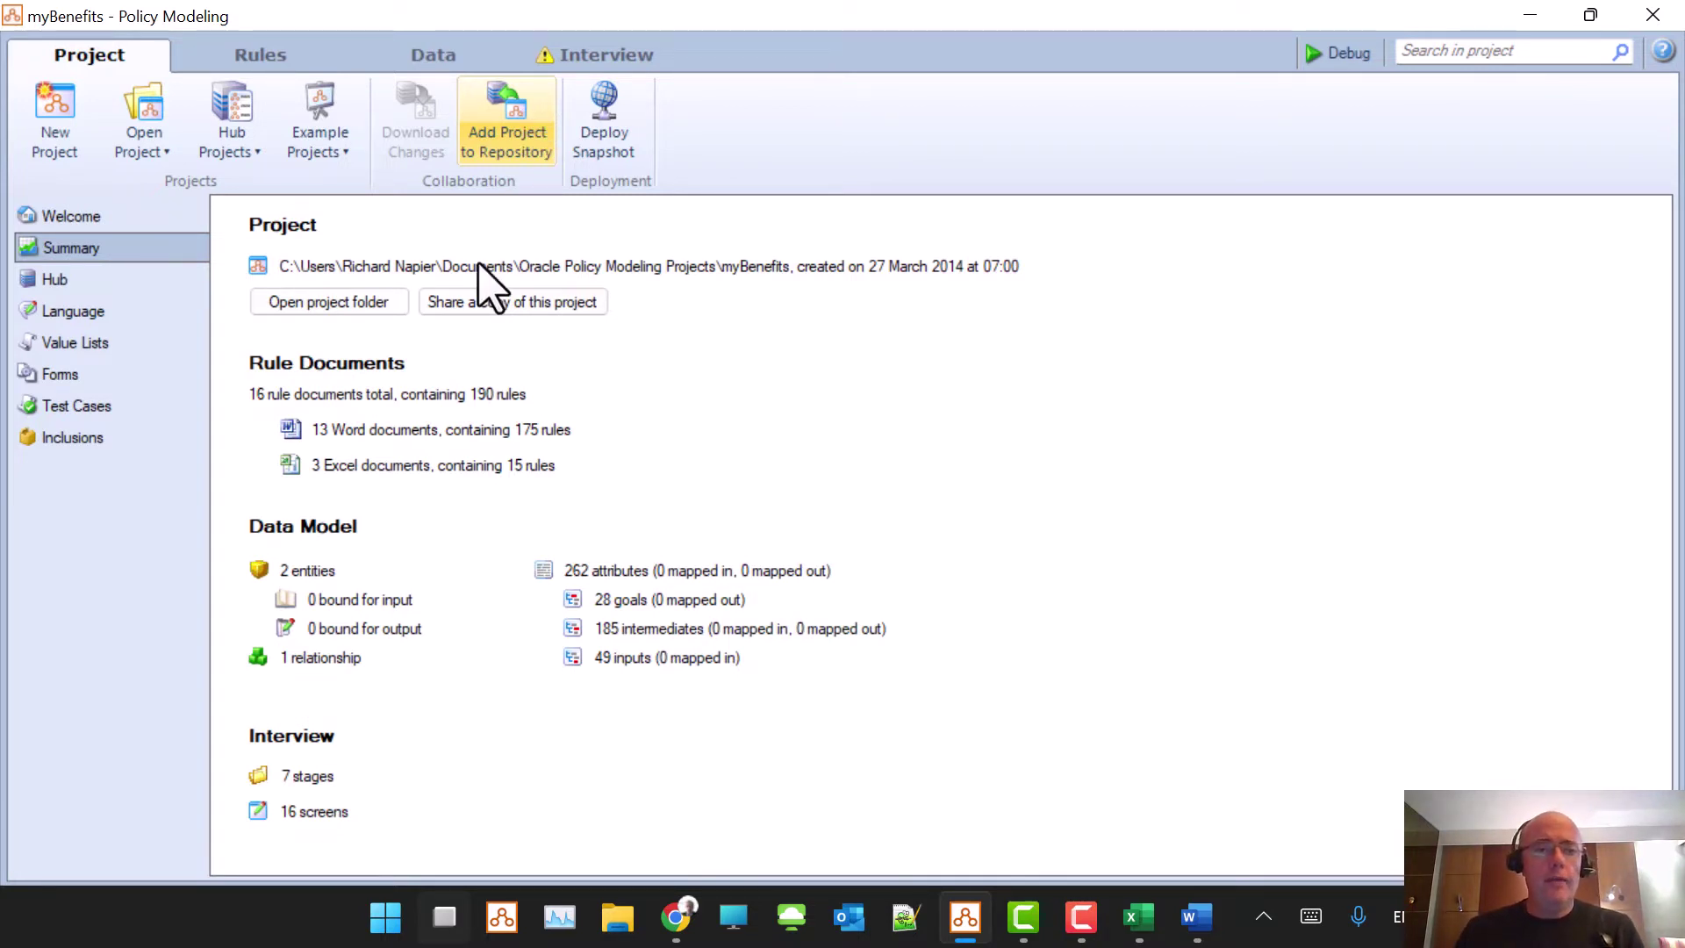
- Browse the example projects down to the myBenefits entry and review its description and key features
{"action": "left_click", "coordinate": [332, 114]}
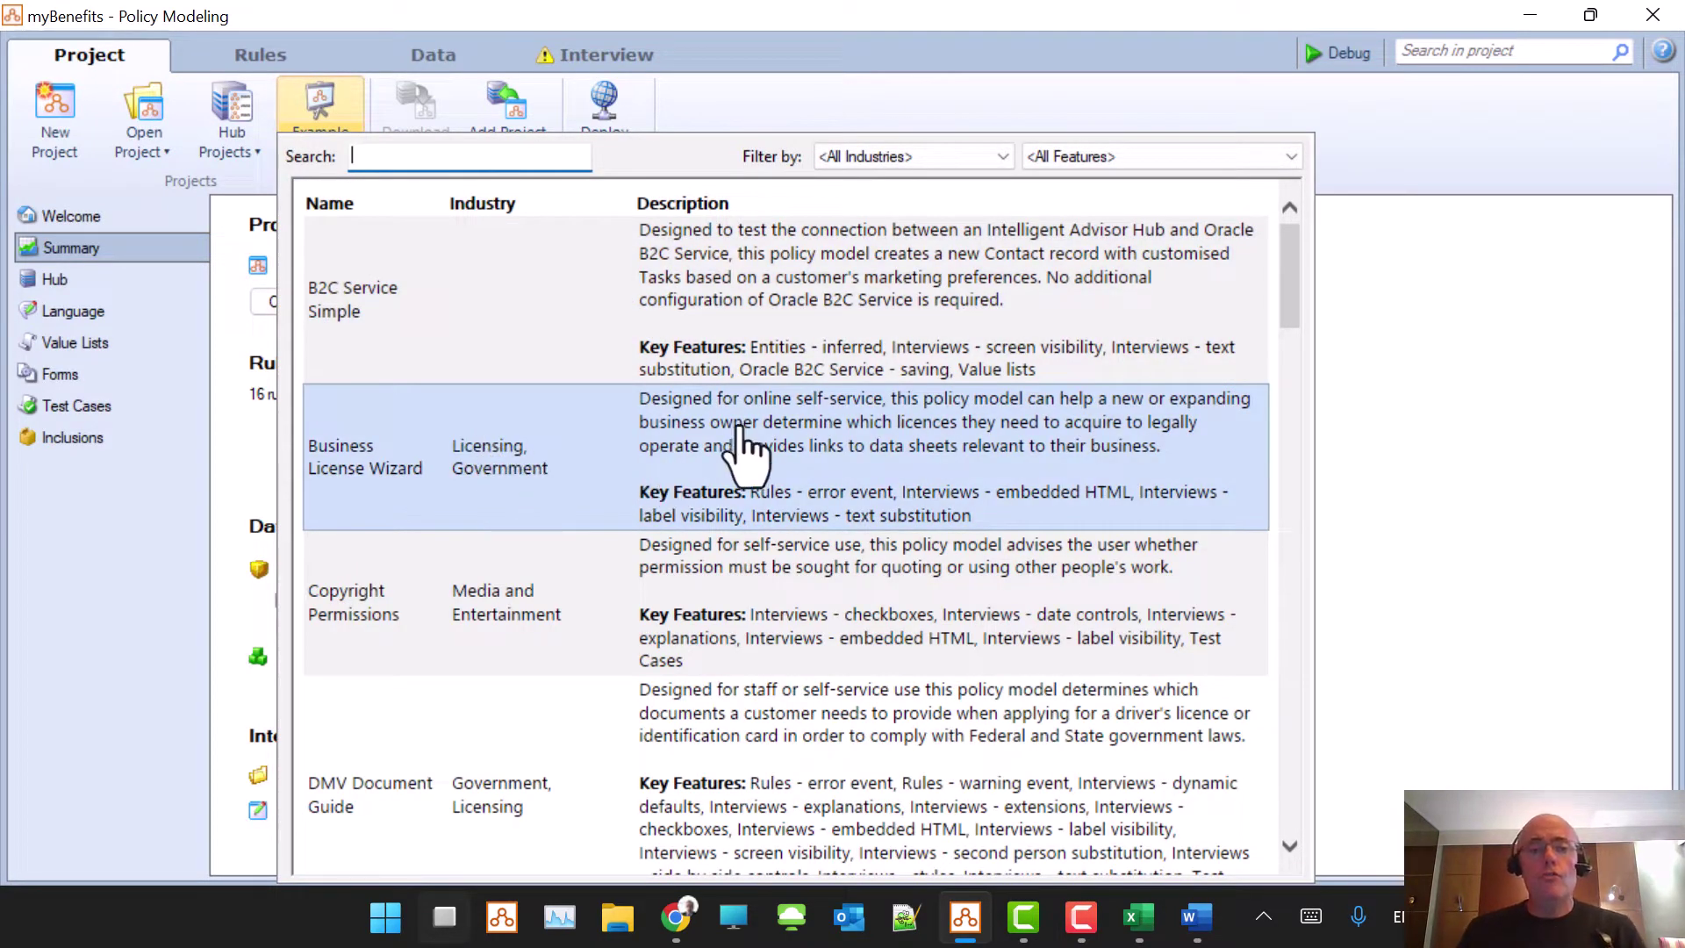
{"action": "scroll", "coordinate": [746, 448], "scroll_direction": "down", "scroll_amount": 10}
{"action": "scroll", "coordinate": [746, 448], "scroll_direction": "down", "scroll_amount": 5}
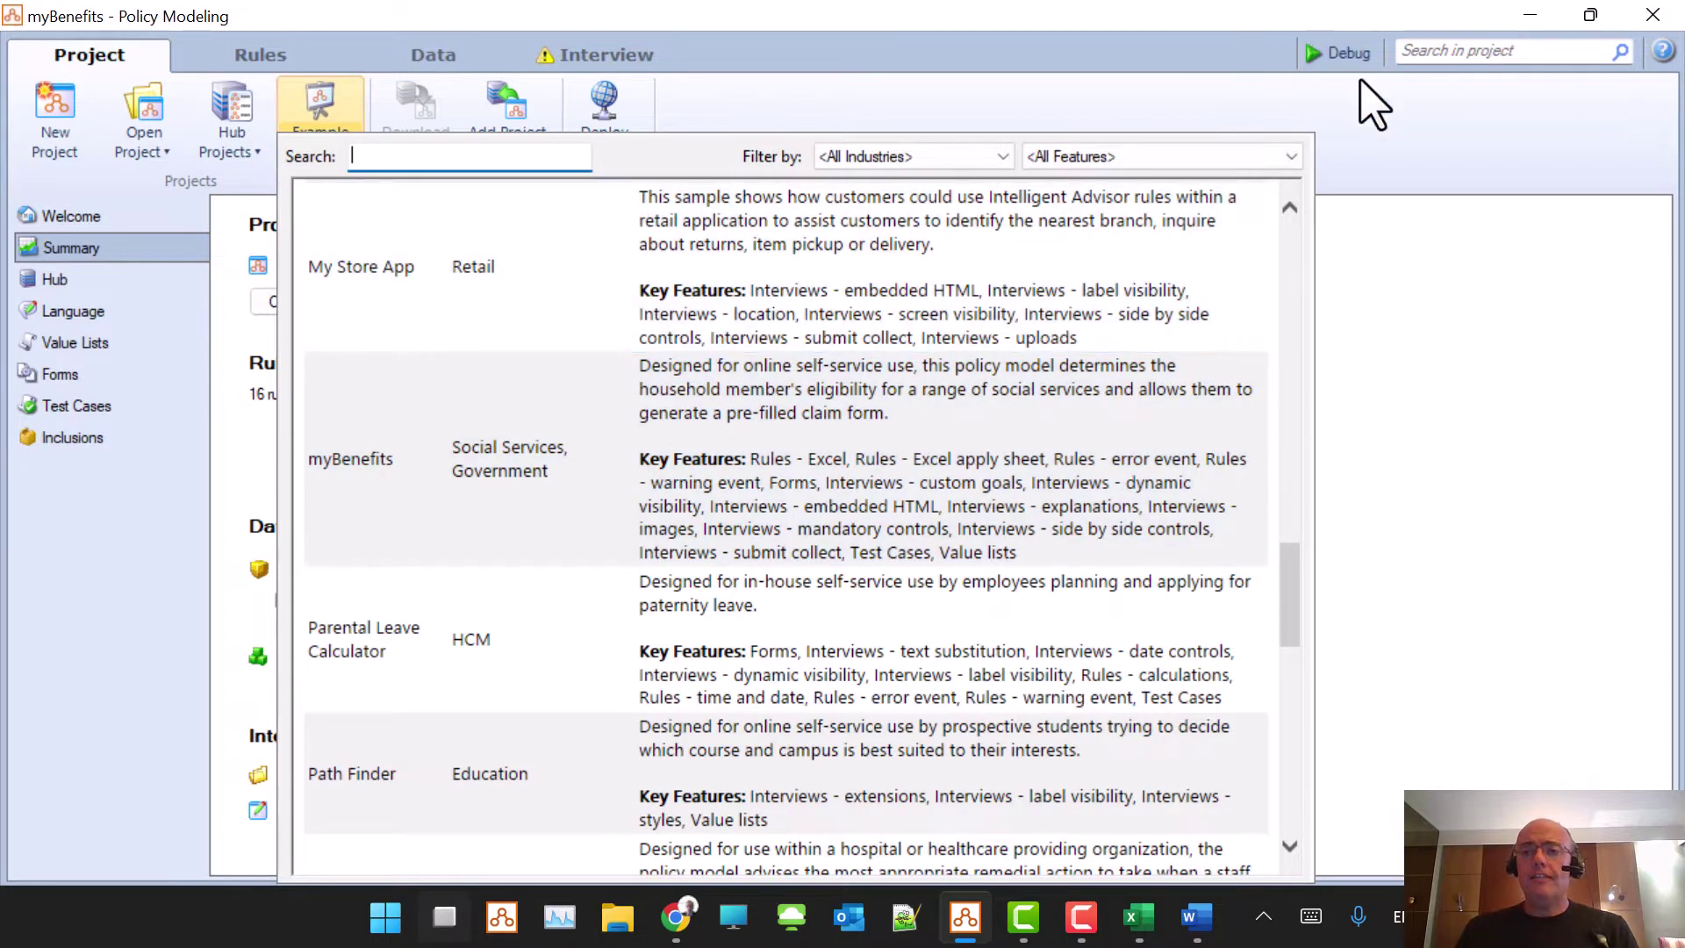
- Start debugging the myBenefits project and maximize the debugger window
{"action": "left_click", "coordinate": [1334, 56]}
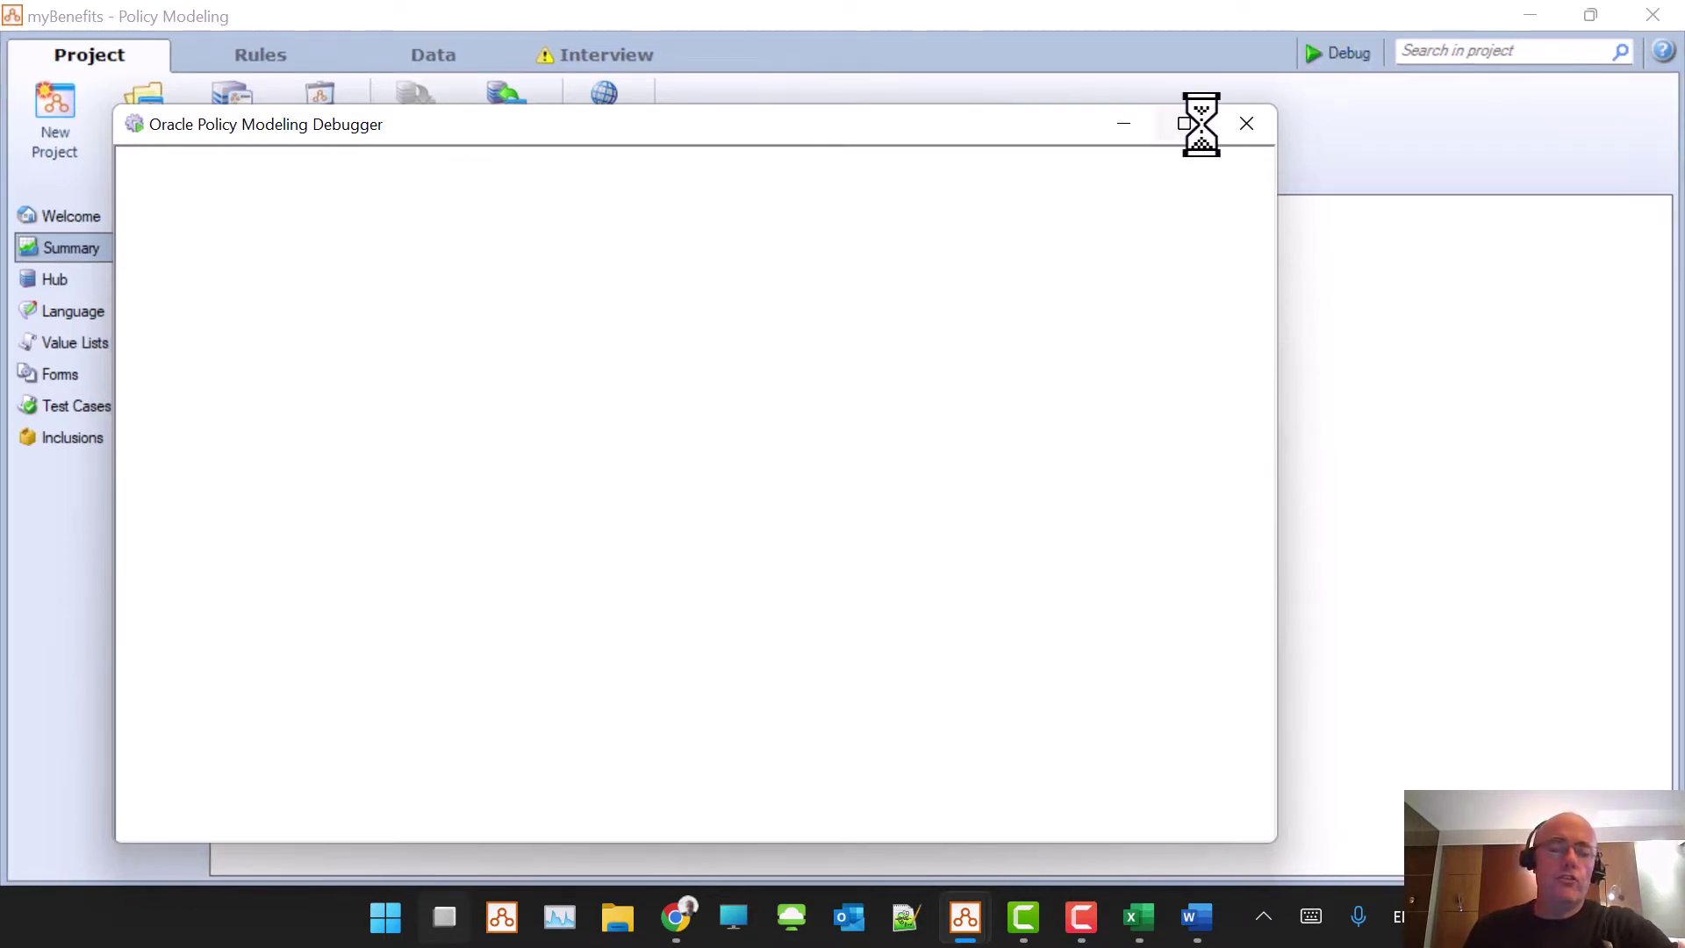
{"action": "left_click", "coordinate": [1185, 126]}
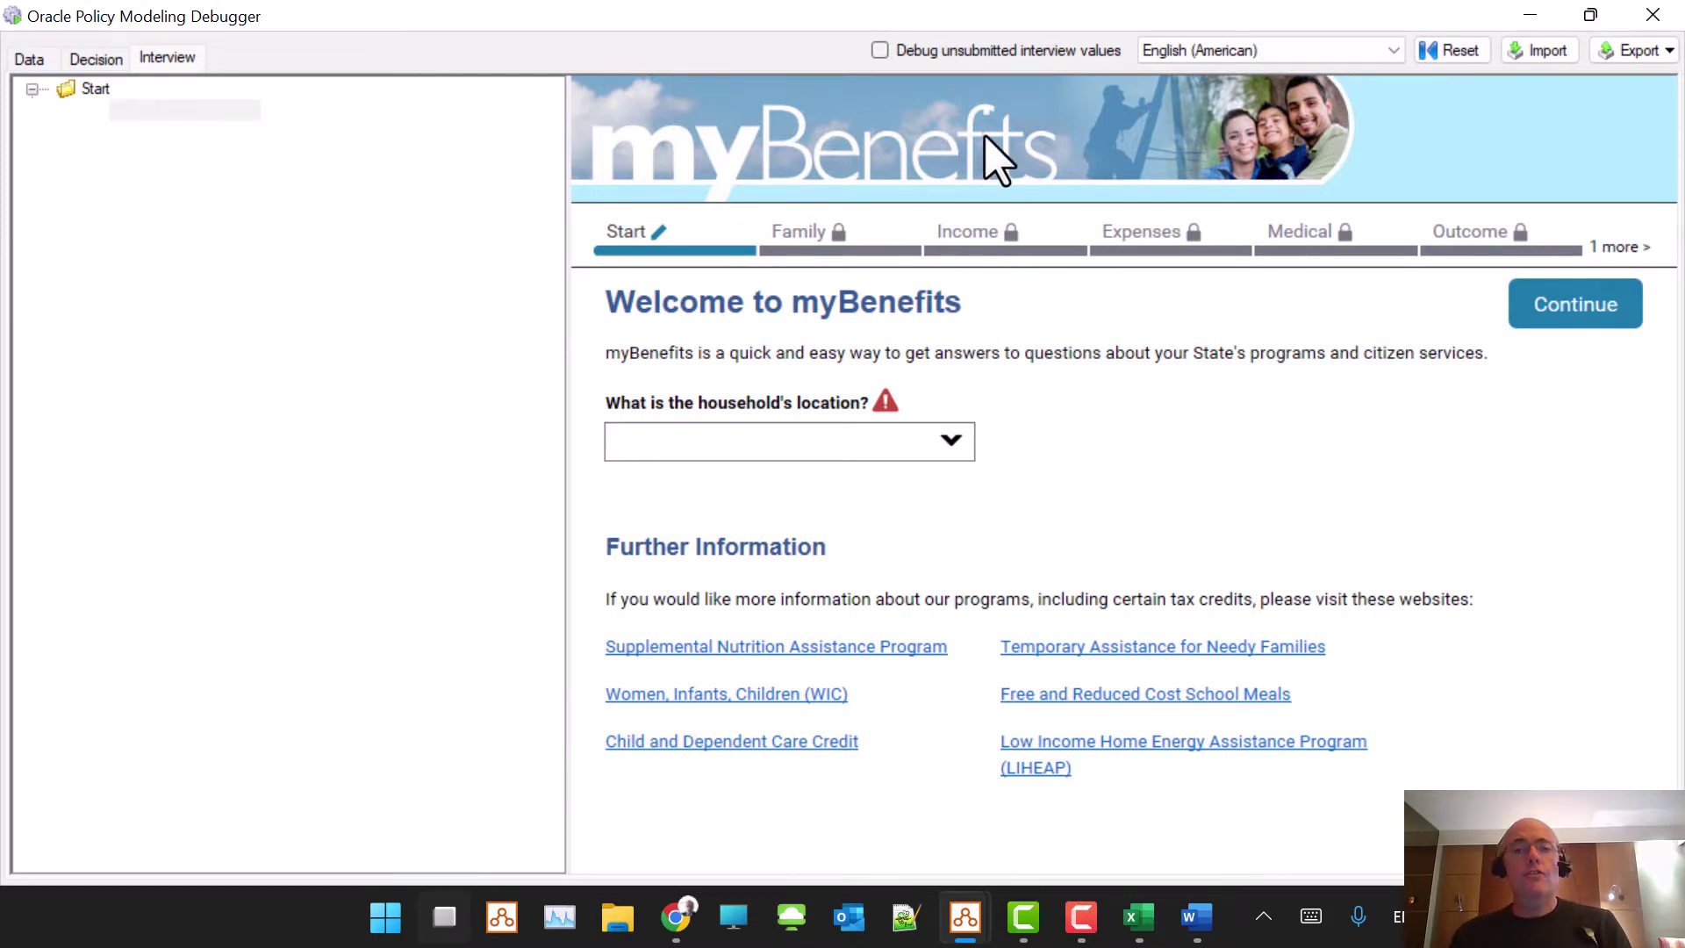
- Return to the project's interview design and examine its header, navigation, heading and control styles without changing them
{"action": "key", "text": "super+Tab"}
{"action": "left_click", "coordinate": [956, 154]}
{"action": "left_click", "coordinate": [640, 56]}
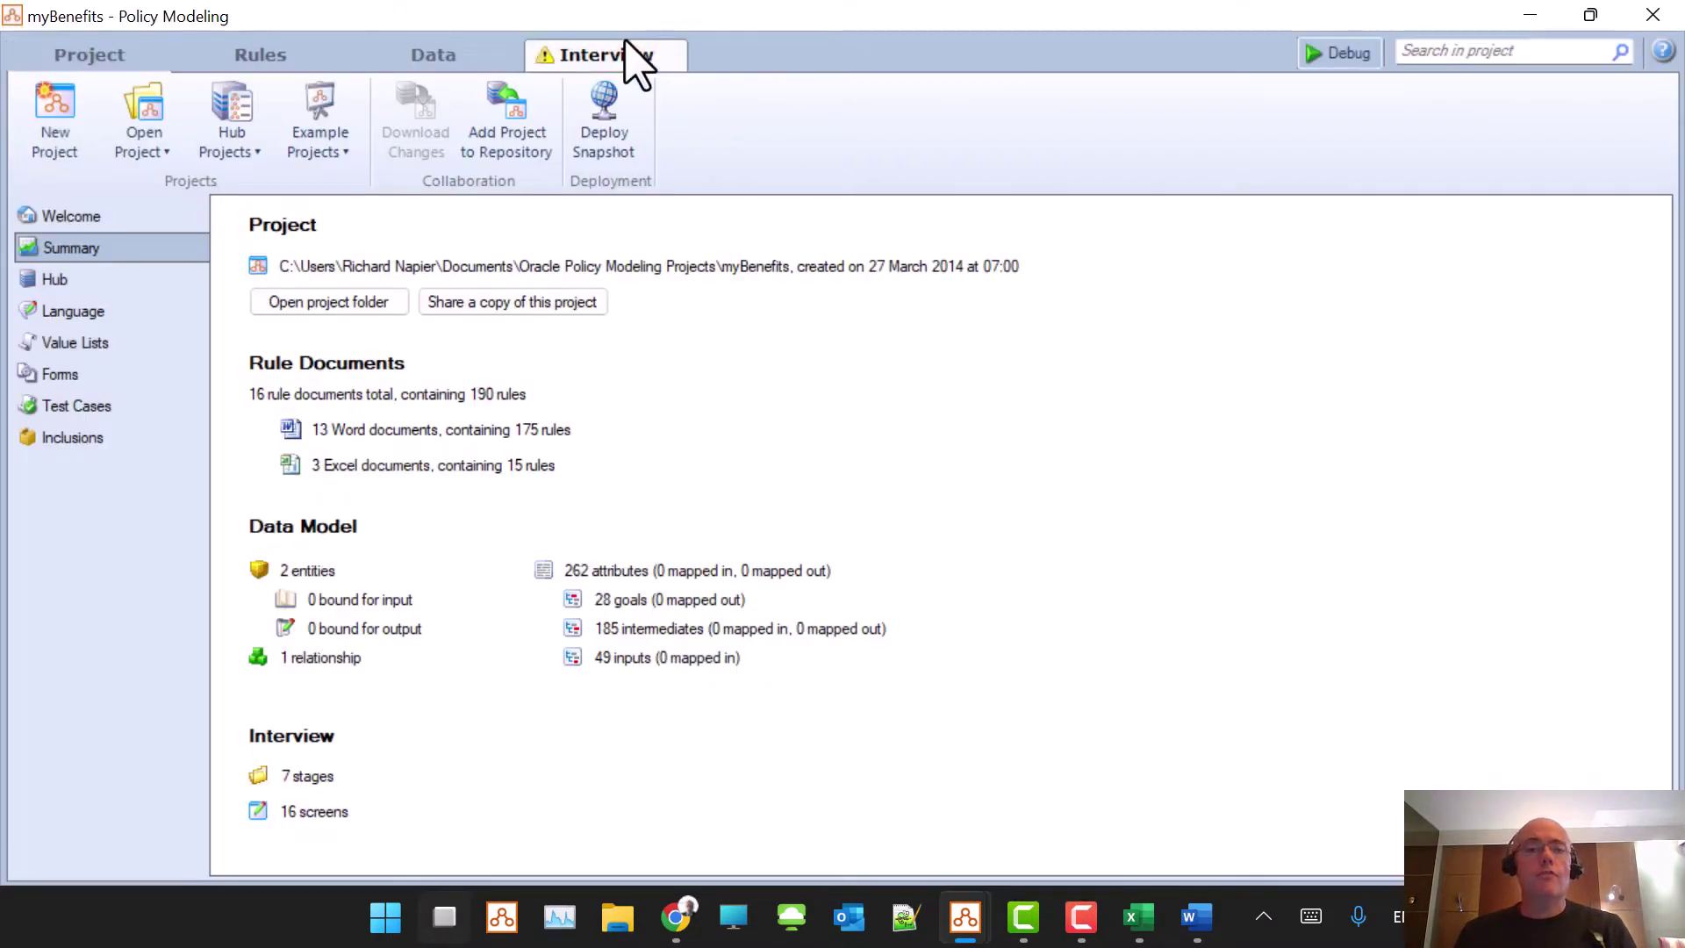
{"action": "left_click", "coordinate": [183, 109]}
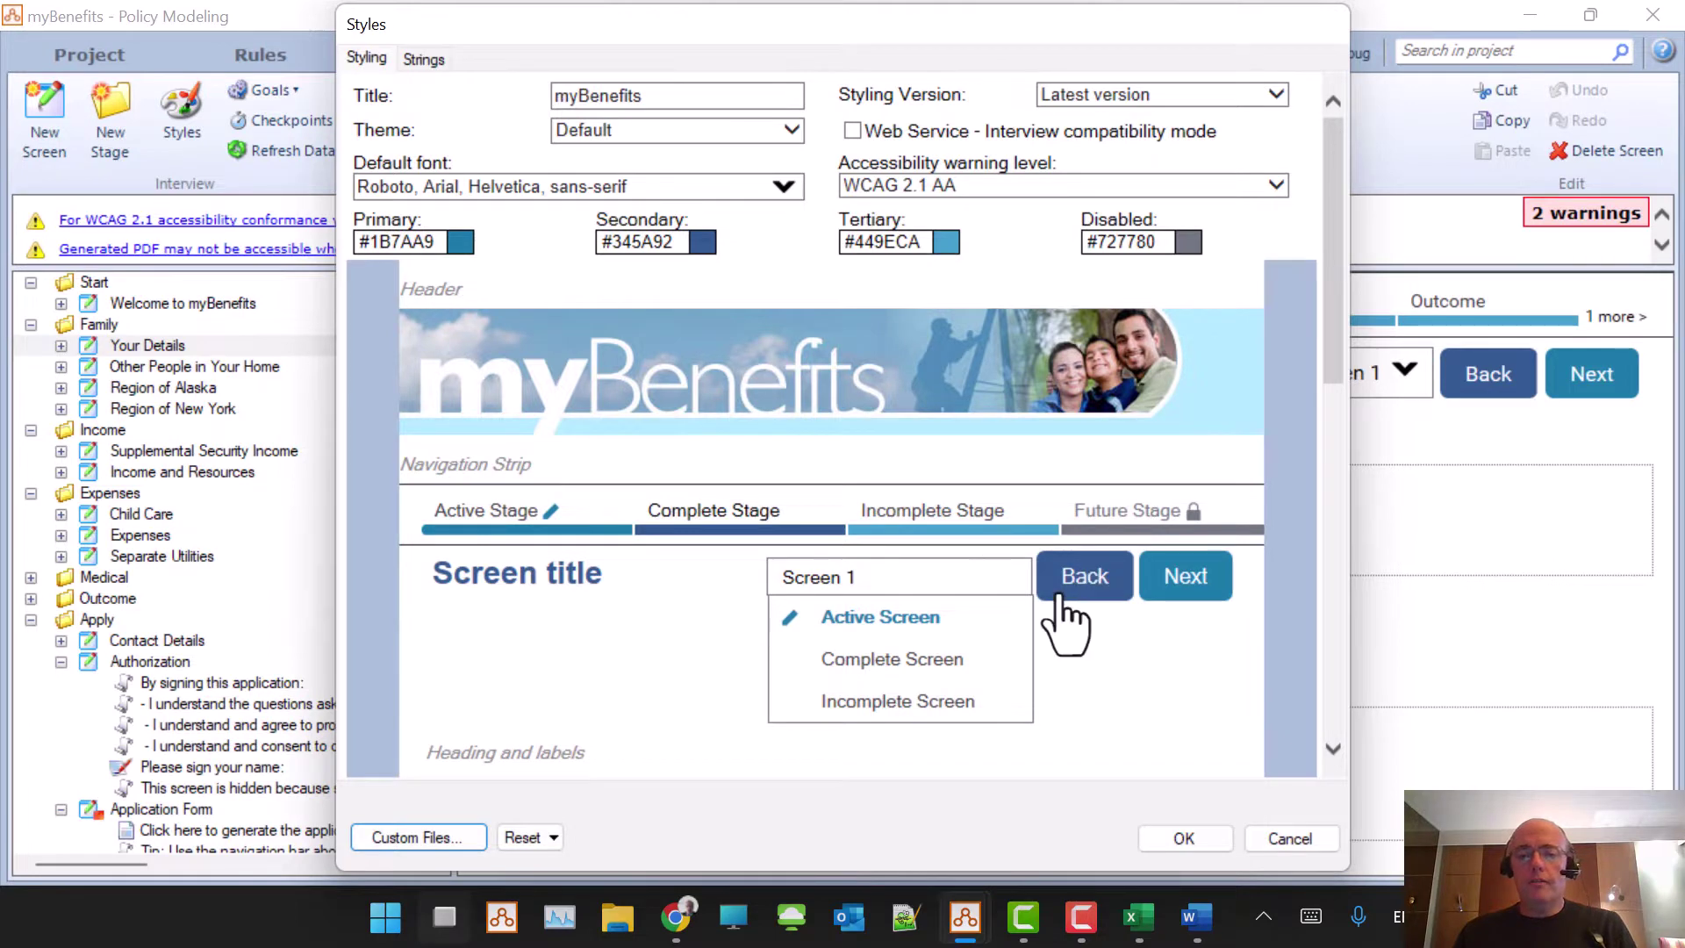
{"action": "scroll", "coordinate": [1062, 602], "scroll_direction": "down", "scroll_amount": 5}
{"action": "scroll", "coordinate": [1064, 623], "scroll_direction": "down", "scroll_amount": 4}
{"action": "scroll", "coordinate": [1062, 610], "scroll_direction": "up", "scroll_amount": 10}
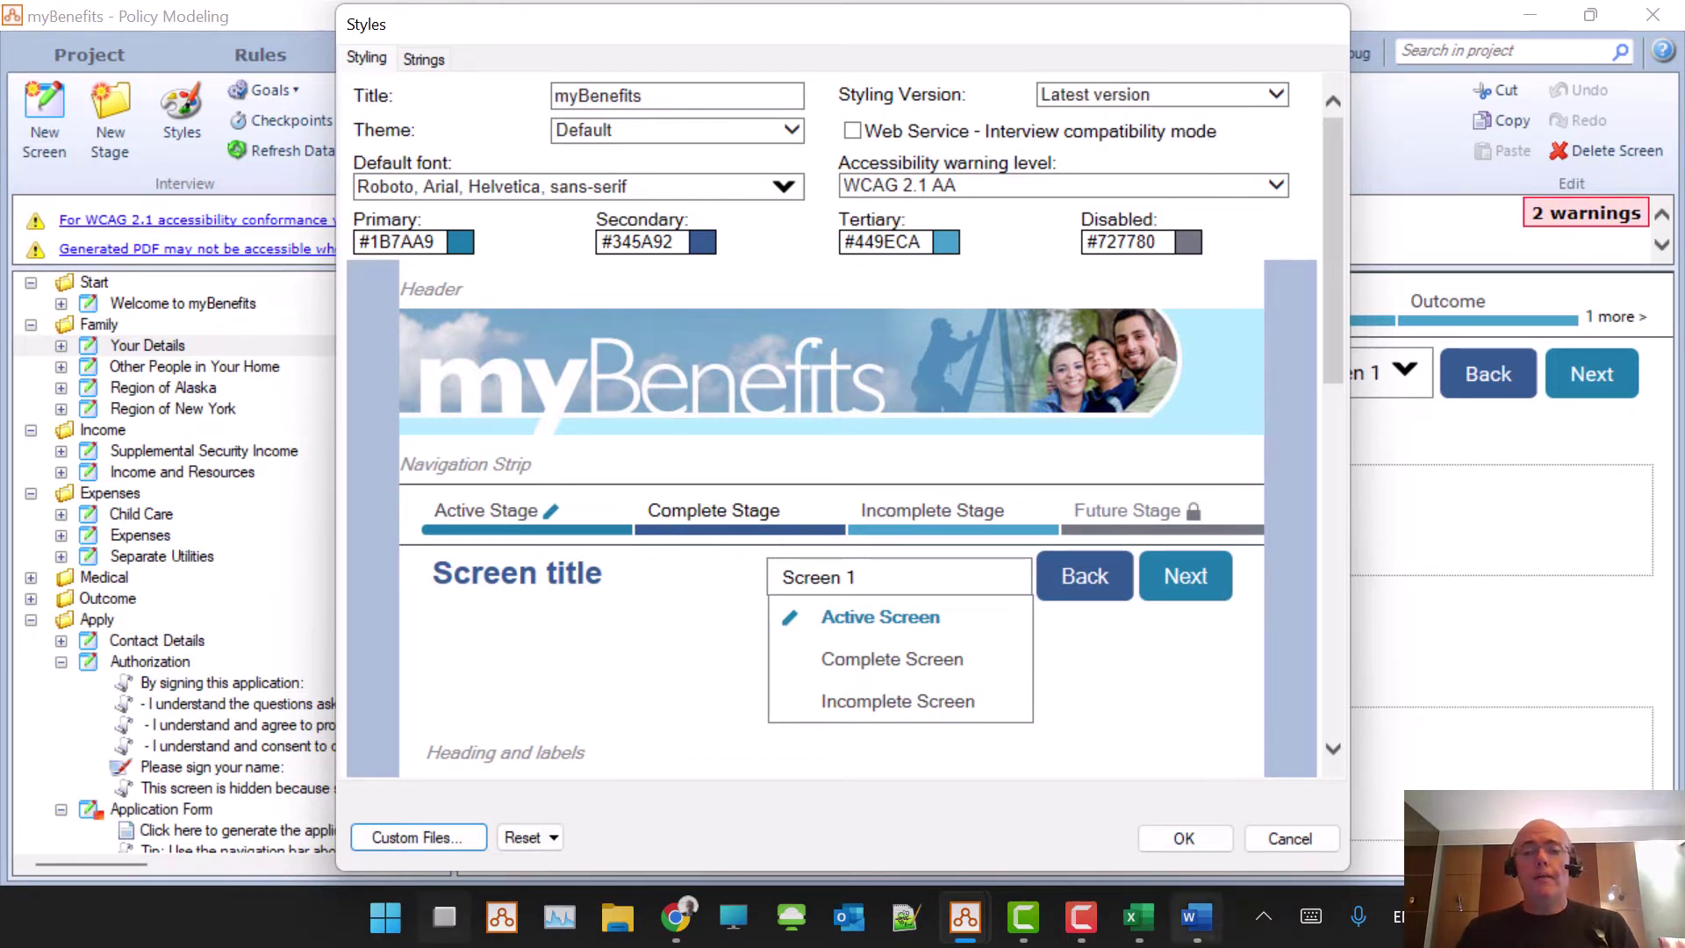
{"action": "left_click", "coordinate": [1303, 843]}
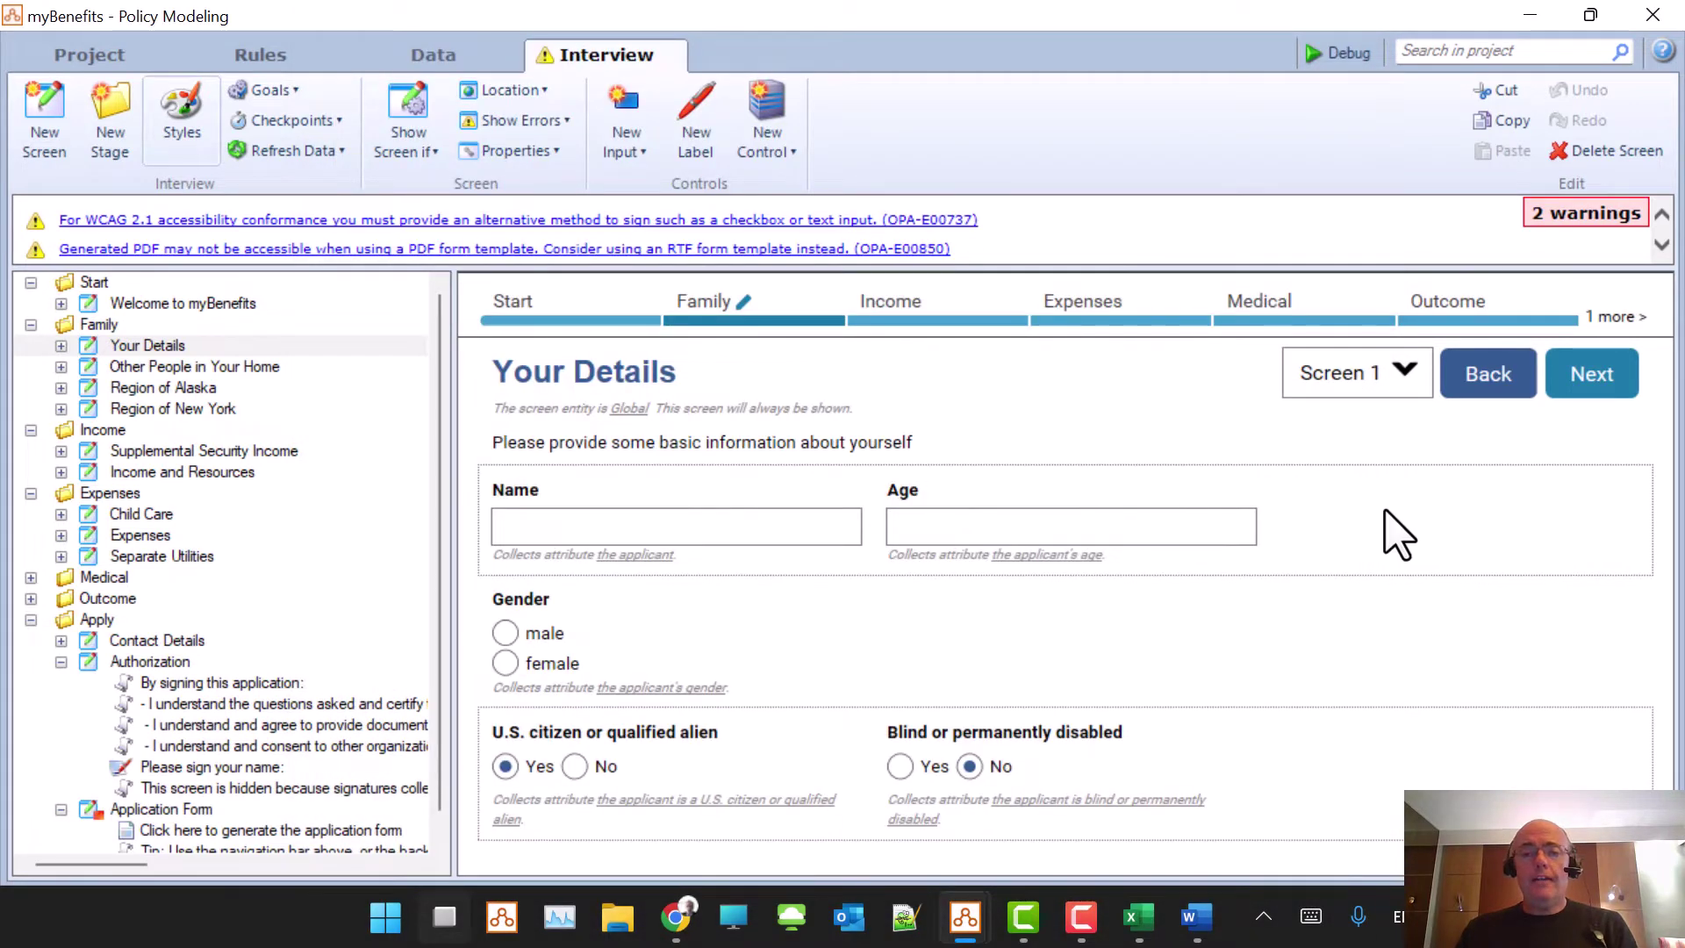
- Examine the household location choices on the welcome screen of the debugged interview
{"action": "key", "text": "F5"}
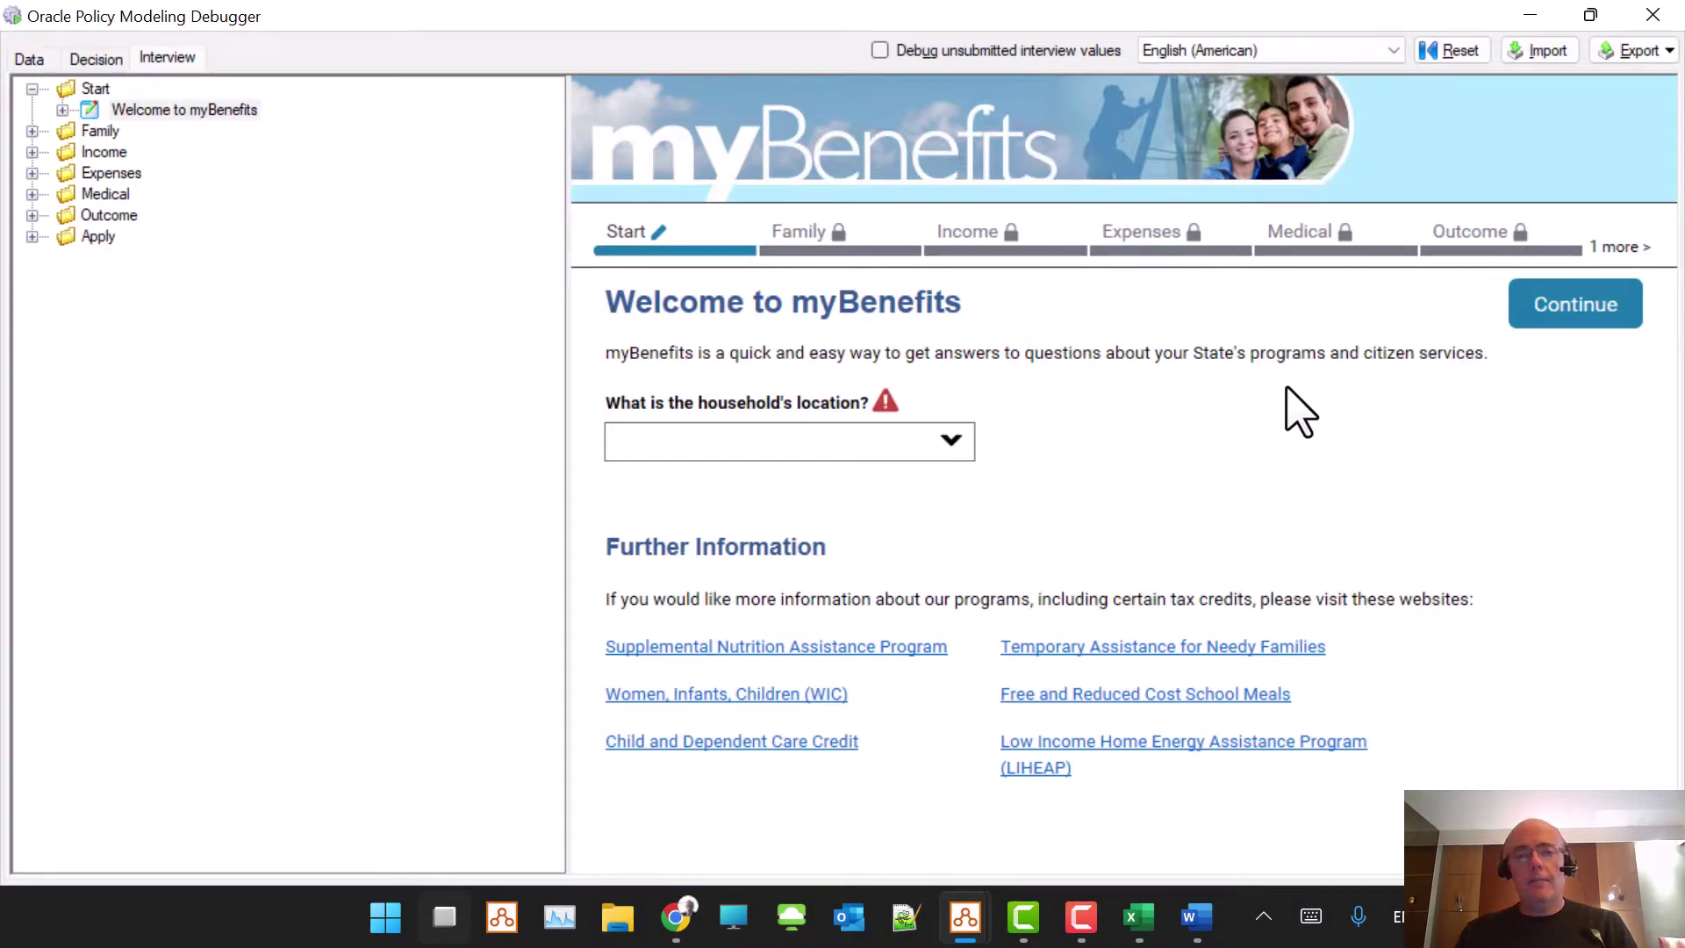
{"action": "left_click", "coordinate": [931, 446]}
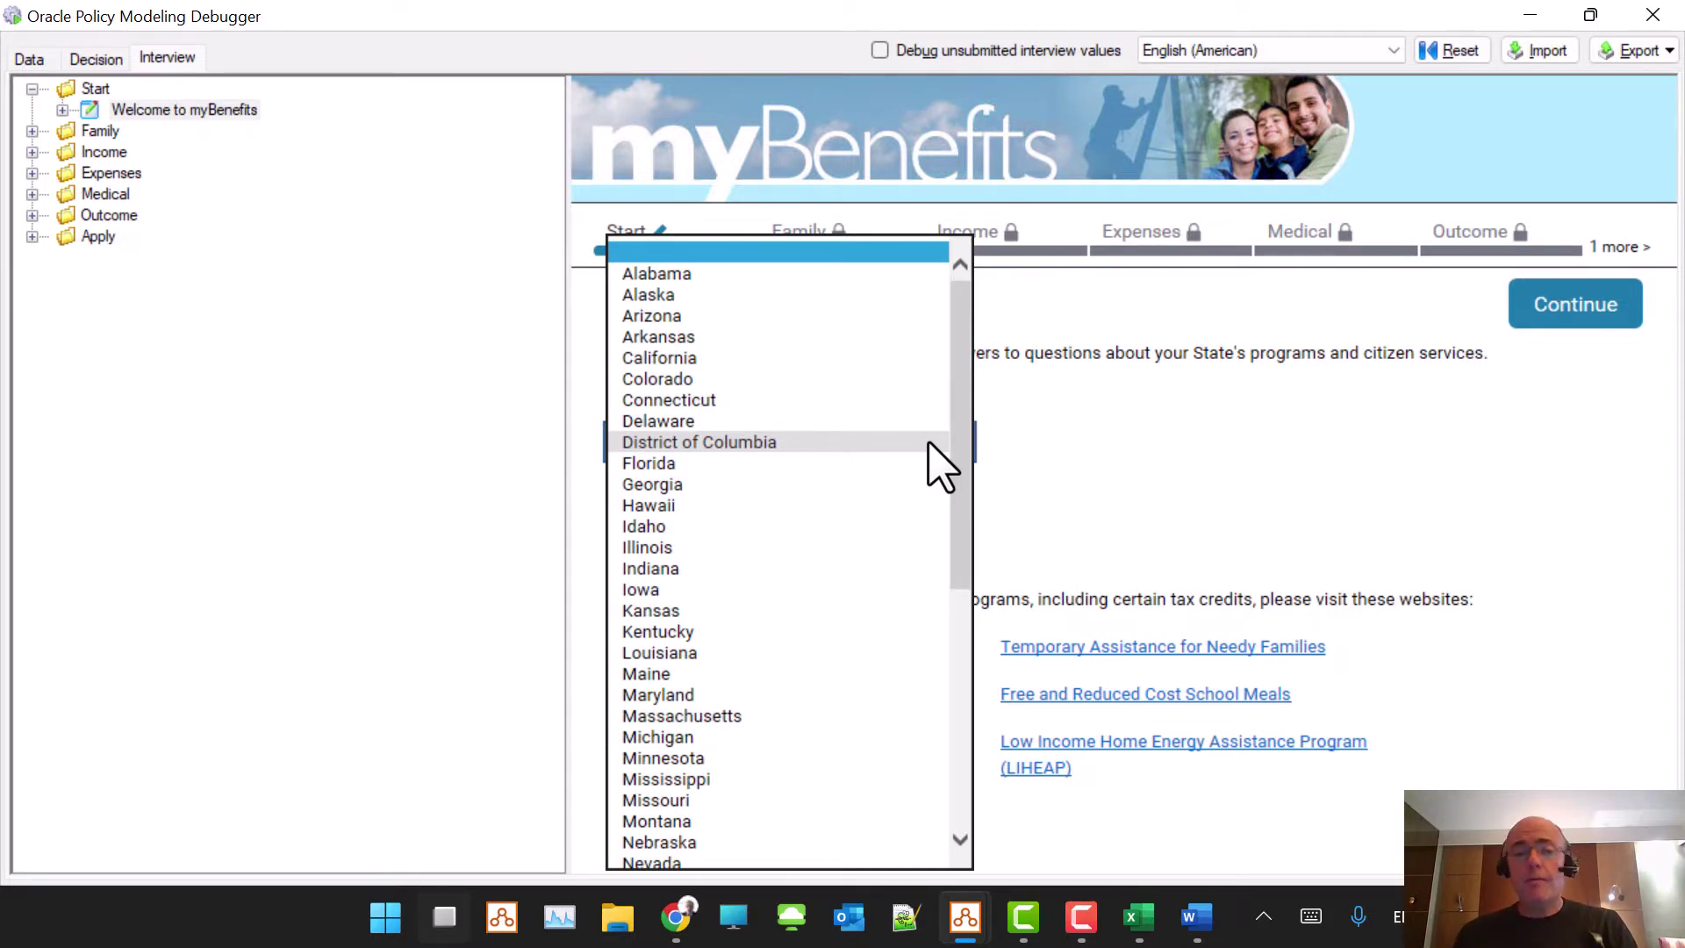
{"action": "key", "text": "alt+Tab"}
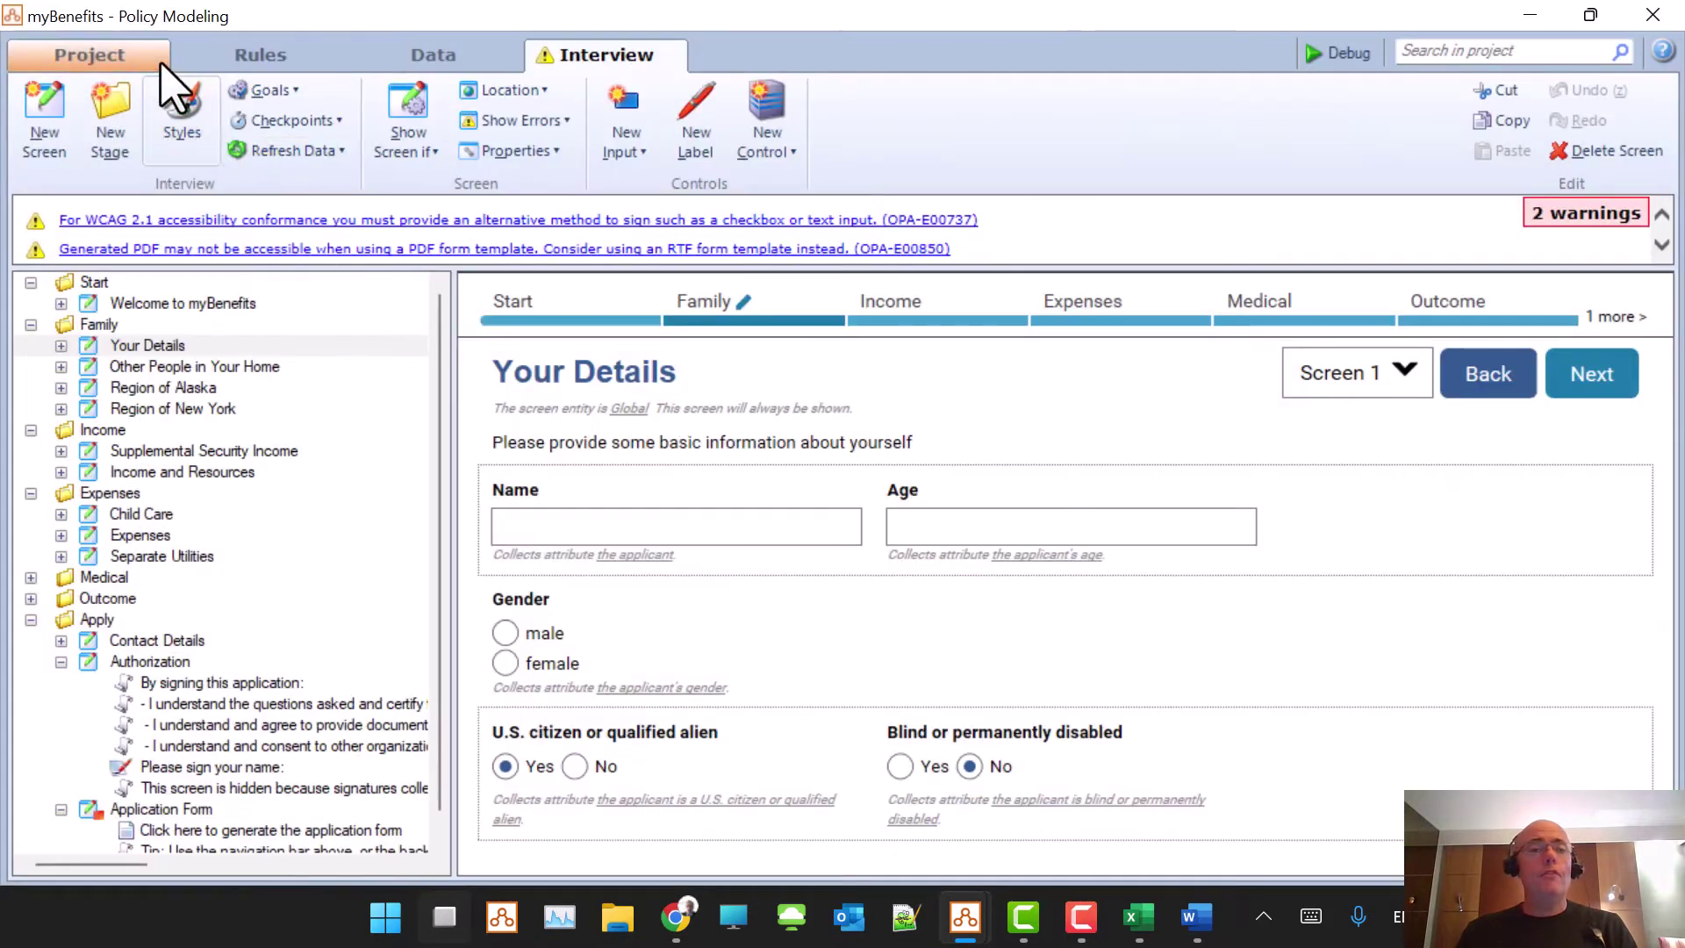
- Inspect the entries of the project's U.S. State value list and close it unchanged
{"action": "left_click", "coordinate": [83, 55]}
{"action": "left_click", "coordinate": [72, 344]}
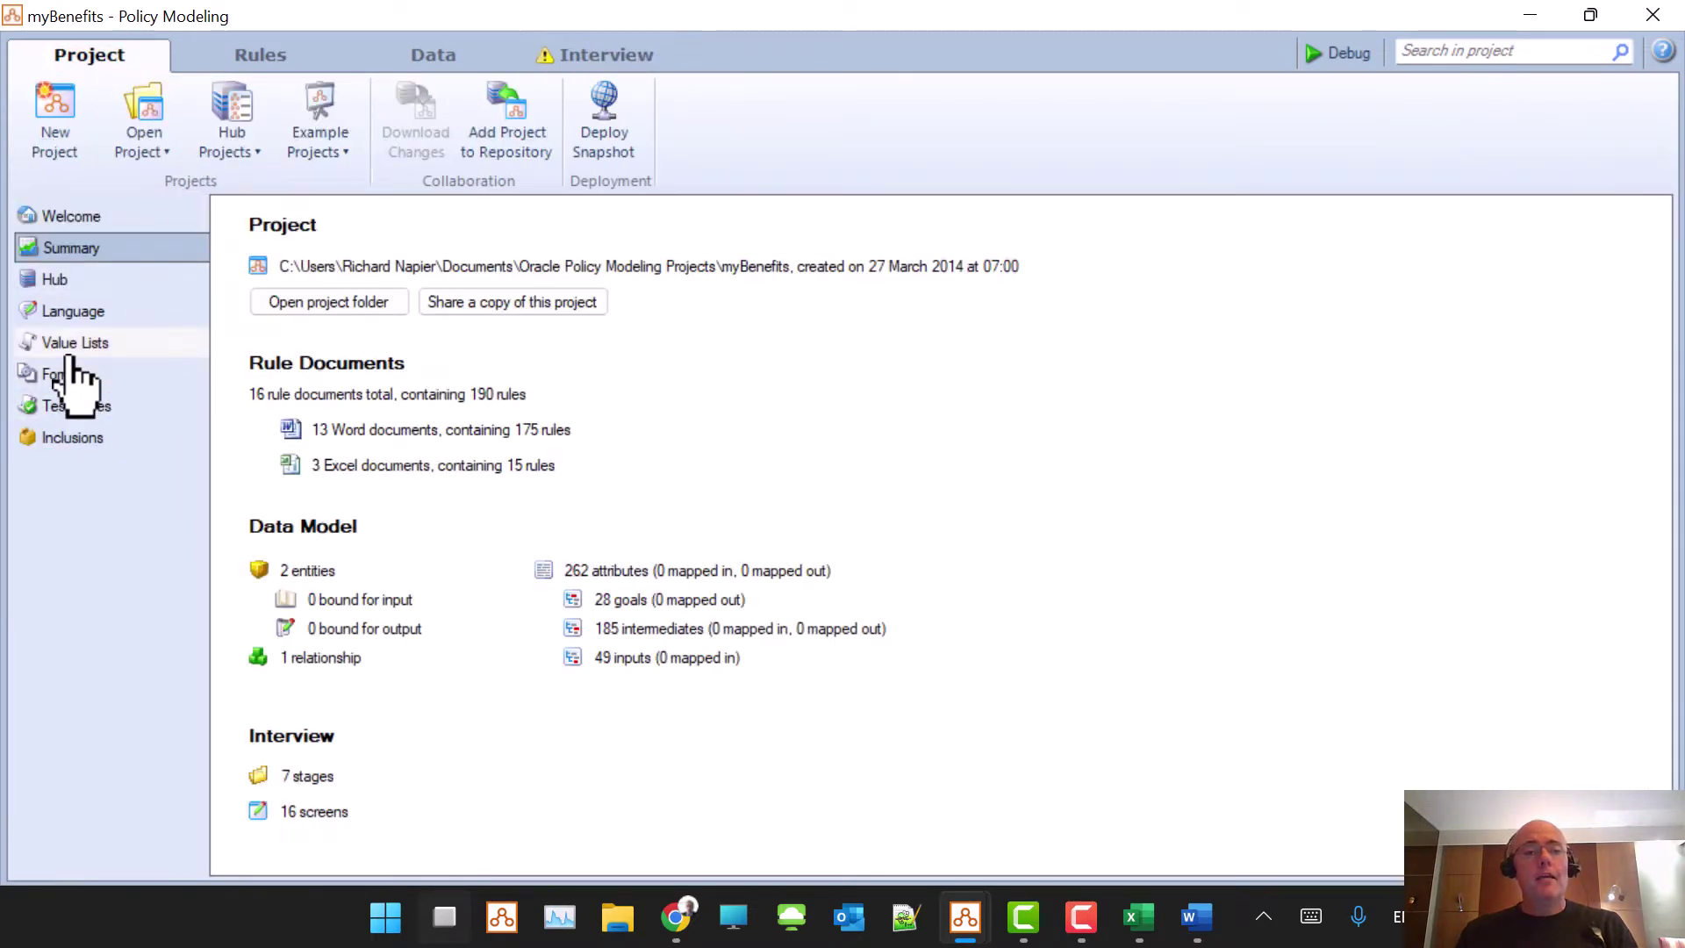
{"action": "left_click", "coordinate": [670, 344]}
{"action": "double_click", "coordinate": [668, 345]}
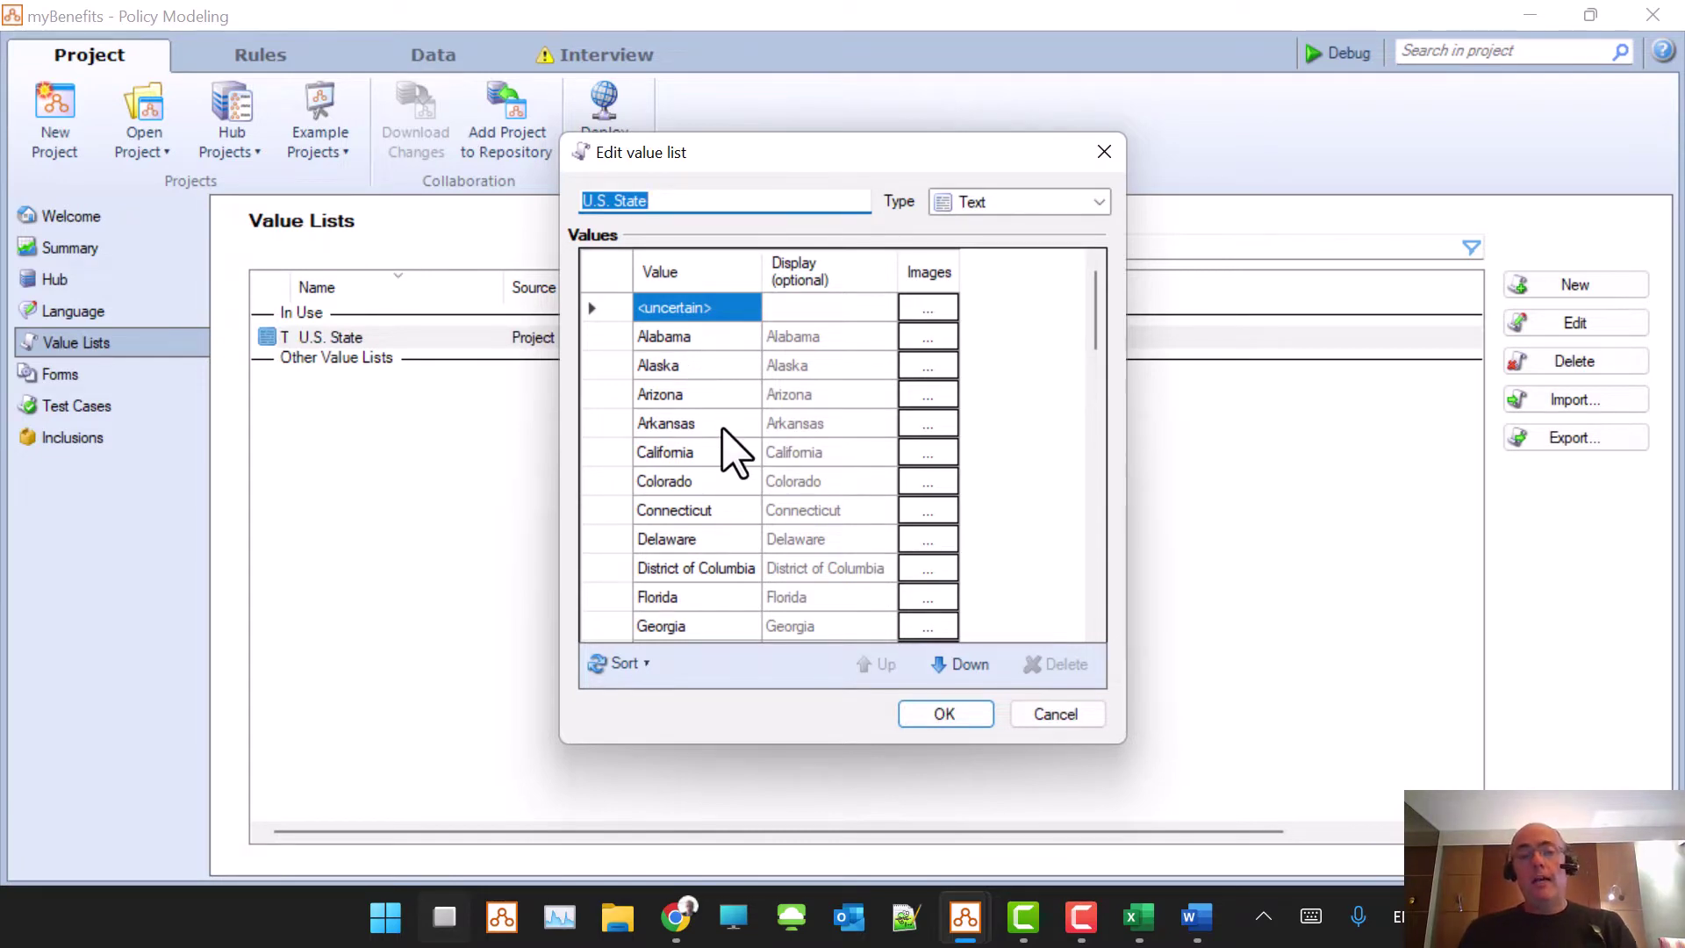
{"action": "key", "text": "Escape"}
- Compare the household location choices in the debugged interview with the project's value lists and their export option
{"action": "key", "text": "F5"}
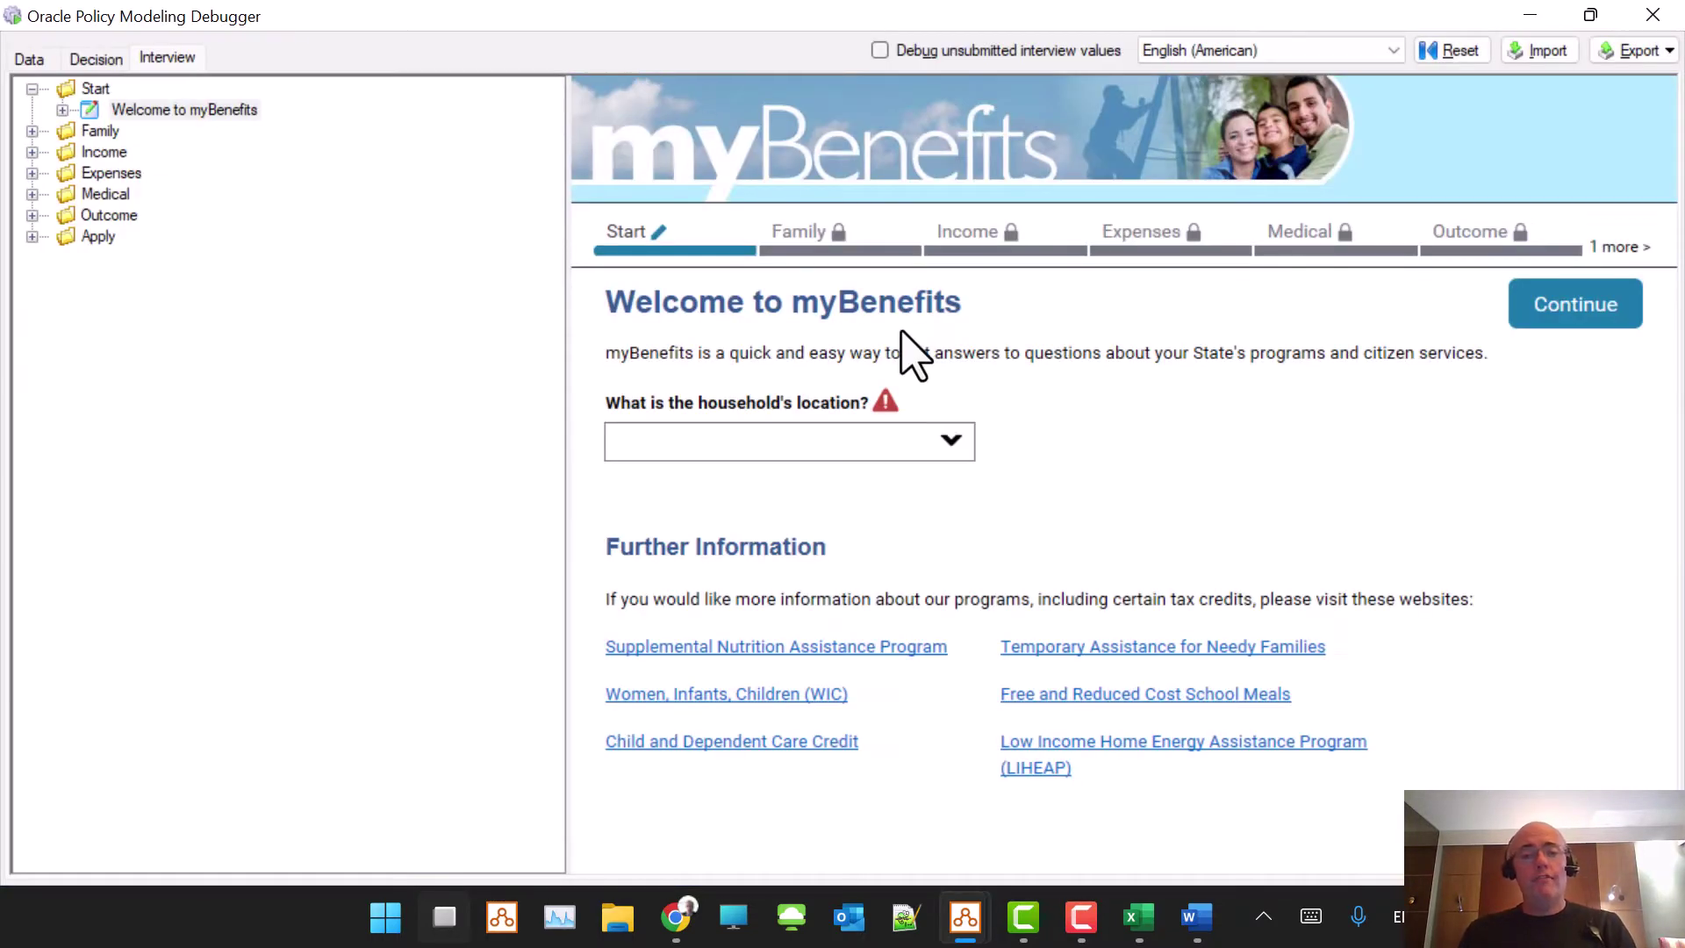
{"action": "left_click", "coordinate": [906, 449]}
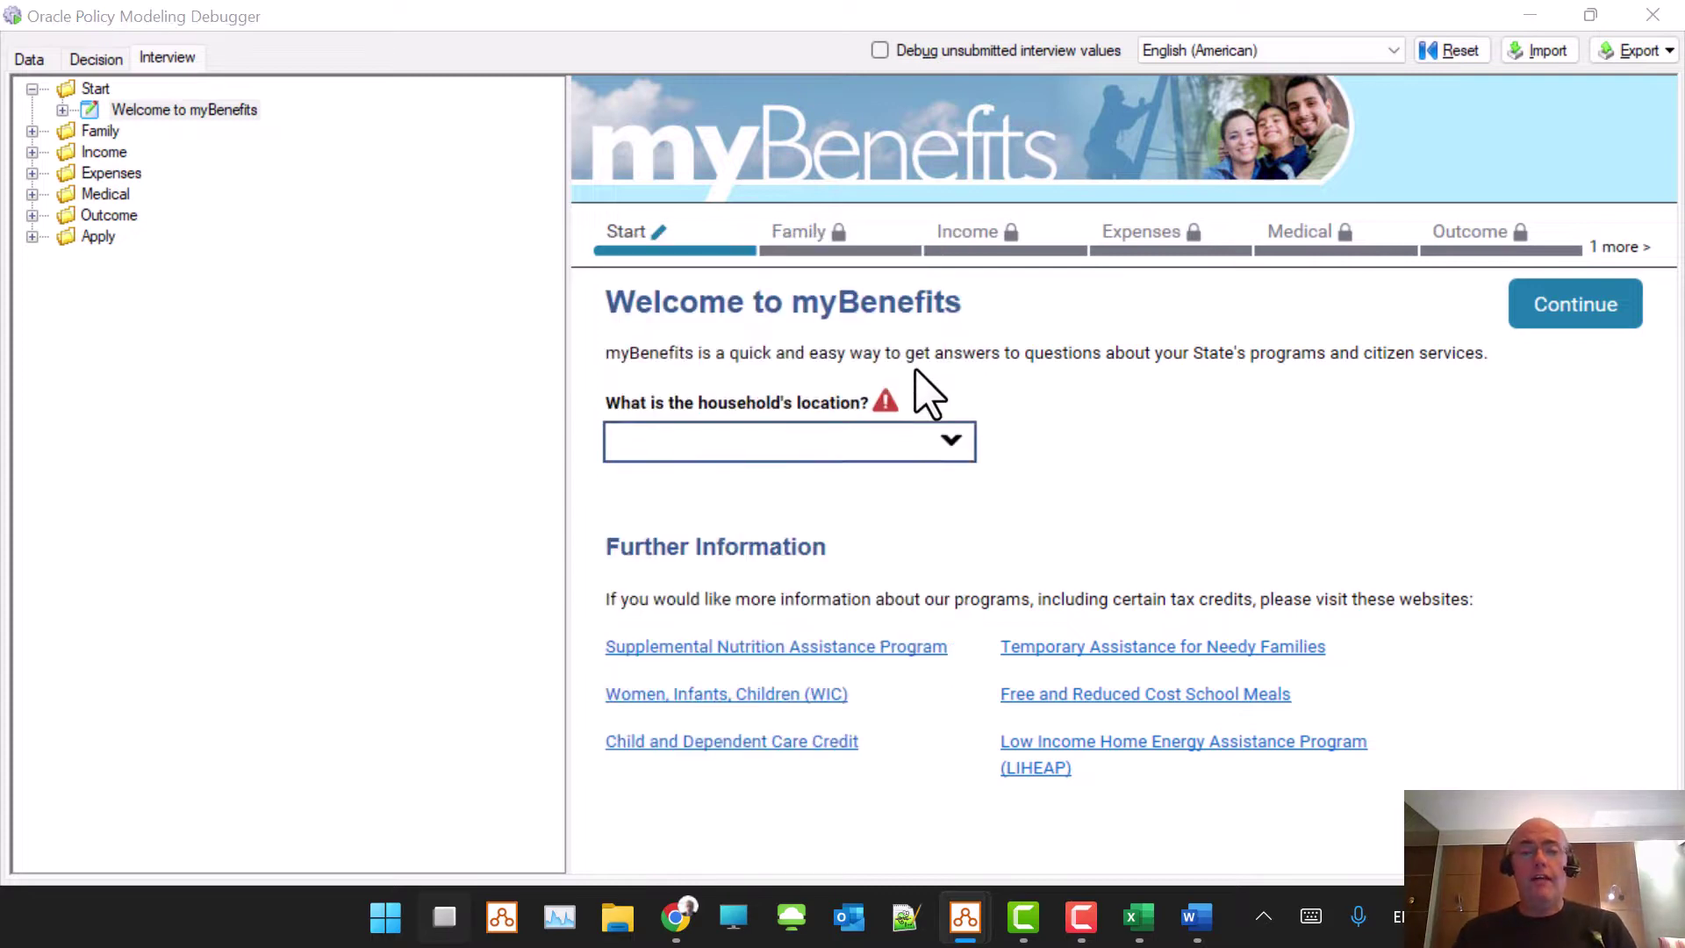
{"action": "key", "text": "alt+Tab"}
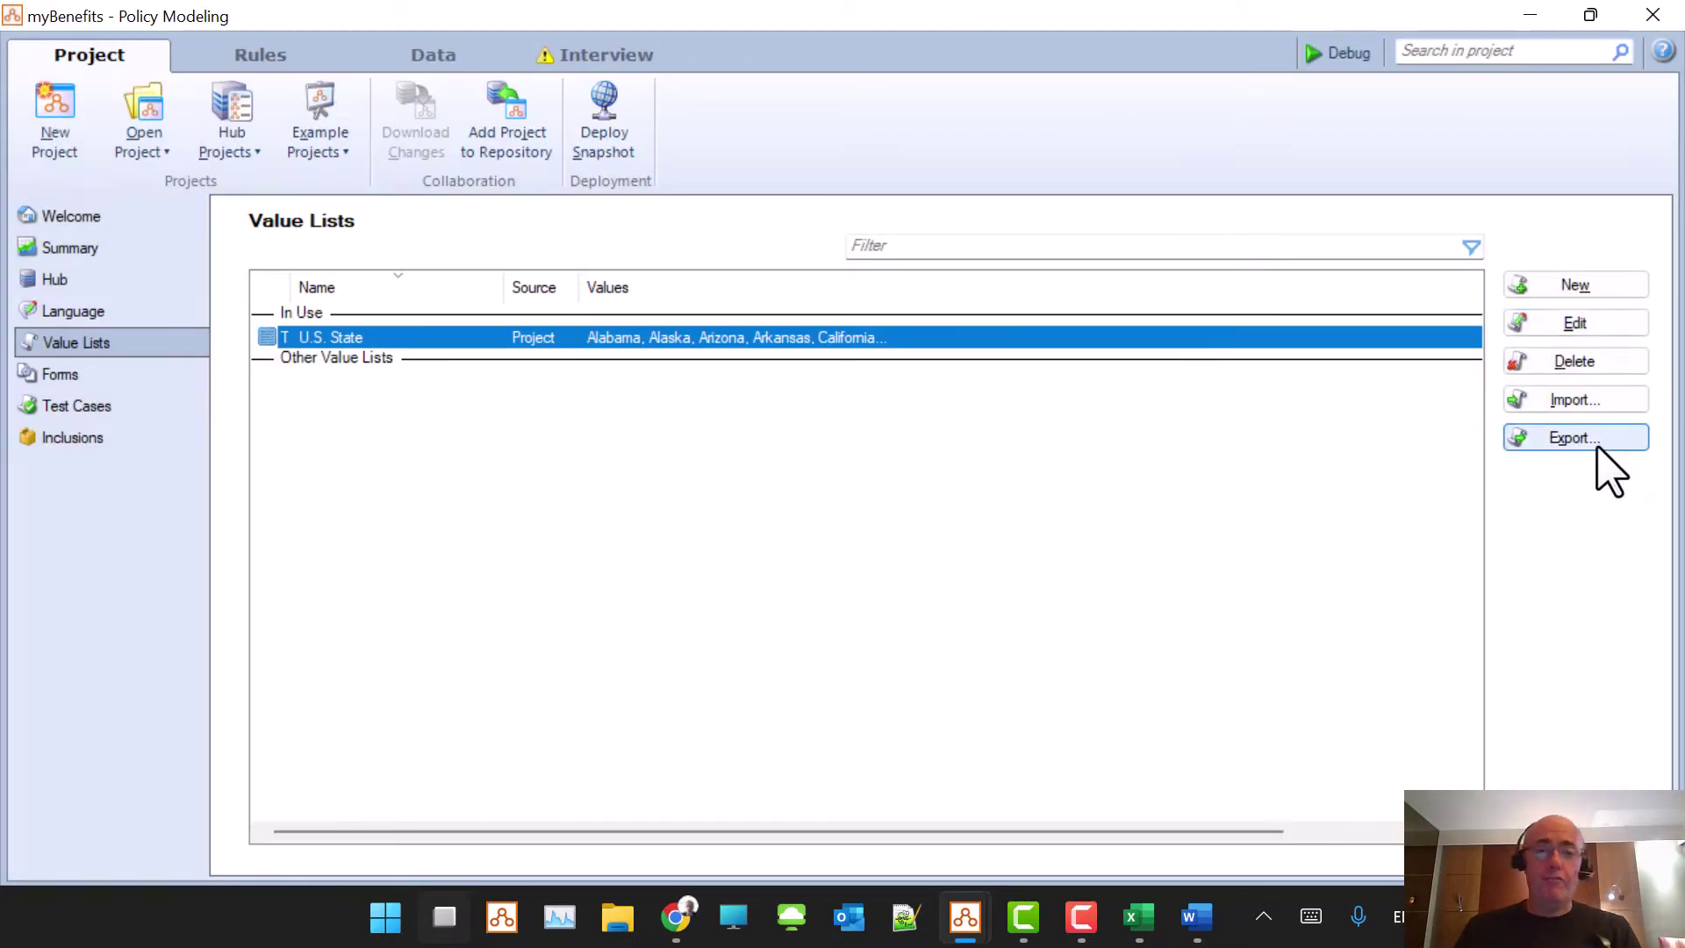
{"action": "left_click", "coordinate": [1598, 447]}
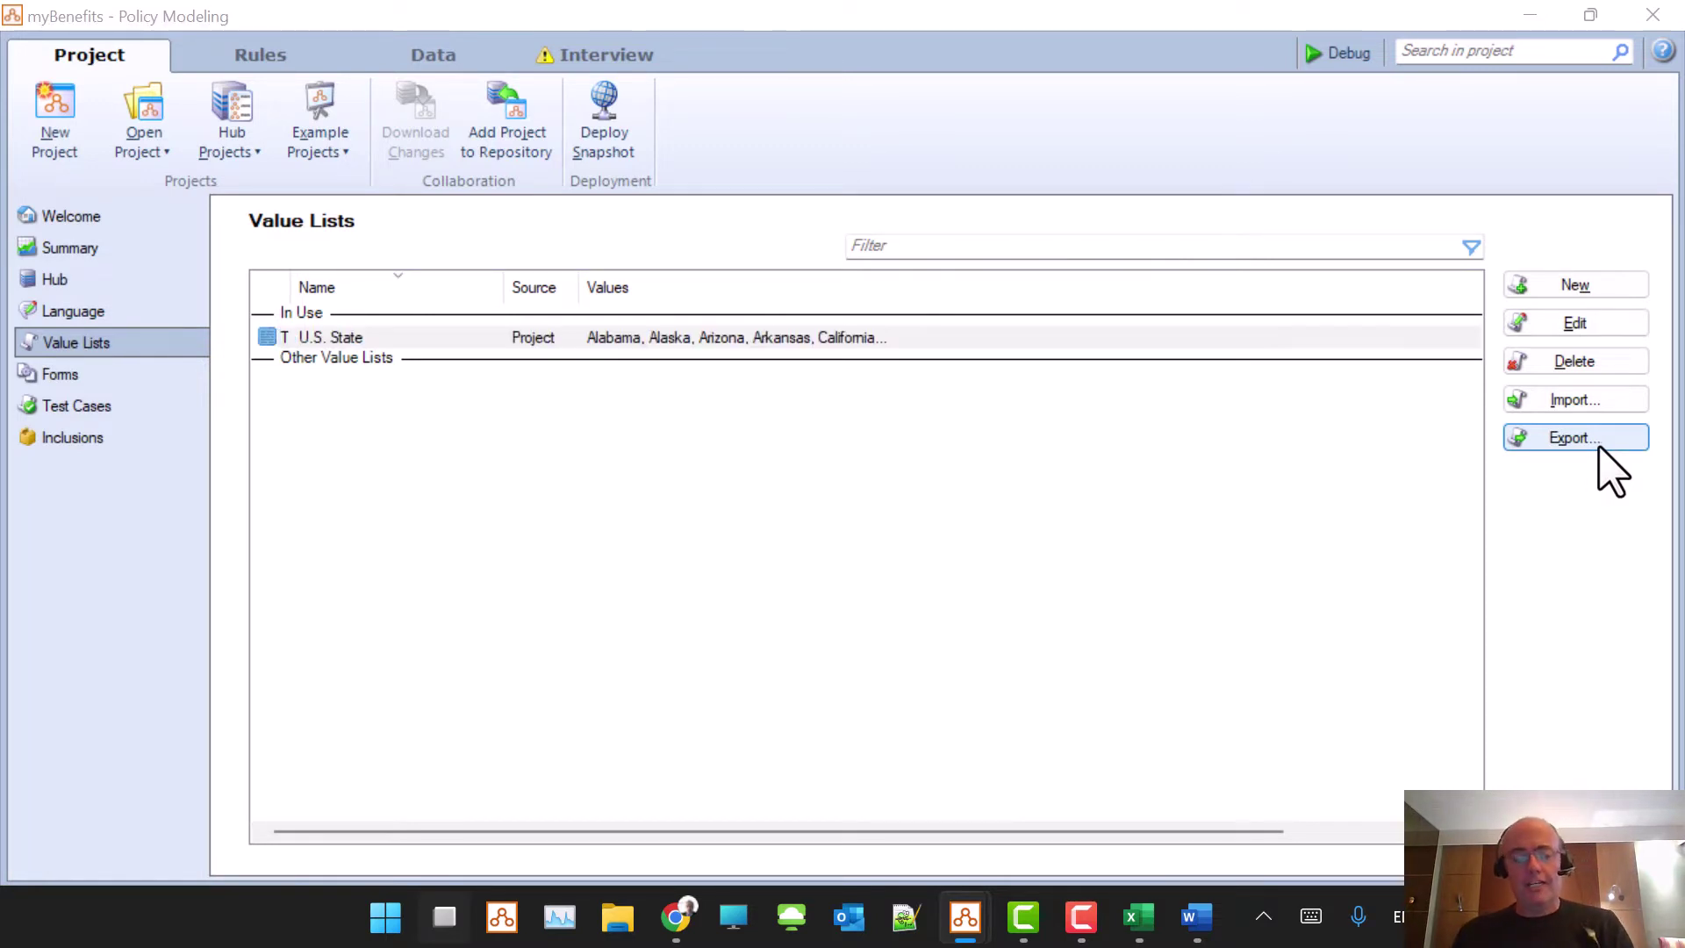
- In the debugged interview, choose California as the household's location and continue to Your Details
{"action": "key", "text": "alt+Tab"}
{"action": "left_click", "coordinate": [744, 447]}
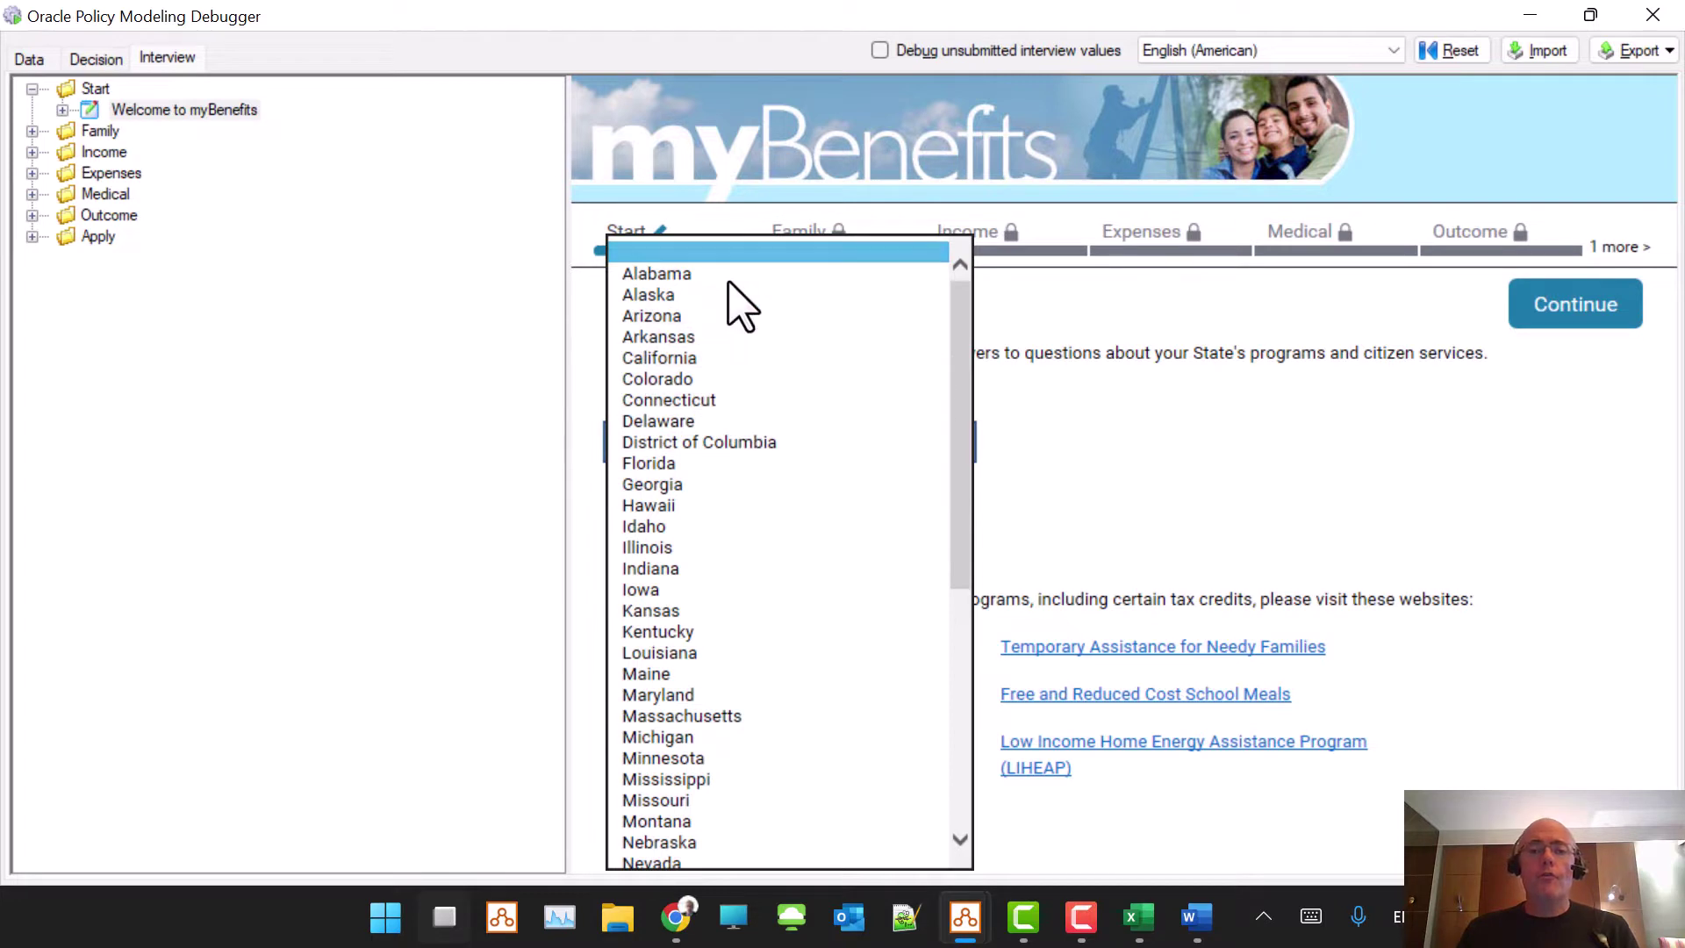
{"action": "left_click", "coordinate": [737, 358]}
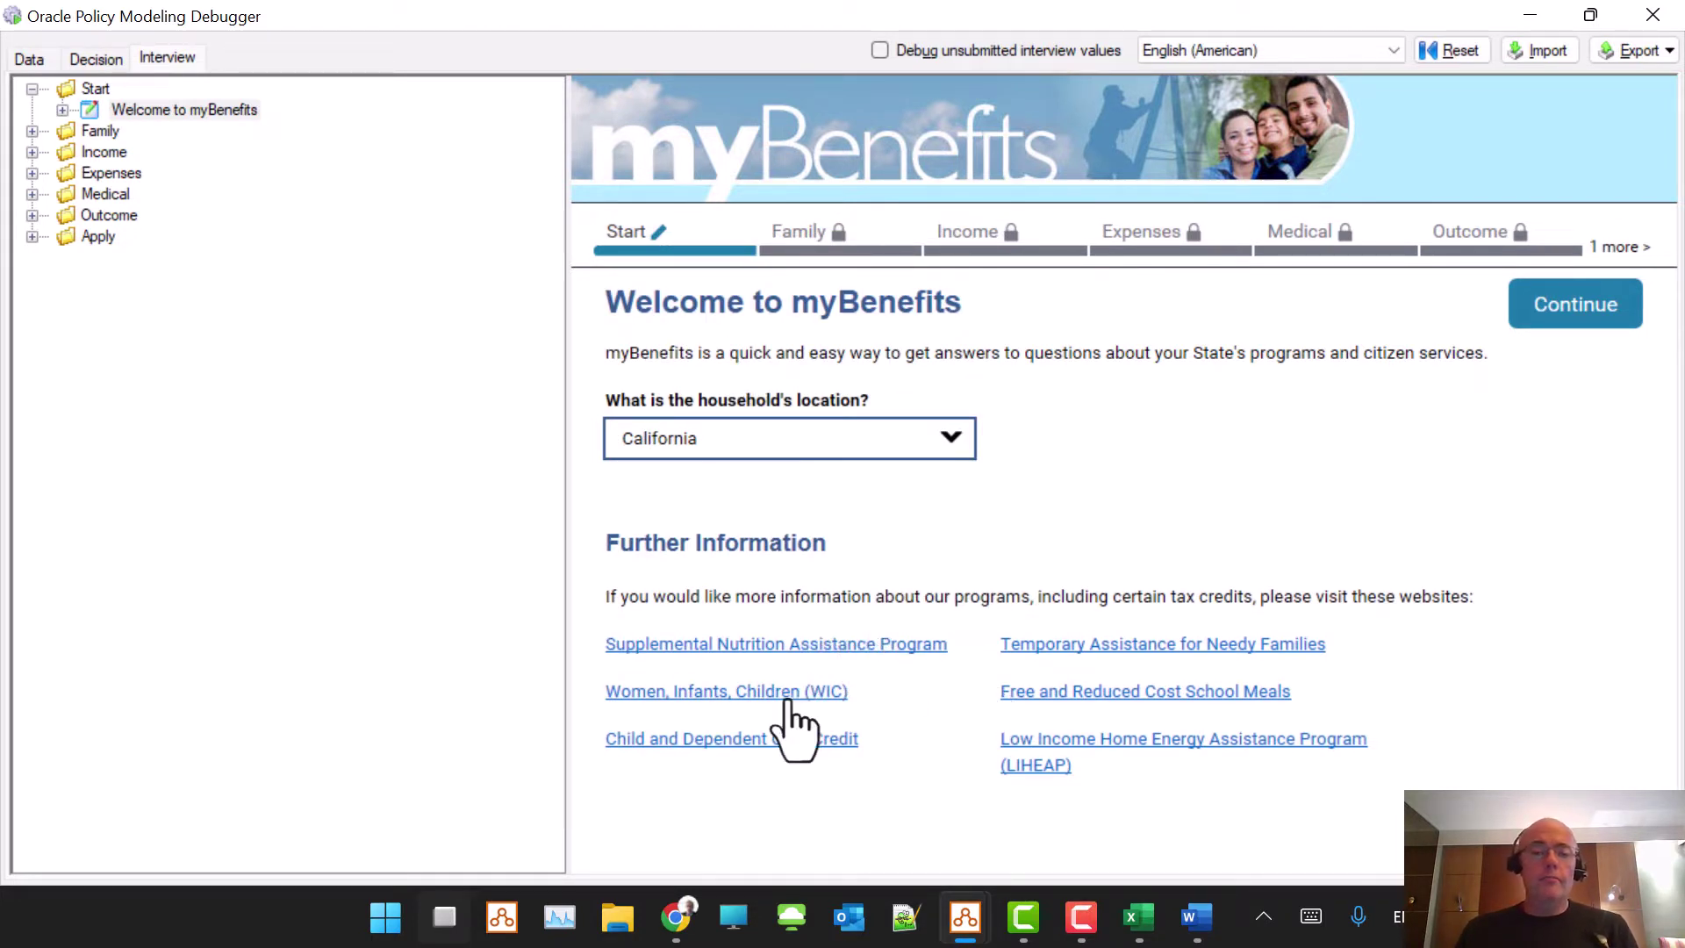
{"action": "left_click", "coordinate": [1576, 318]}
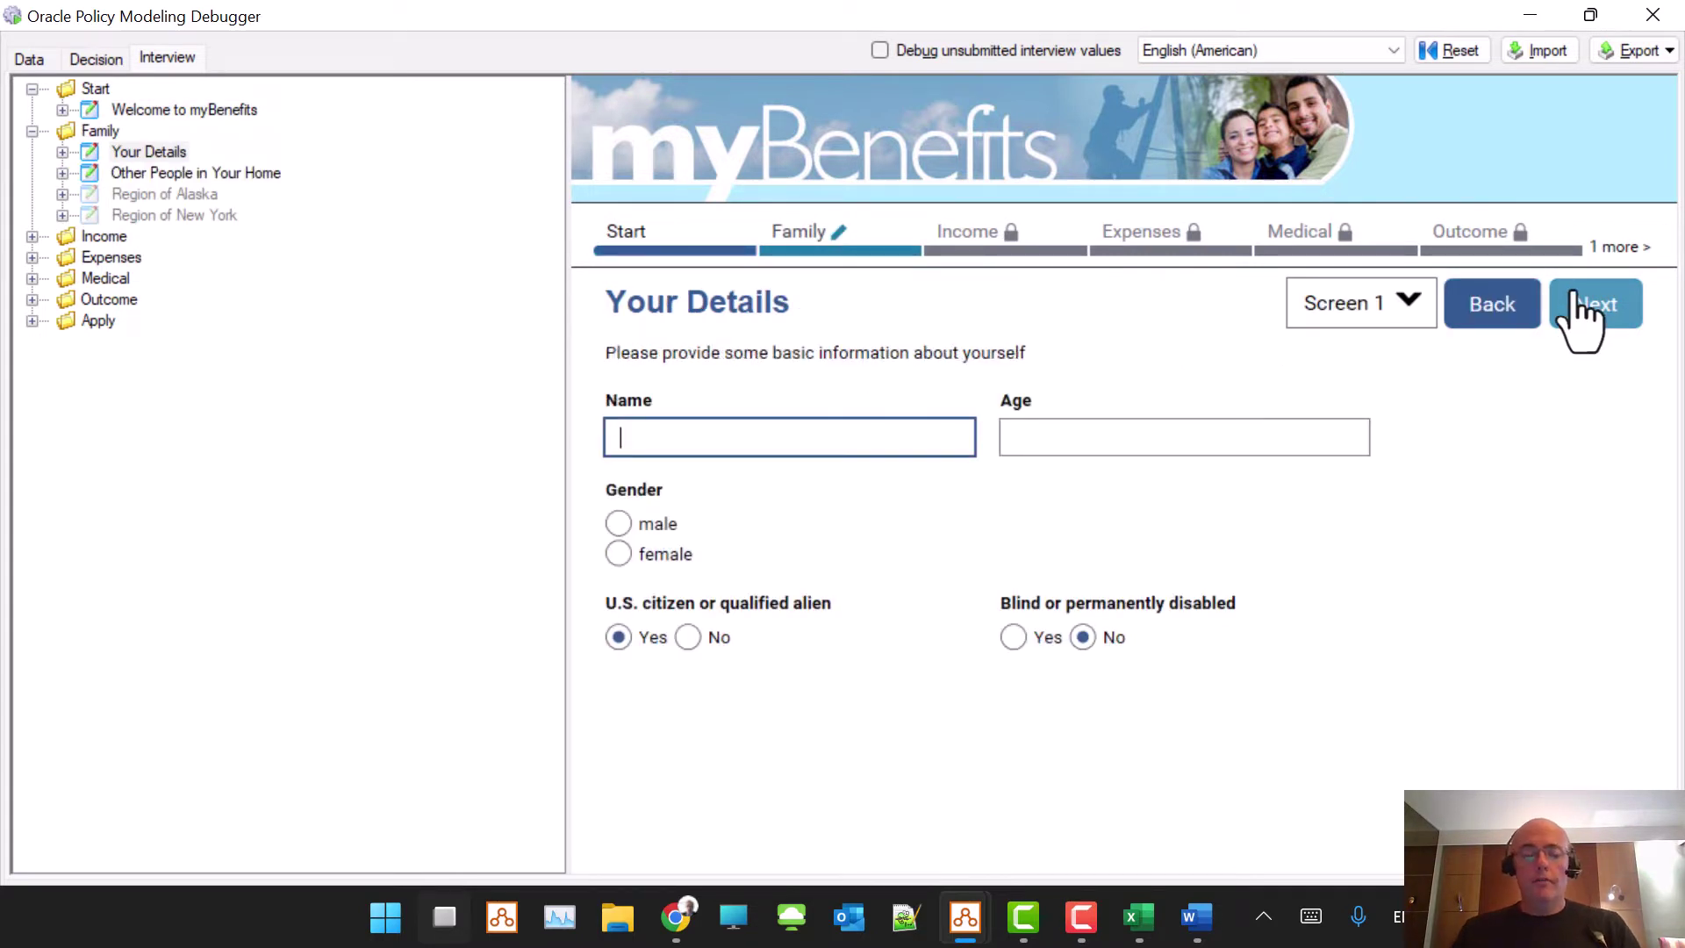
- Fill in the applicant's name, age 53 and gender male, and advance to Other People in Your Home
{"action": "key", "text": "Tab"}
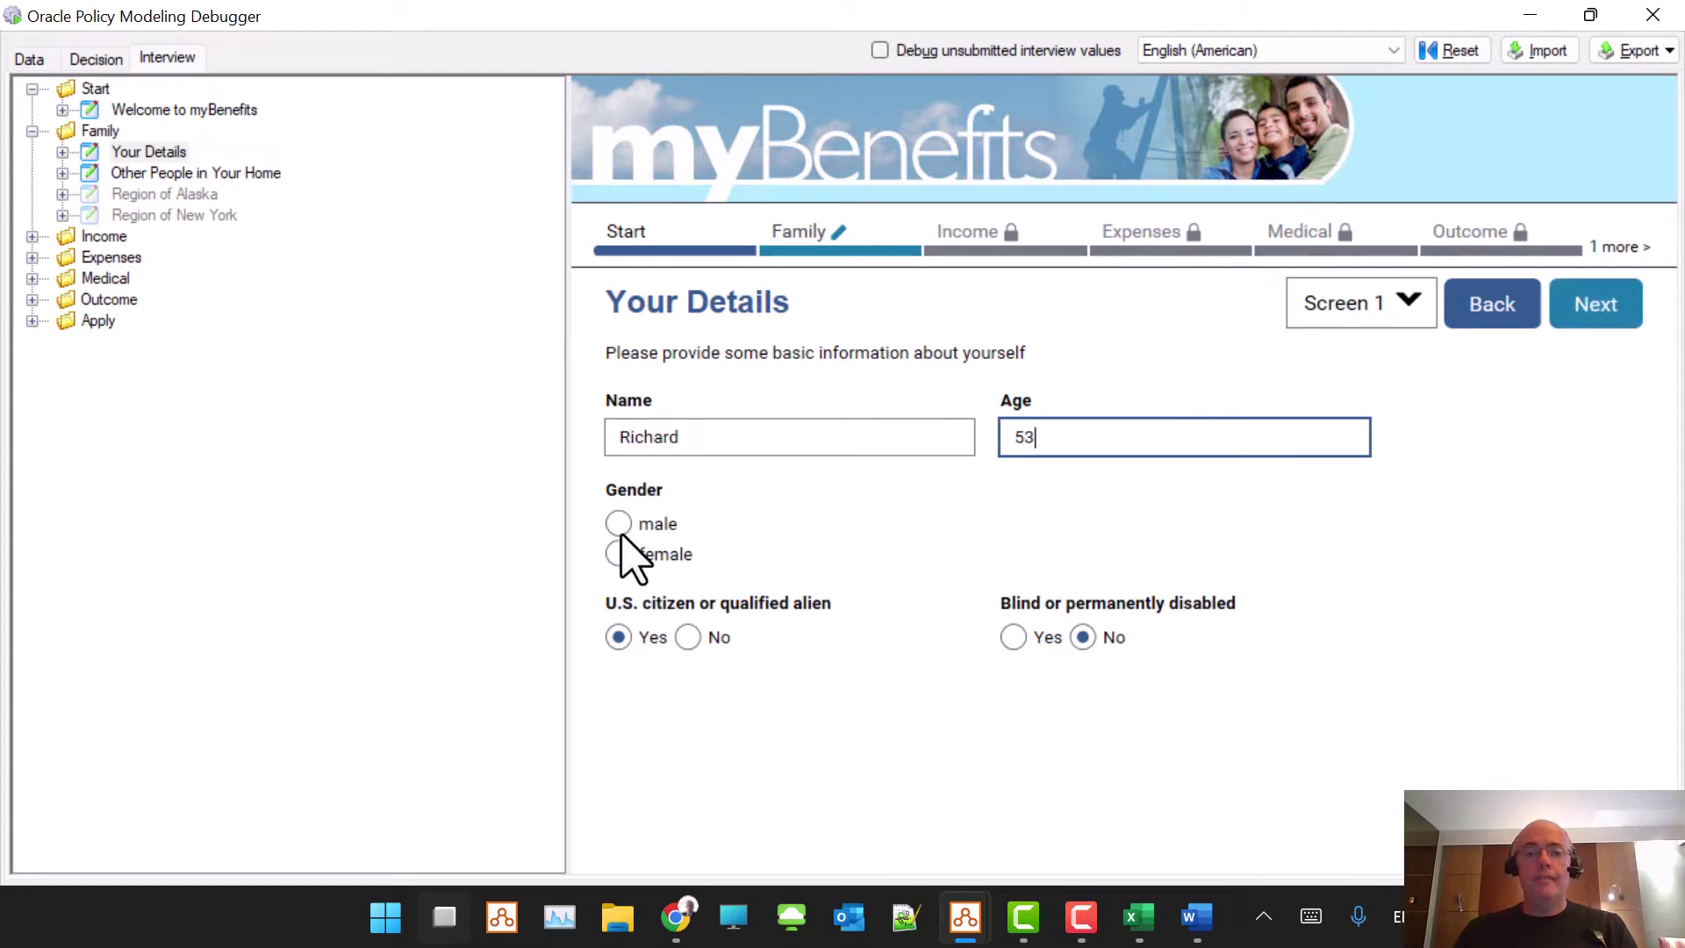
{"action": "left_click", "coordinate": [667, 526]}
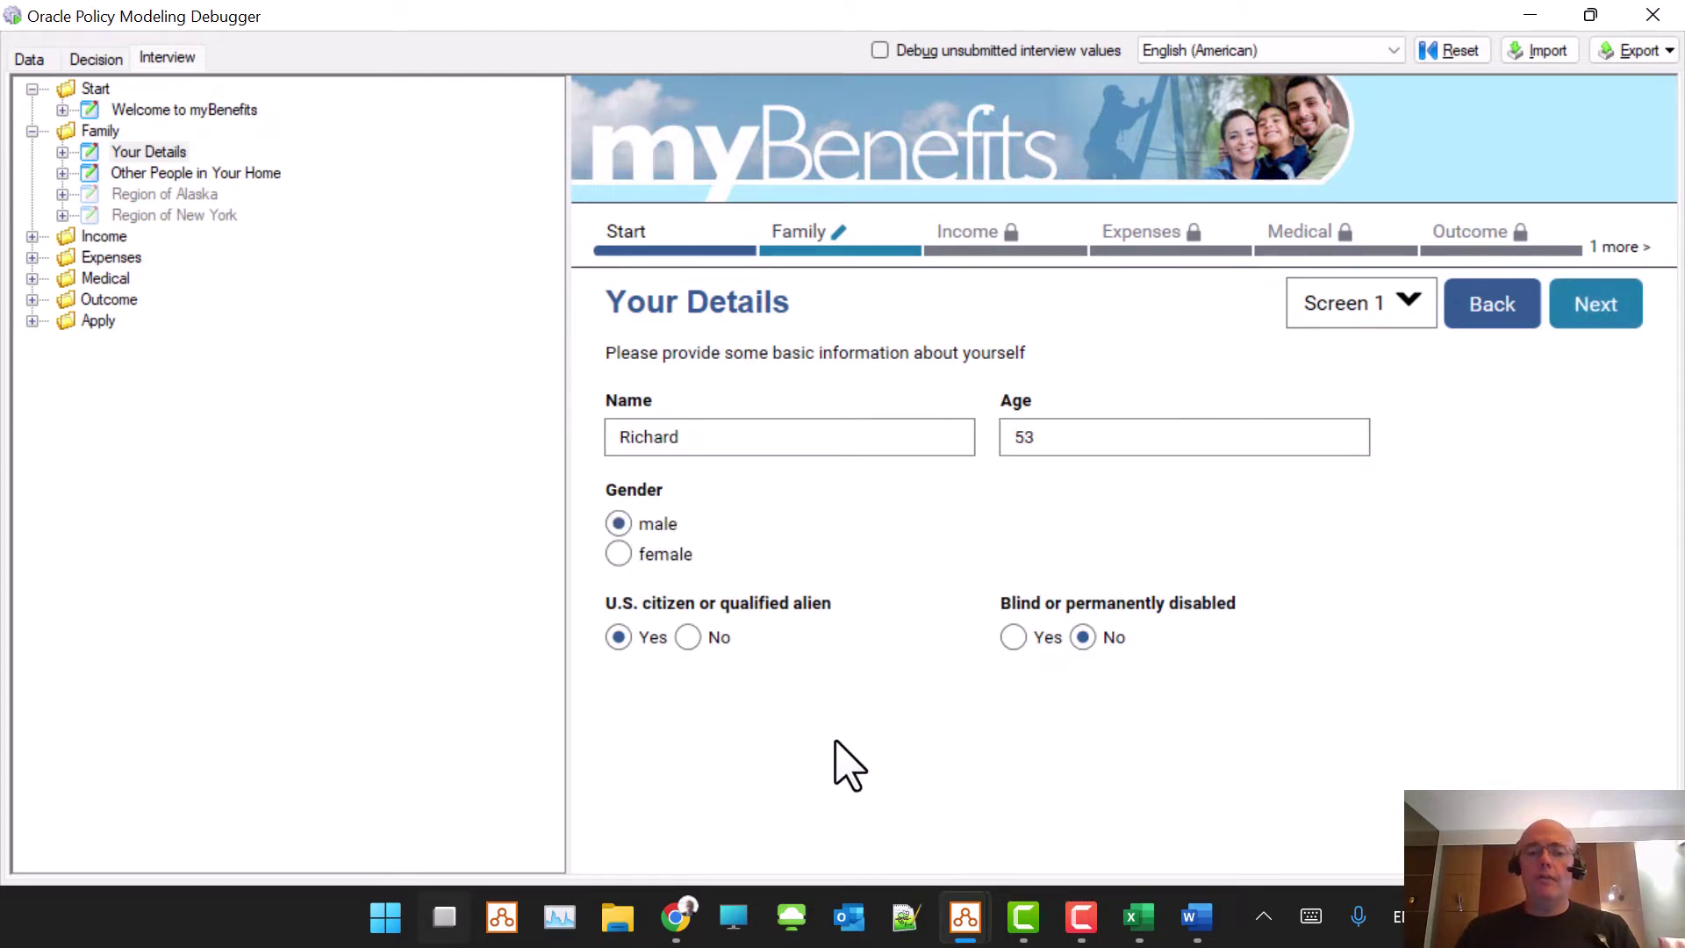
{"action": "left_click", "coordinate": [1600, 312]}
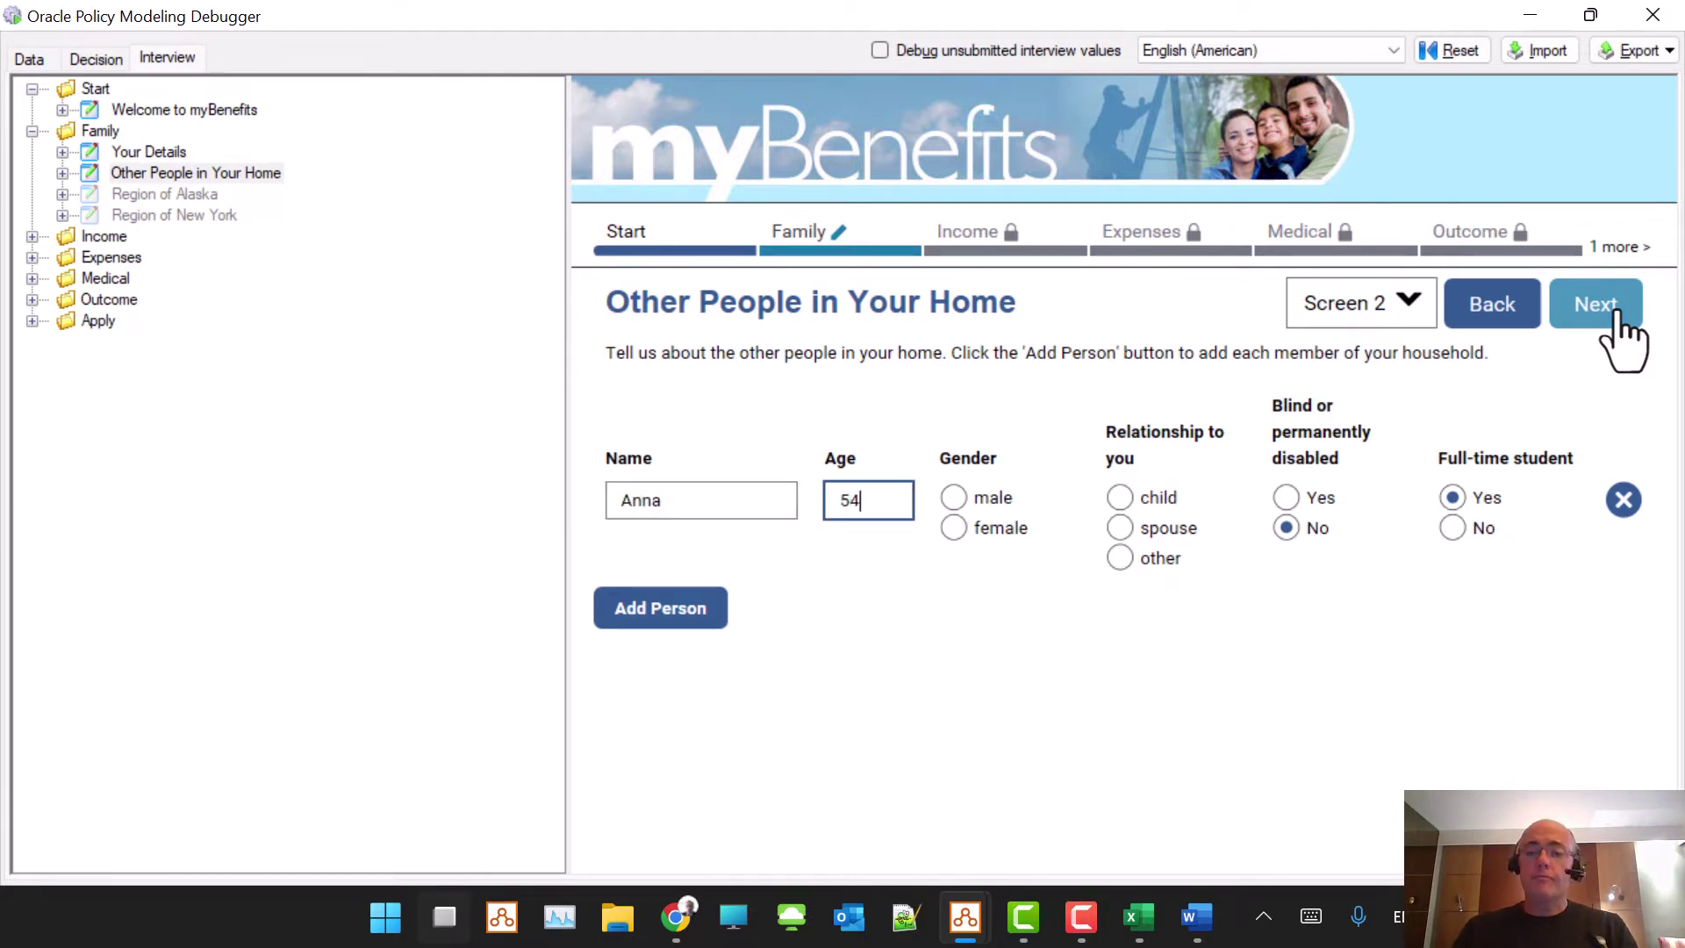
- Complete the first household member with a name, age 54, female and spouse, and add a second blank person
{"action": "key", "text": "Tab"}
{"action": "left_click", "coordinate": [1000, 530]}
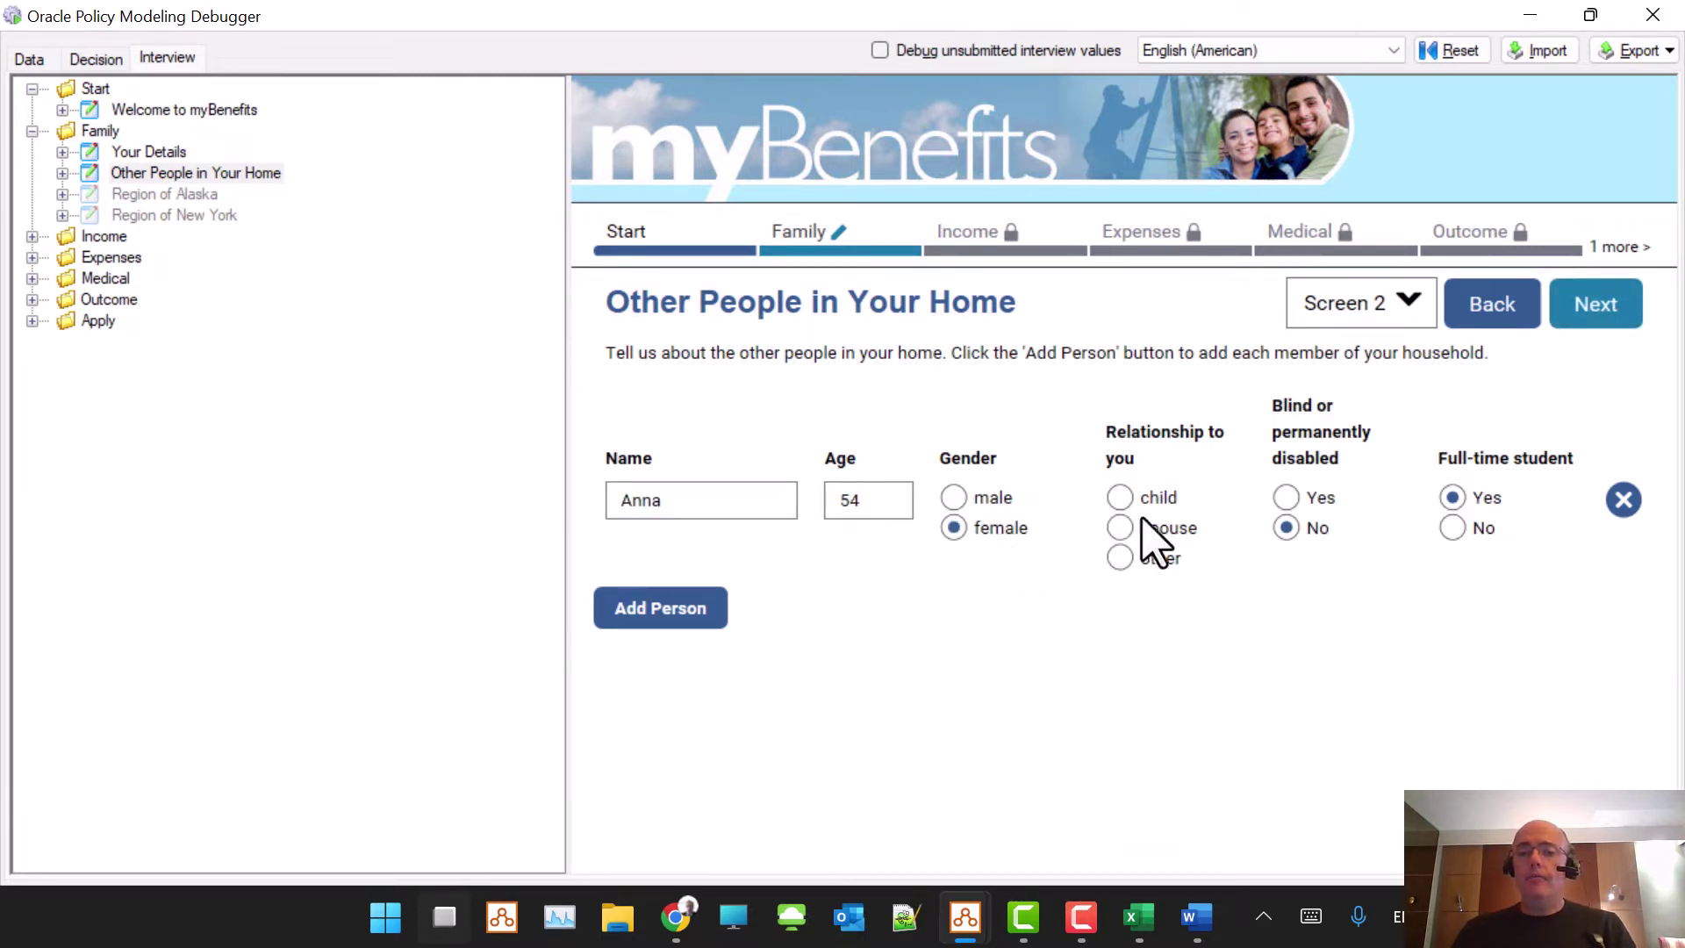
{"action": "left_click", "coordinate": [1144, 525]}
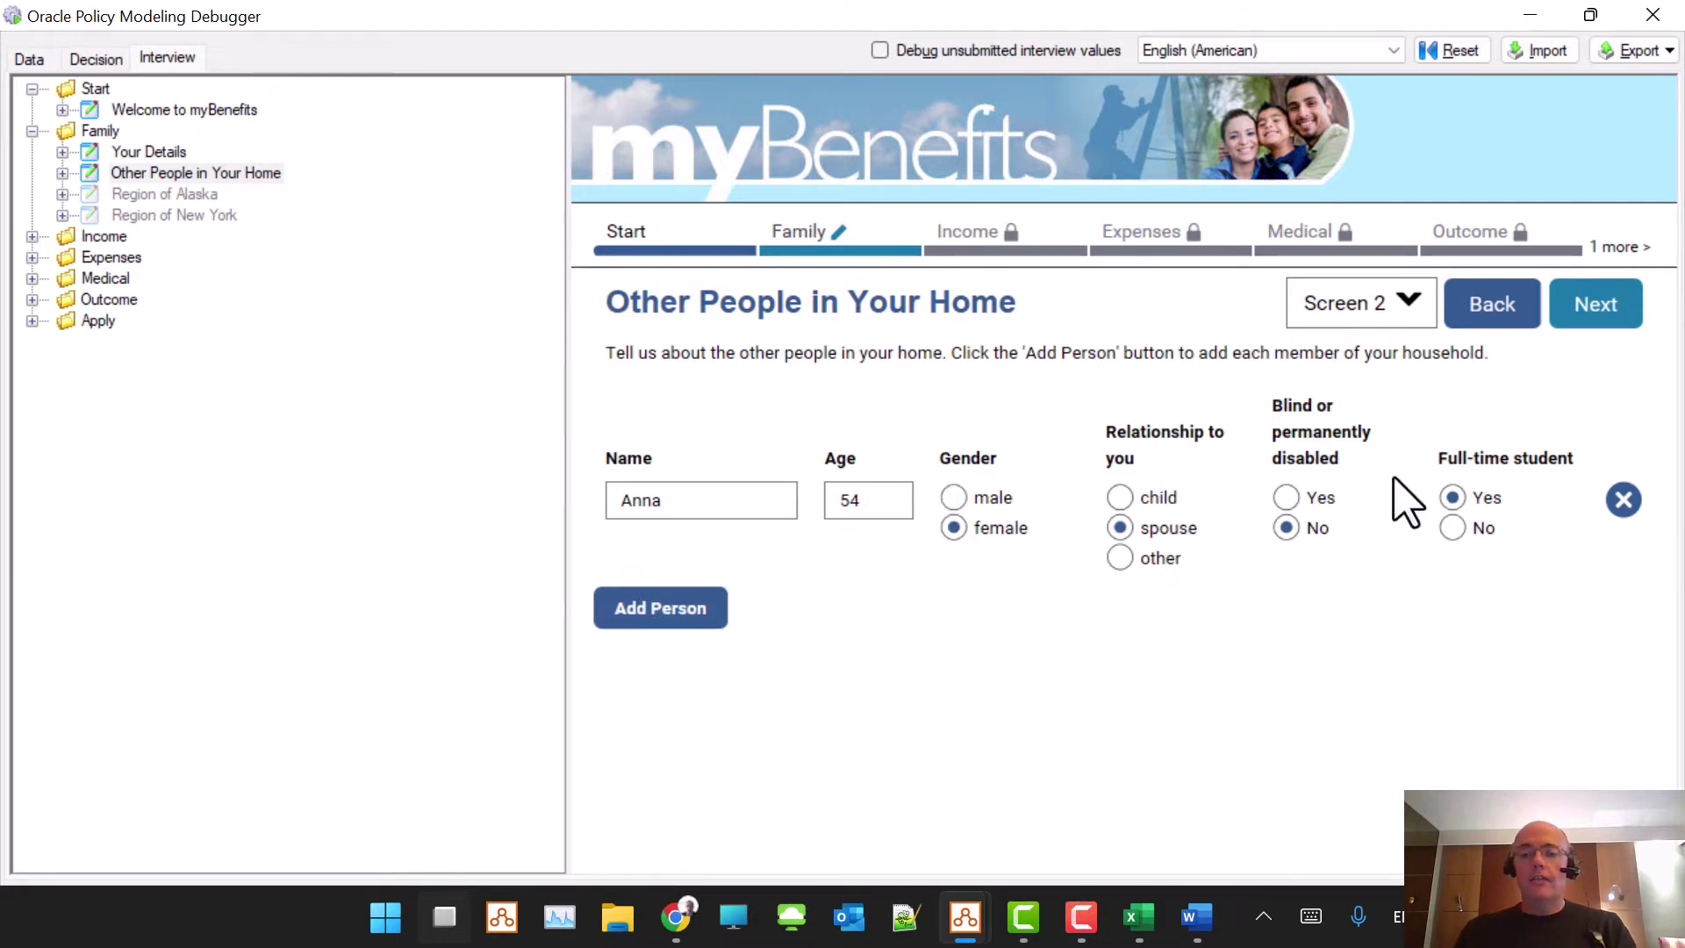
{"action": "left_click", "coordinate": [667, 614]}
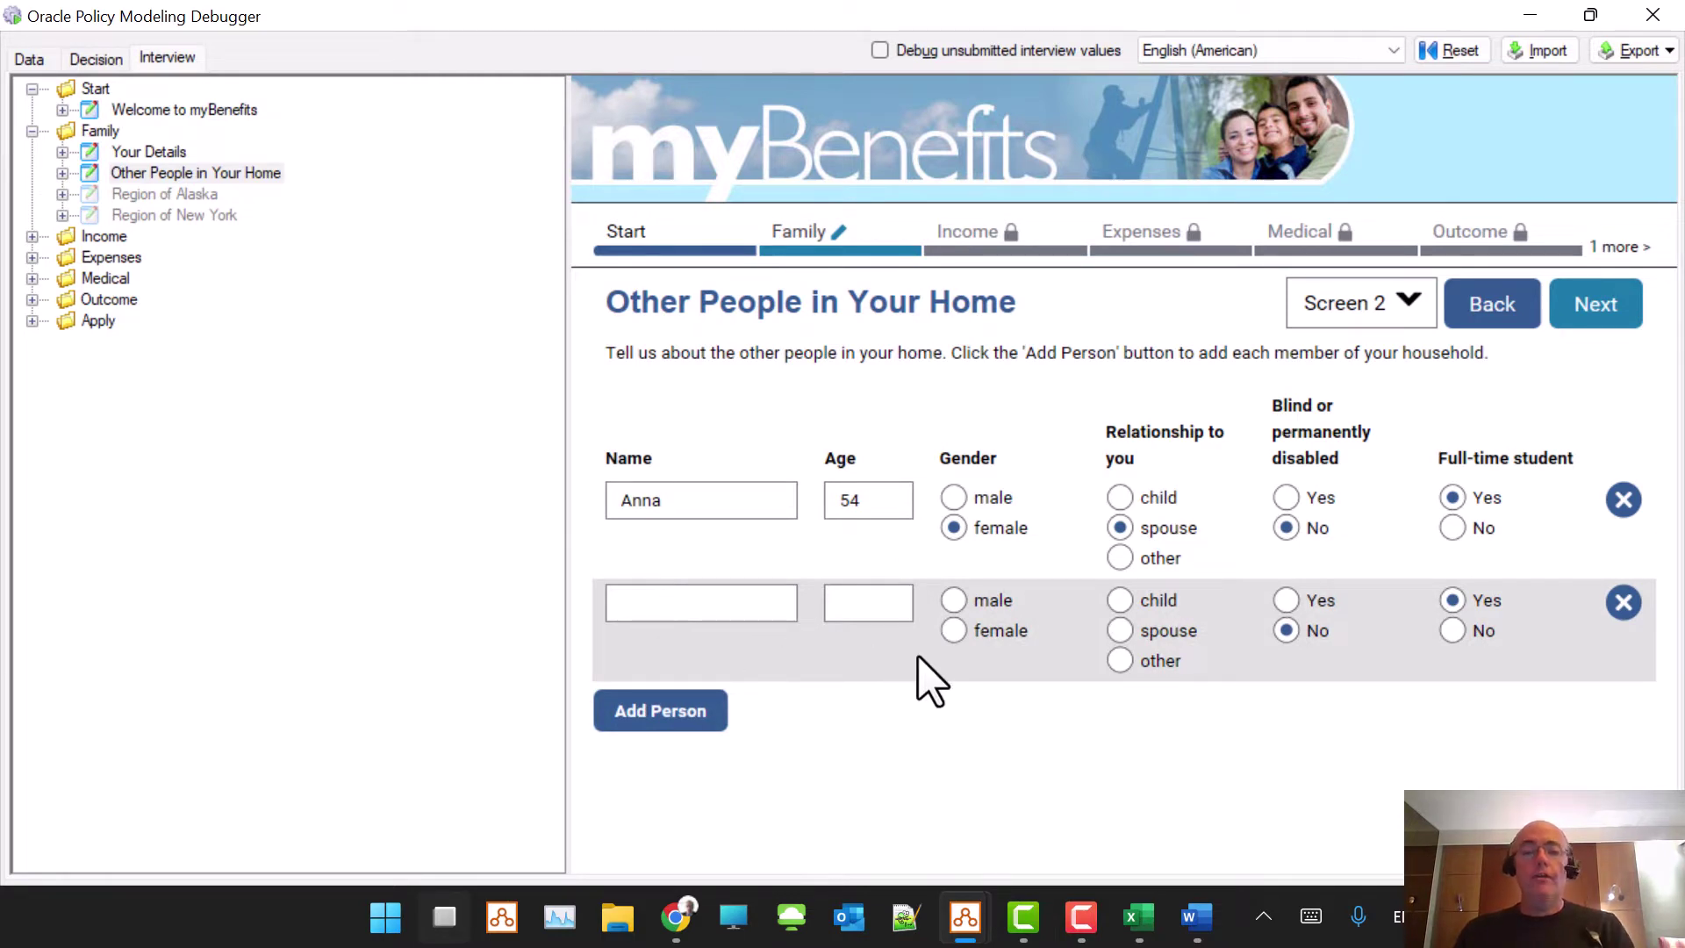
- Review the interview's styles for alternating rows and the add and remove buttons, and return to the debugger
{"action": "key", "text": "alt+Tab"}
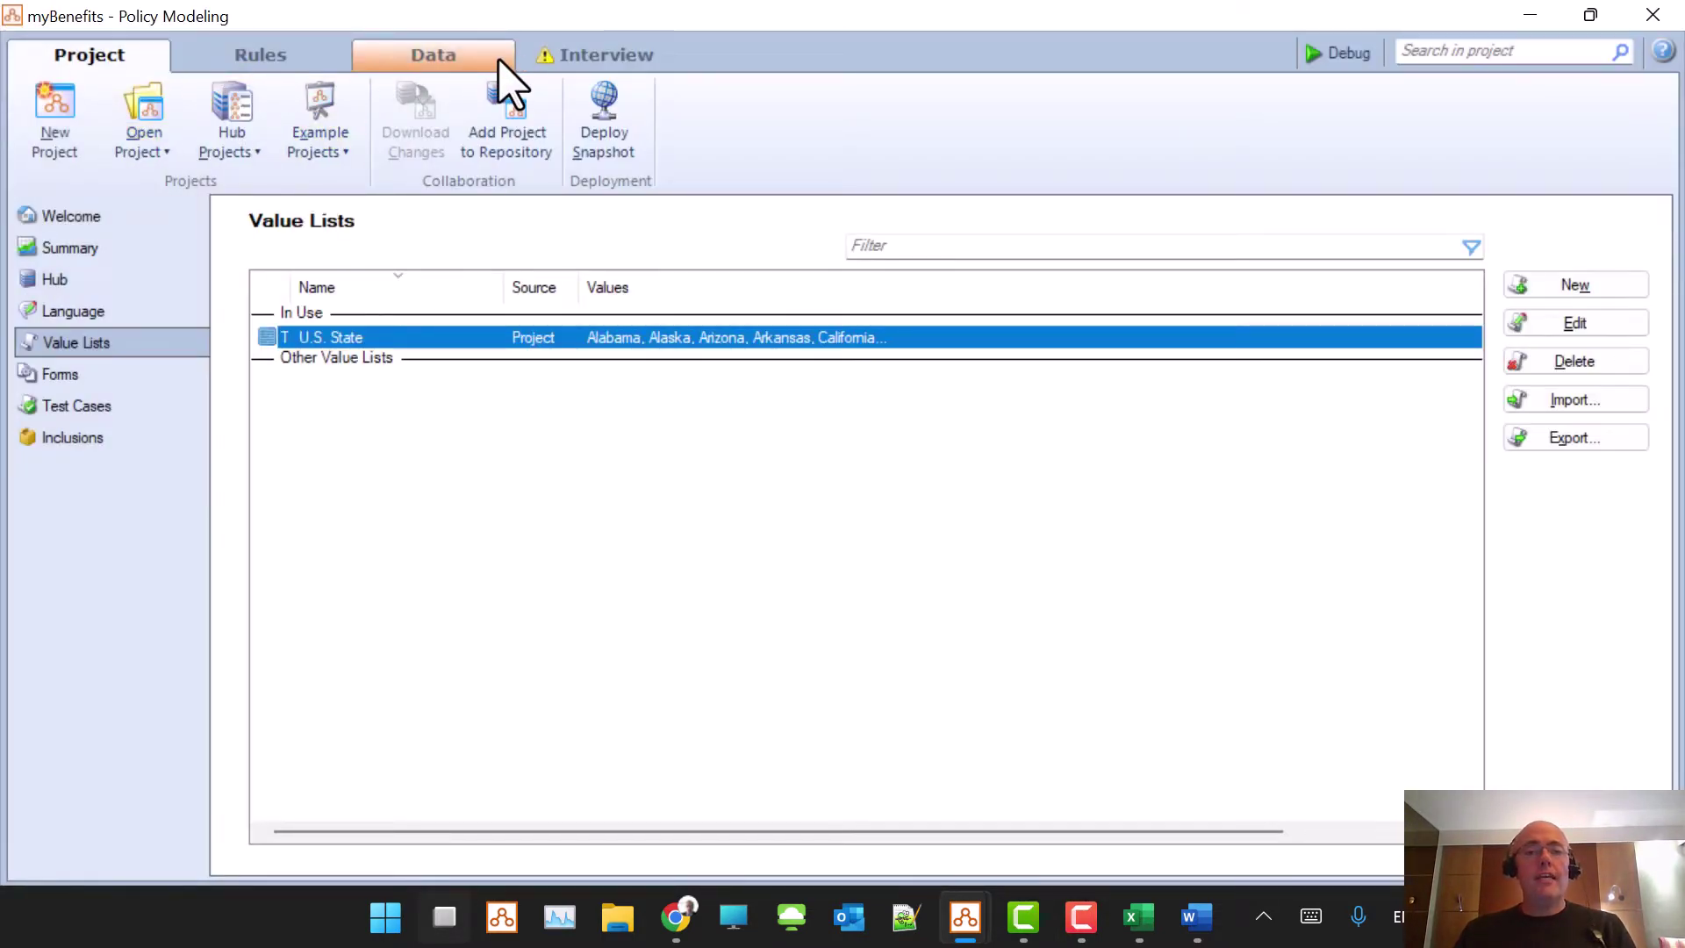
{"action": "left_click", "coordinate": [530, 56]}
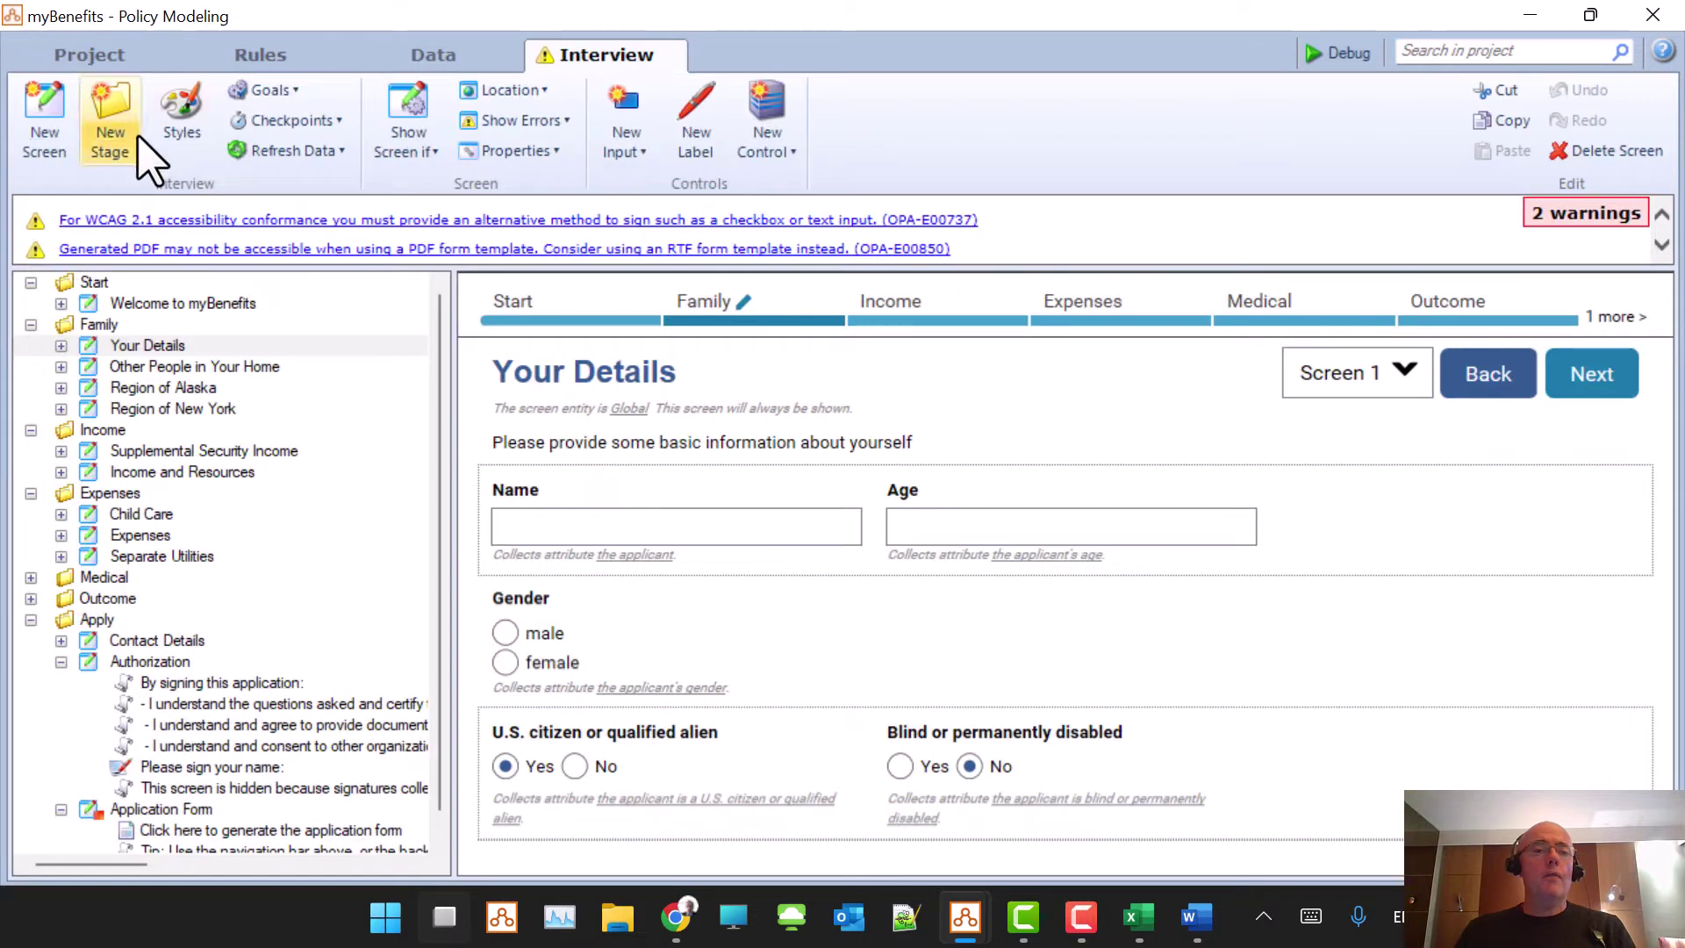
{"action": "left_click", "coordinate": [193, 119]}
{"action": "scroll", "coordinate": [974, 526], "scroll_direction": "down", "scroll_amount": 15}
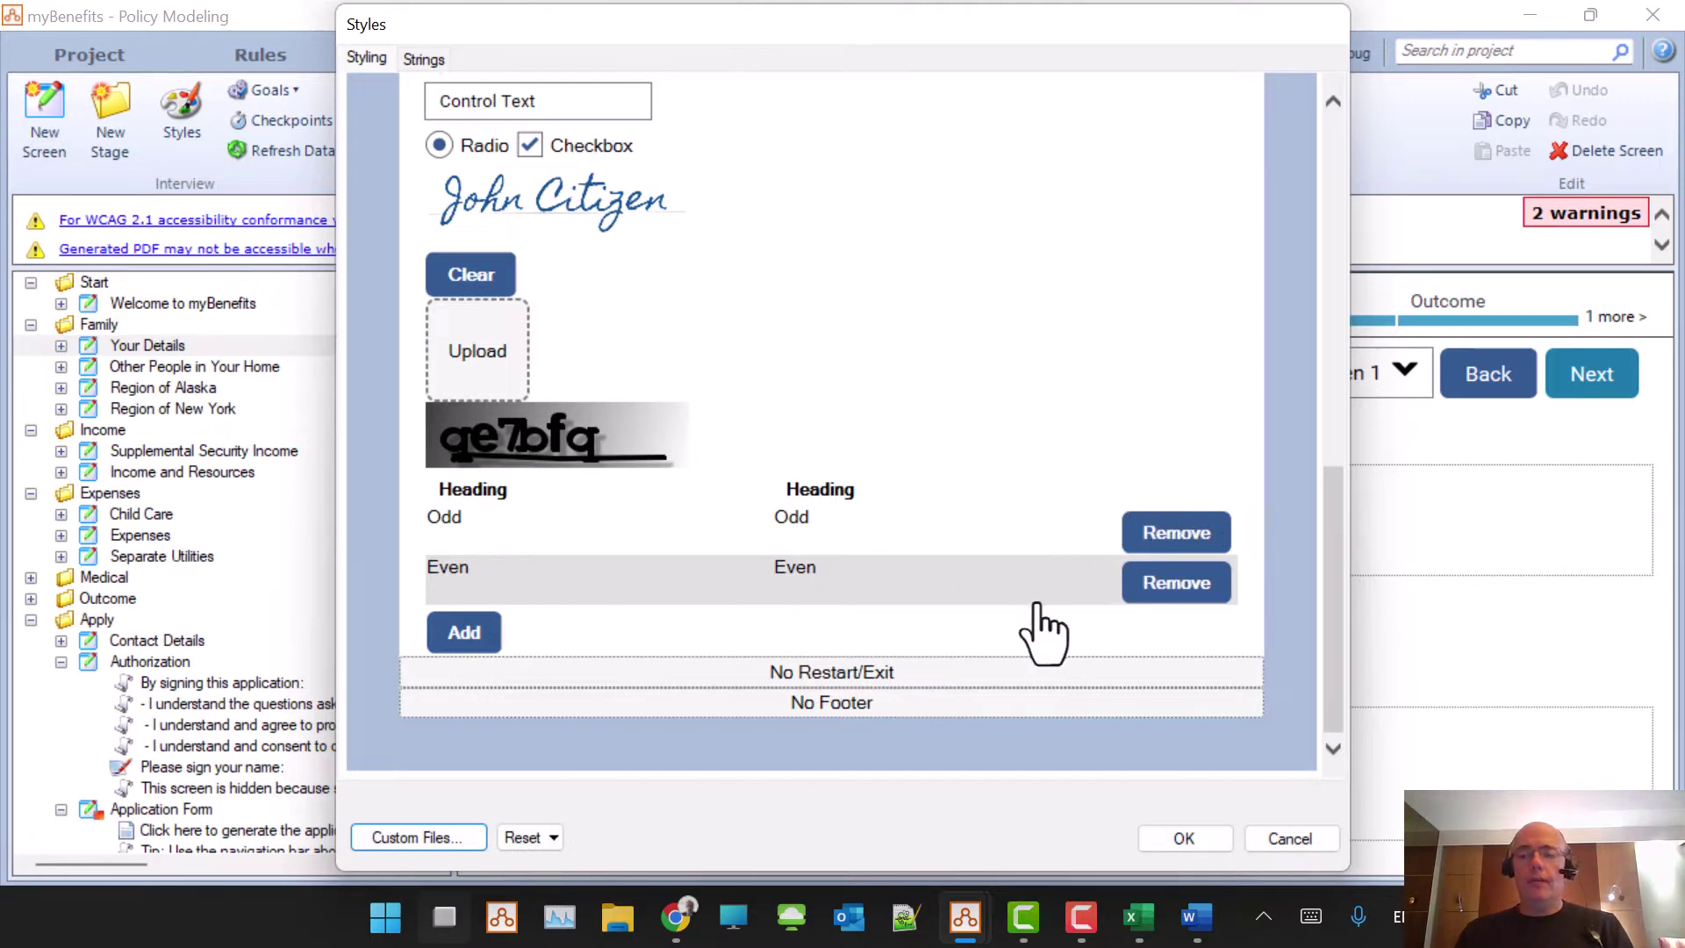
{"action": "scroll", "coordinate": [985, 647], "scroll_direction": "up", "scroll_amount": 10}
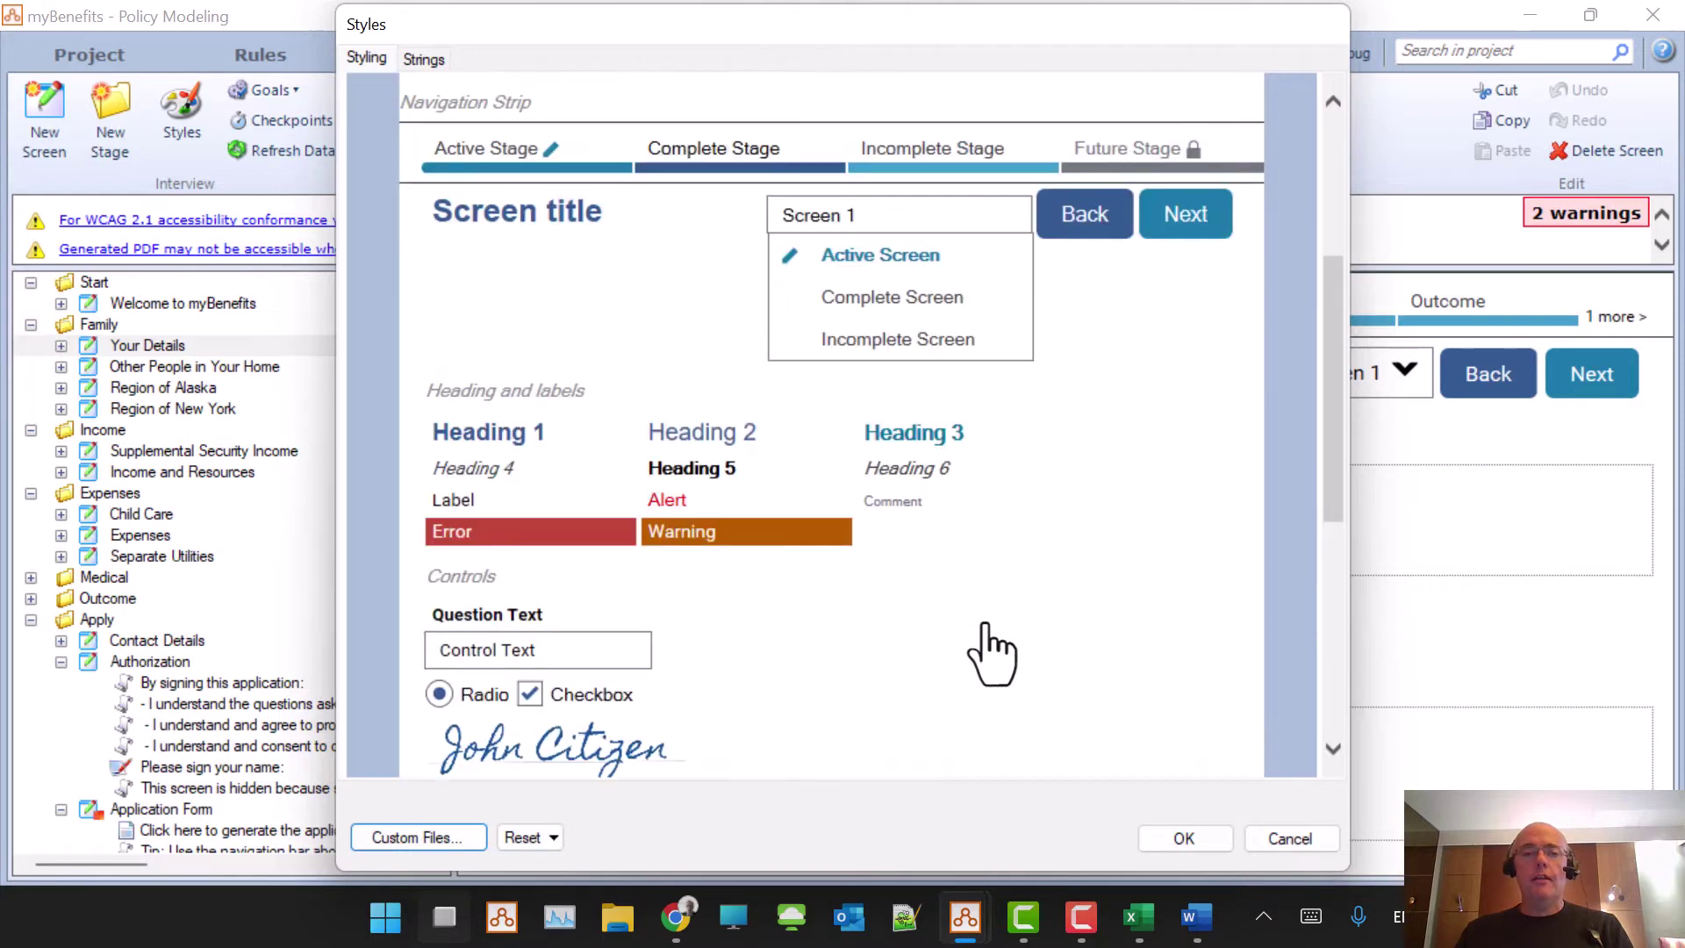
{"action": "key", "text": "Escape"}
{"action": "key", "text": "alt+Tab"}
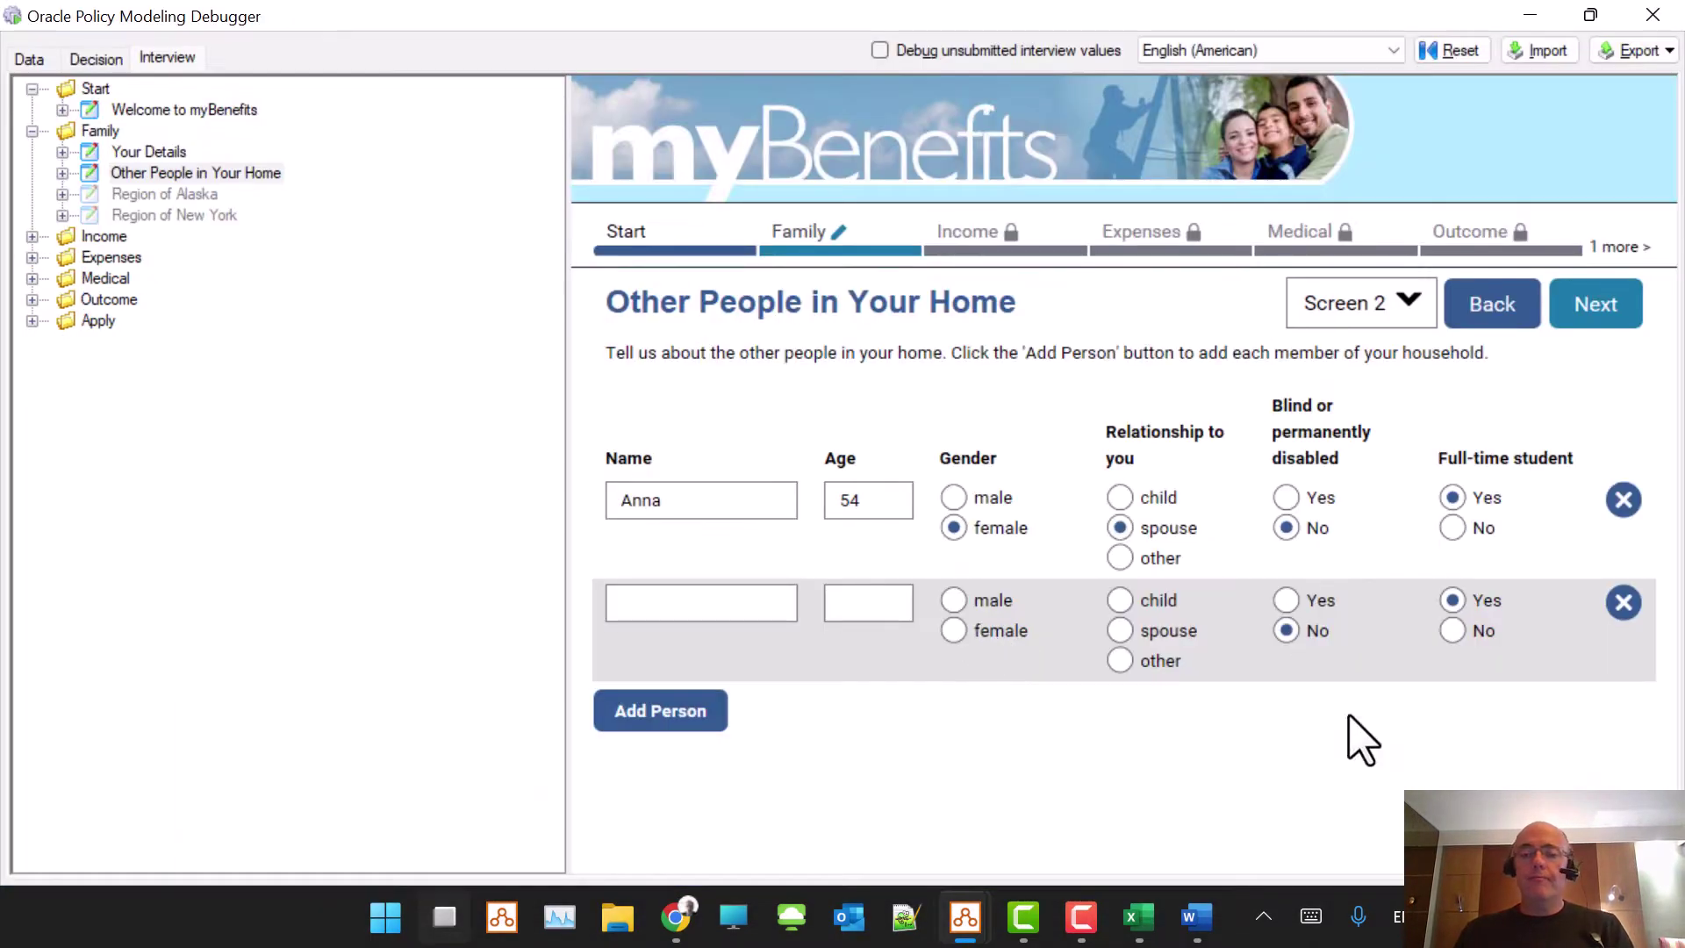
- Remove the blank second person and advance past Supplemental Security Income, keeping No, to Income and Resources
{"action": "left_click", "coordinate": [1623, 603]}
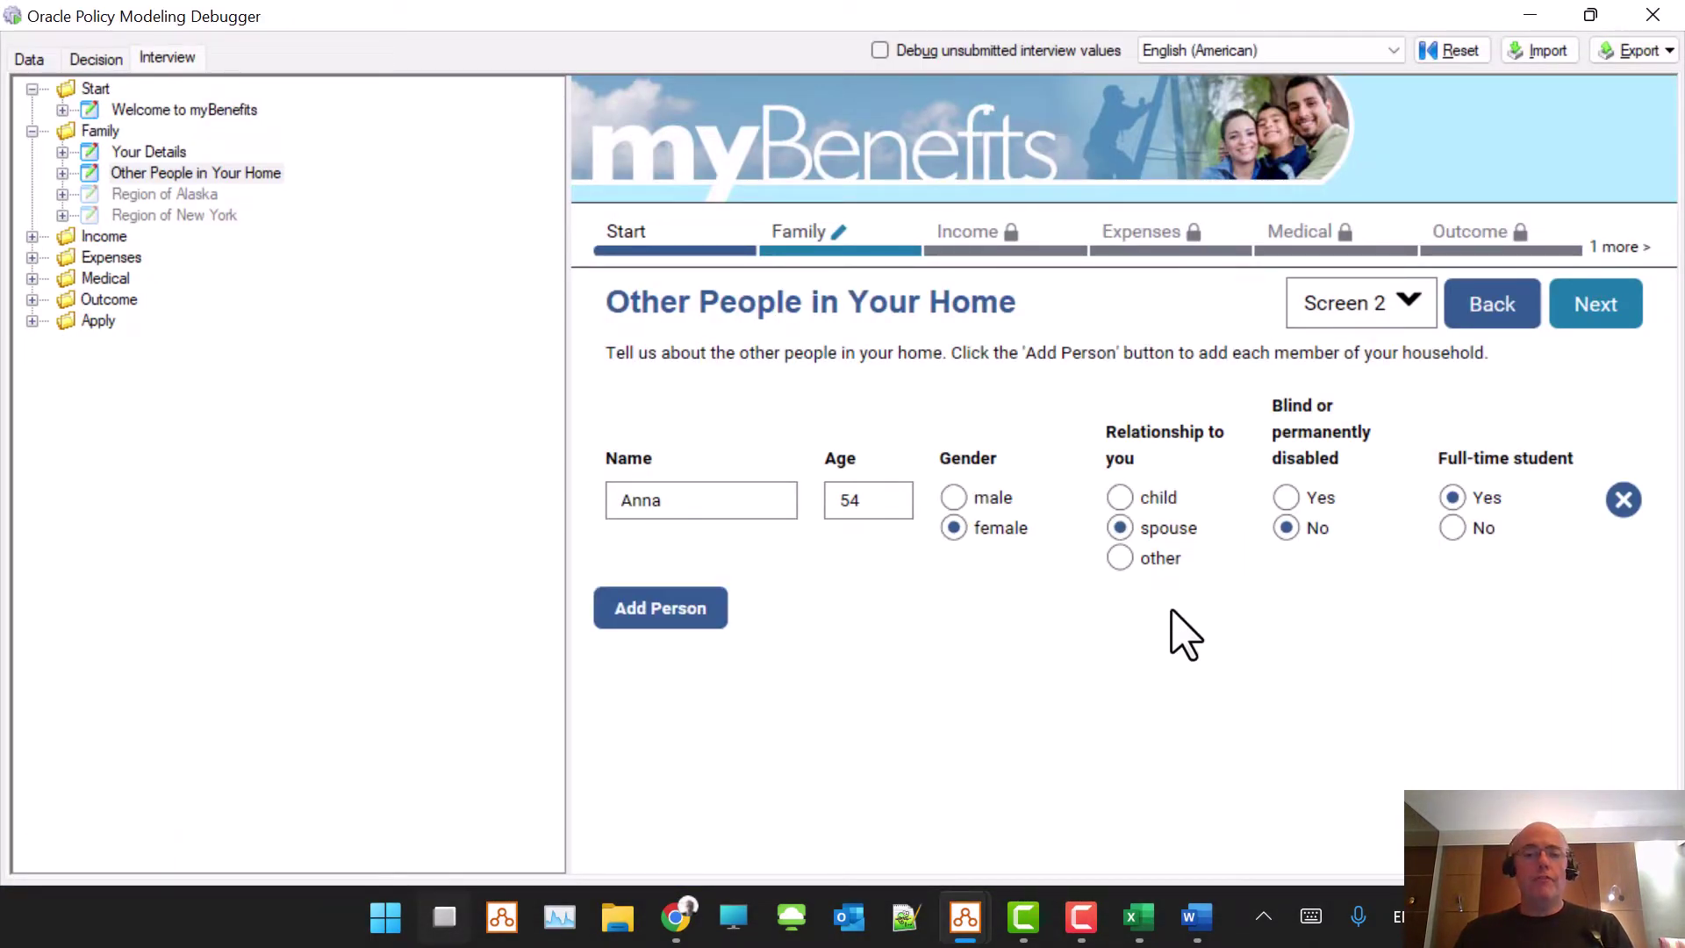
{"action": "left_click", "coordinate": [1576, 309]}
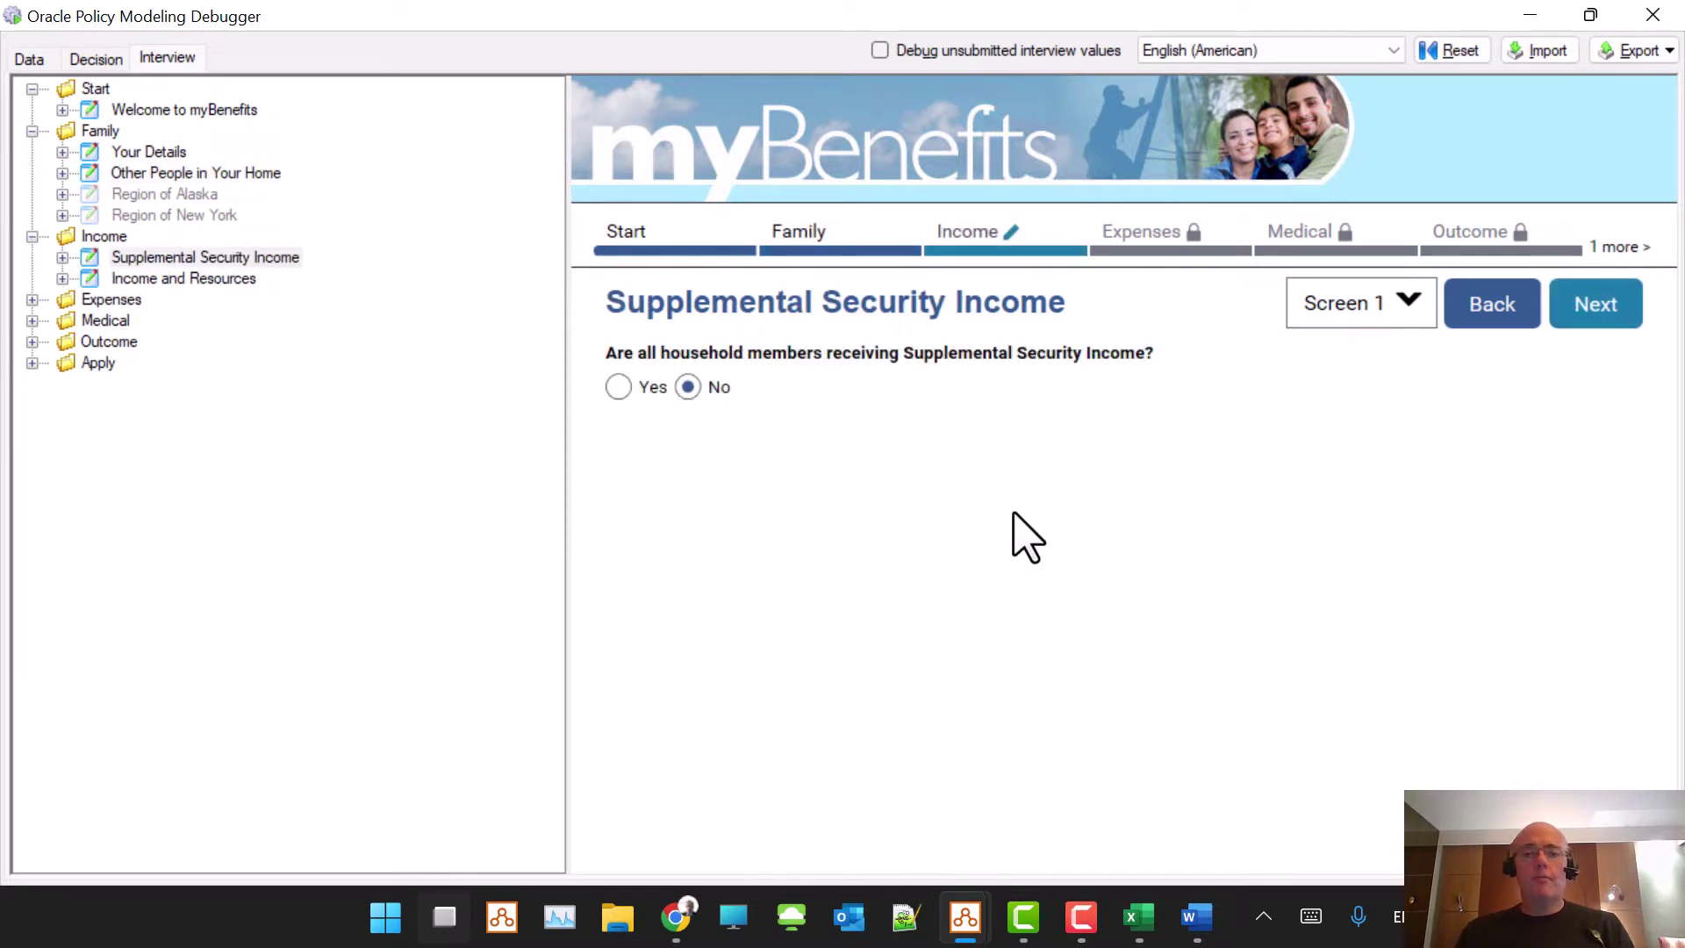
{"action": "left_click", "coordinate": [1595, 303]}
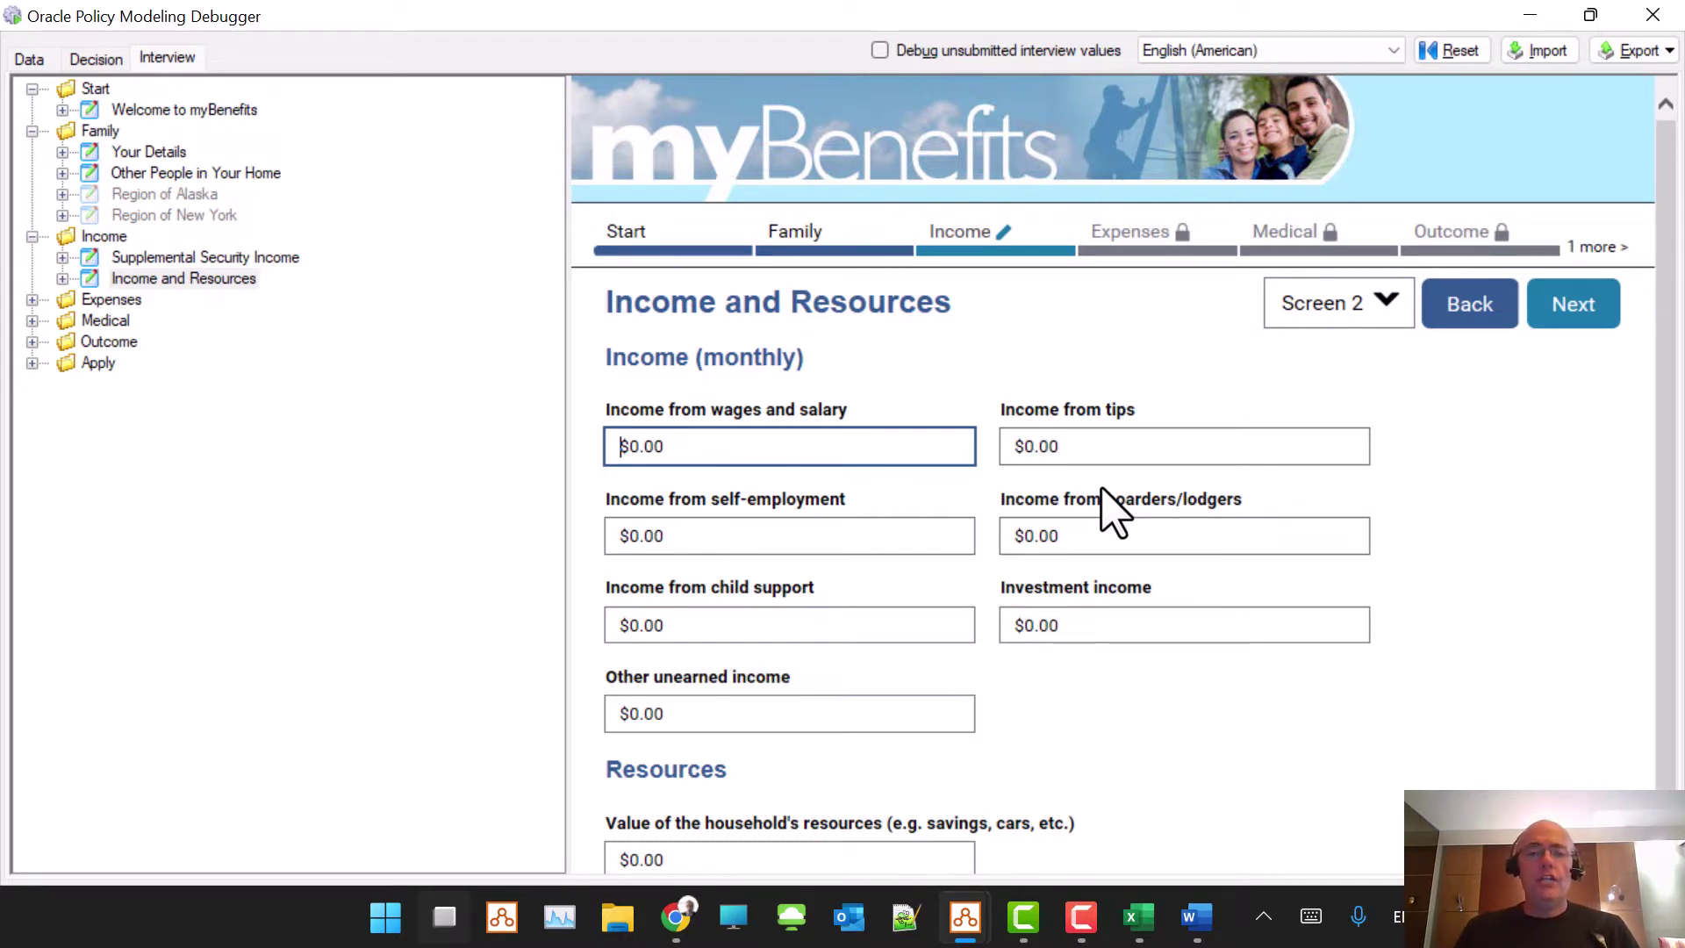
- Set the monthly income from wages and salary to $110 and advance to Child Care
{"action": "type", "text": "100"}
{"action": "key", "text": "BackSpace"}
{"action": "key", "text": "BackSpace"}
{"action": "key", "text": "BackSpace"}
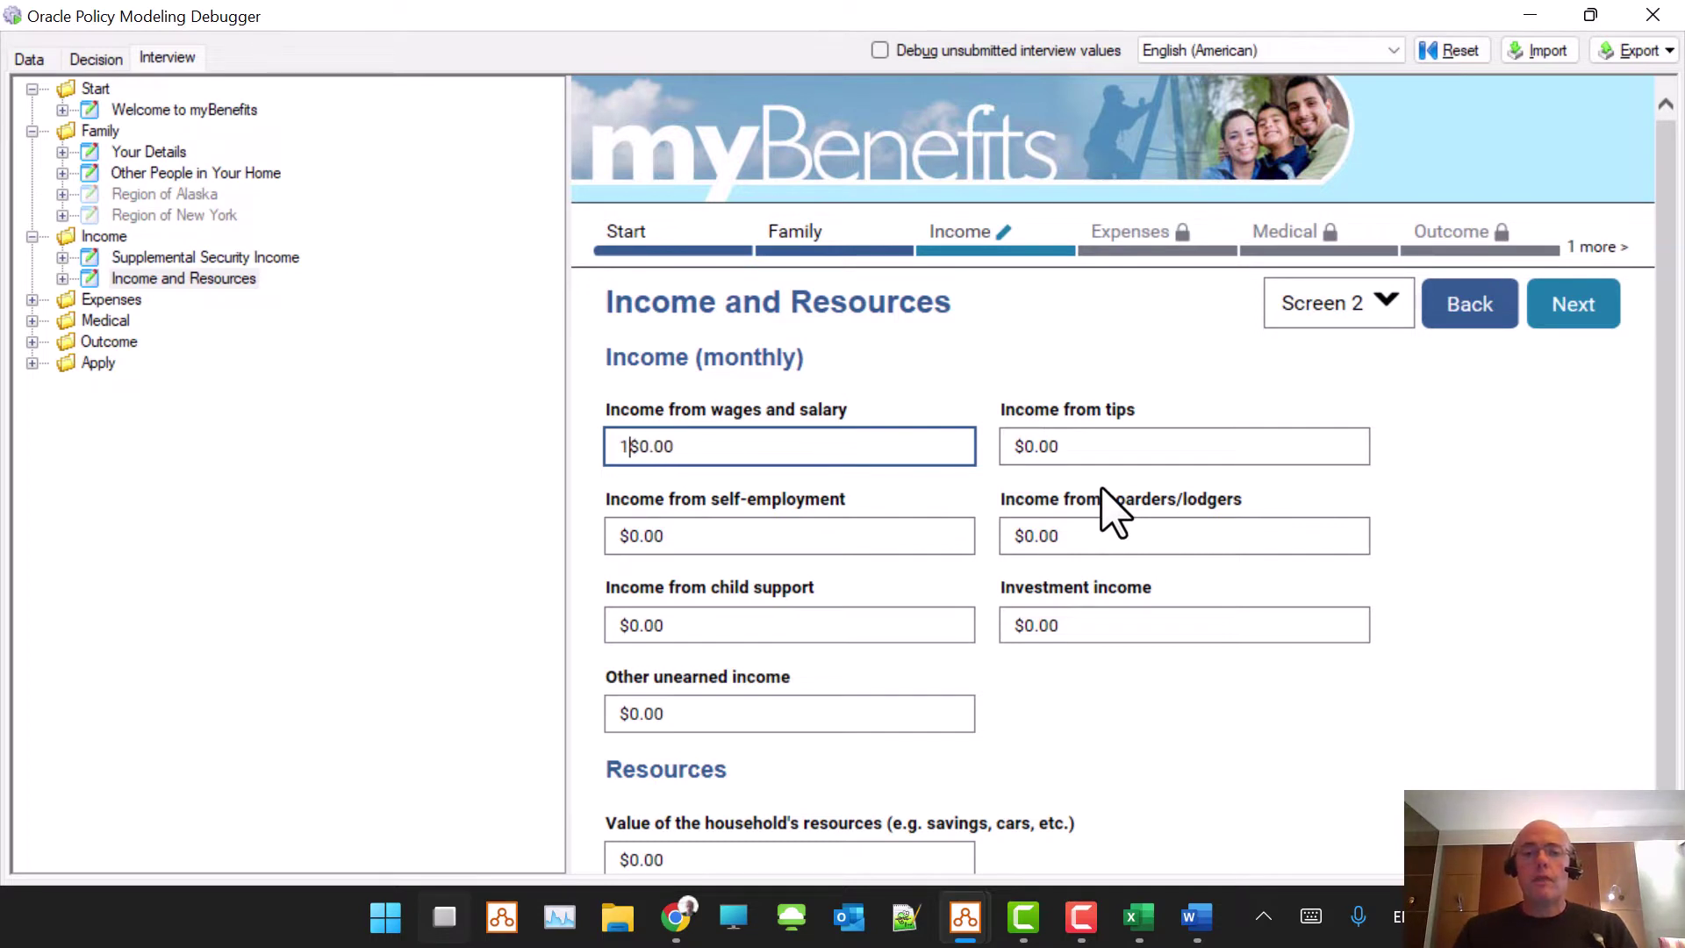
{"action": "type", "text": "11"}
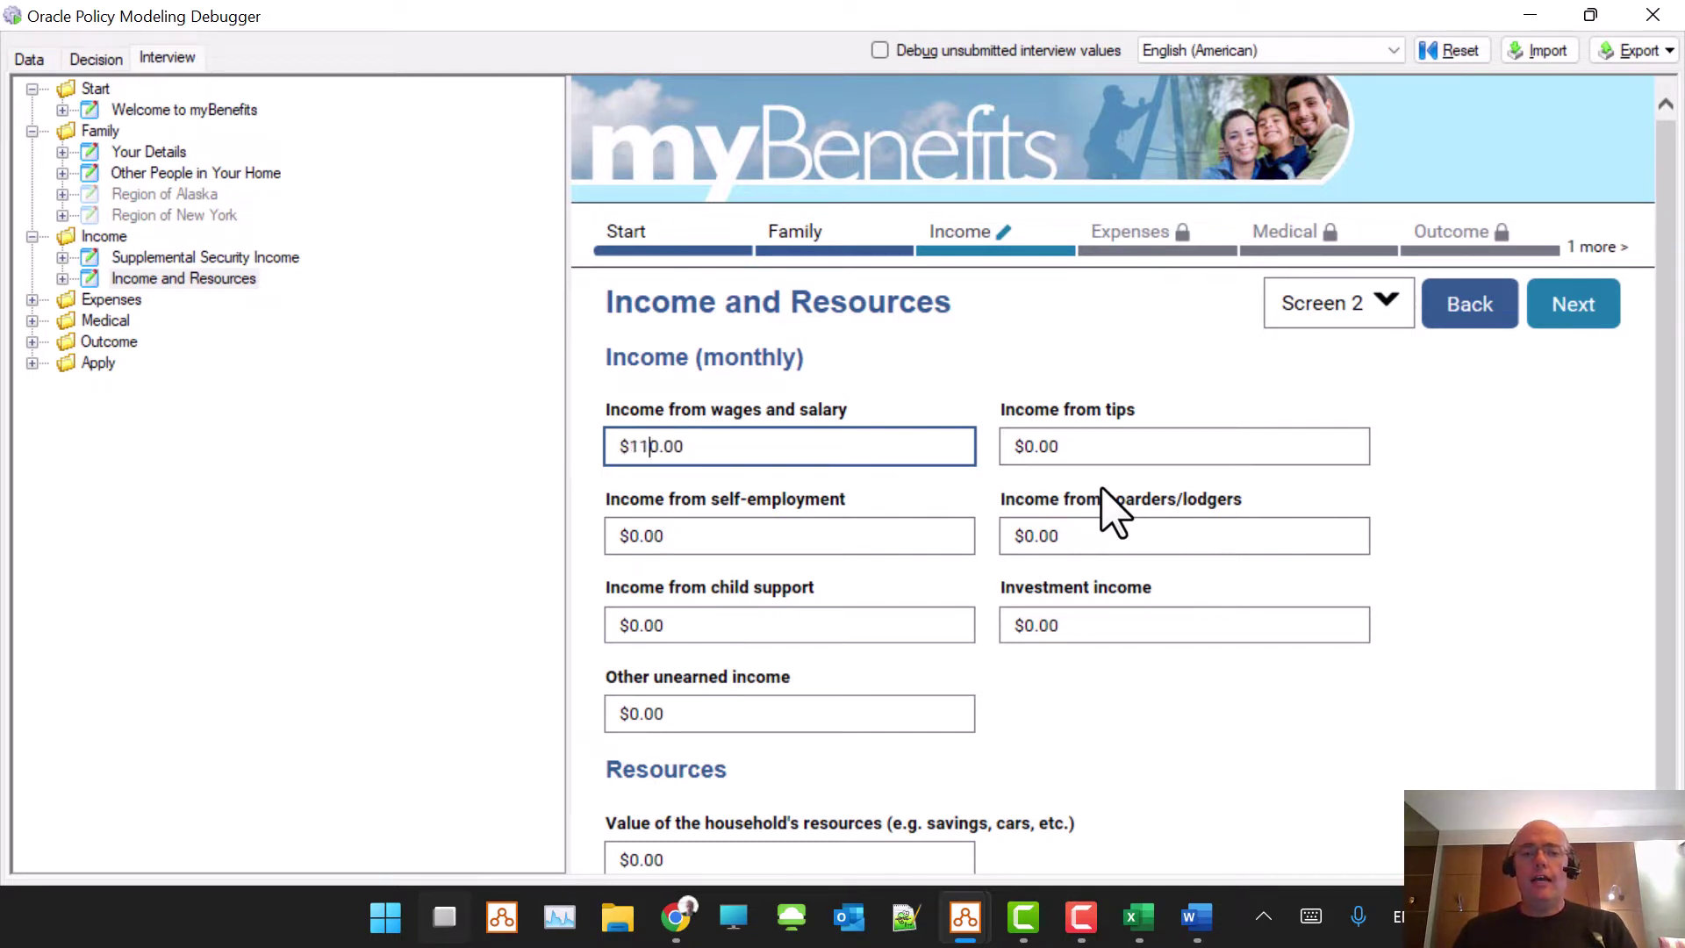
{"action": "scroll", "coordinate": [1064, 741], "scroll_direction": "down", "scroll_amount": 1}
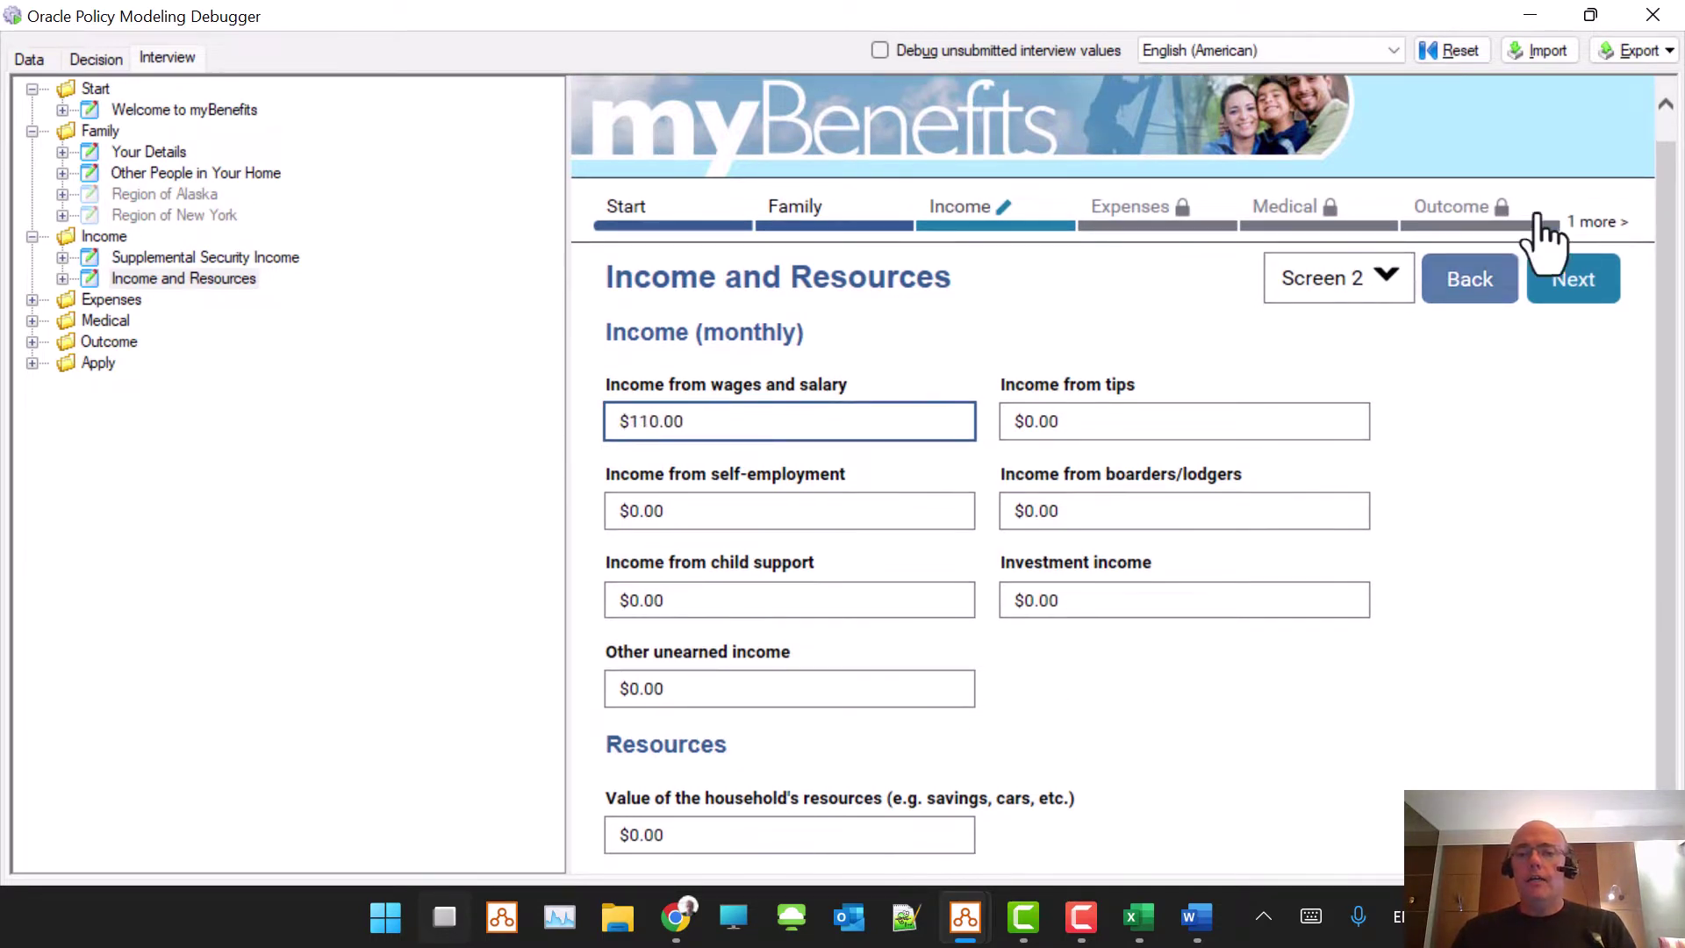
{"action": "left_click", "coordinate": [1600, 303]}
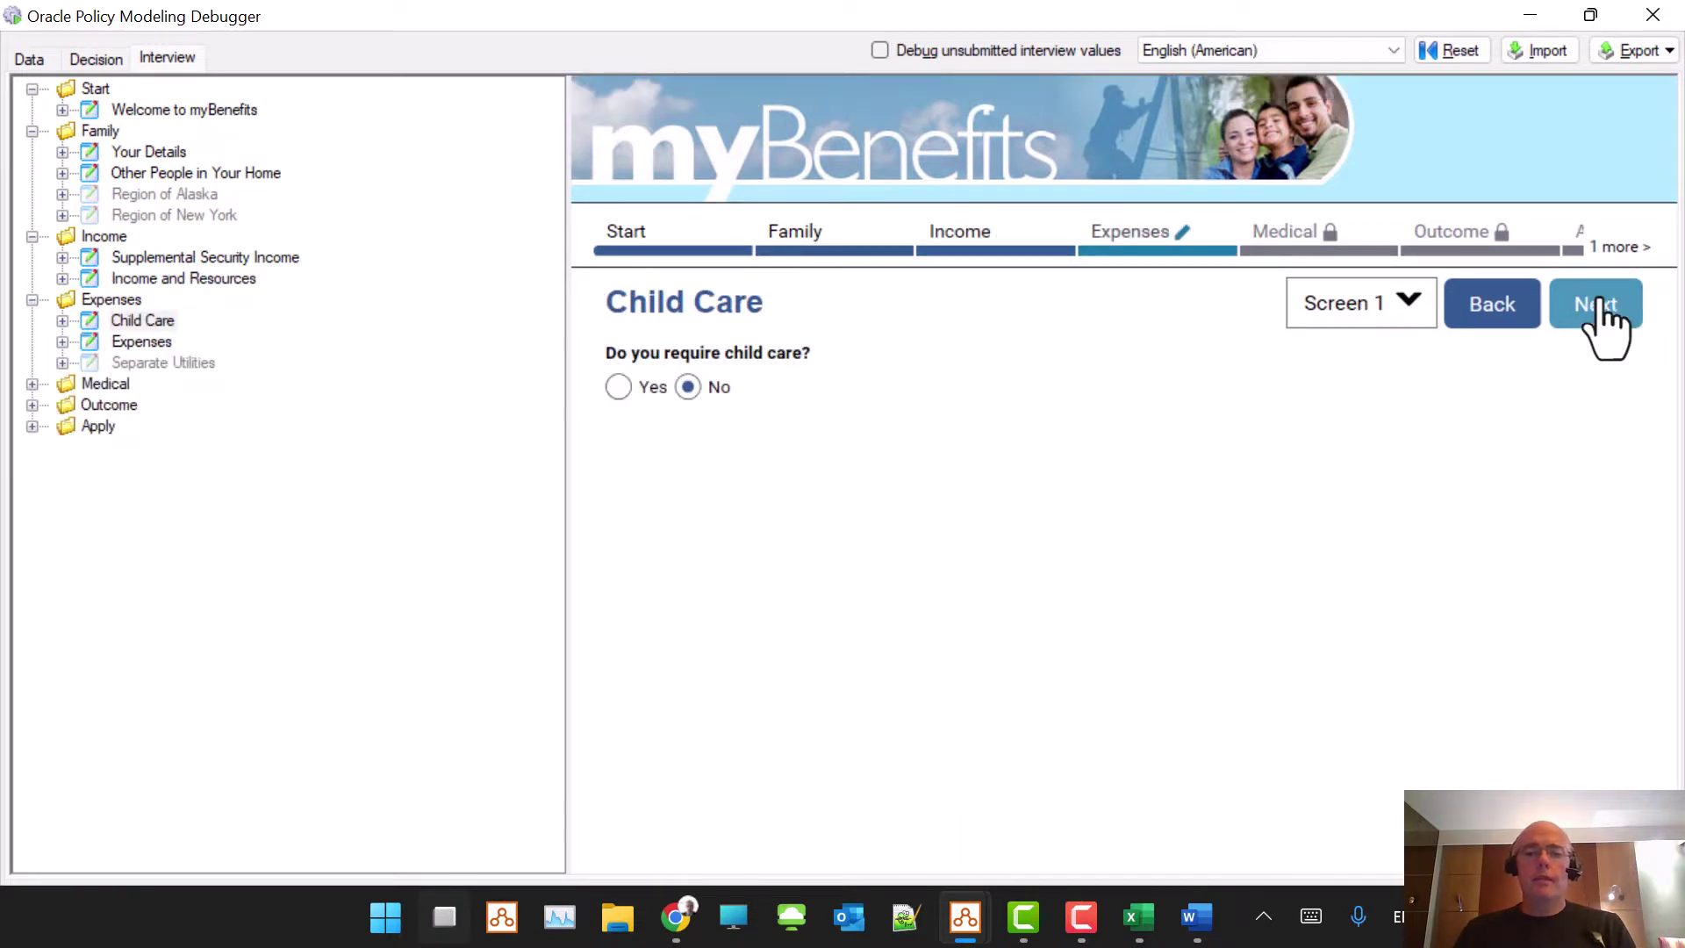
- Keep No for child care, enter 100 for rent or mortgage, answer No to pregnancy, and advance to the Summary
{"action": "left_click", "coordinate": [1599, 303]}
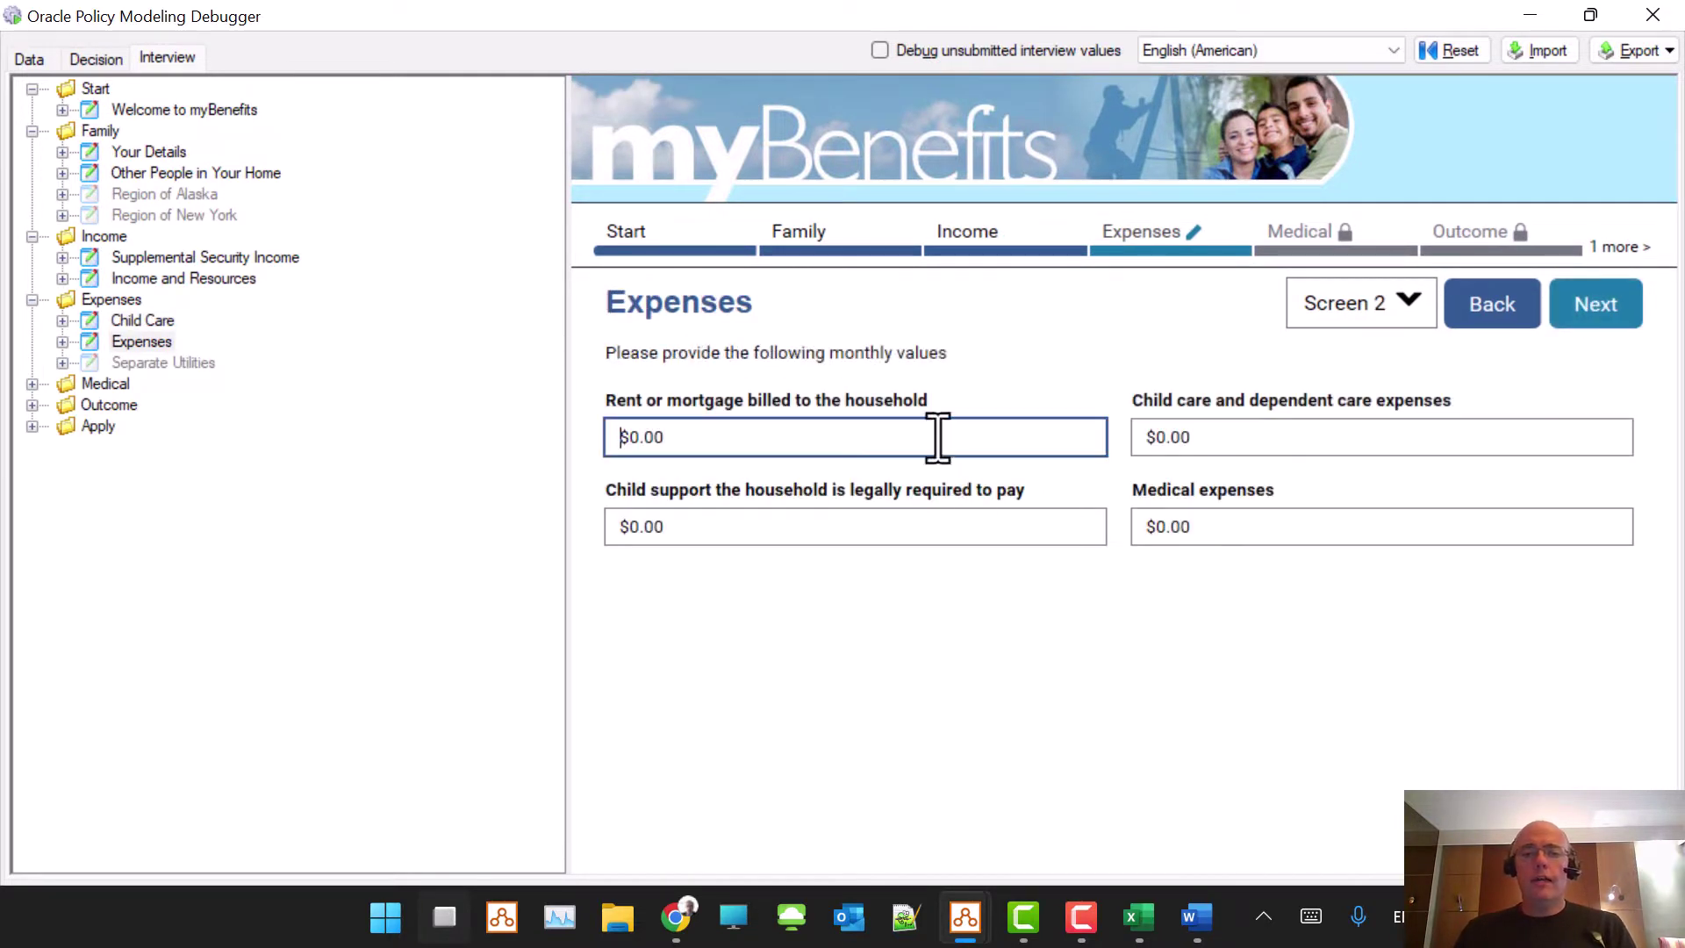
{"action": "type", "text": "10"}
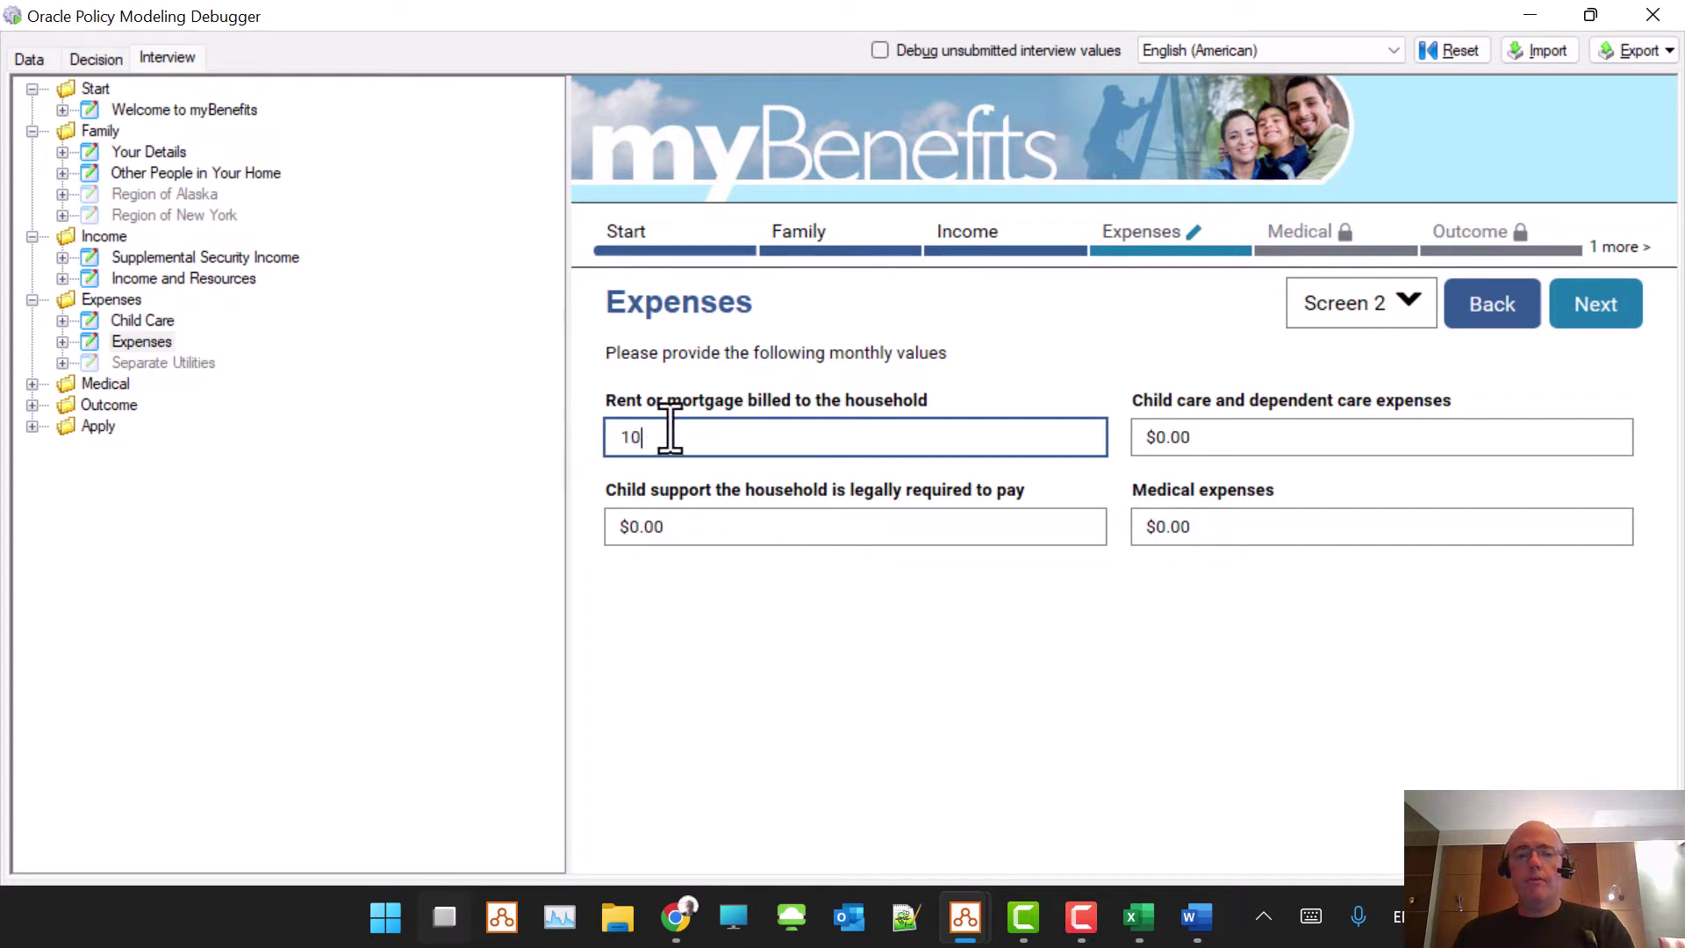
{"action": "type", "text": "0"}
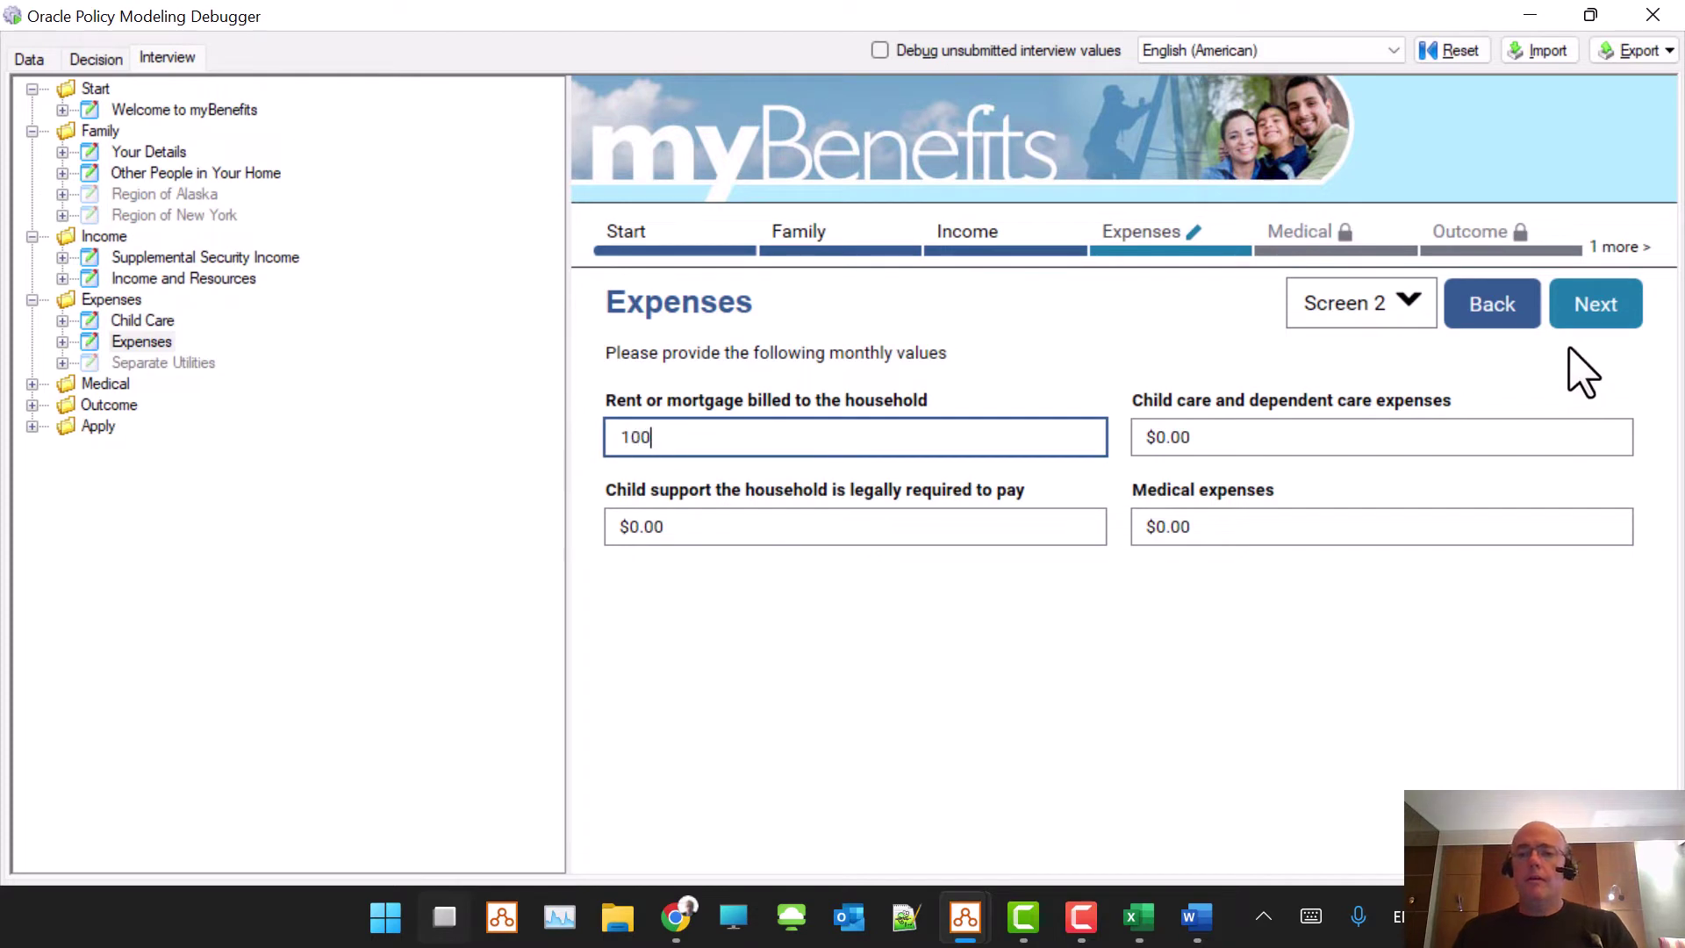
{"action": "left_click", "coordinate": [1600, 307]}
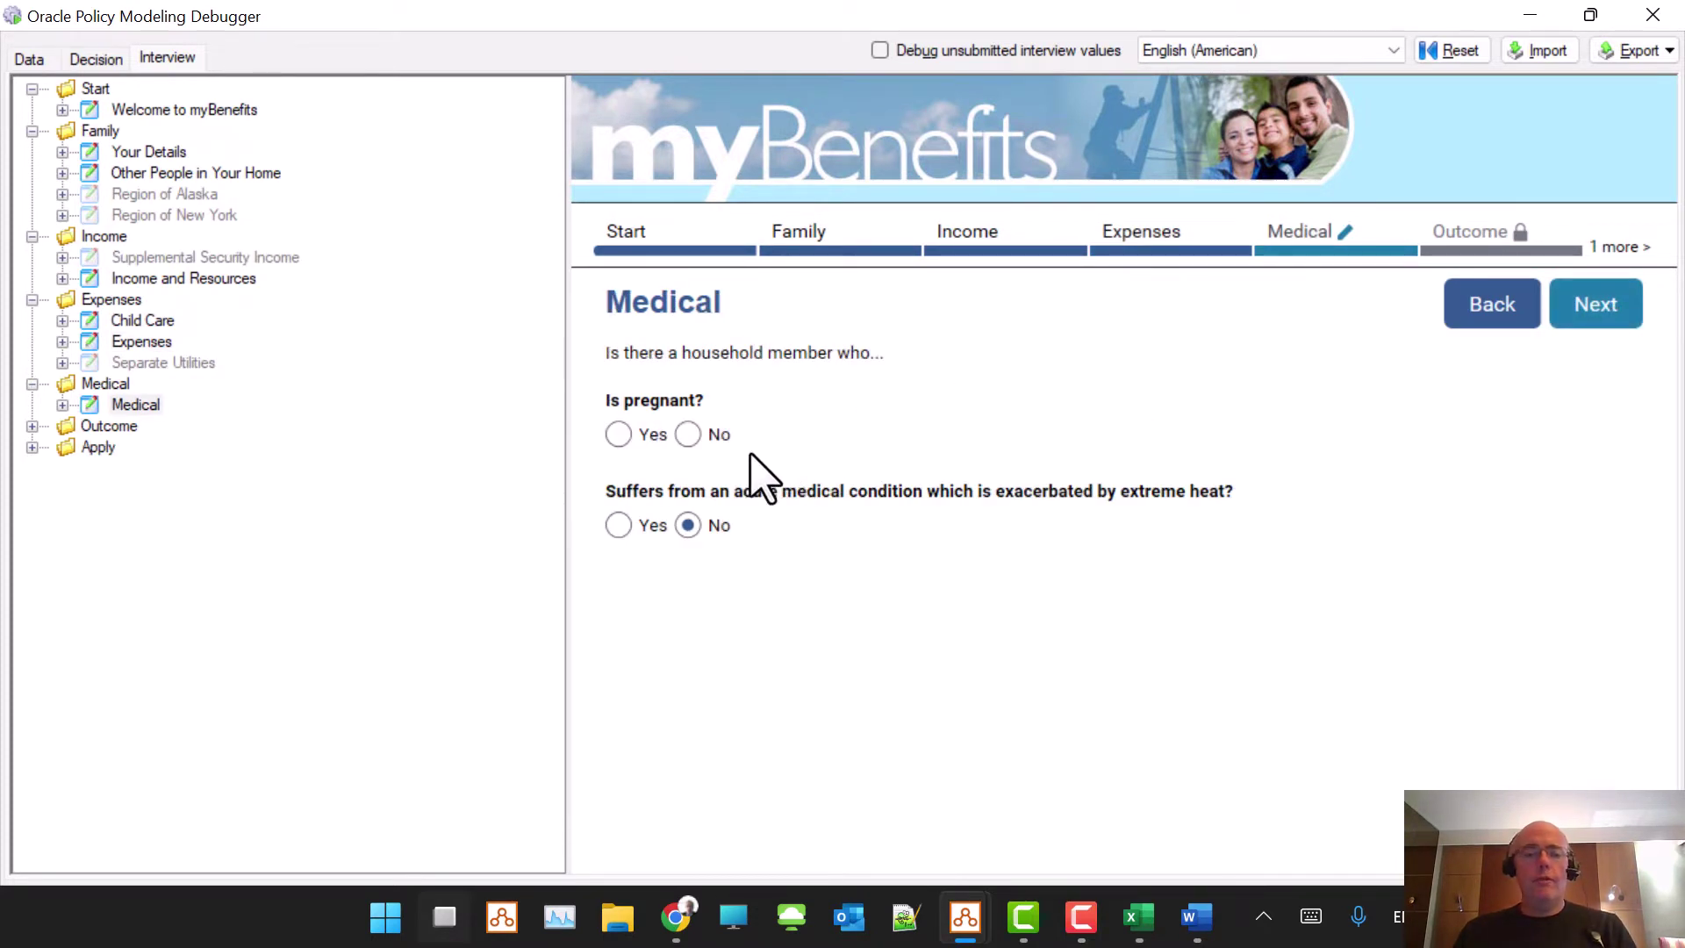
{"action": "left_click", "coordinate": [688, 435]}
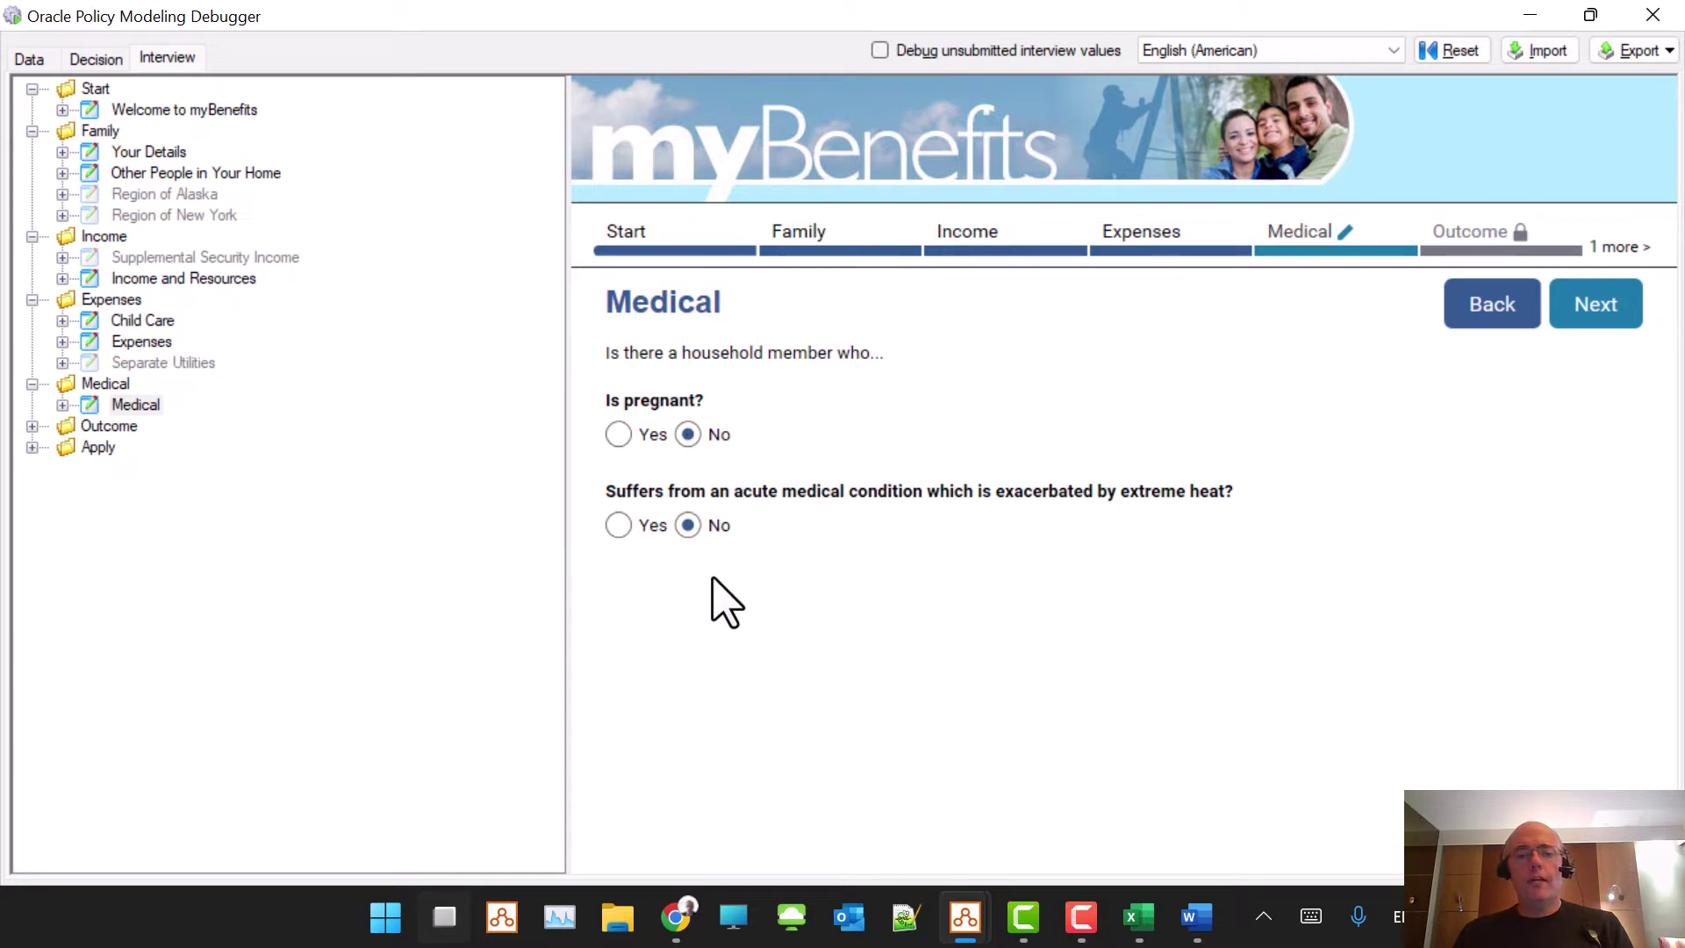
{"action": "left_click", "coordinate": [1580, 305]}
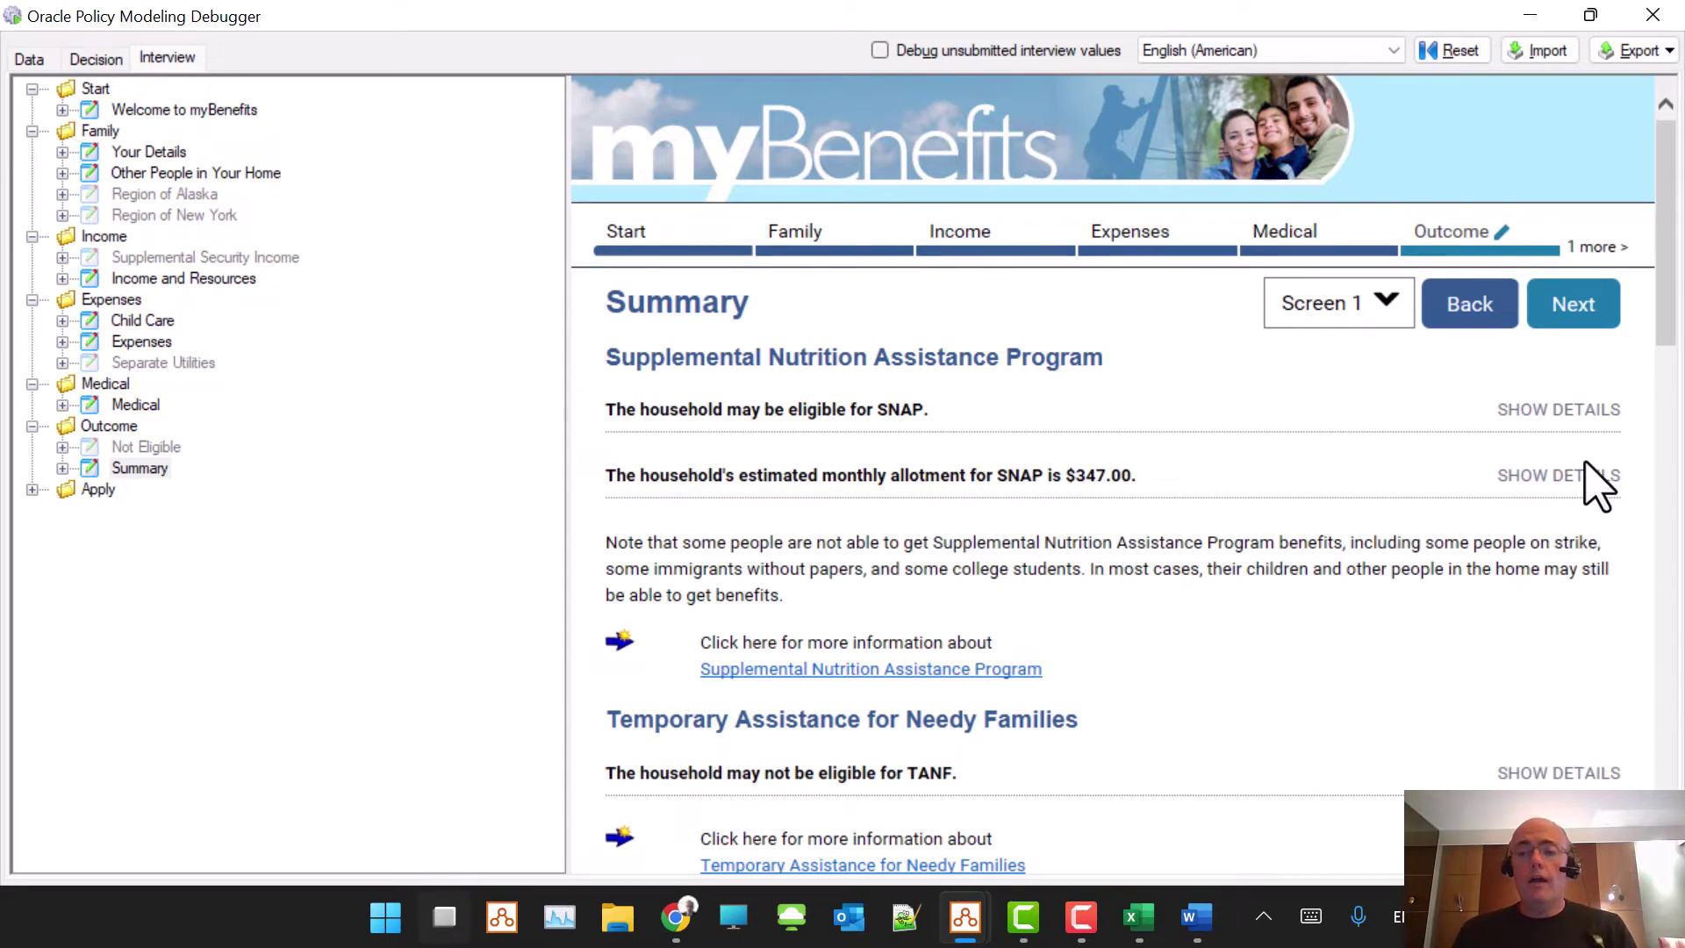
- Show and hide the explanation details for the household's SNAP eligibility and estimated monthly SNAP allotment
{"action": "left_click", "coordinate": [1541, 418]}
{"action": "left_click", "coordinate": [1538, 417]}
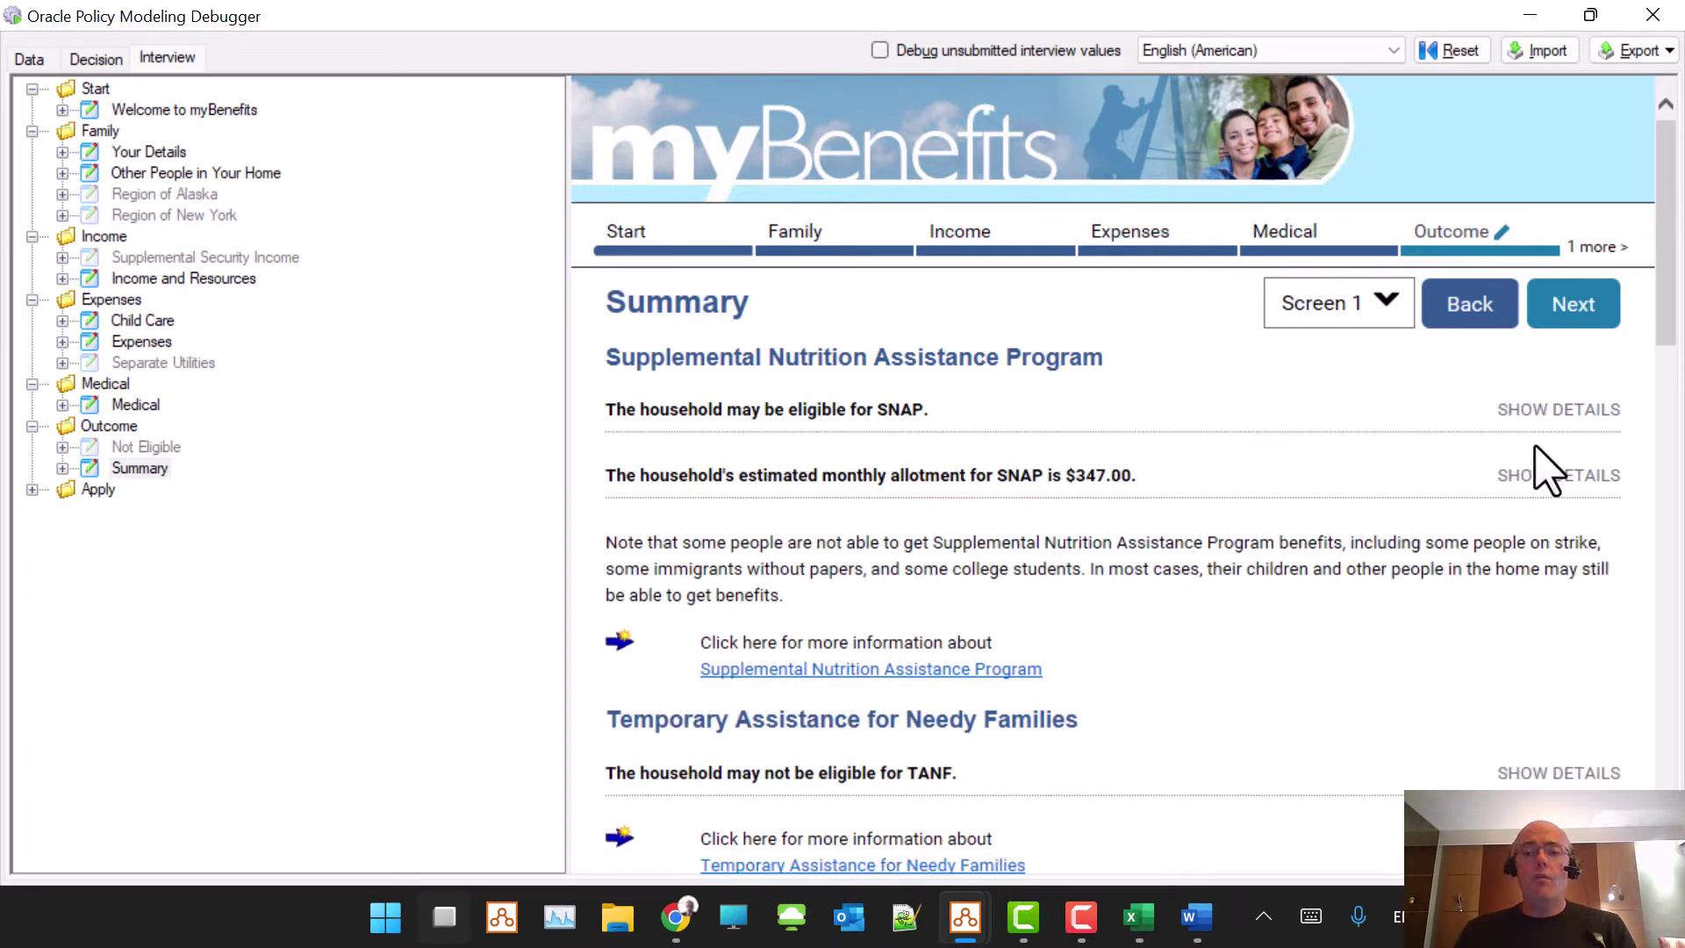
{"action": "left_click", "coordinate": [1538, 485]}
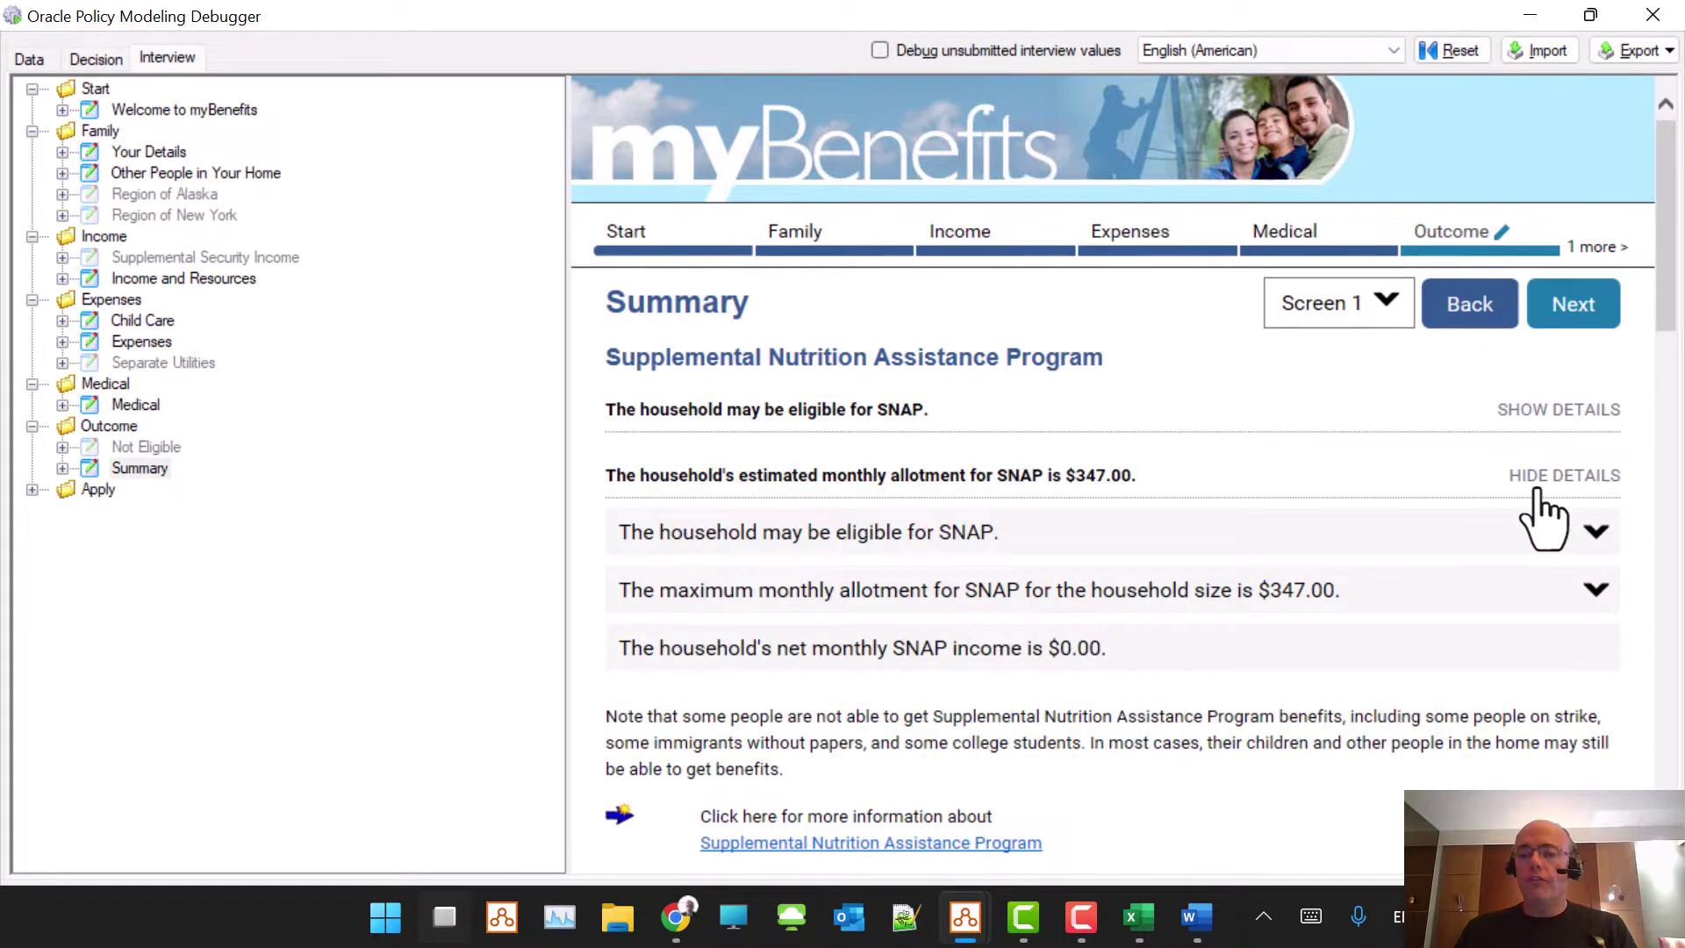
{"action": "left_click", "coordinate": [1536, 483]}
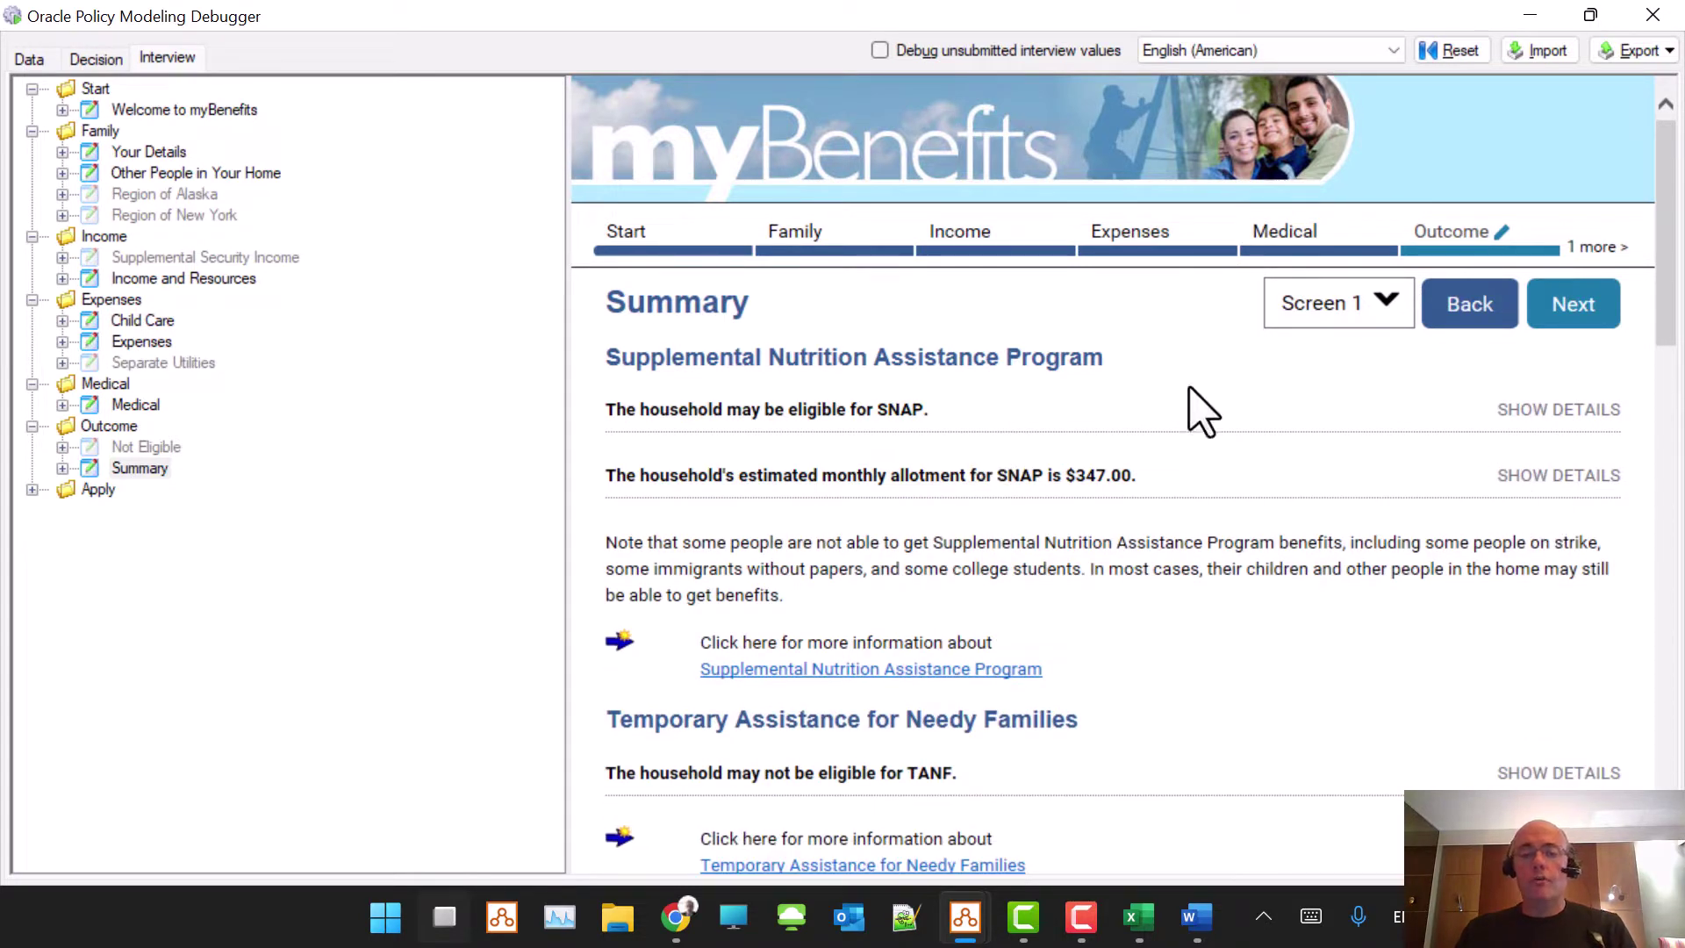
- Review every program outcome on the Summary through Apply for Benefits, then show and hide the TANF eligibility details
{"action": "scroll", "coordinate": [1203, 413], "scroll_direction": "down", "scroll_amount": 6}
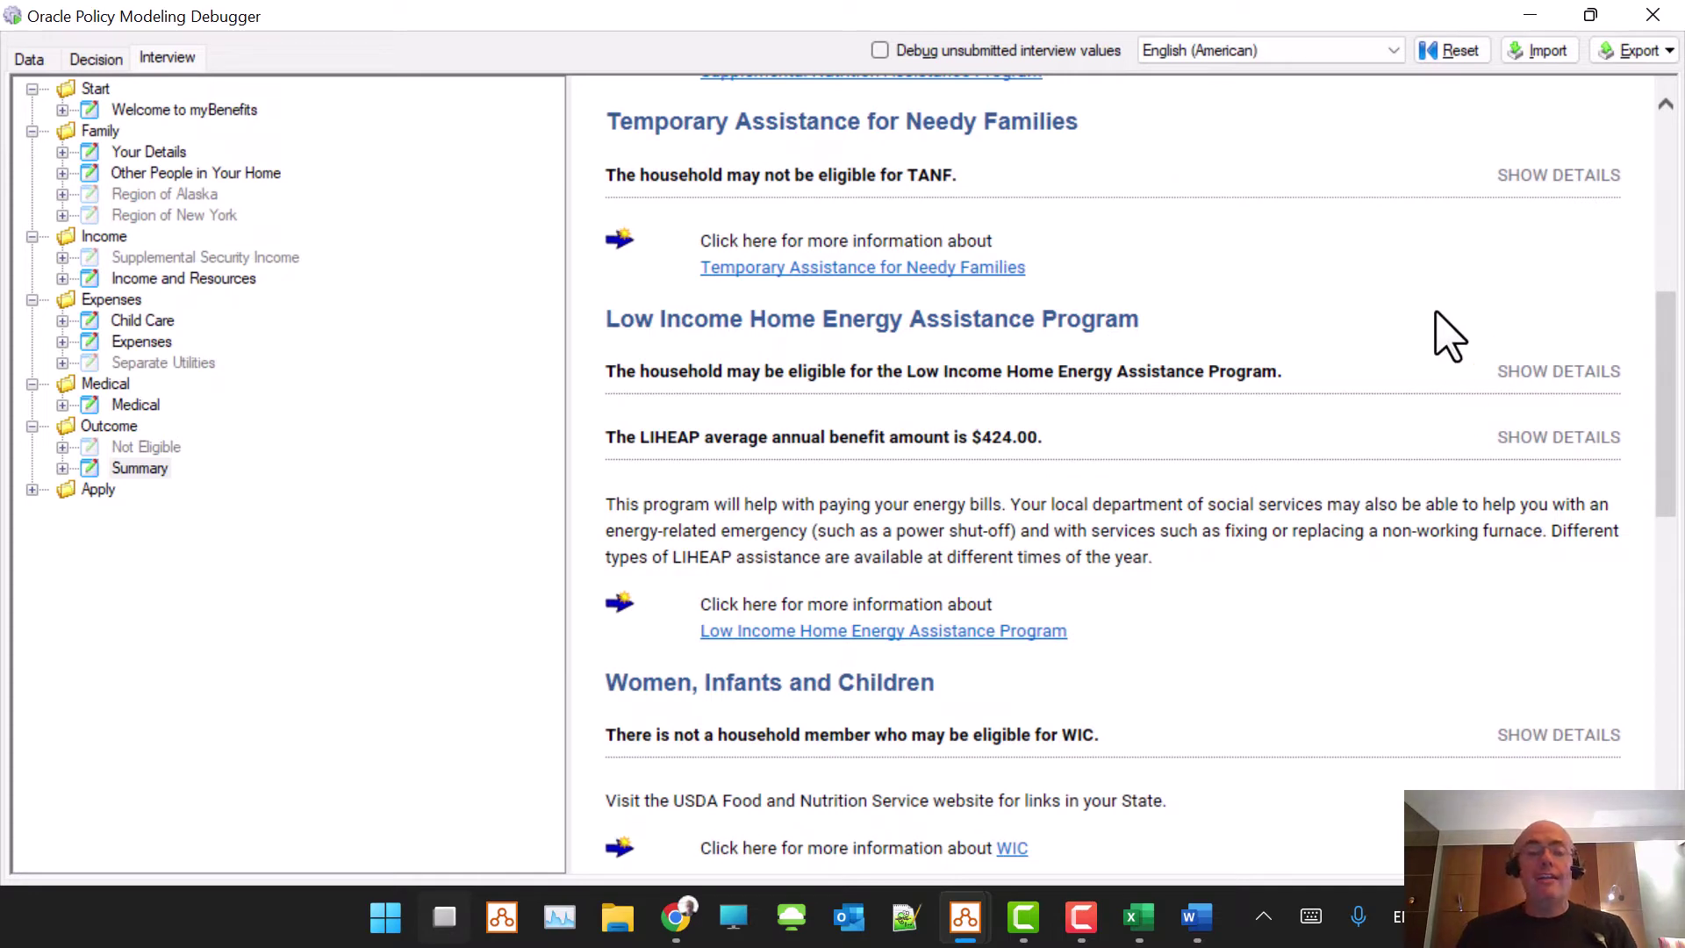
{"action": "scroll", "coordinate": [1257, 481], "scroll_direction": "down", "scroll_amount": 5}
{"action": "scroll", "coordinate": [1257, 483], "scroll_direction": "down", "scroll_amount": 5}
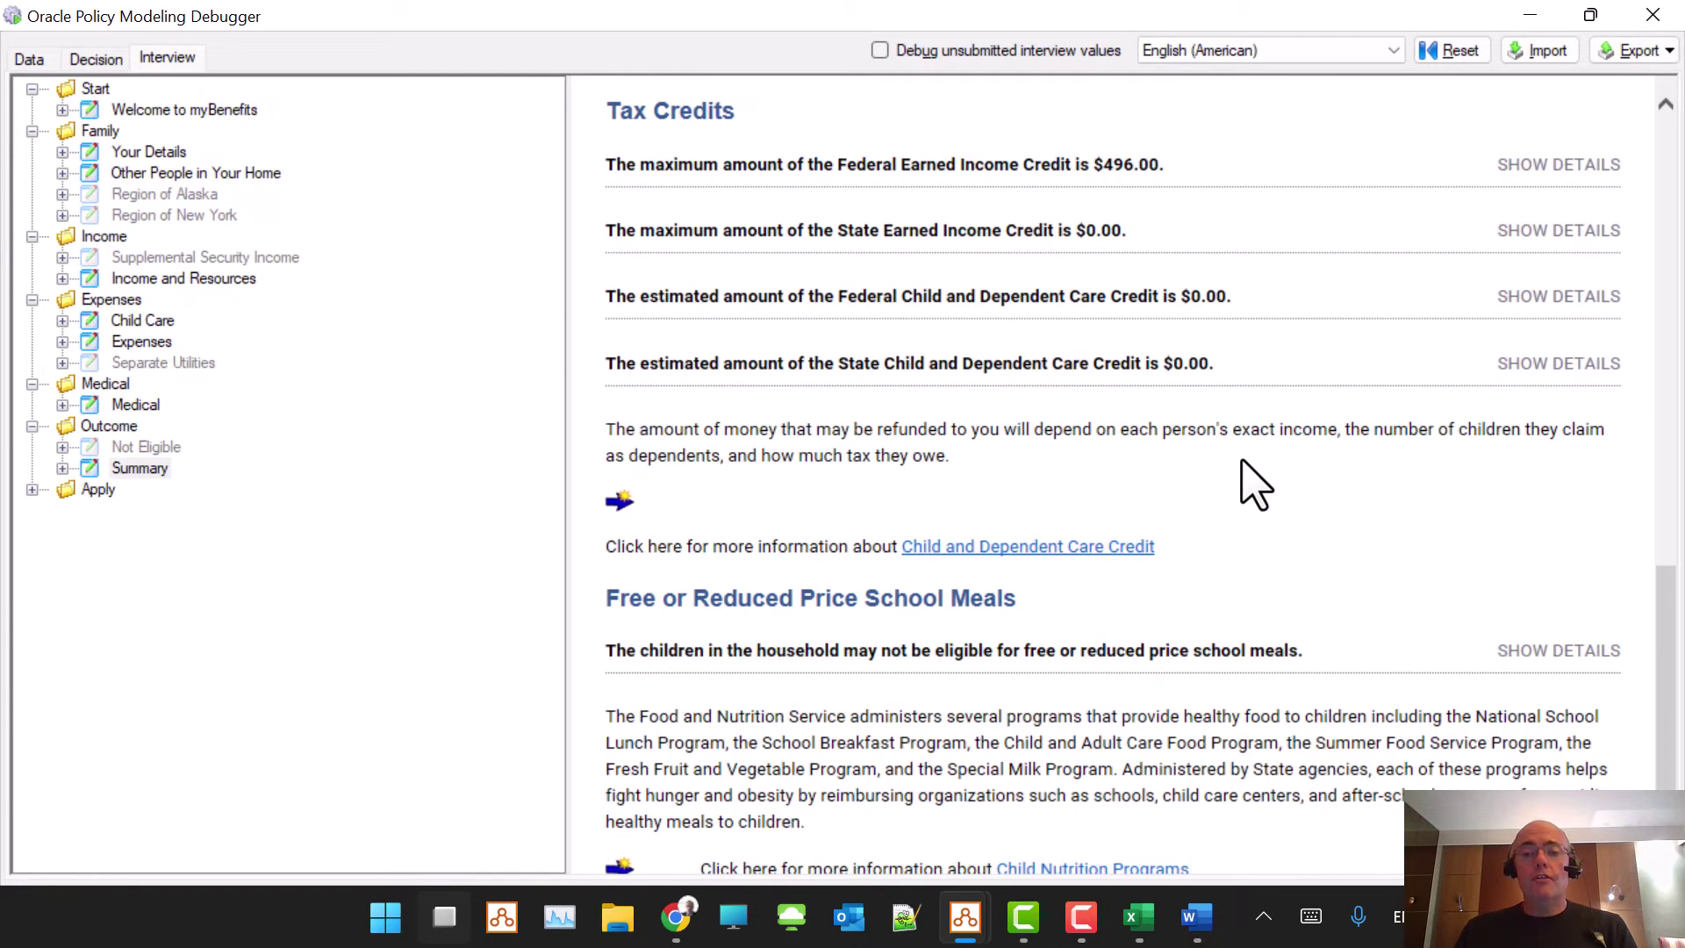
{"action": "scroll", "coordinate": [1256, 482], "scroll_direction": "down", "scroll_amount": 1}
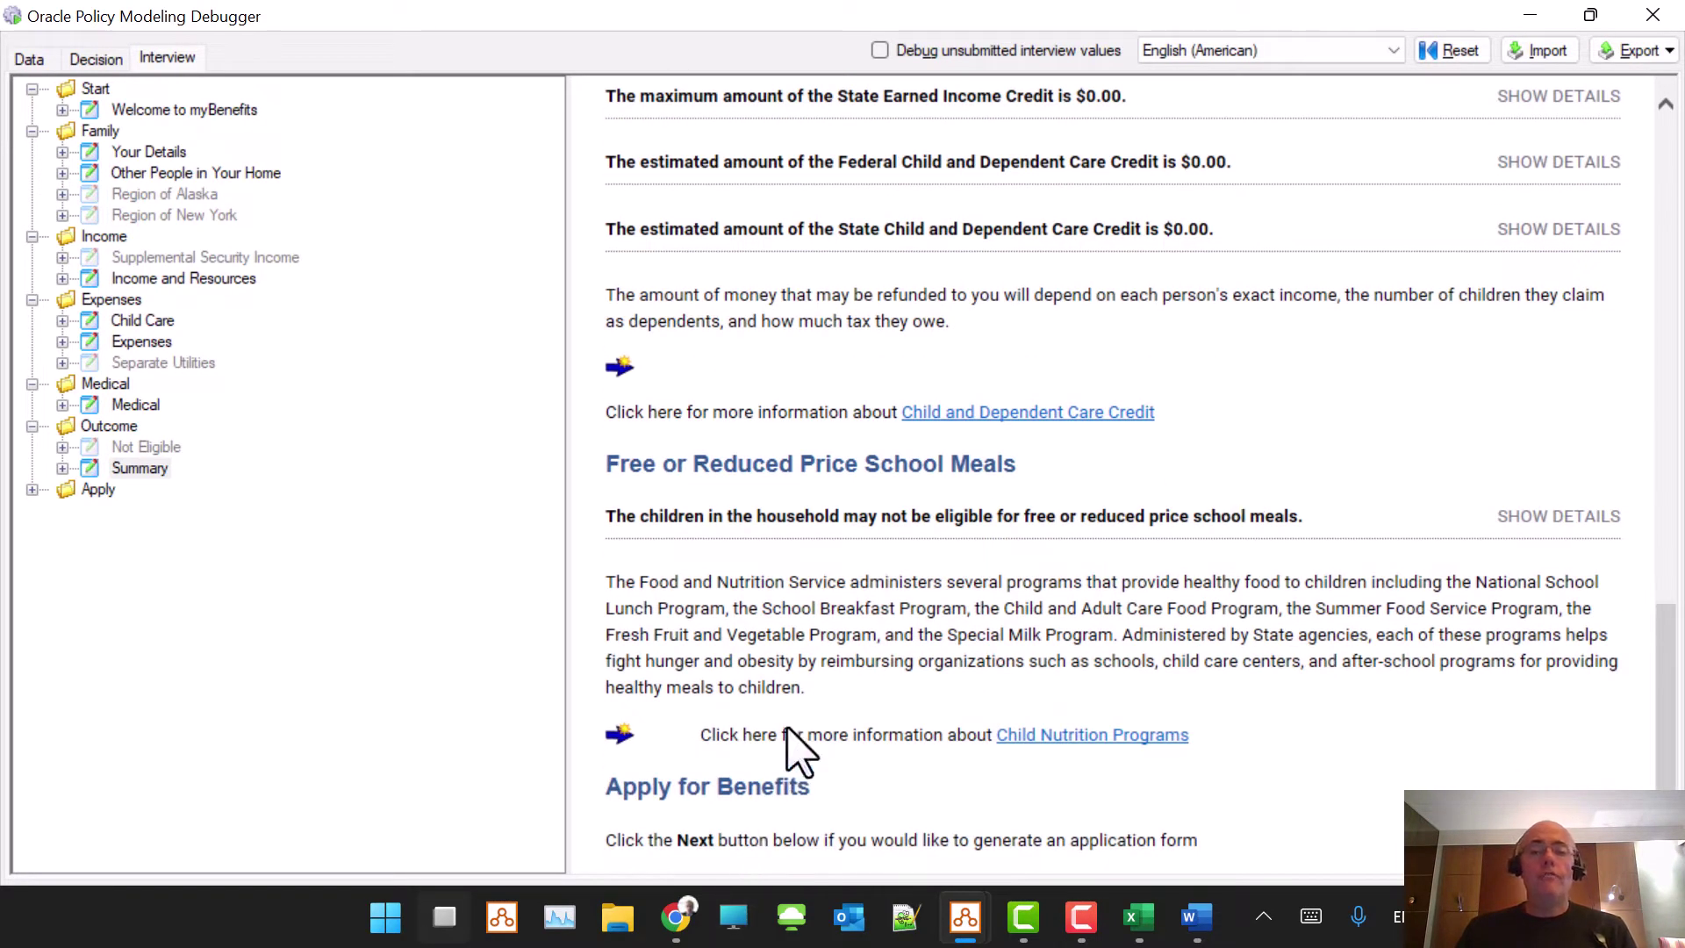
{"action": "scroll", "coordinate": [1075, 533], "scroll_direction": "up", "scroll_amount": 15}
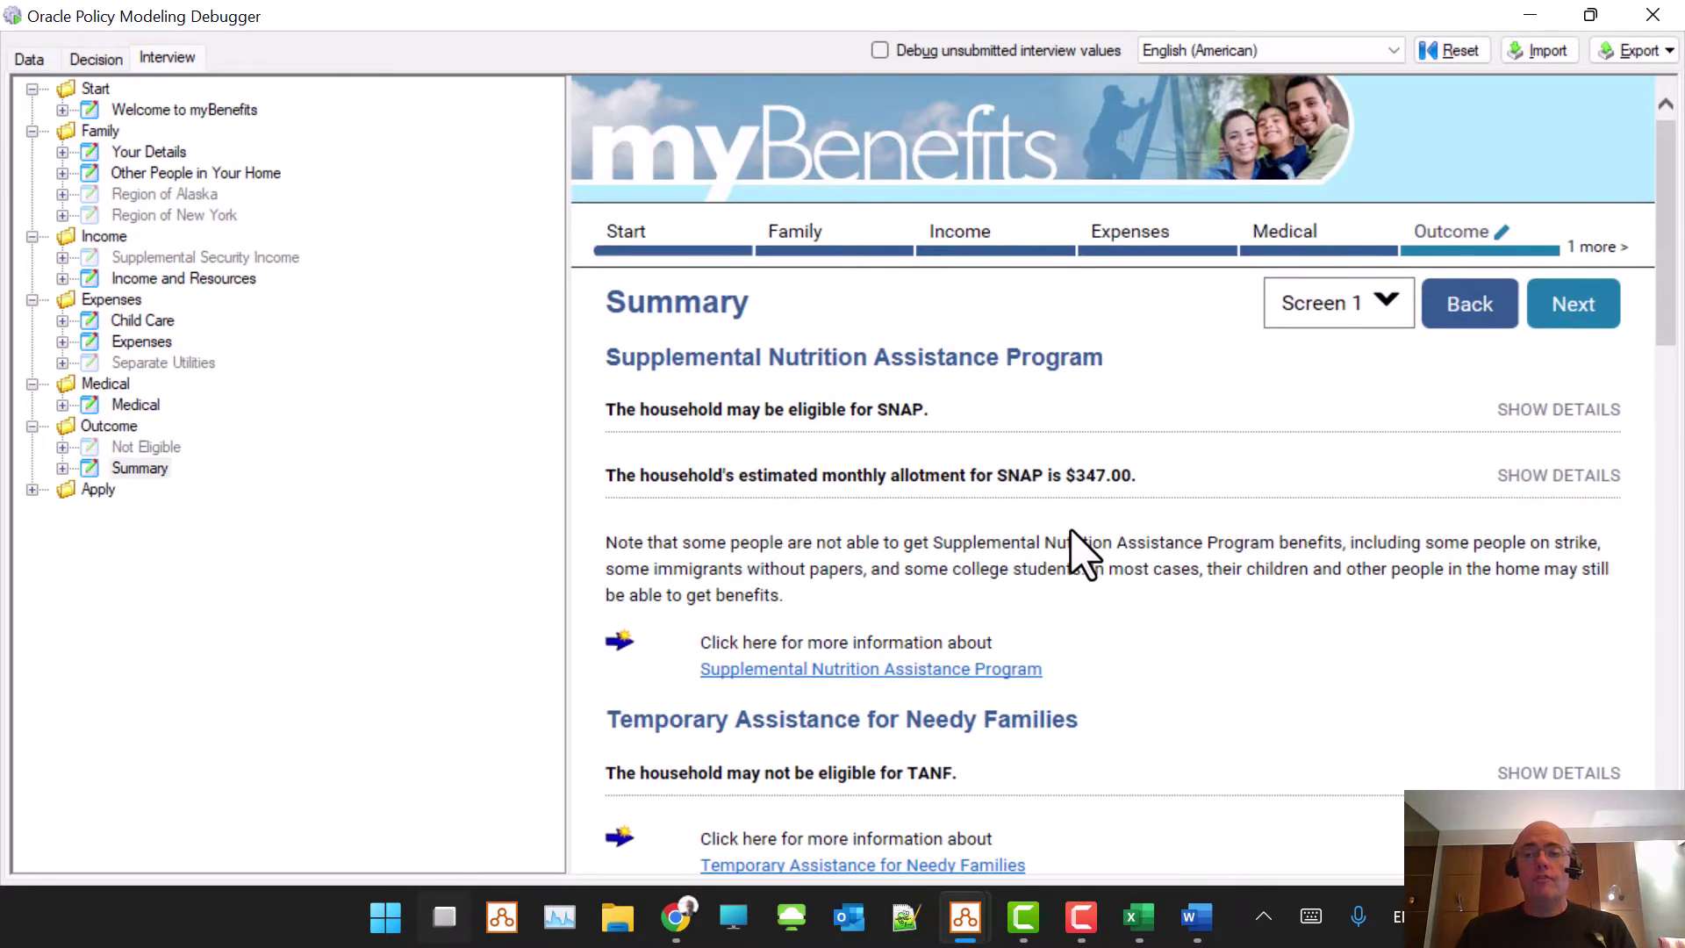
{"action": "scroll", "coordinate": [1177, 478], "scroll_direction": "down", "scroll_amount": 2}
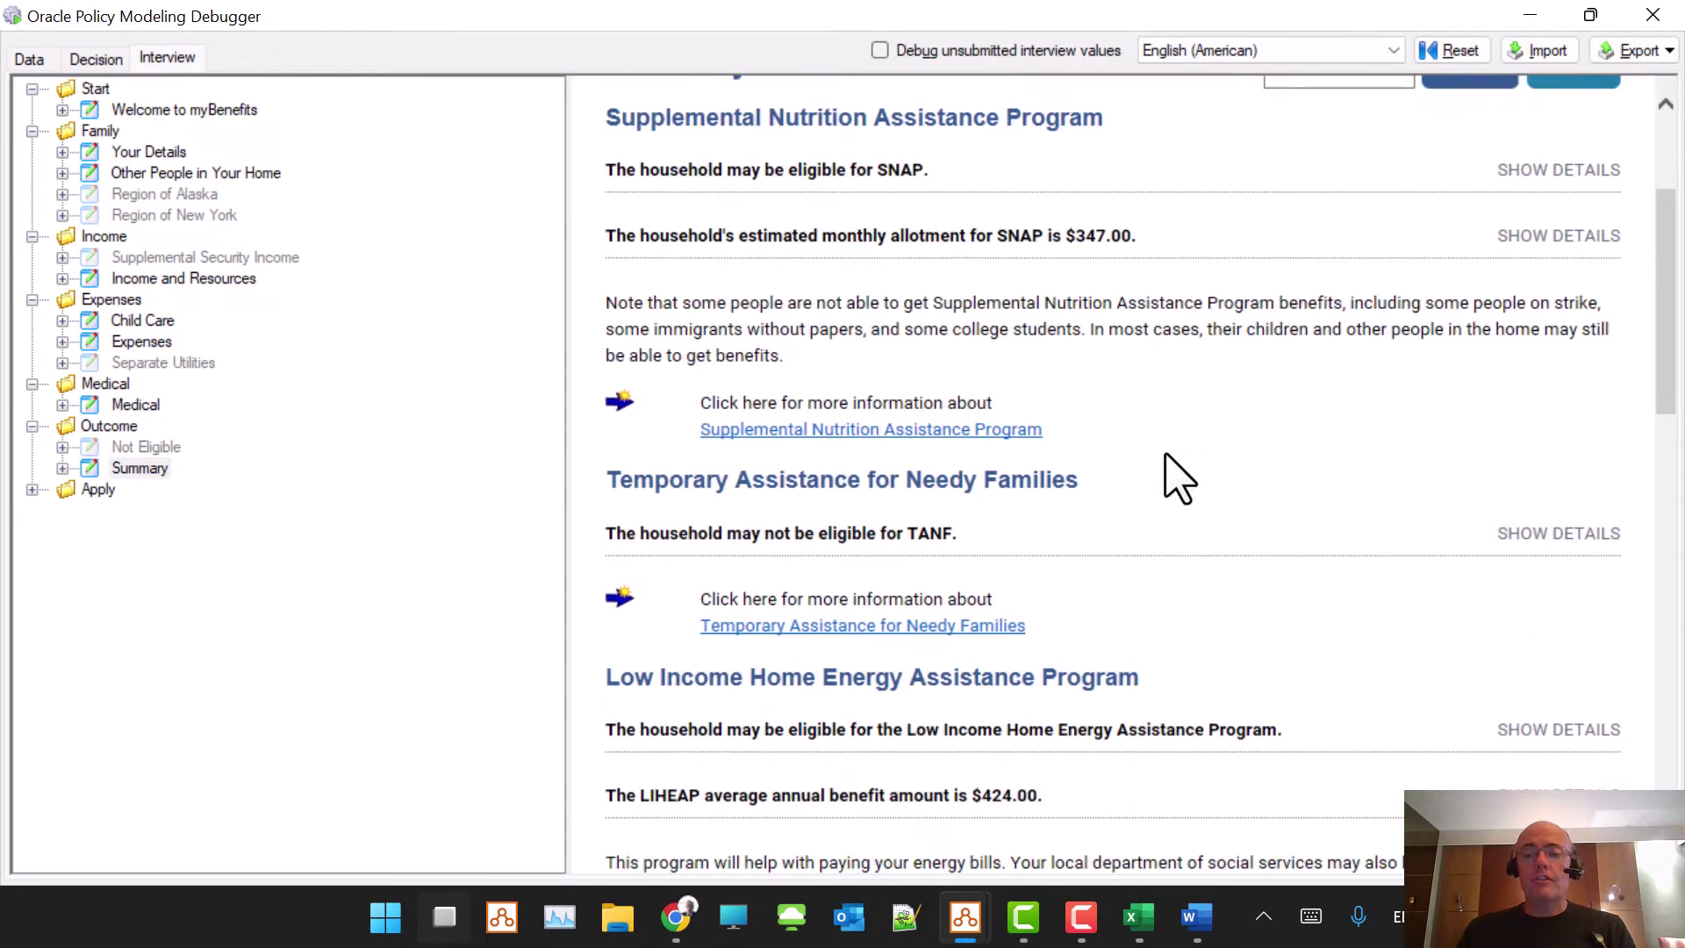
{"action": "left_click", "coordinate": [1568, 538]}
{"action": "left_click", "coordinate": [1570, 537]}
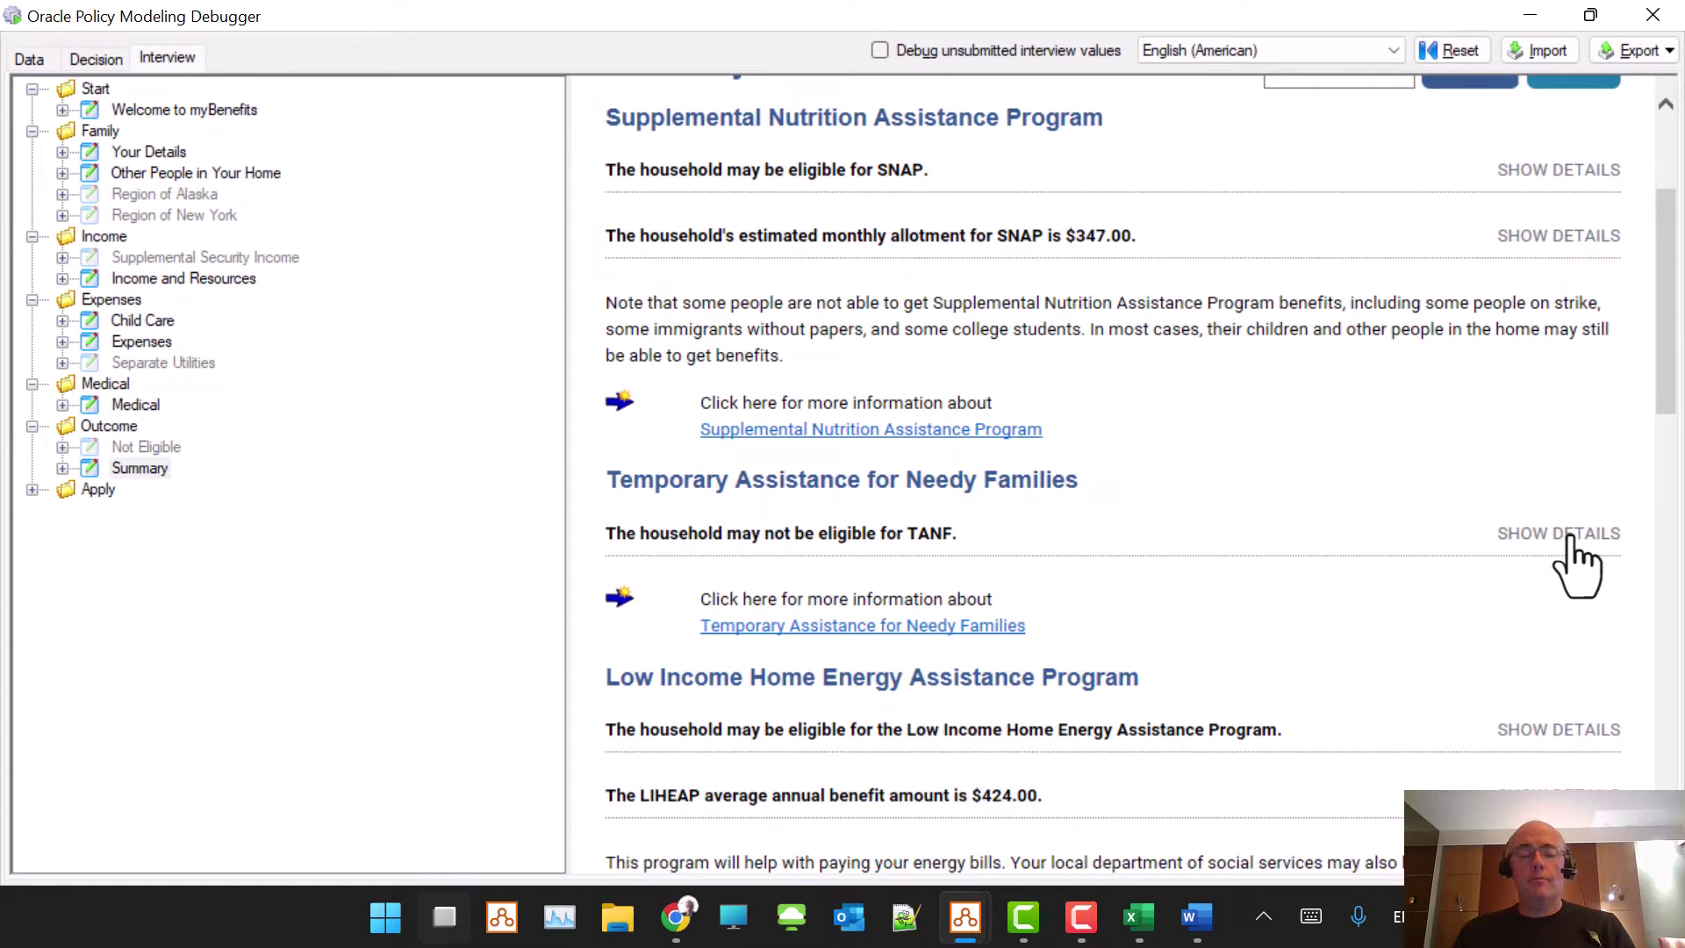
- Switch to Policy Modeling to examine the interview's goals, and return to the debugger
{"action": "key", "text": "alt+F4"}
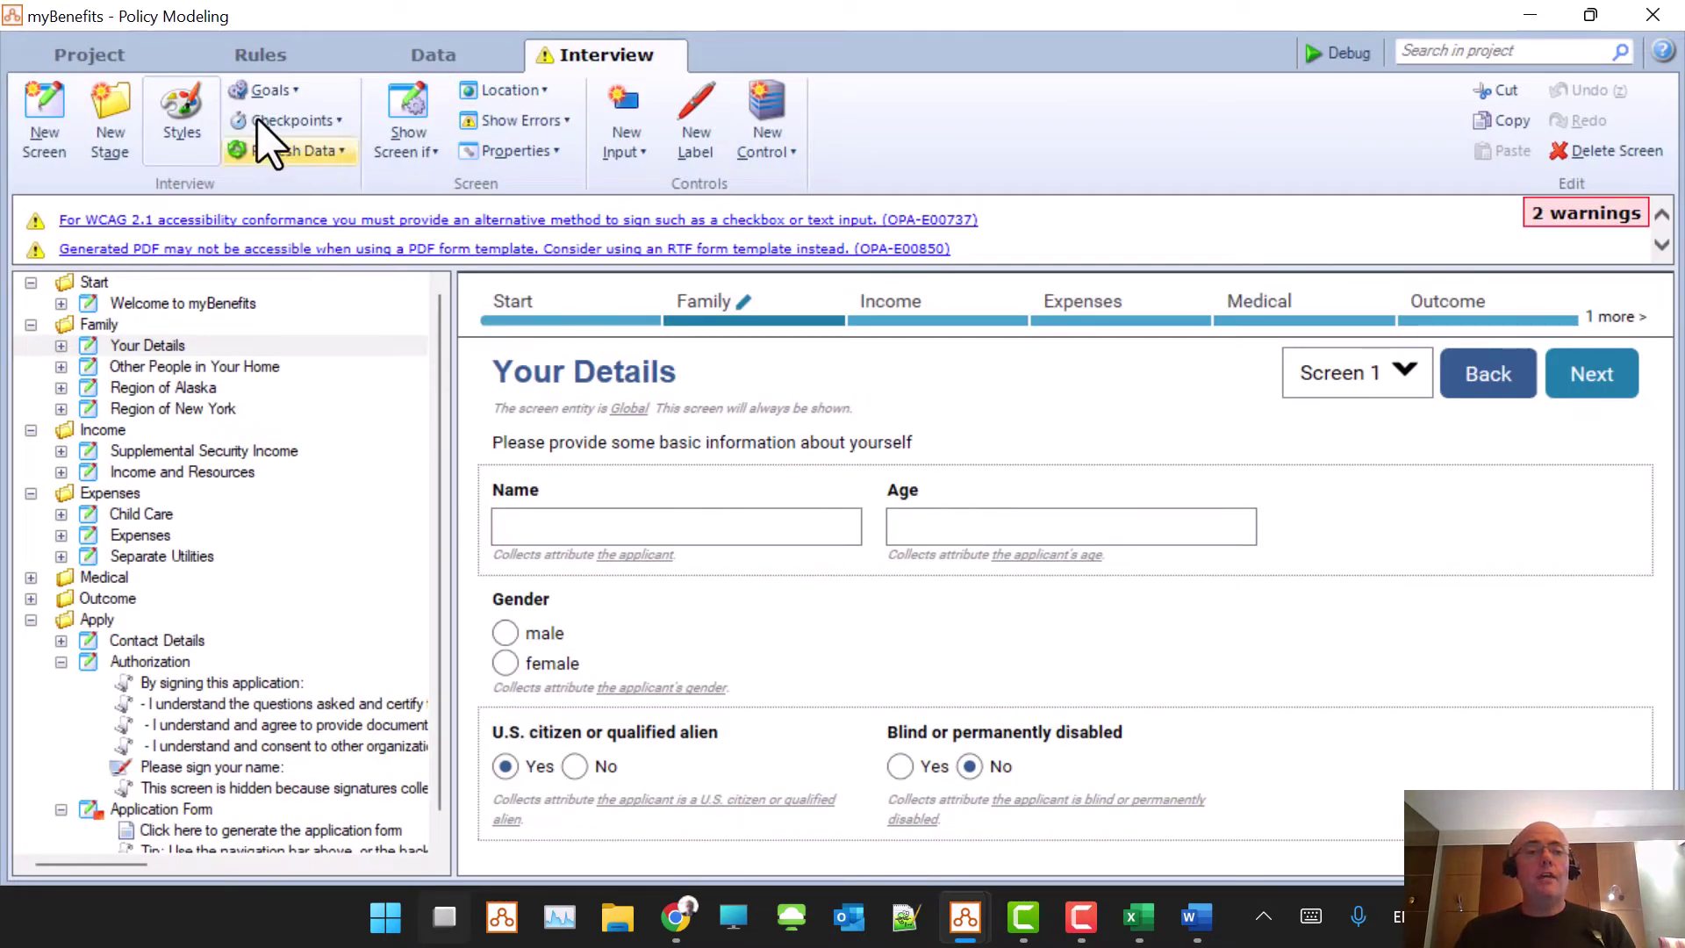
{"action": "left_click", "coordinate": [295, 90]}
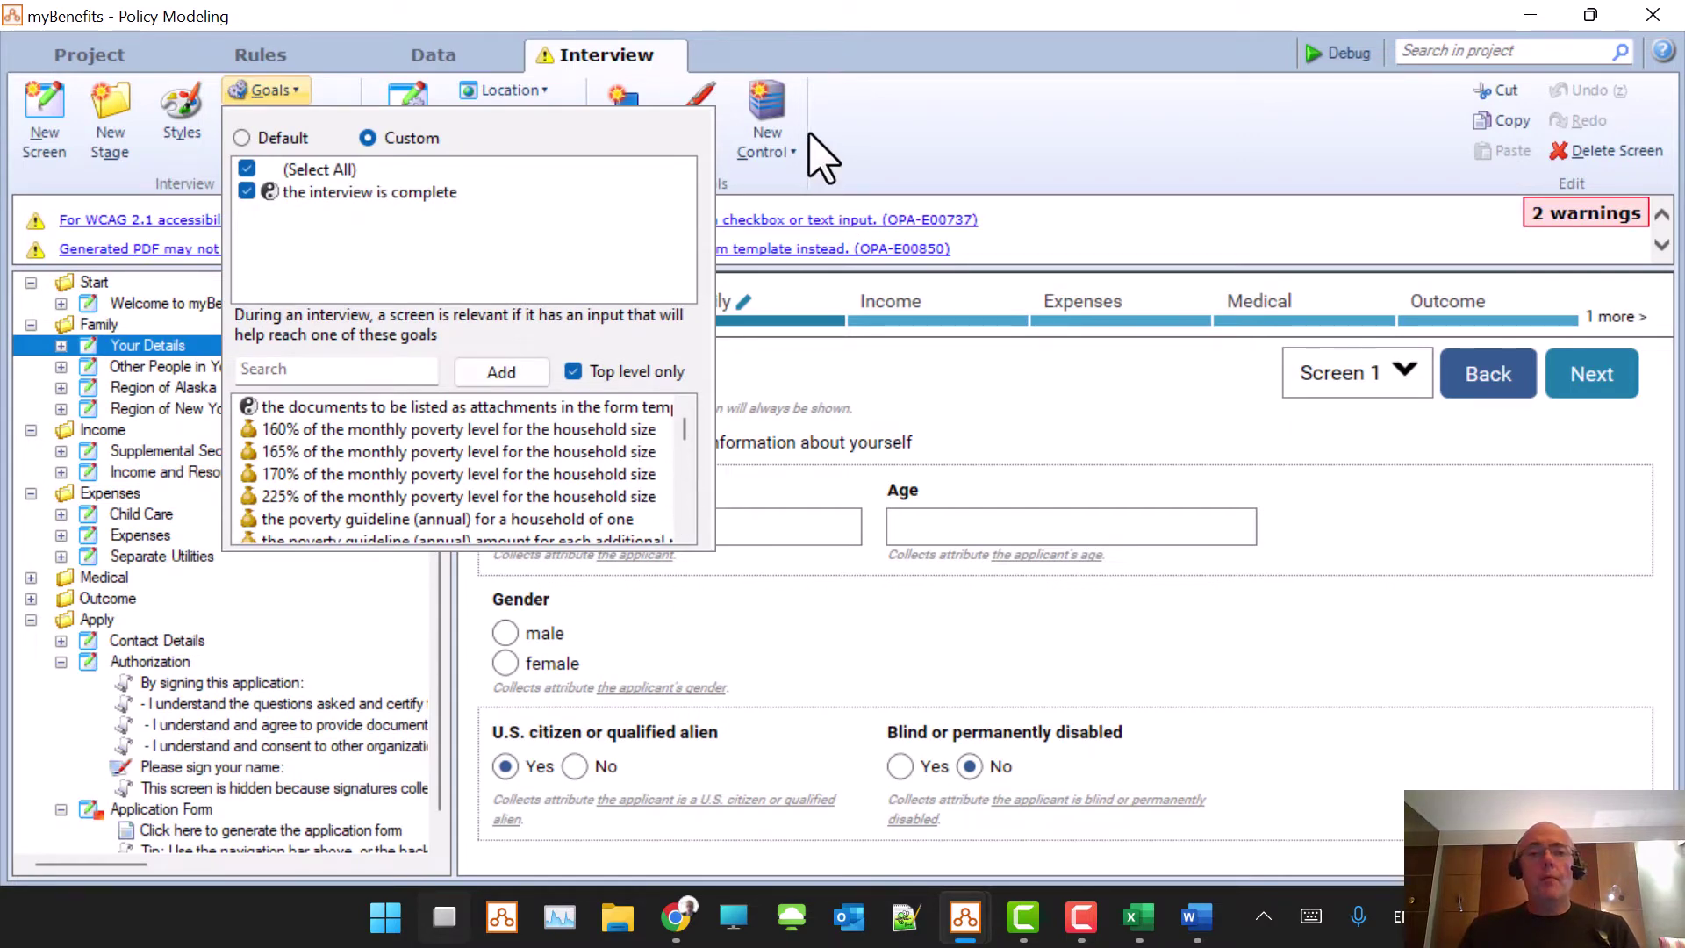
{"action": "key", "text": "alt+Tab"}
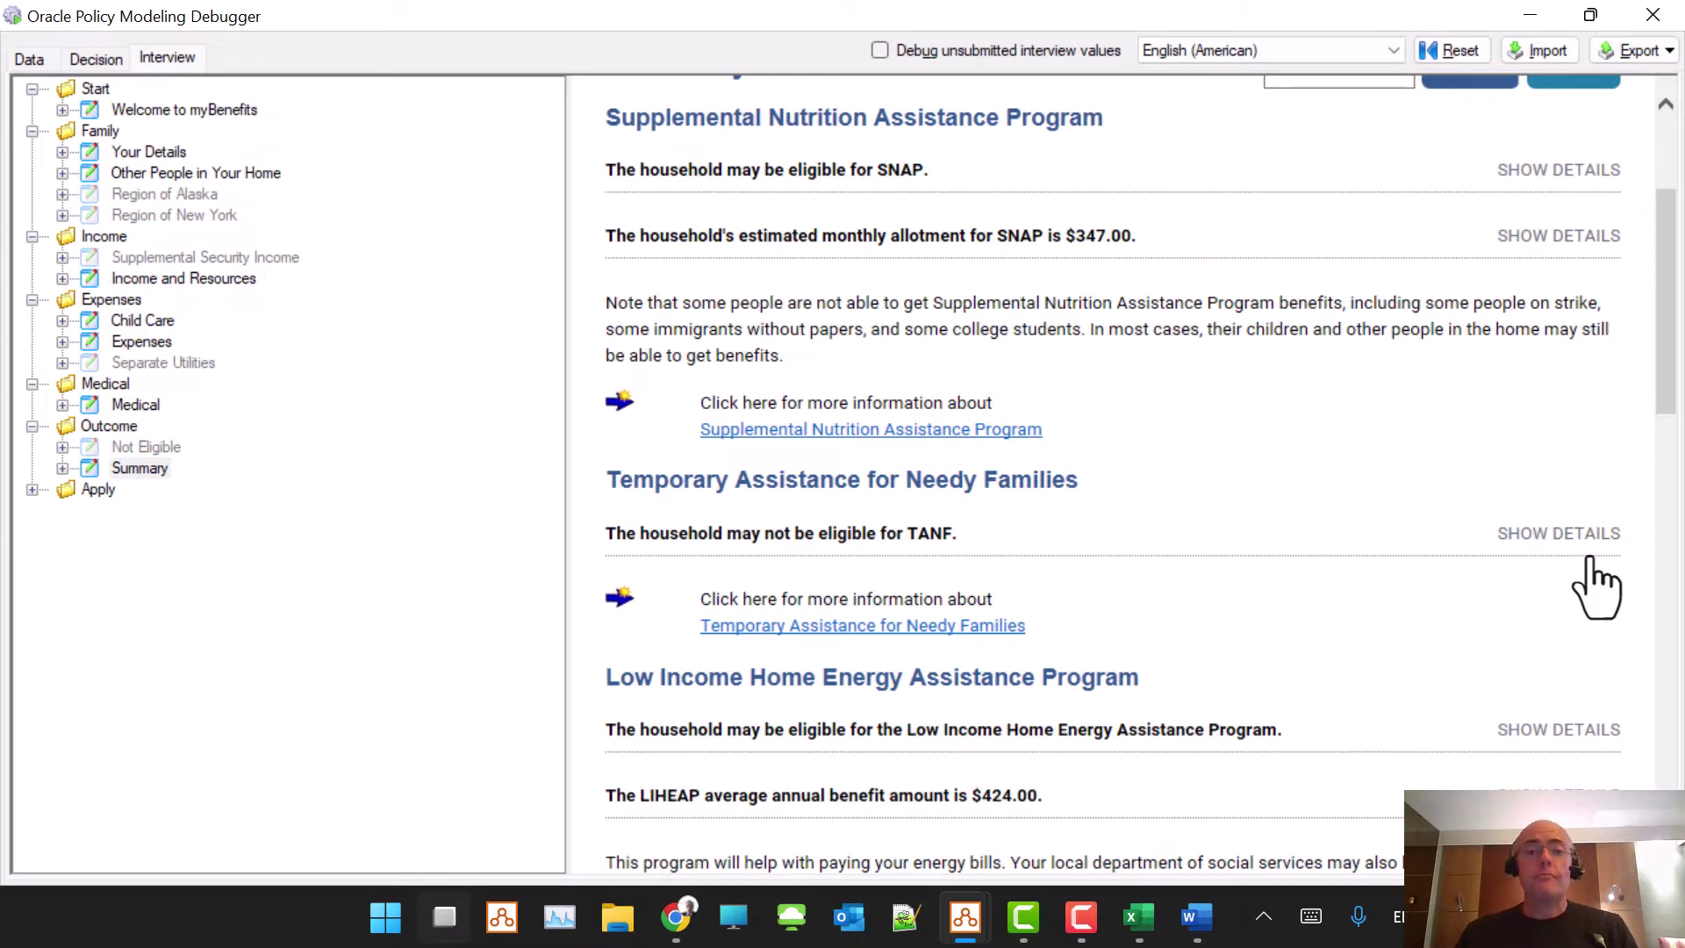
- Review the remaining Summary outcomes down to Apply for Benefits and advance to Contact Details
{"action": "scroll", "coordinate": [1203, 590], "scroll_direction": "down", "scroll_amount": 15}
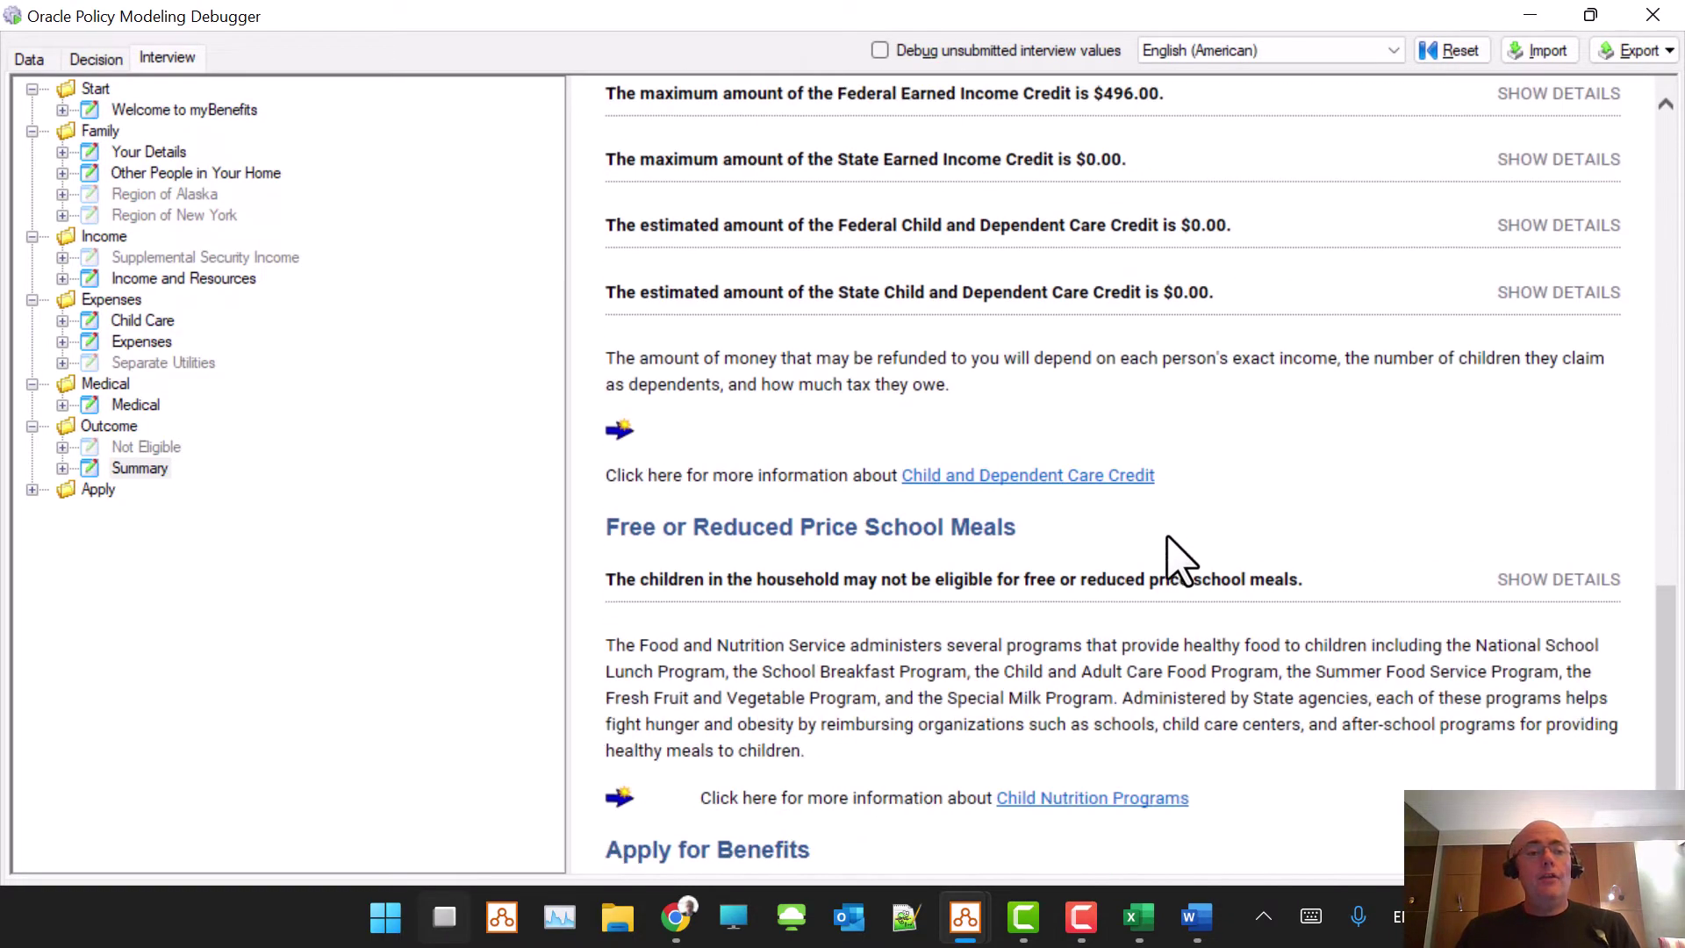
{"action": "scroll", "coordinate": [1180, 561], "scroll_direction": "down", "scroll_amount": 1}
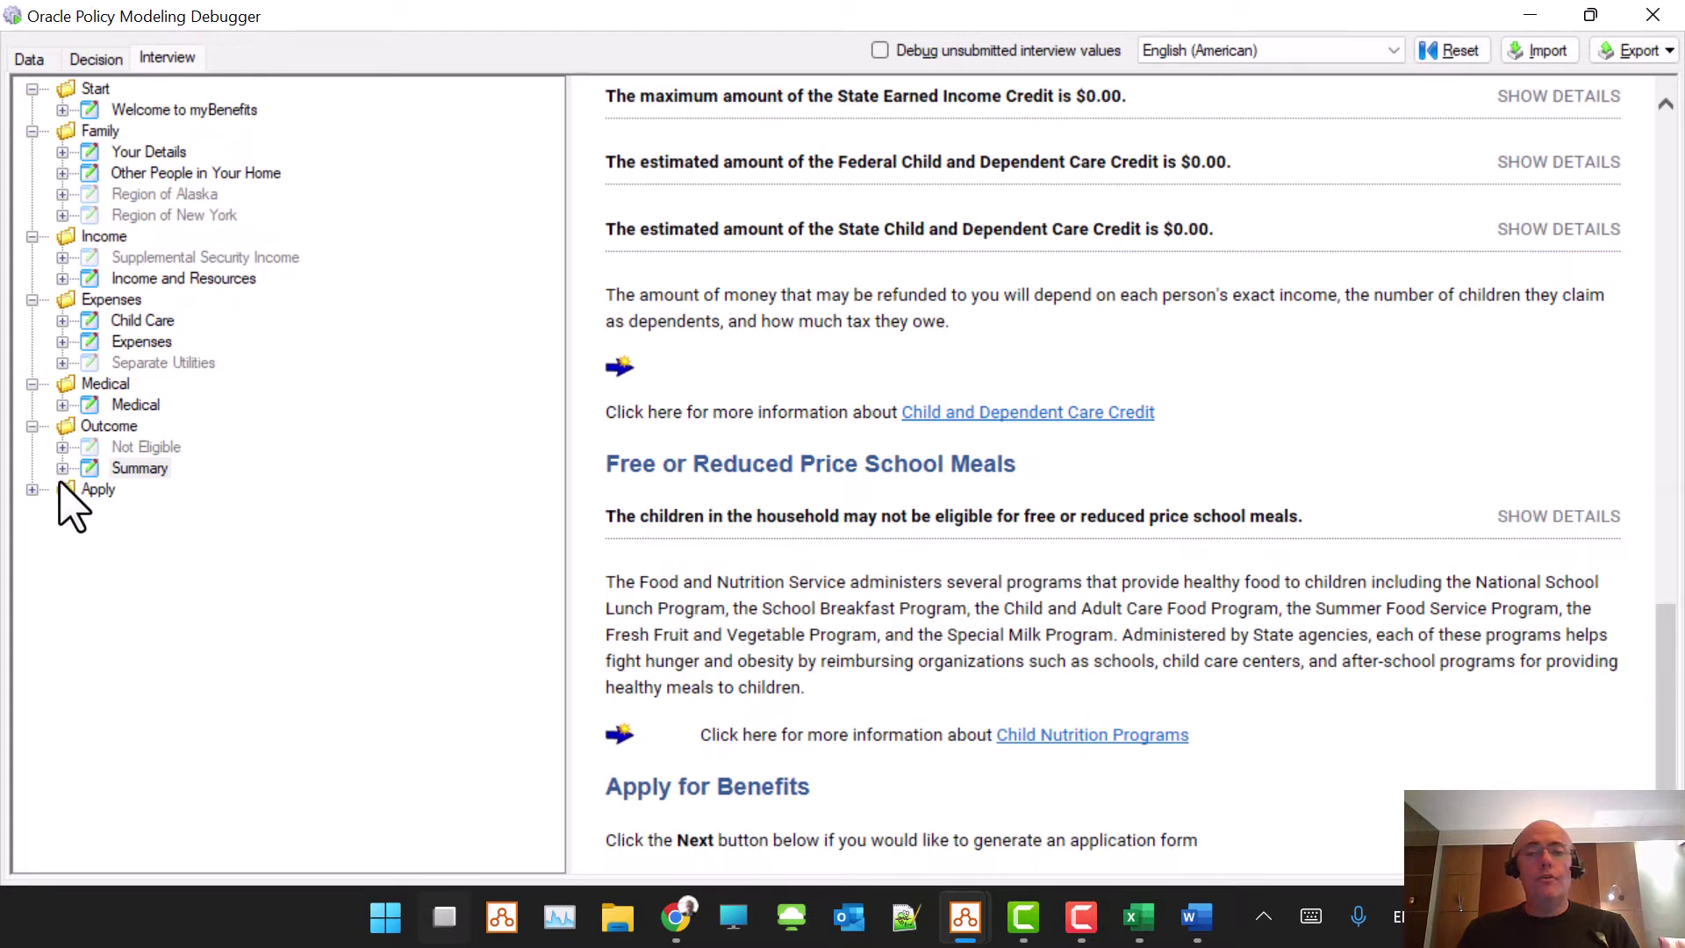
{"action": "scroll", "coordinate": [1542, 308], "scroll_direction": "up", "scroll_amount": 15}
{"action": "left_click", "coordinate": [1599, 318]}
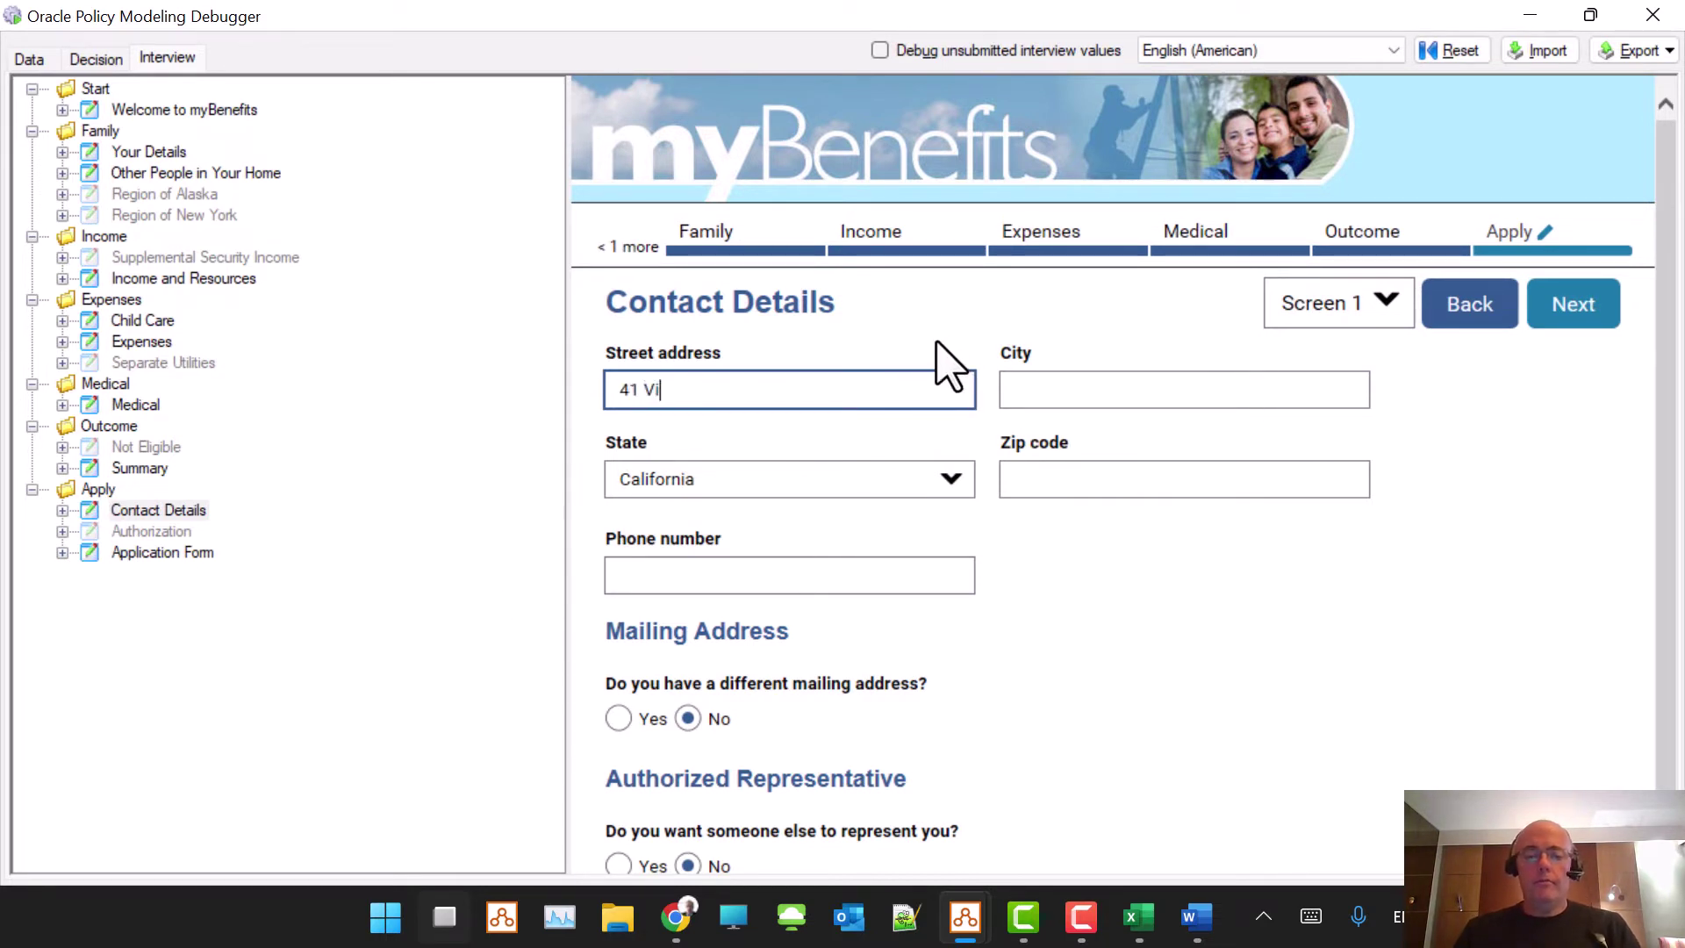
- Fill in the applicant's street address, city, zip code and phone number, keep the other defaults, and advance to Application Form
{"action": "type", "text": "tor S"}
{"action": "key", "text": "Tab"}
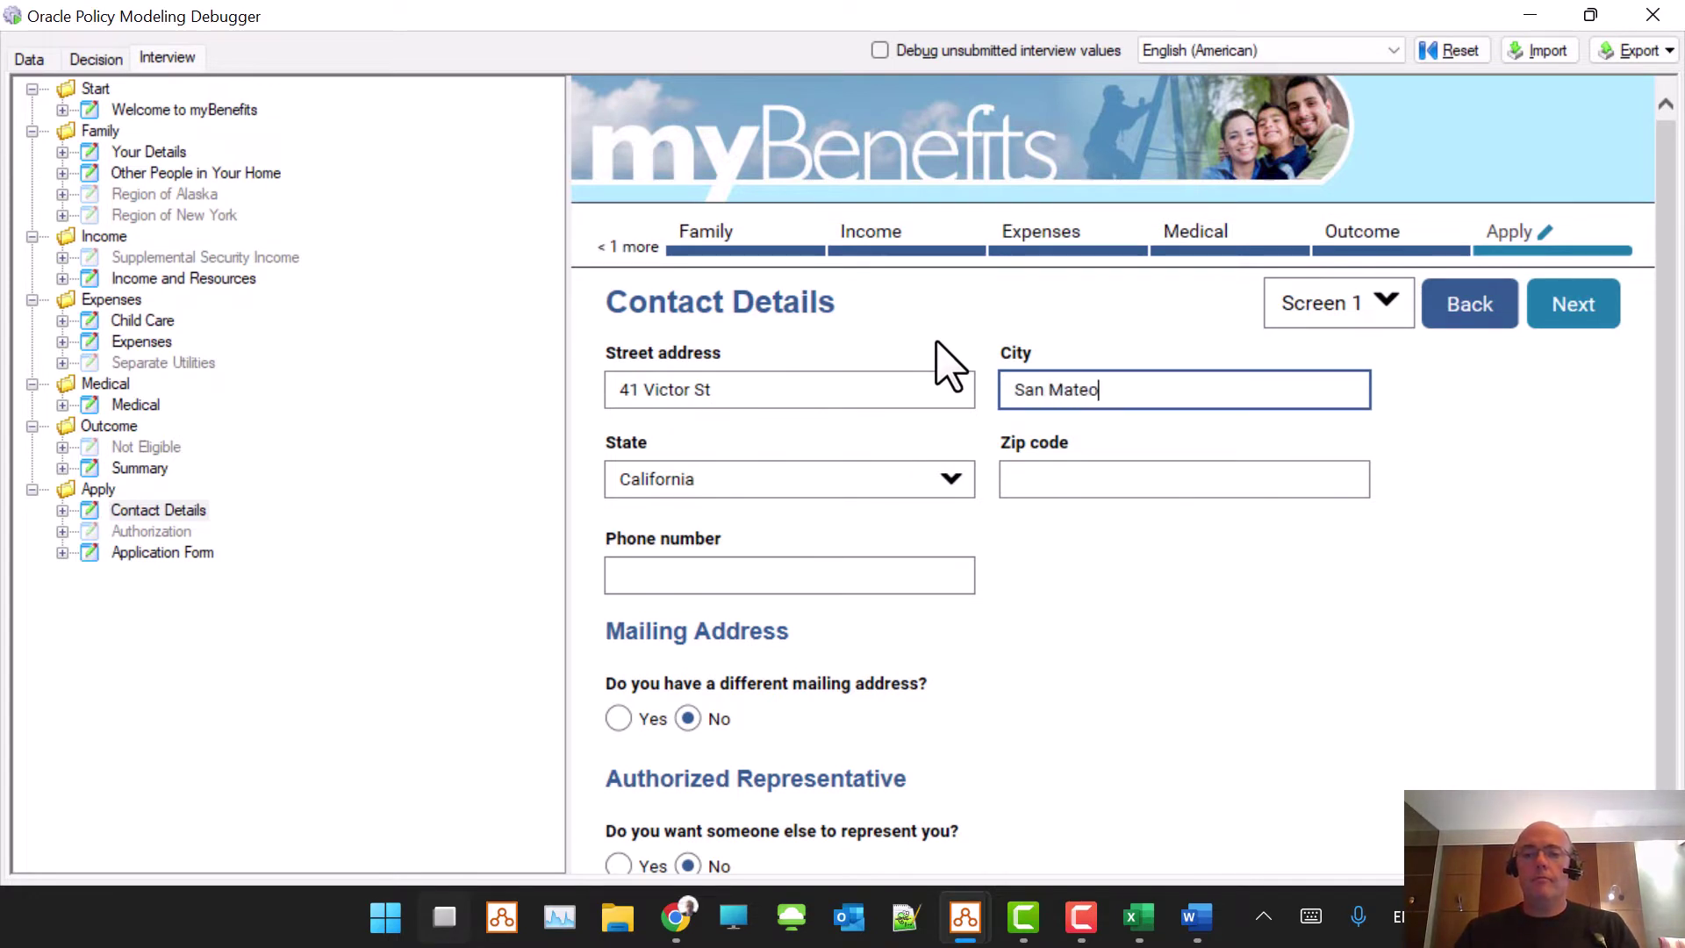
{"action": "key", "text": "Tab"}
{"action": "key", "text": "Tab"}
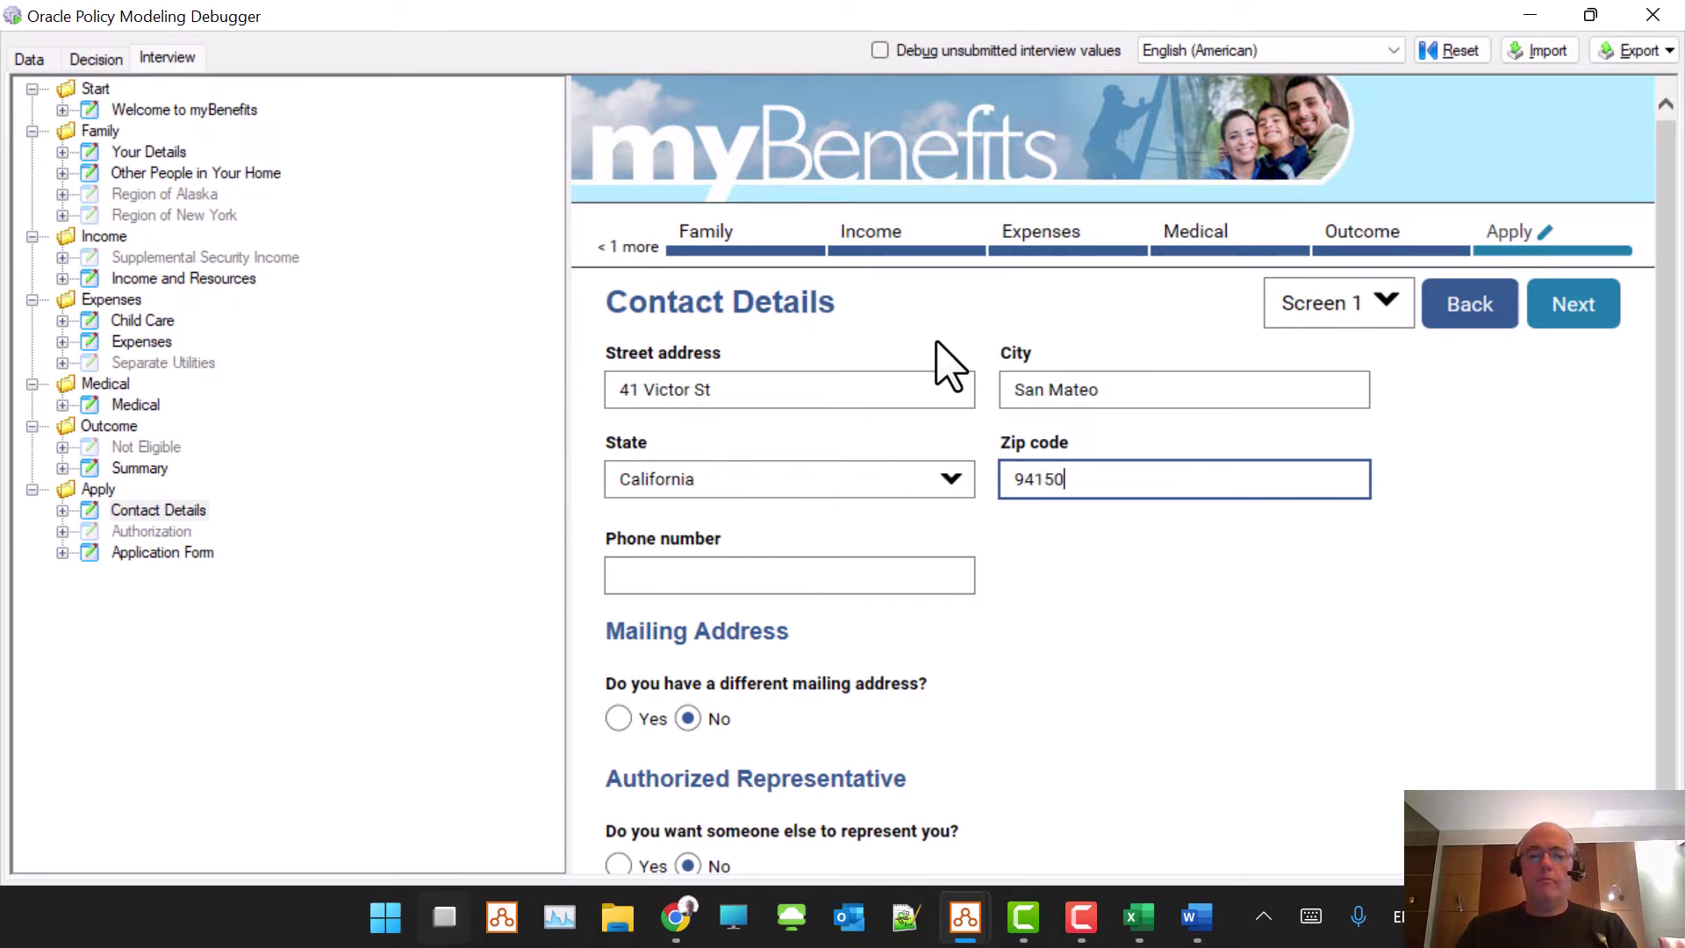
{"action": "key", "text": "Tab"}
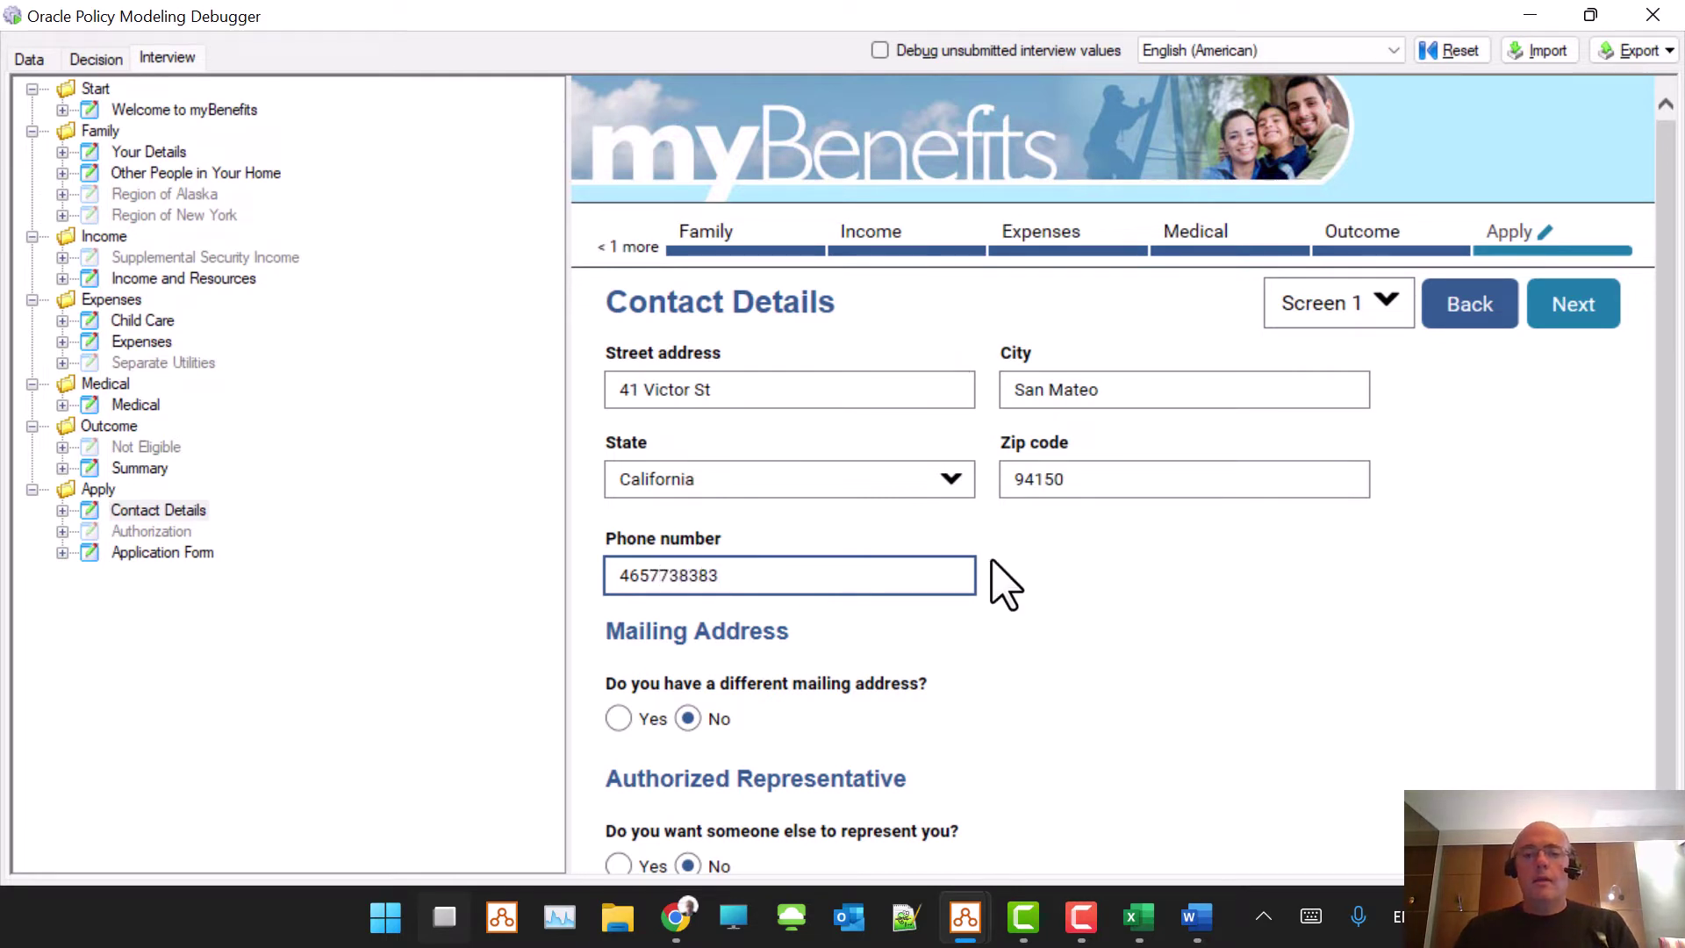
{"action": "scroll", "coordinate": [1004, 582], "scroll_direction": "down", "scroll_amount": 1}
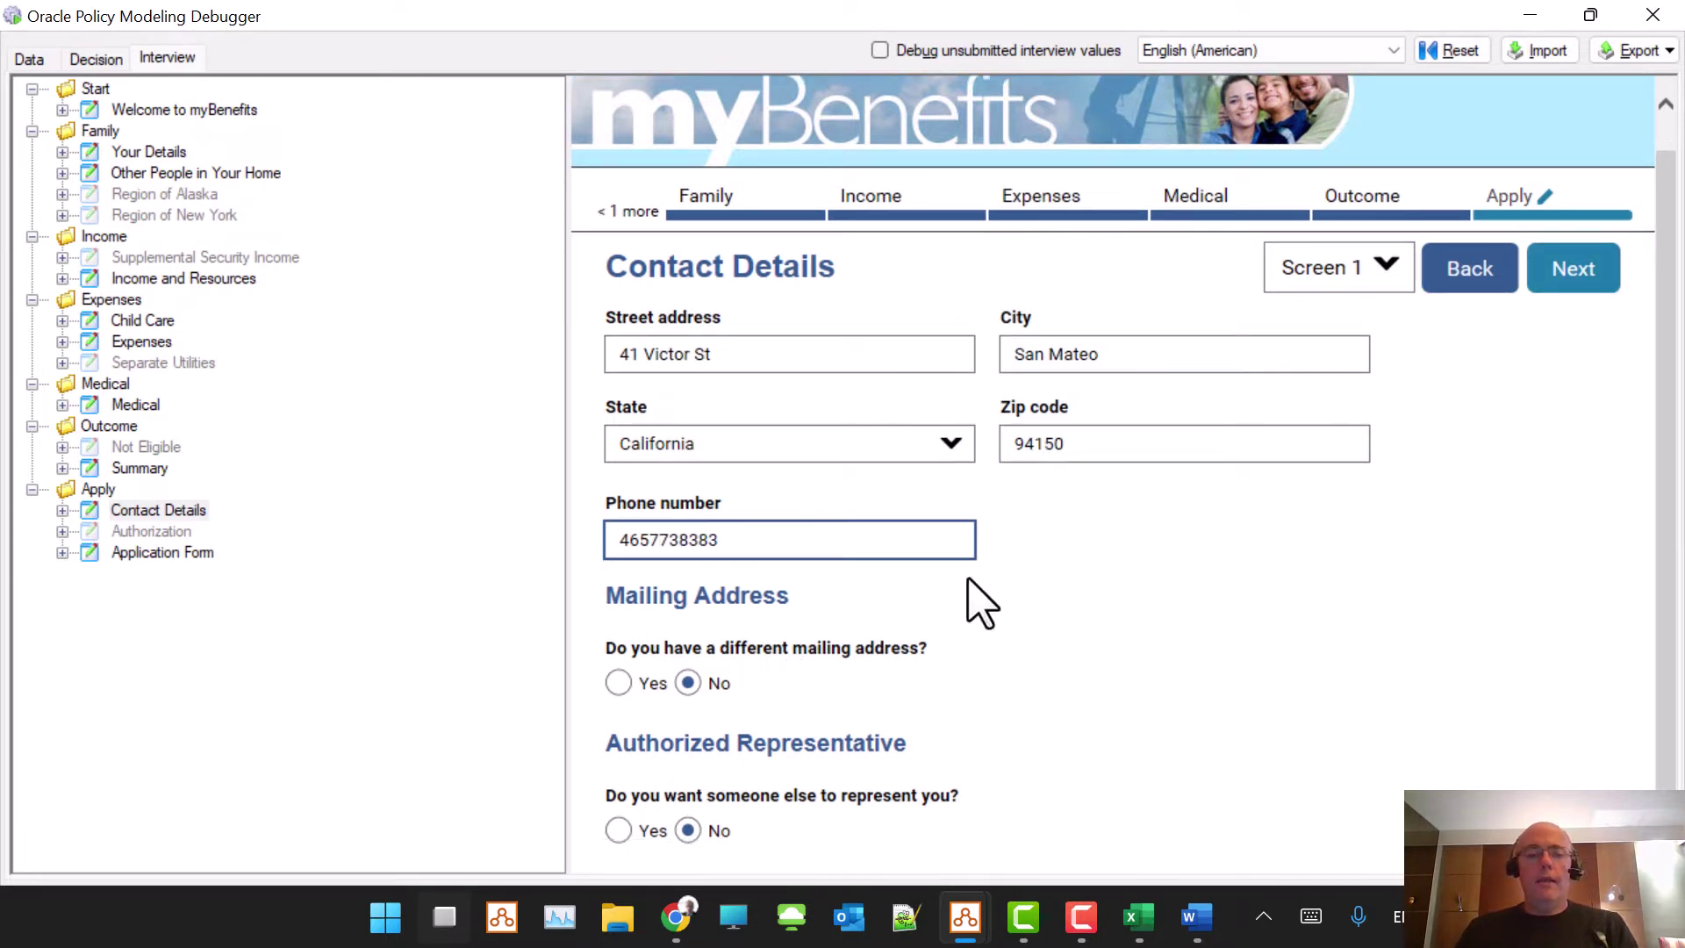
{"action": "left_click", "coordinate": [1574, 288]}
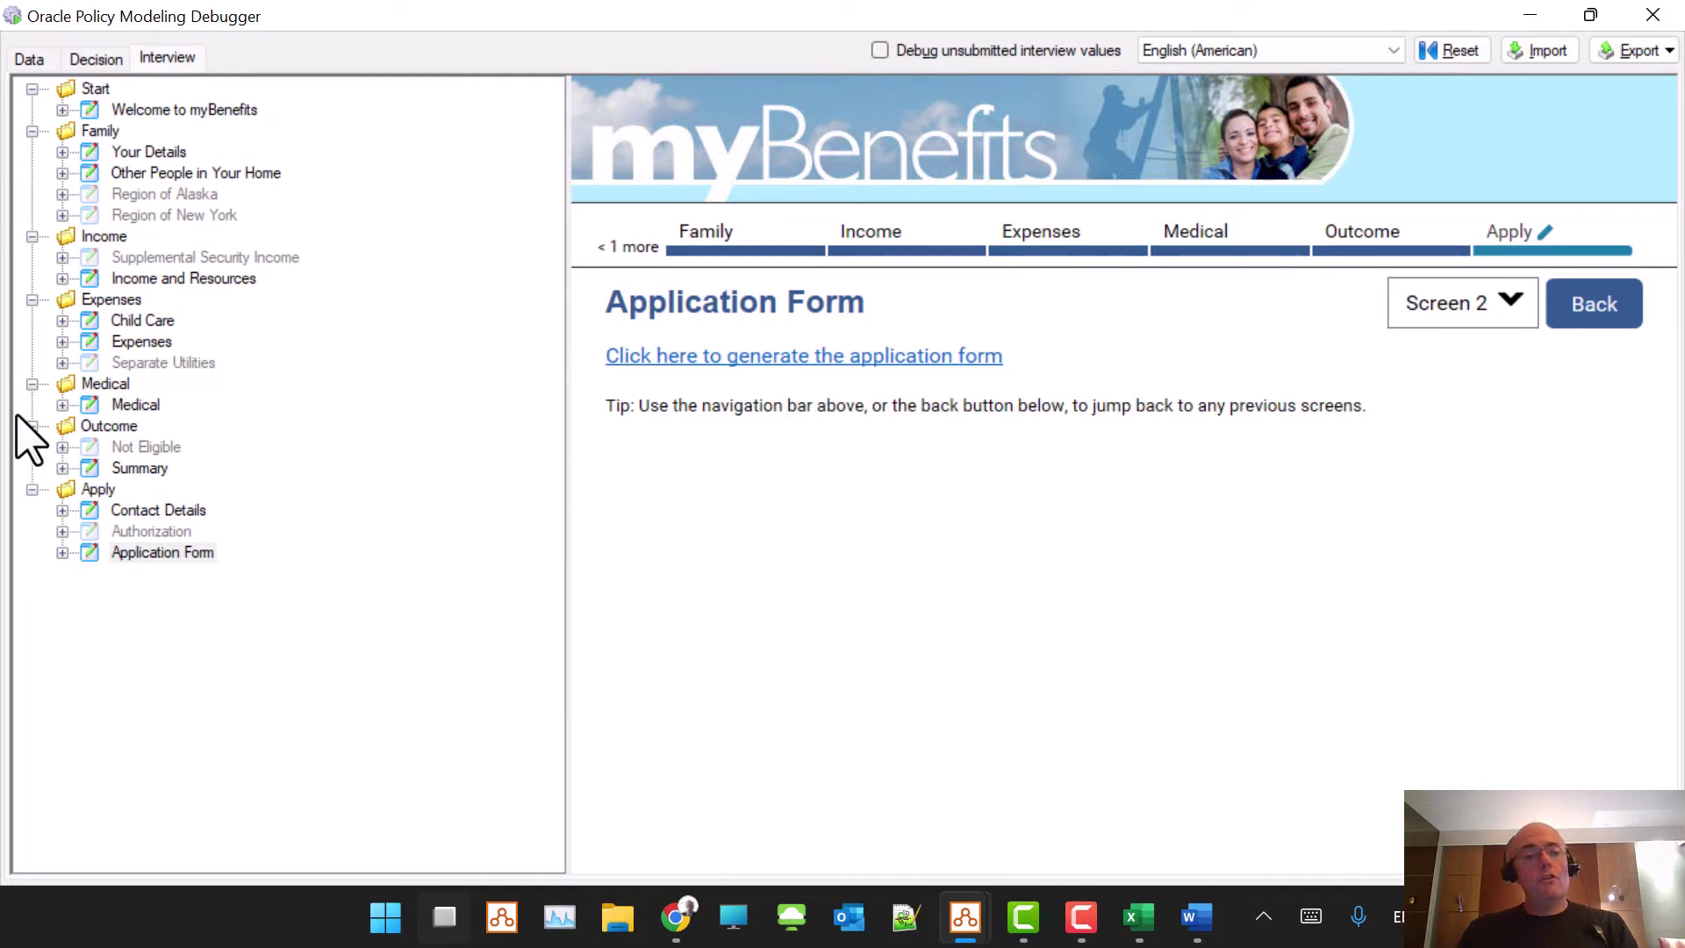
- View the hidden Authorization screen, and switch to Policy Modeling to display the project's forms
{"action": "left_click", "coordinate": [151, 531]}
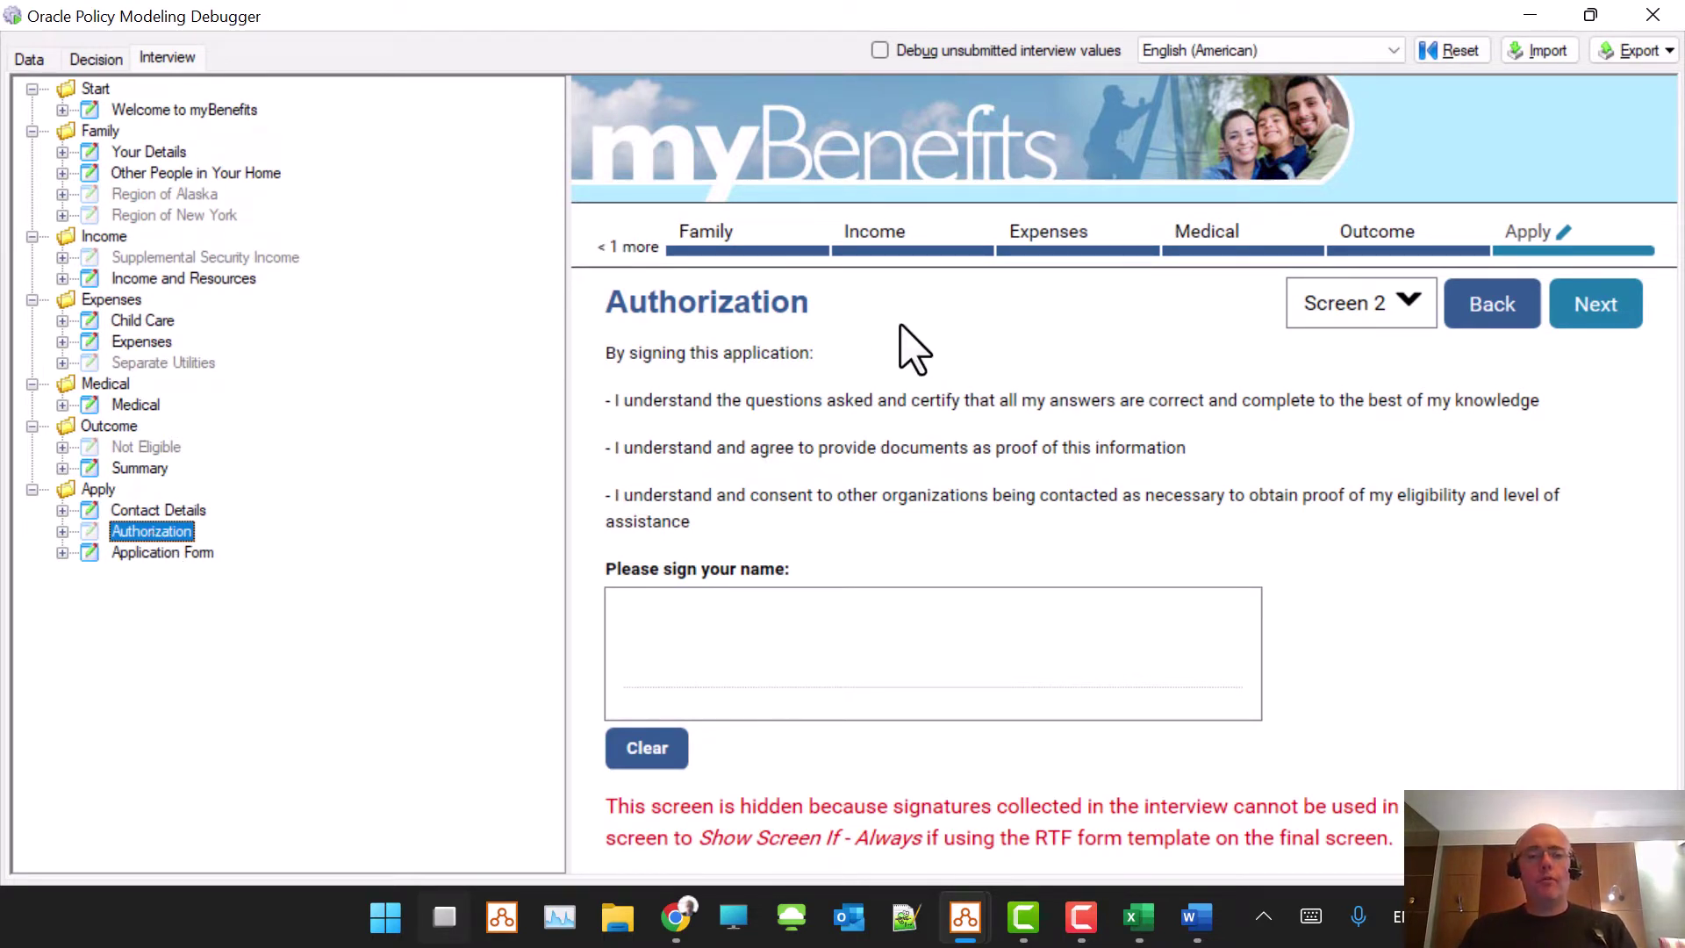
{"action": "key", "text": "alt+Tab"}
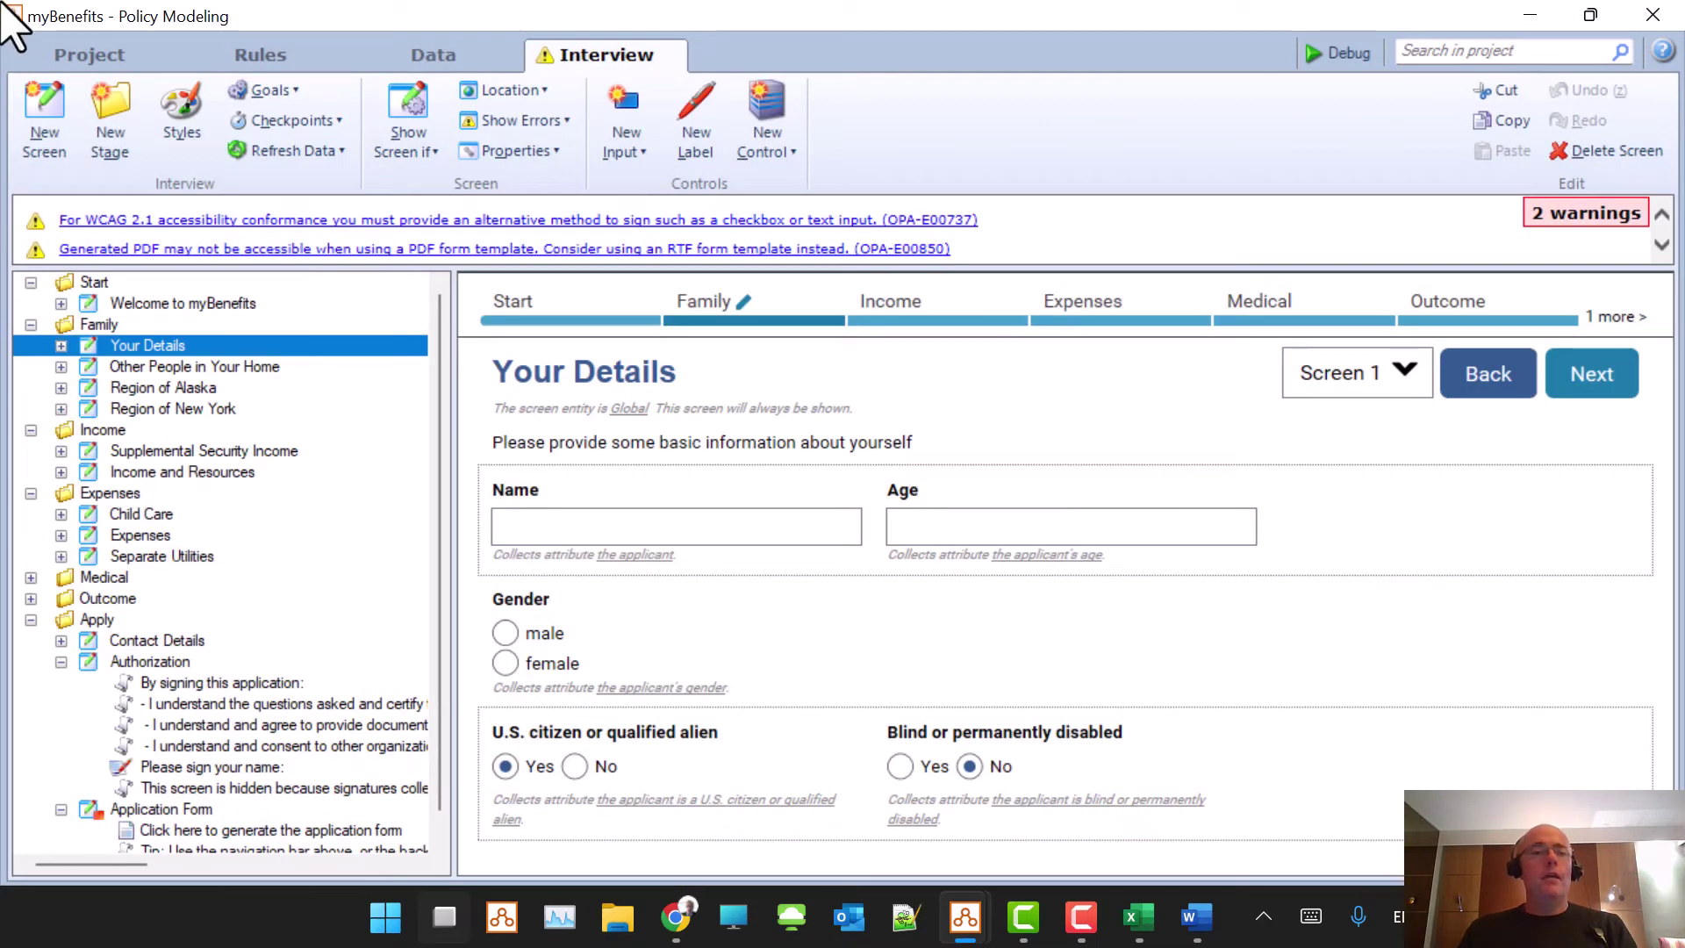
{"action": "left_click", "coordinate": [96, 53]}
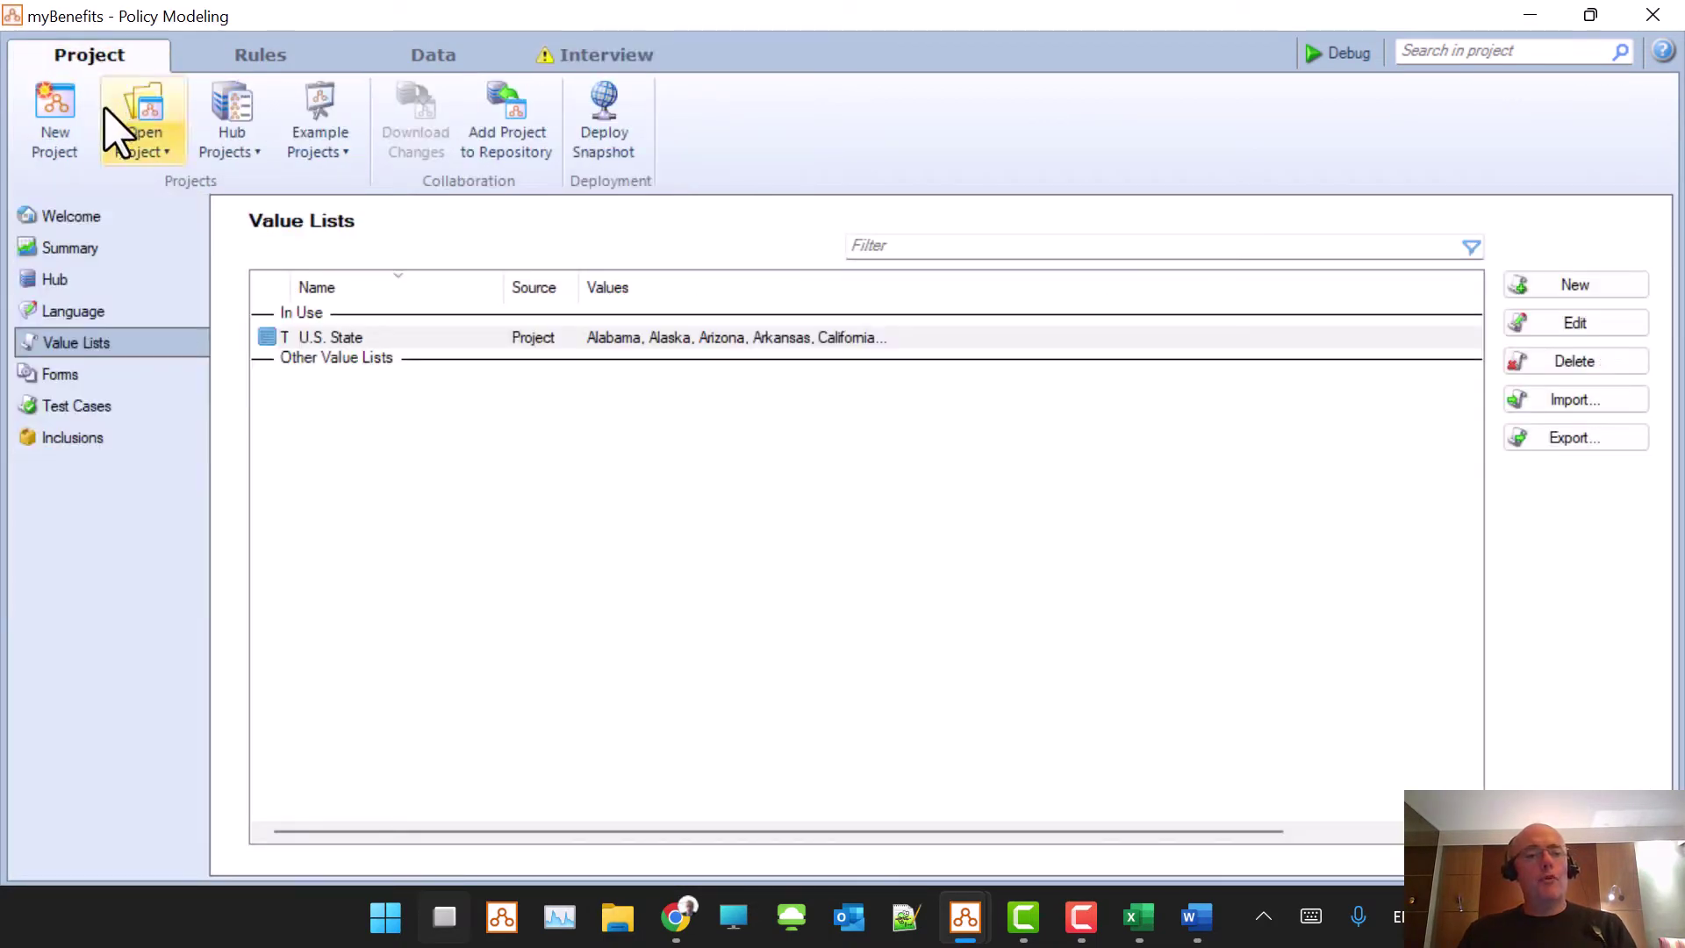
{"action": "left_click", "coordinate": [66, 386]}
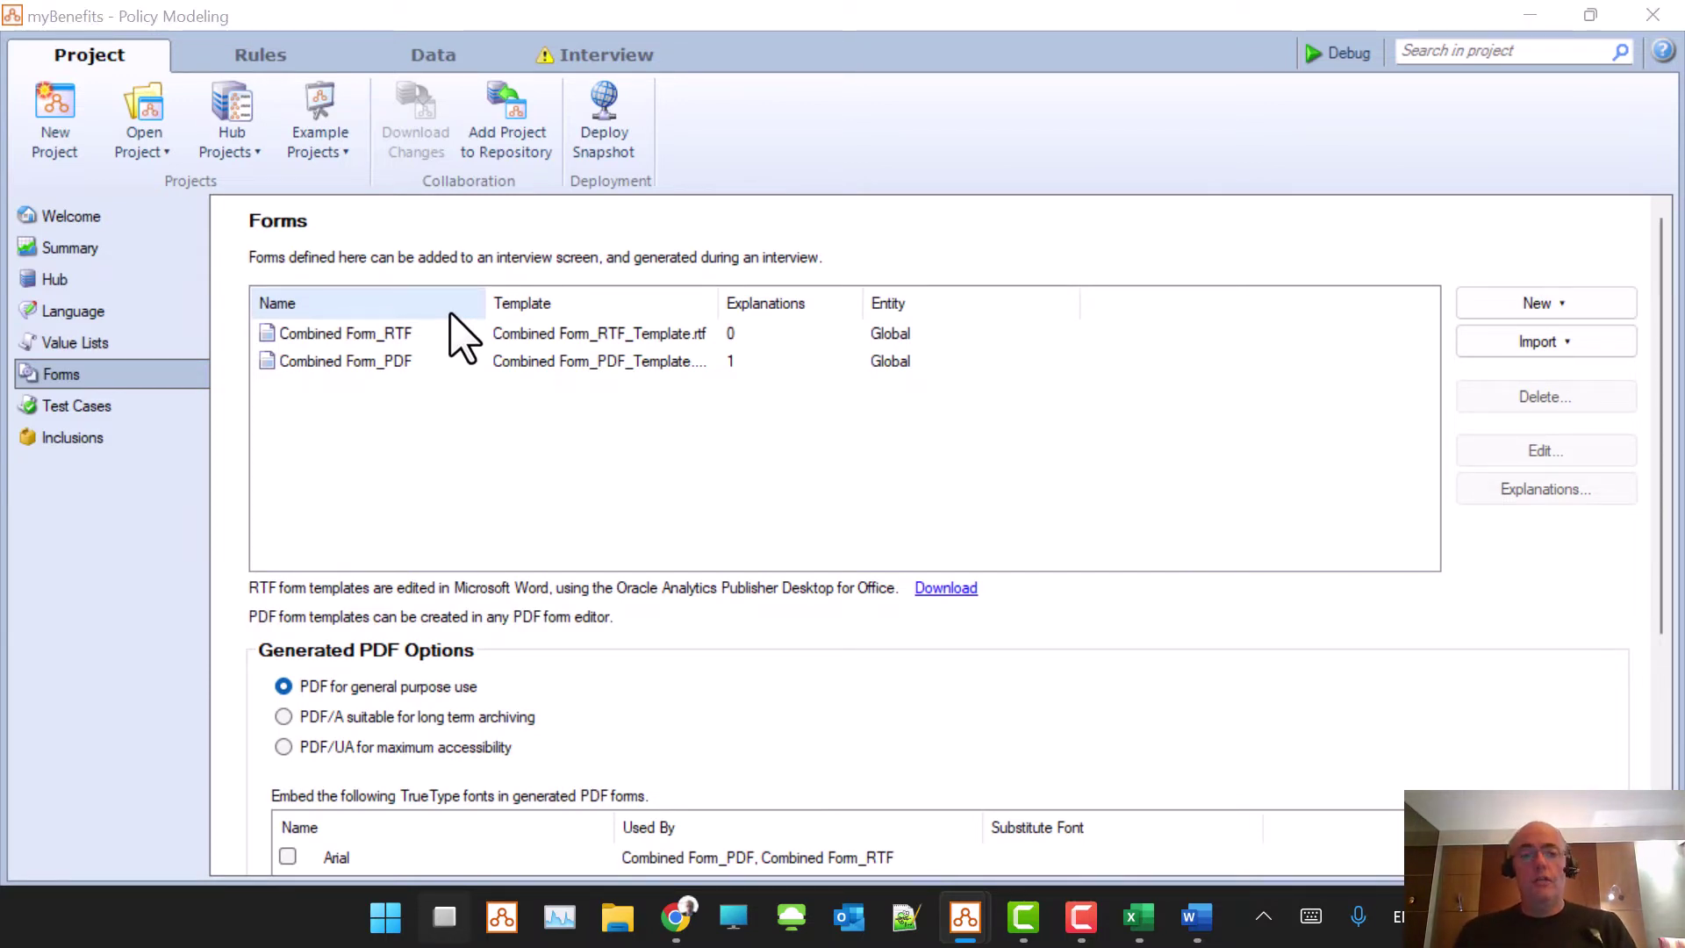
- Display the interview design in Policy Modeling, and return to the debugger's Authorization screen to read its note about signatures
{"action": "key", "text": "super+Tab"}
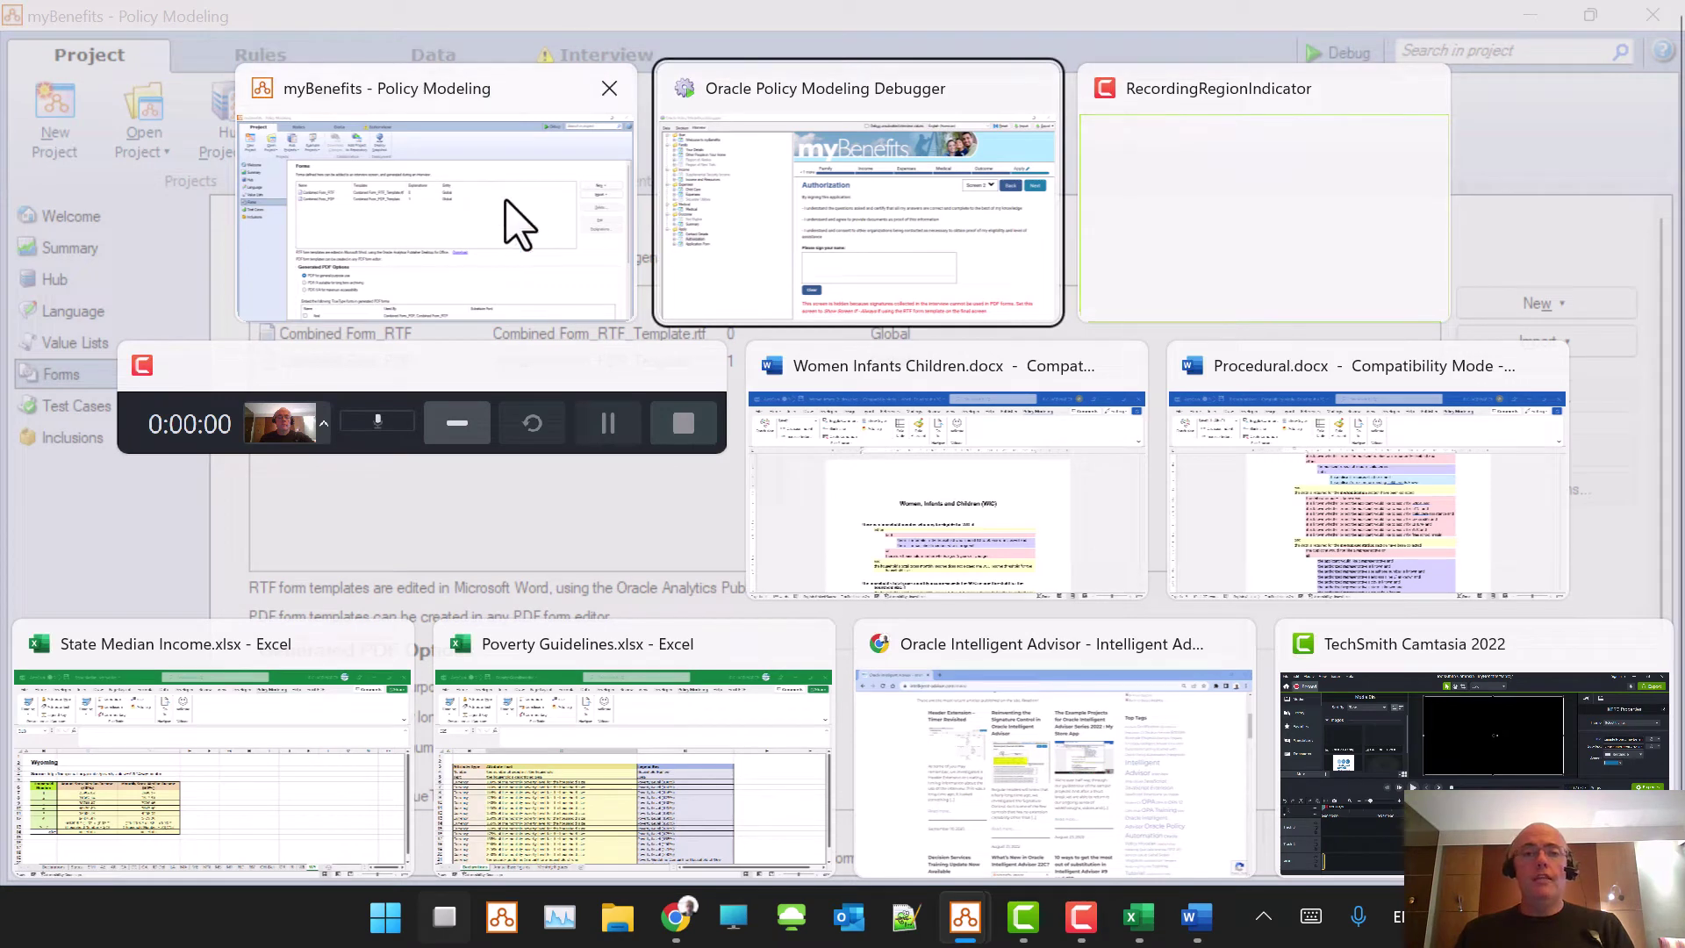
{"action": "left_click", "coordinate": [520, 219]}
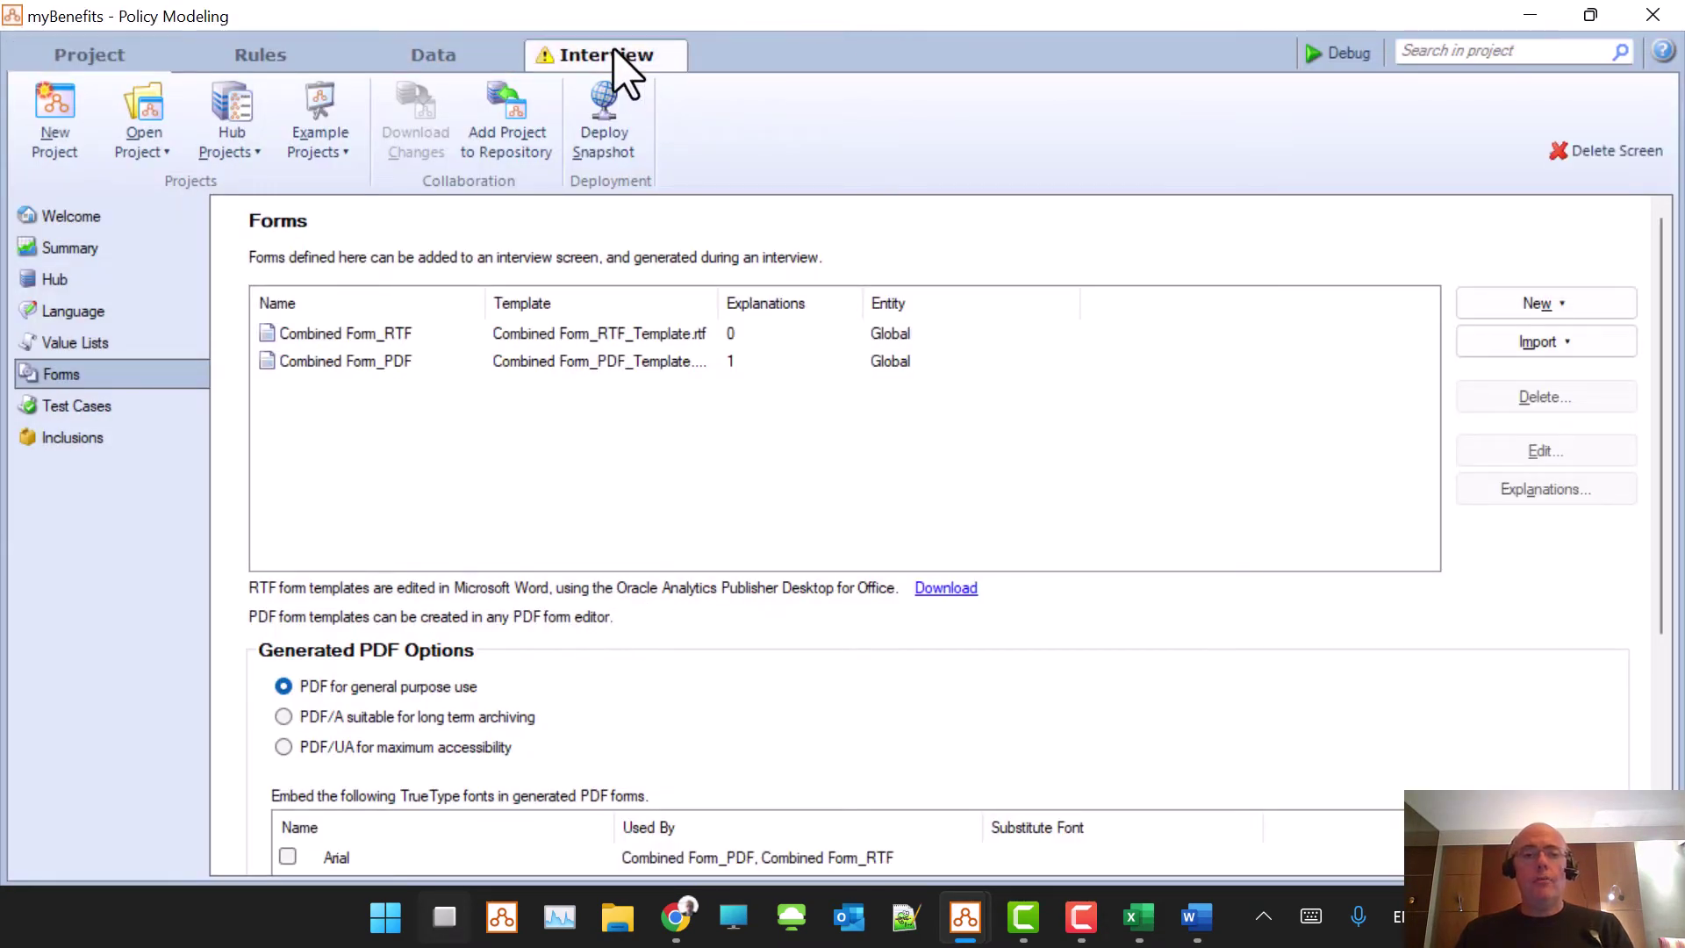
{"action": "left_click", "coordinate": [625, 58]}
{"action": "key", "text": "super+Tab"}
{"action": "key", "text": "Right"}
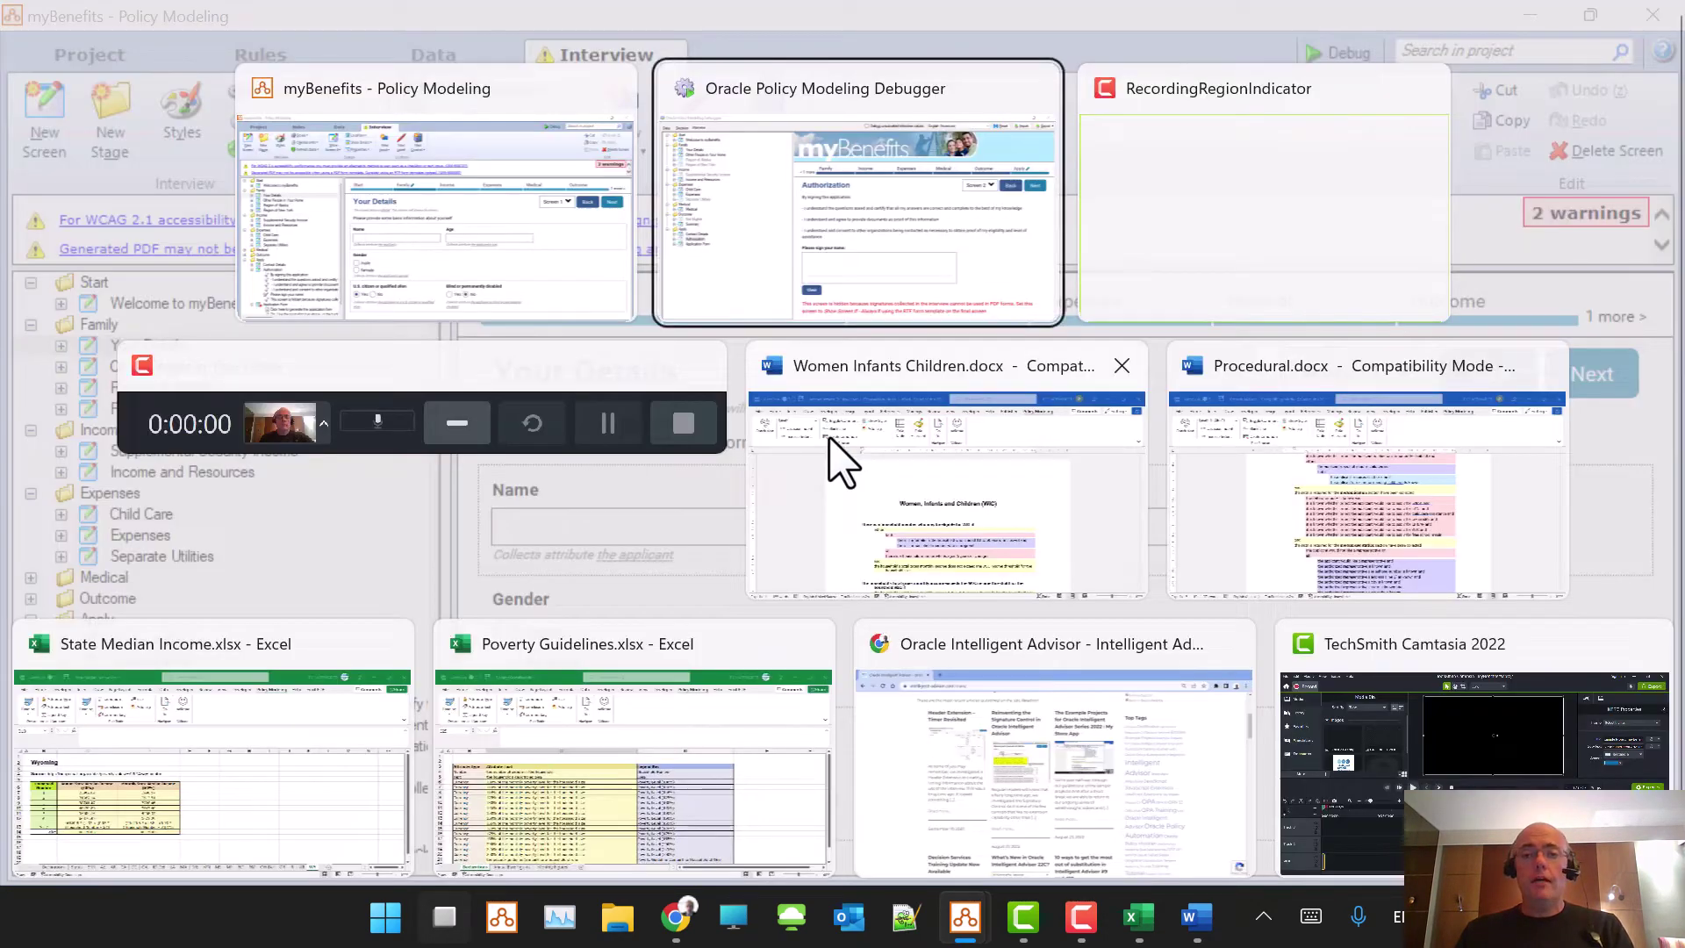
{"action": "key", "text": "Return"}
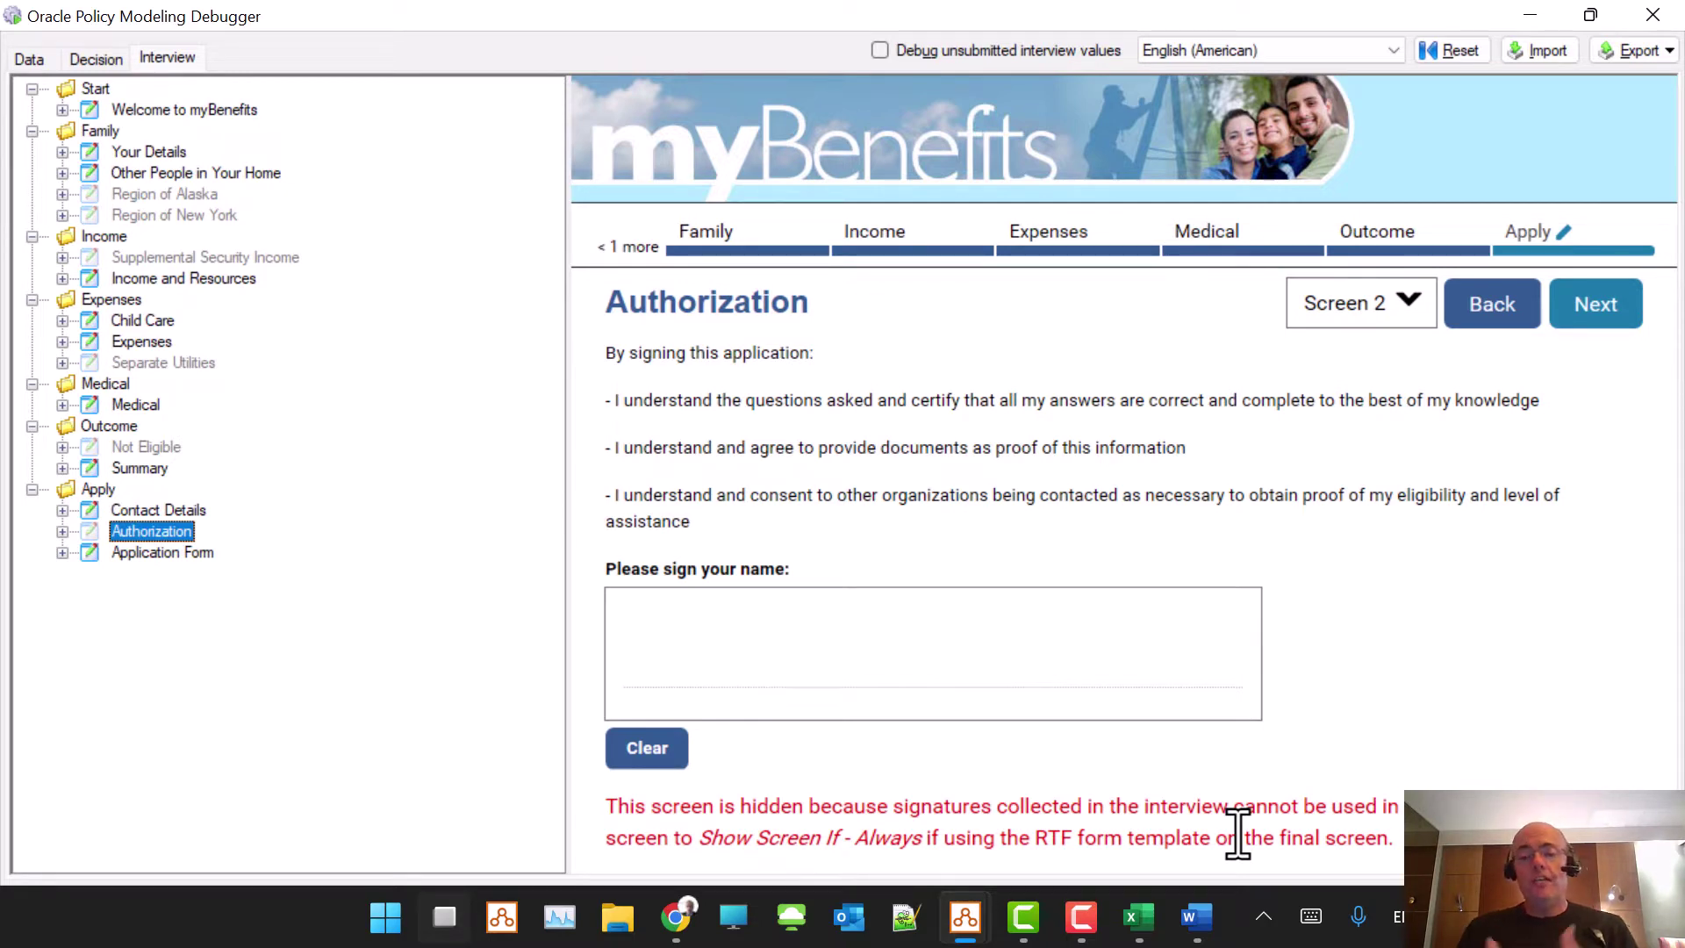
- Switch to Policy Modeling and set the Authorization screen to always show instead of only when relevant
{"action": "key", "text": "alt+Tab"}
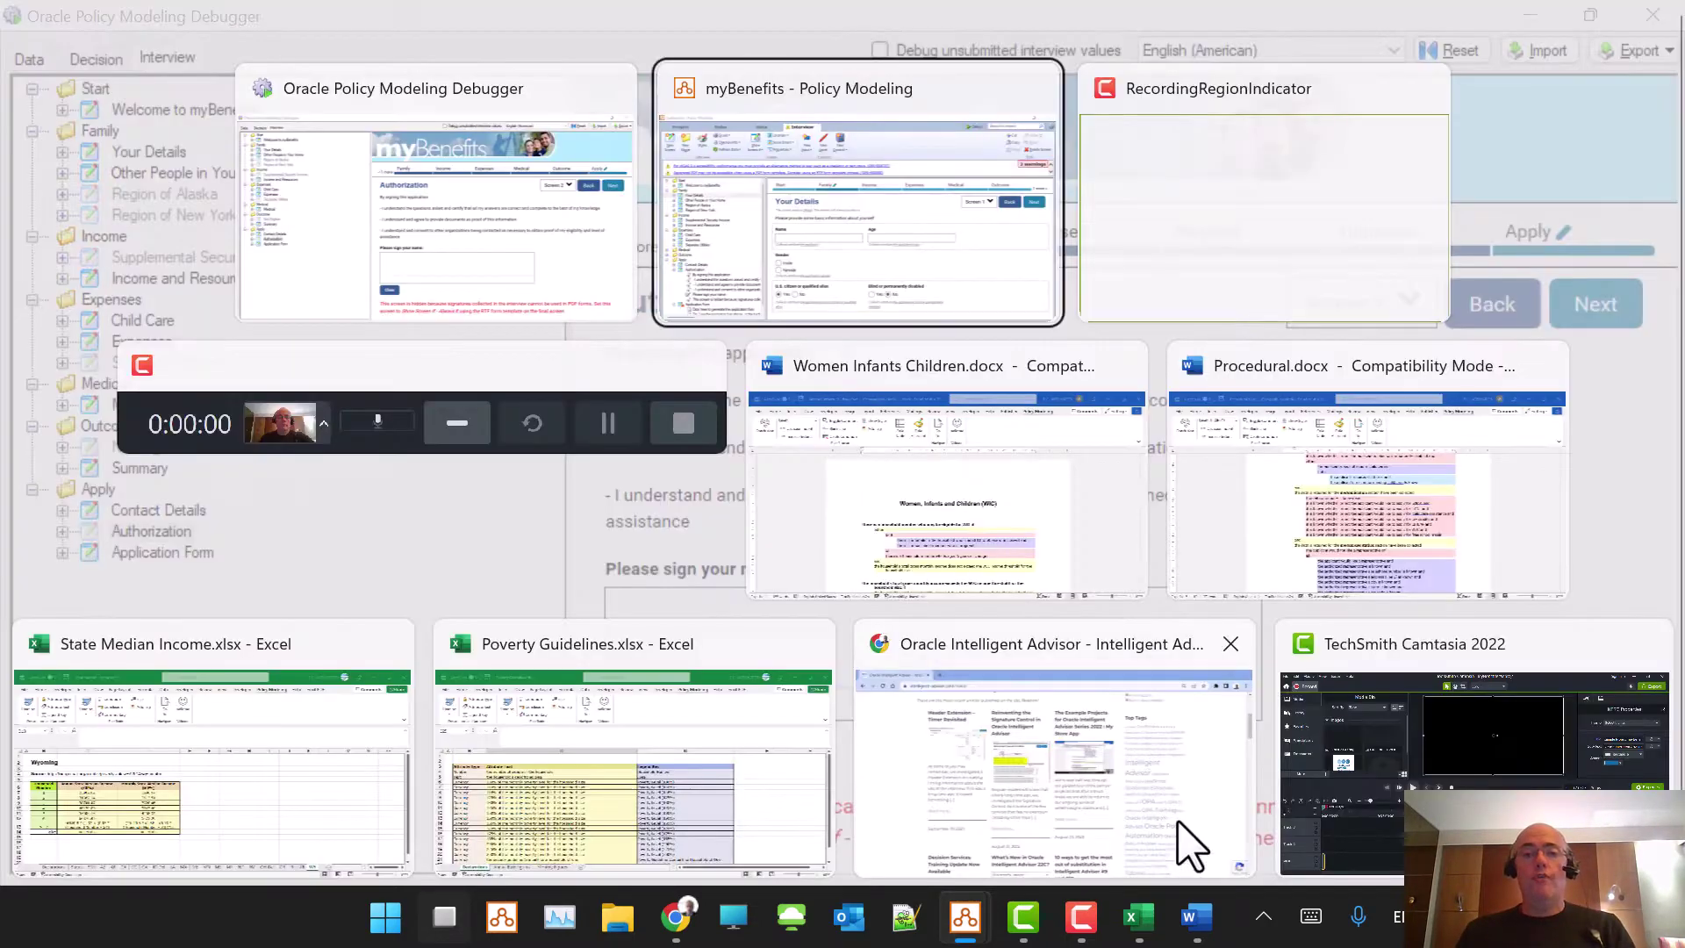
{"action": "scroll", "coordinate": [237, 834], "scroll_direction": "down", "scroll_amount": 1}
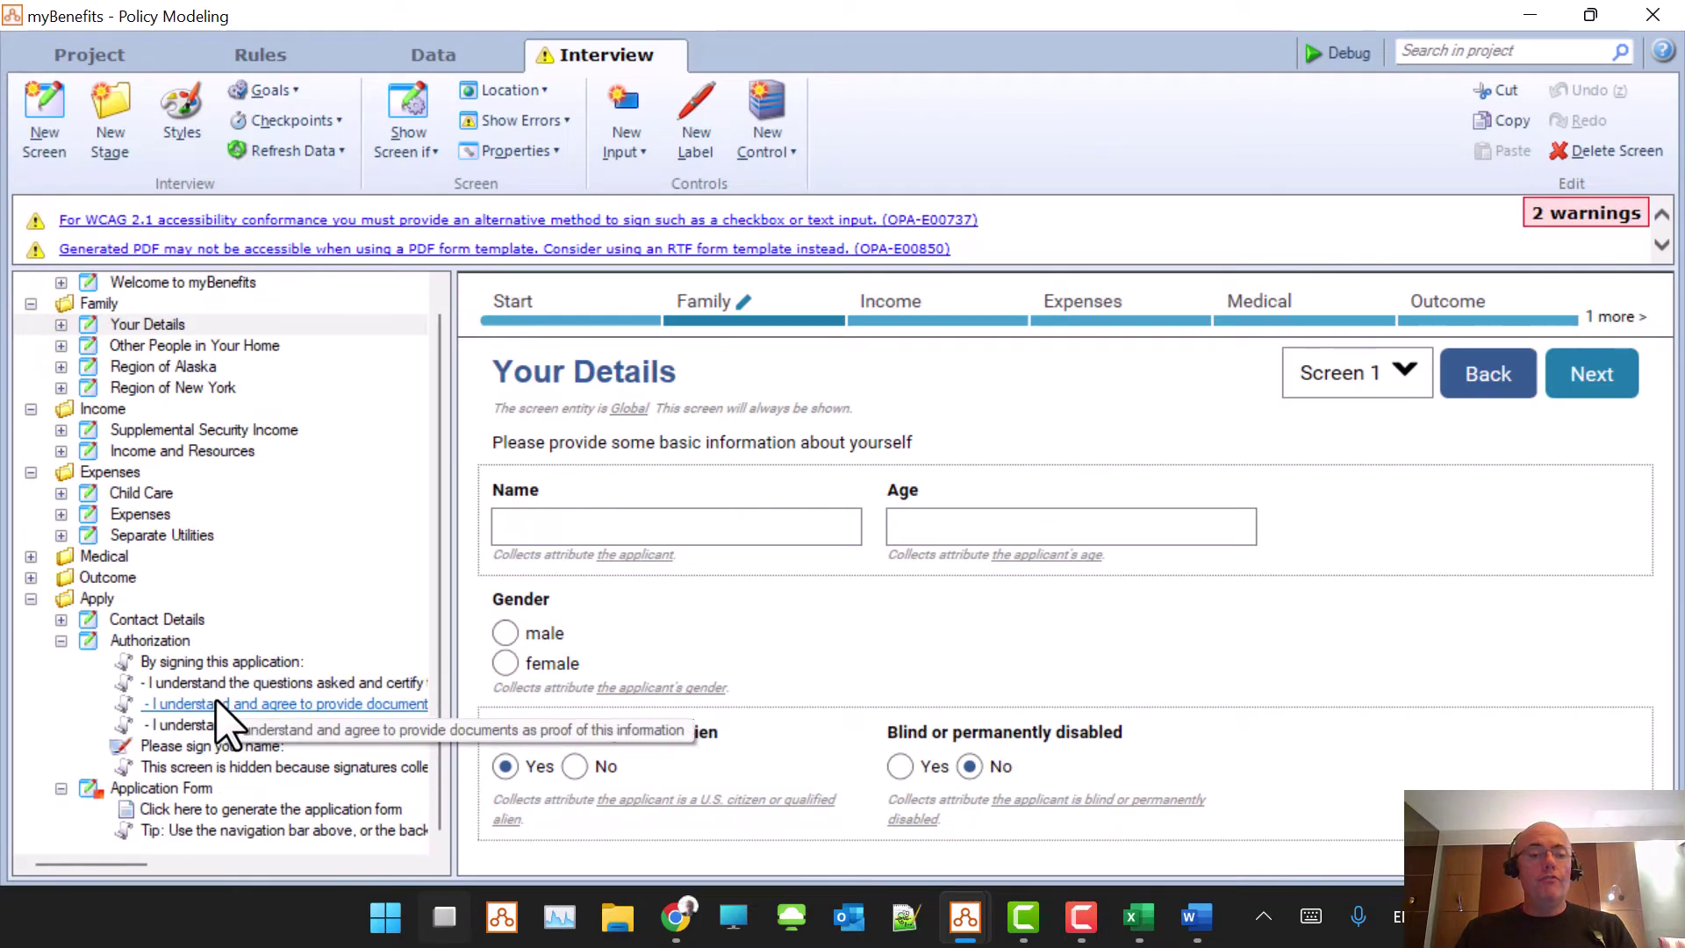
{"action": "left_click", "coordinate": [167, 789]}
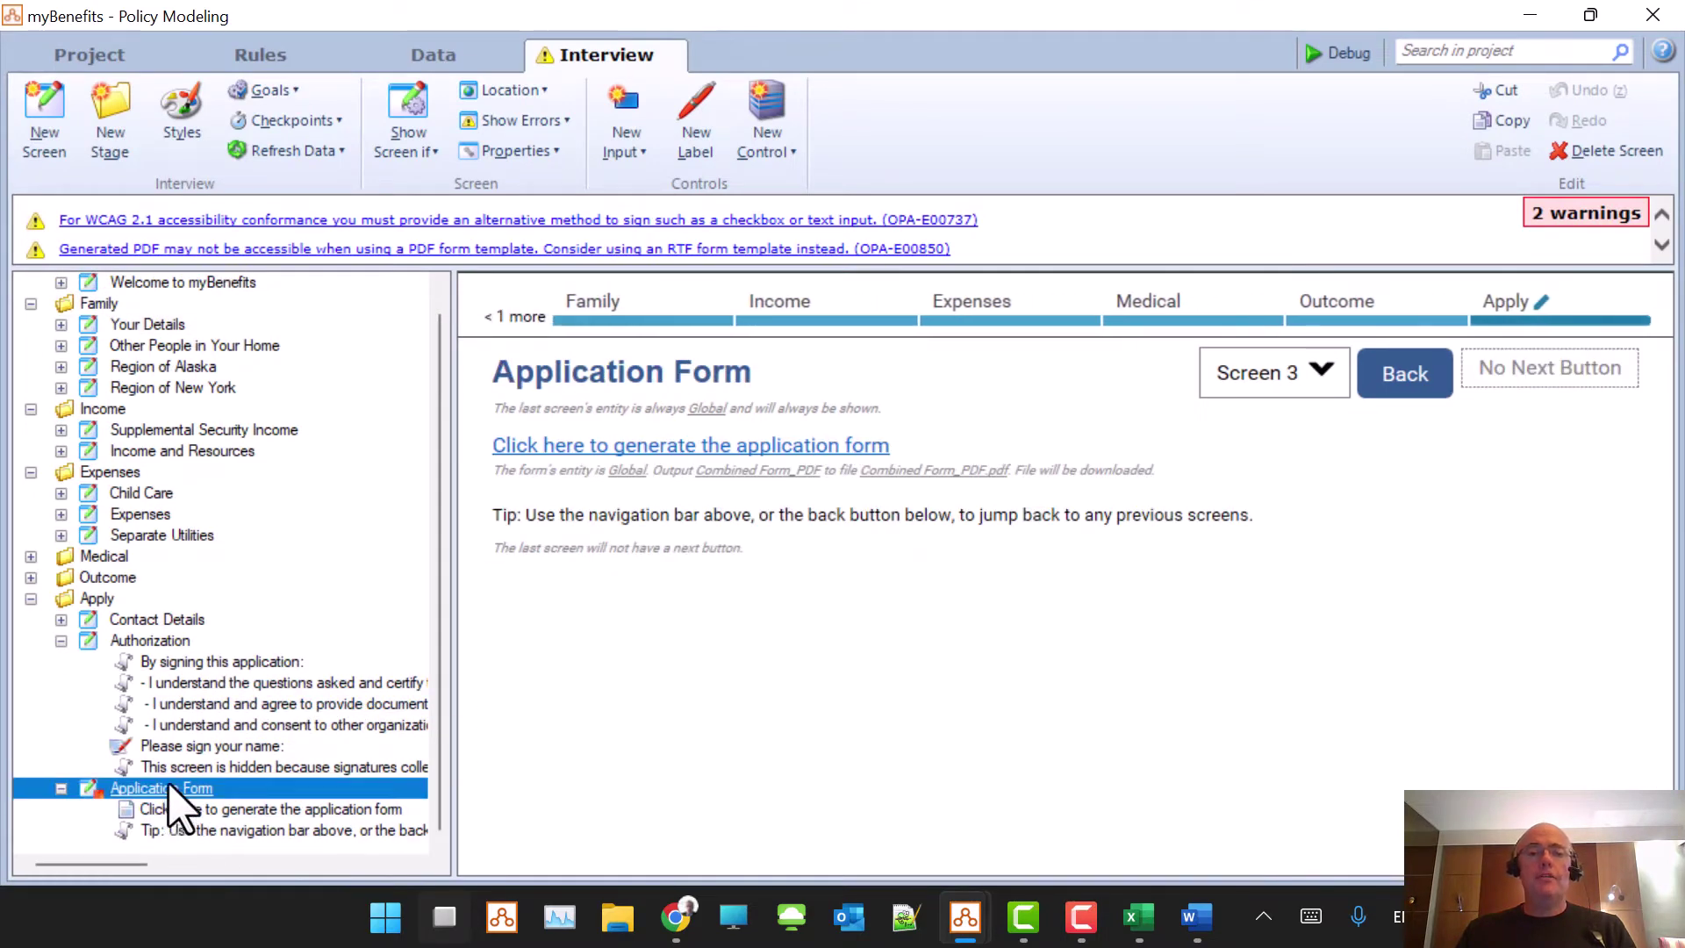
{"action": "left_click", "coordinate": [162, 642]}
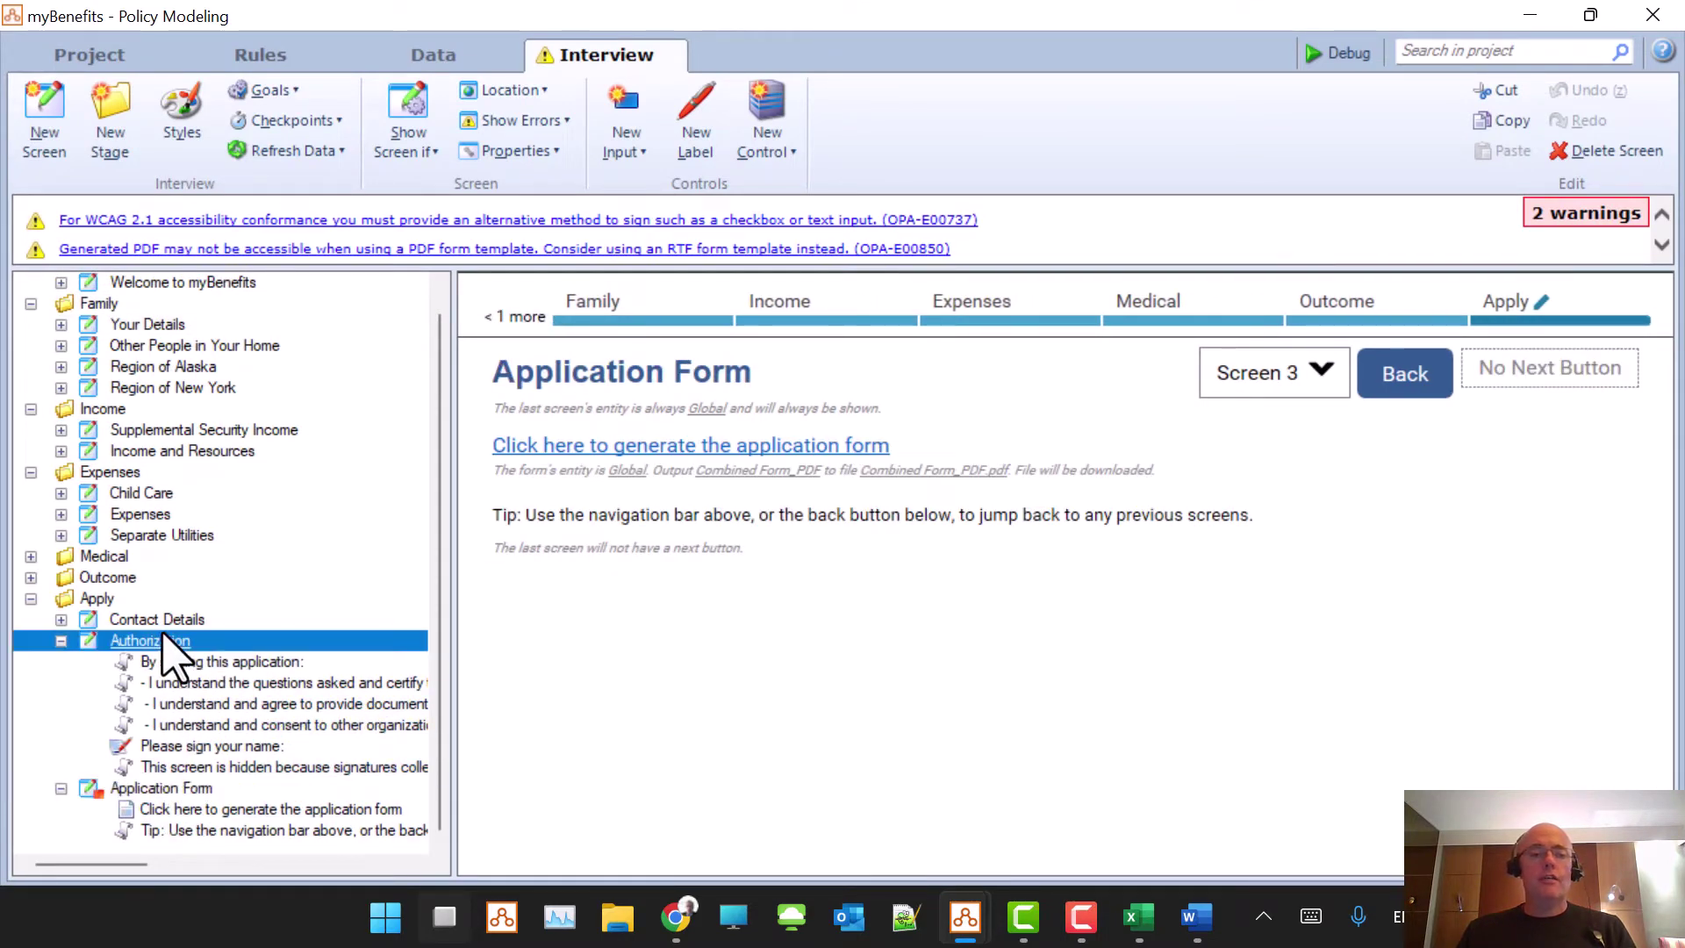
{"action": "left_click", "coordinate": [396, 145]}
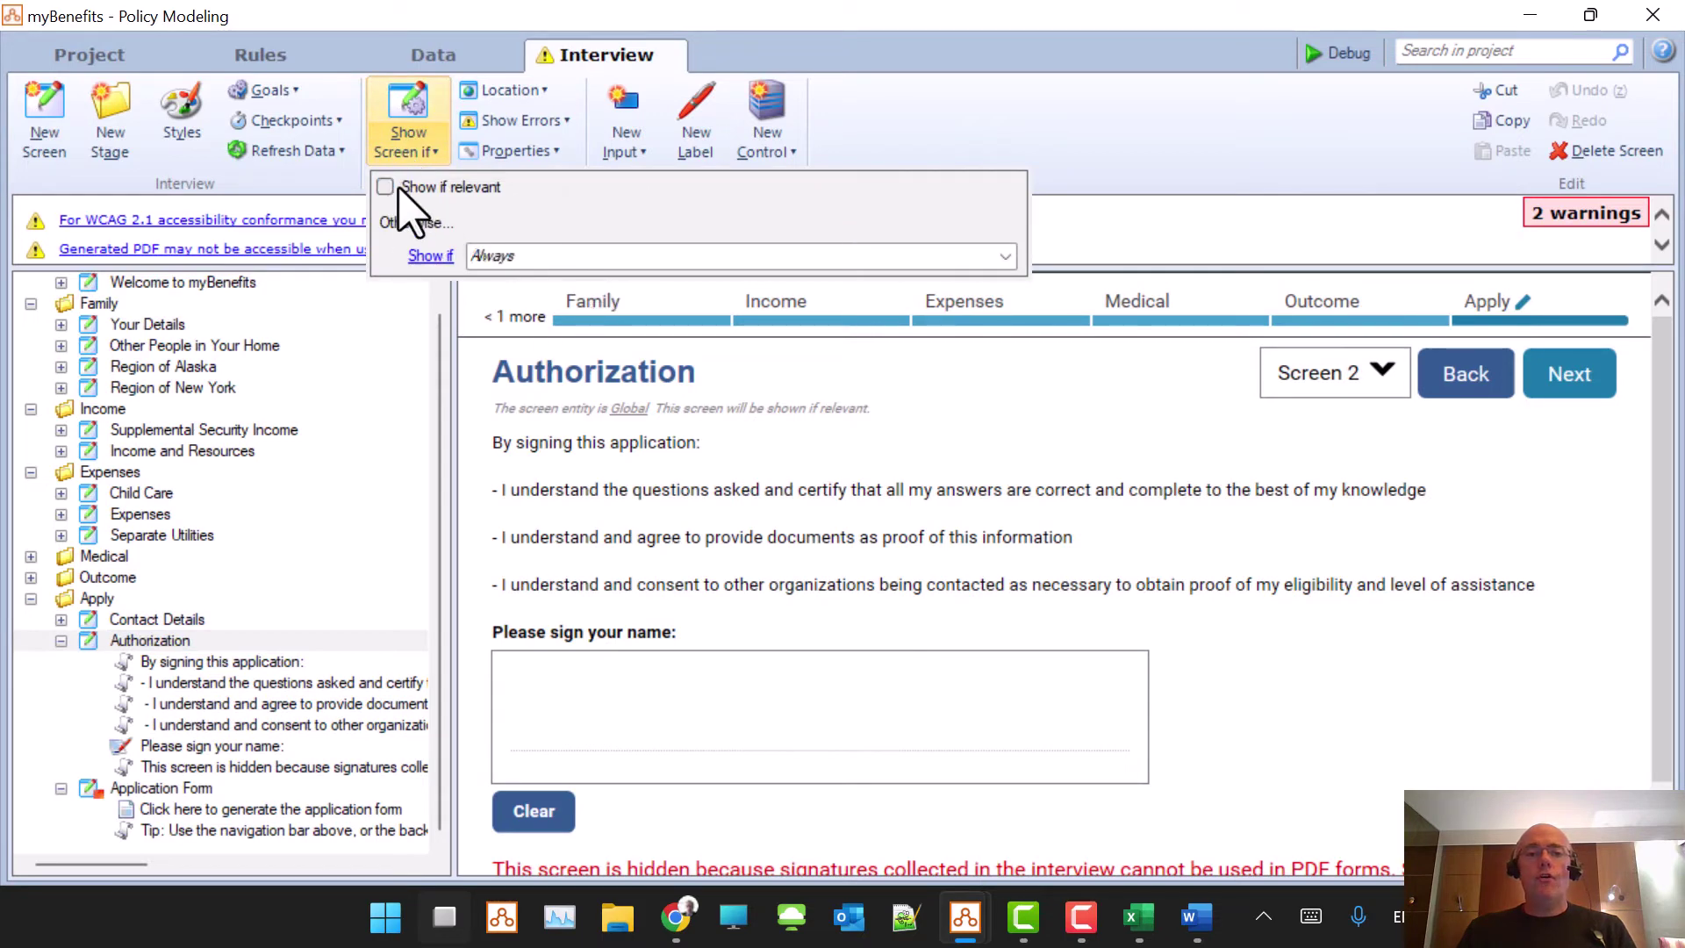
{"action": "left_click", "coordinate": [1341, 35]}
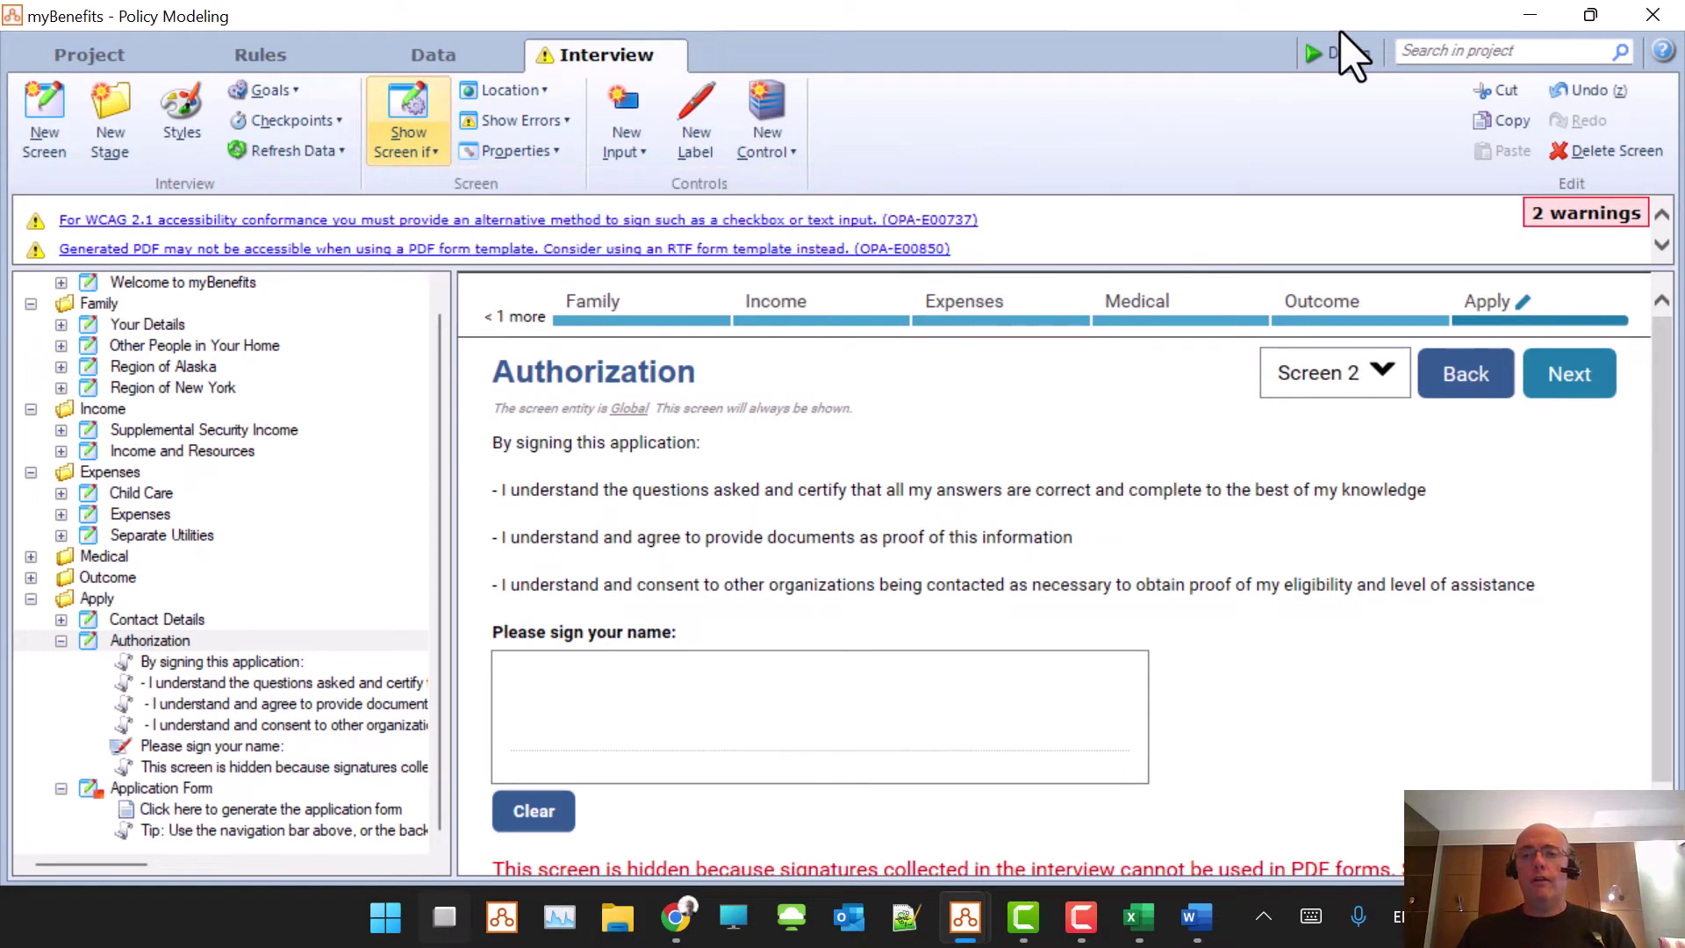
- Debug the updated interview, draw a freehand signature on the Authorization screen, and advance to Application Form
{"action": "left_click", "coordinate": [1341, 55]}
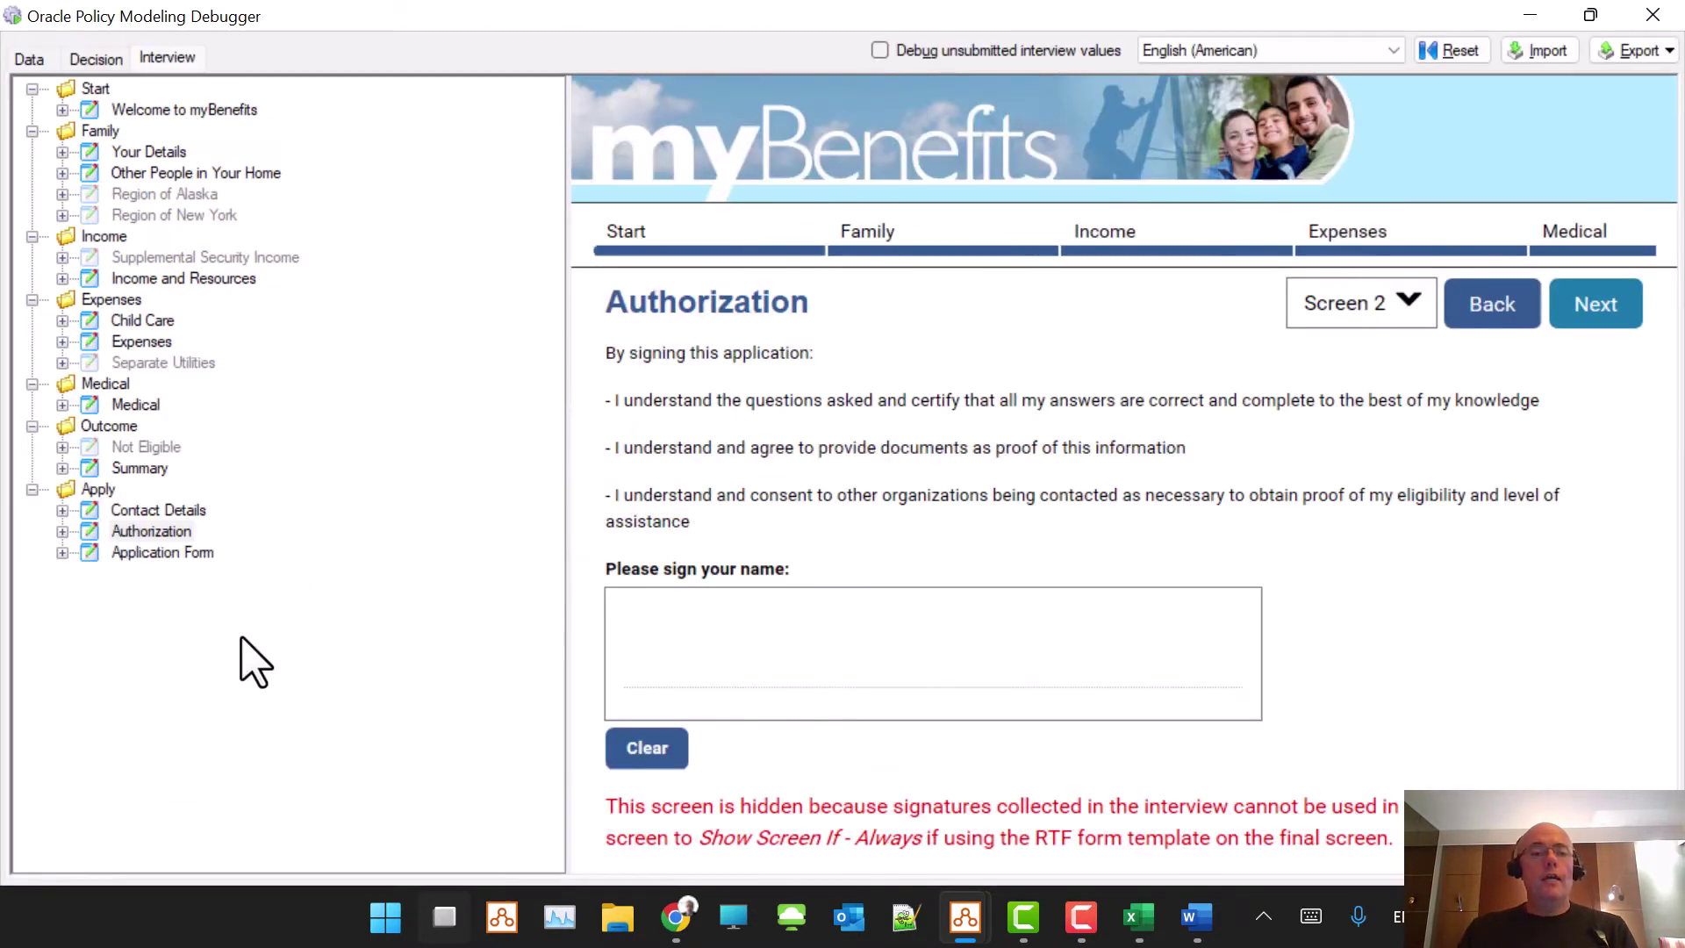
{"action": "mouse_move", "coordinate": [723, 617]}
{"action": "left_mouse_down"}
{"action": "mouse_move", "coordinate": [756, 614]}
{"action": "mouse_move", "coordinate": [688, 645]}
{"action": "mouse_move", "coordinate": [1045, 680]}
{"action": "left_mouse_up"}
{"action": "left_click", "coordinate": [185, 528]}
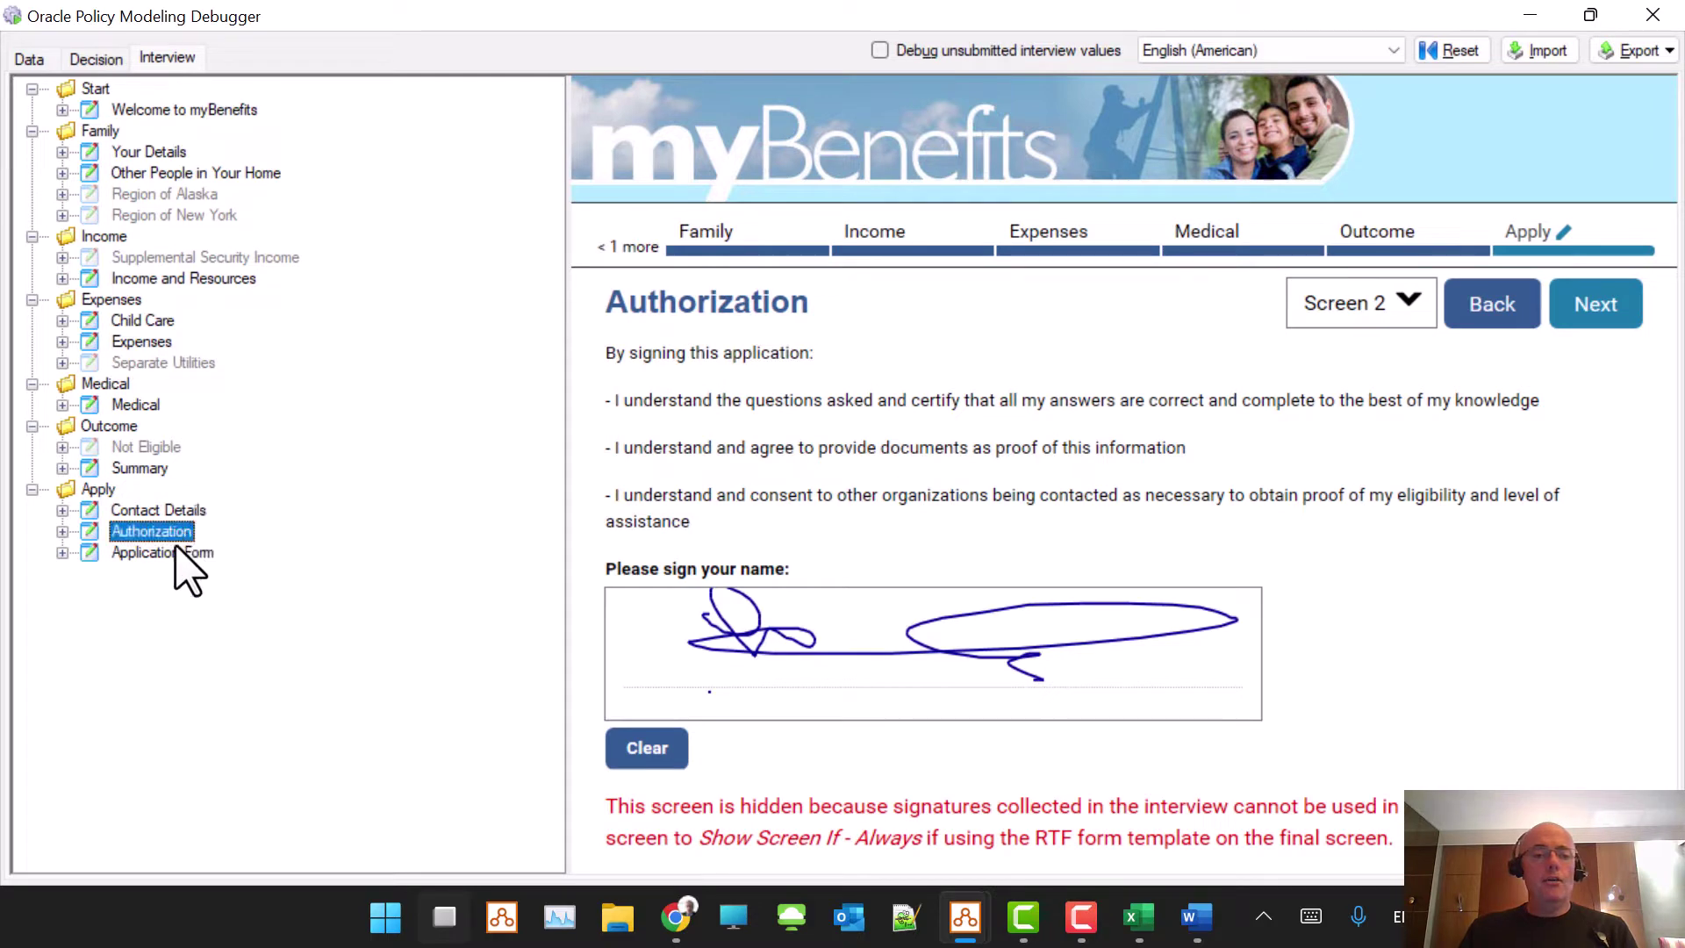
{"action": "left_click", "coordinate": [178, 511]}
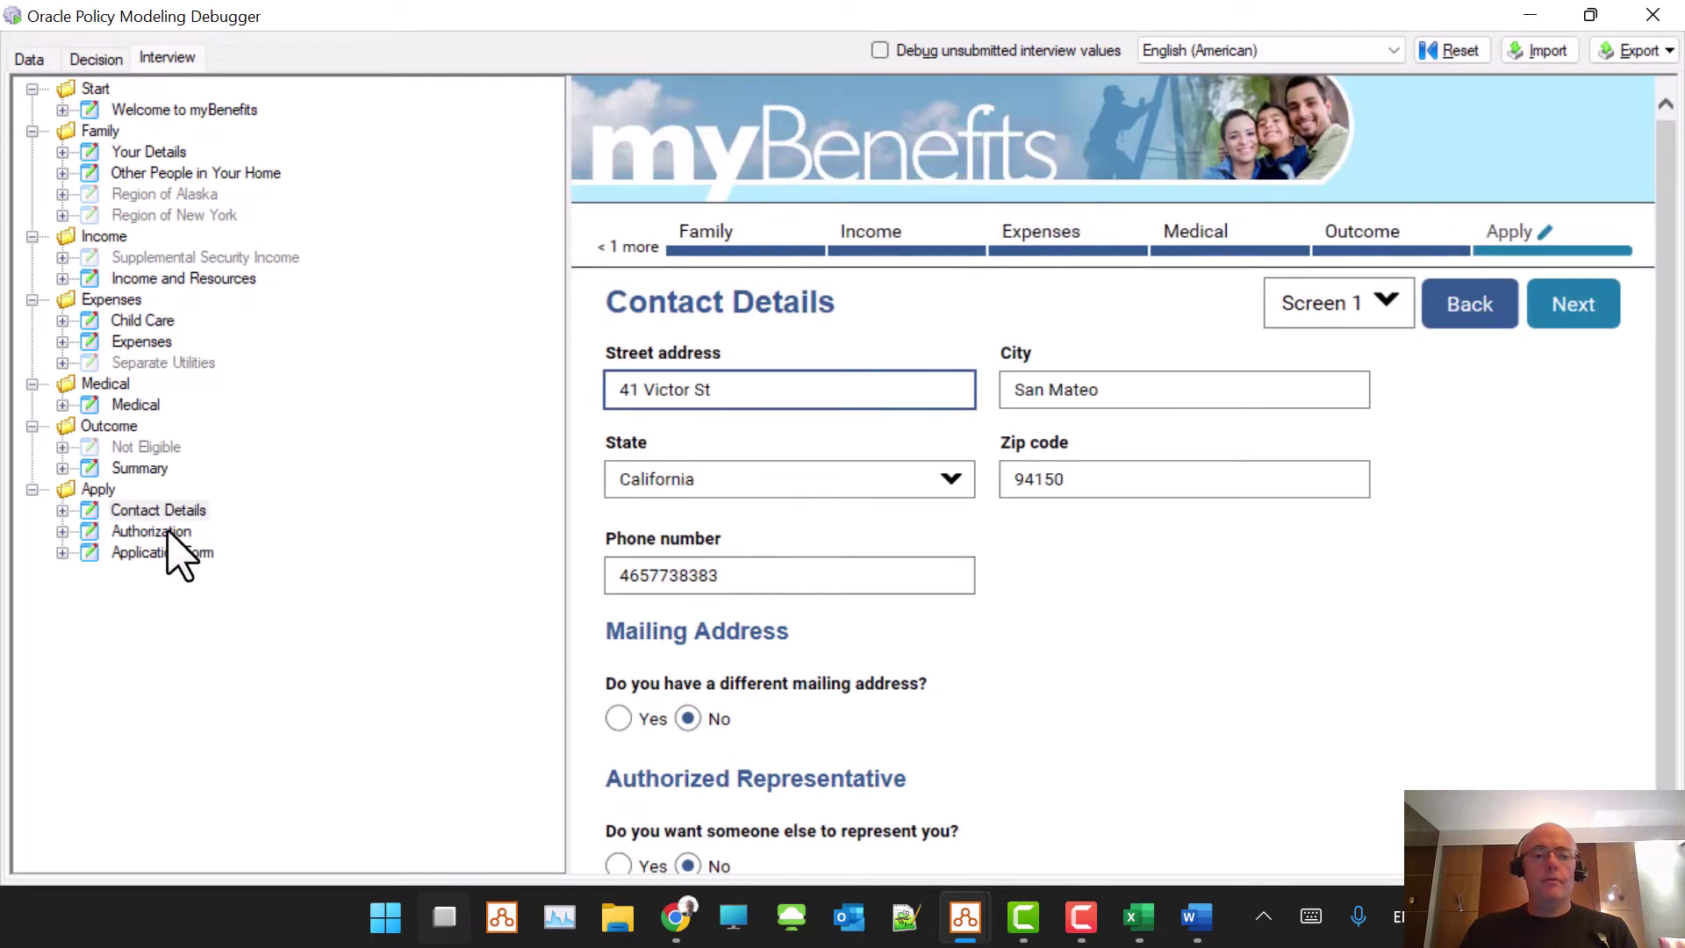
{"action": "left_click", "coordinate": [169, 532]}
{"action": "mouse_move", "coordinate": [772, 625]}
{"action": "left_mouse_down"}
{"action": "mouse_move", "coordinate": [892, 619]}
{"action": "mouse_move", "coordinate": [926, 659]}
{"action": "left_mouse_up"}
{"action": "left_click", "coordinate": [1605, 332]}
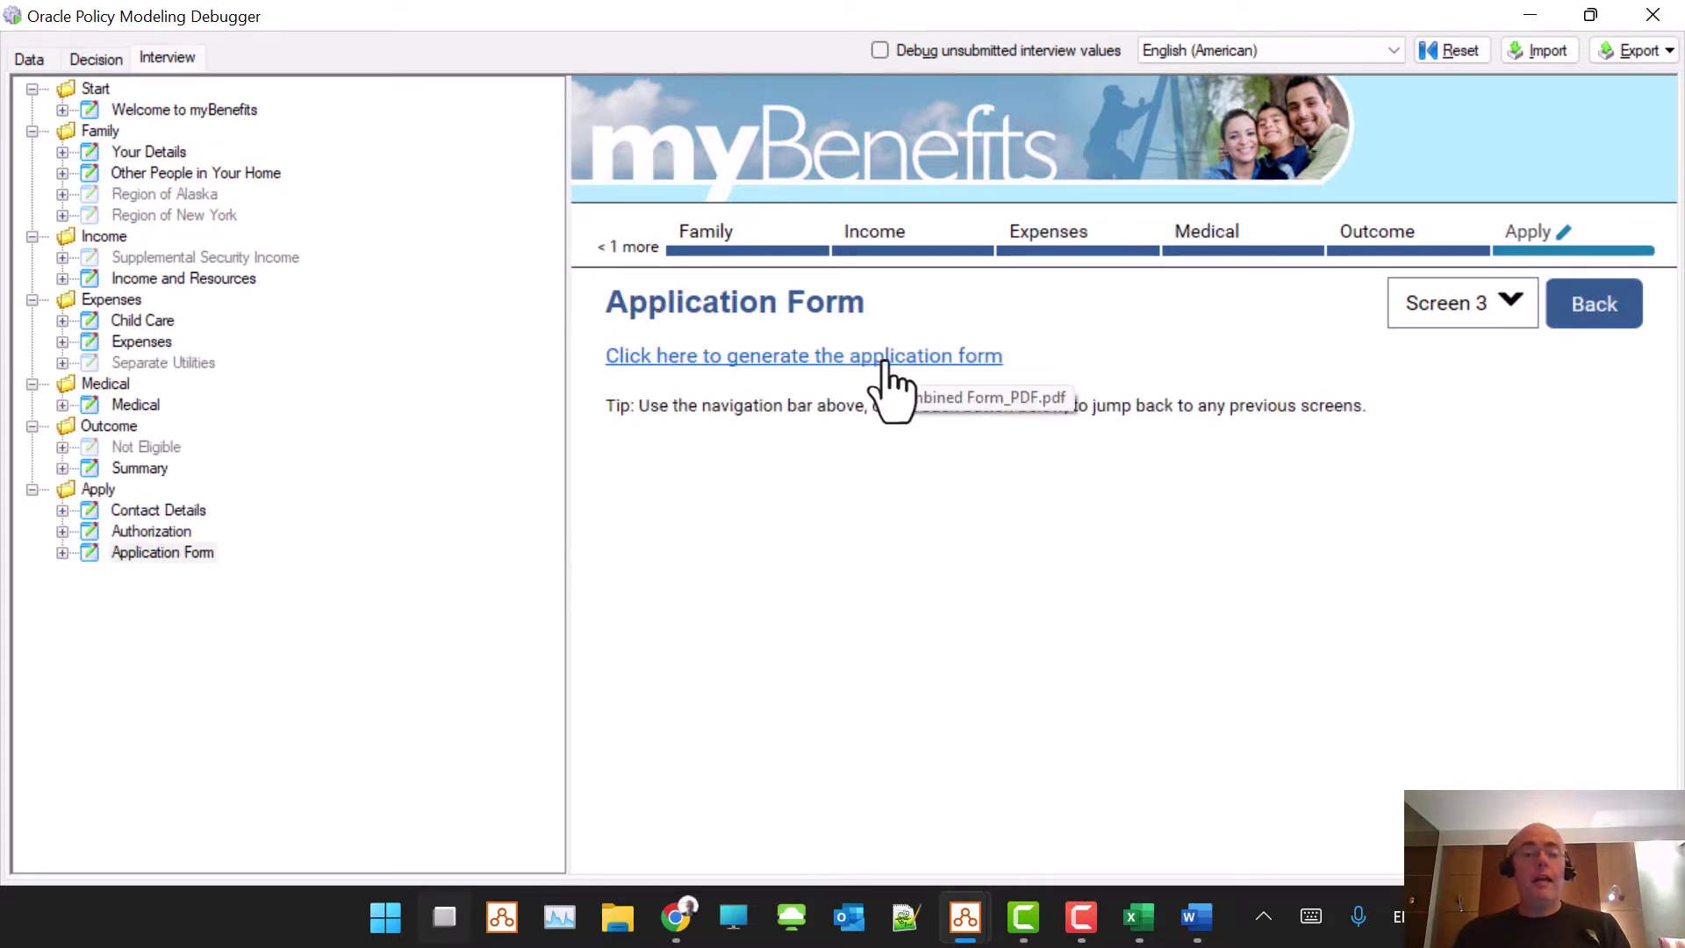
- In Policy Modeling, add a Combined Form_RTF form control to the Application Form screen and label it "RTF Template including Signature"
{"action": "key", "text": "alt+Tab"}
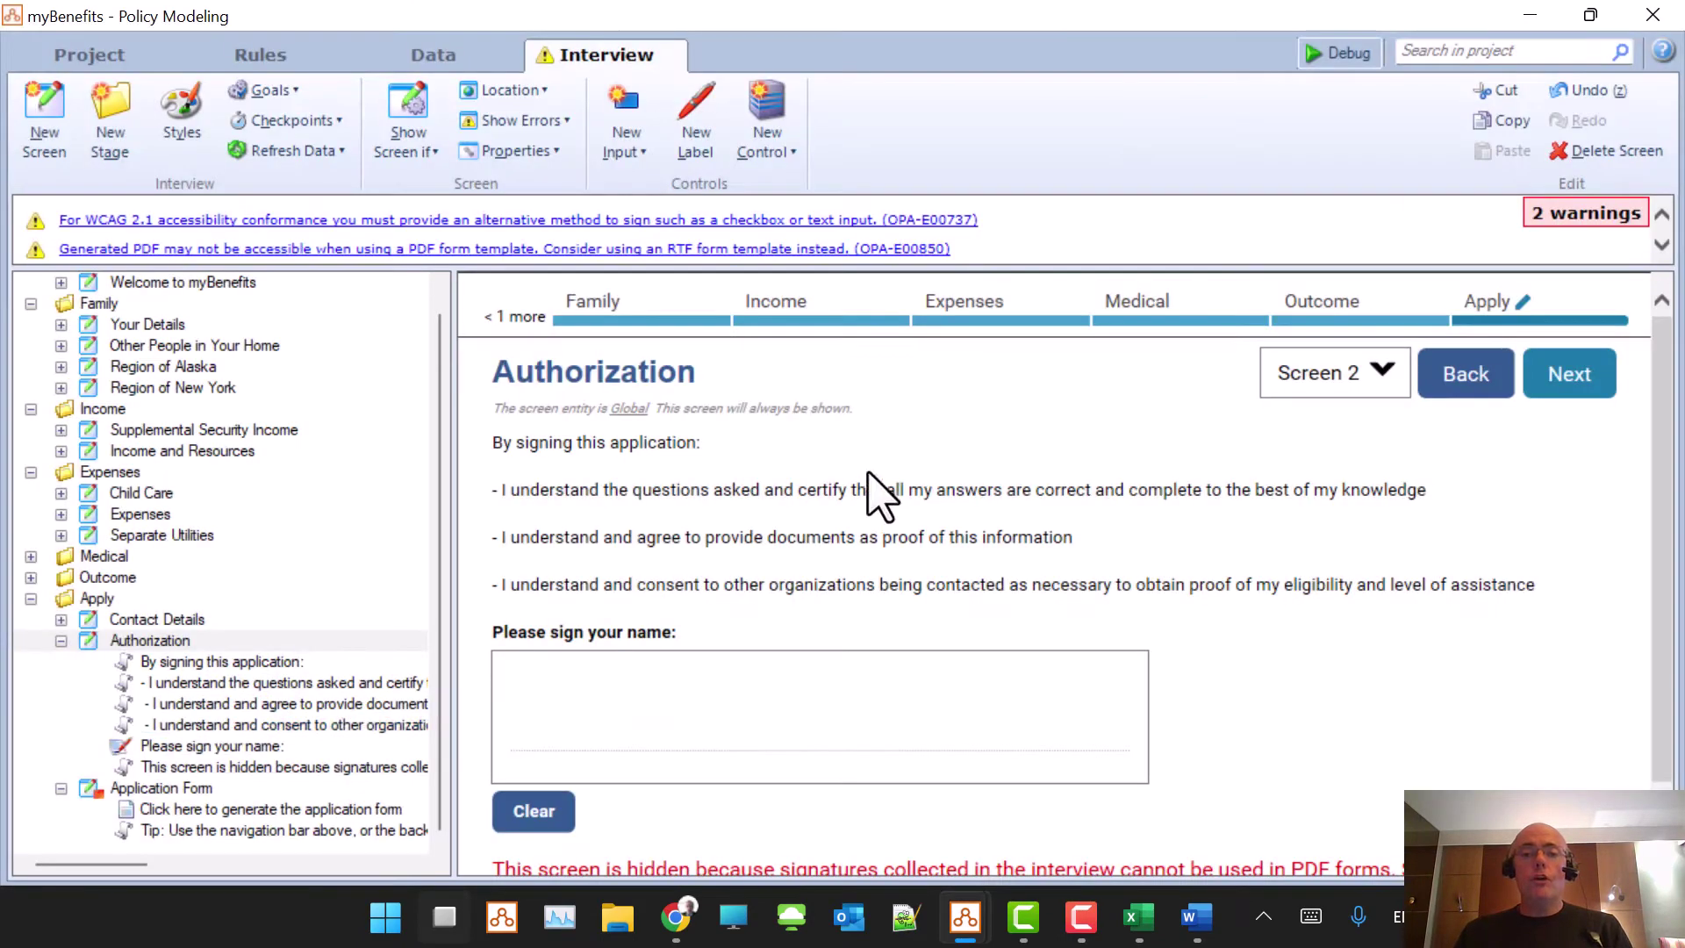
{"action": "left_click", "coordinate": [174, 789]}
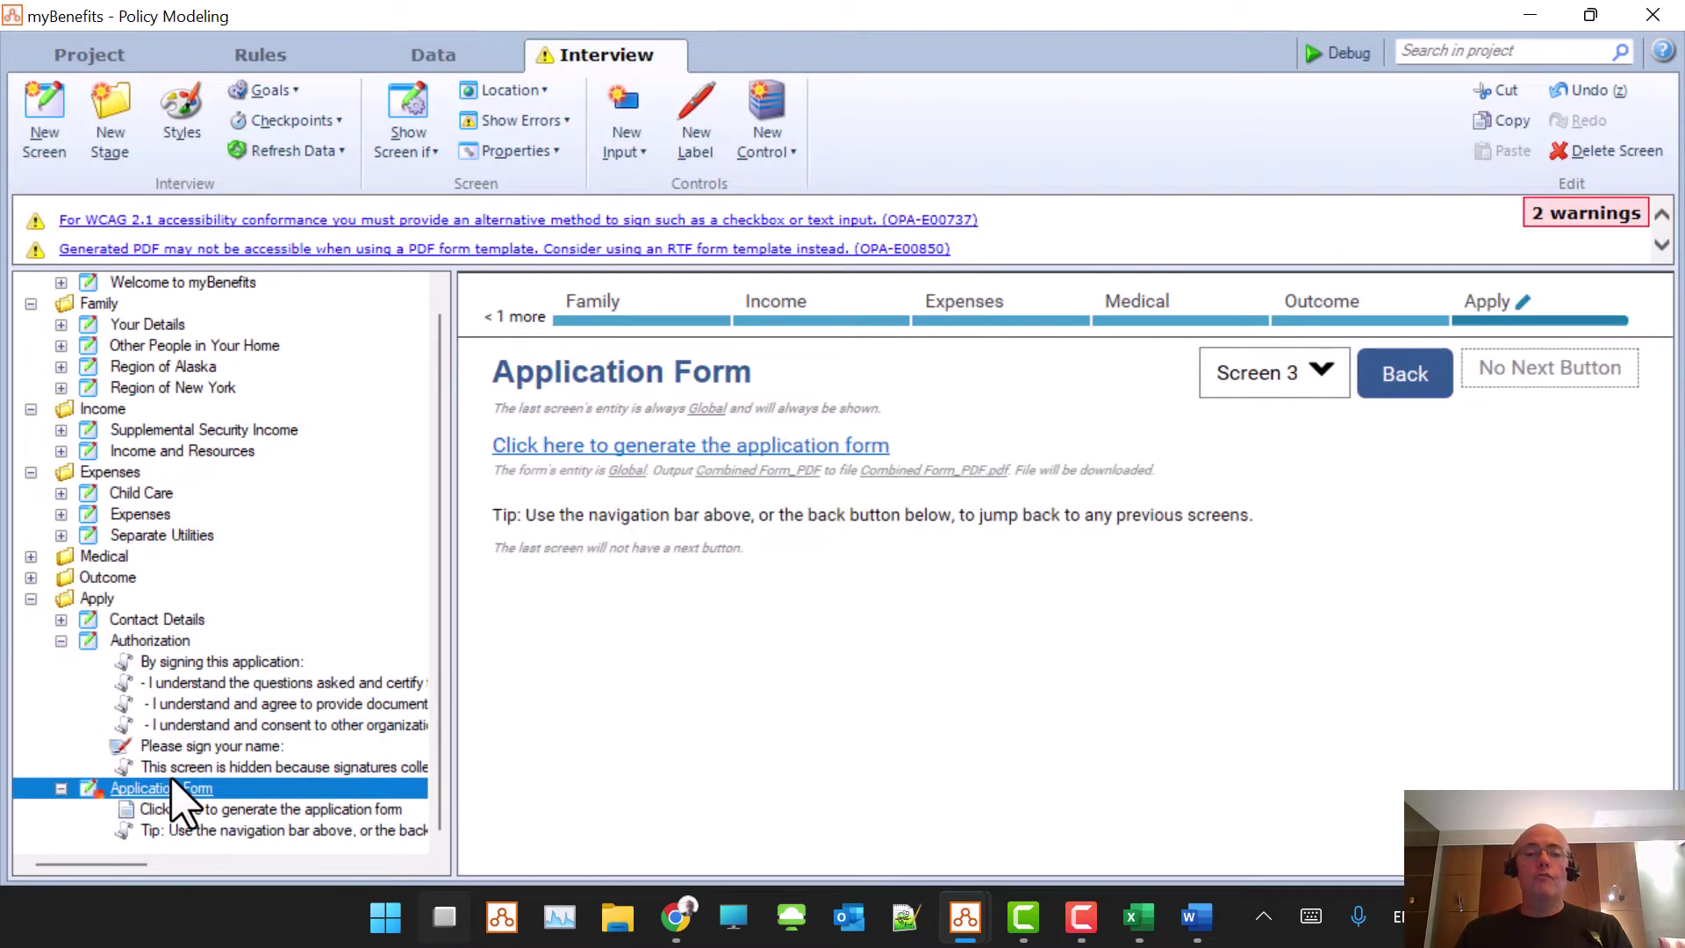
{"action": "left_click", "coordinate": [766, 132]}
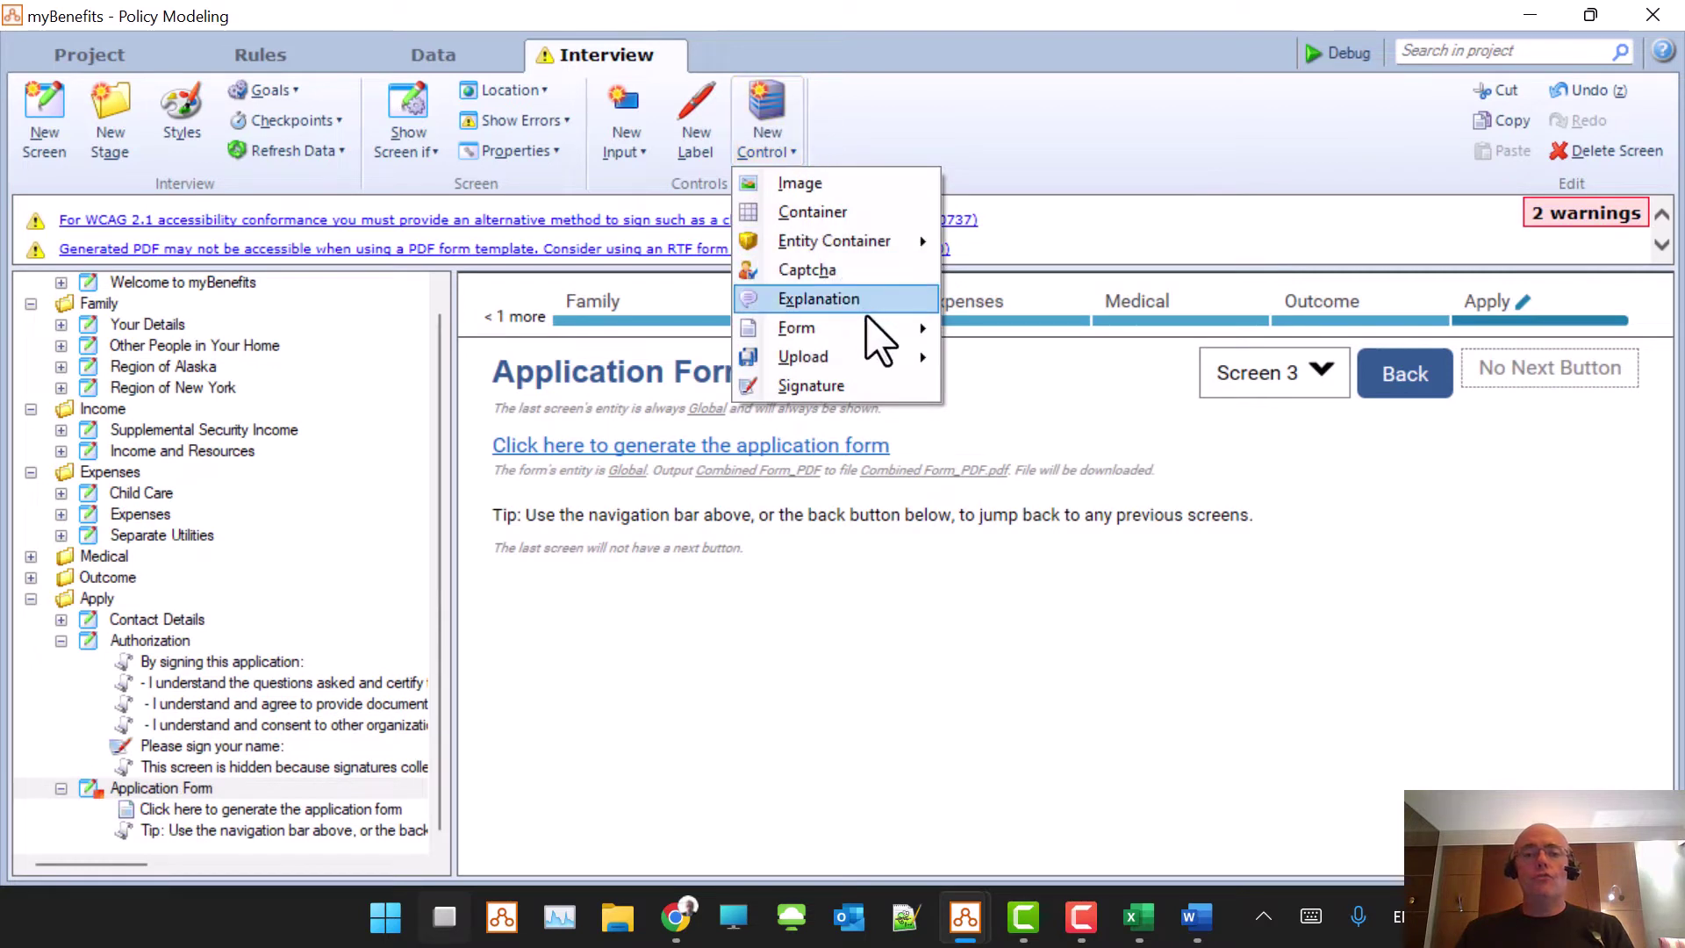
{"action": "mouse_move", "coordinate": [878, 338]}
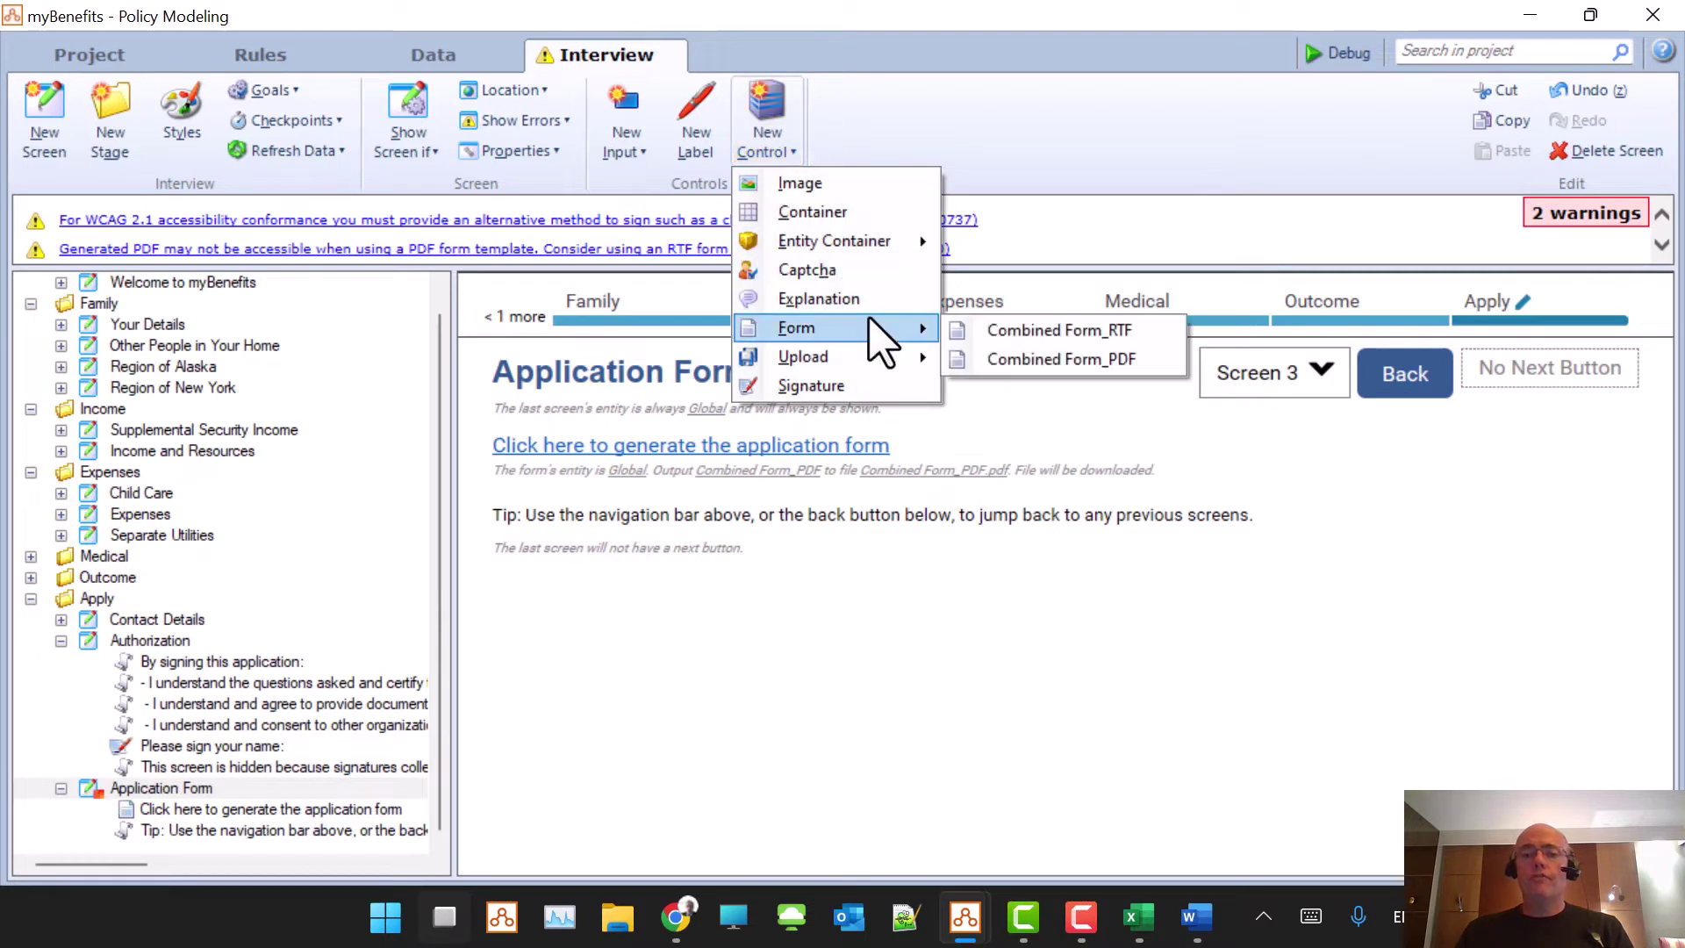
{"action": "left_click", "coordinate": [1095, 328]}
{"action": "double_click", "coordinate": [603, 444]}
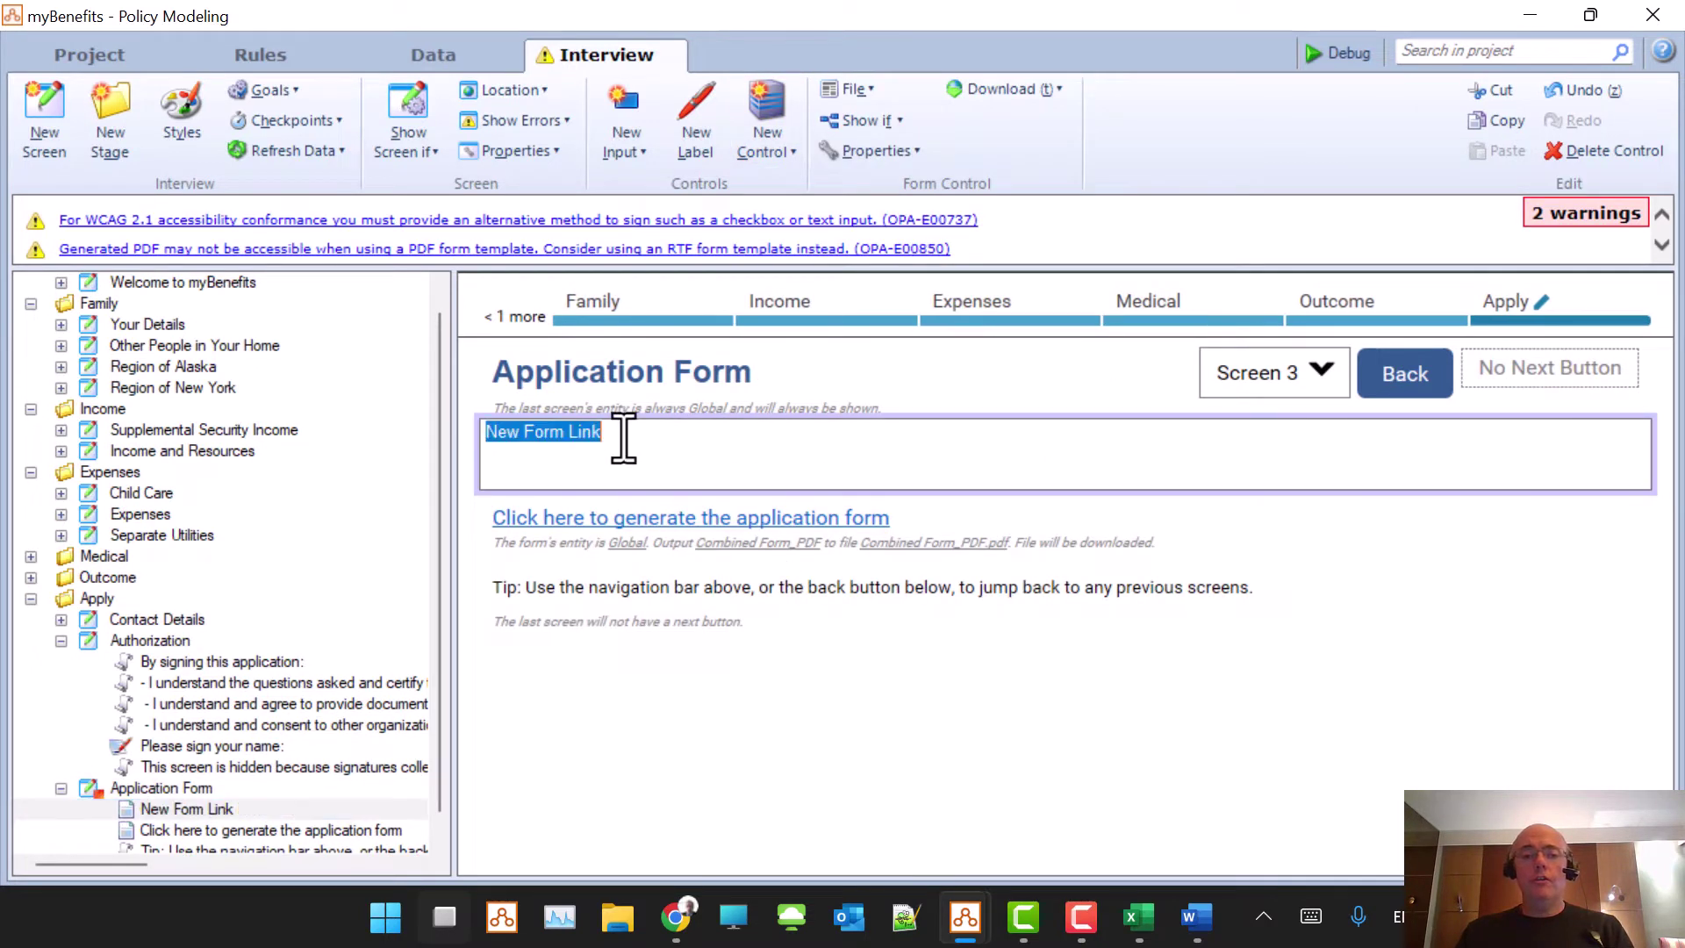
{"action": "type", "text": "RTF Template including Si"}
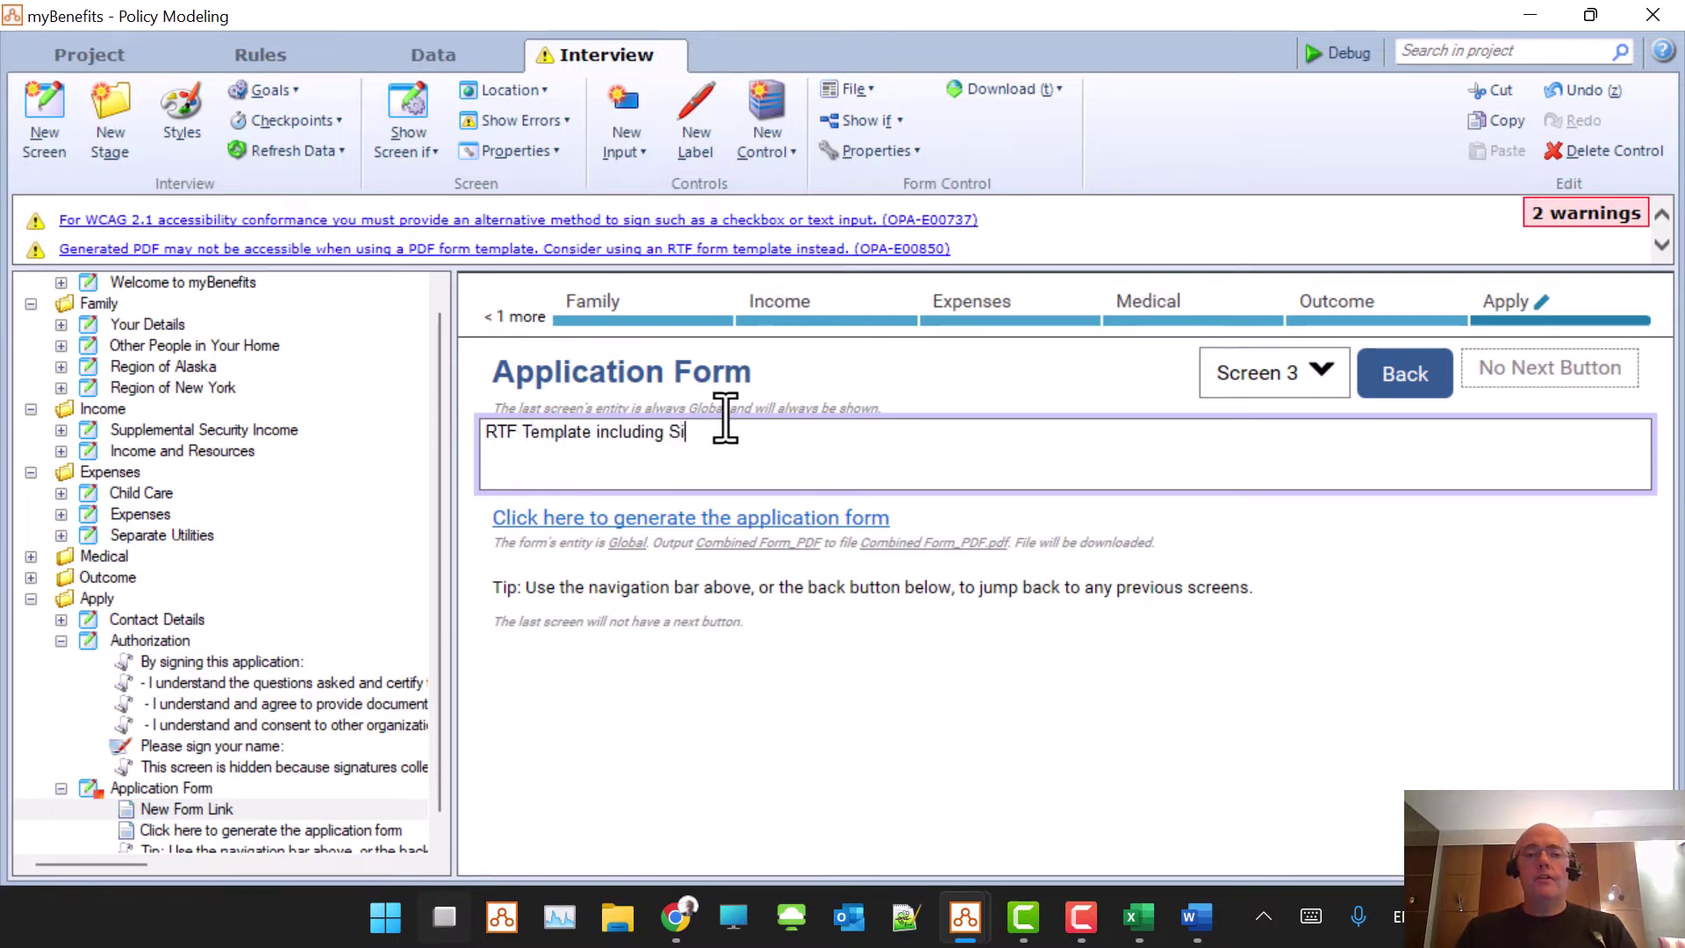
{"action": "type", "text": "gnature"}
{"action": "key", "text": "Return"}
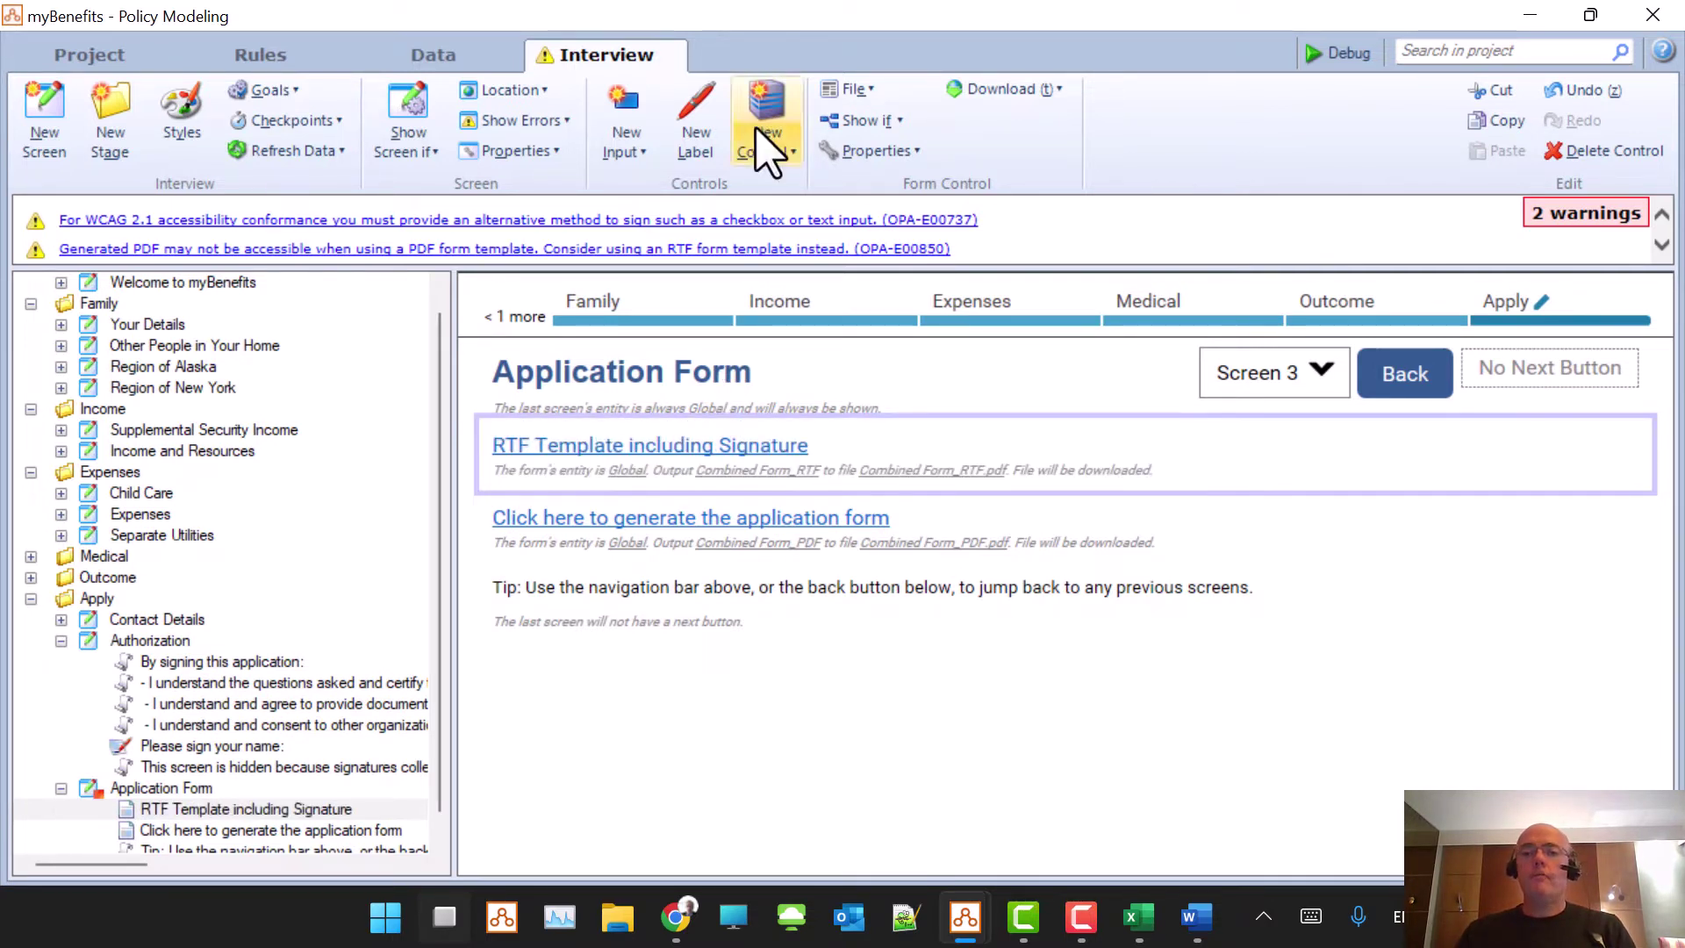
- Debug the updated interview and generate the application form from the "RTF Template including Signature" link
{"action": "left_click", "coordinate": [1331, 61]}
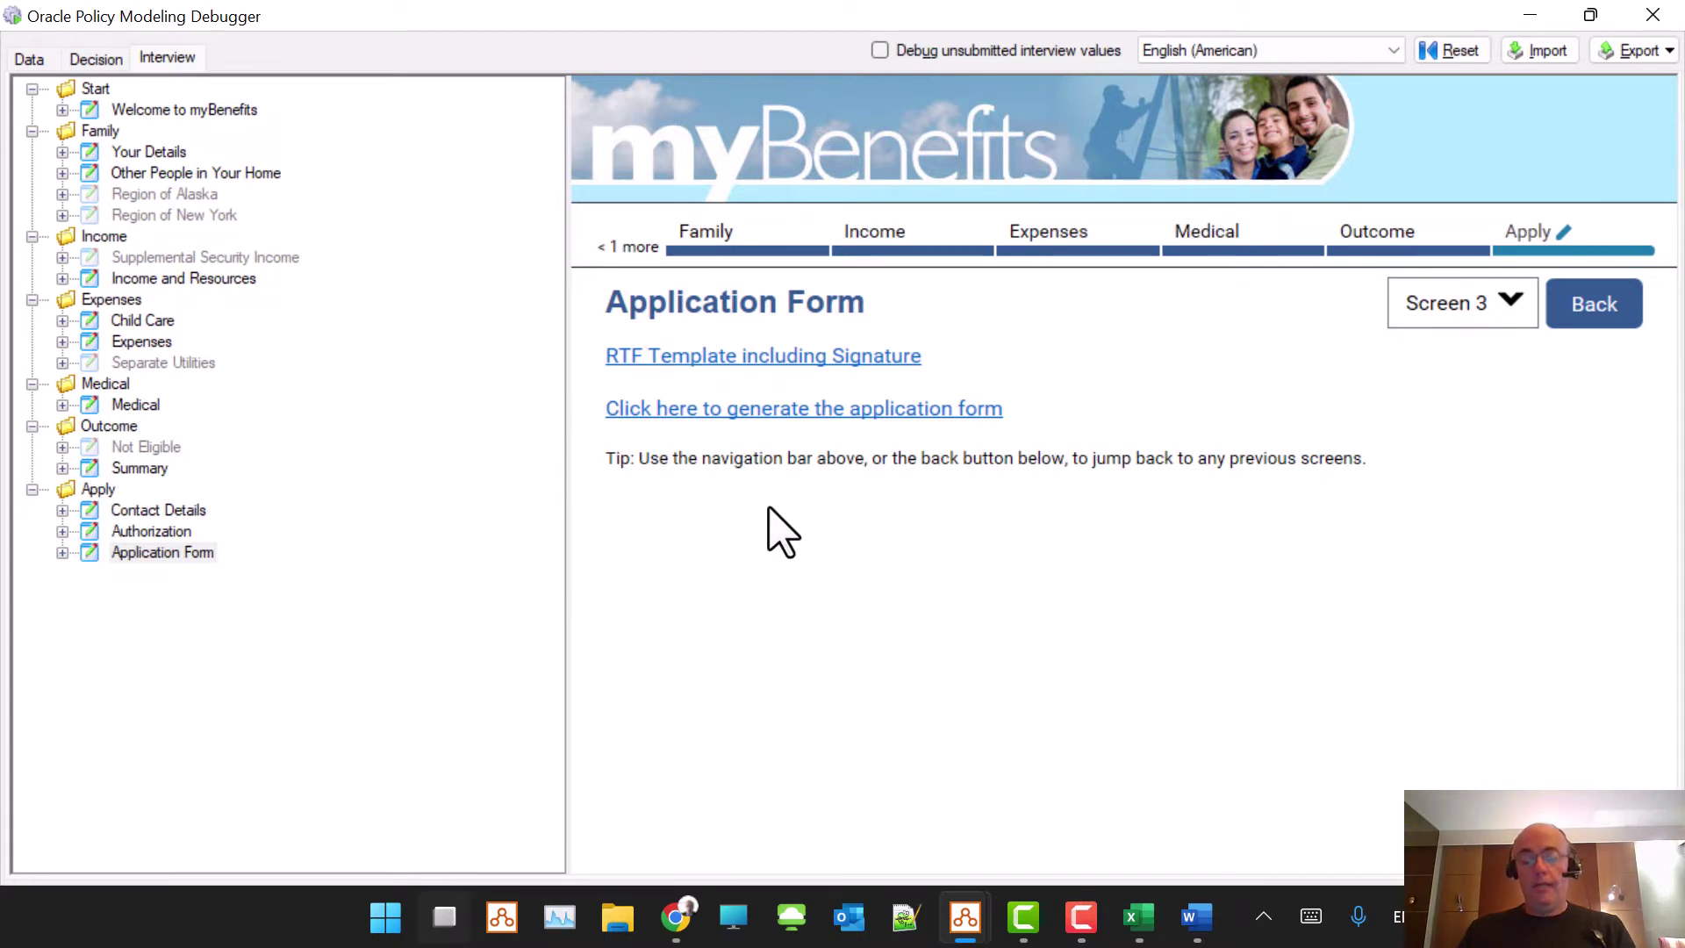
{"action": "left_click", "coordinate": [772, 355]}
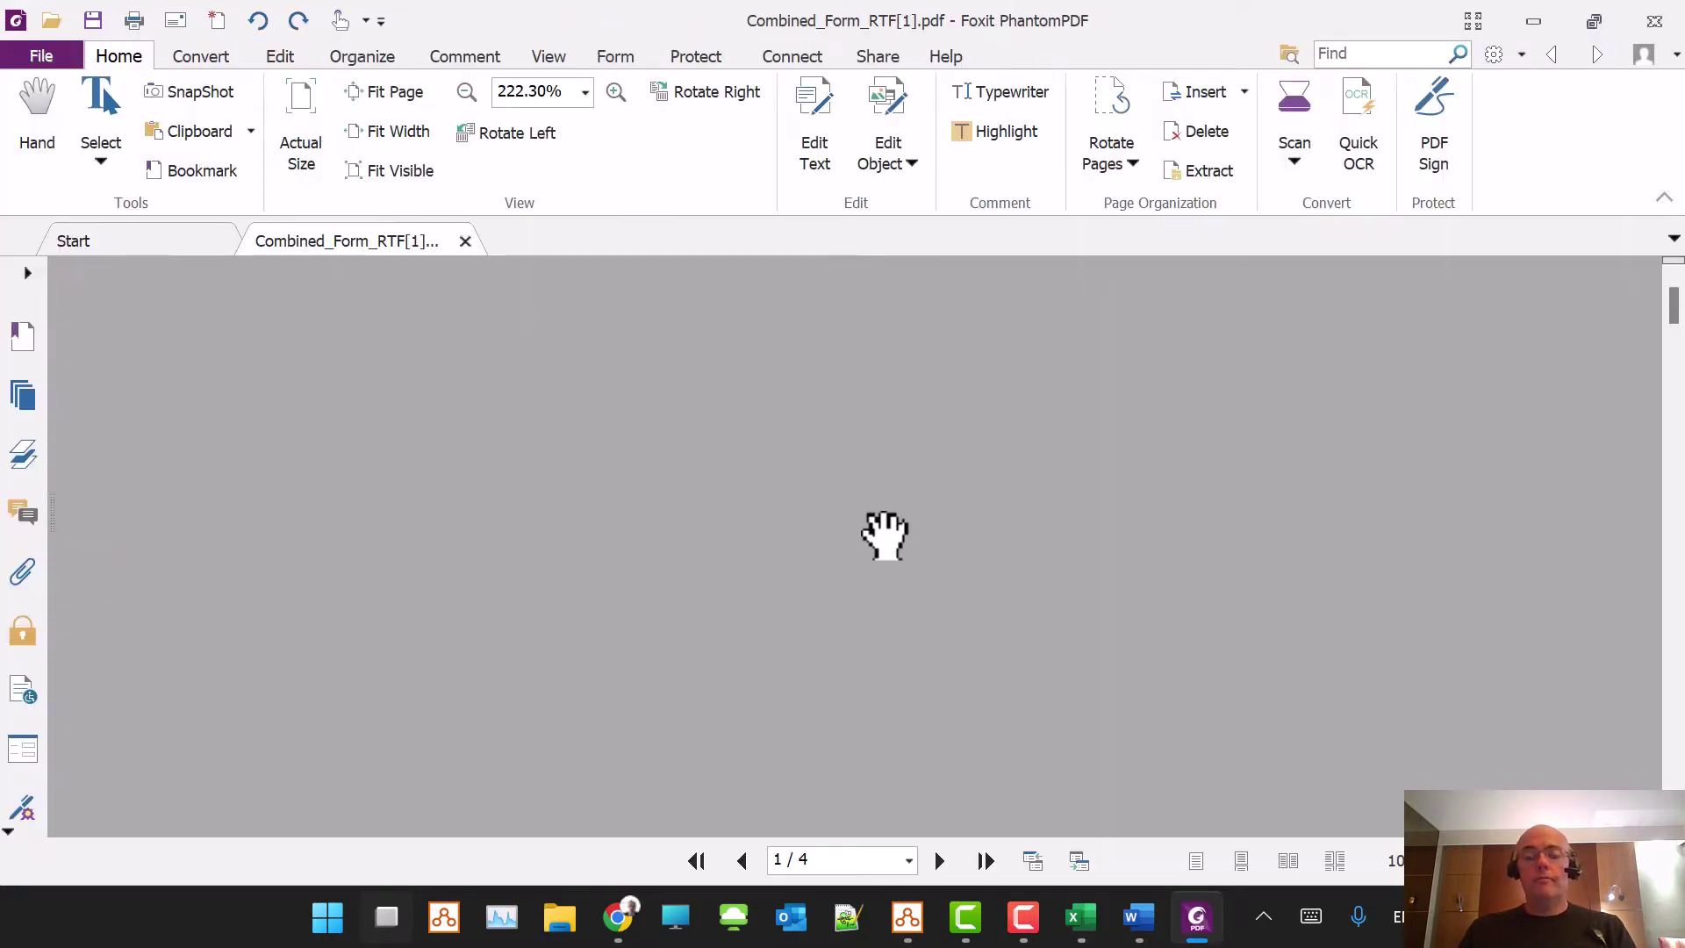
- Review the generated PDF application form from its instructions through to the signature, close it, and return to Policy Modeling
{"action": "scroll", "coordinate": [885, 527], "scroll_direction": "down", "scroll_amount": 3}
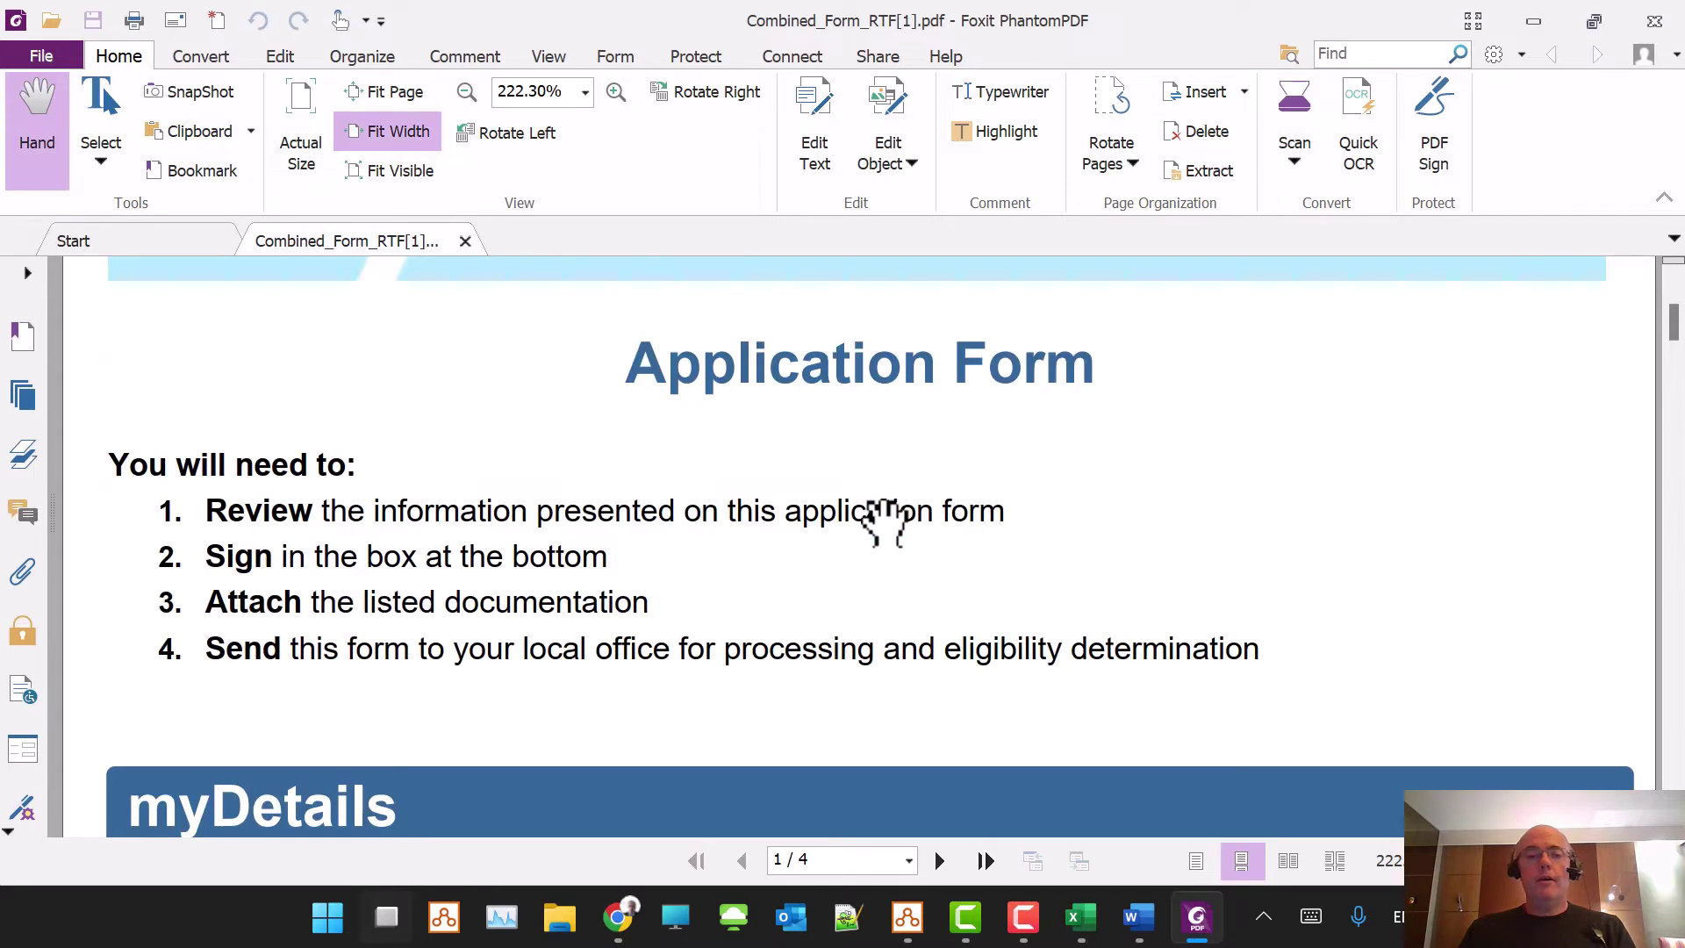
{"action": "scroll", "coordinate": [886, 518], "scroll_direction": "down", "scroll_amount": 15}
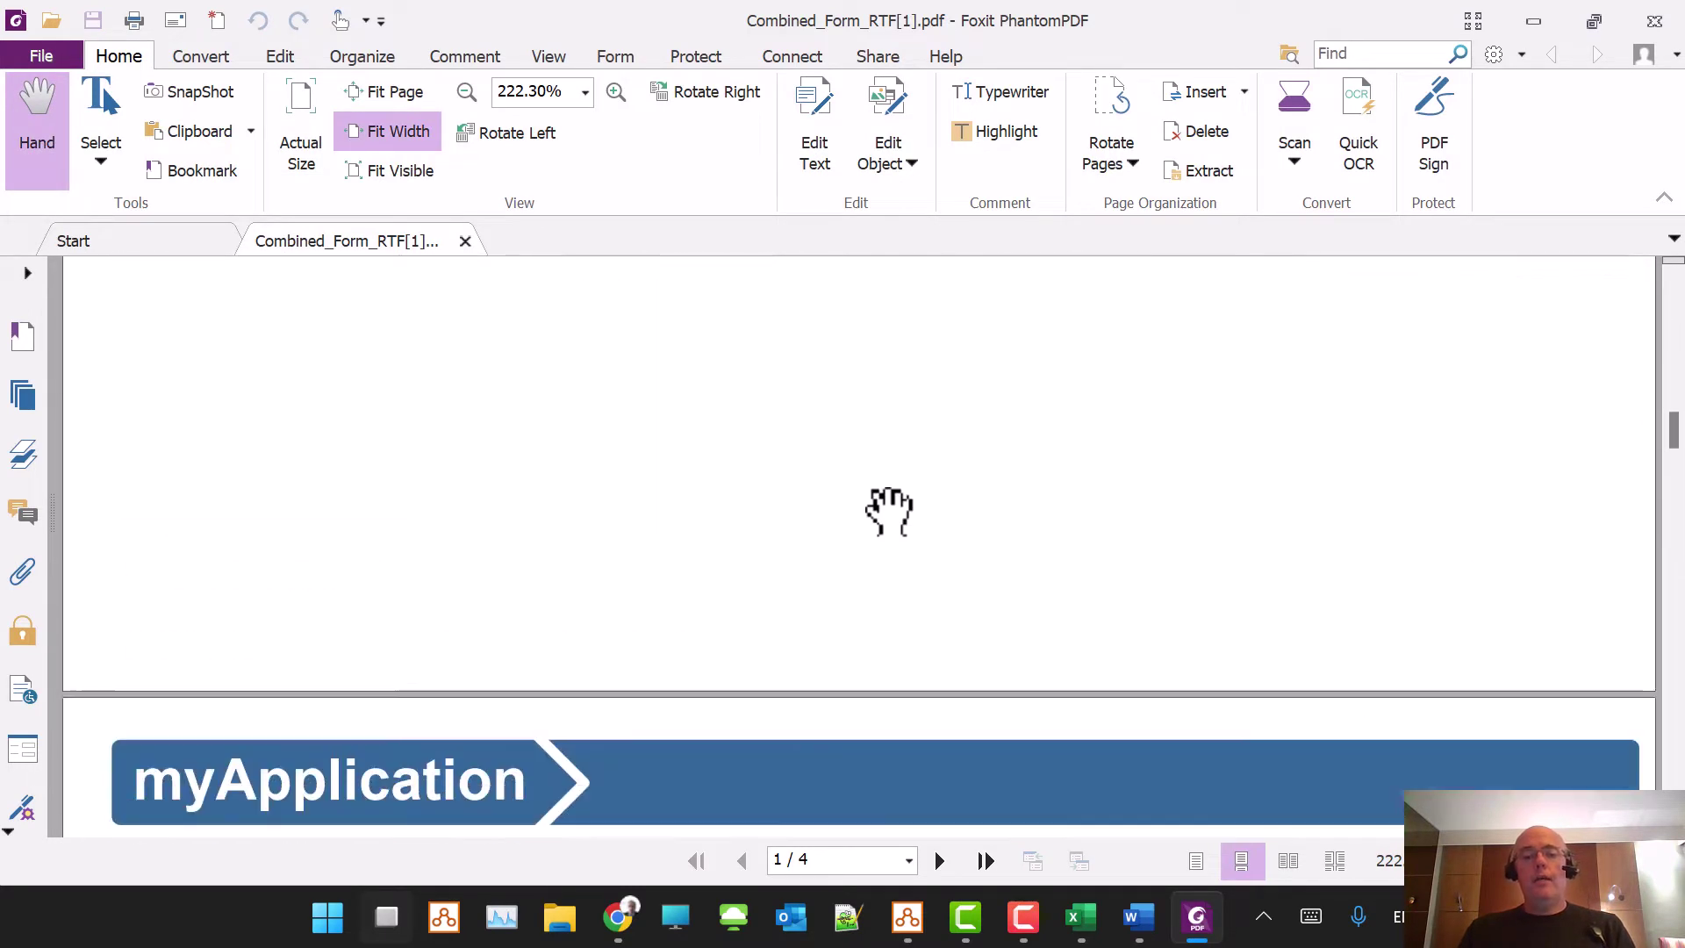
{"action": "scroll", "coordinate": [889, 512], "scroll_direction": "down", "scroll_amount": 13}
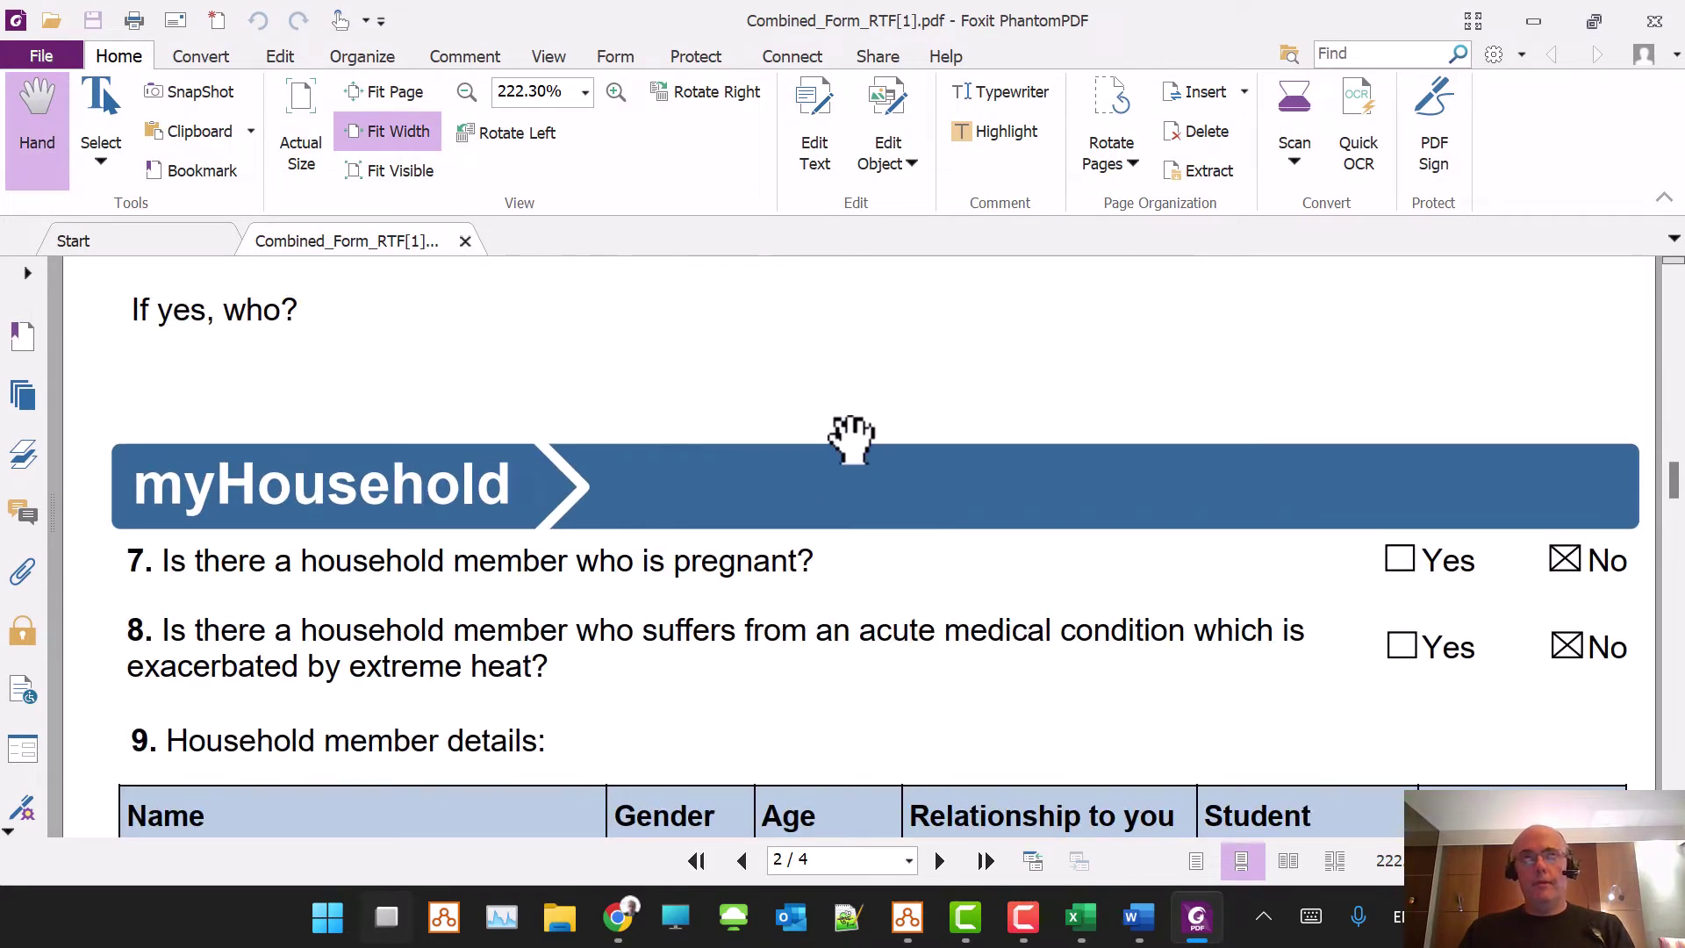
{"action": "scroll", "coordinate": [887, 474], "scroll_direction": "down", "scroll_amount": 6}
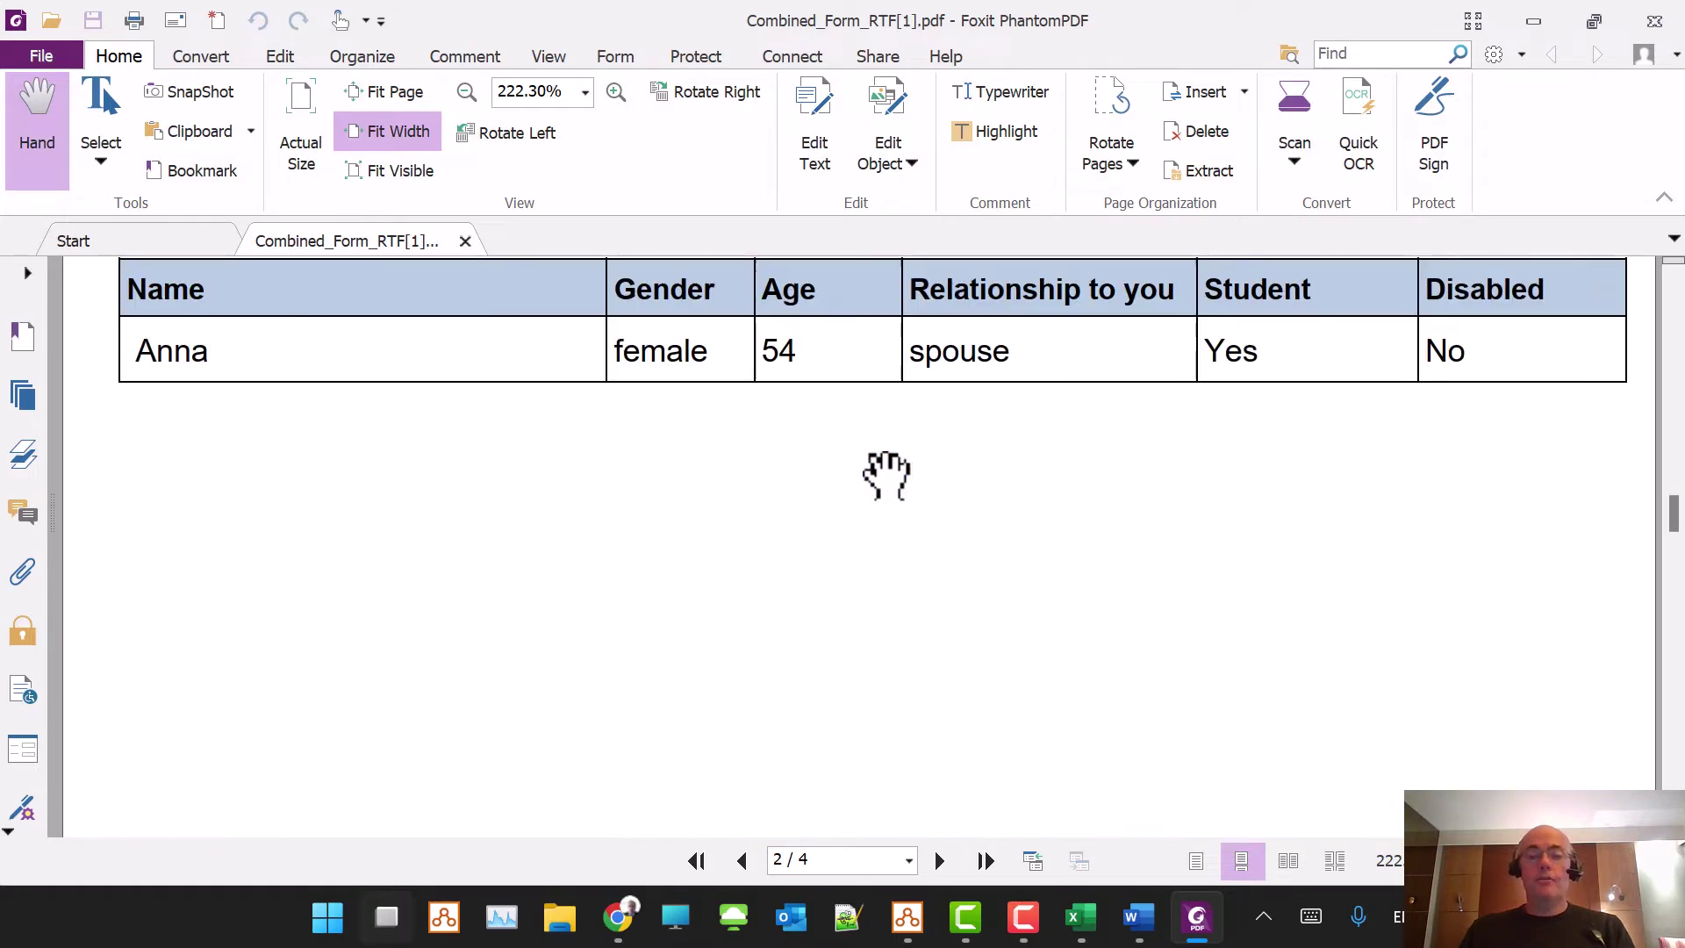
{"action": "scroll", "coordinate": [886, 475], "scroll_direction": "down", "scroll_amount": 12}
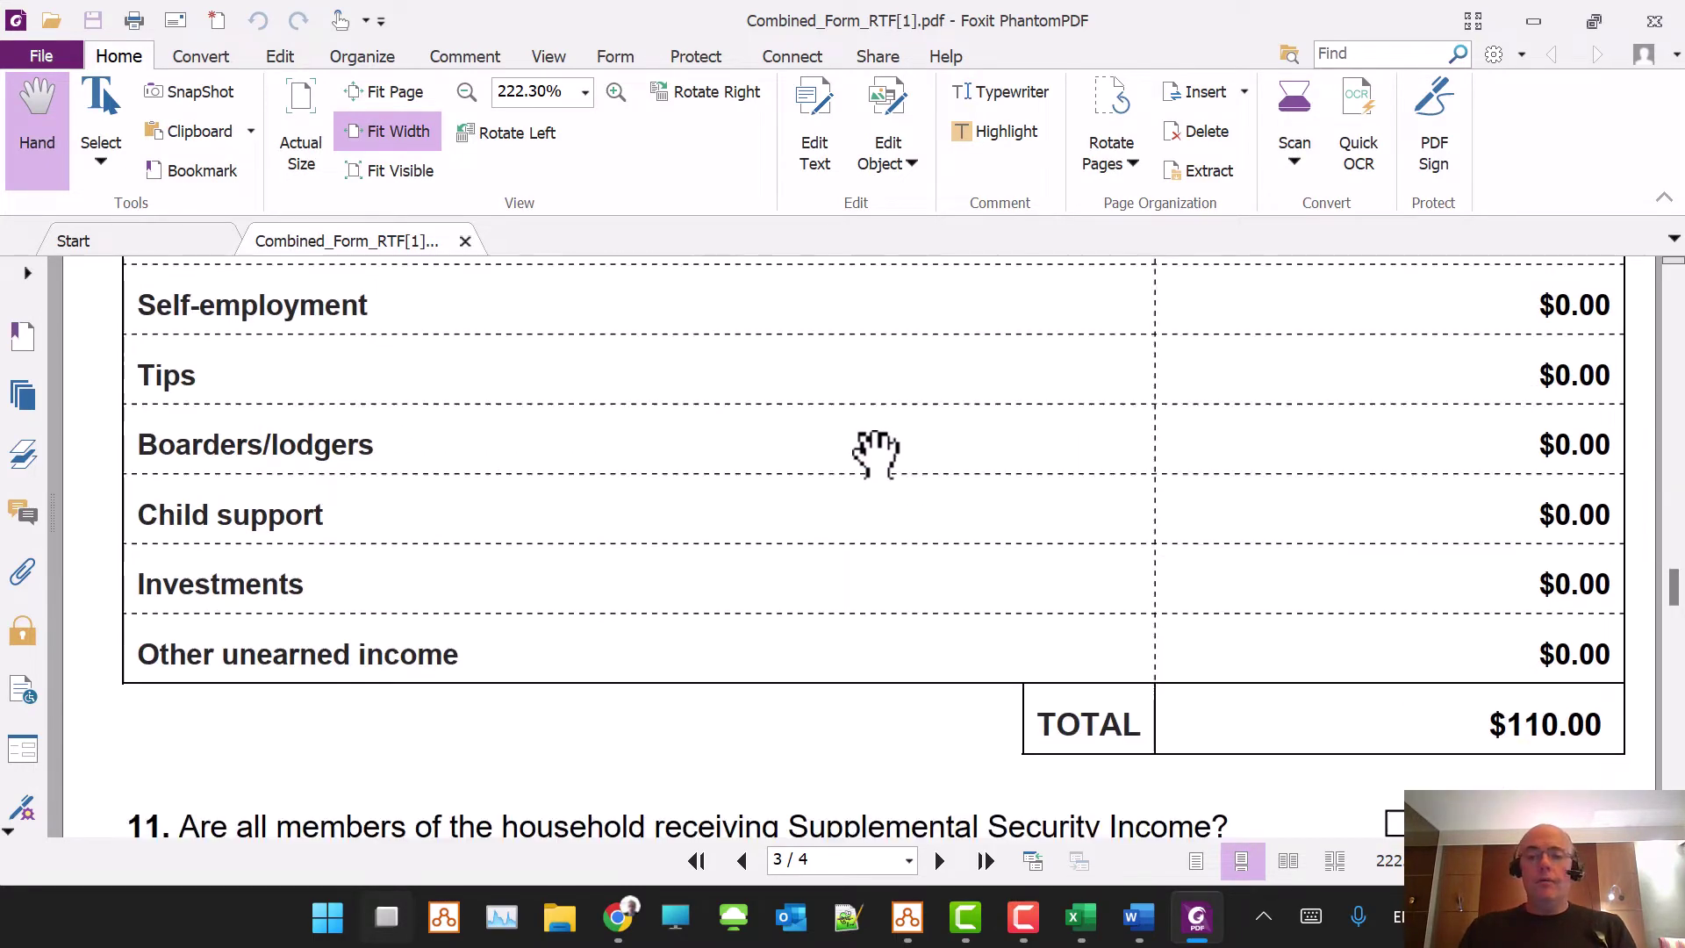
{"action": "scroll", "coordinate": [876, 453], "scroll_direction": "down", "scroll_amount": 7}
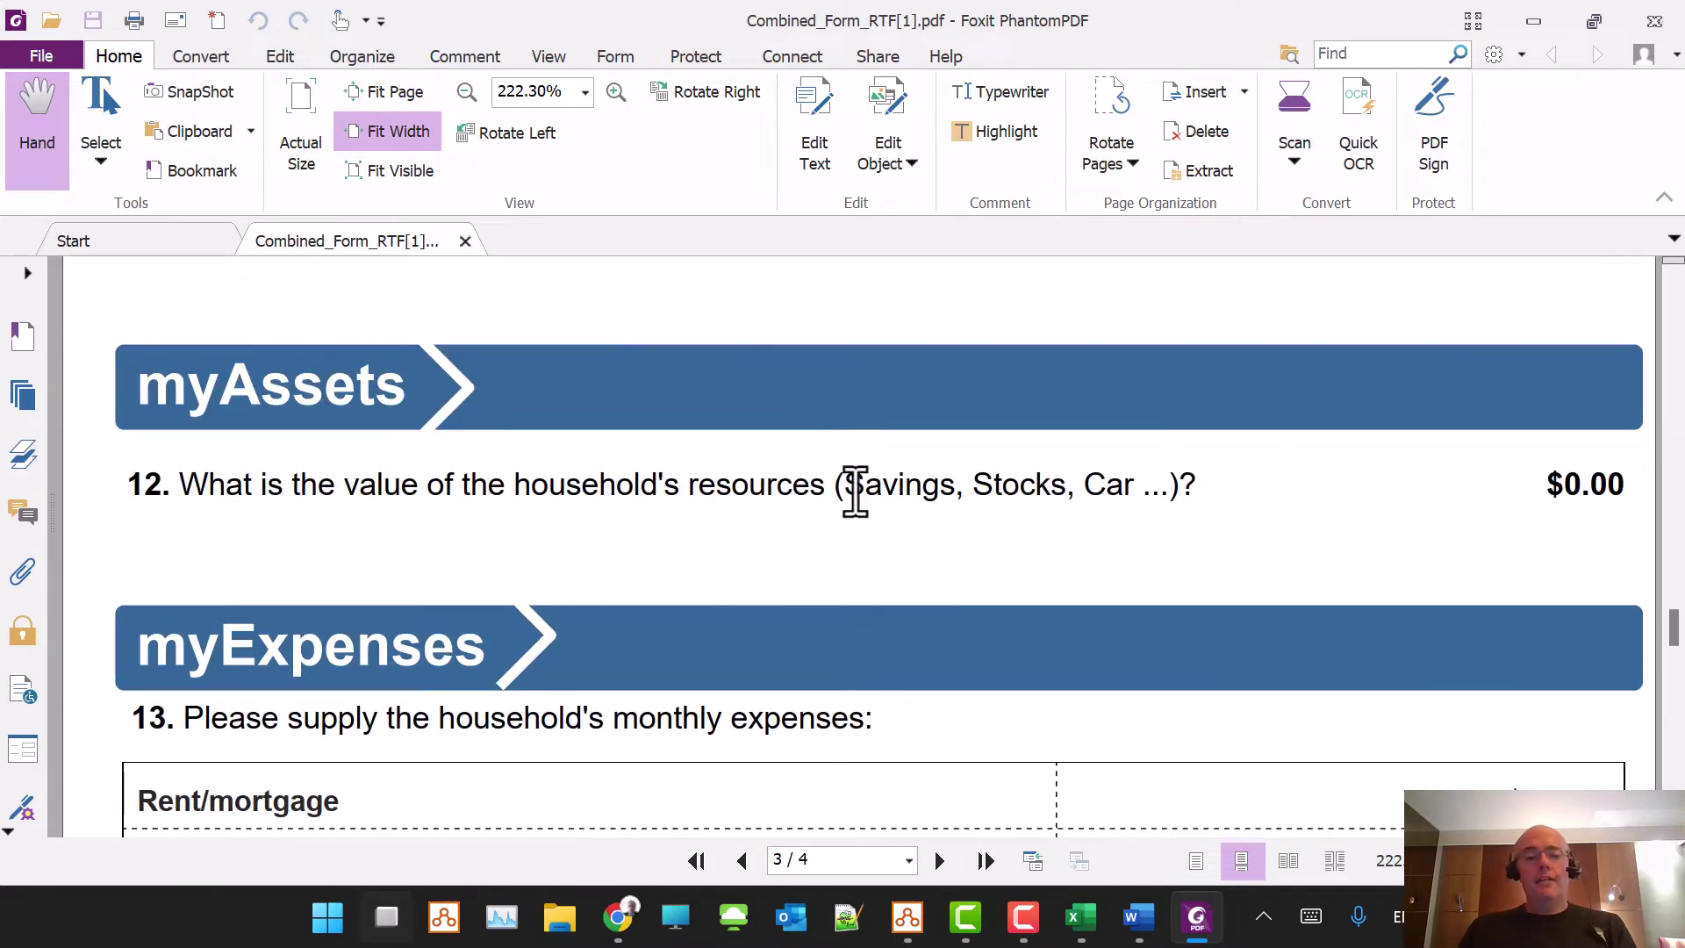
{"action": "scroll", "coordinate": [856, 492], "scroll_direction": "up", "scroll_amount": 18}
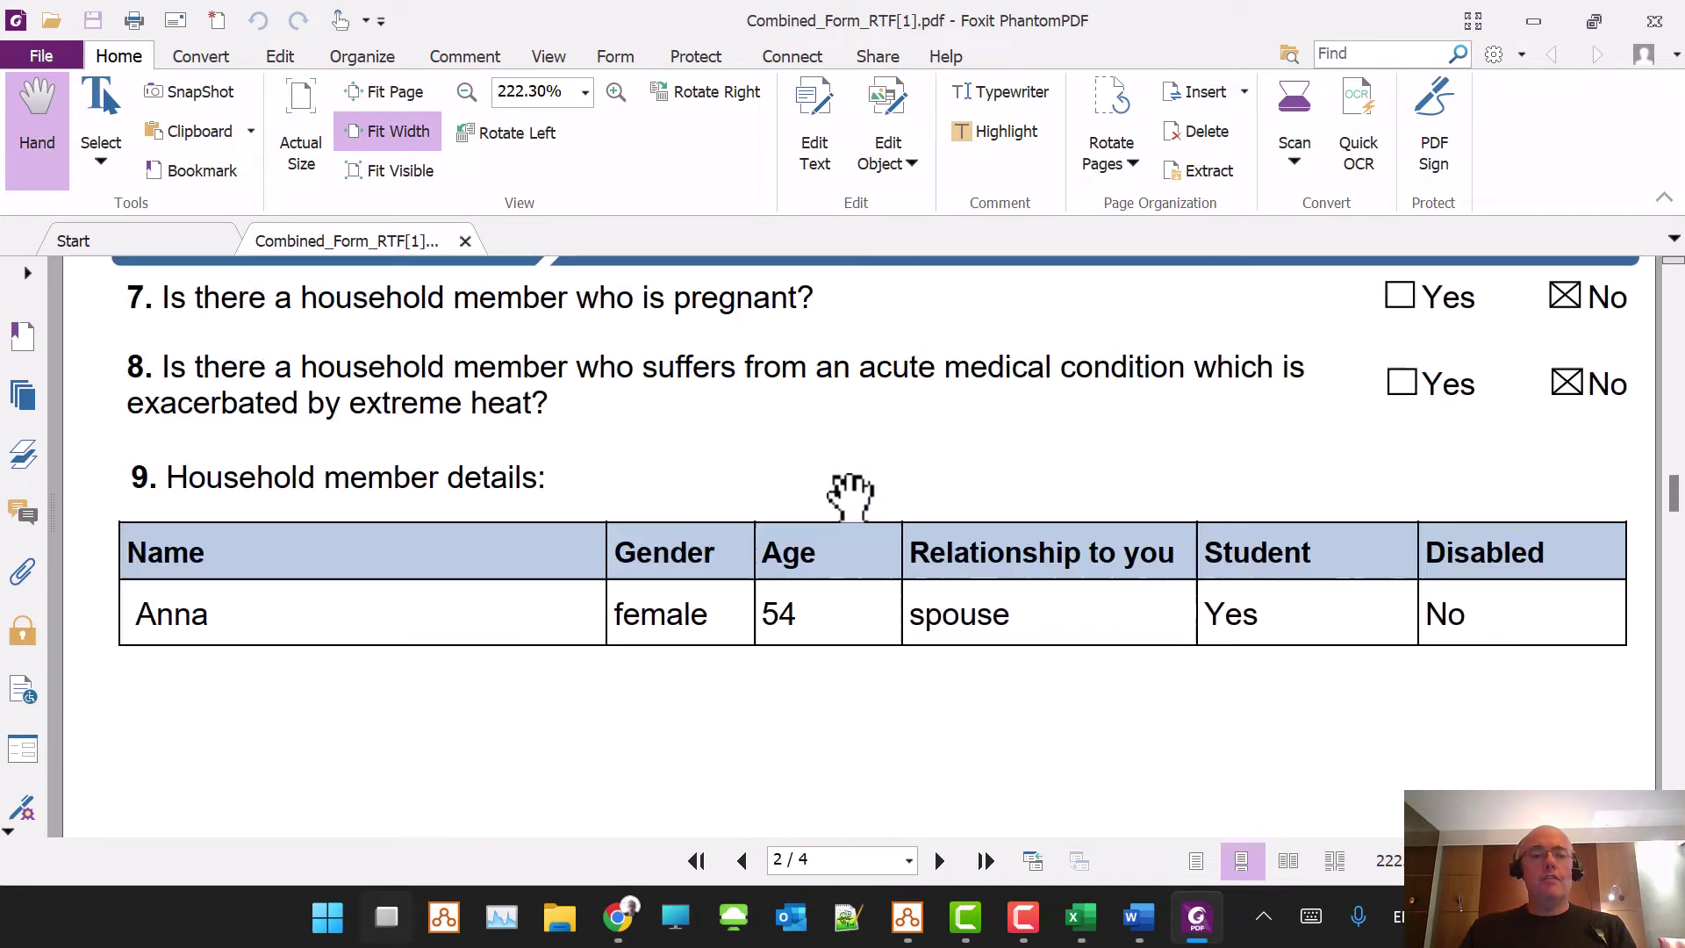
{"action": "scroll", "coordinate": [851, 494], "scroll_direction": "down", "scroll_amount": 8}
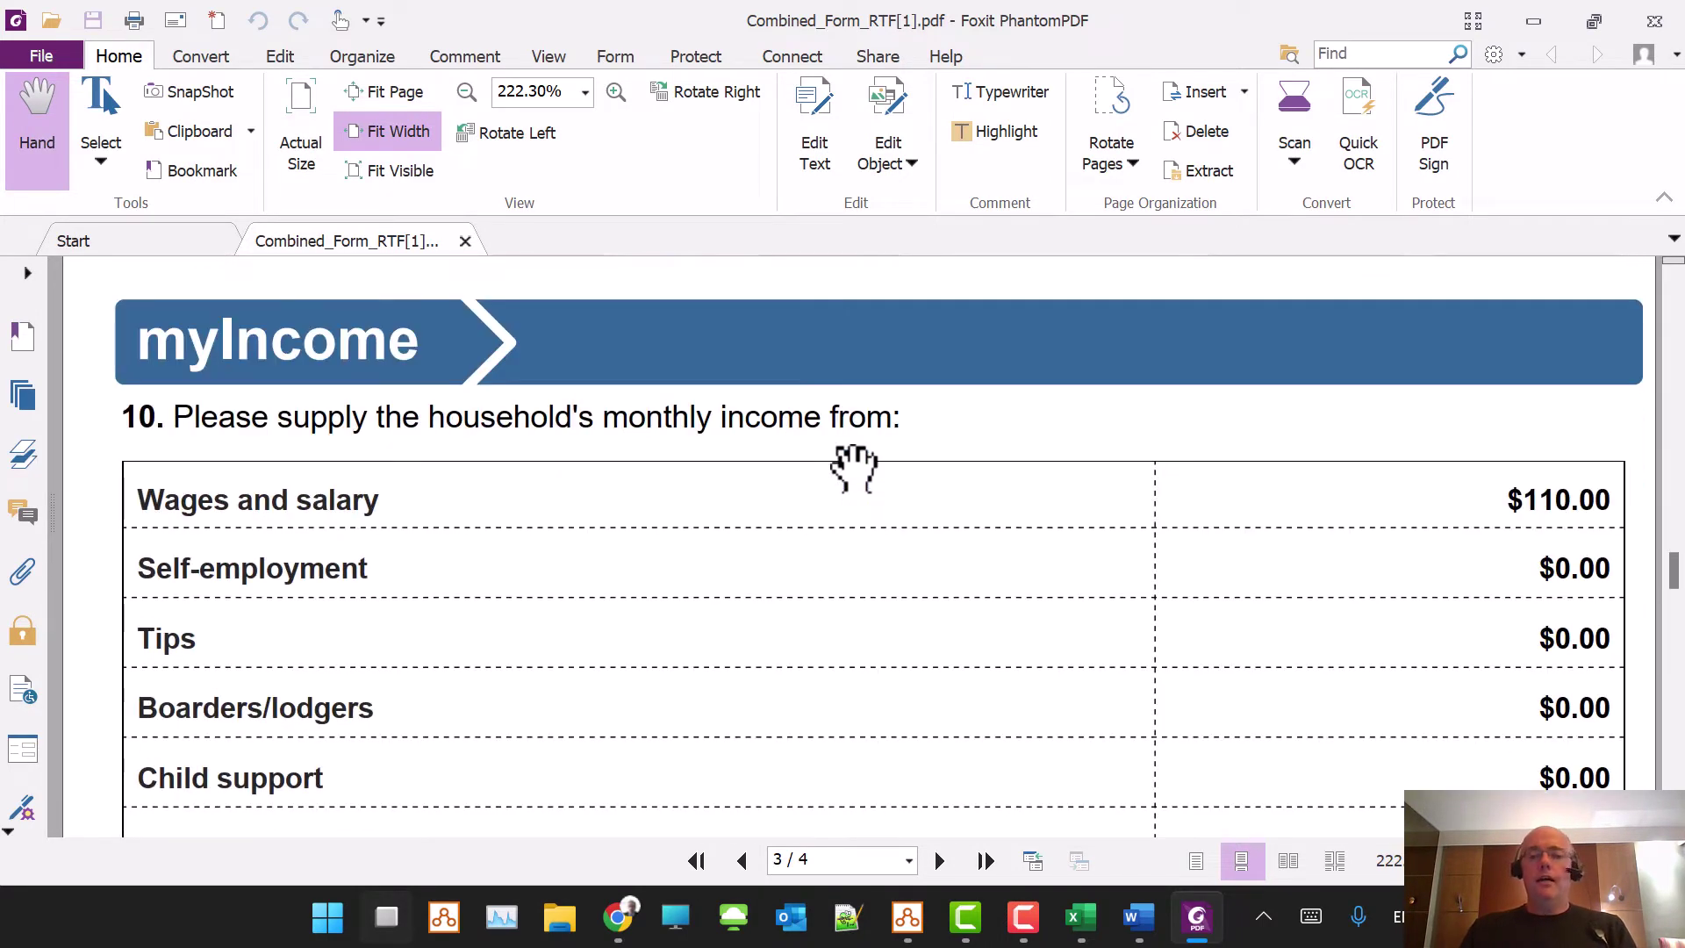
{"action": "scroll", "coordinate": [855, 457], "scroll_direction": "down", "scroll_amount": 8}
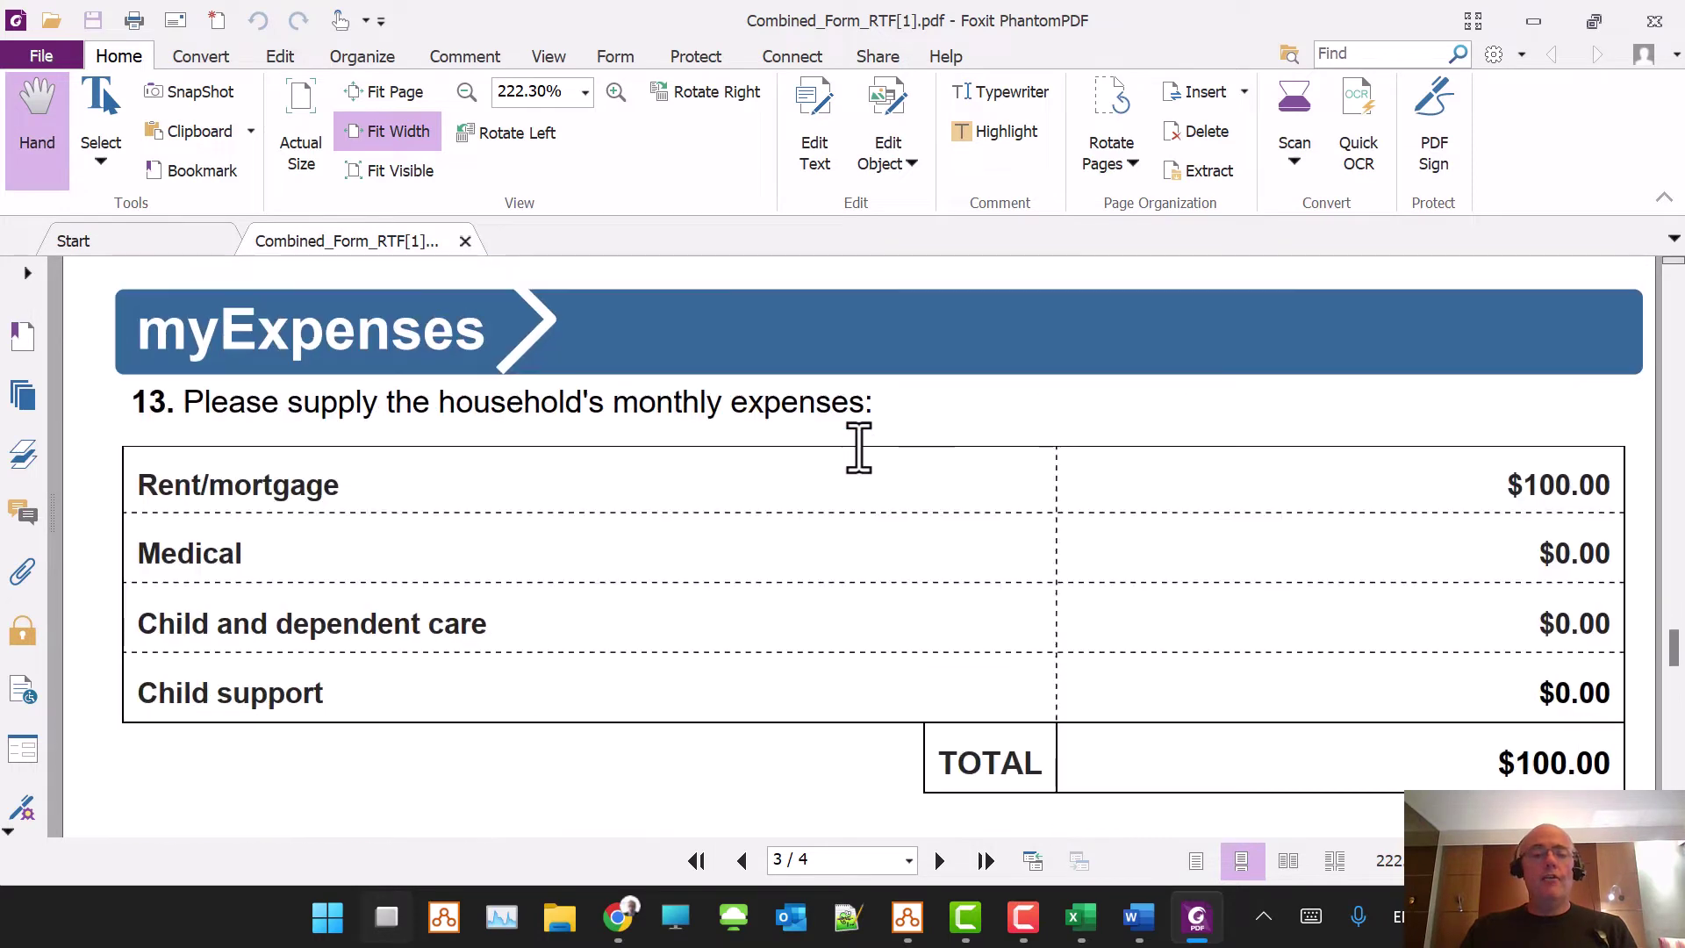
{"action": "scroll", "coordinate": [858, 448], "scroll_direction": "down", "scroll_amount": 10}
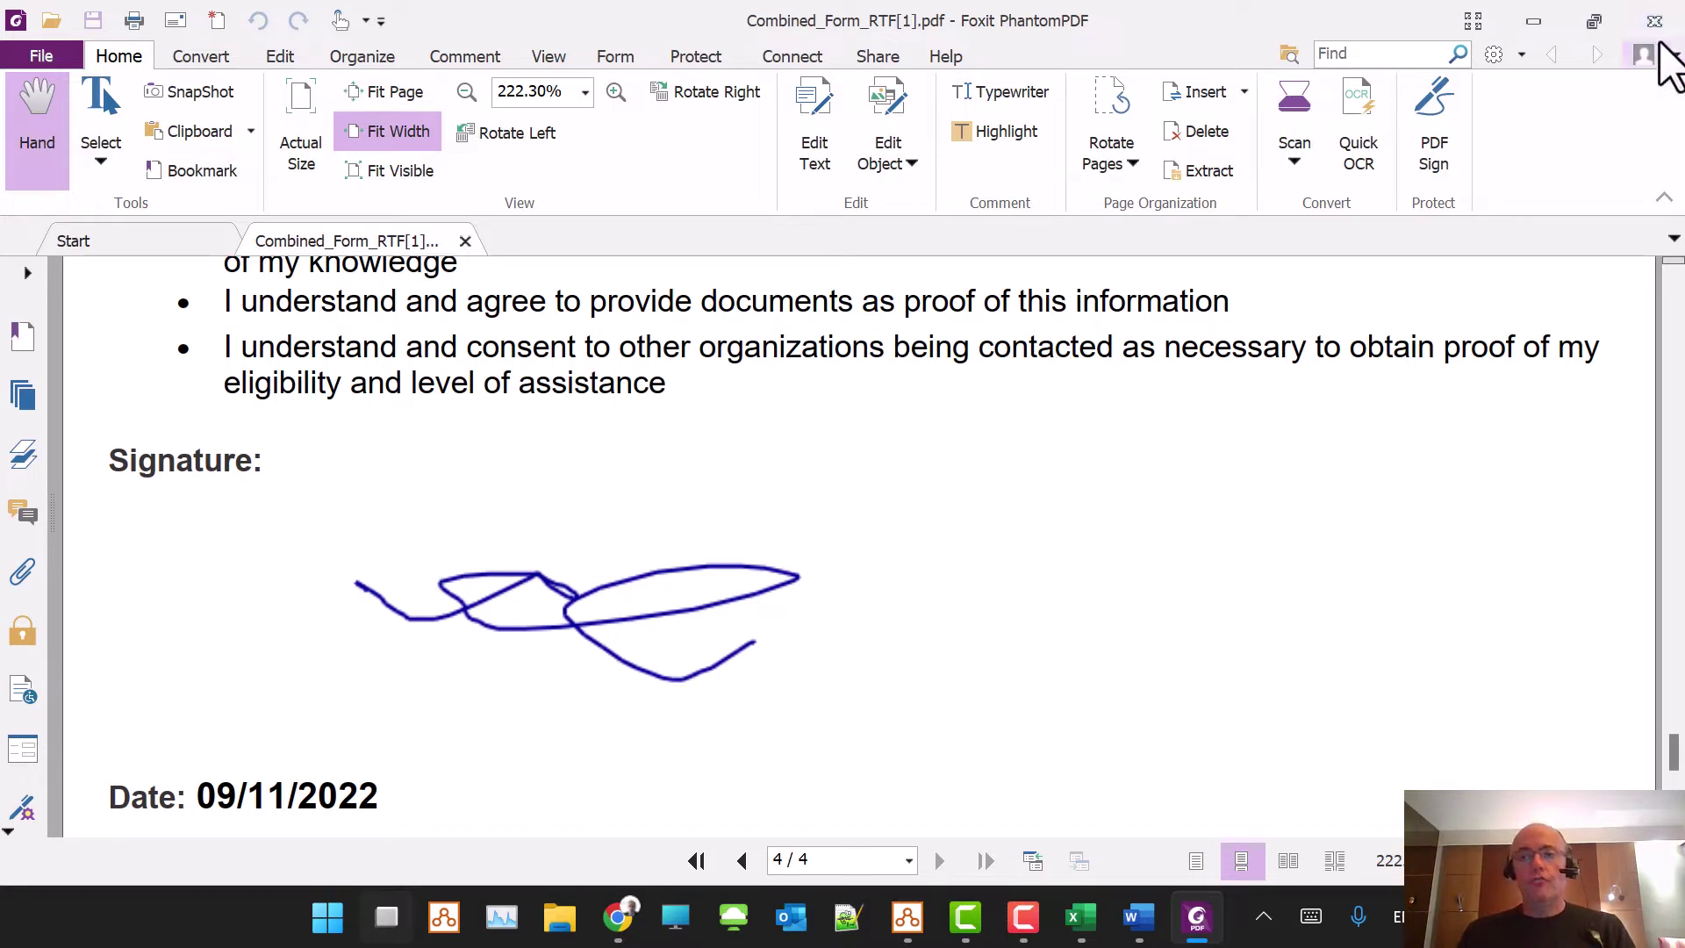
{"action": "left_click", "coordinate": [1655, 21]}
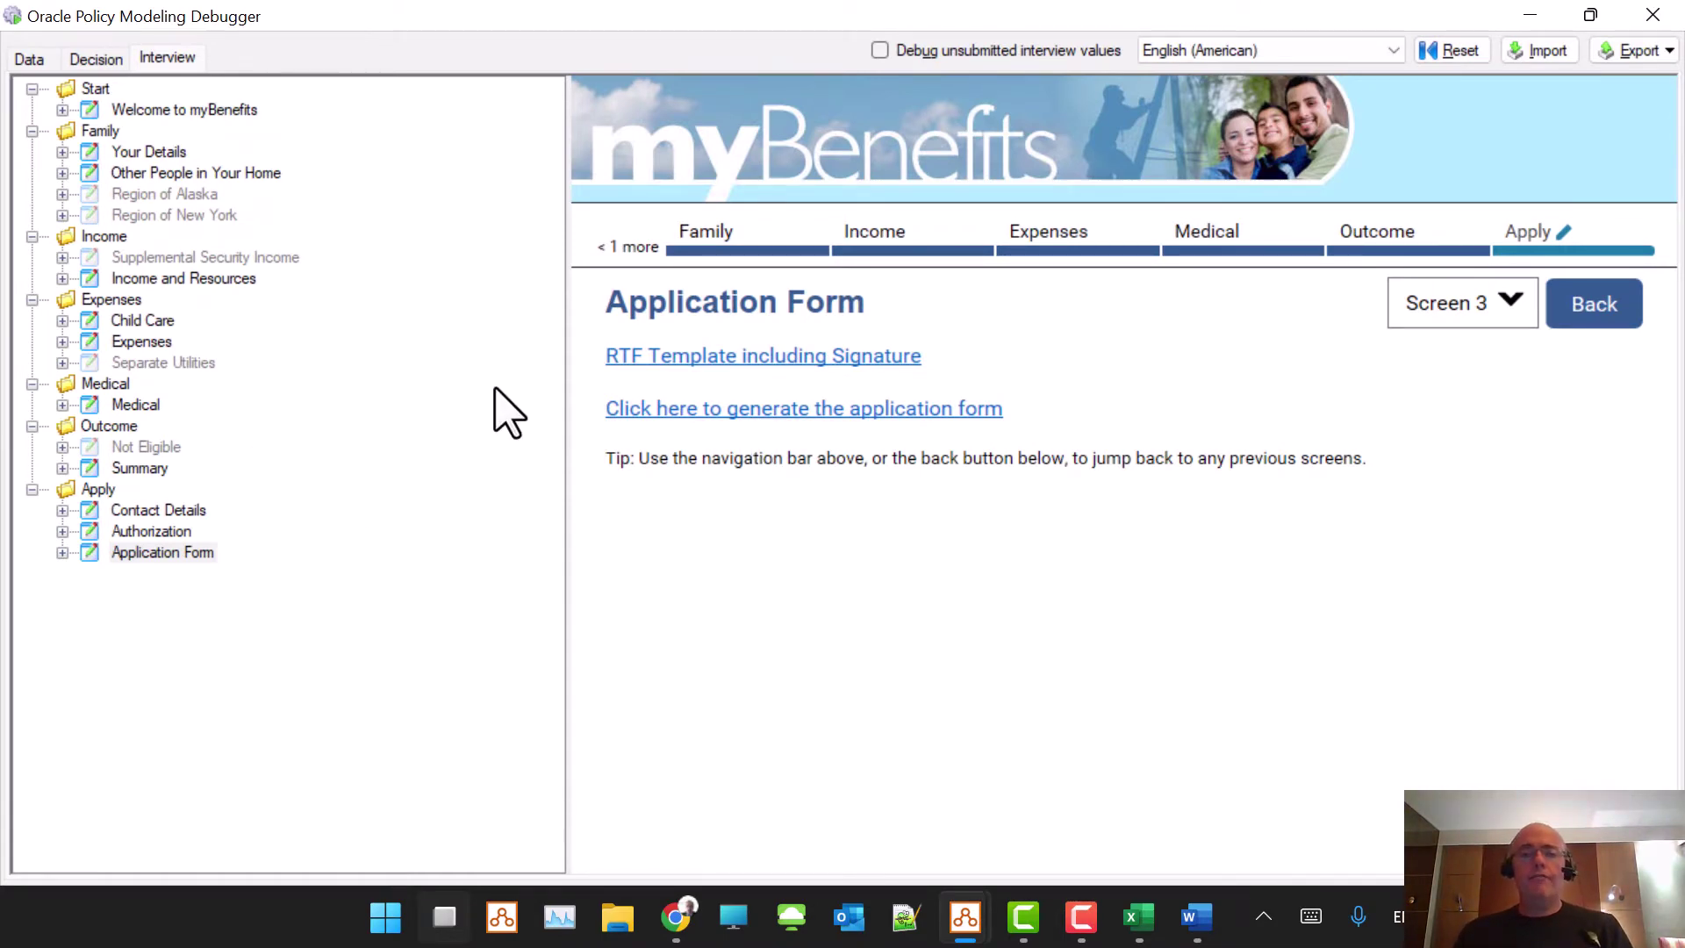
{"action": "key", "text": "super+Tab"}
{"action": "left_click", "coordinate": [734, 319]}
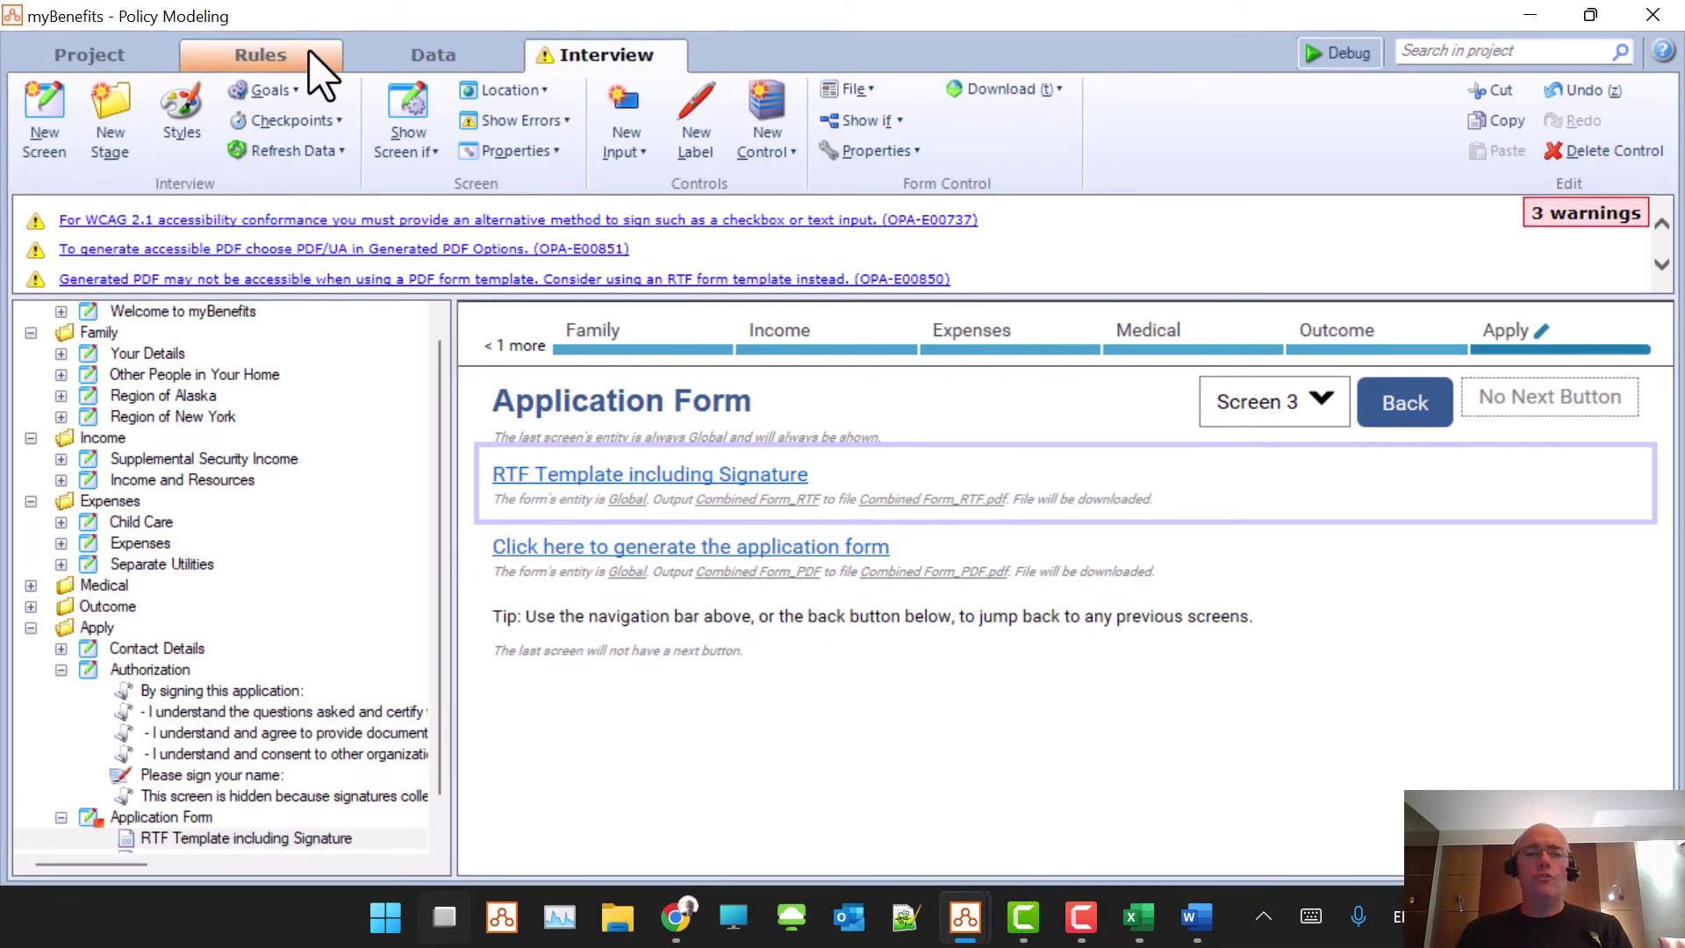
- Open the project's data model and examine the attributes of the household member entity
{"action": "left_click", "coordinate": [404, 48]}
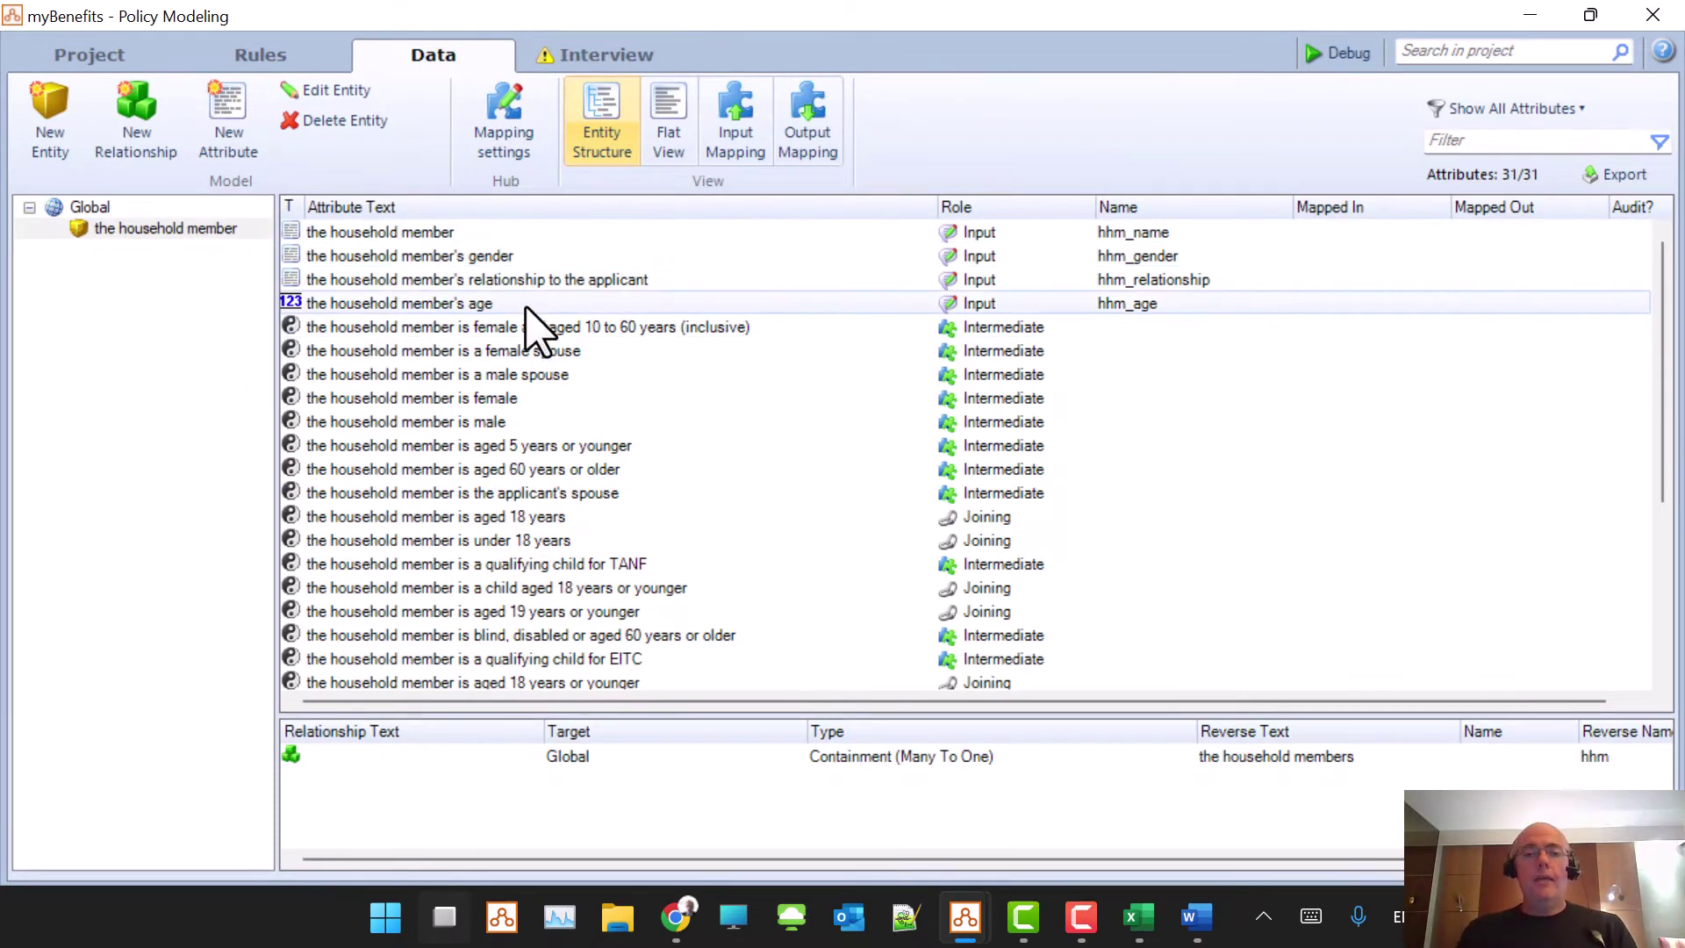
{"action": "scroll", "coordinate": [526, 325], "scroll_direction": "down", "scroll_amount": 5}
{"action": "scroll", "coordinate": [562, 360], "scroll_direction": "up", "scroll_amount": 5}
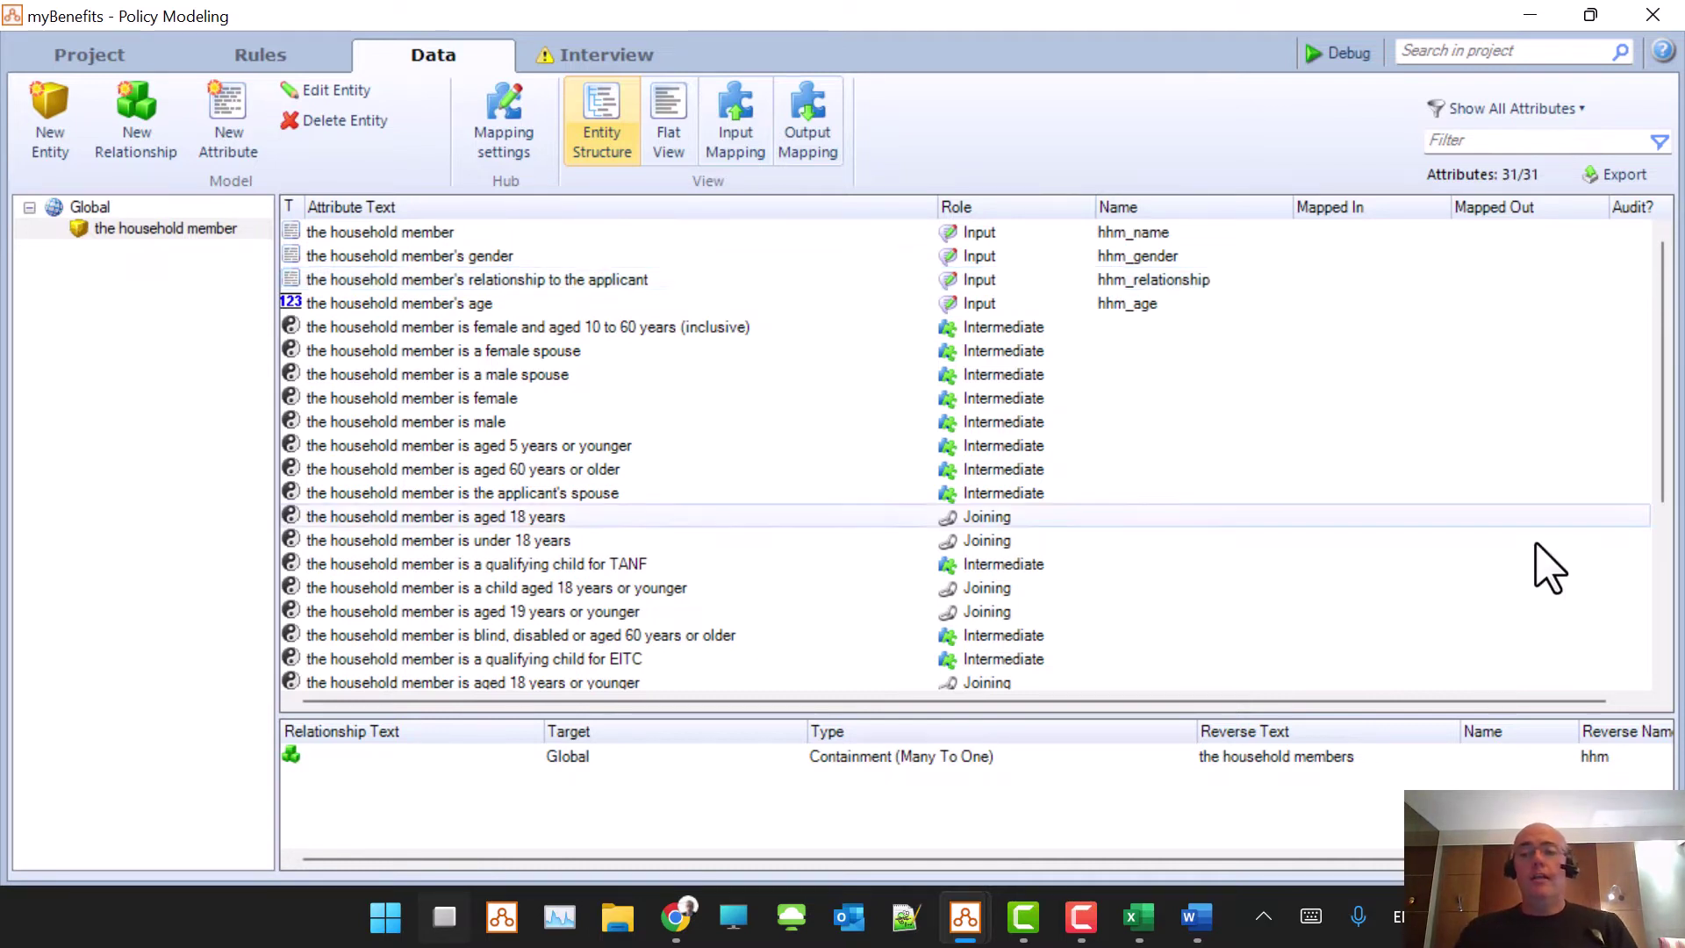
{"action": "scroll", "coordinate": [1527, 540], "scroll_direction": "down", "scroll_amount": 4}
{"action": "scroll", "coordinate": [1466, 544], "scroll_direction": "up", "scroll_amount": 4}
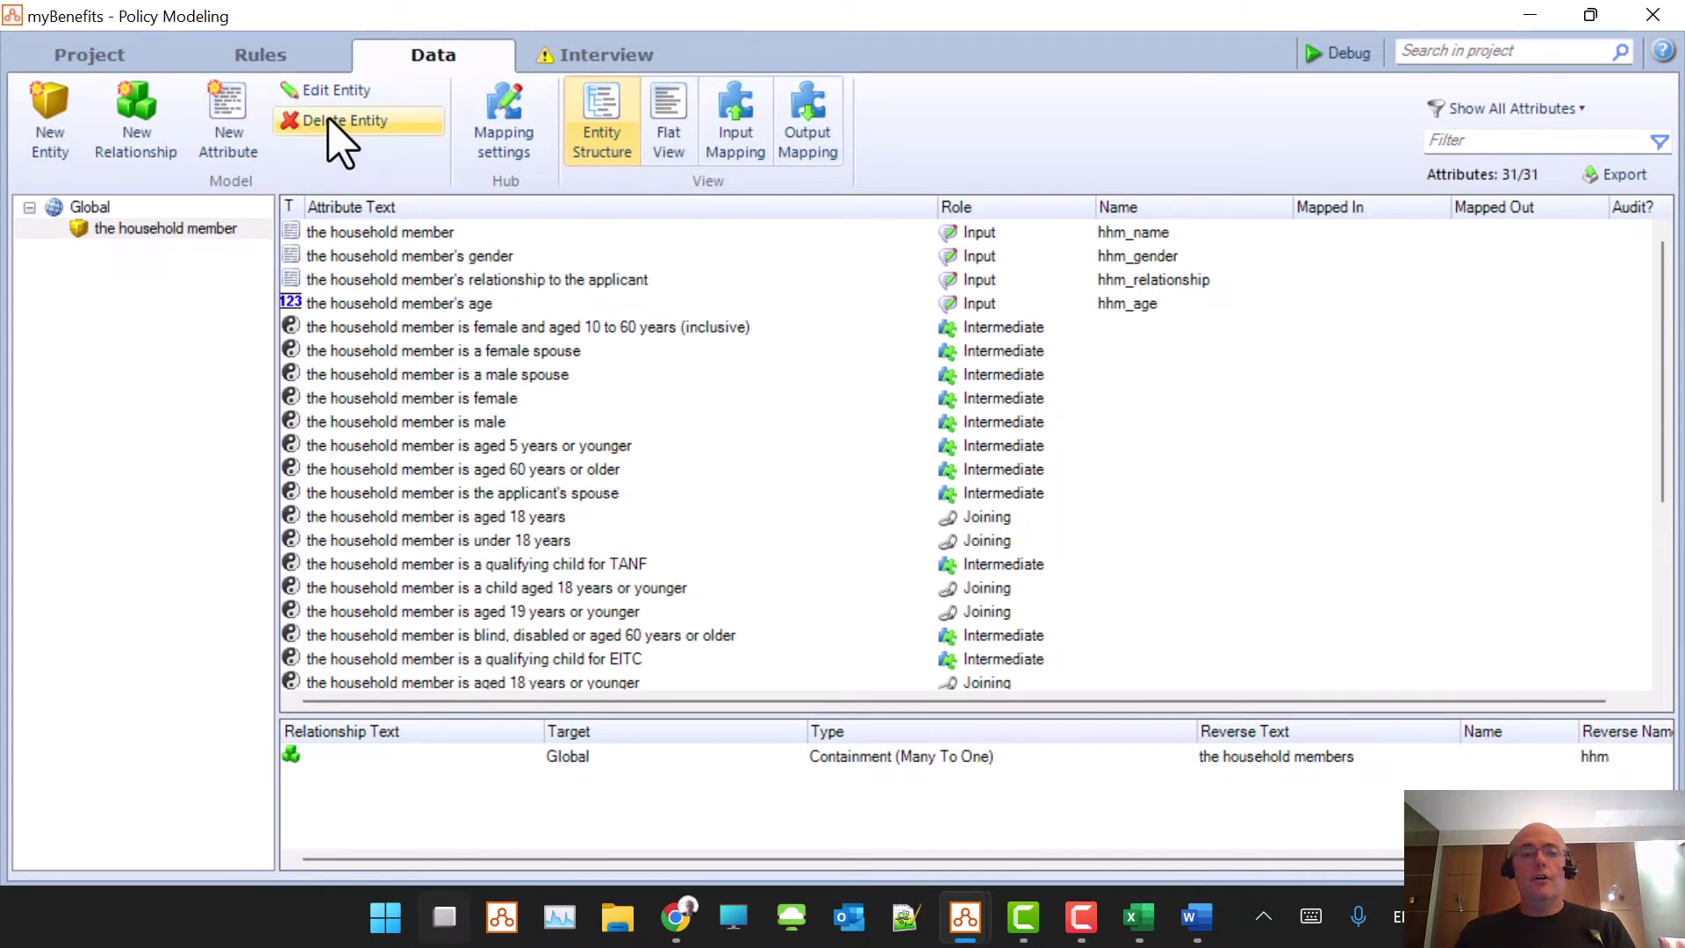
- Browse the Global entity's attributes and examine the goal attribute "the interview is complete"
{"action": "left_click", "coordinate": [86, 209]}
{"action": "scroll", "coordinate": [992, 329], "scroll_direction": "down", "scroll_amount": 20}
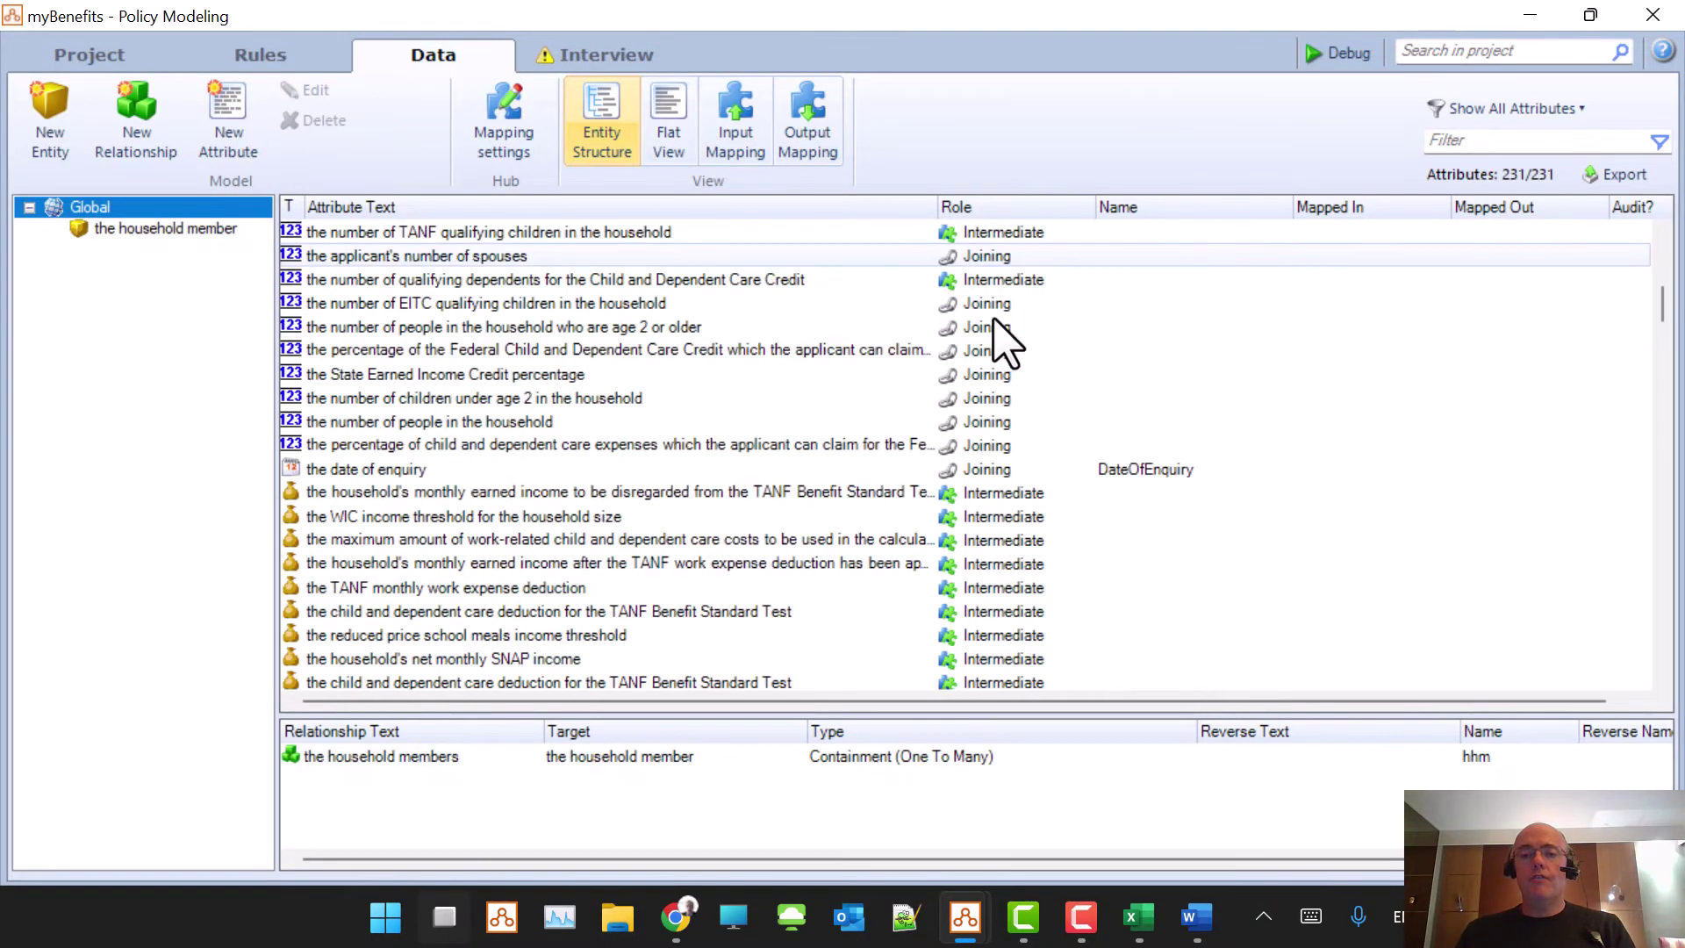
{"action": "scroll", "coordinate": [1020, 315], "scroll_direction": "down", "scroll_amount": 8}
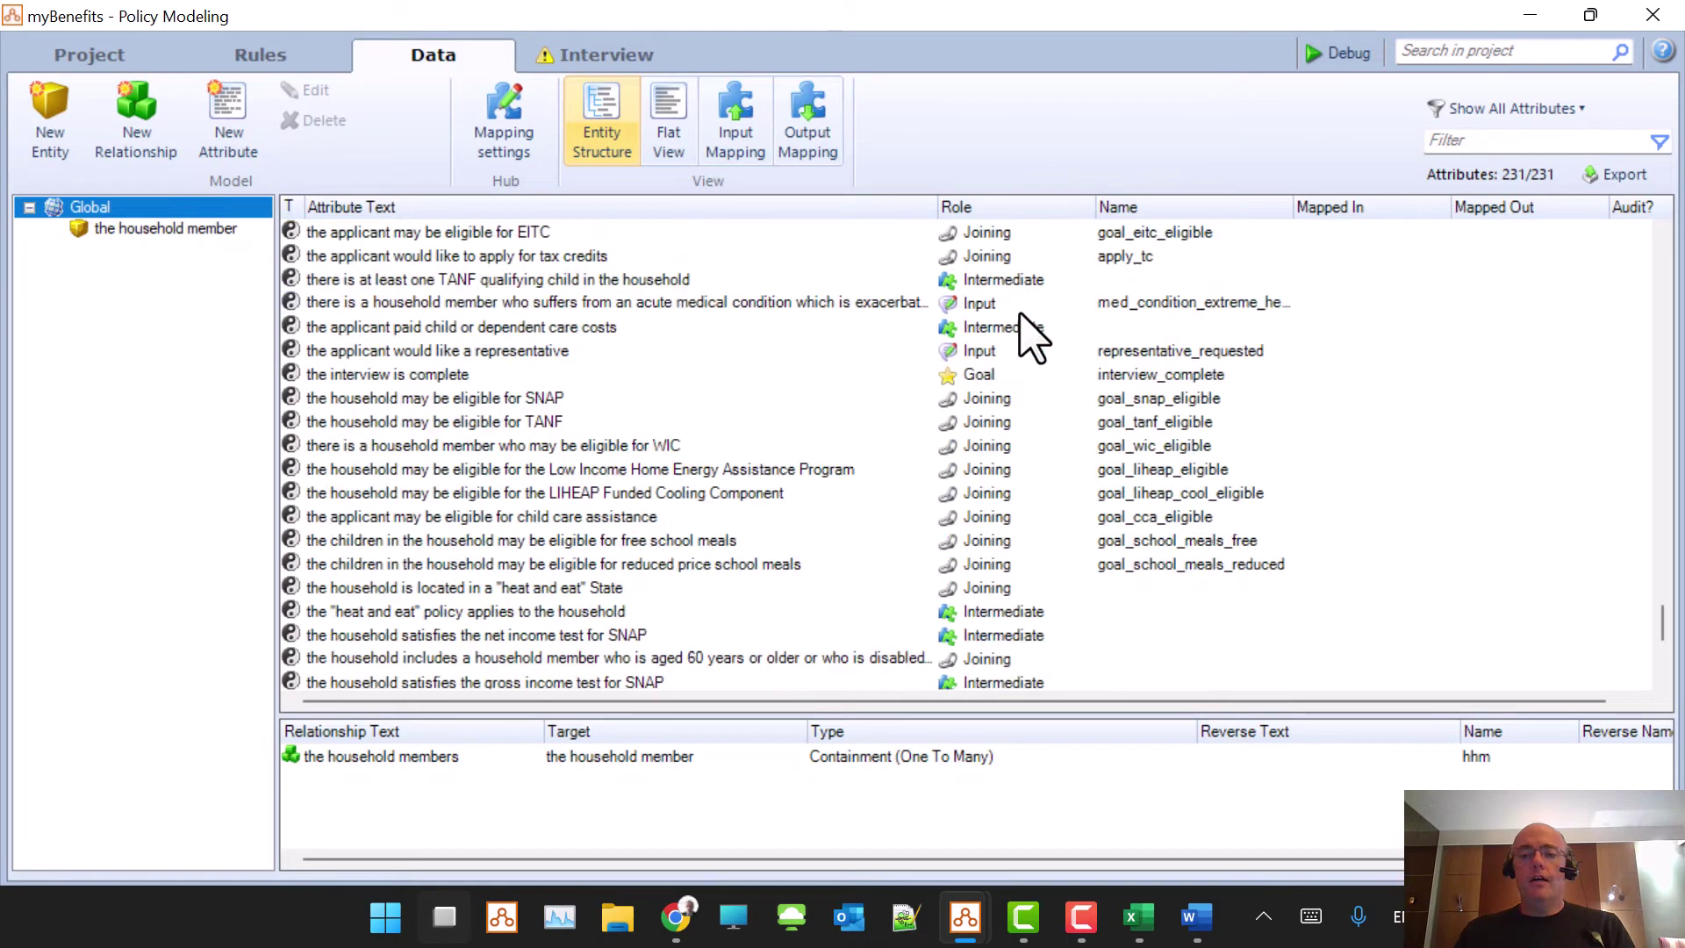
{"action": "scroll", "coordinate": [1075, 456], "scroll_direction": "down", "scroll_amount": 3}
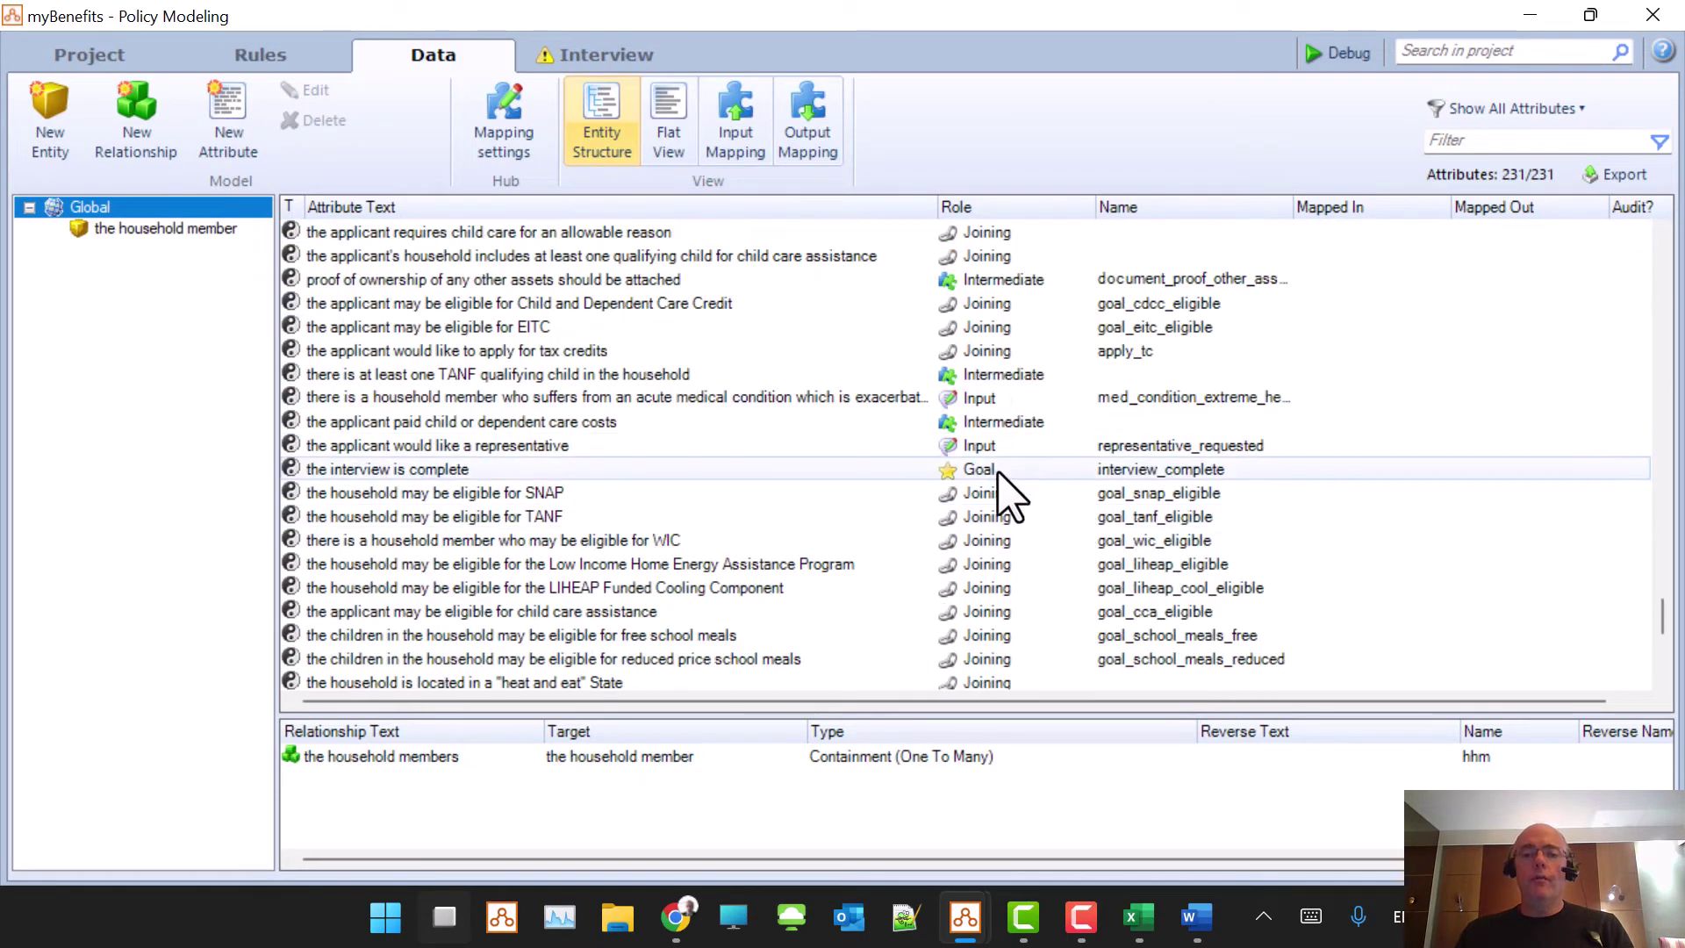
{"action": "left_click", "coordinate": [973, 471]}
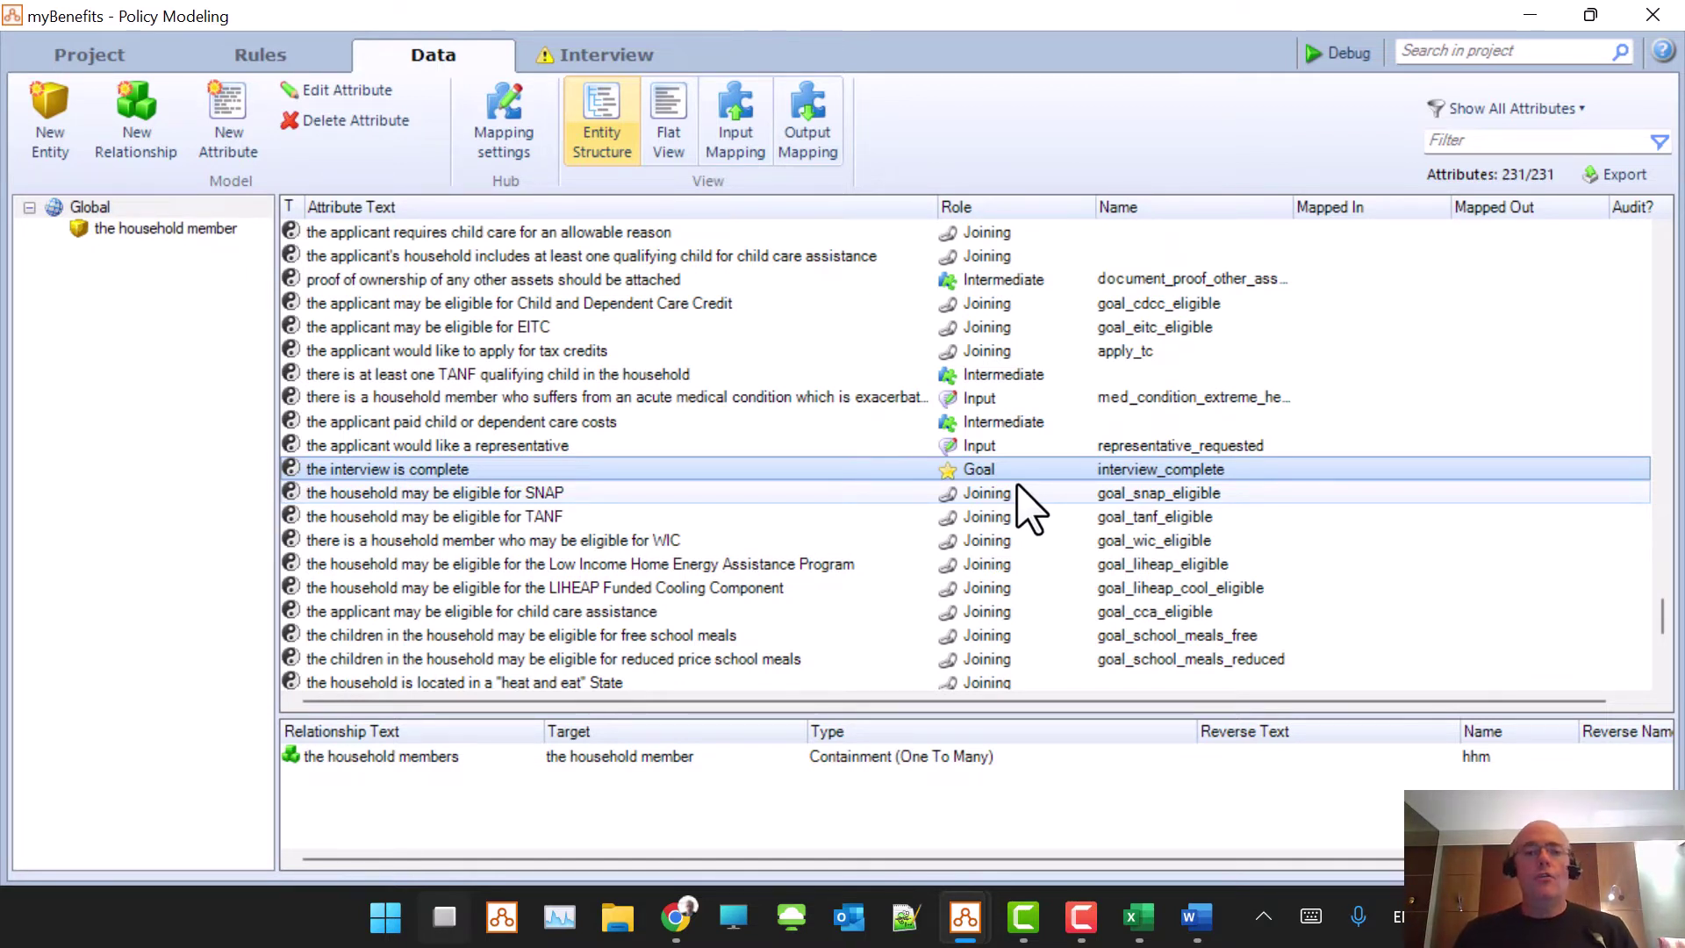
{"action": "mouse_move", "coordinate": [486, 477]}
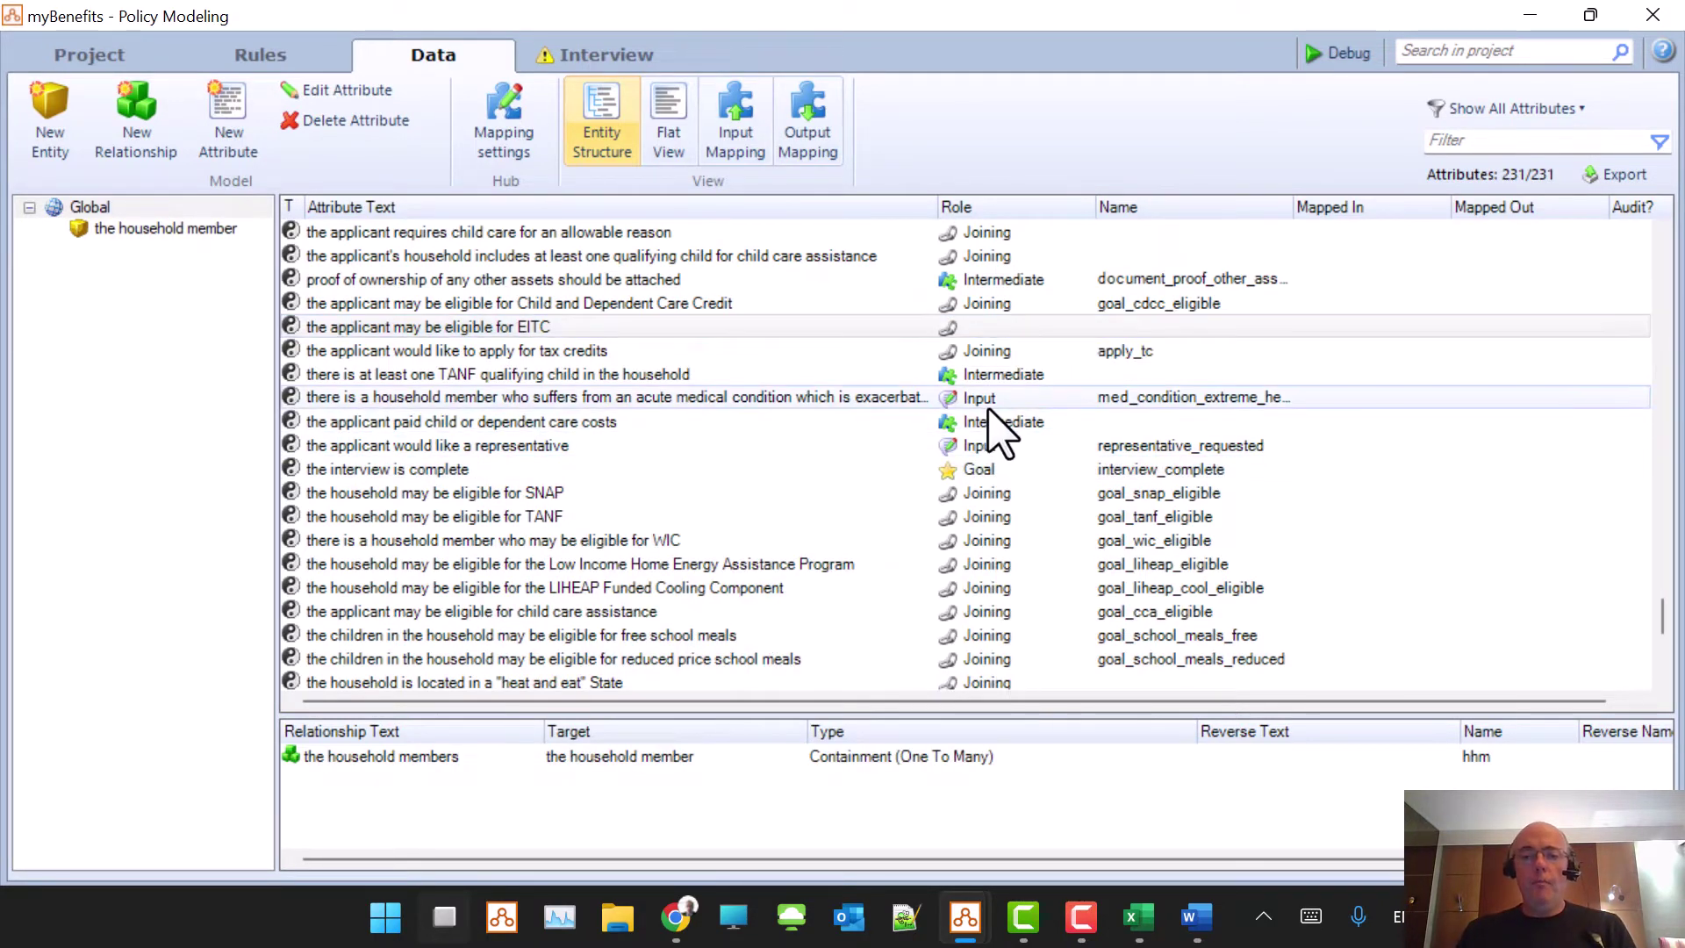
- Compare the input attribute about an acute medical condition with the intermediate attribute "proof of income from any other sources should be attached"
{"action": "left_click", "coordinate": [991, 405]}
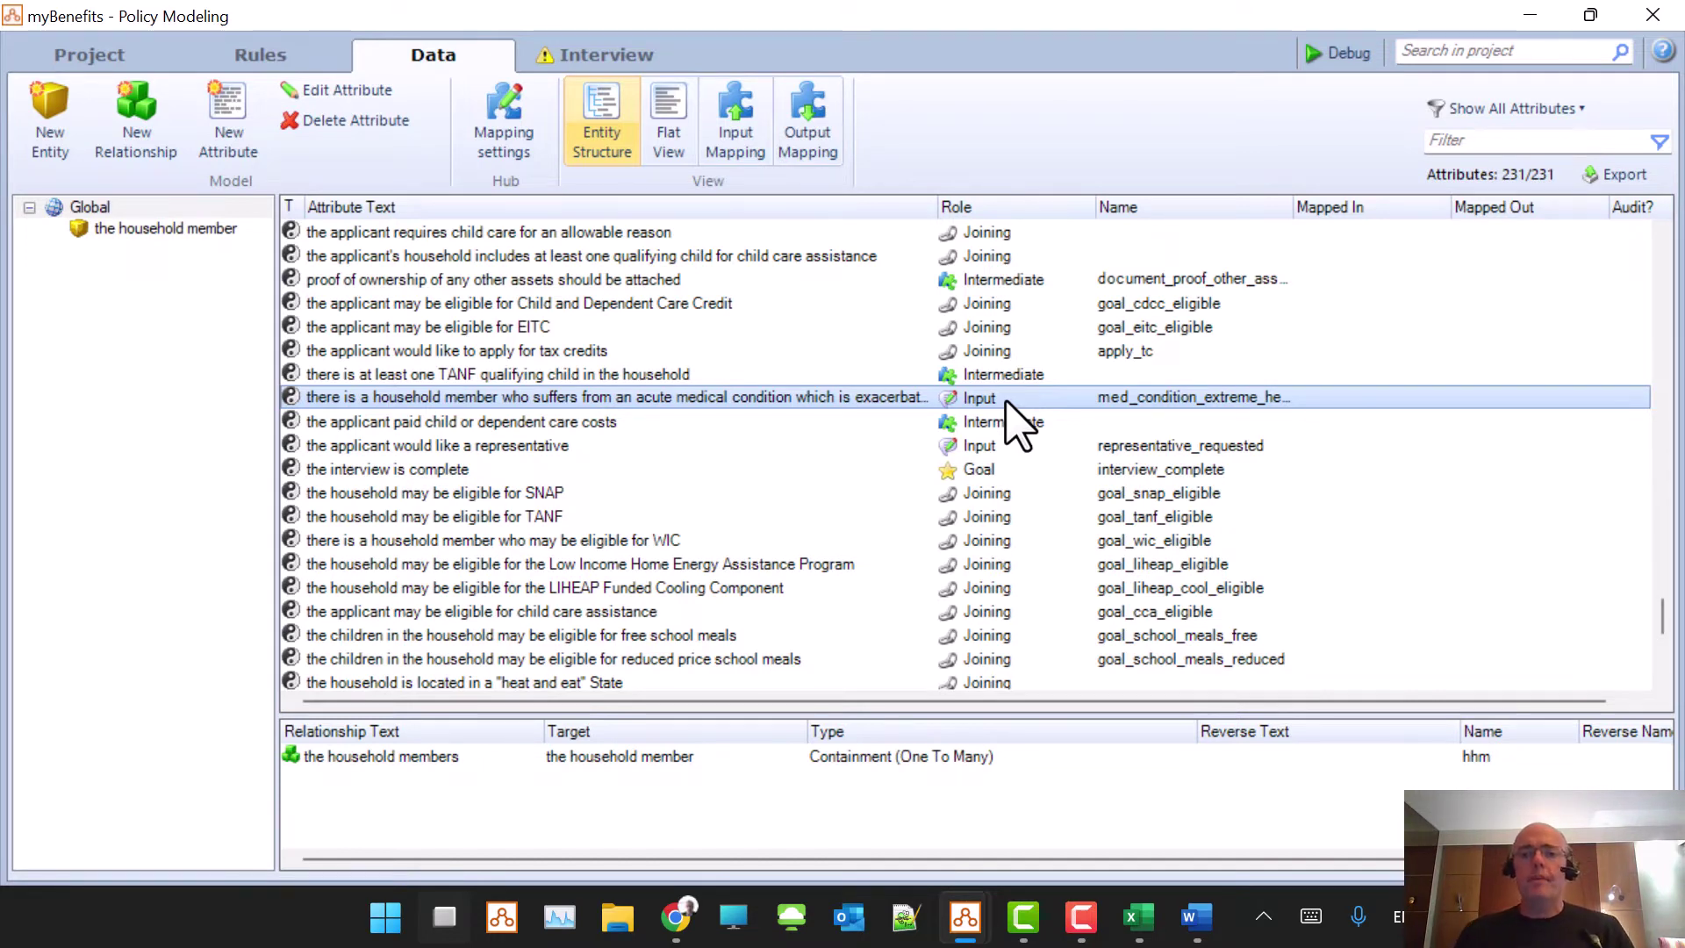
{"action": "scroll", "coordinate": [1038, 489], "scroll_direction": "up", "scroll_amount": 5}
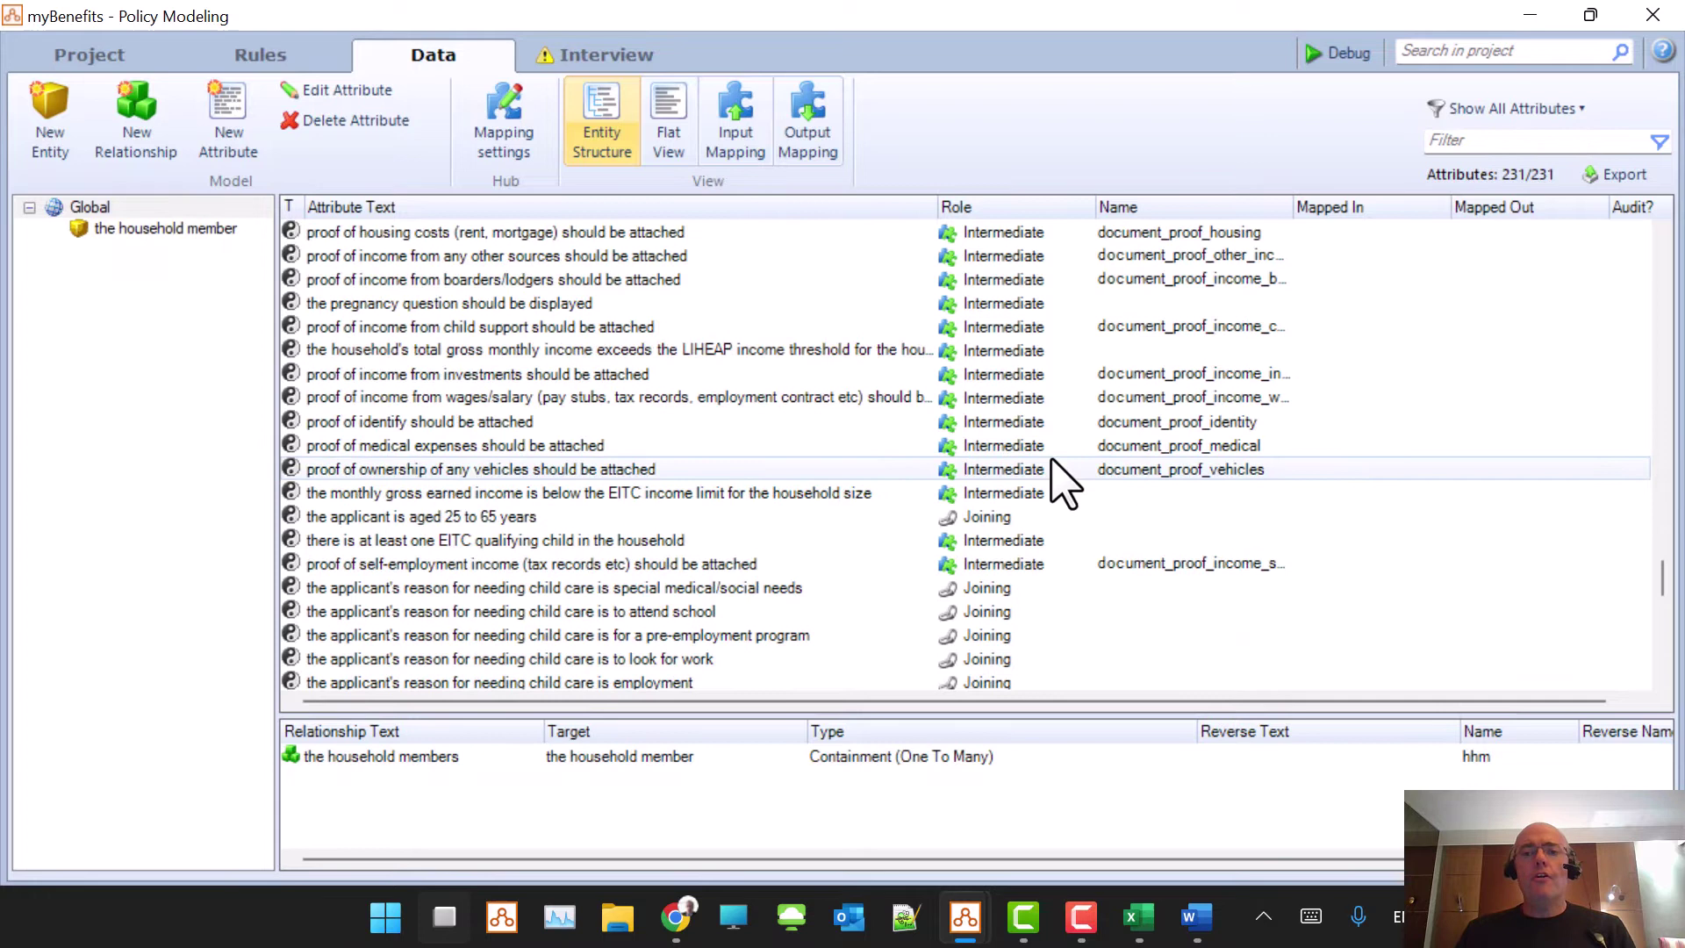
{"action": "left_click", "coordinate": [1009, 259]}
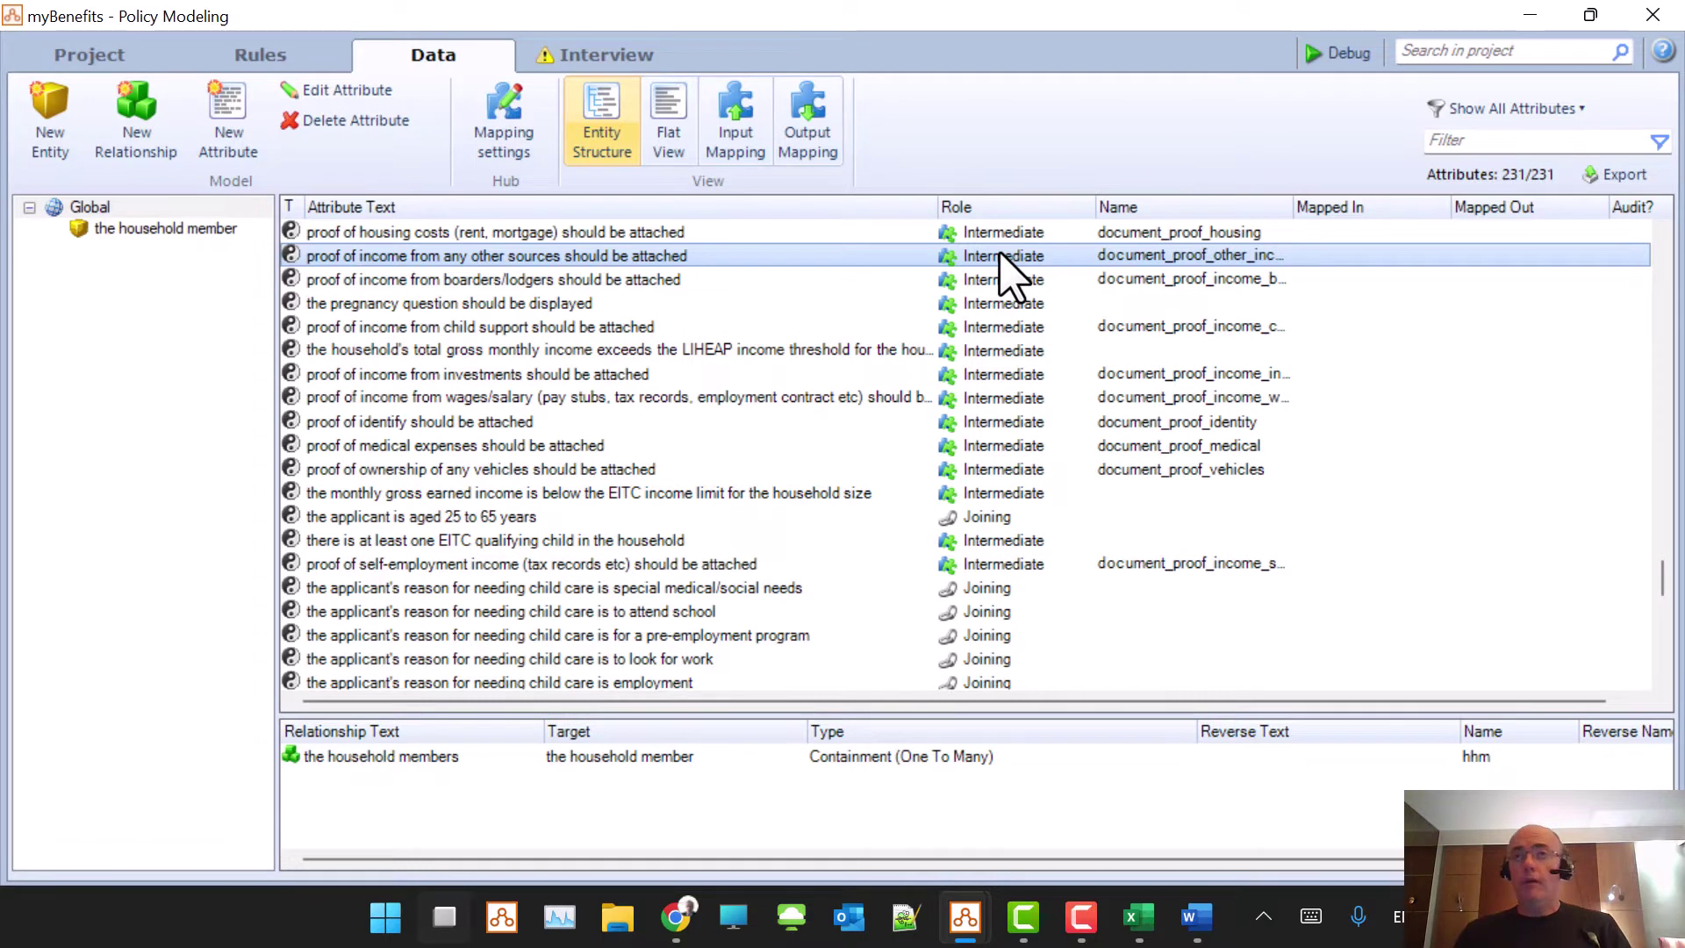
- Examine the rules that define and use the joining attribute "the applicant is aged 25 to 65 years"
{"action": "left_click", "coordinate": [974, 520]}
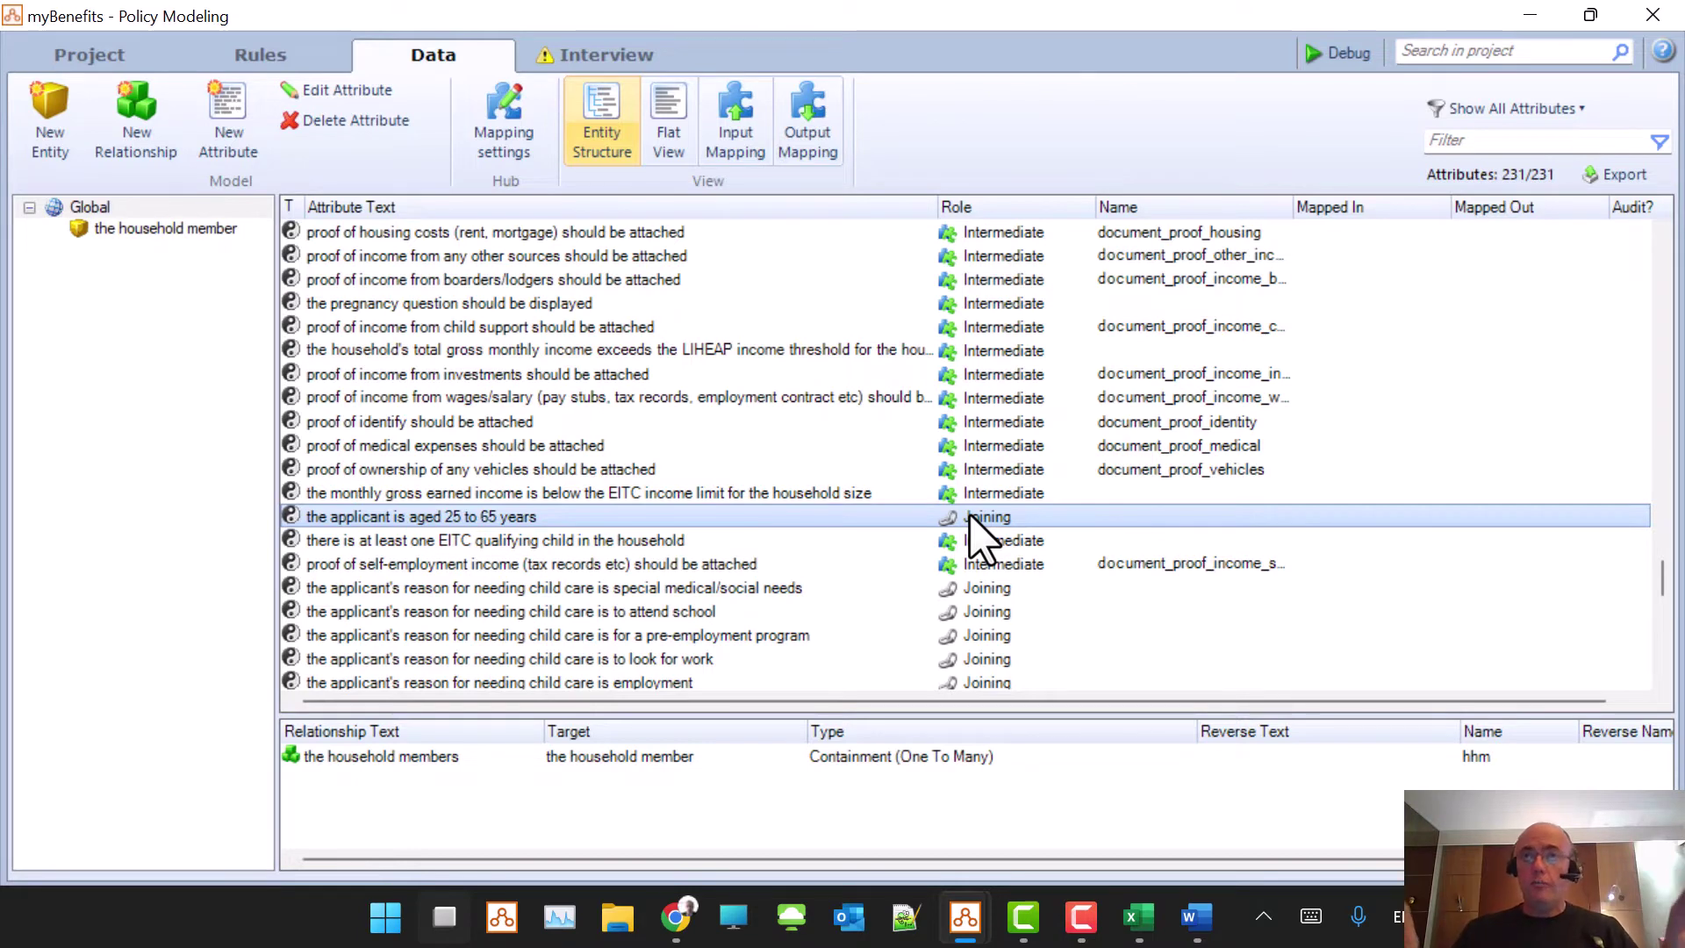
{"action": "mouse_move", "coordinate": [970, 517]}
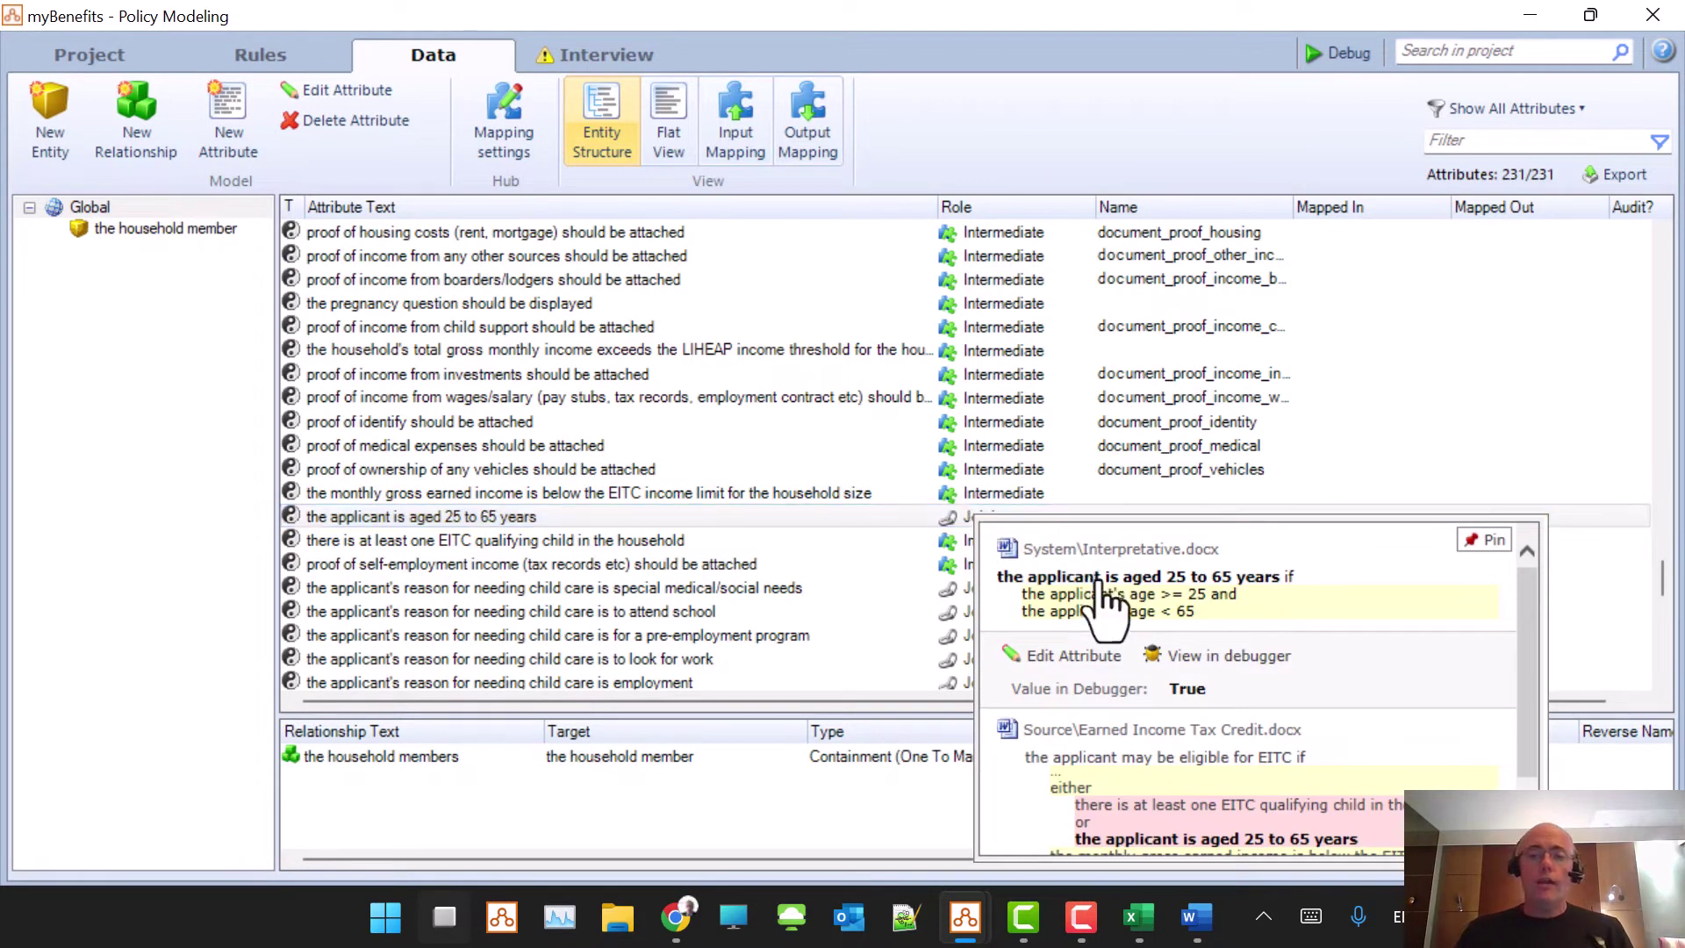
{"action": "scroll", "coordinate": [1095, 581], "scroll_direction": "down", "scroll_amount": 1}
{"action": "scroll", "coordinate": [1096, 581], "scroll_direction": "up", "scroll_amount": 1}
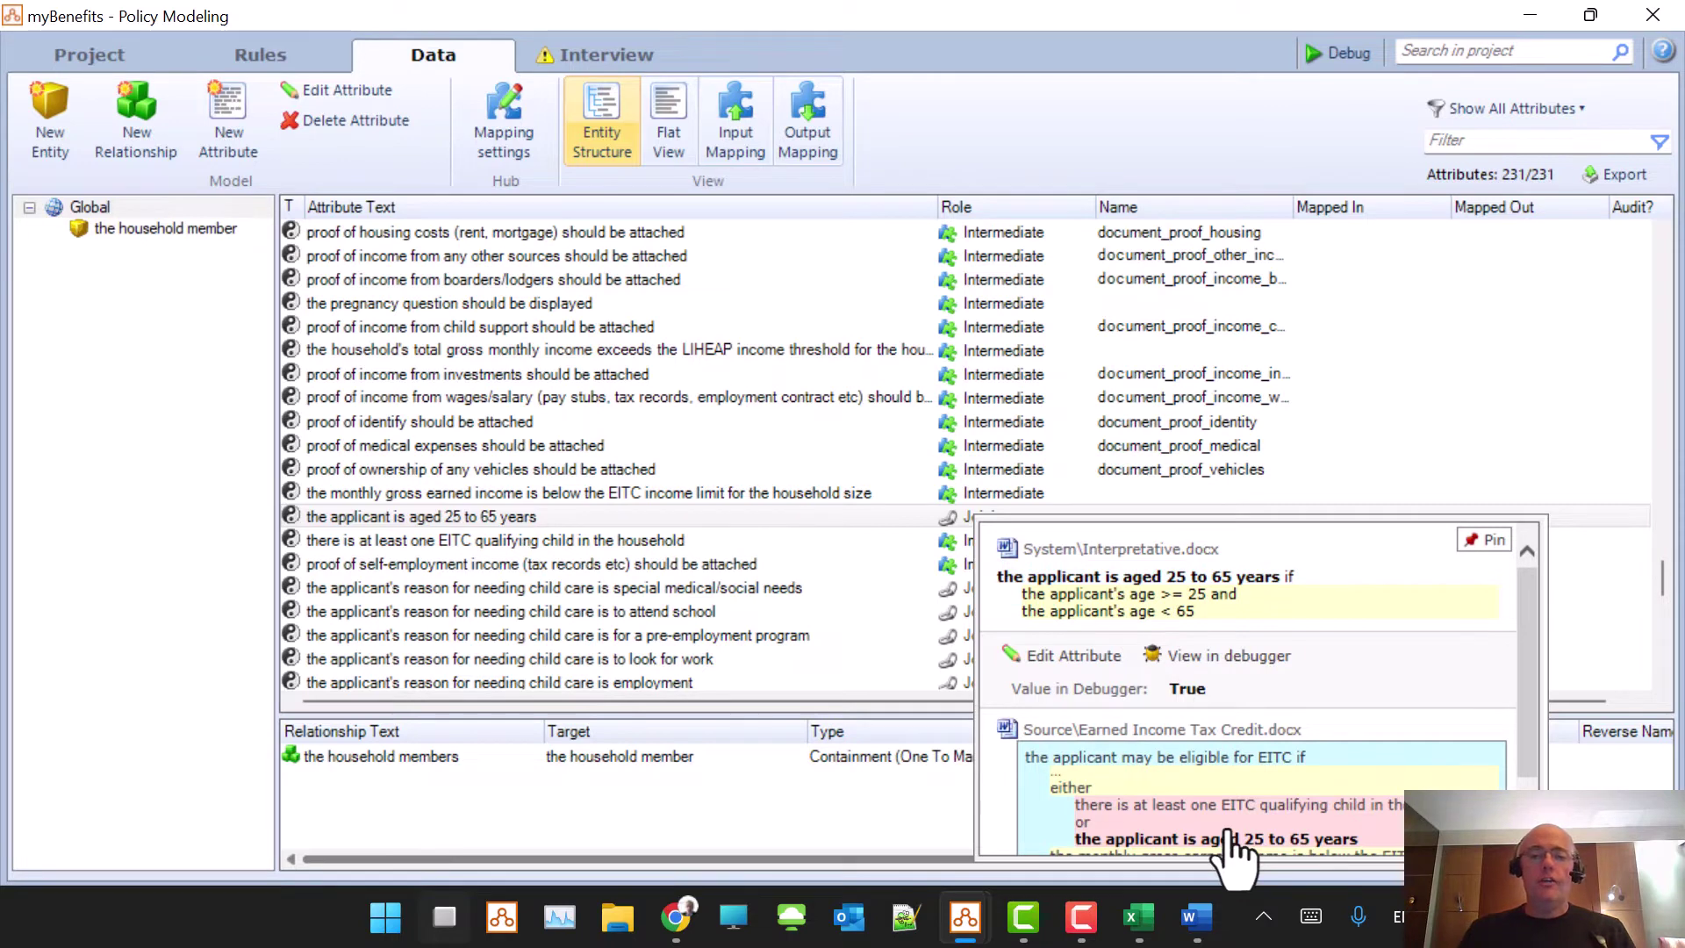
{"action": "left_click", "coordinate": [933, 525]}
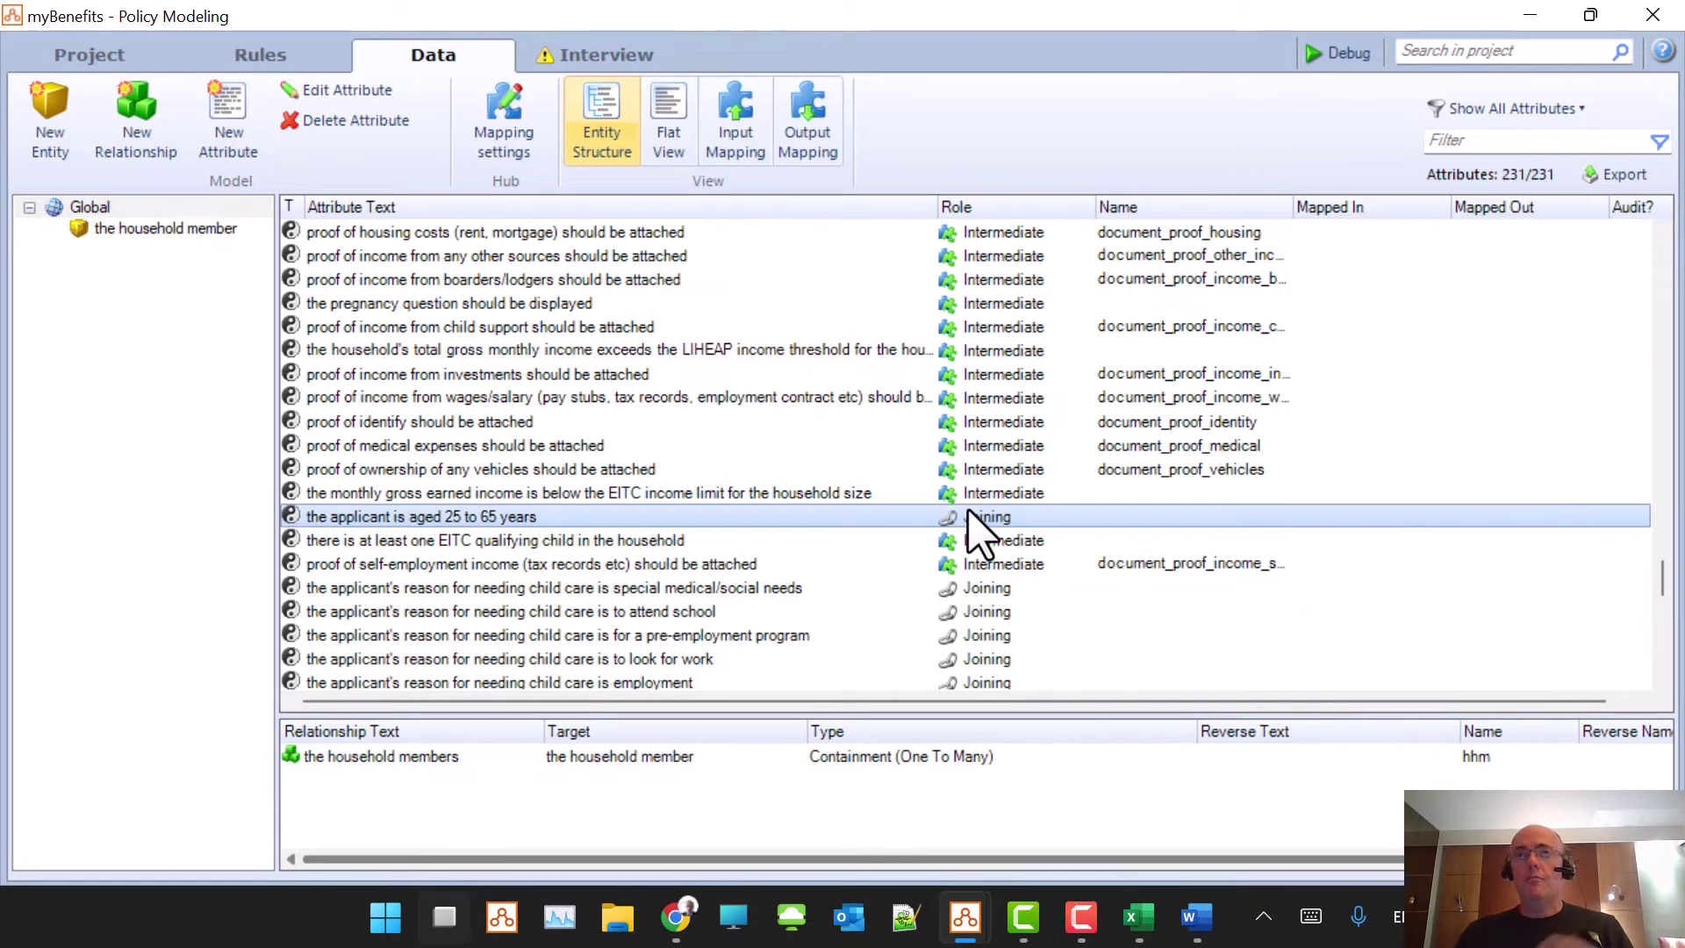
- Find the top-role attribute "the pregnancy question should be mandatory" in the Global list and examine its definition and usage
{"action": "scroll", "coordinate": [985, 526], "scroll_direction": "down", "scroll_amount": 4}
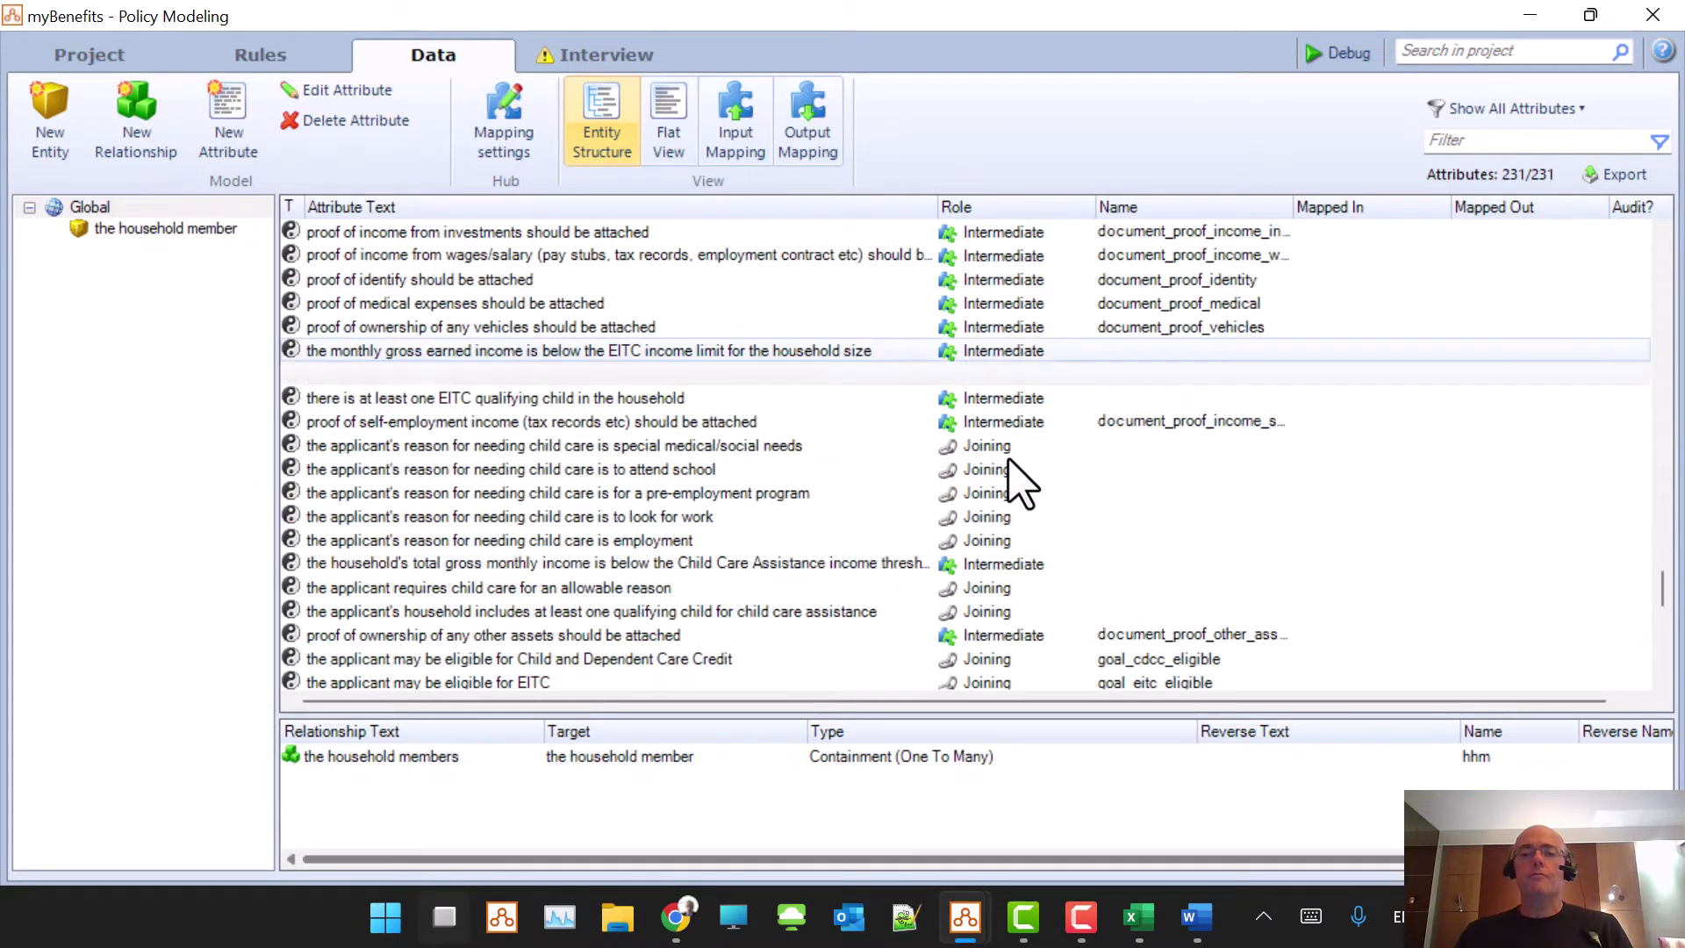
{"action": "scroll", "coordinate": [1018, 465], "scroll_direction": "down", "scroll_amount": 9}
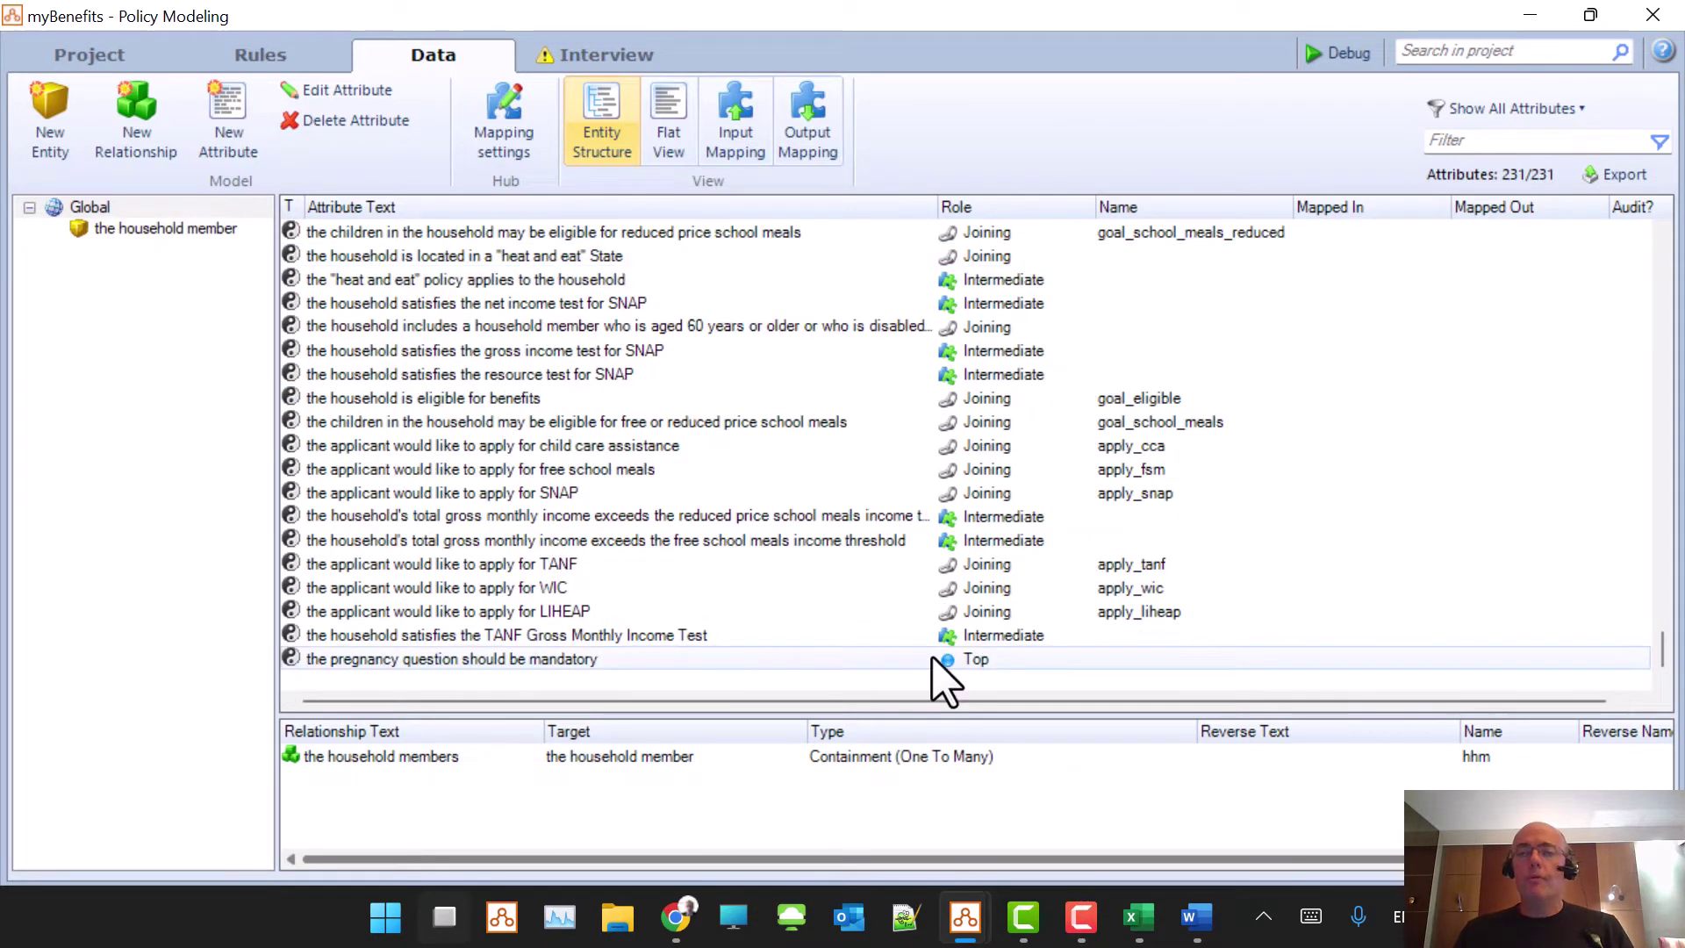
{"action": "left_click", "coordinate": [579, 659]}
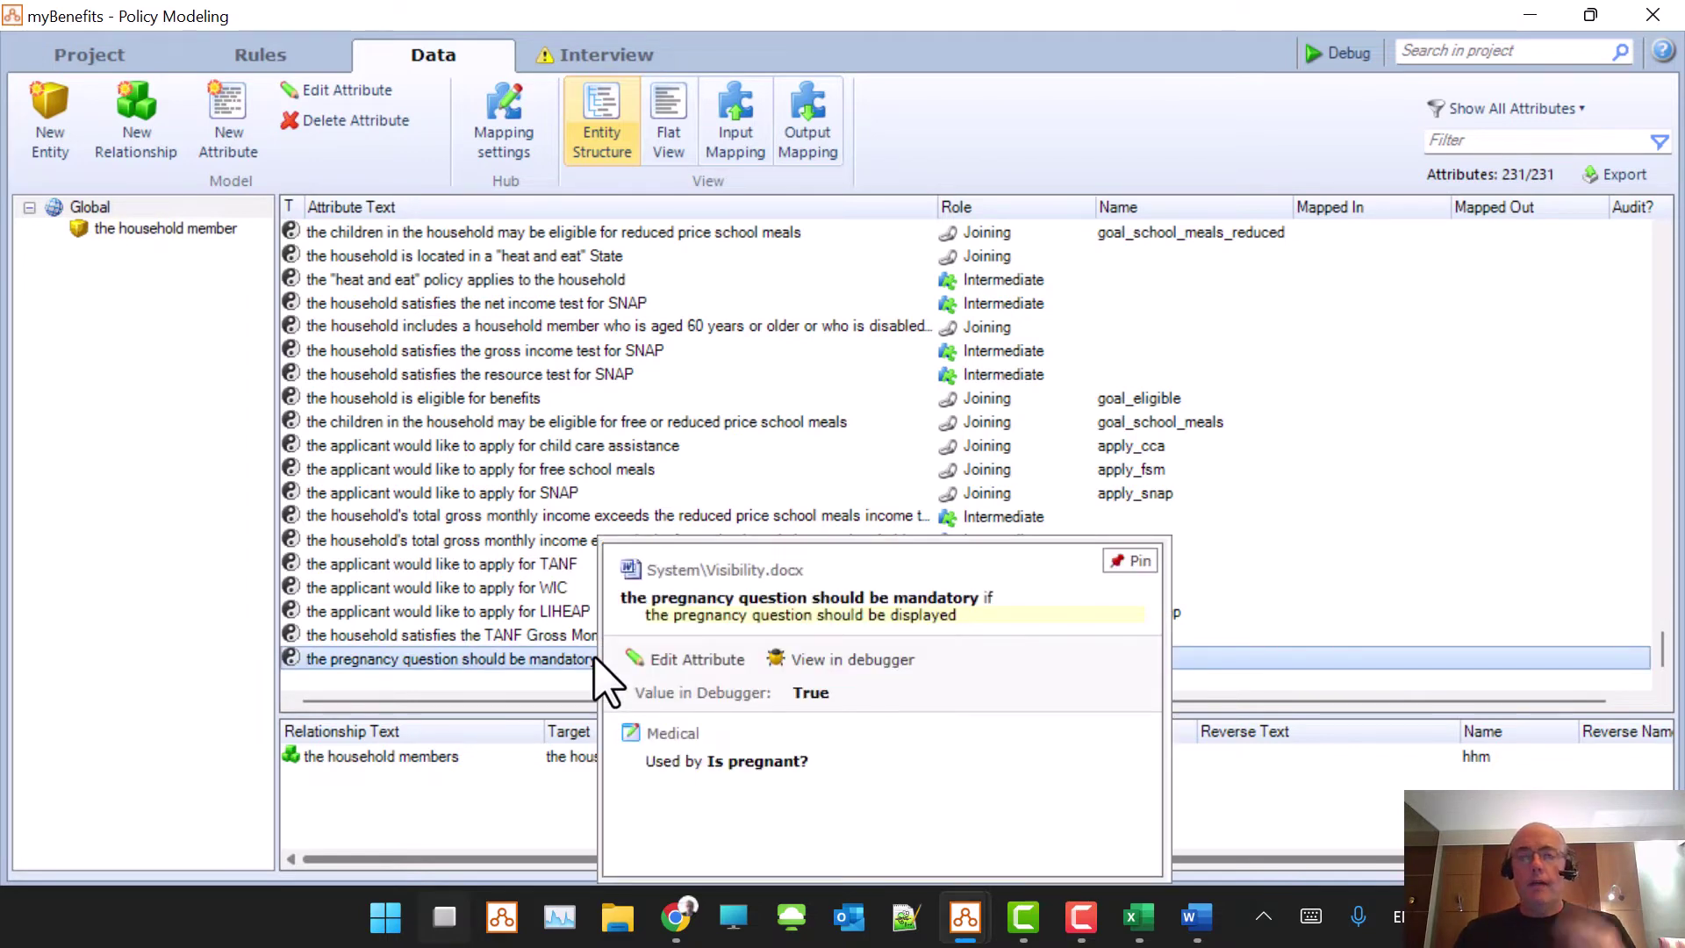
- Review the household member entity's attribute list again
{"action": "left_click", "coordinate": [141, 227]}
{"action": "scroll", "coordinate": [726, 425], "scroll_direction": "down", "scroll_amount": 4}
{"action": "scroll", "coordinate": [731, 425], "scroll_direction": "up", "scroll_amount": 4}
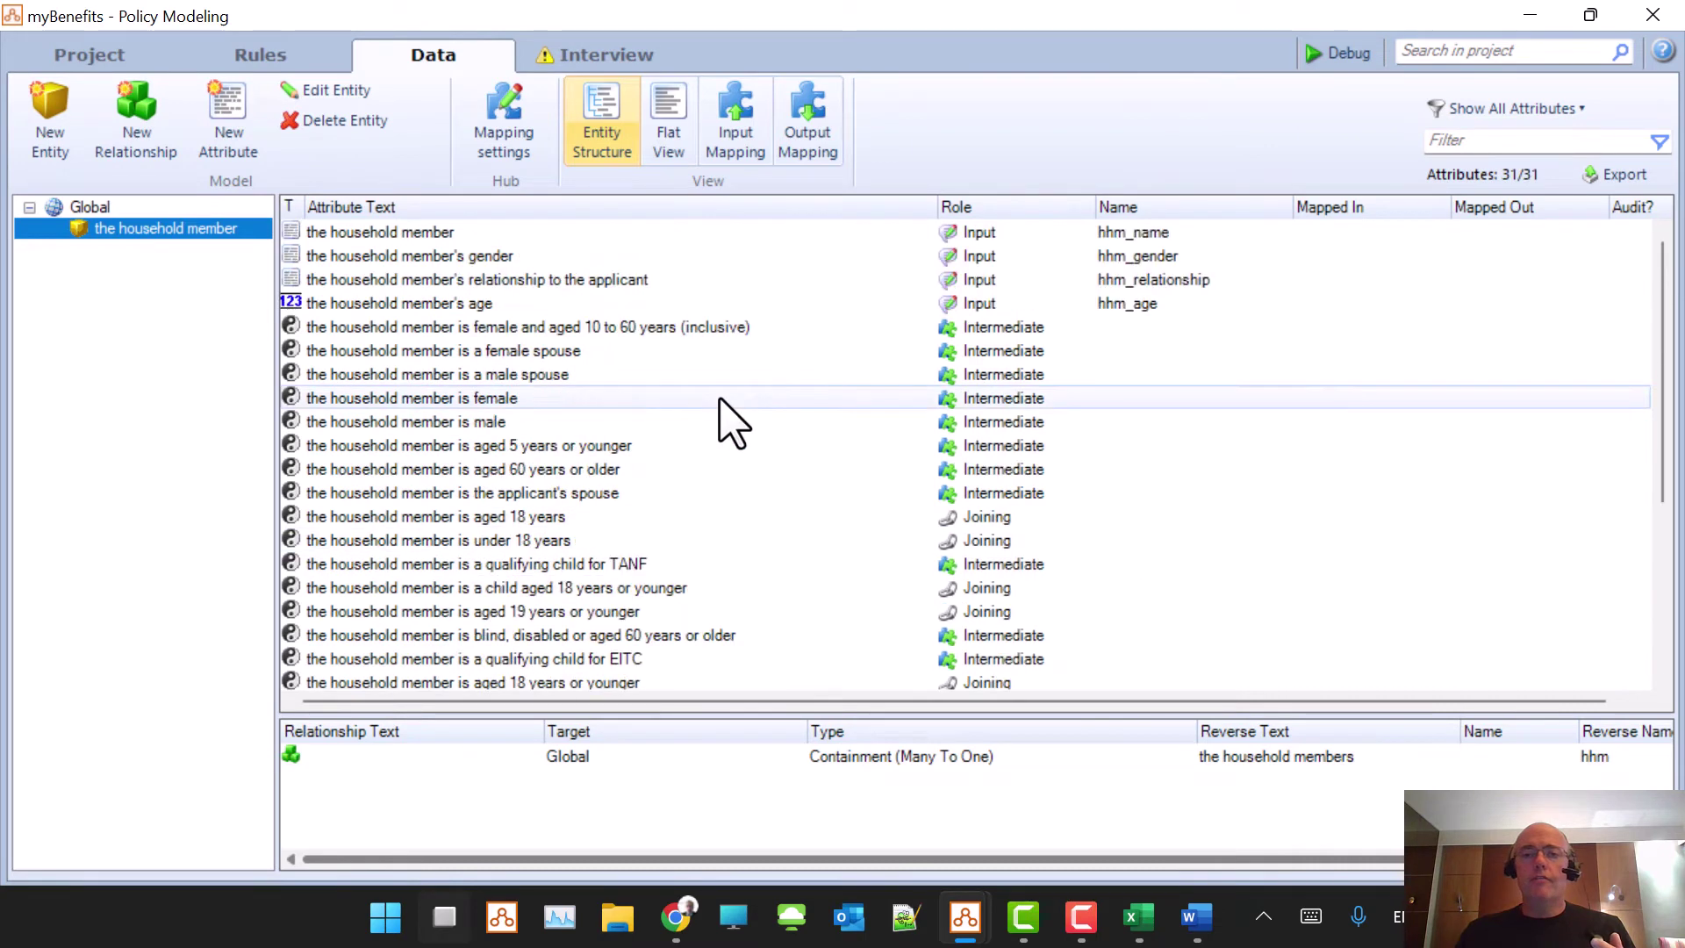
- Inspect the source table of "the poverty guideline (annual) for a household of one" in the Global entity and browse further attributes
{"action": "left_click", "coordinate": [83, 207]}
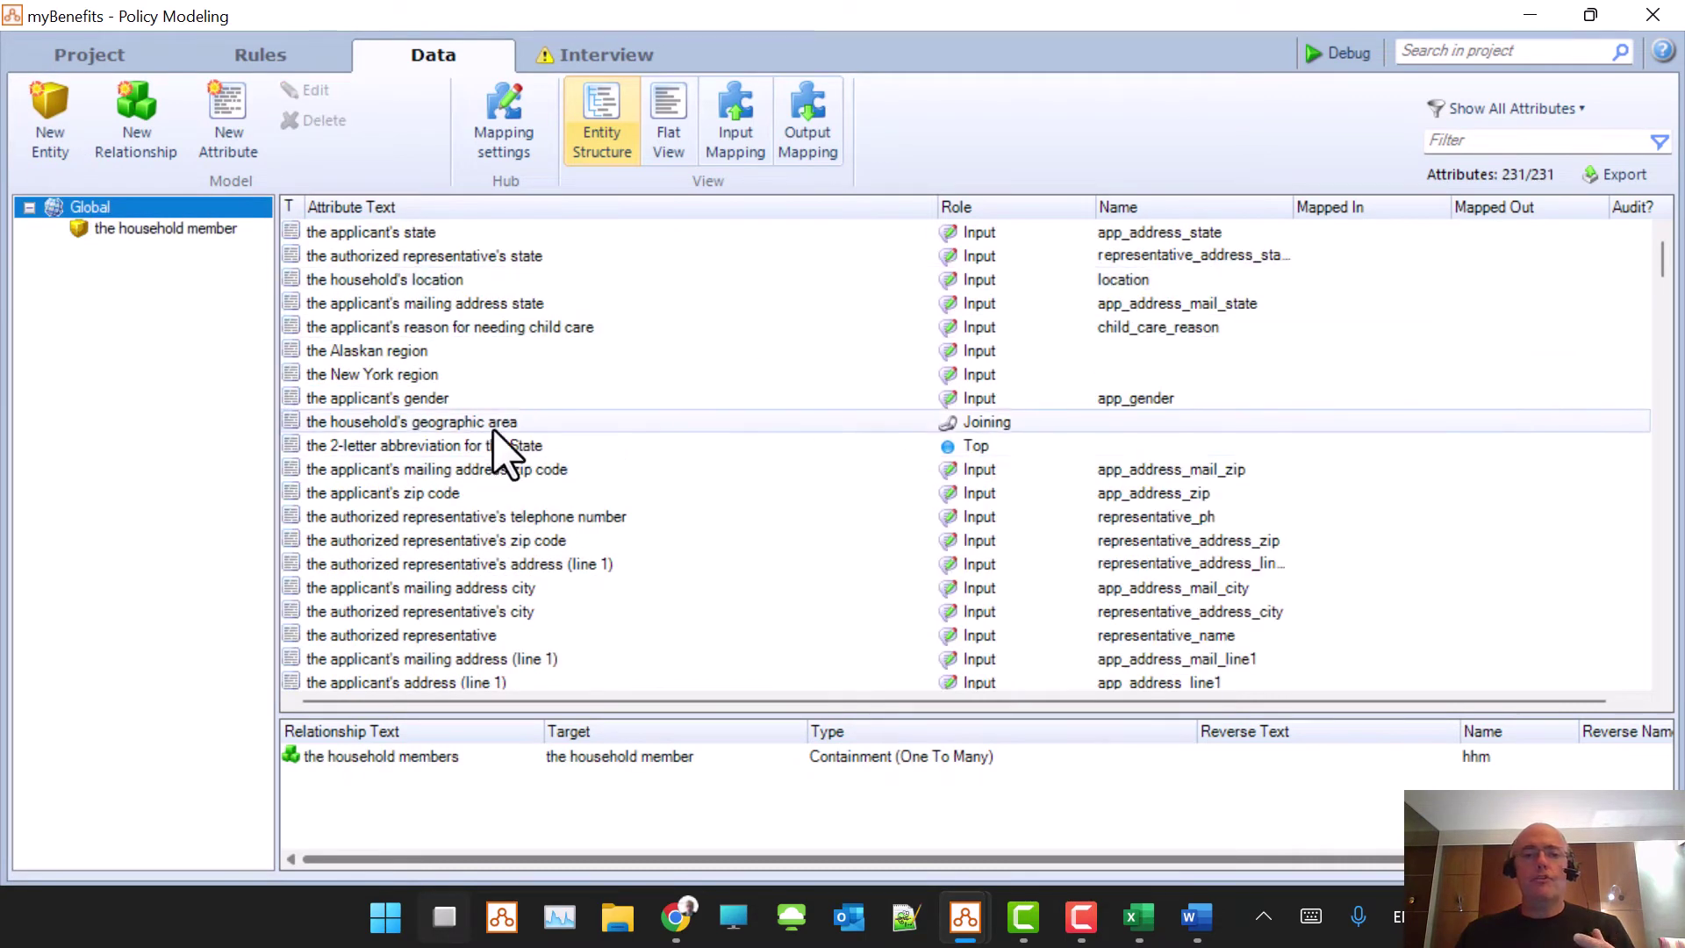
{"action": "scroll", "coordinate": [579, 509], "scroll_direction": "down", "scroll_amount": 10}
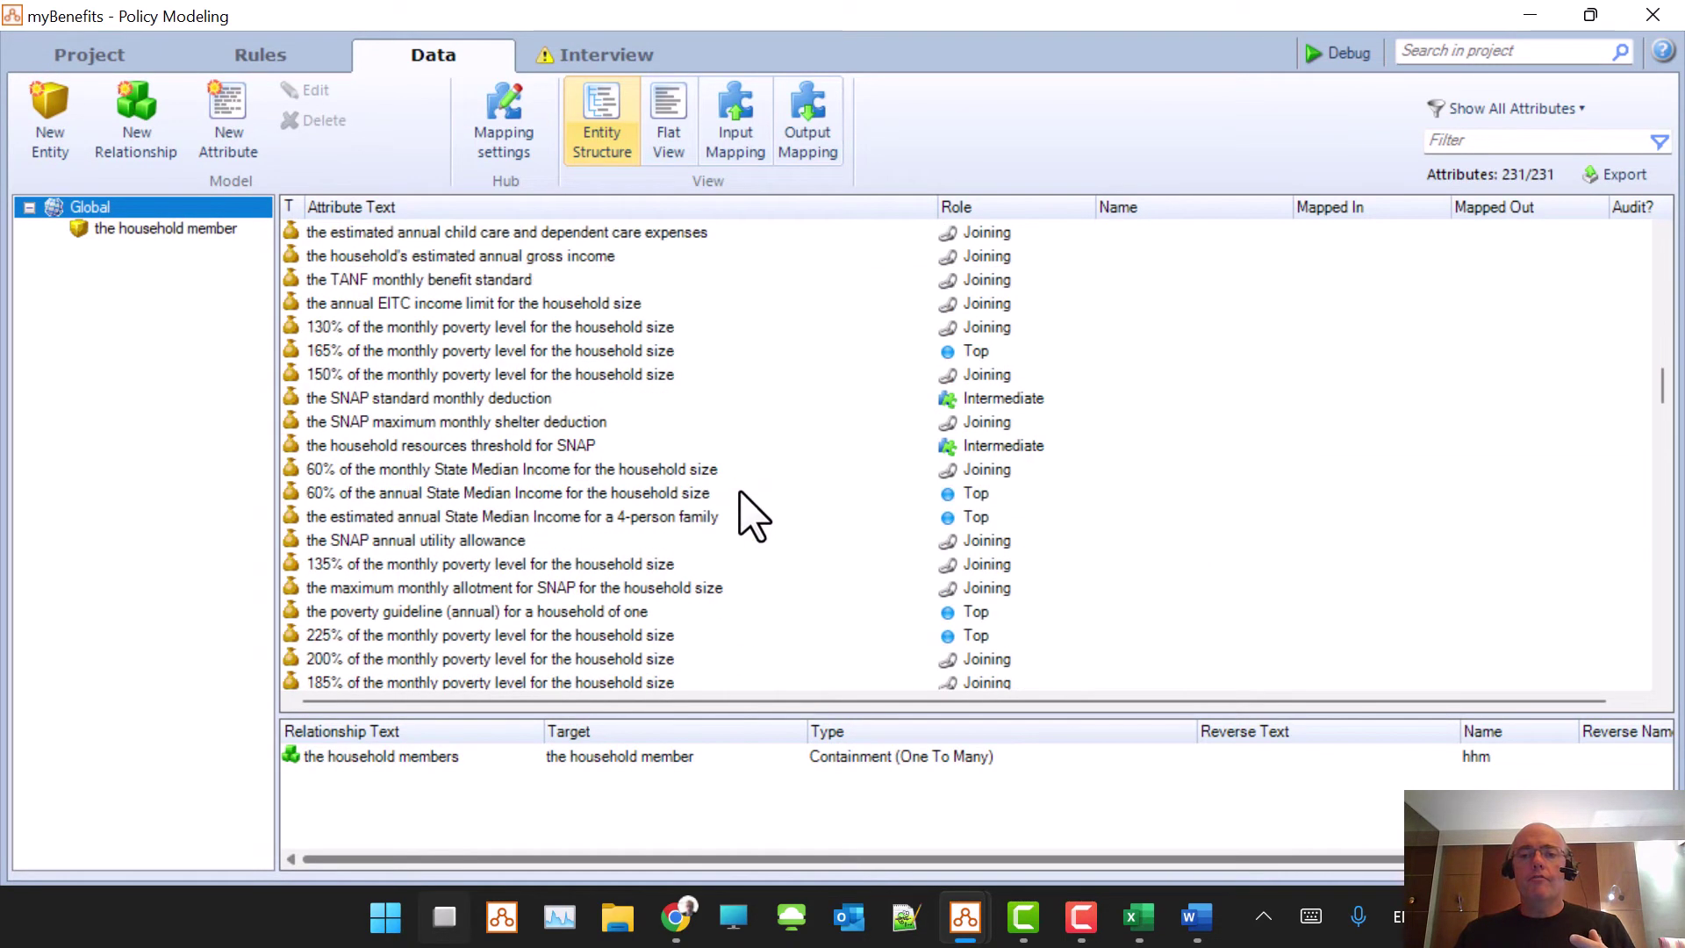
{"action": "left_click", "coordinate": [536, 470]}
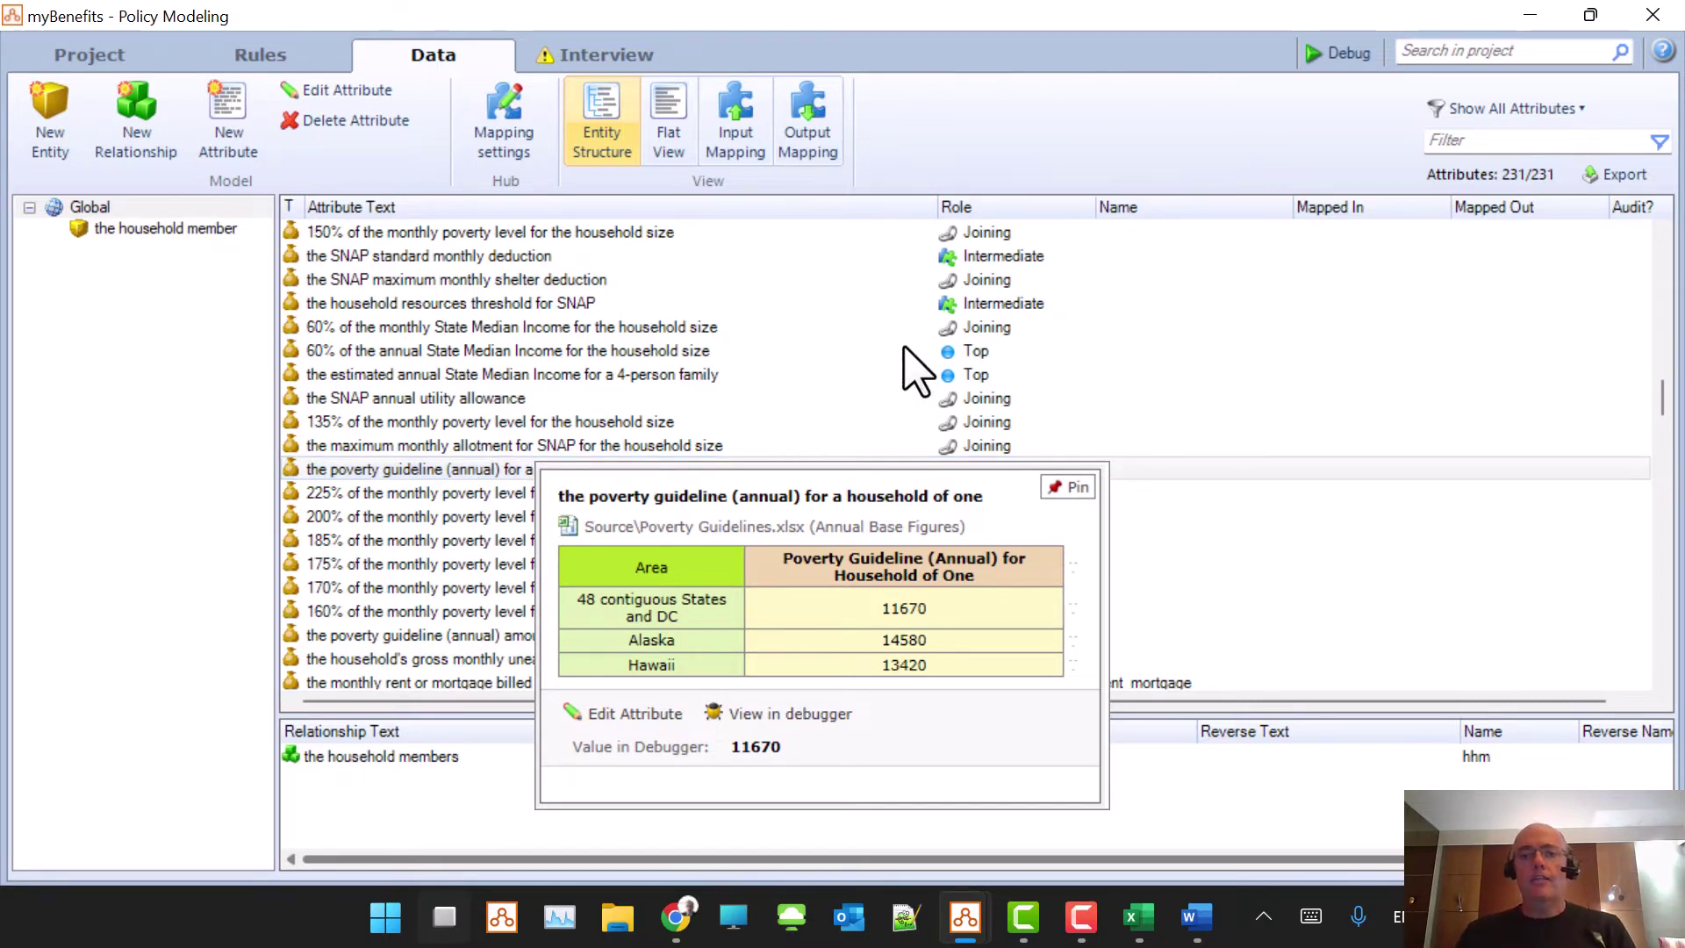
{"action": "left_click", "coordinate": [942, 380]}
{"action": "scroll", "coordinate": [942, 380], "scroll_direction": "down", "scroll_amount": 20}
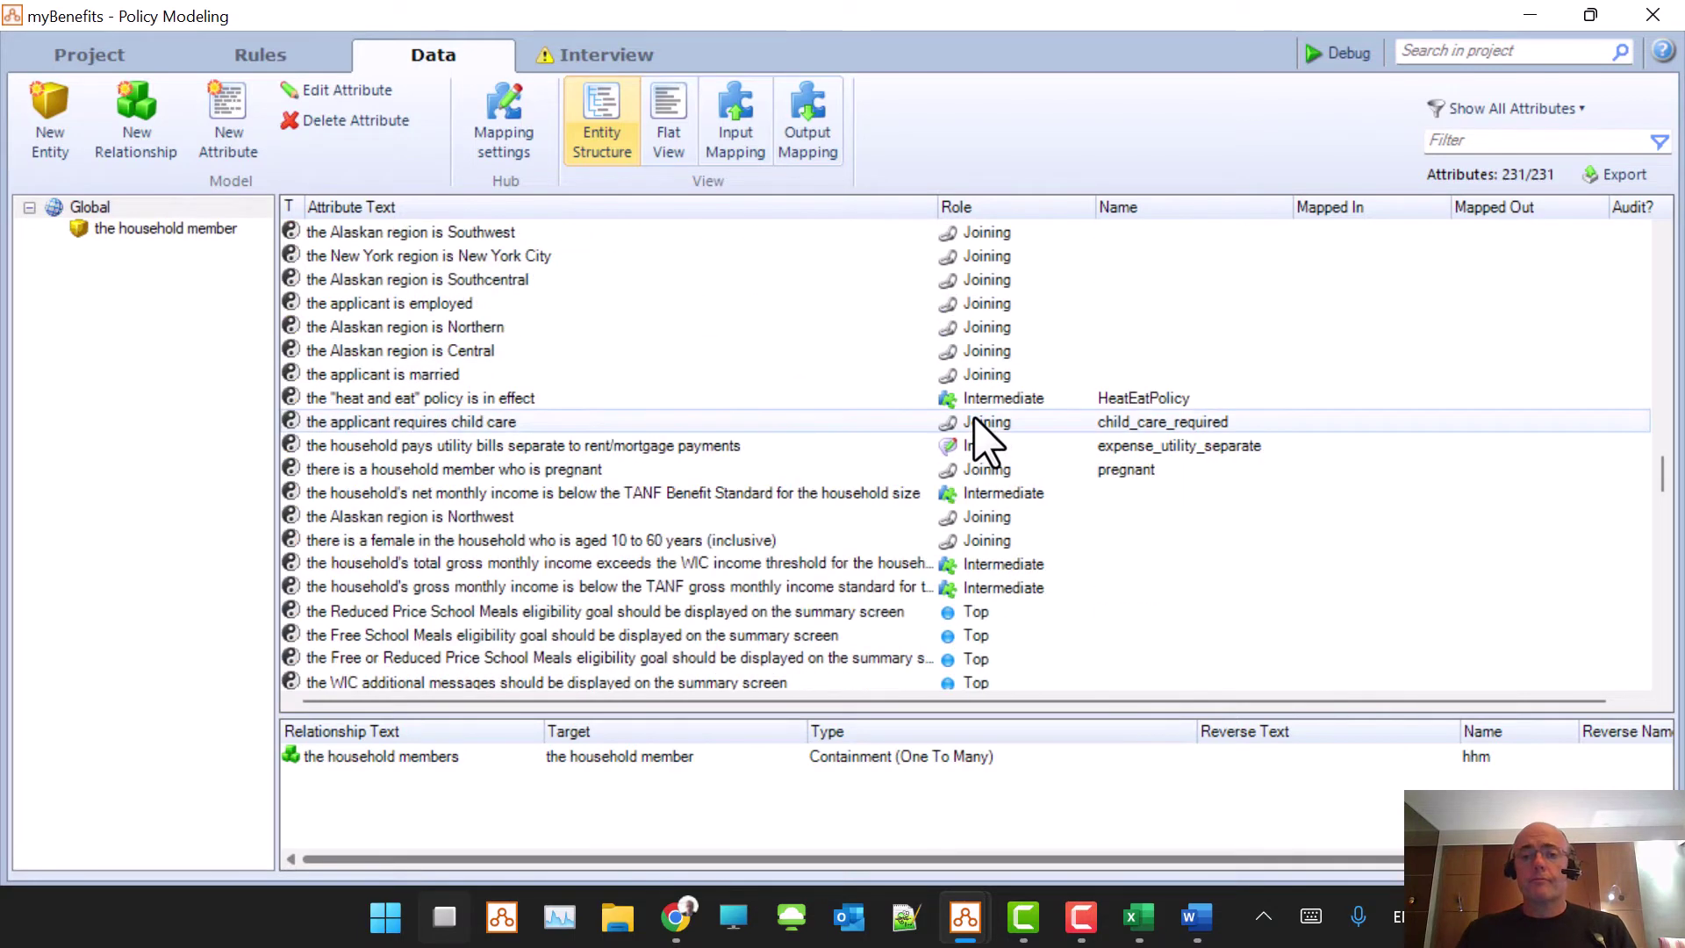
{"action": "scroll", "coordinate": [983, 439], "scroll_direction": "down", "scroll_amount": 5}
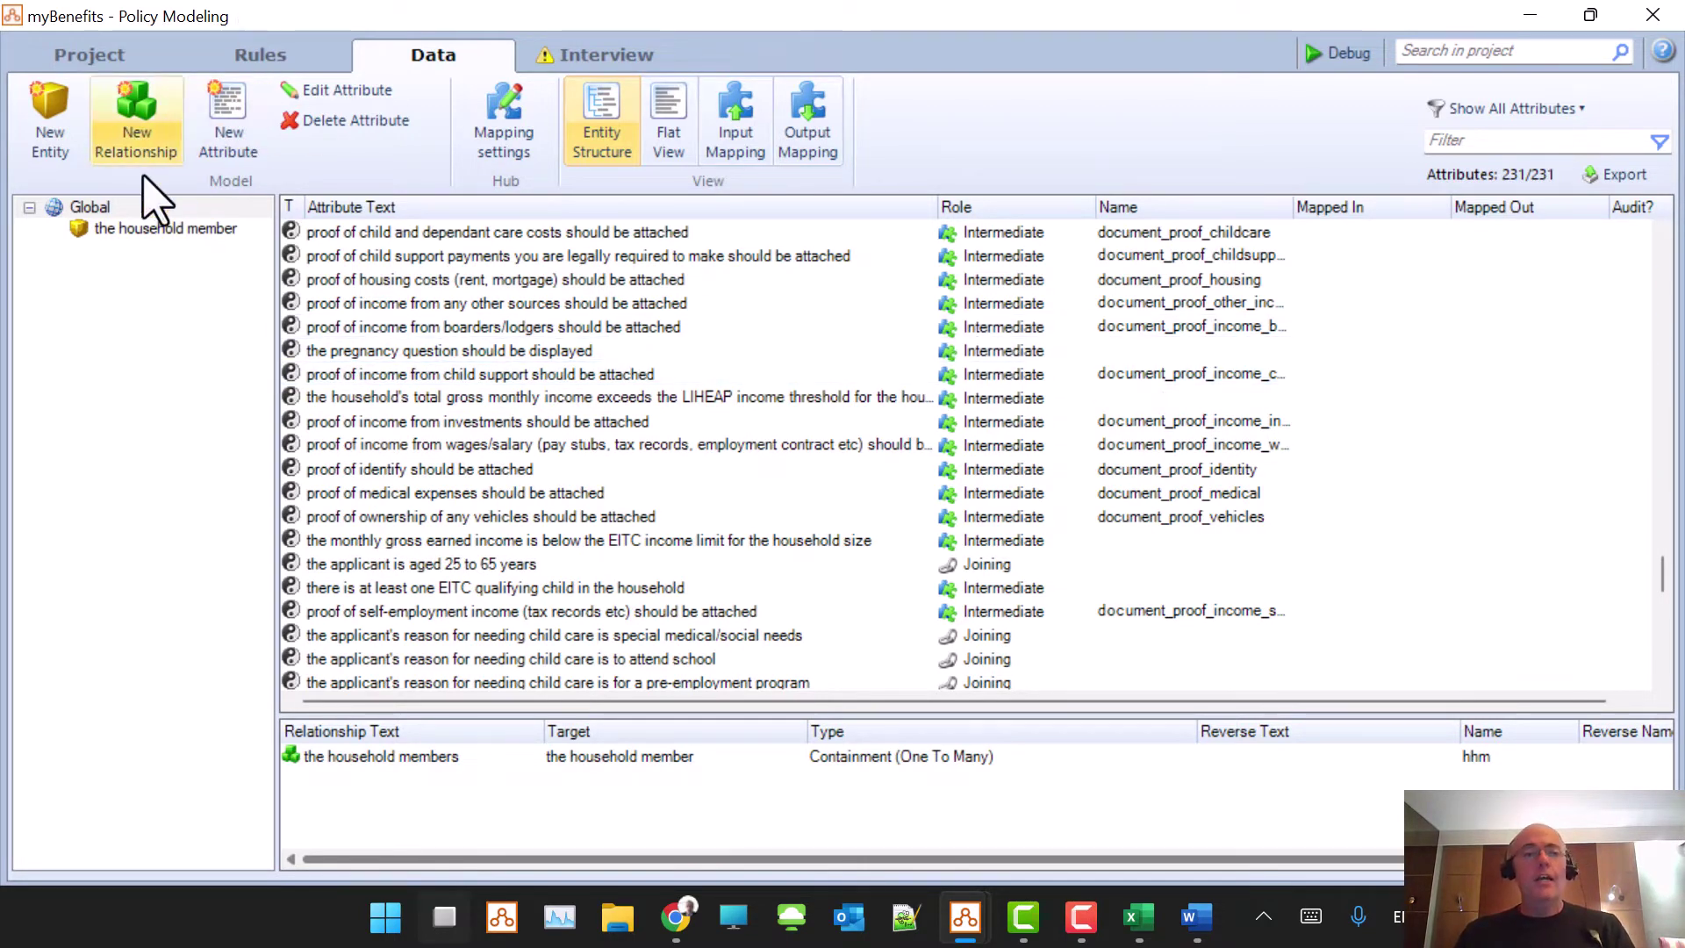
- Examine where the household member entity is collected and which source documents' rules reference it
{"action": "left_click", "coordinate": [180, 229]}
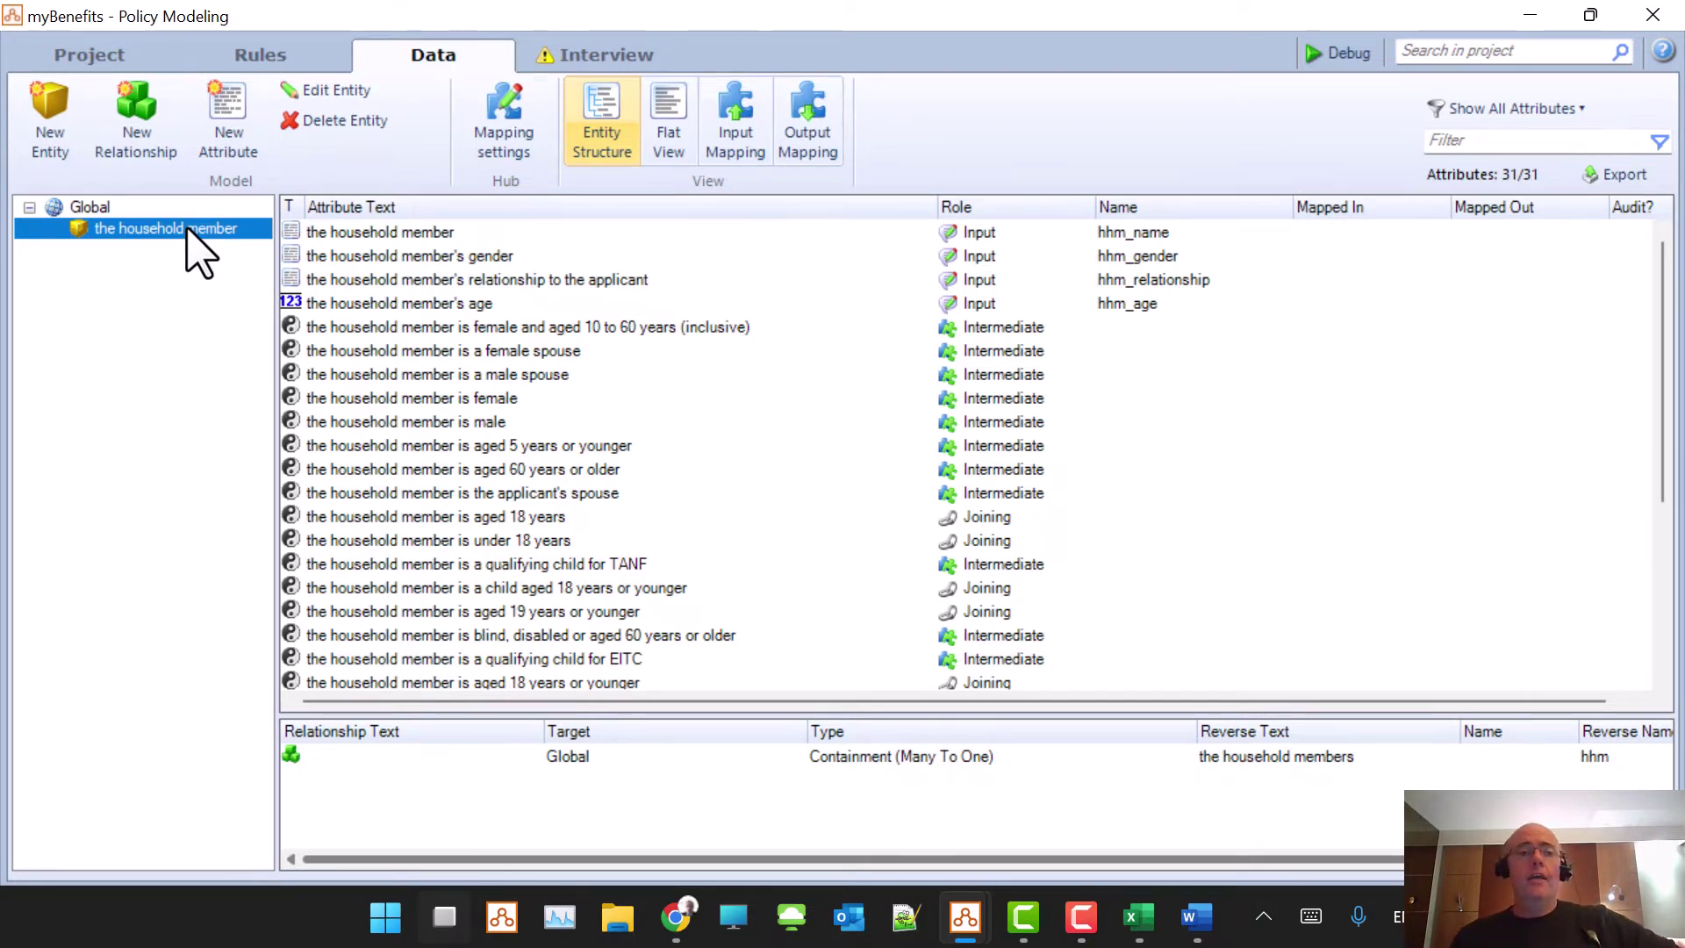
{"action": "mouse_move", "coordinate": [187, 230]}
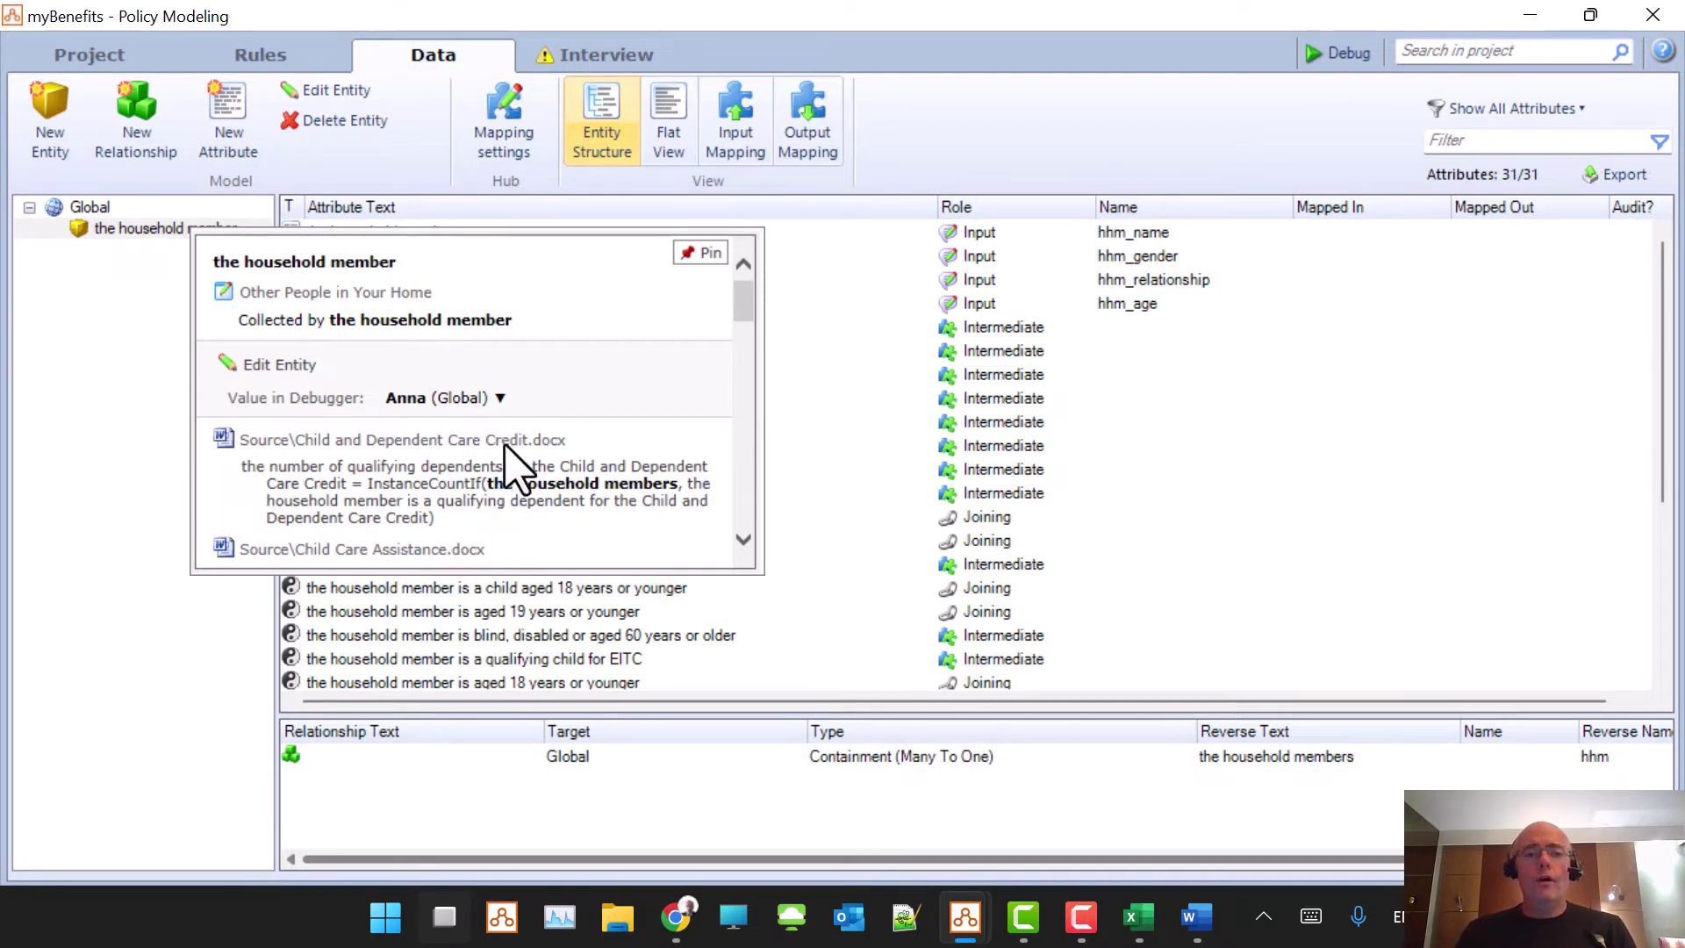
{"action": "scroll", "coordinate": [536, 340], "scroll_direction": "down", "scroll_amount": 3}
{"action": "scroll", "coordinate": [539, 351], "scroll_direction": "down", "scroll_amount": 10}
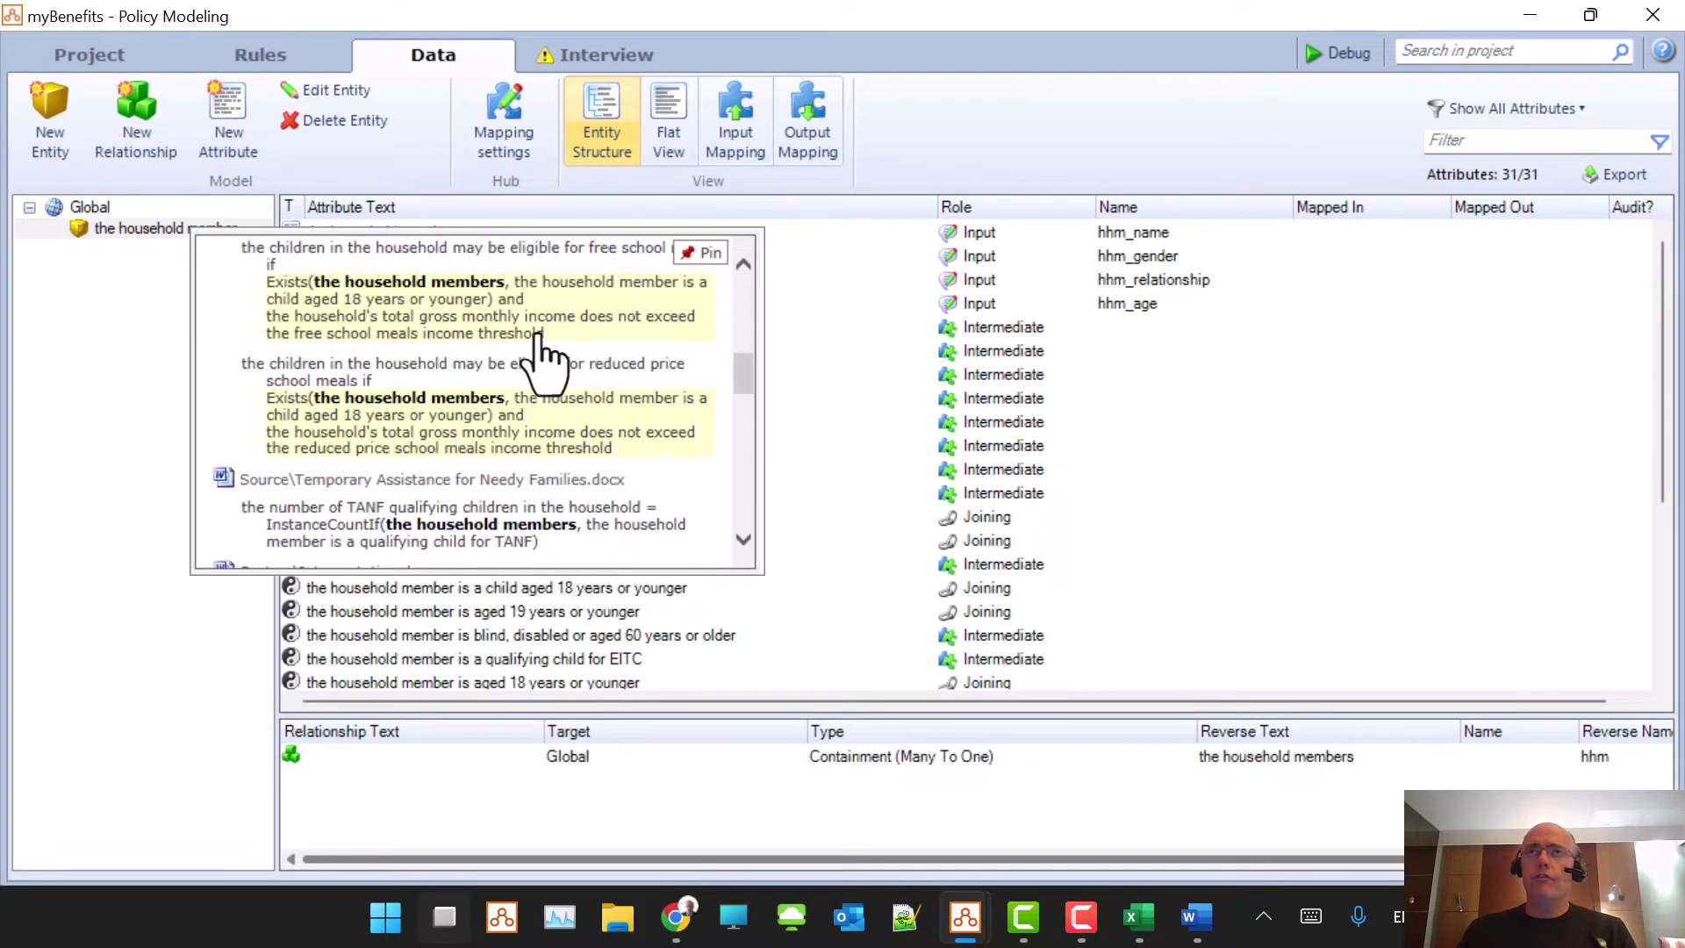
{"action": "scroll", "coordinate": [564, 425], "scroll_direction": "up", "scroll_amount": 10}
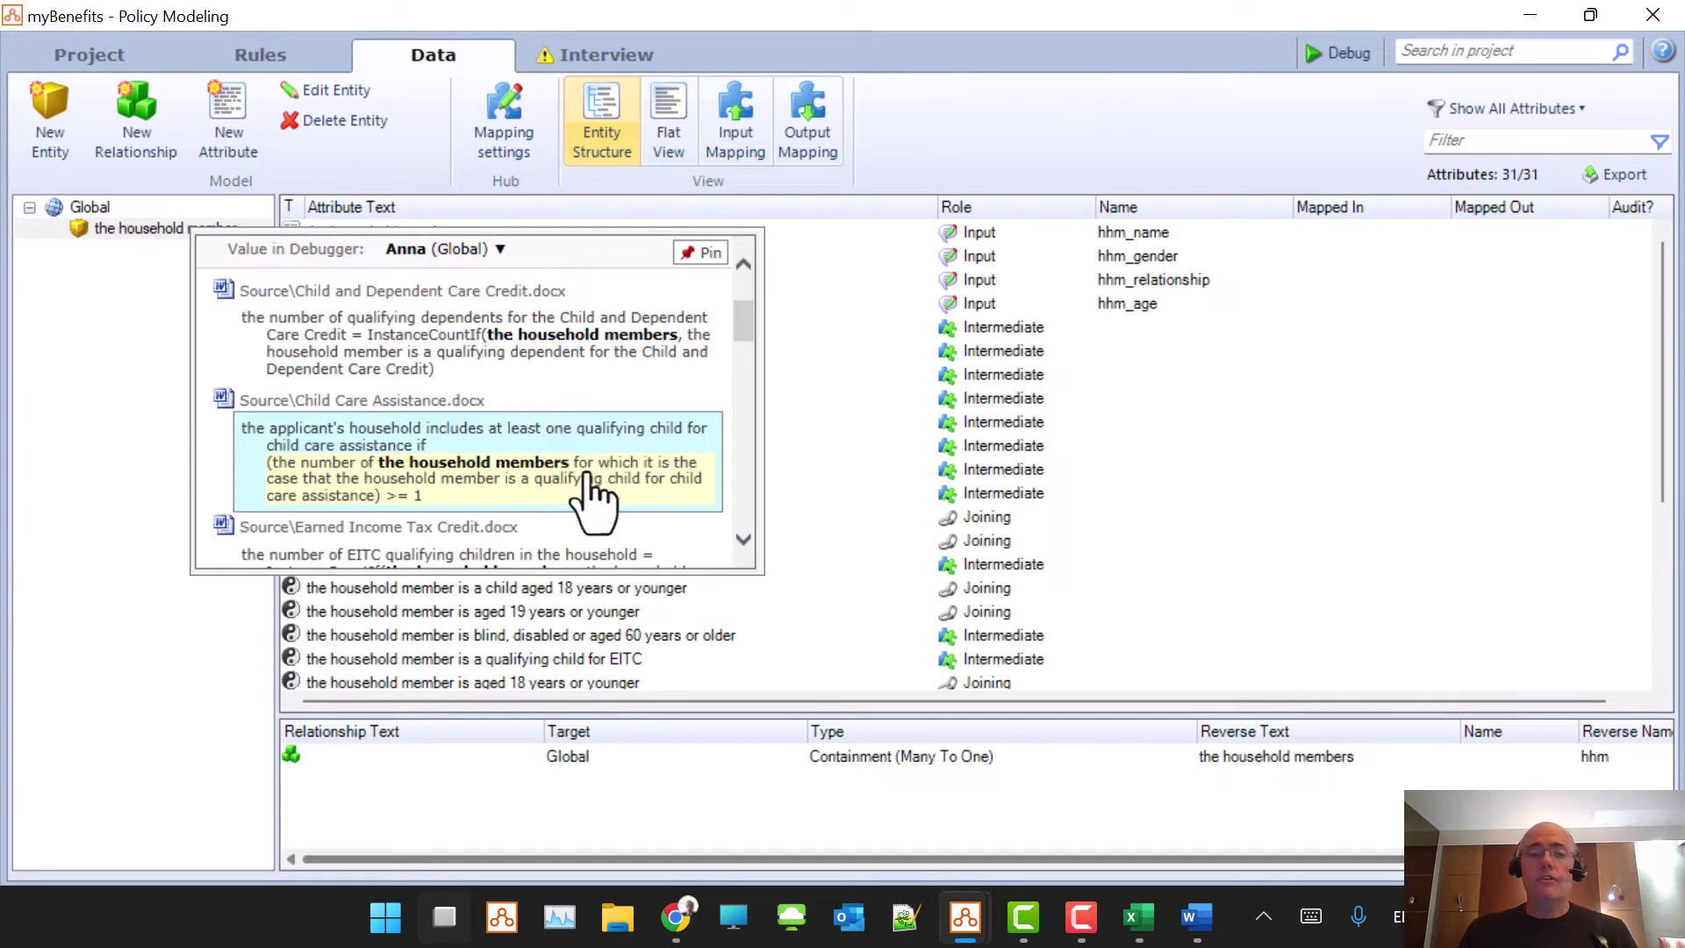
{"action": "scroll", "coordinate": [589, 474], "scroll_direction": "up", "scroll_amount": 3}
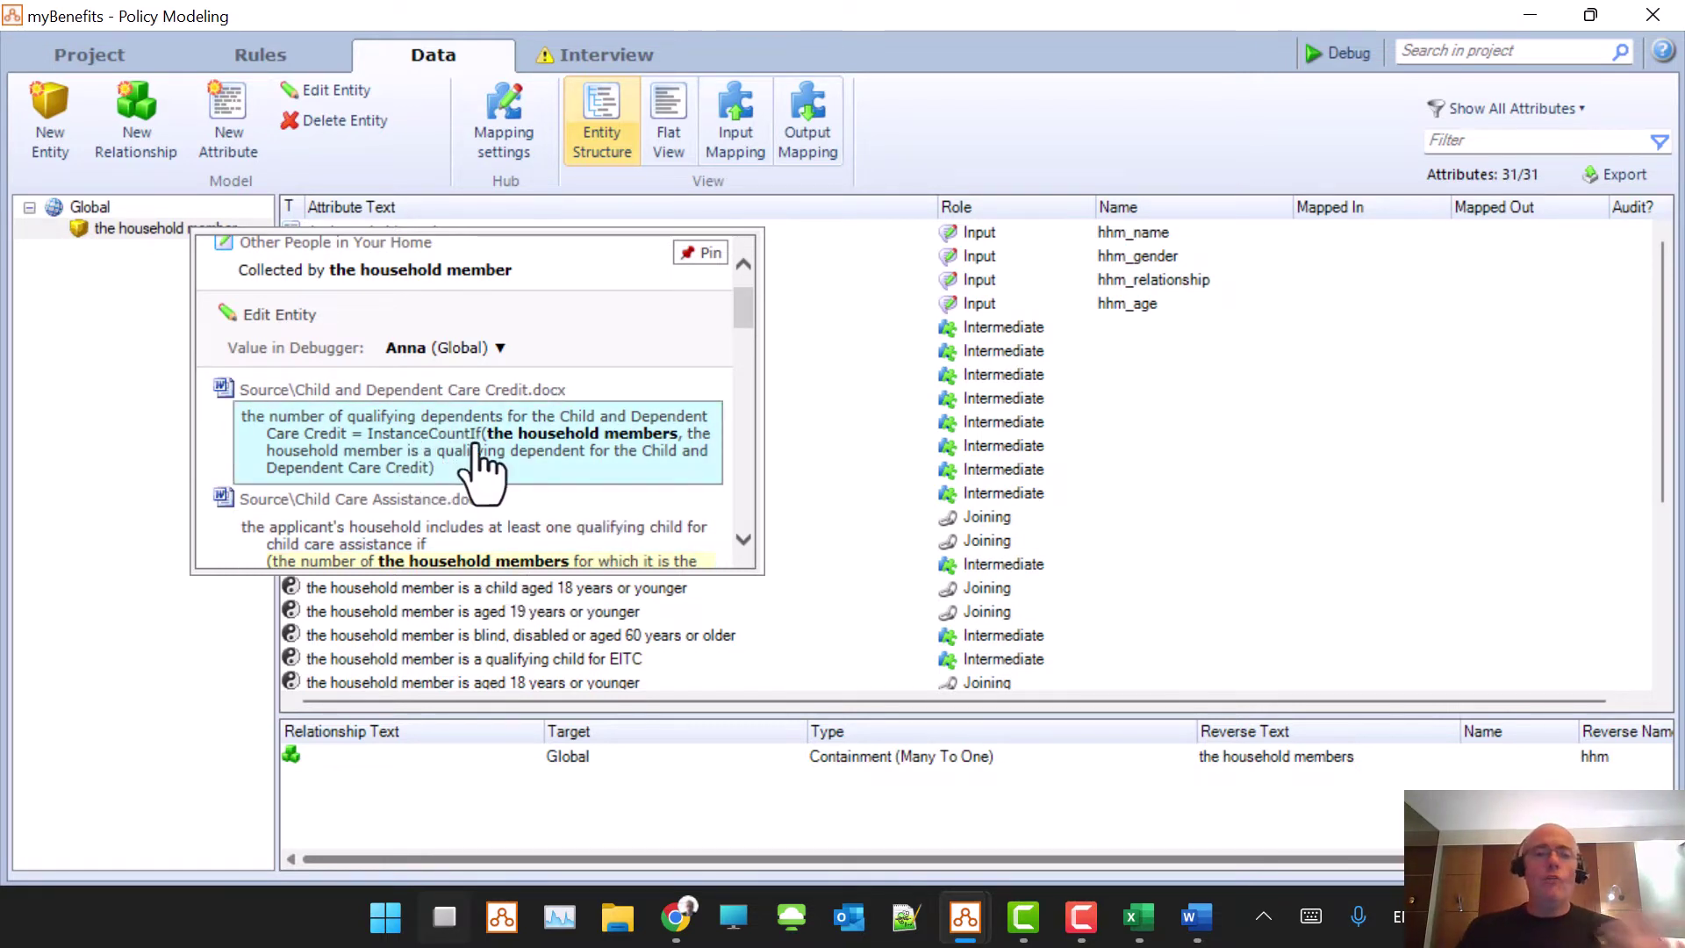
- Read how the rules use household members, from Child and Dependent Care Credit.docx through School Meals.docx to Interpretative.docx
{"action": "scroll", "coordinate": [538, 482], "scroll_direction": "down", "scroll_amount": 2}
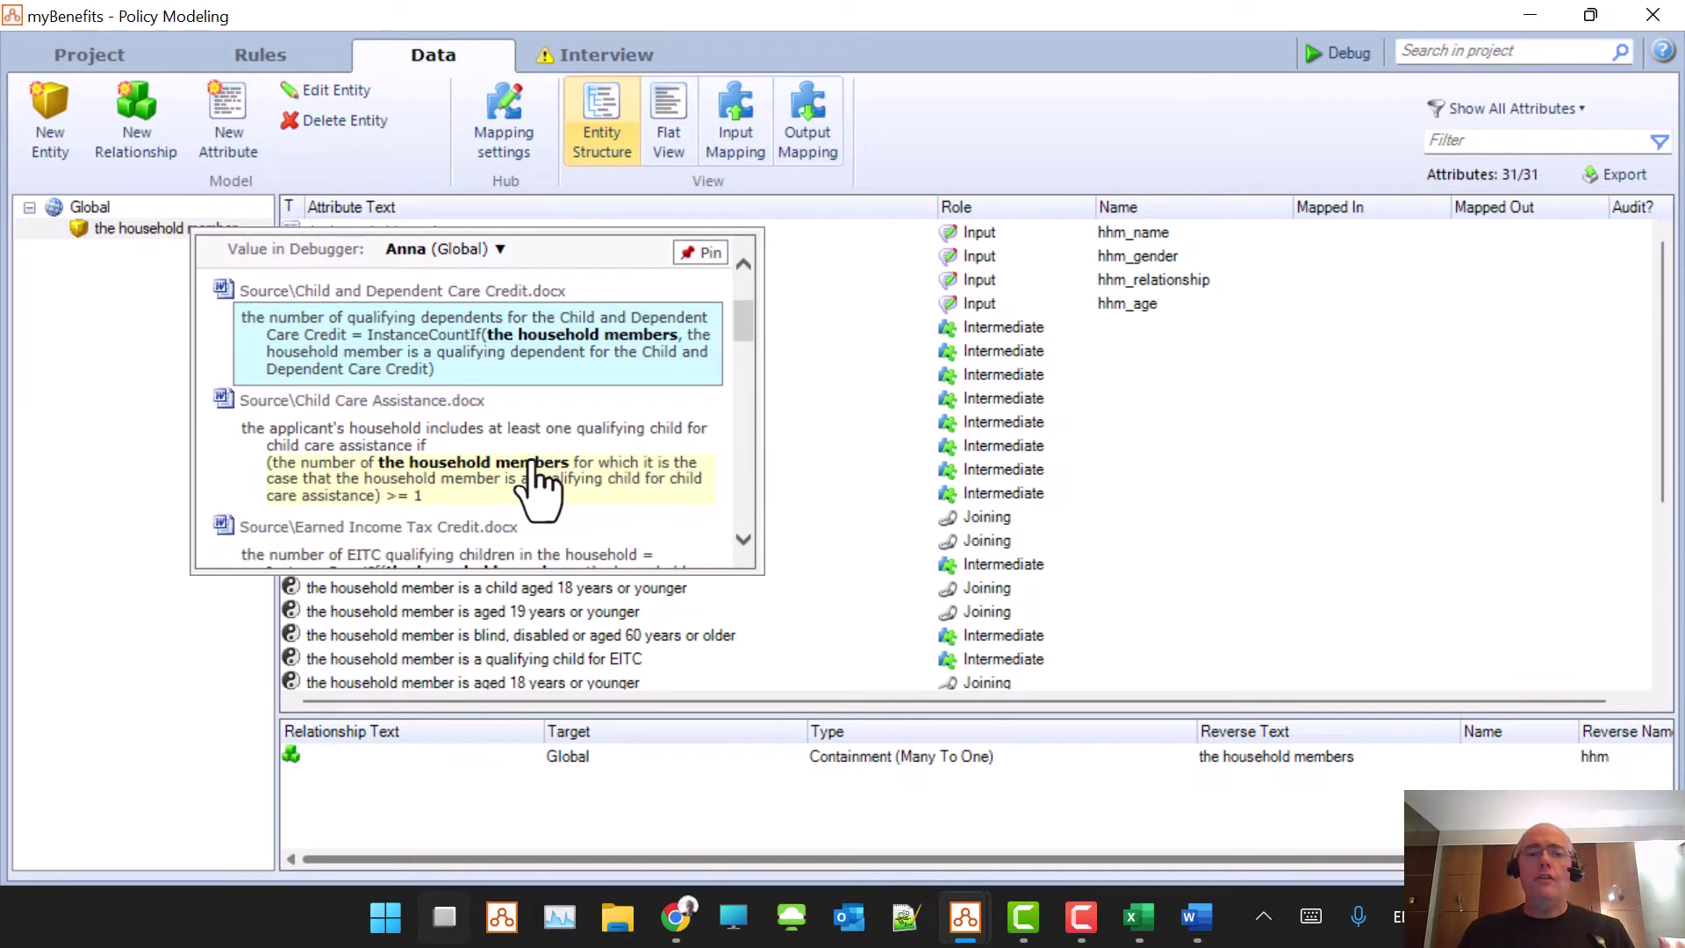
{"action": "scroll", "coordinate": [481, 479], "scroll_direction": "down", "scroll_amount": 2}
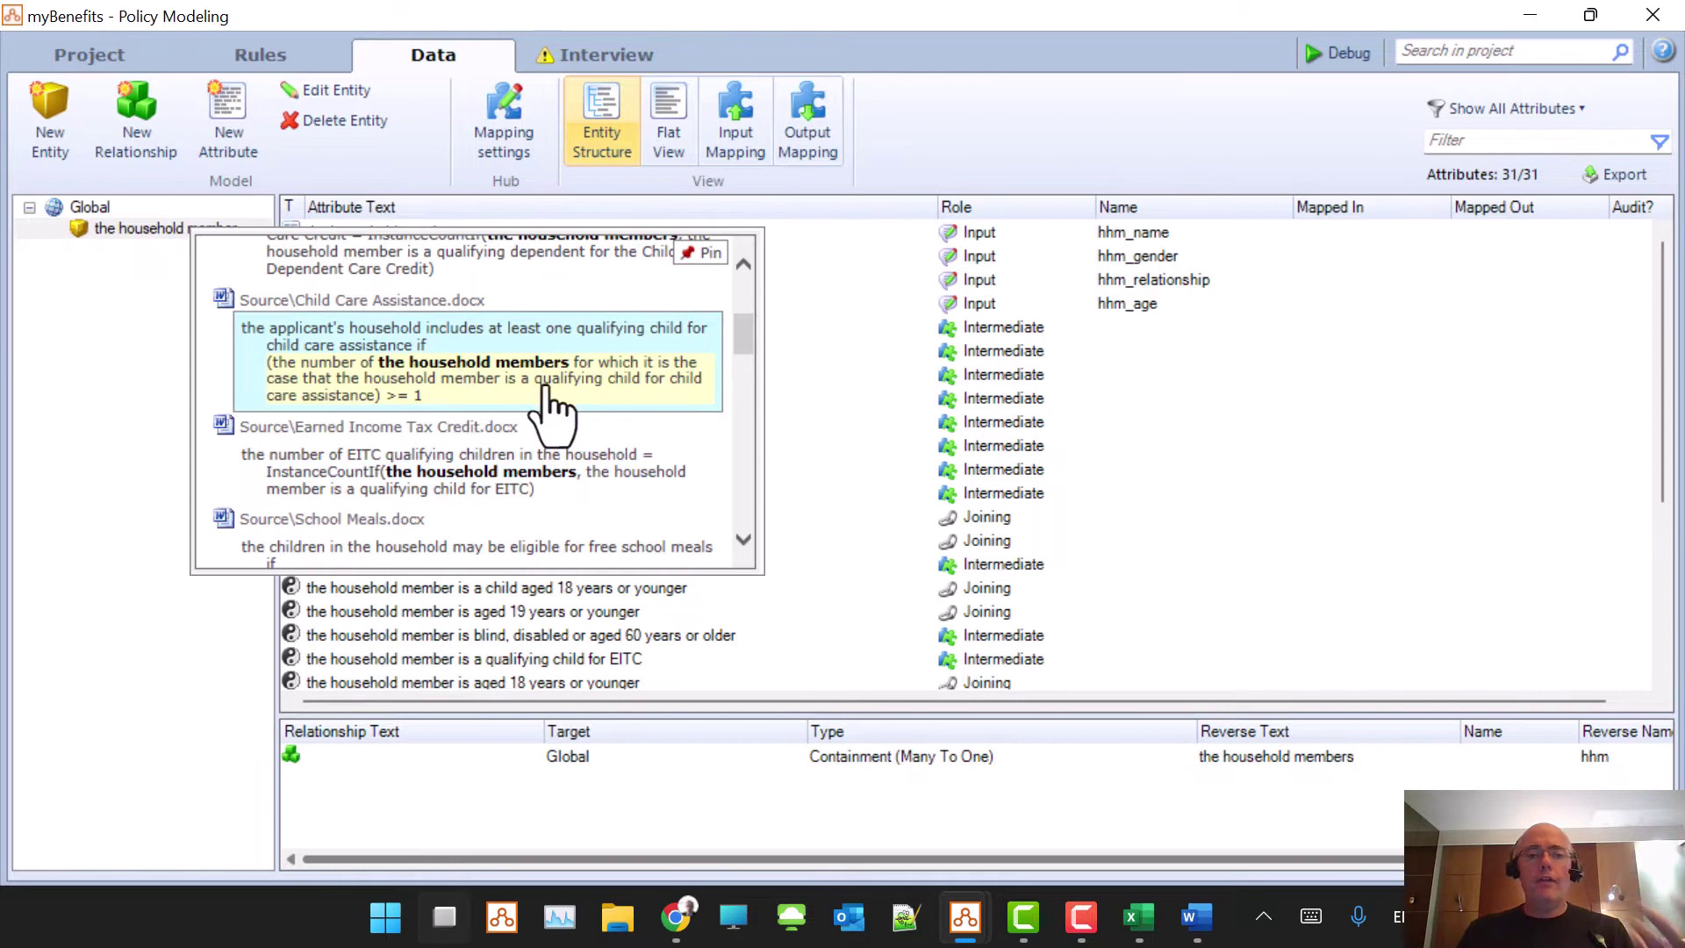
{"action": "scroll", "coordinate": [542, 397], "scroll_direction": "down", "scroll_amount": 1}
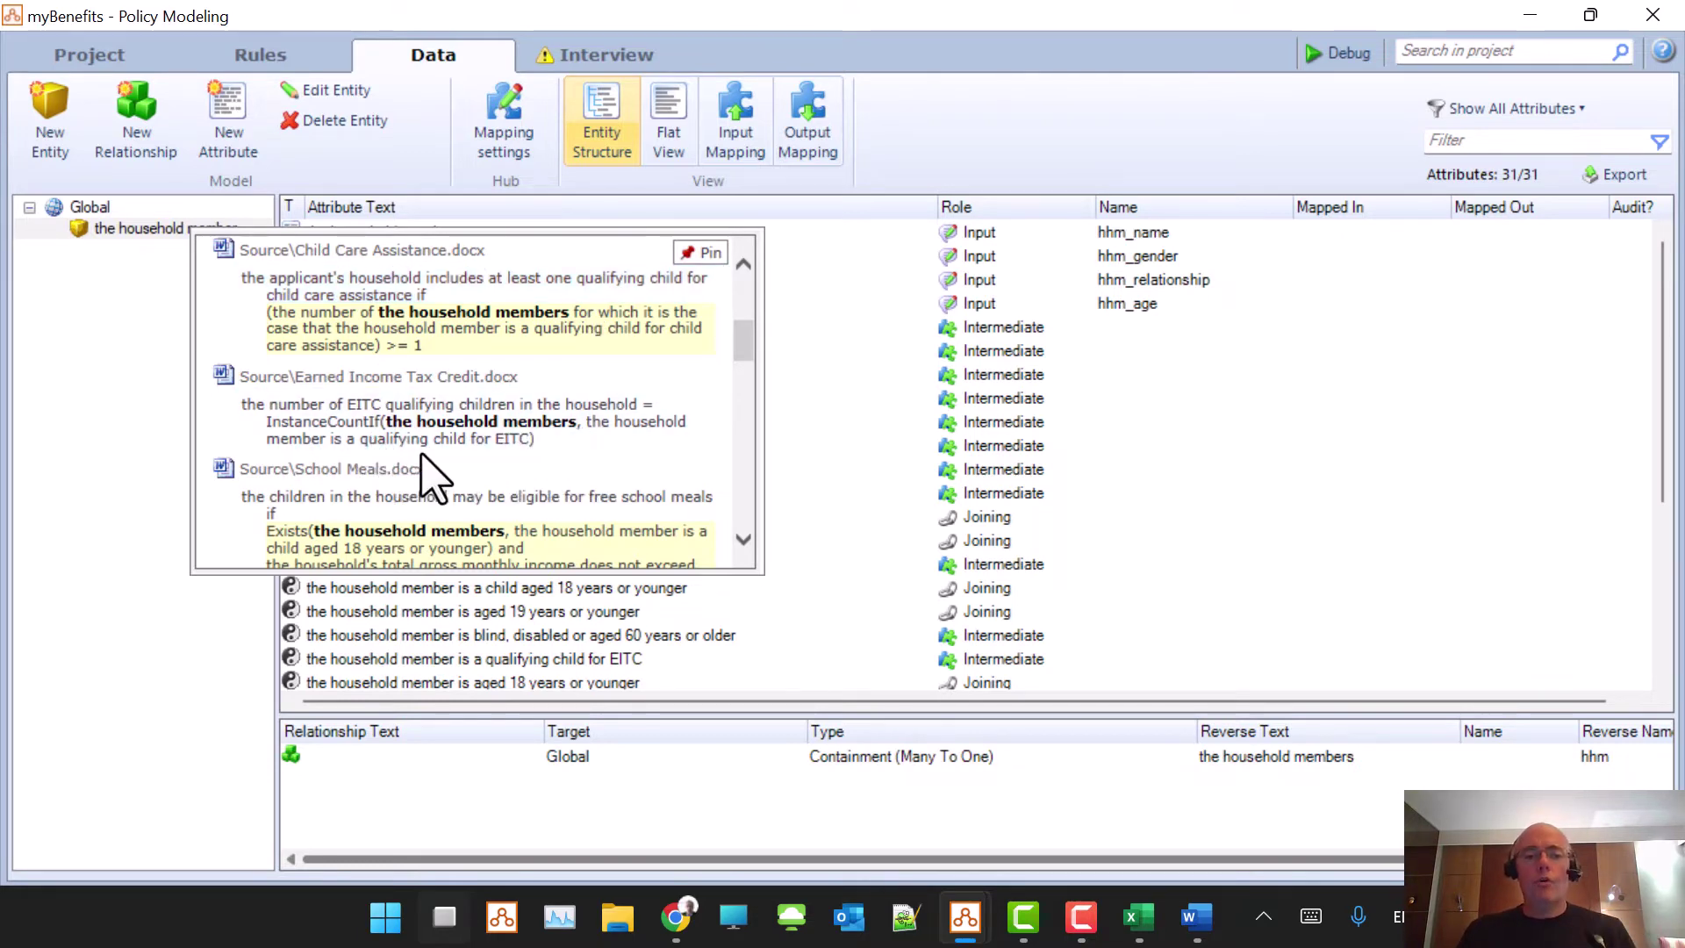
{"action": "scroll", "coordinate": [525, 465], "scroll_direction": "down", "scroll_amount": 1}
{"action": "scroll", "coordinate": [525, 465], "scroll_direction": "down", "scroll_amount": 3}
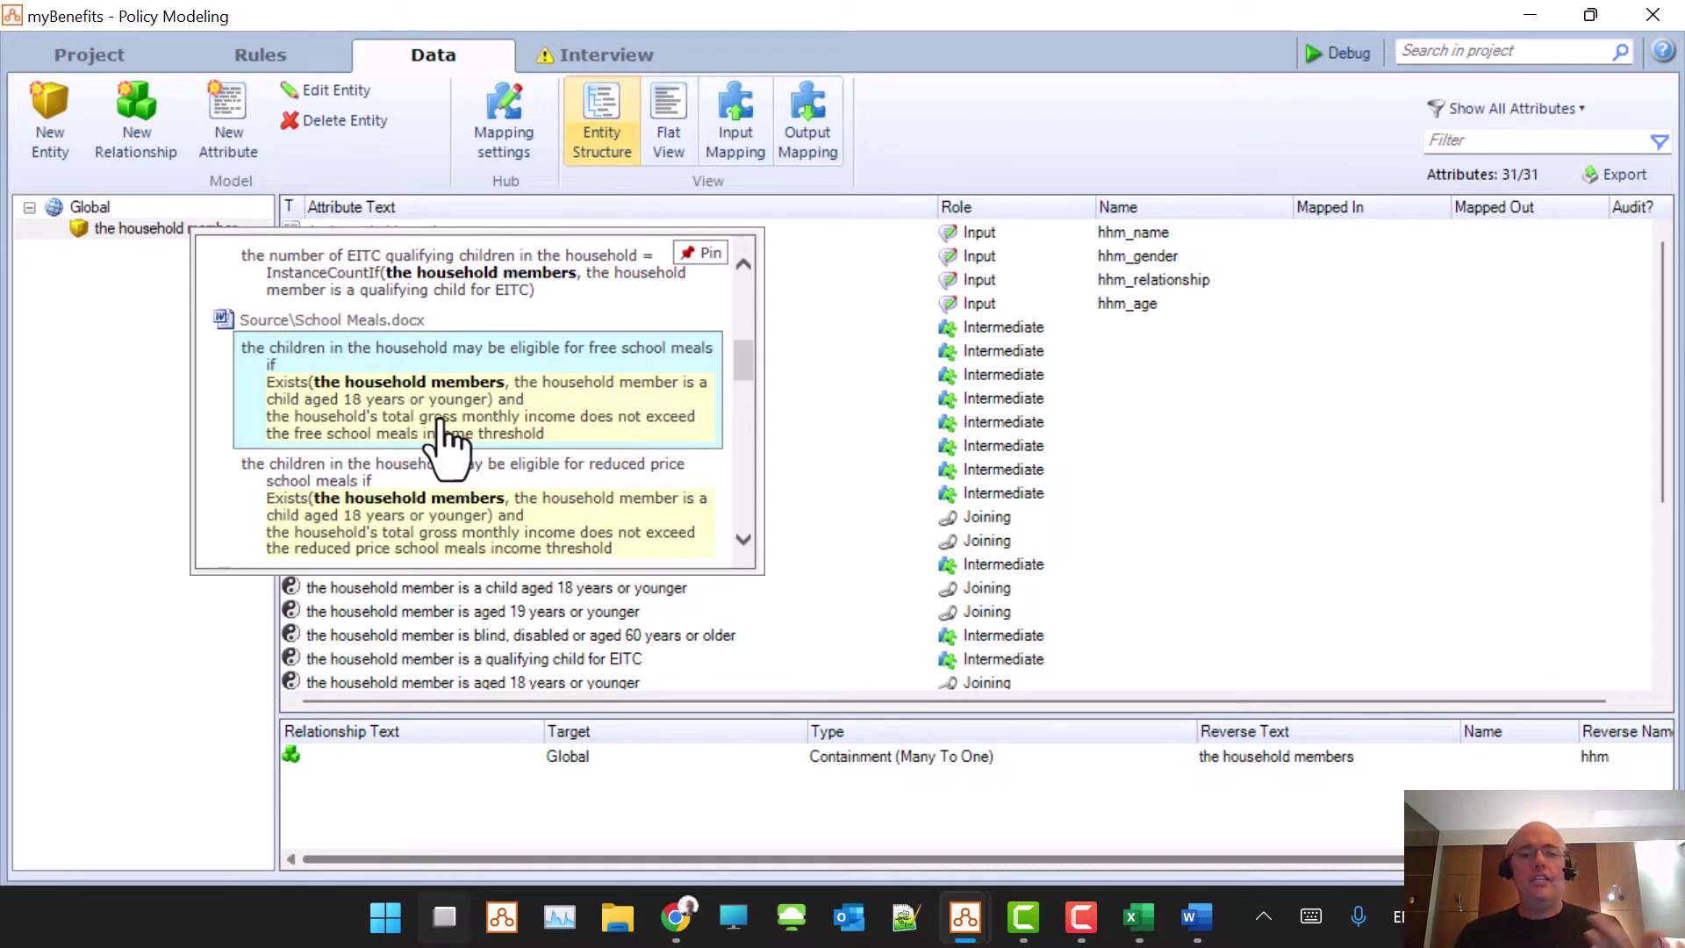
{"action": "scroll", "coordinate": [446, 439], "scroll_direction": "down", "scroll_amount": 4}
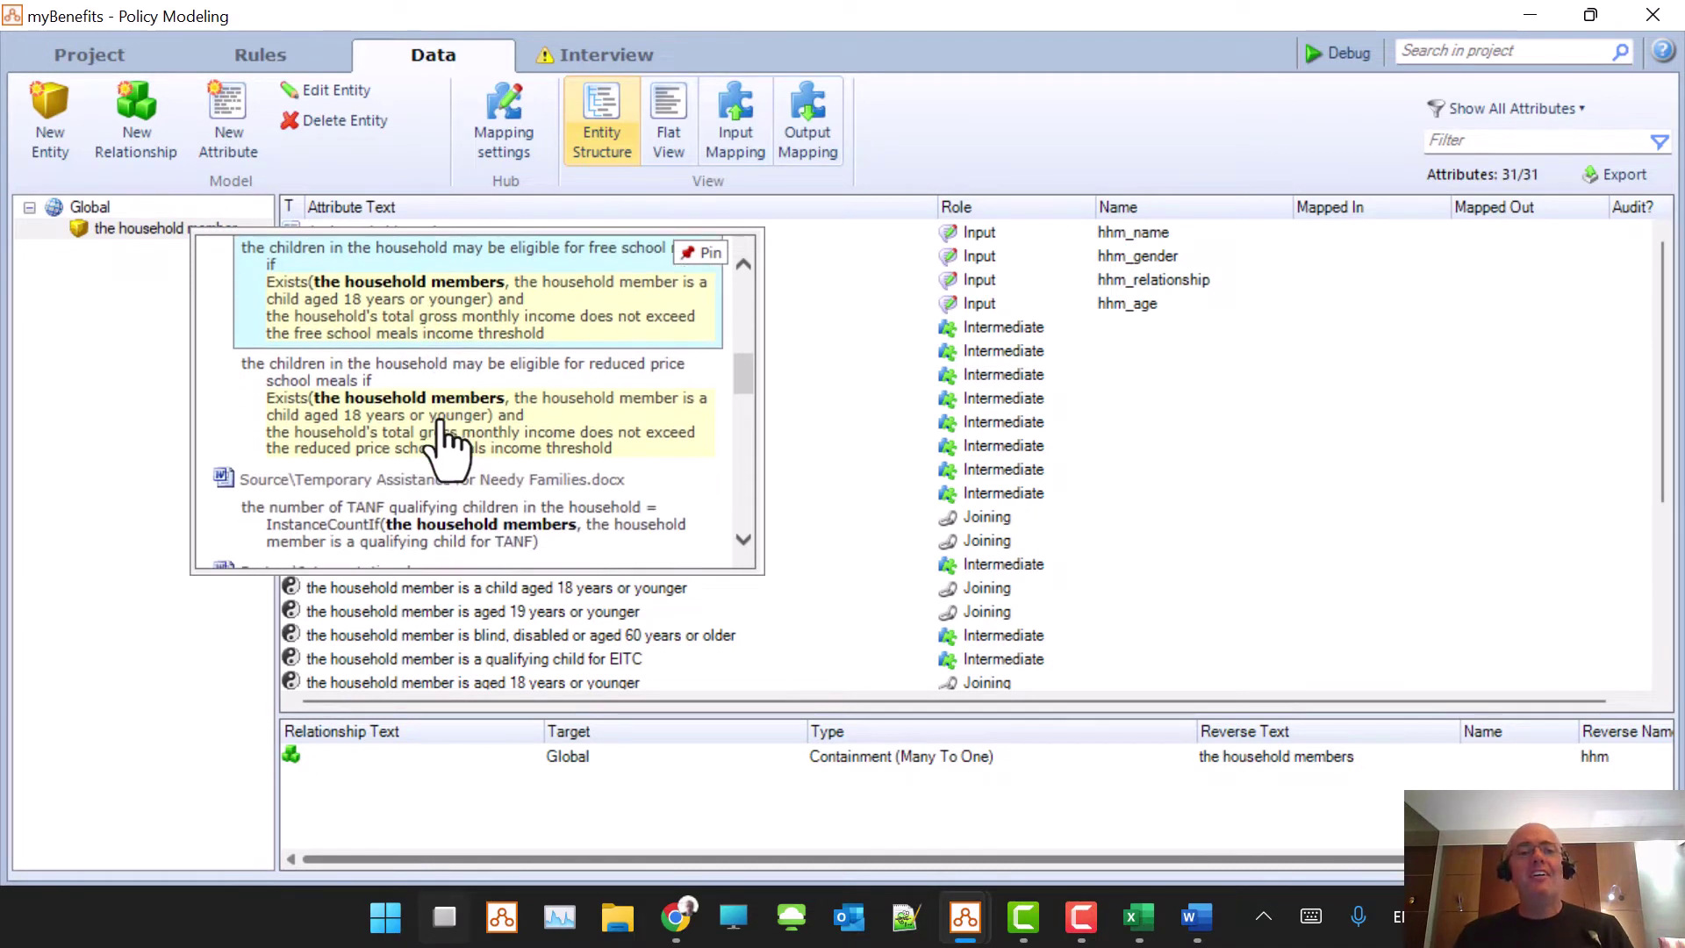
{"action": "scroll", "coordinate": [484, 399], "scroll_direction": "down", "scroll_amount": 2}
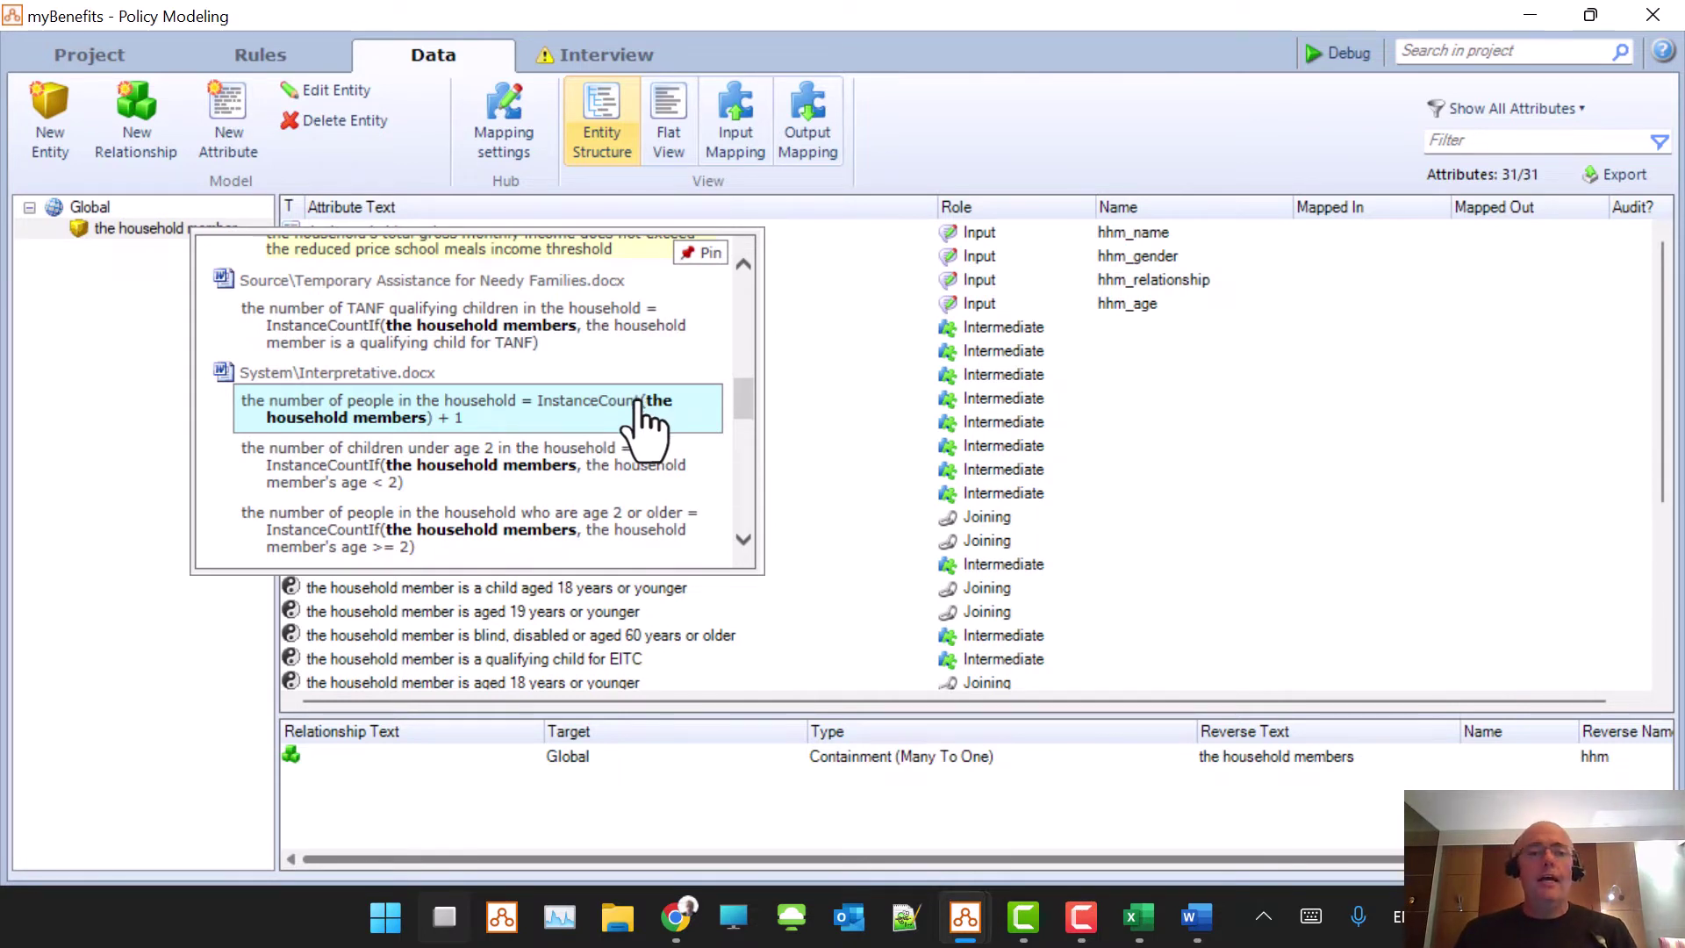
- Read the remaining rules that use the household members, from Interpretative.docx through Procedural.docx
{"action": "scroll", "coordinate": [540, 439], "scroll_direction": "down", "scroll_amount": 3}
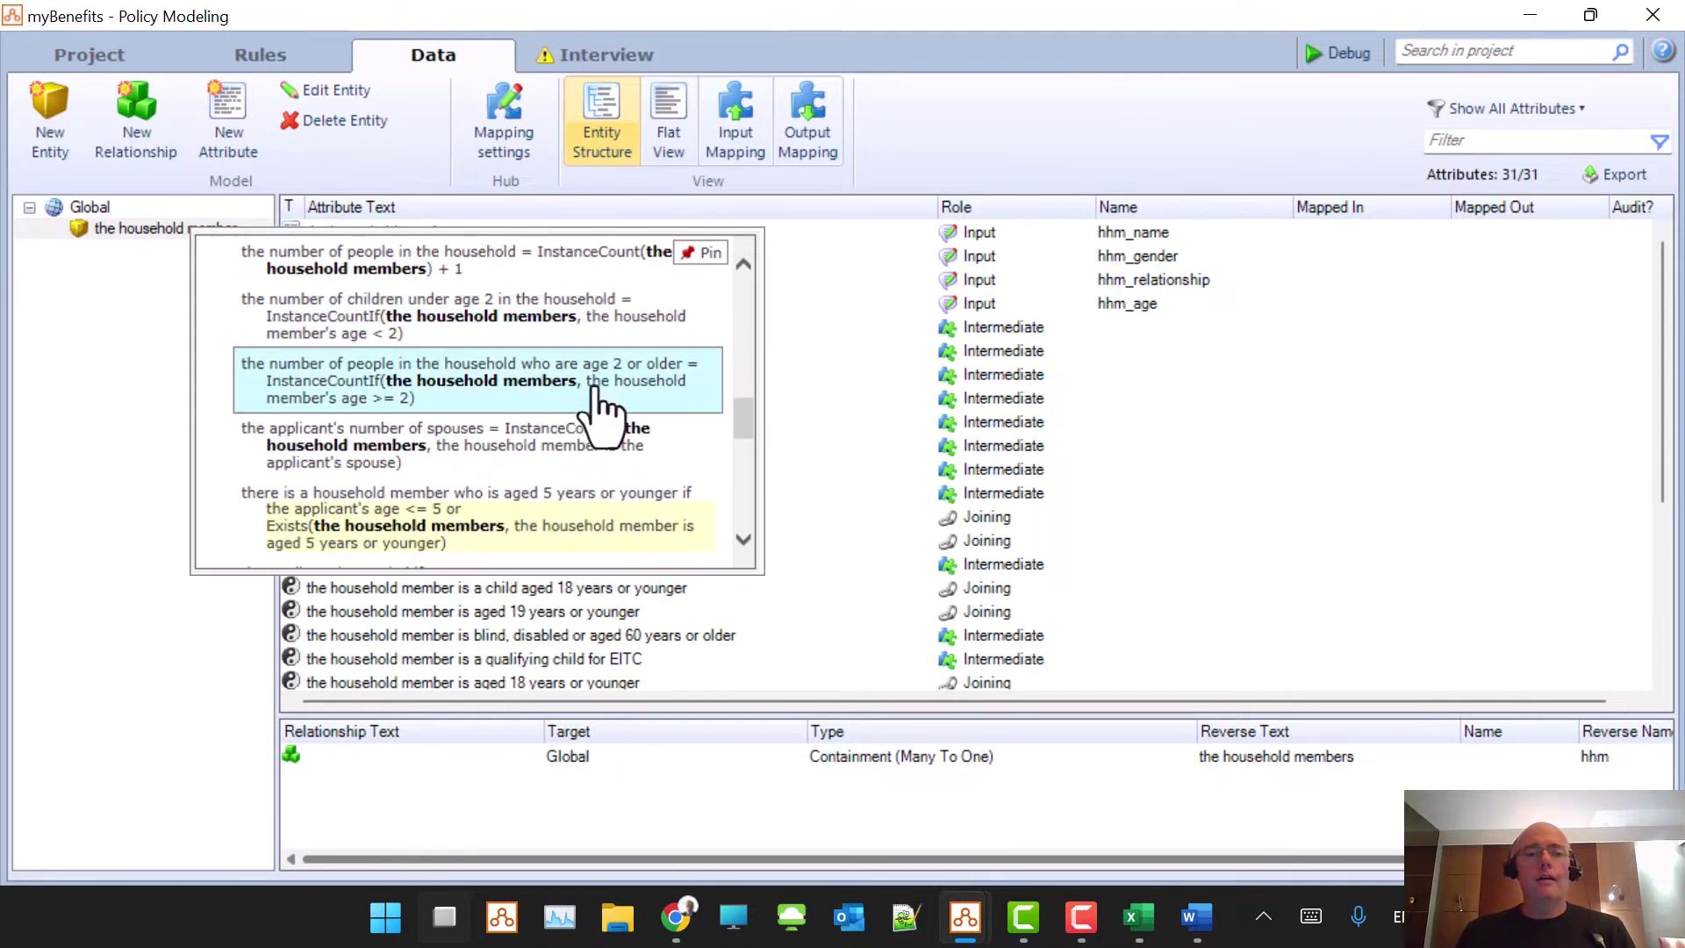
{"action": "scroll", "coordinate": [602, 406], "scroll_direction": "down", "scroll_amount": 2}
{"action": "scroll", "coordinate": [602, 343], "scroll_direction": "down", "scroll_amount": 5}
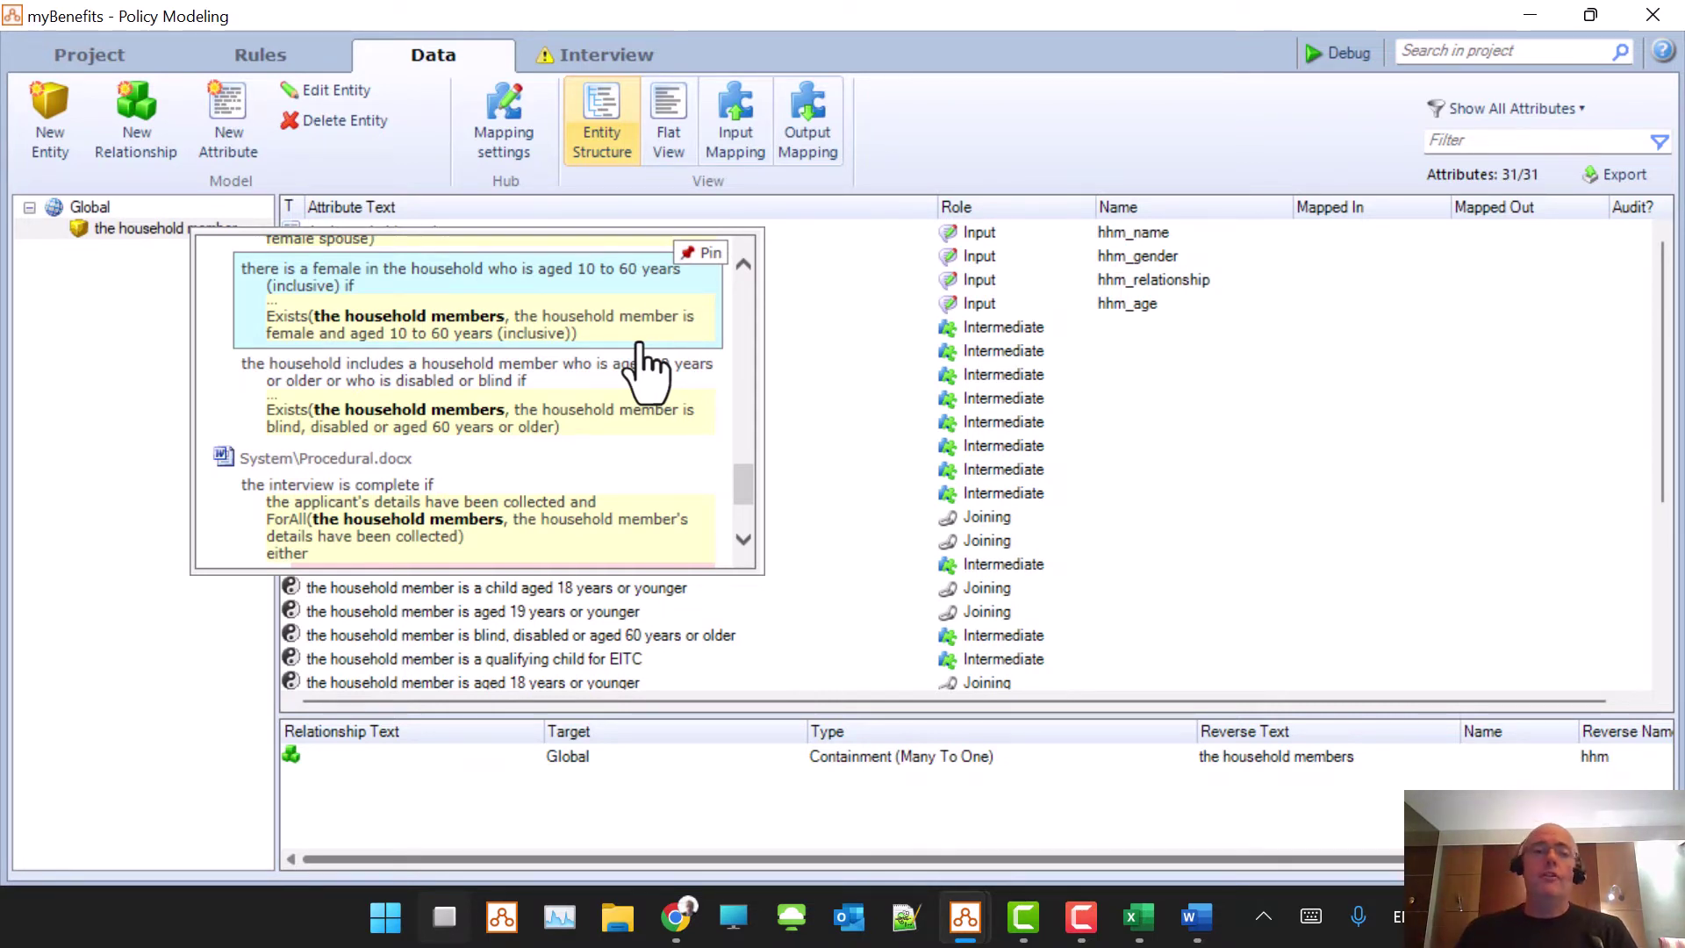
{"action": "scroll", "coordinate": [447, 544], "scroll_direction": "down", "scroll_amount": 1}
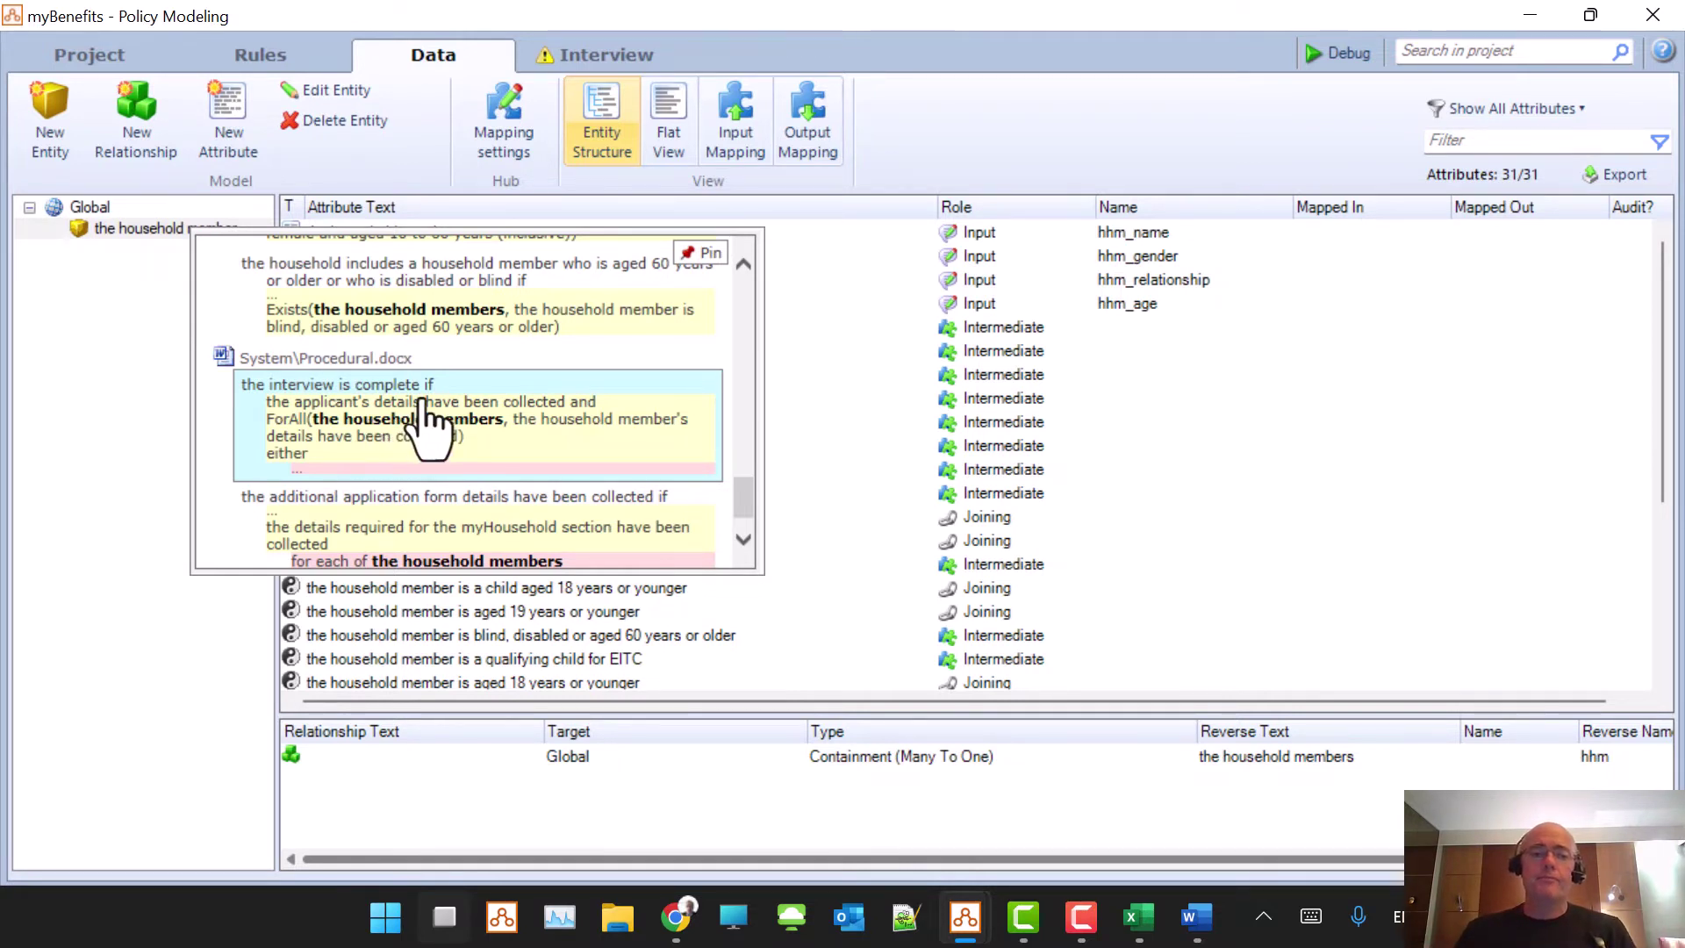
{"action": "scroll", "coordinate": [430, 426], "scroll_direction": "down", "scroll_amount": 1}
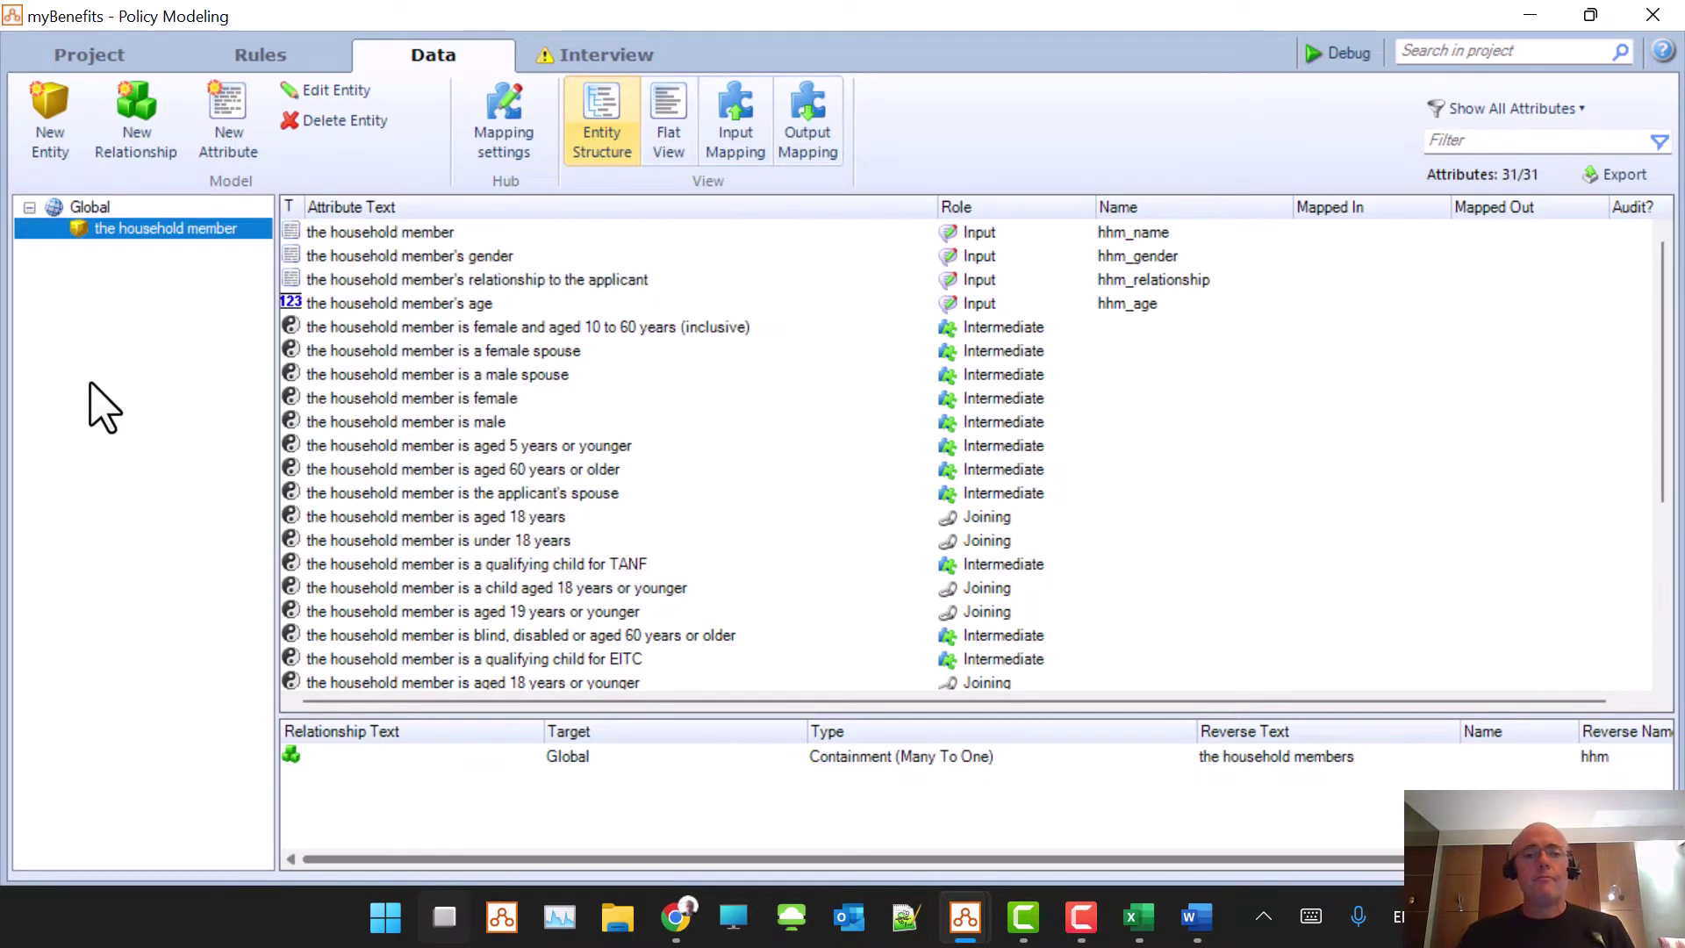
- Display the project's rule documents, switch to State Median Income.xlsx in Excel and look through the SMI, AZ, DC and GA sheets
{"action": "left_click", "coordinate": [260, 56]}
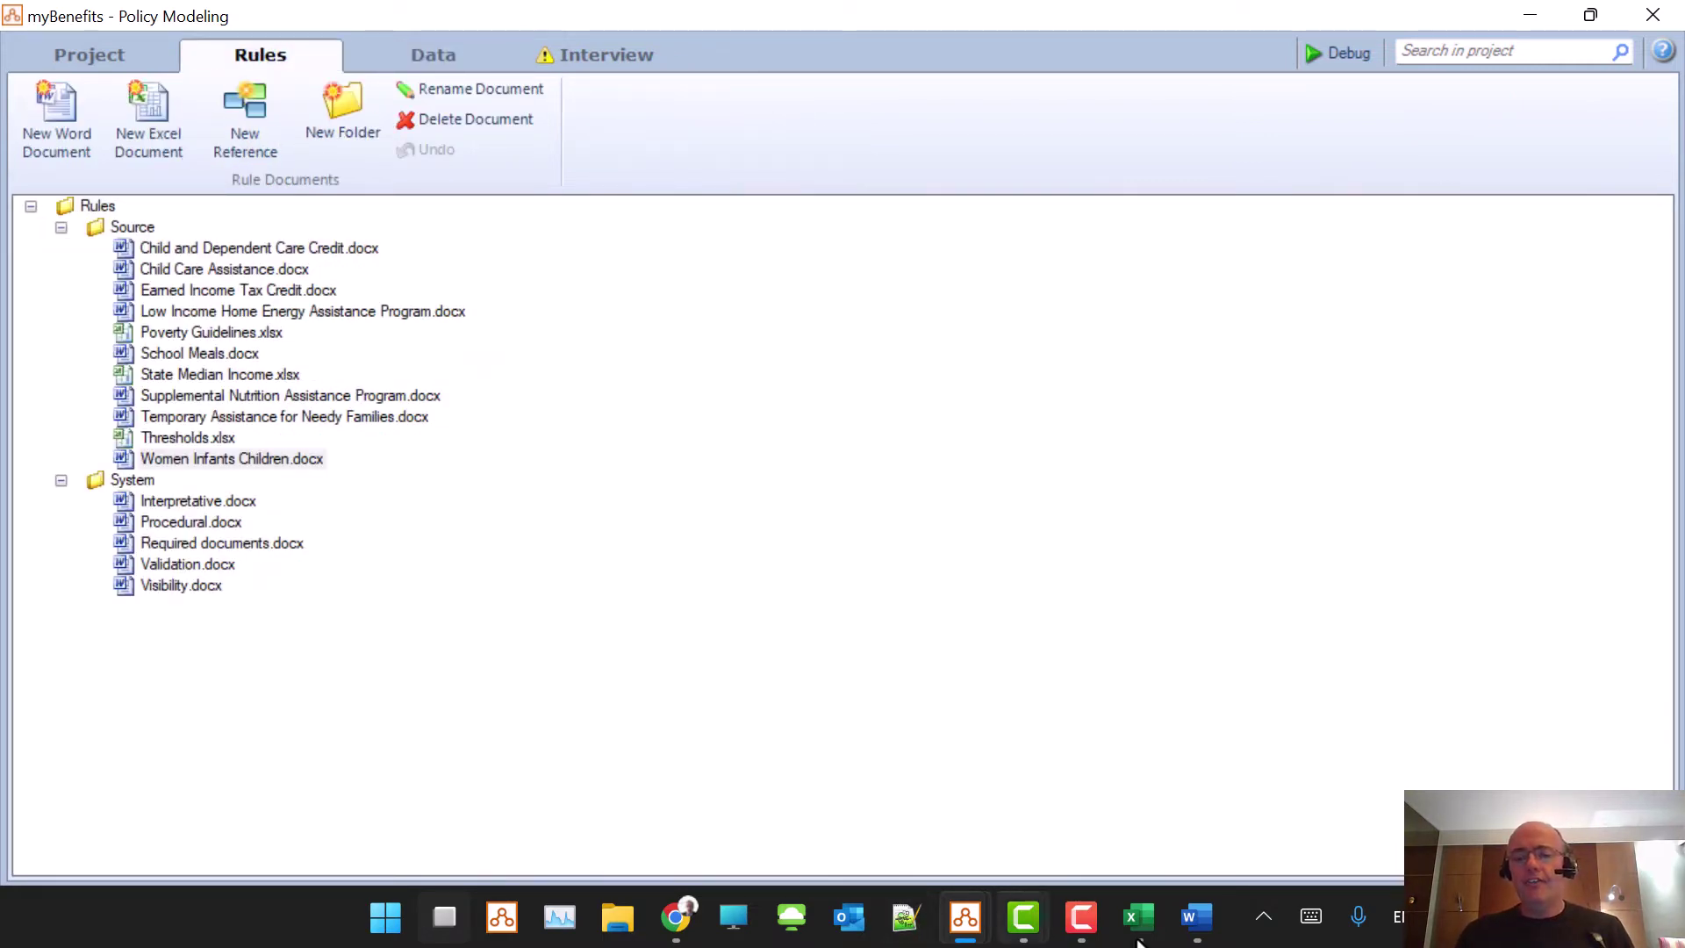
{"action": "mouse_move", "coordinate": [1136, 926]}
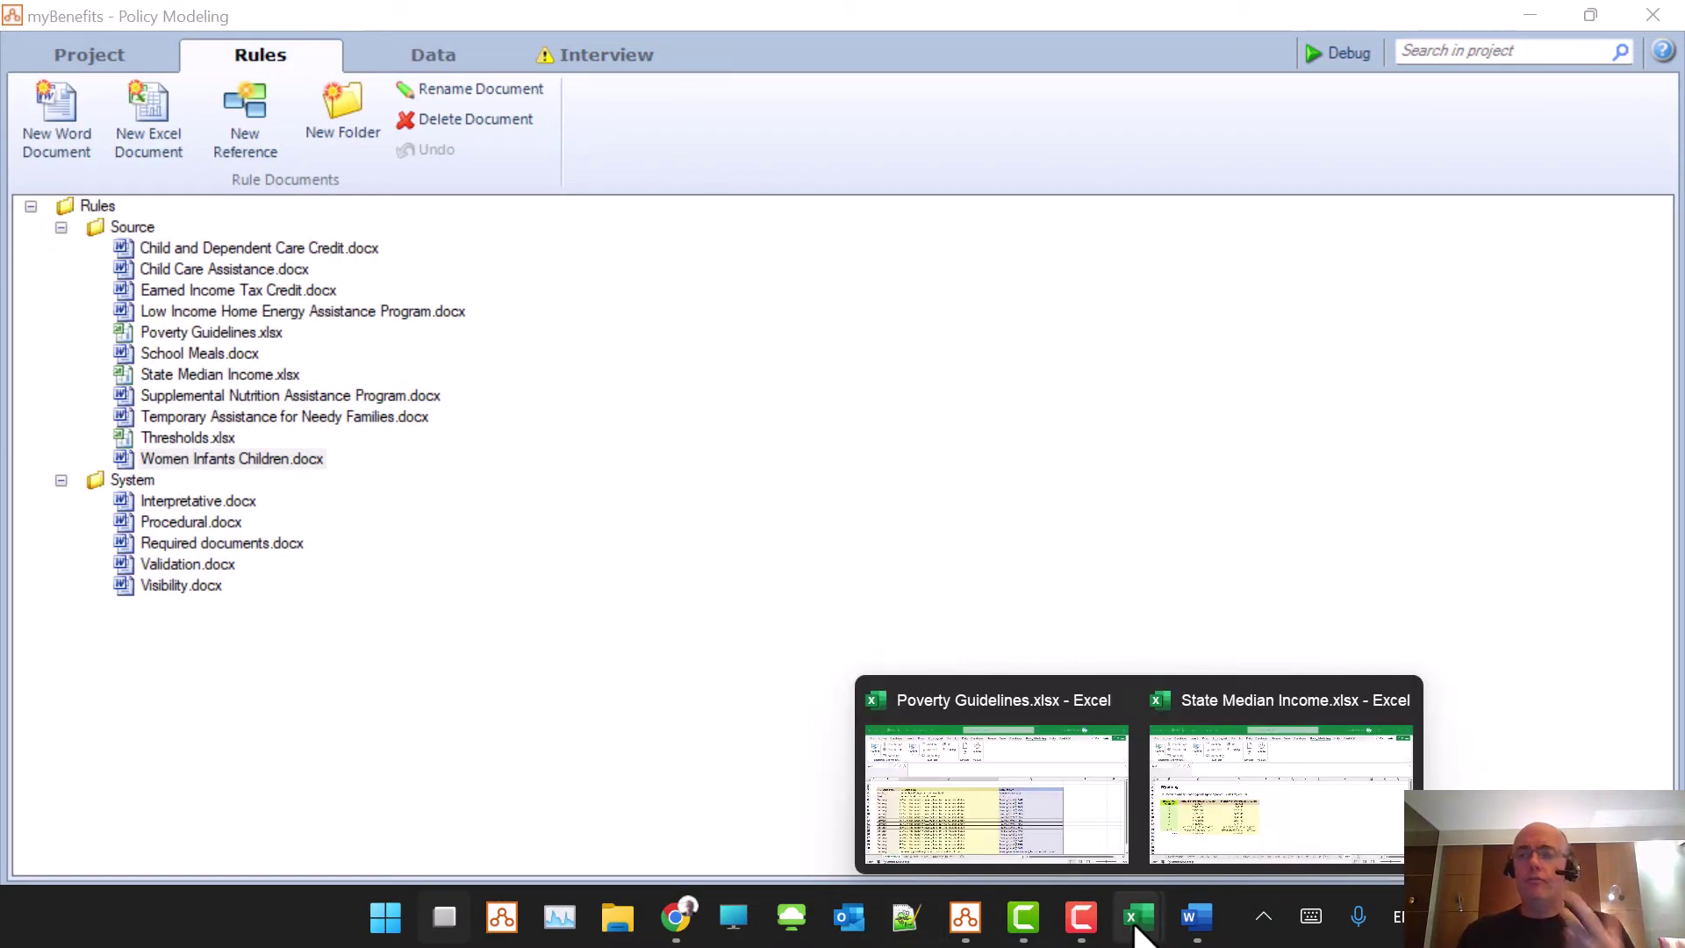
{"action": "left_click", "coordinate": [1211, 825]}
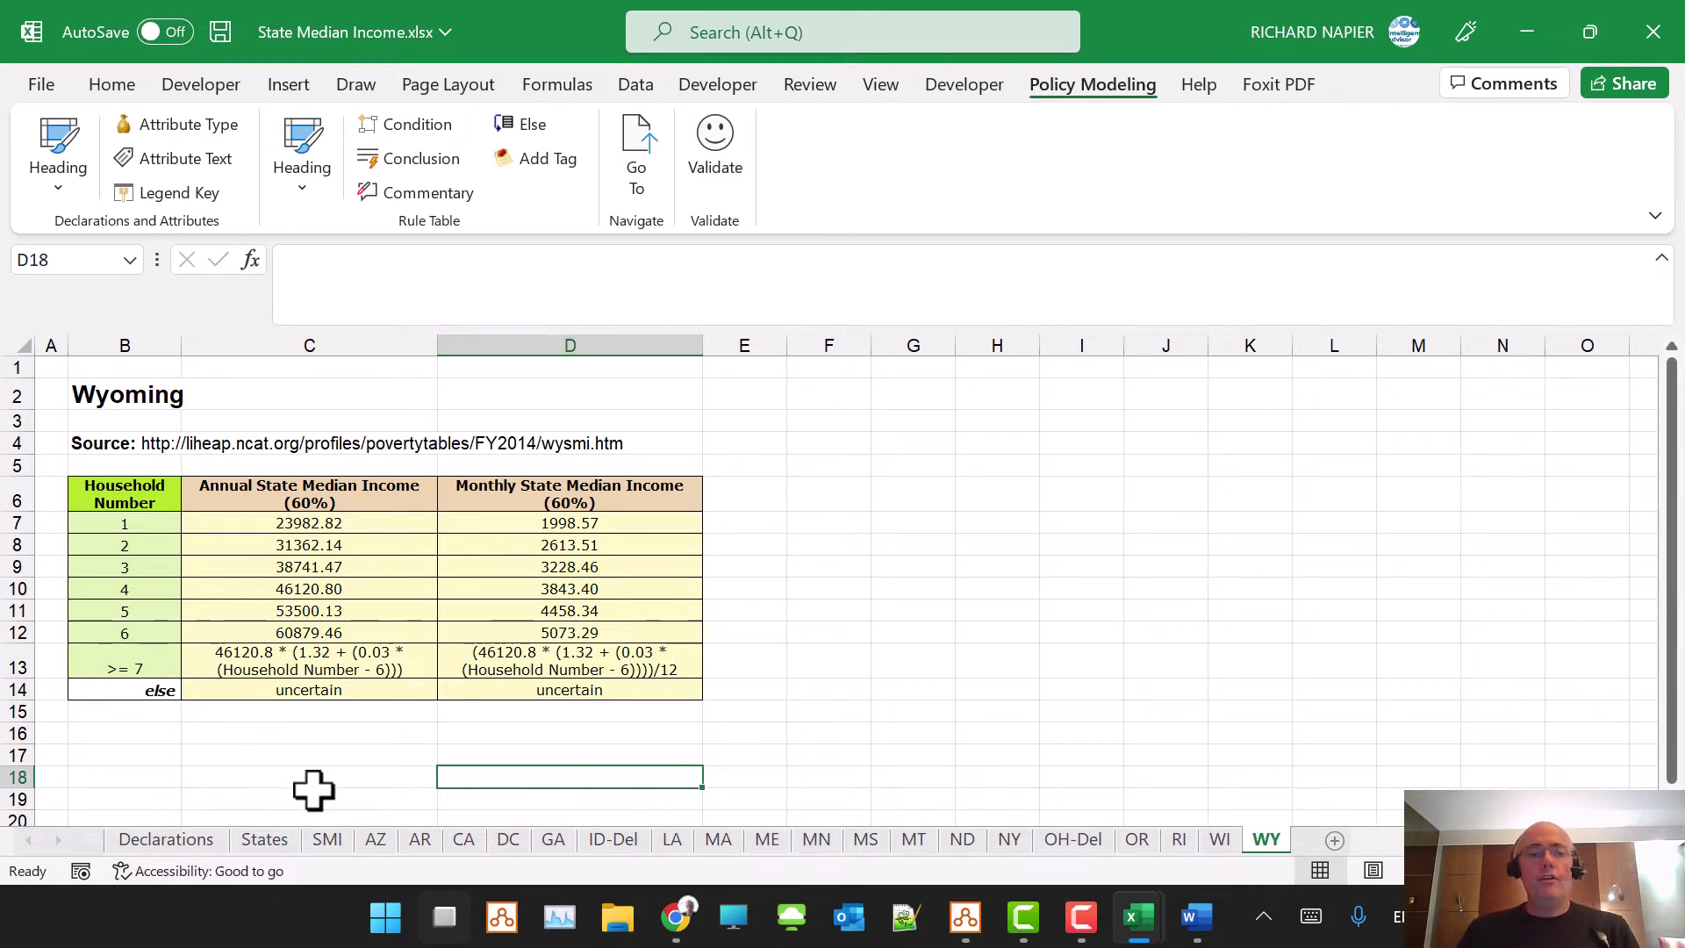
{"action": "left_click", "coordinate": [336, 847]}
{"action": "left_click", "coordinate": [387, 849]}
{"action": "left_click", "coordinate": [504, 847]}
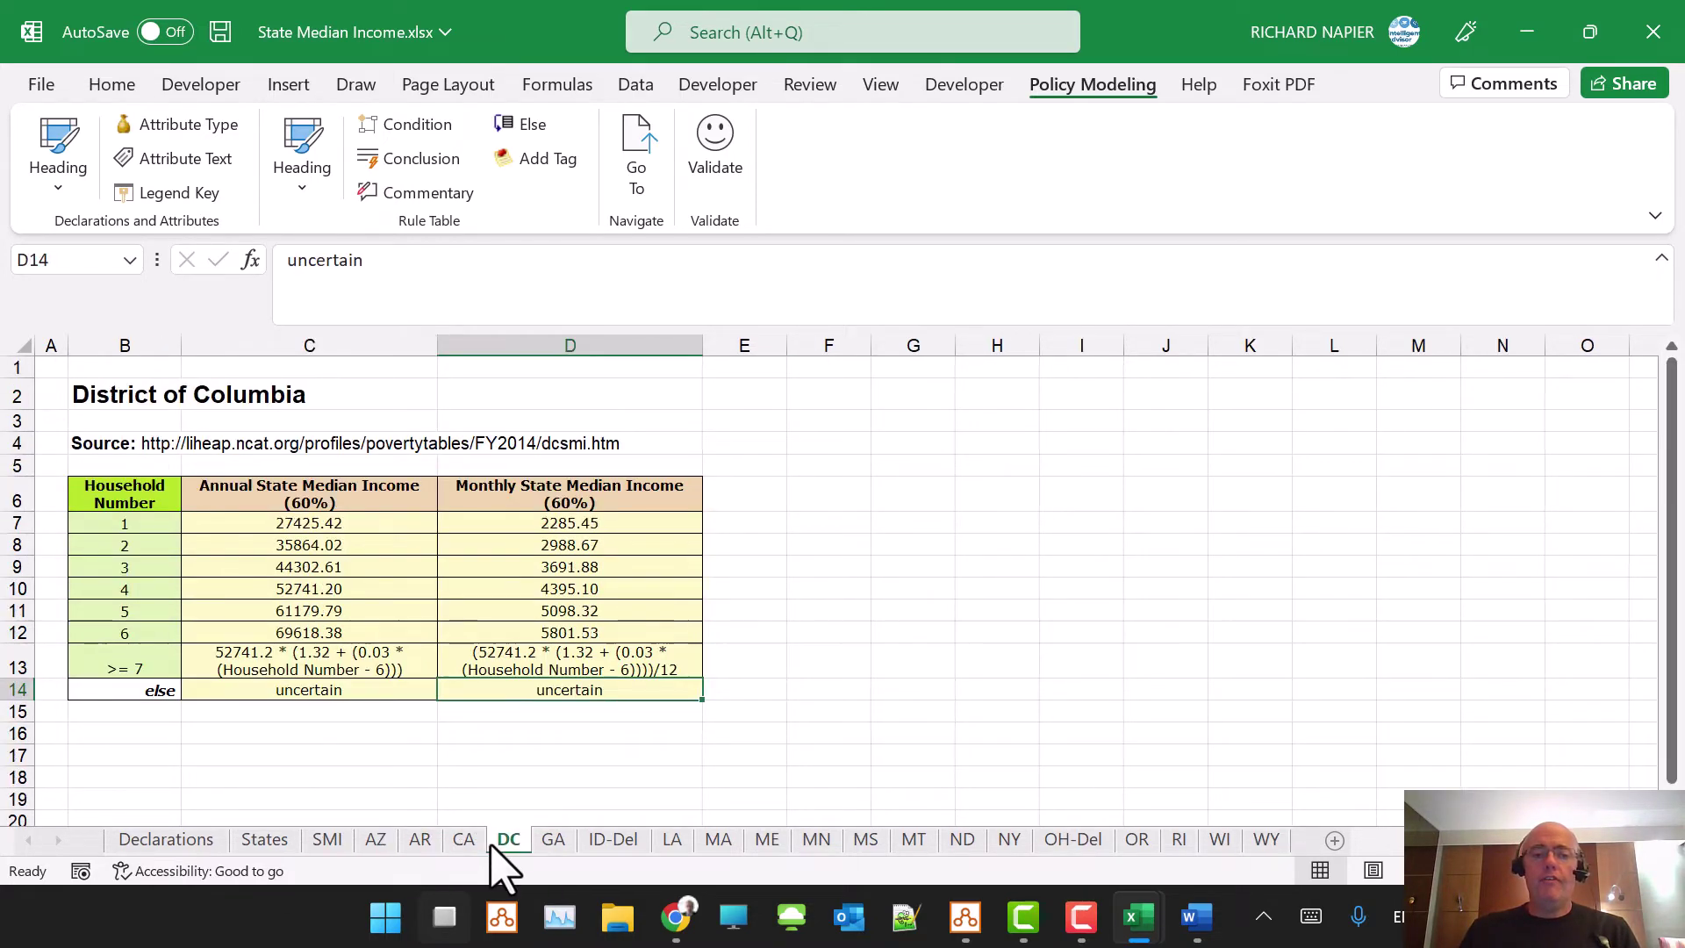
{"action": "left_click", "coordinate": [553, 847]}
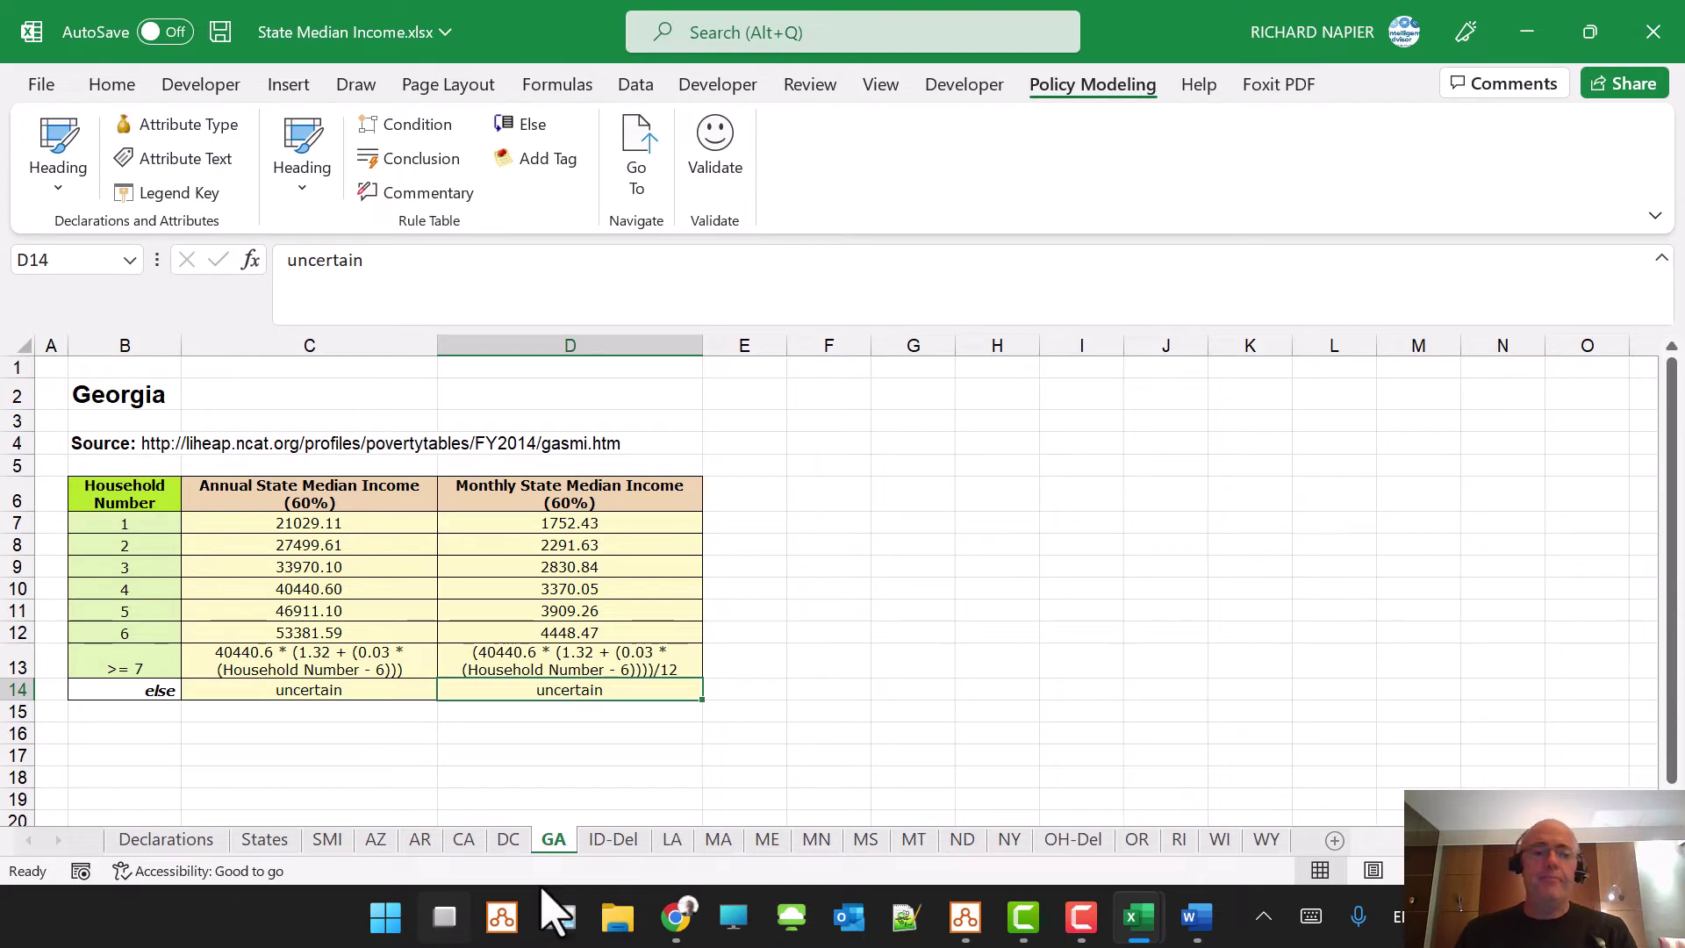
- Review the Declarations sheet and examine the Apply Sheet column in the States table, including California's CA entry
{"action": "left_click", "coordinate": [262, 843]}
{"action": "left_click", "coordinate": [166, 842]}
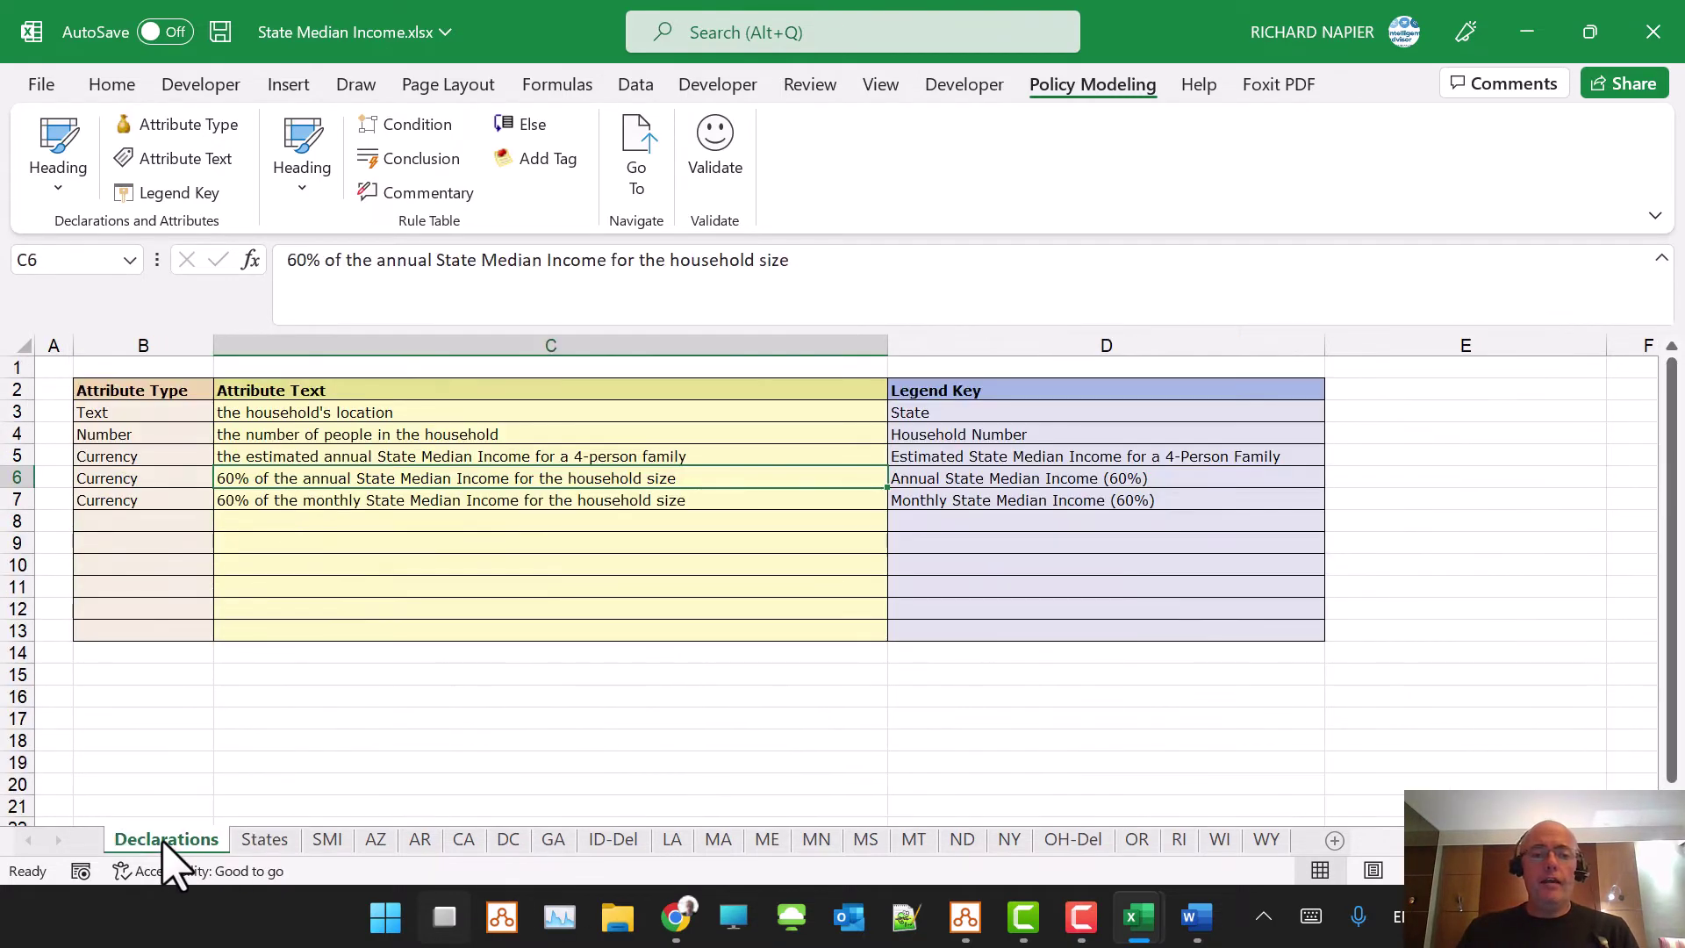
{"action": "left_click", "coordinate": [256, 842]}
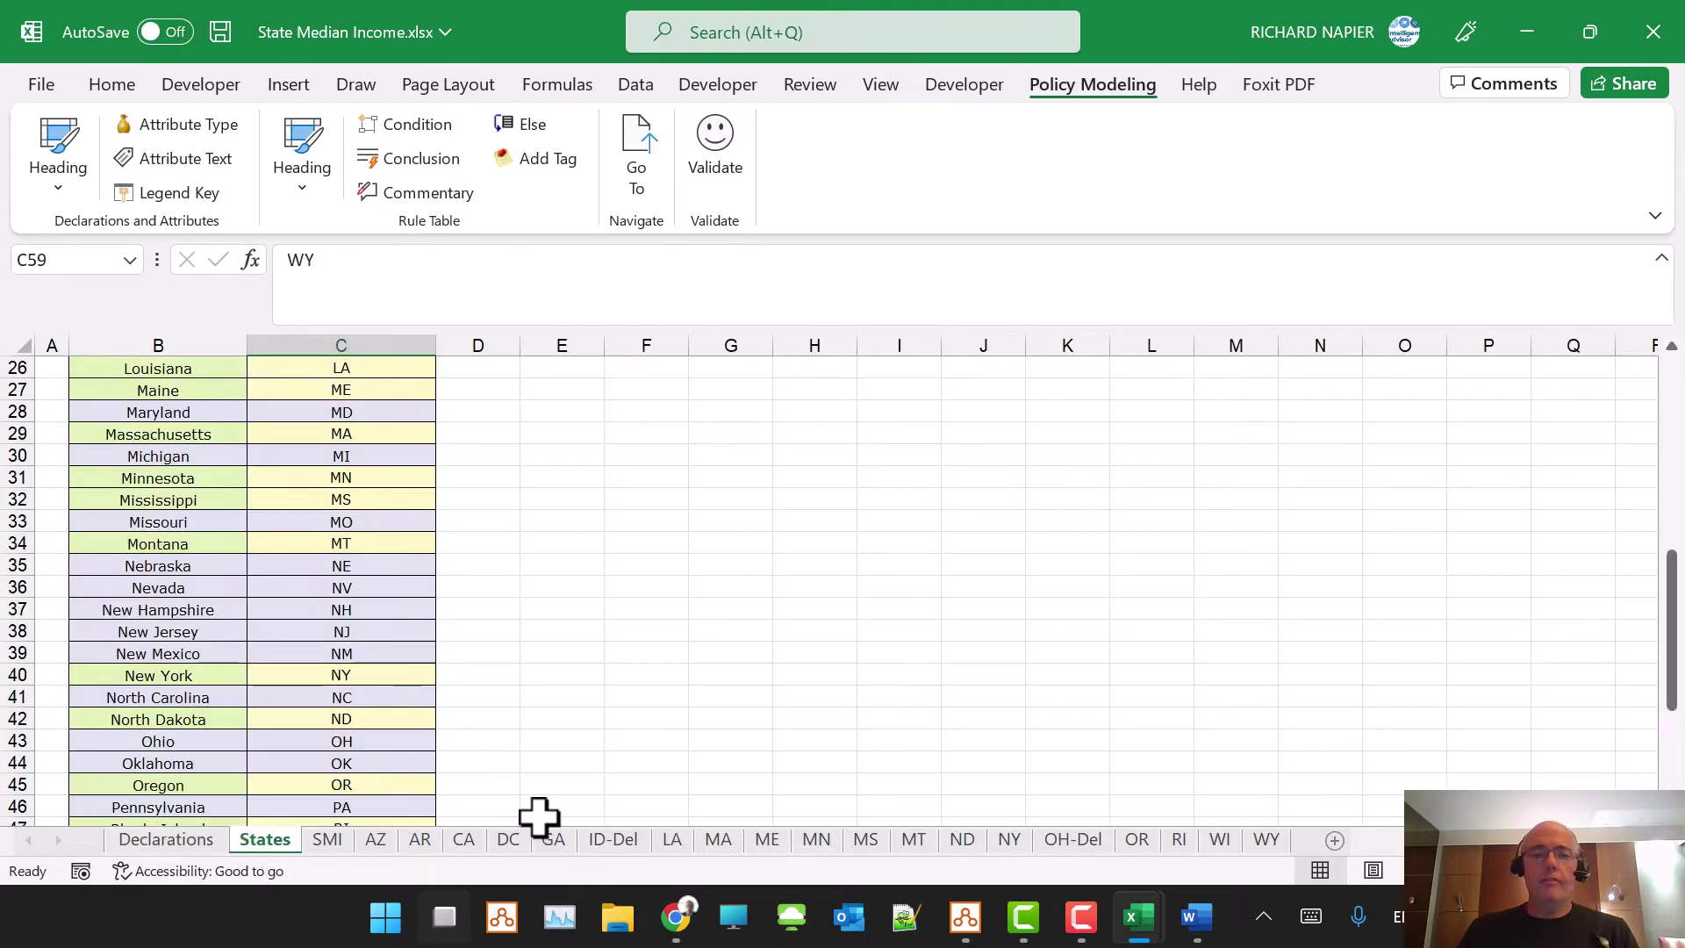
{"action": "scroll", "coordinate": [544, 807], "scroll_direction": "up", "scroll_amount": 8}
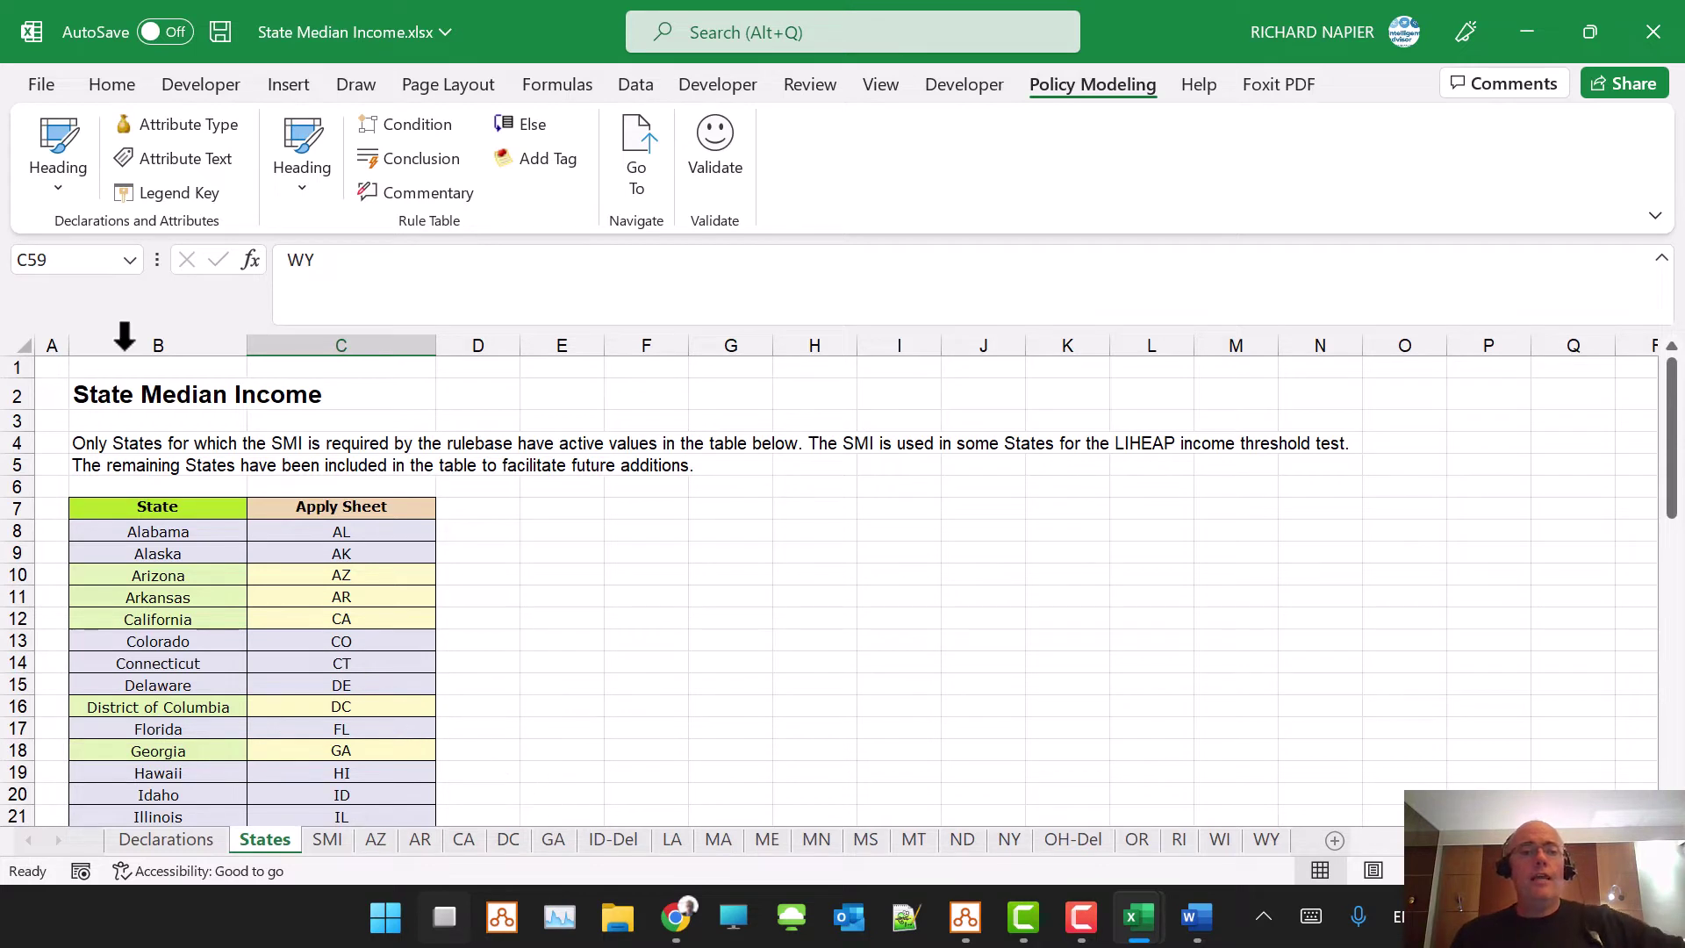
{"action": "left_click", "coordinate": [342, 508]}
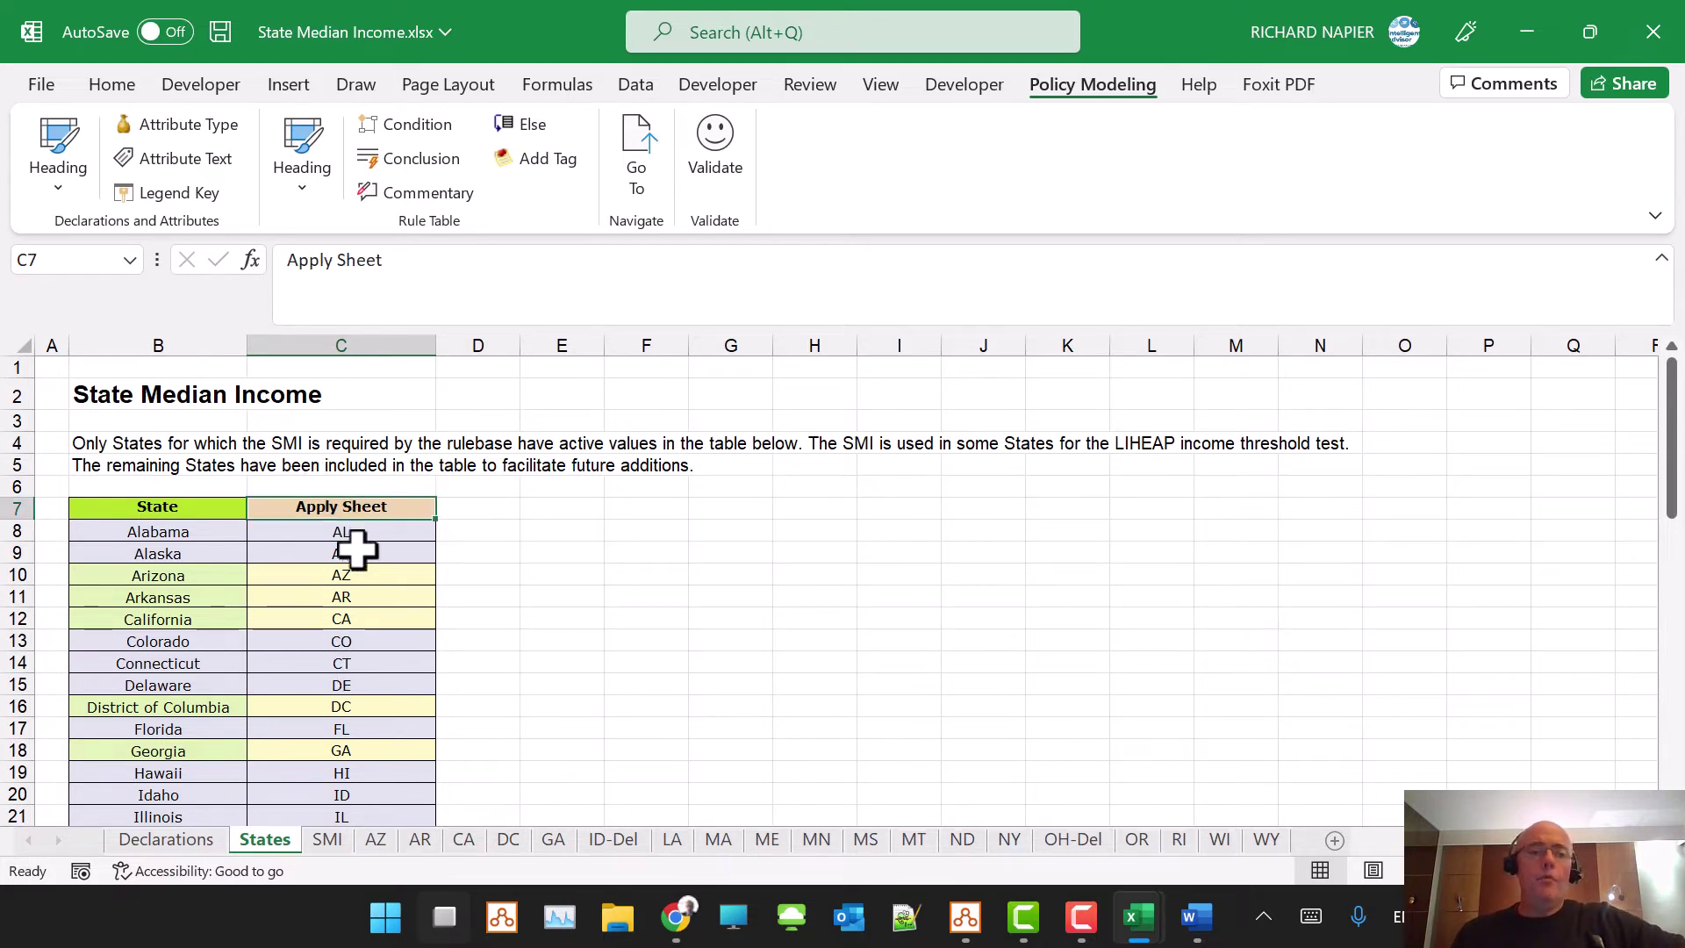
{"action": "left_click", "coordinate": [343, 625]}
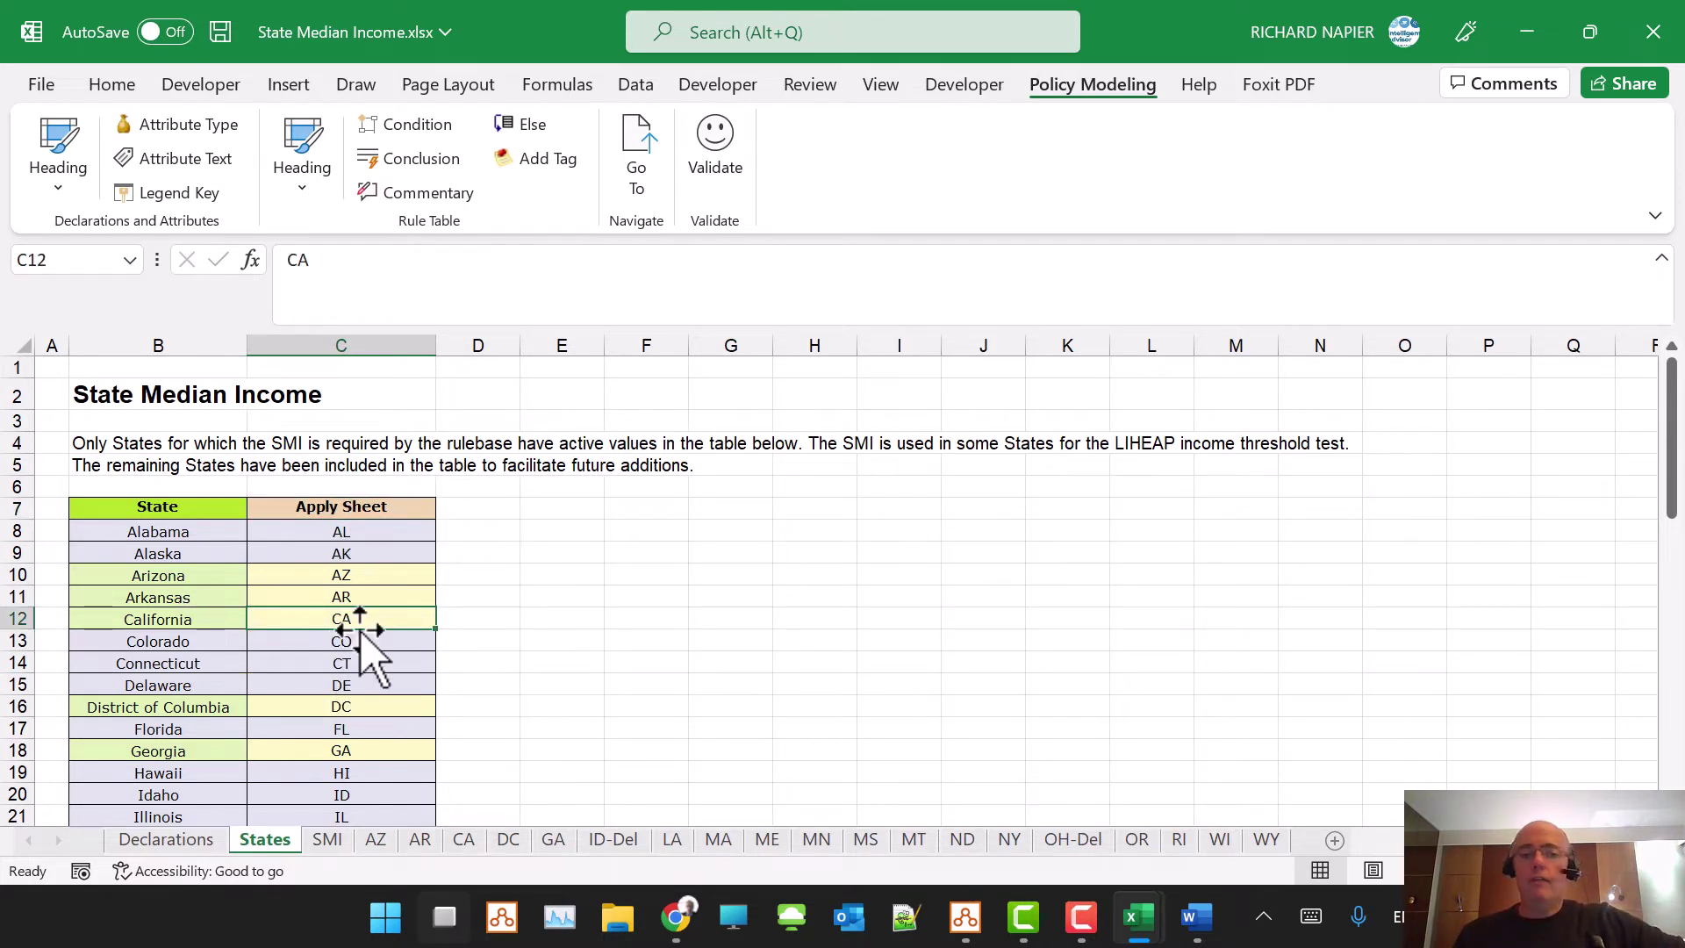
- Compare the California income table with the DC, GA and ID-Del sheets and return to the CA sheet
{"action": "left_click", "coordinate": [473, 840]}
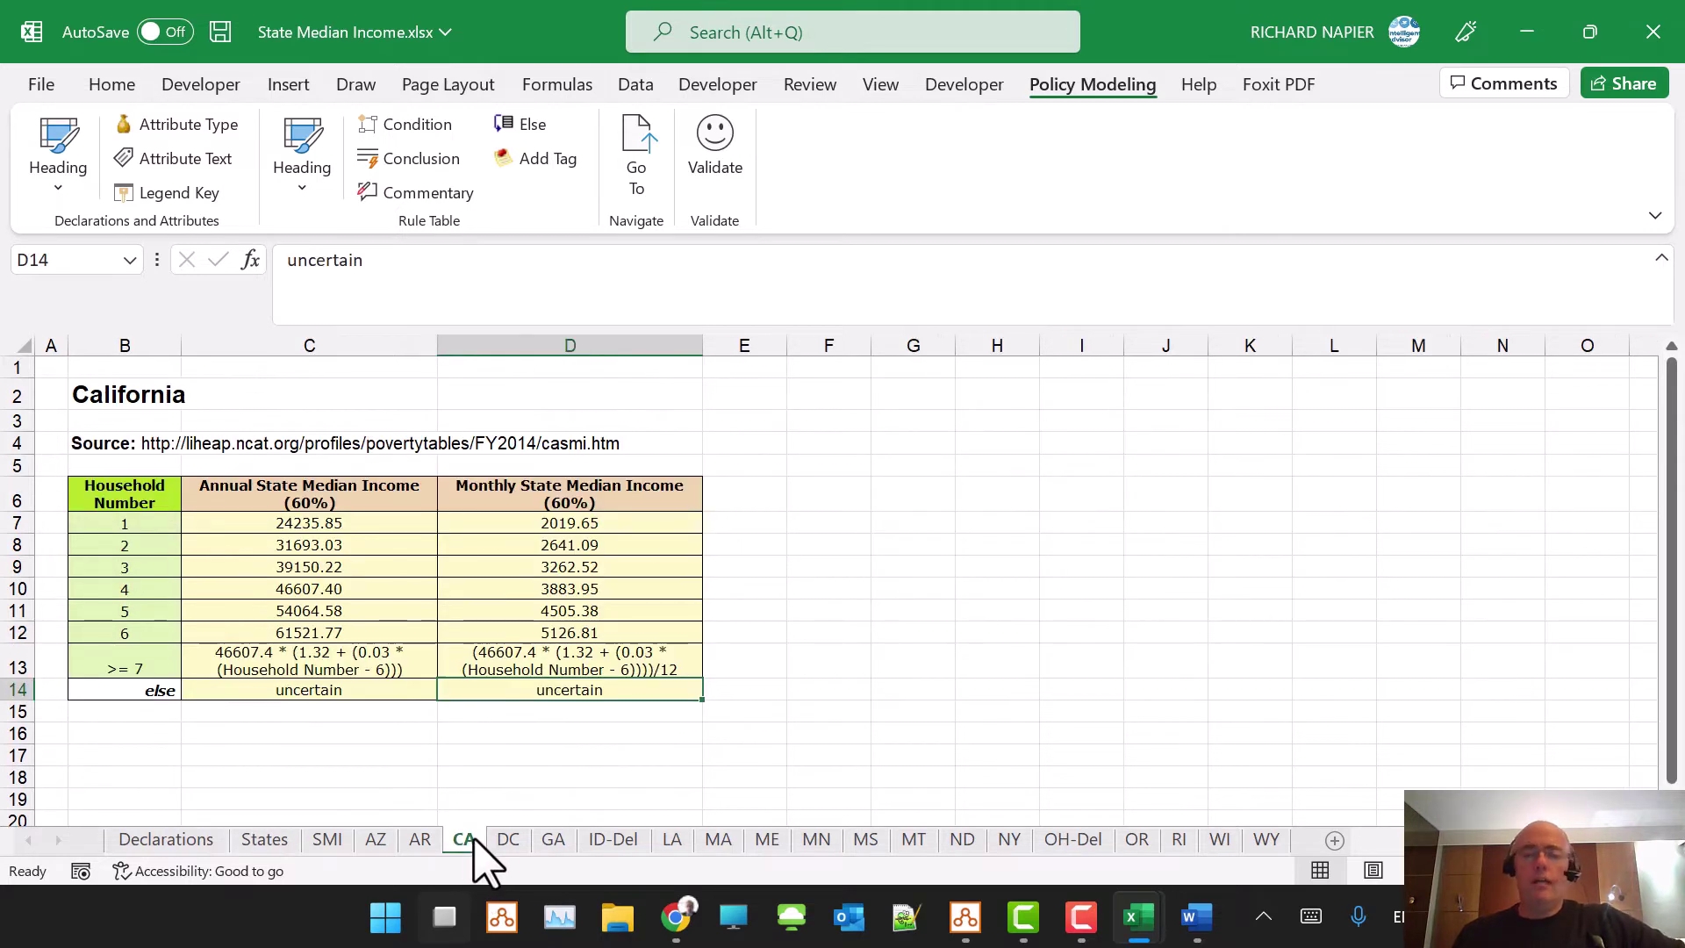
{"action": "left_click", "coordinate": [512, 801]}
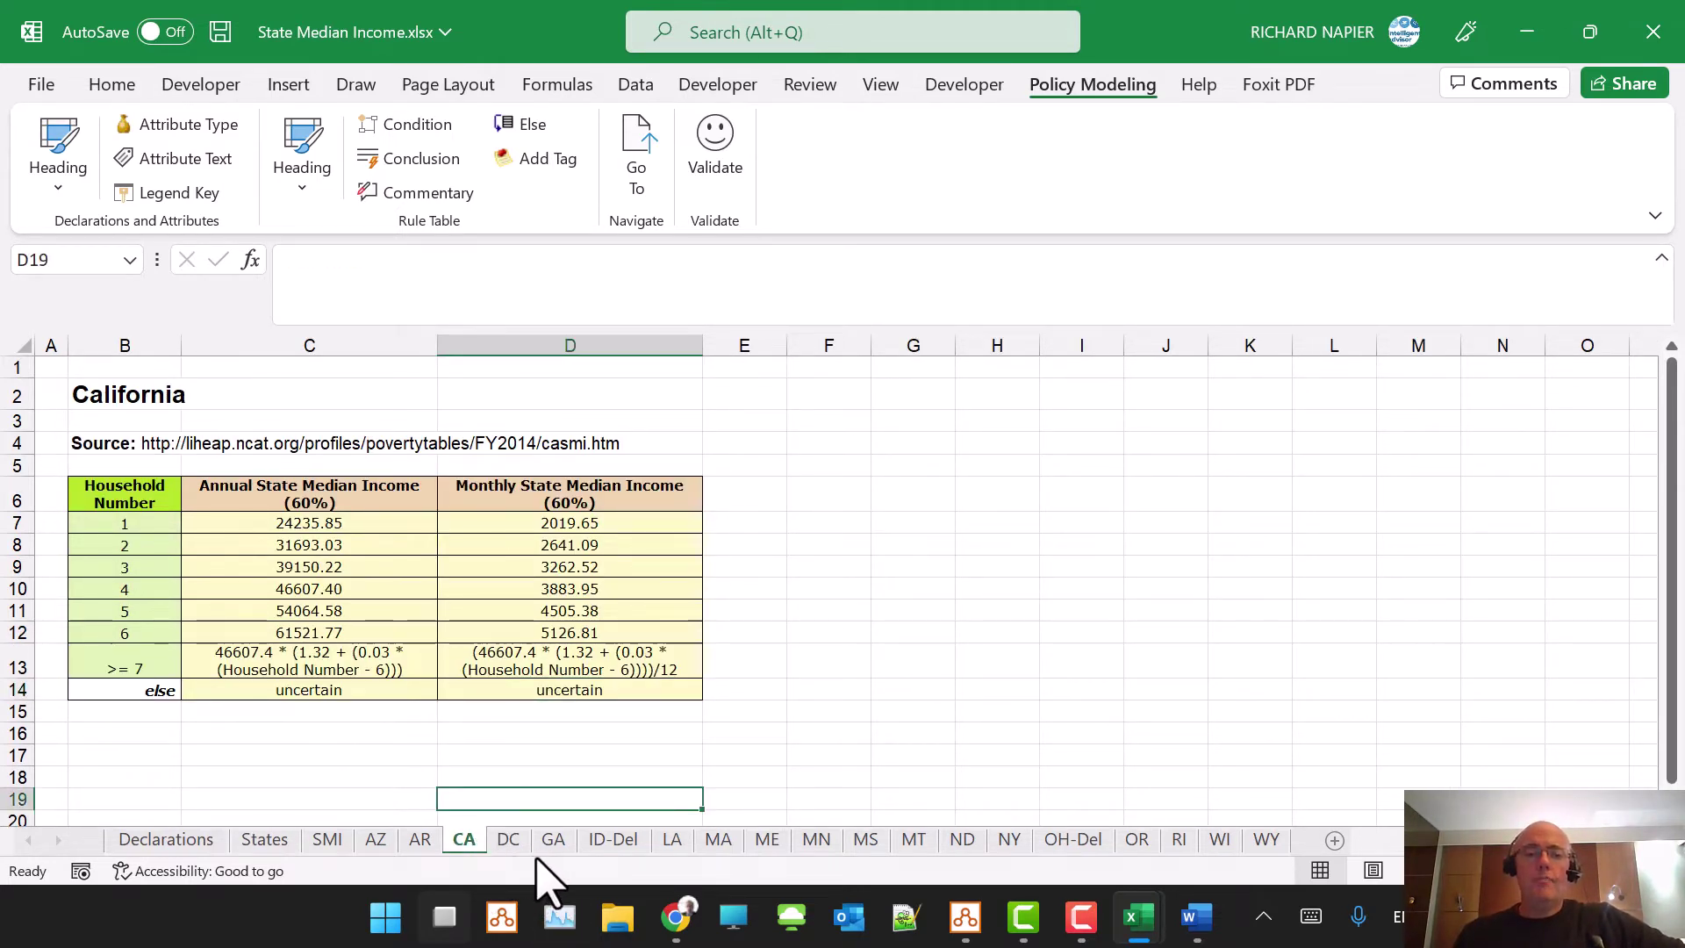
{"action": "left_click", "coordinate": [510, 843]}
{"action": "left_click", "coordinate": [553, 843]}
{"action": "left_click", "coordinate": [604, 843]}
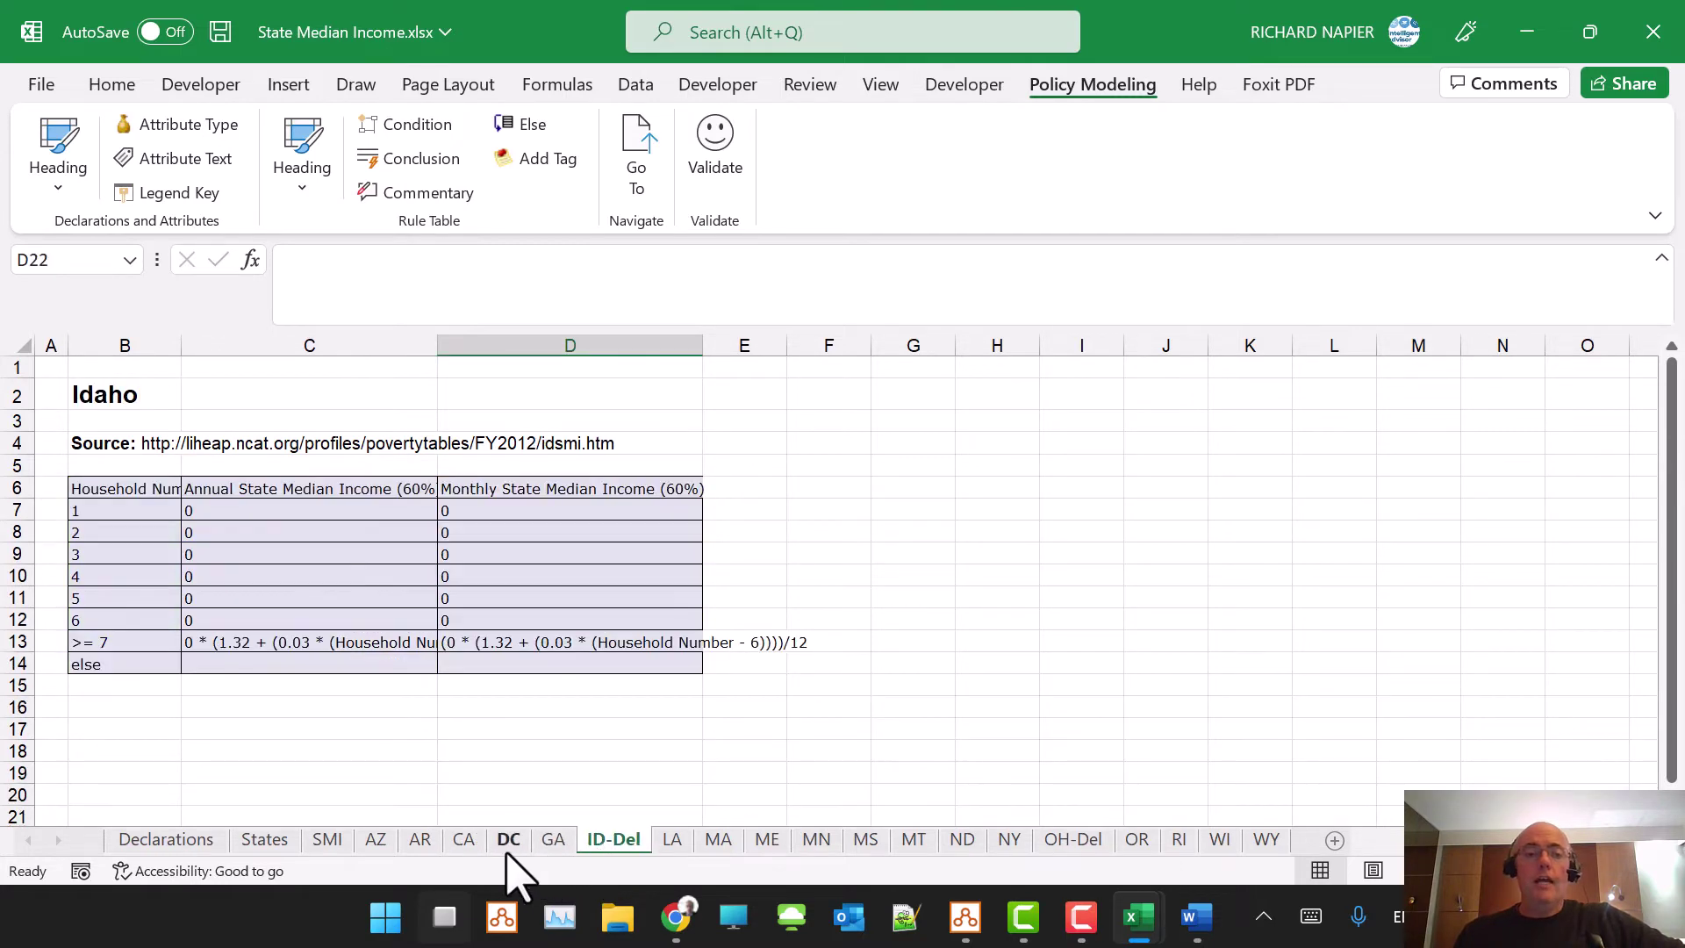
{"action": "left_click", "coordinate": [506, 845]}
{"action": "left_click", "coordinate": [463, 844]}
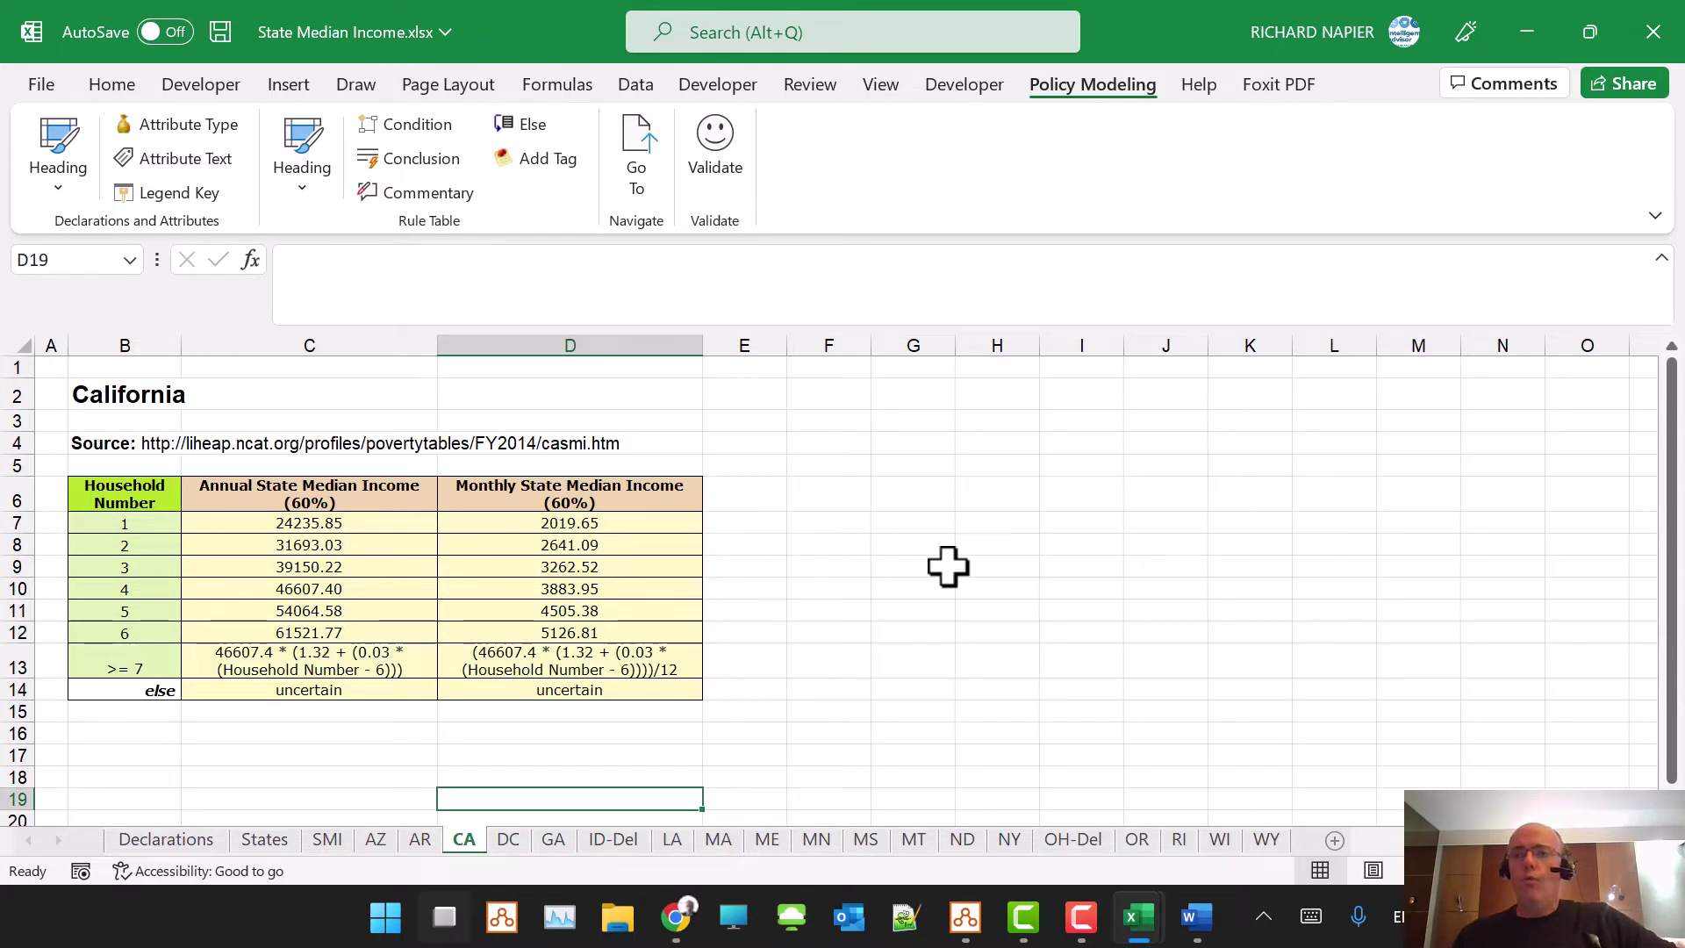
- Close State Median Income.xlsx and examine the attribute texts and legend keys on the Declarations sheet of Poverty Guidelines.xlsx
{"action": "left_click", "coordinate": [1653, 31]}
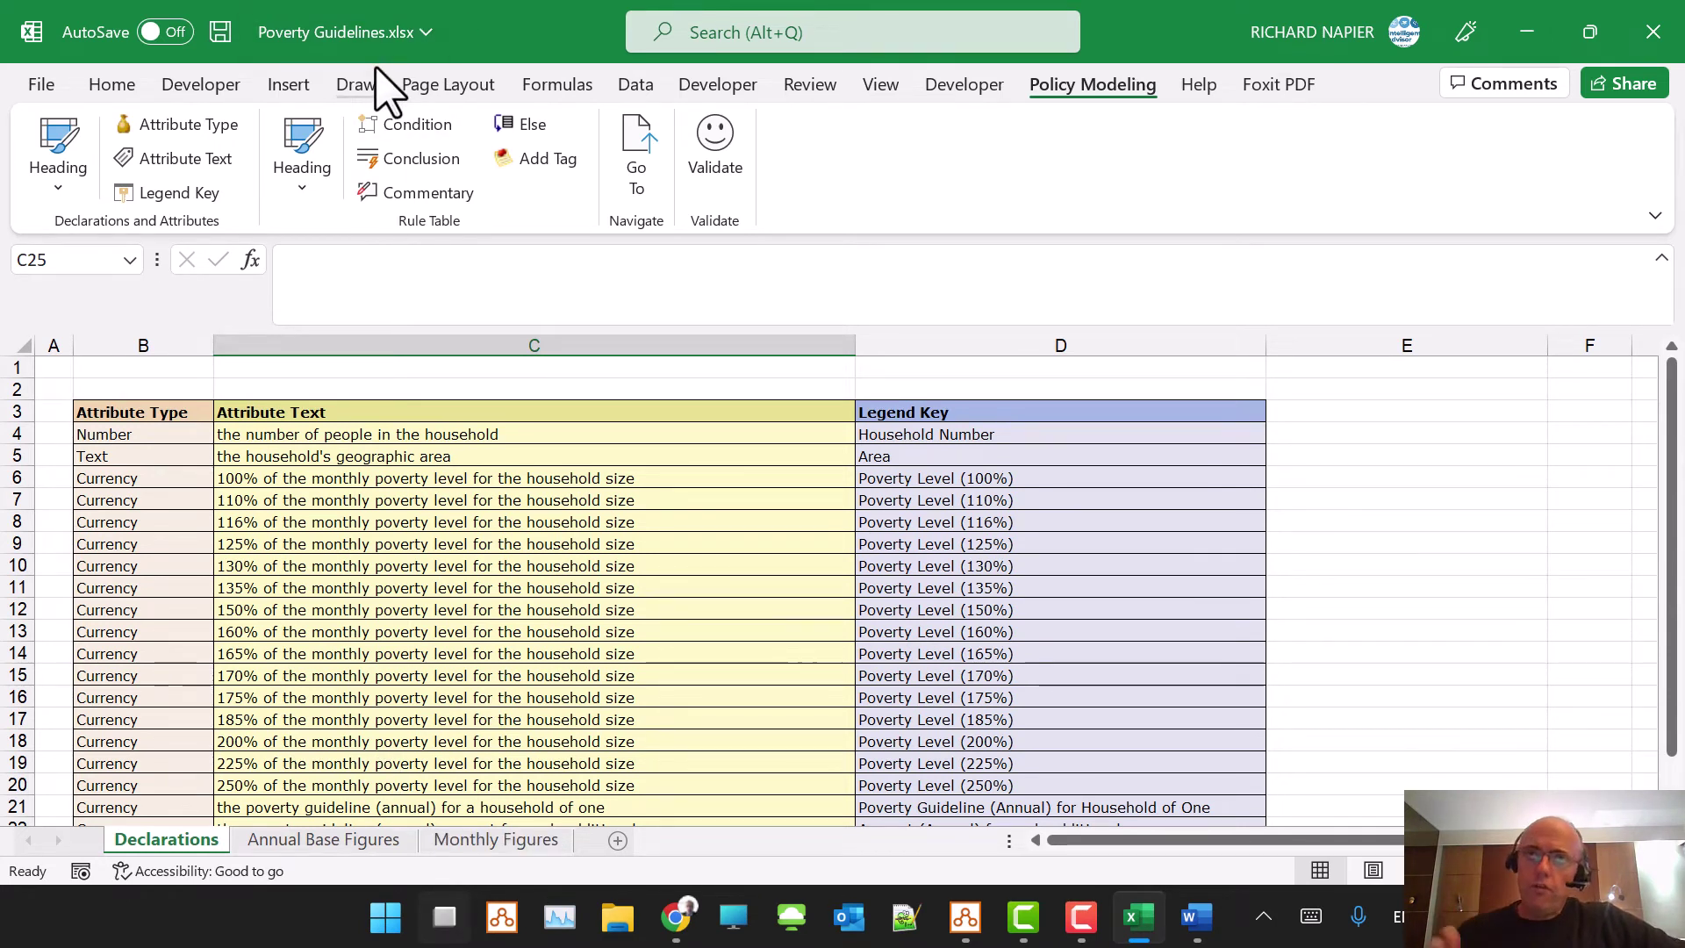
{"action": "left_click", "coordinate": [263, 434]}
{"action": "left_click_drag", "start_coordinate": [518, 458], "coordinate": [632, 705]}
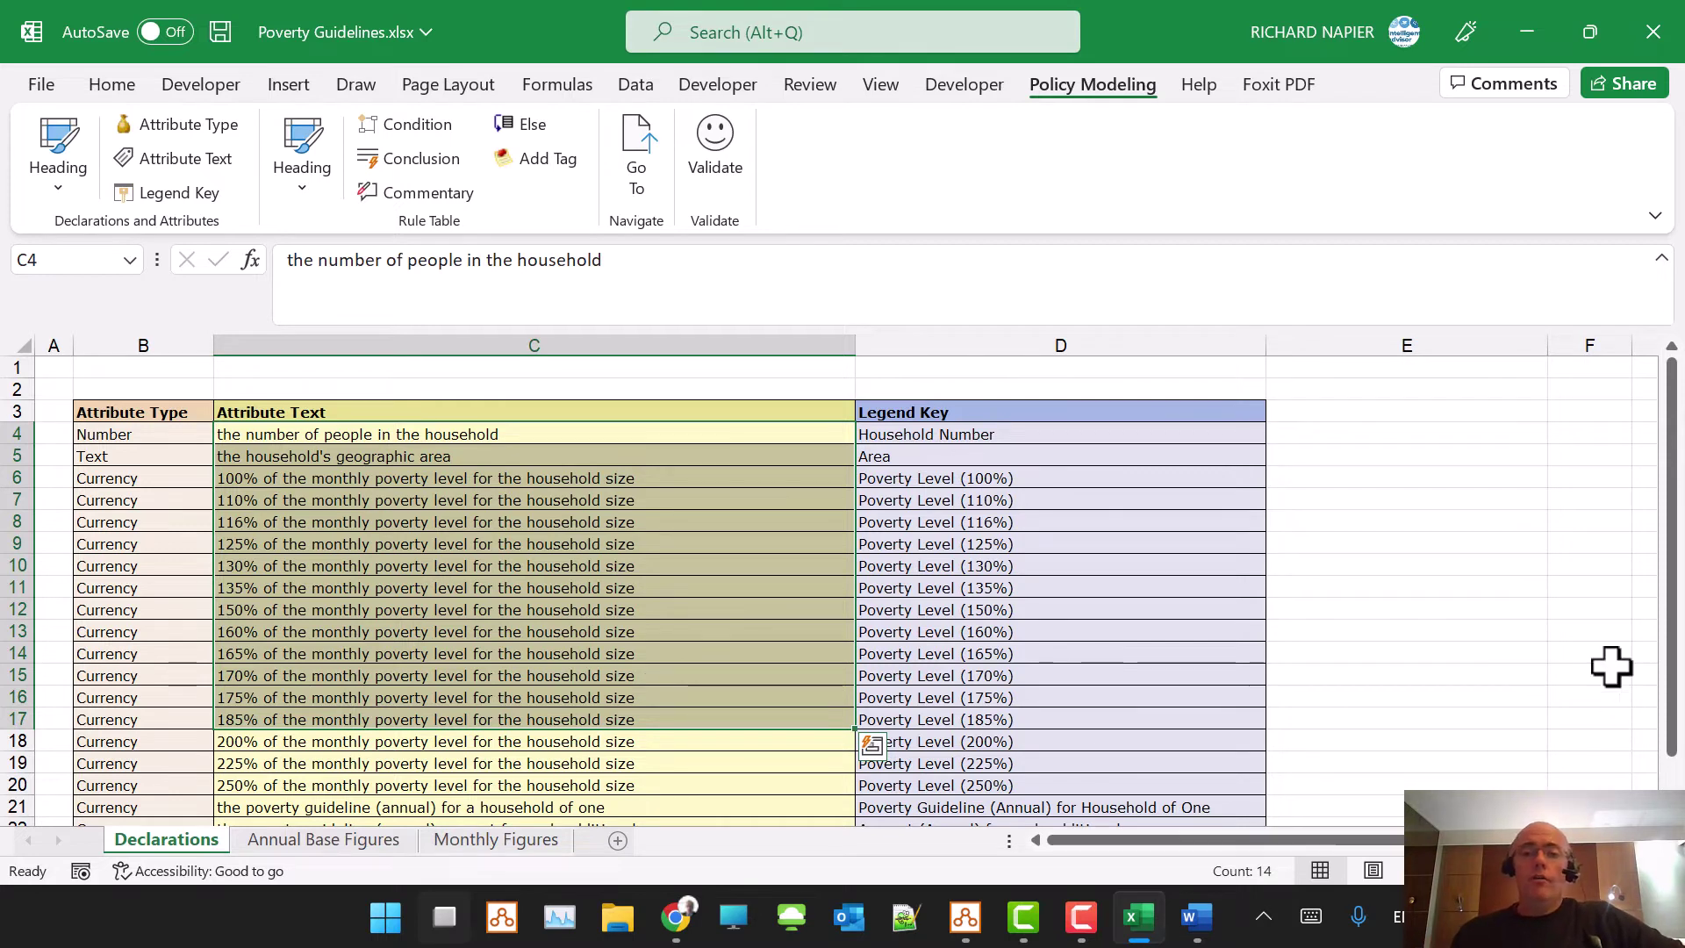
{"action": "left_click", "coordinate": [933, 411]}
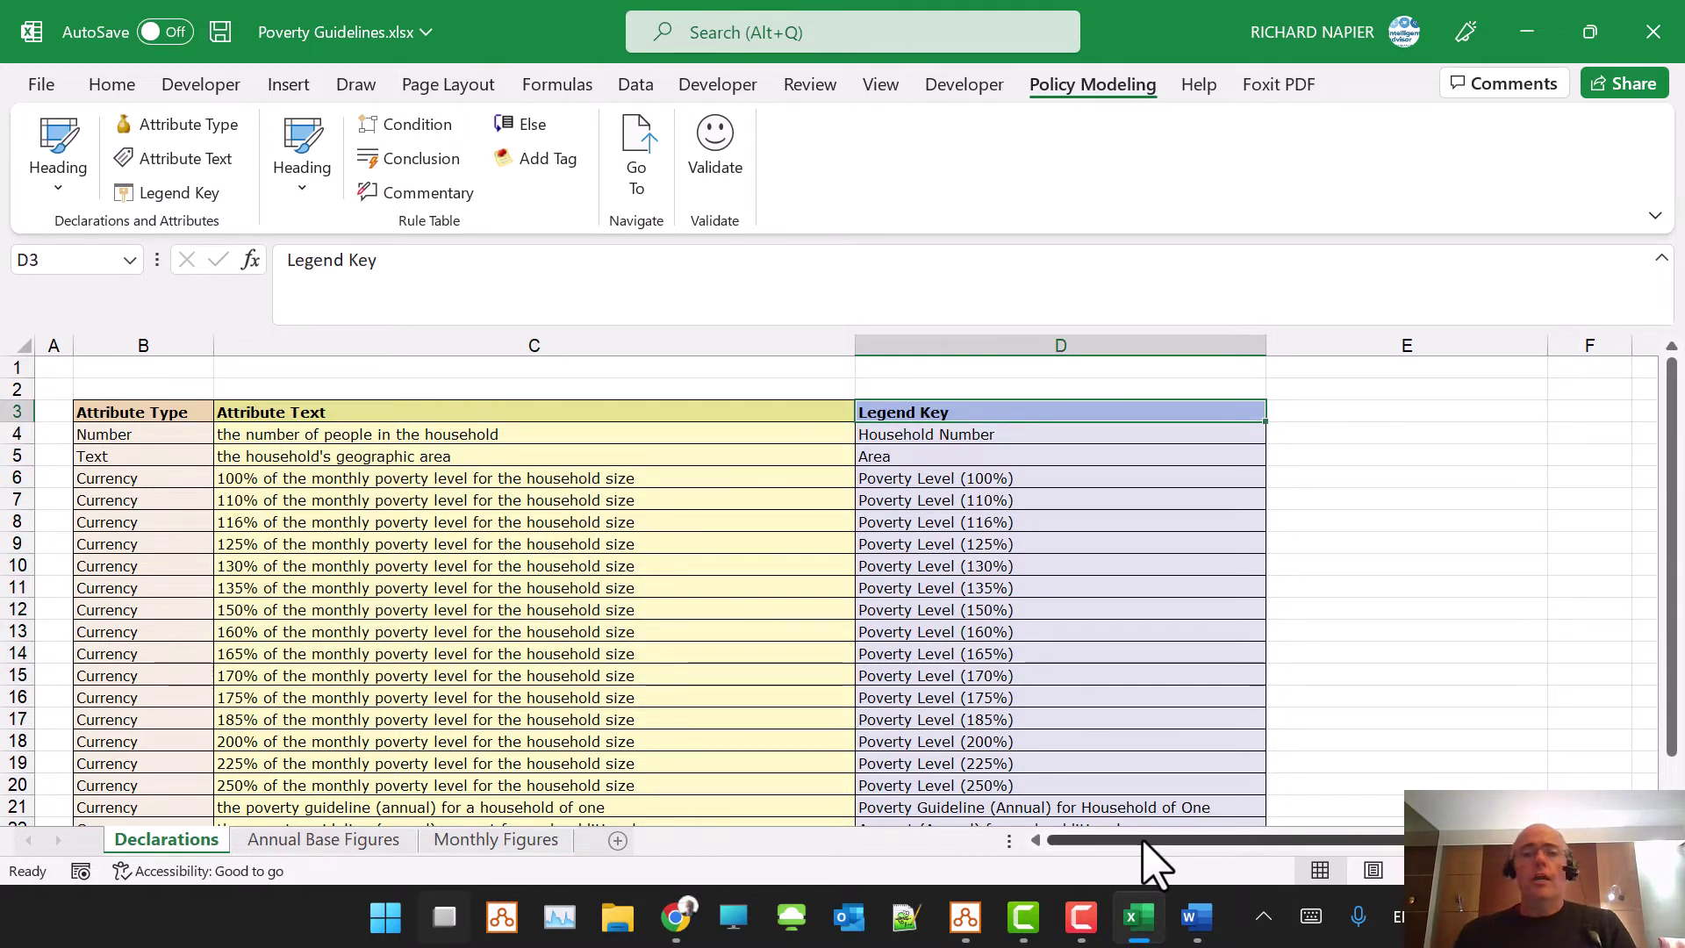
{"action": "left_click", "coordinate": [545, 481]}
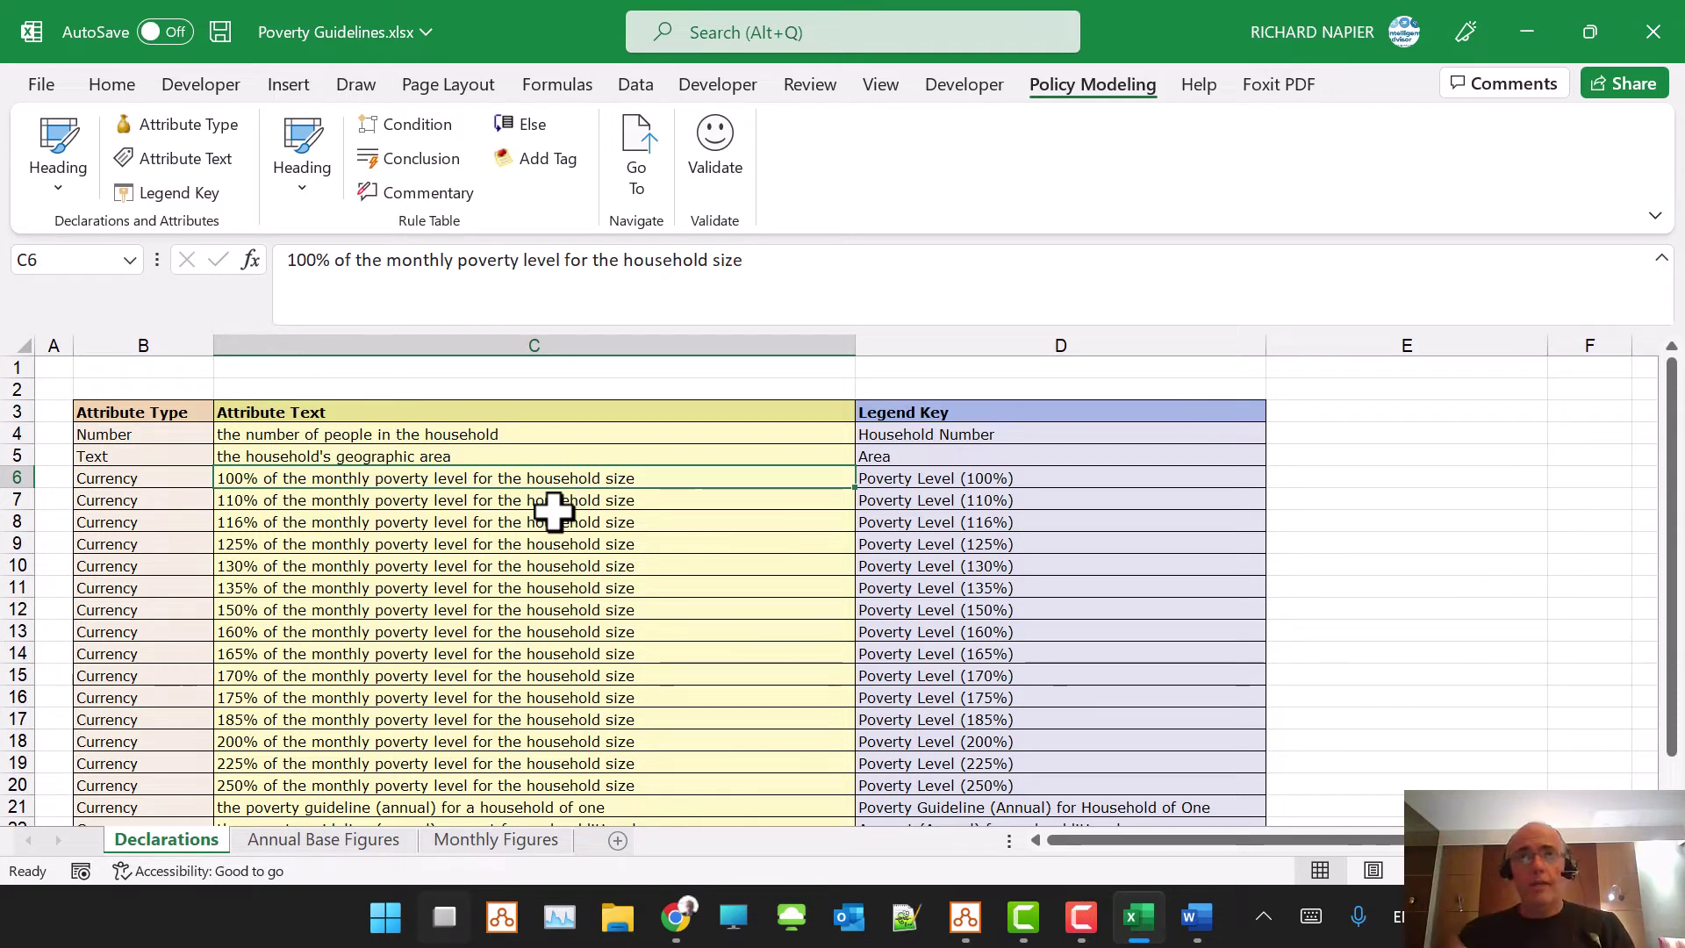
{"action": "left_click", "coordinate": [965, 477]}
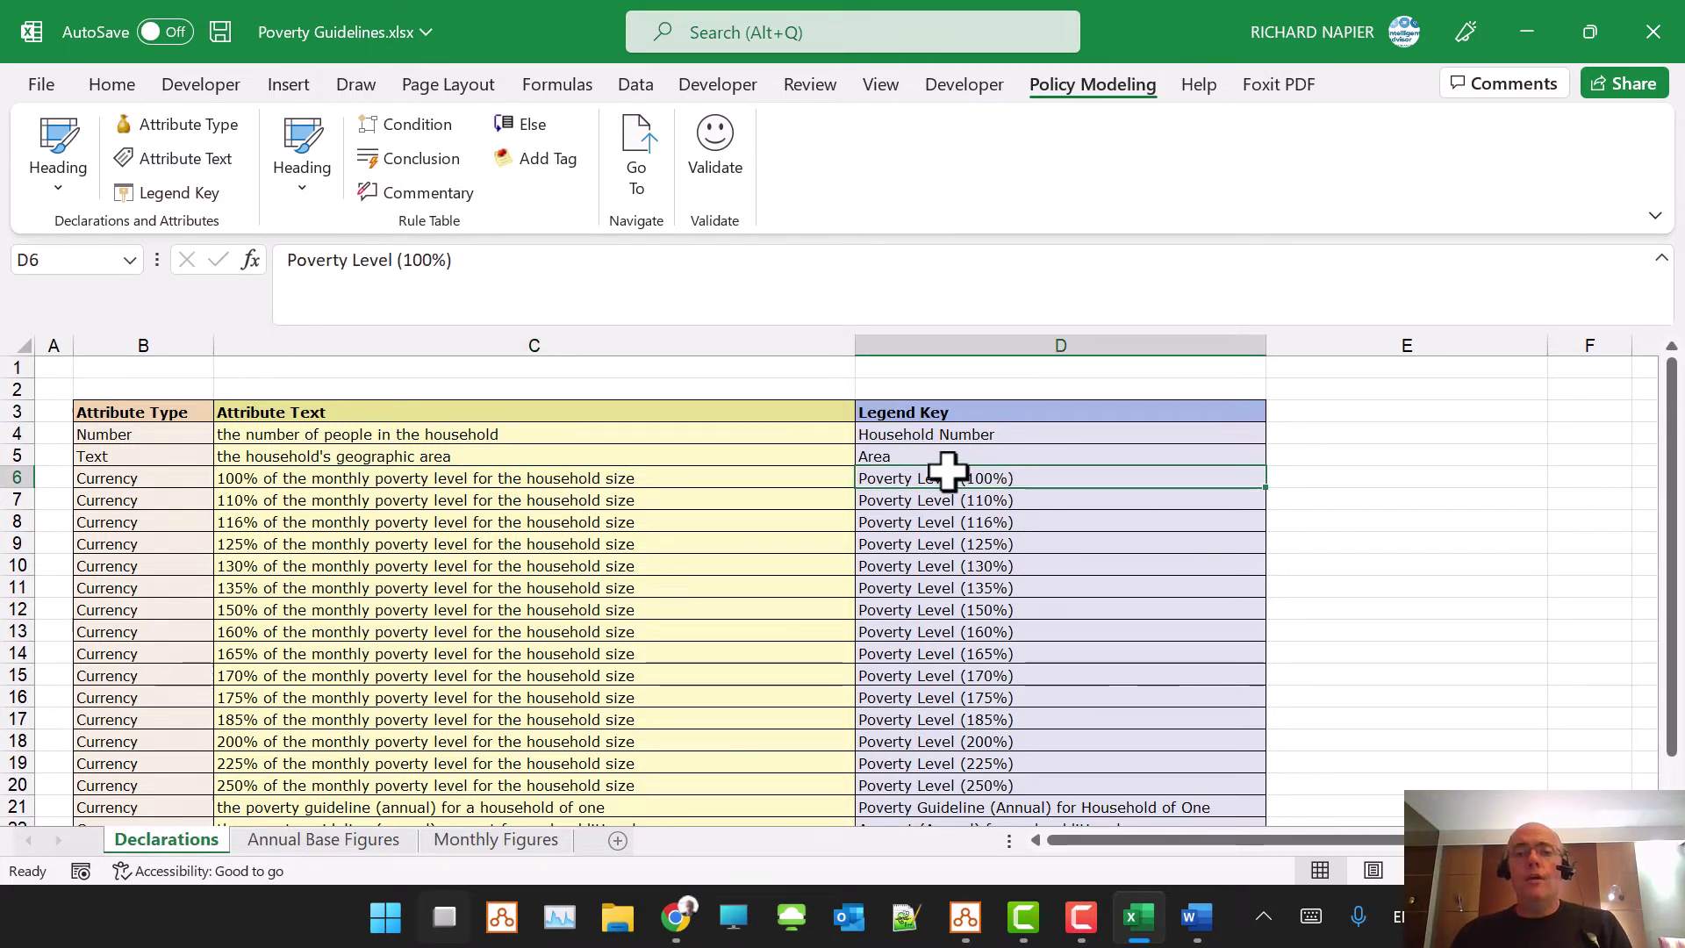
- Trace Poverty Level (100%) from the Monthly Figures sheet to its attribute, revisit the Declarations sheet and close Poverty Guidelines.xlsx
{"action": "left_click", "coordinate": [360, 841]}
{"action": "left_click", "coordinate": [496, 845]}
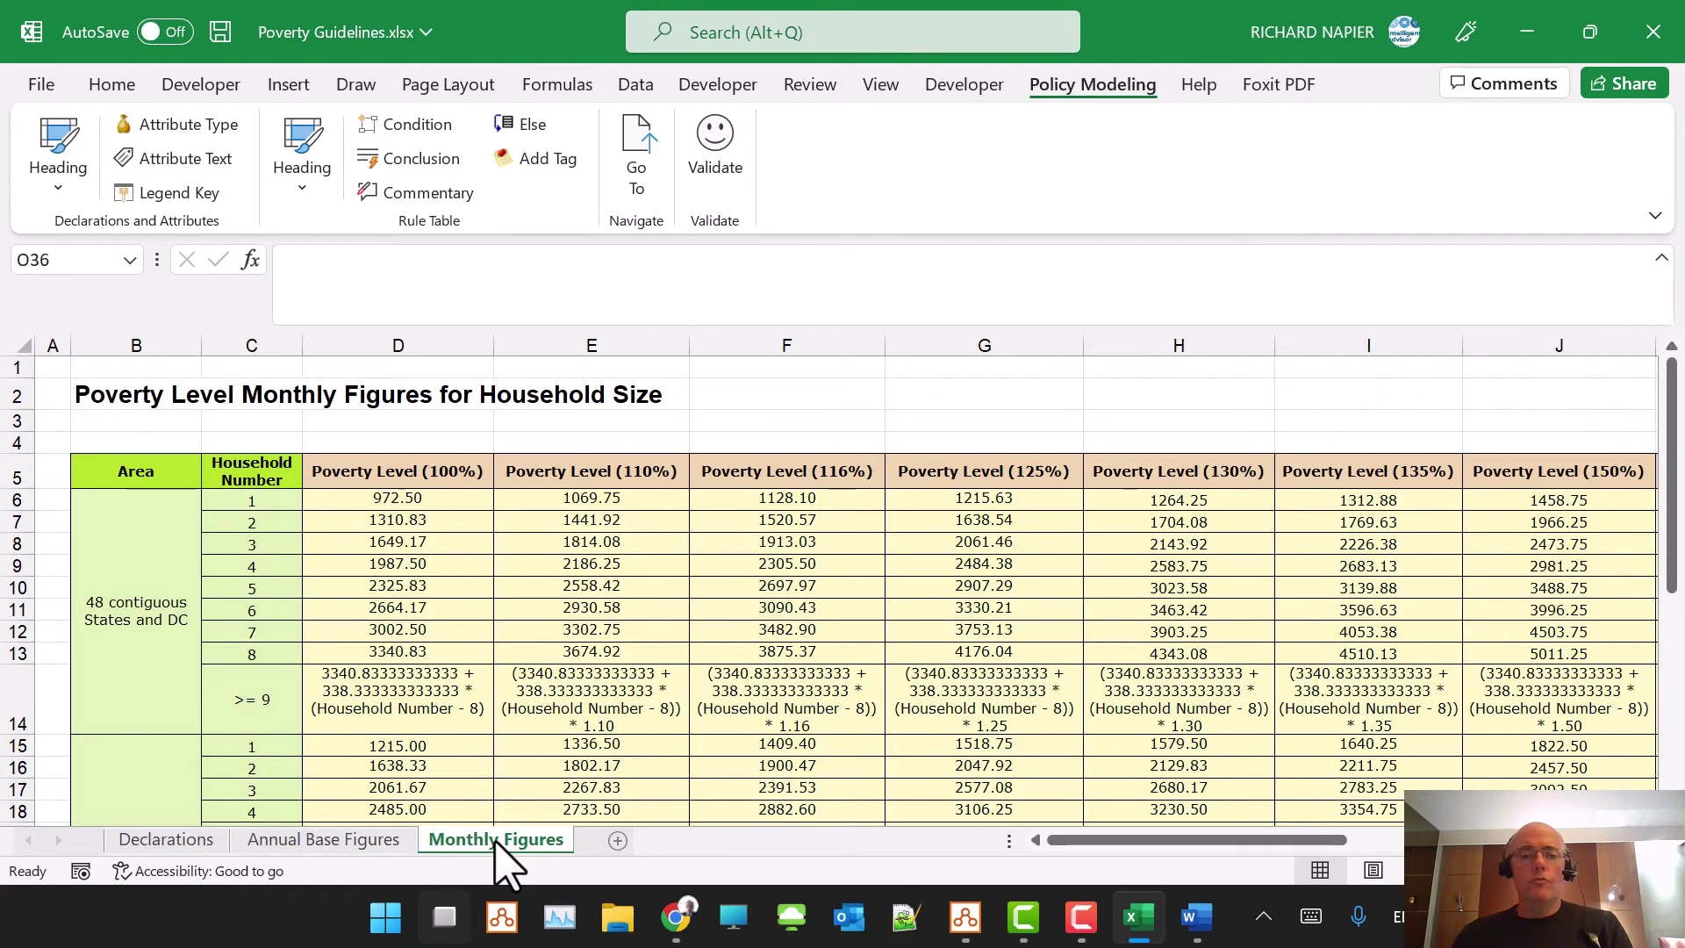
{"action": "left_click", "coordinate": [456, 474]}
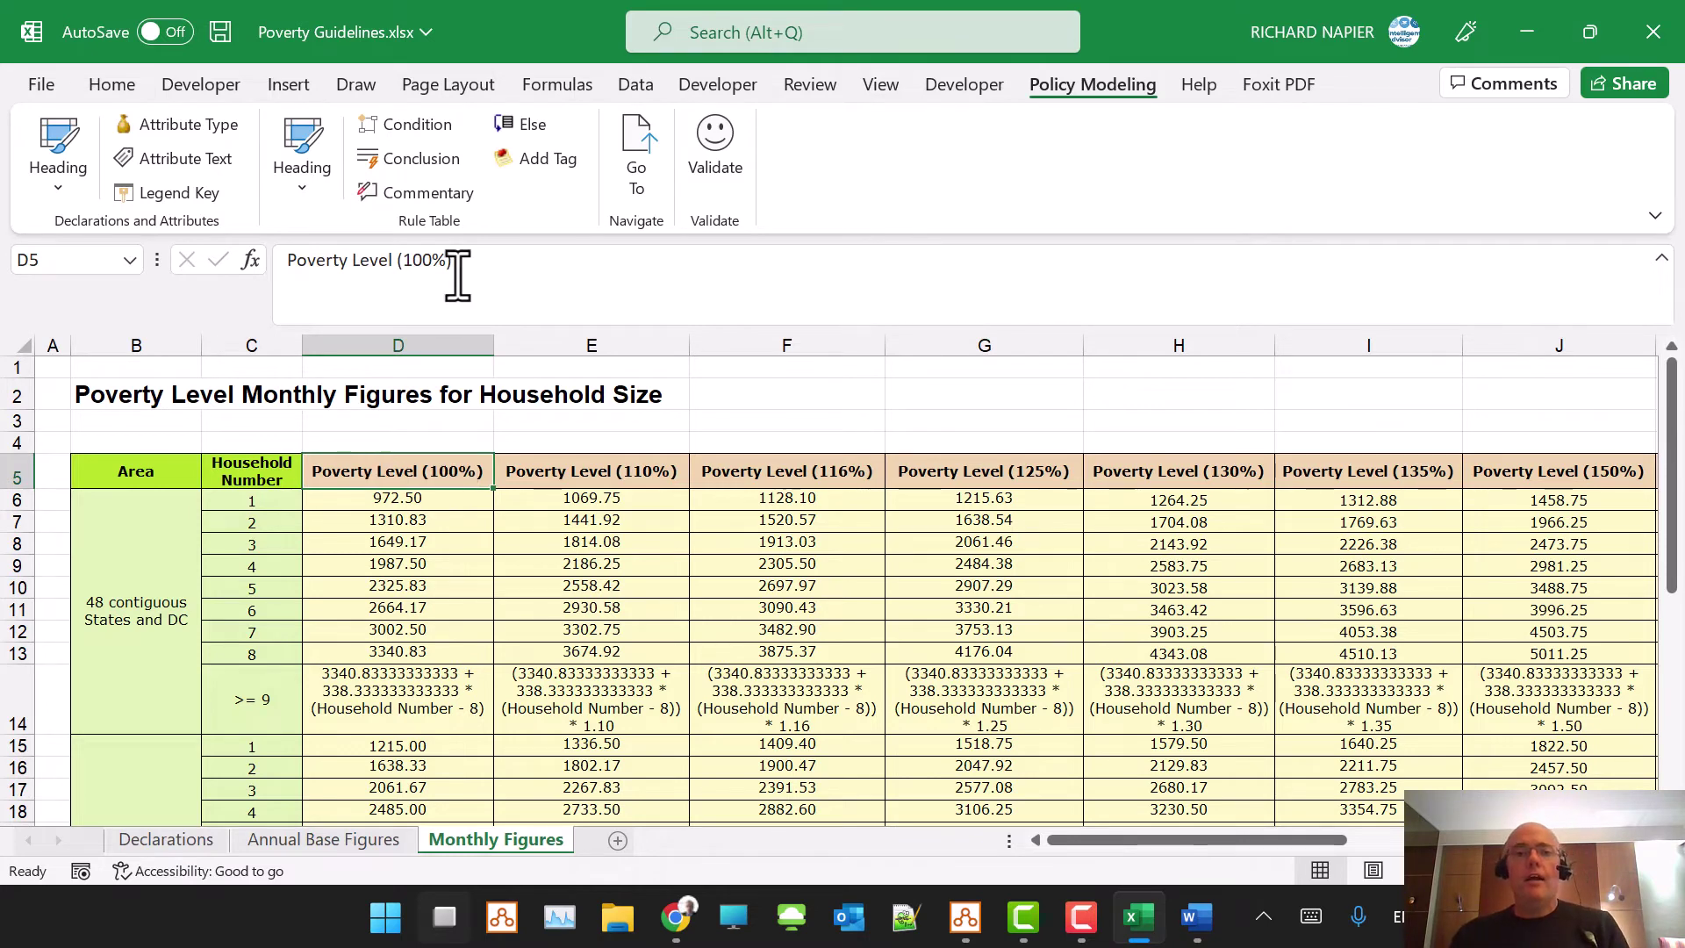
{"action": "left_click", "coordinate": [647, 186]}
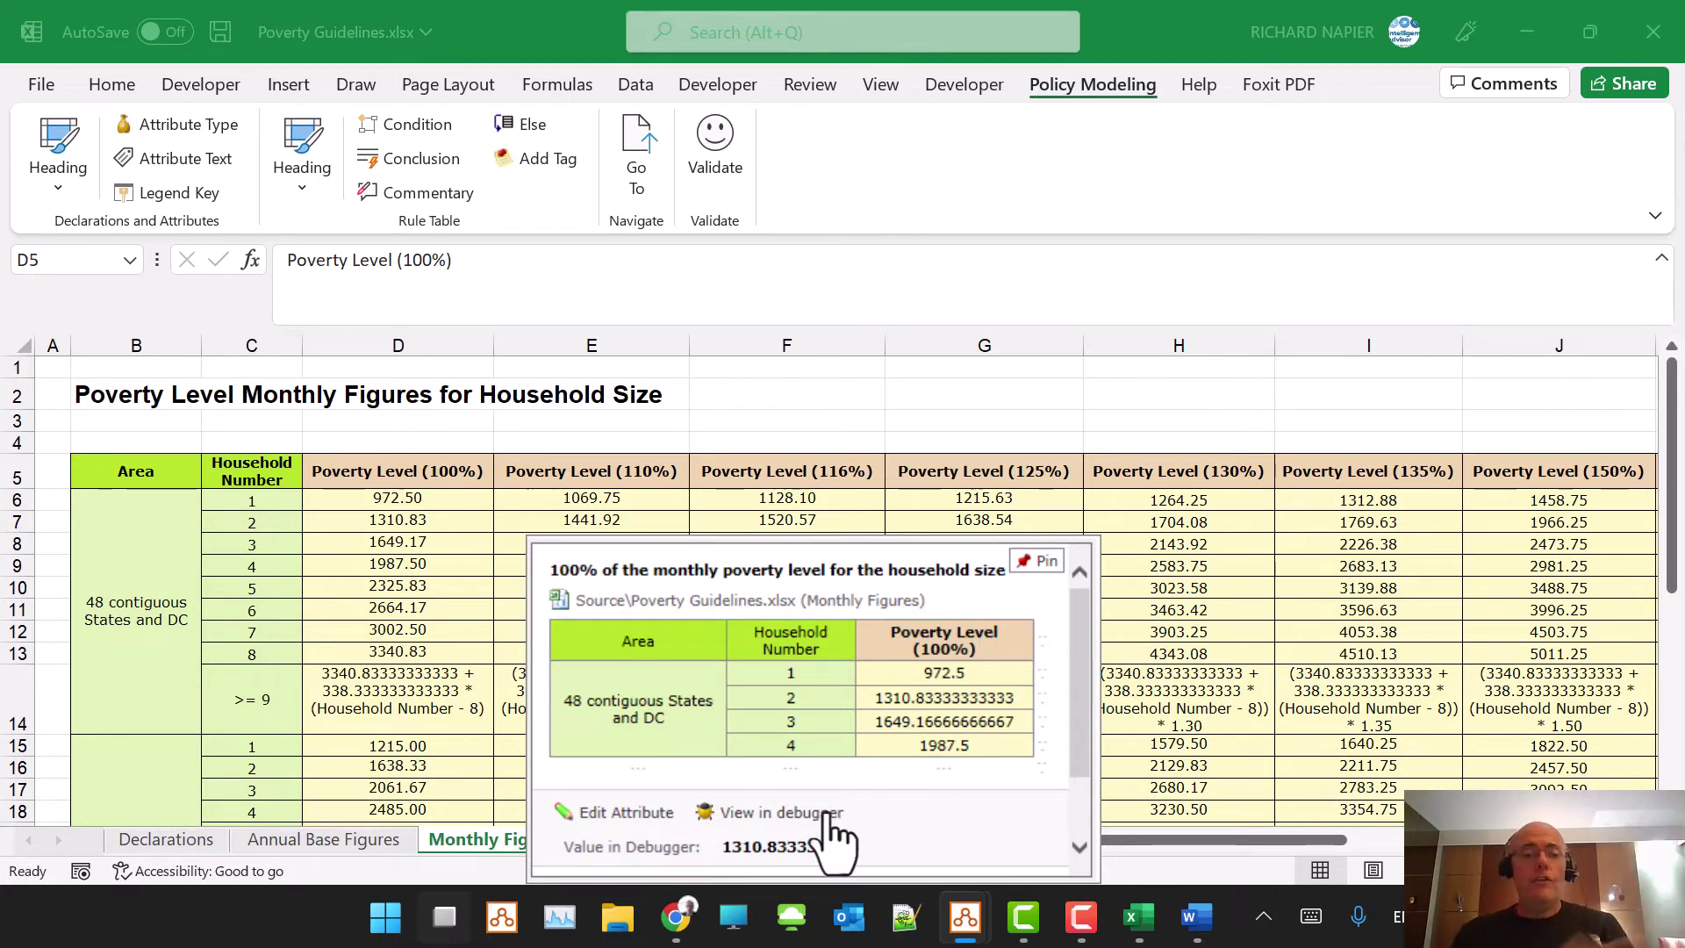
{"action": "left_click", "coordinate": [174, 843]}
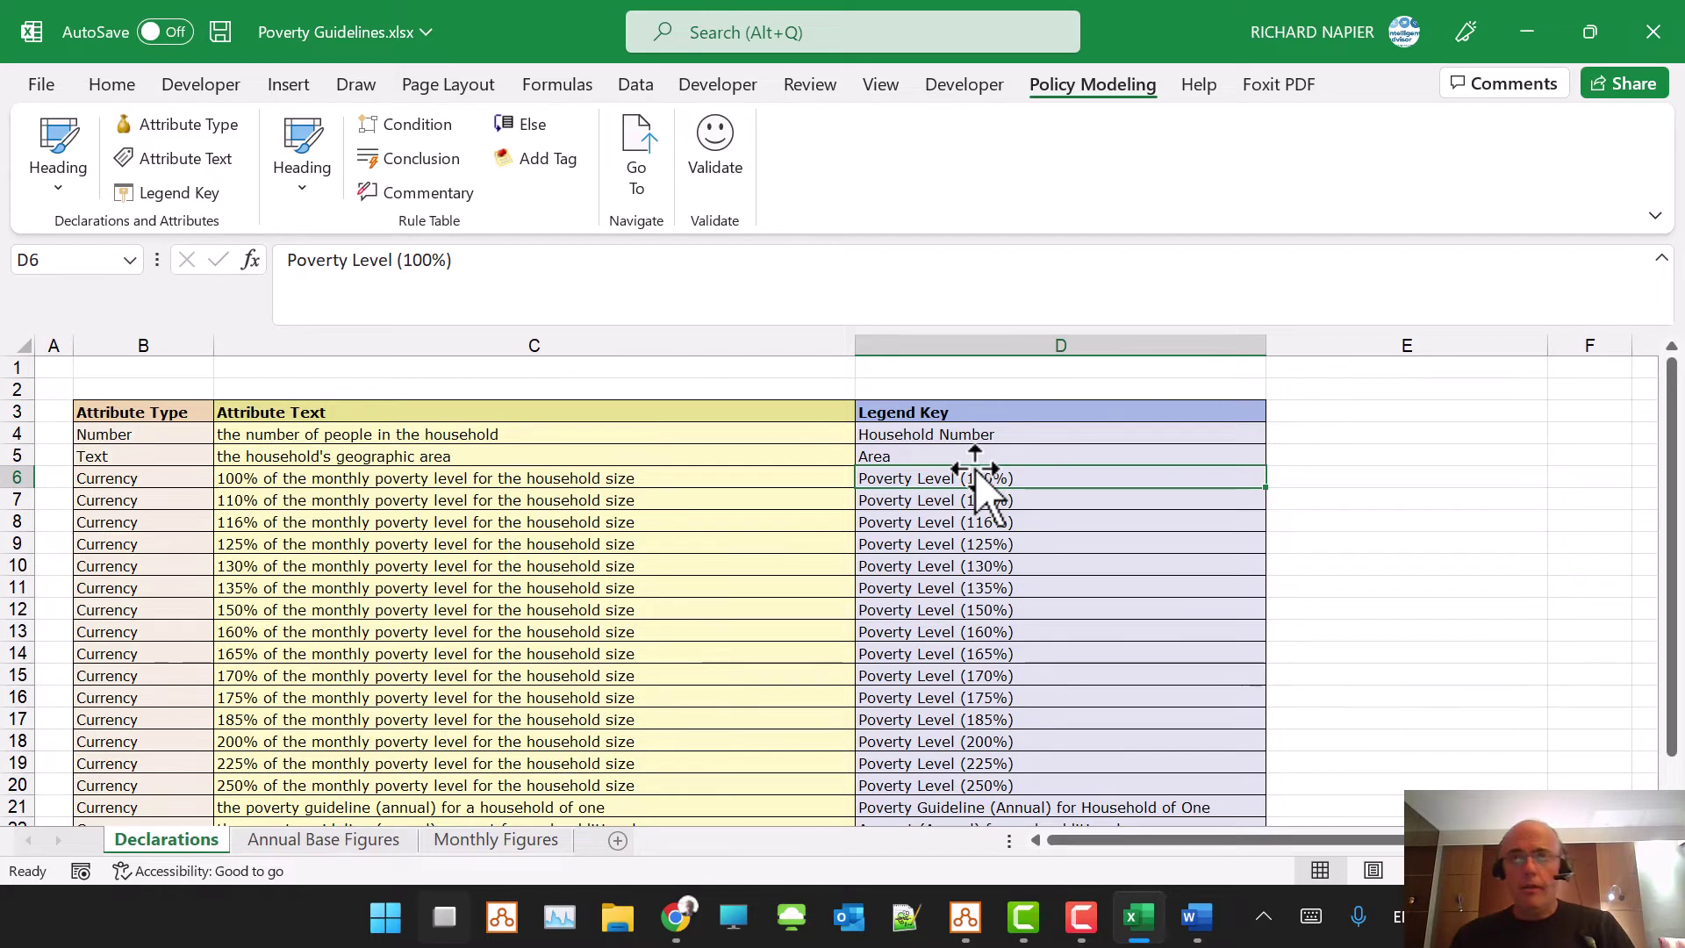
{"action": "left_click", "coordinate": [1653, 31]}
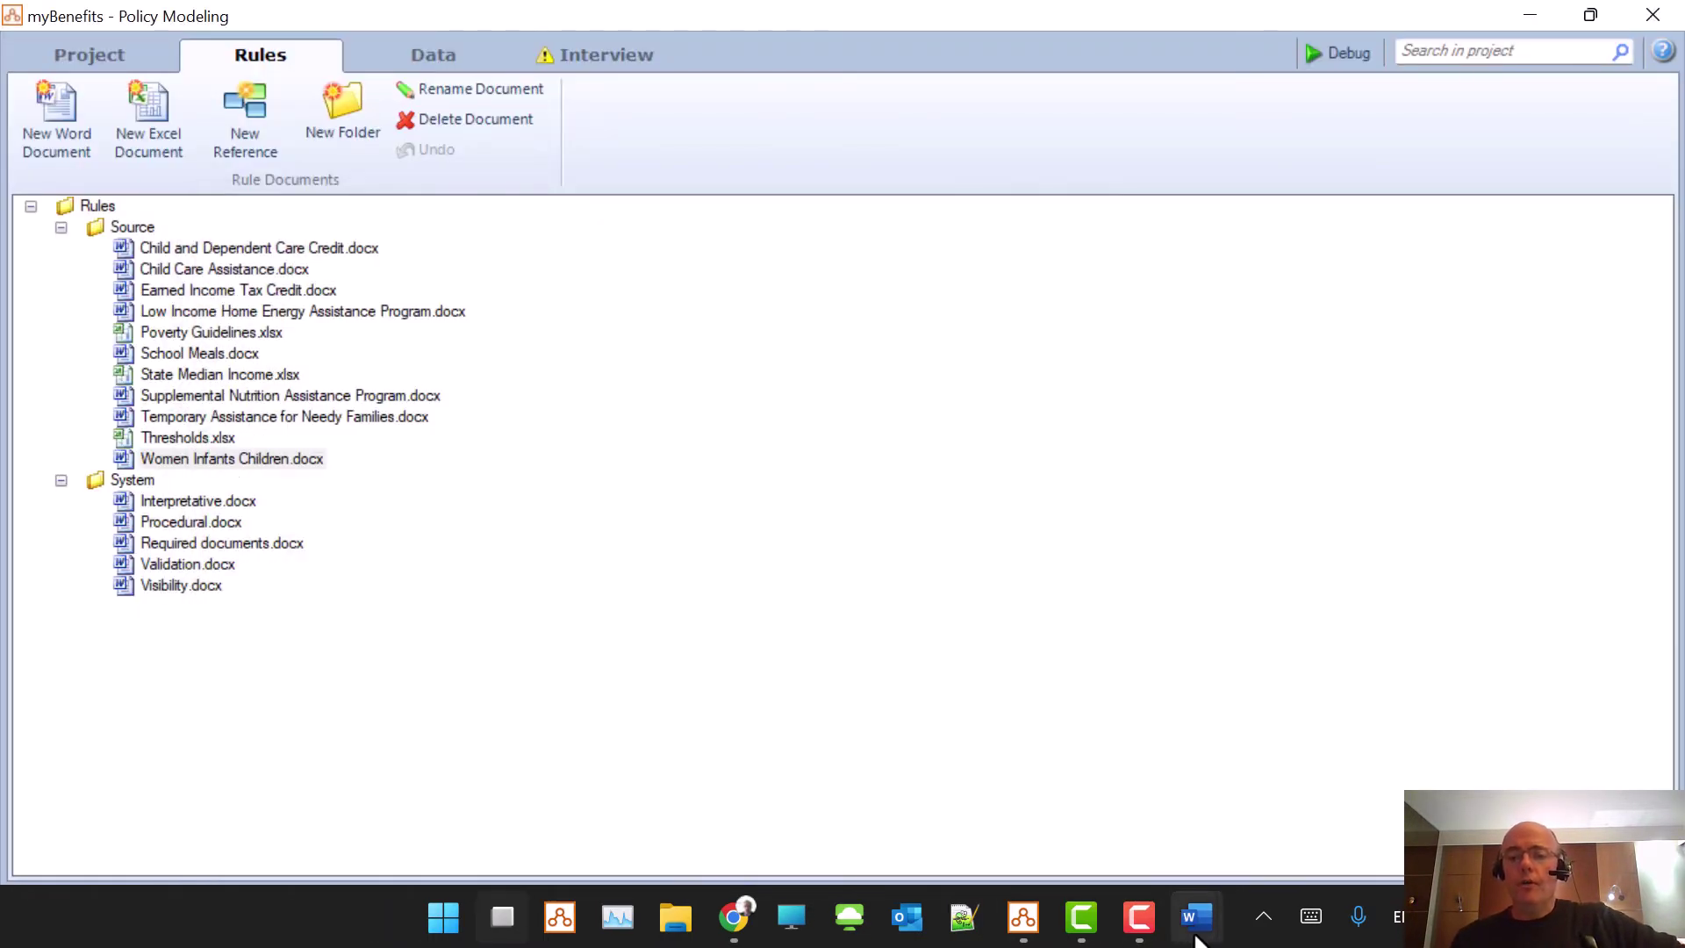
- Switch to Procedural.docx in Word and review its table of contents and the start of the "the interview is complete" rule
{"action": "mouse_move", "coordinate": [1196, 917]}
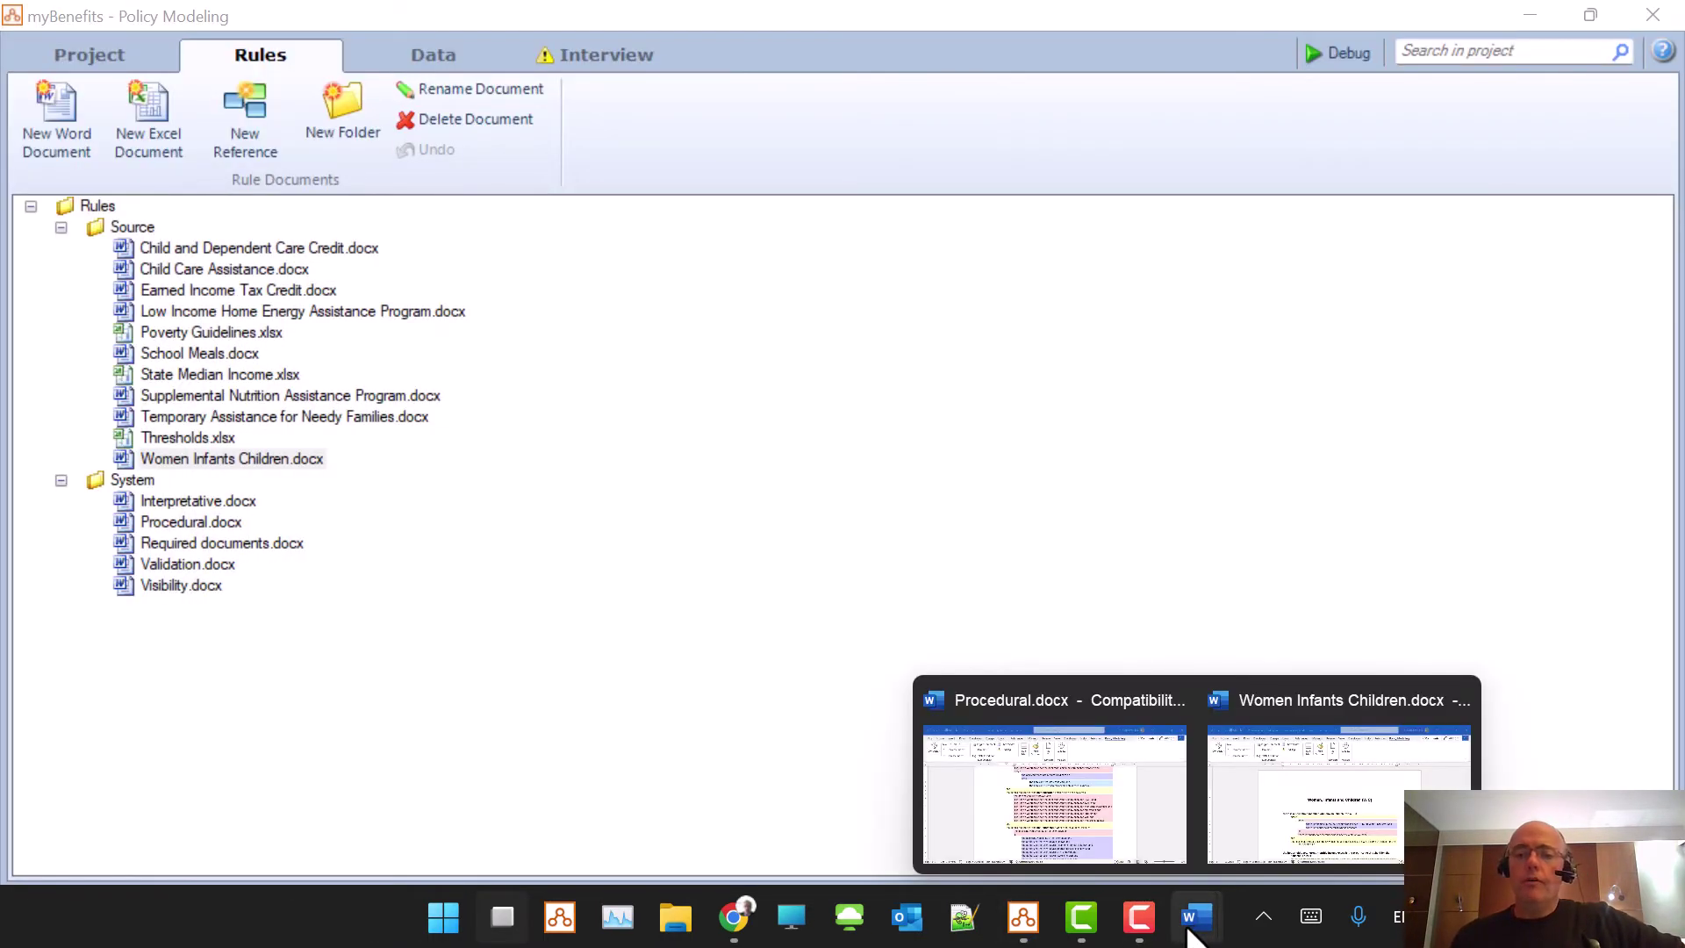
{"action": "mouse_move", "coordinate": [1108, 829]}
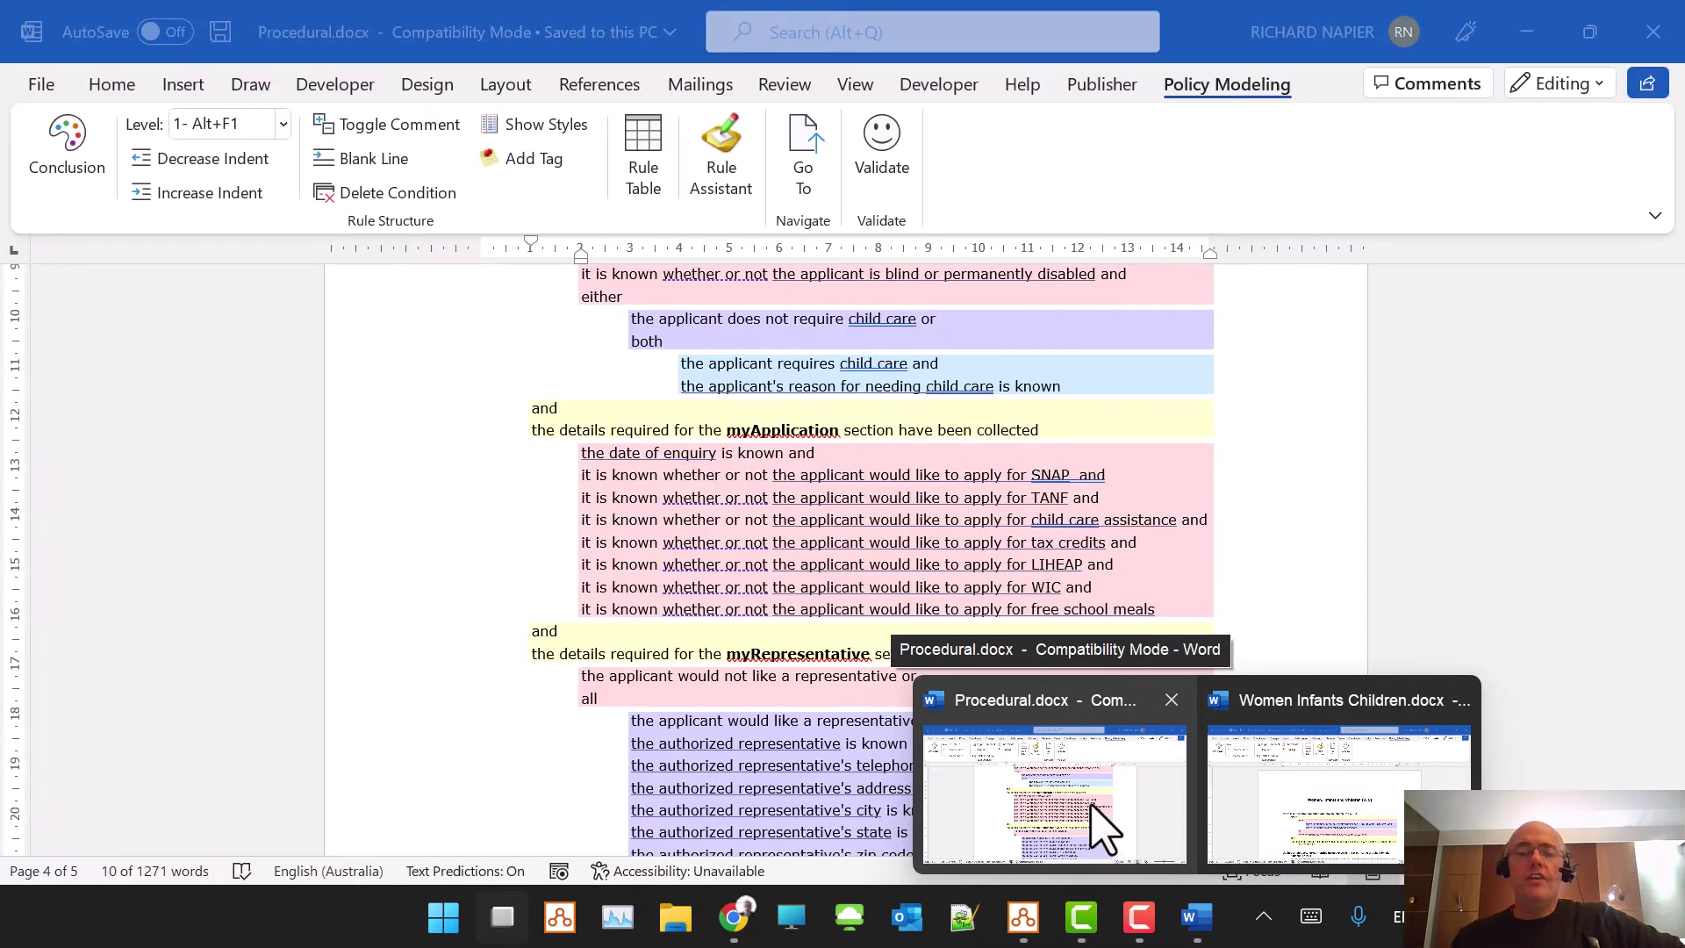
{"action": "left_click", "coordinate": [1079, 801]}
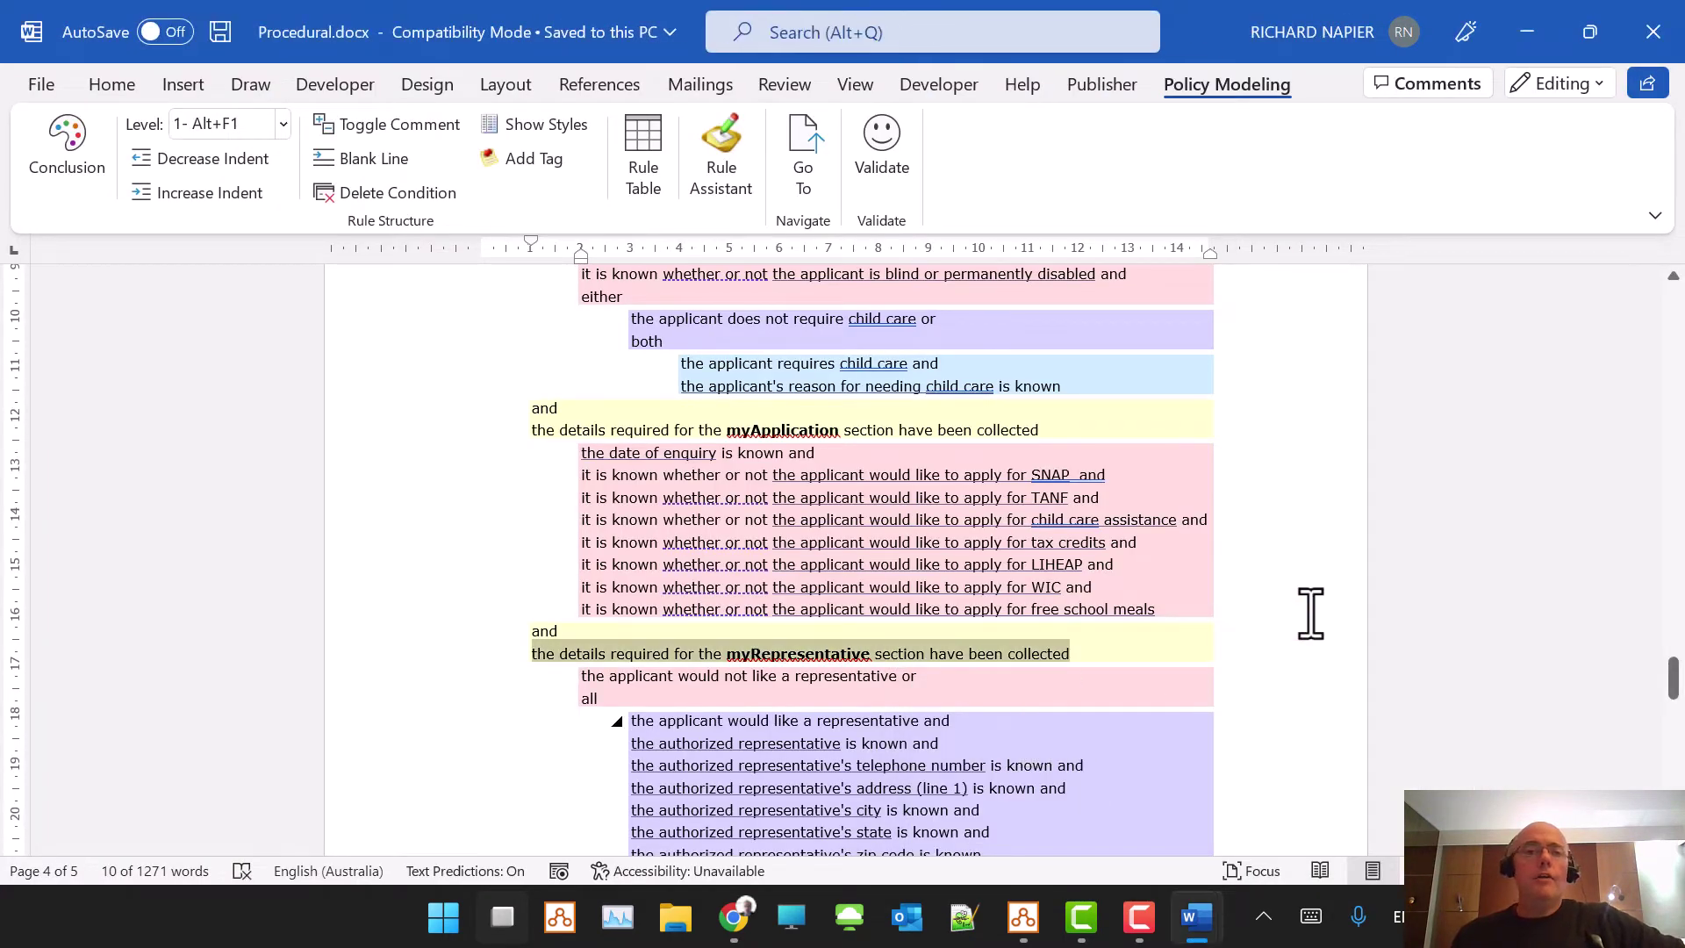
{"action": "scroll", "coordinate": [1309, 609], "scroll_direction": "up", "scroll_amount": 6}
{"action": "scroll", "coordinate": [1314, 619], "scroll_direction": "up", "scroll_amount": 20}
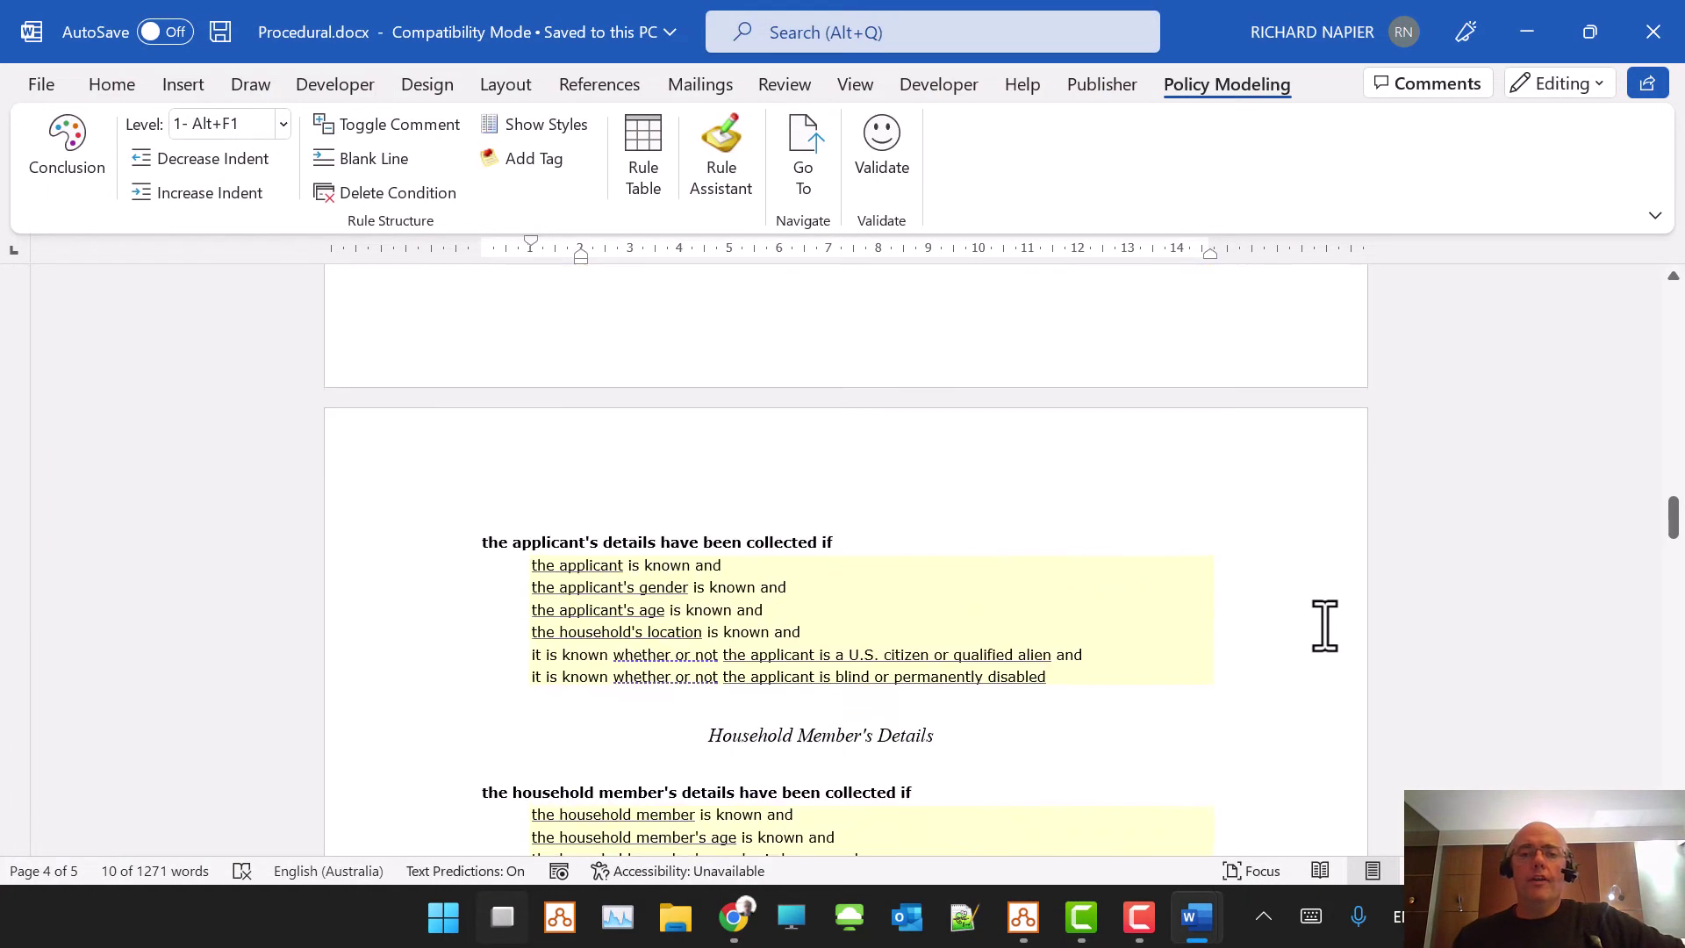
{"action": "scroll", "coordinate": [1314, 594], "scroll_direction": "up", "scroll_amount": 20}
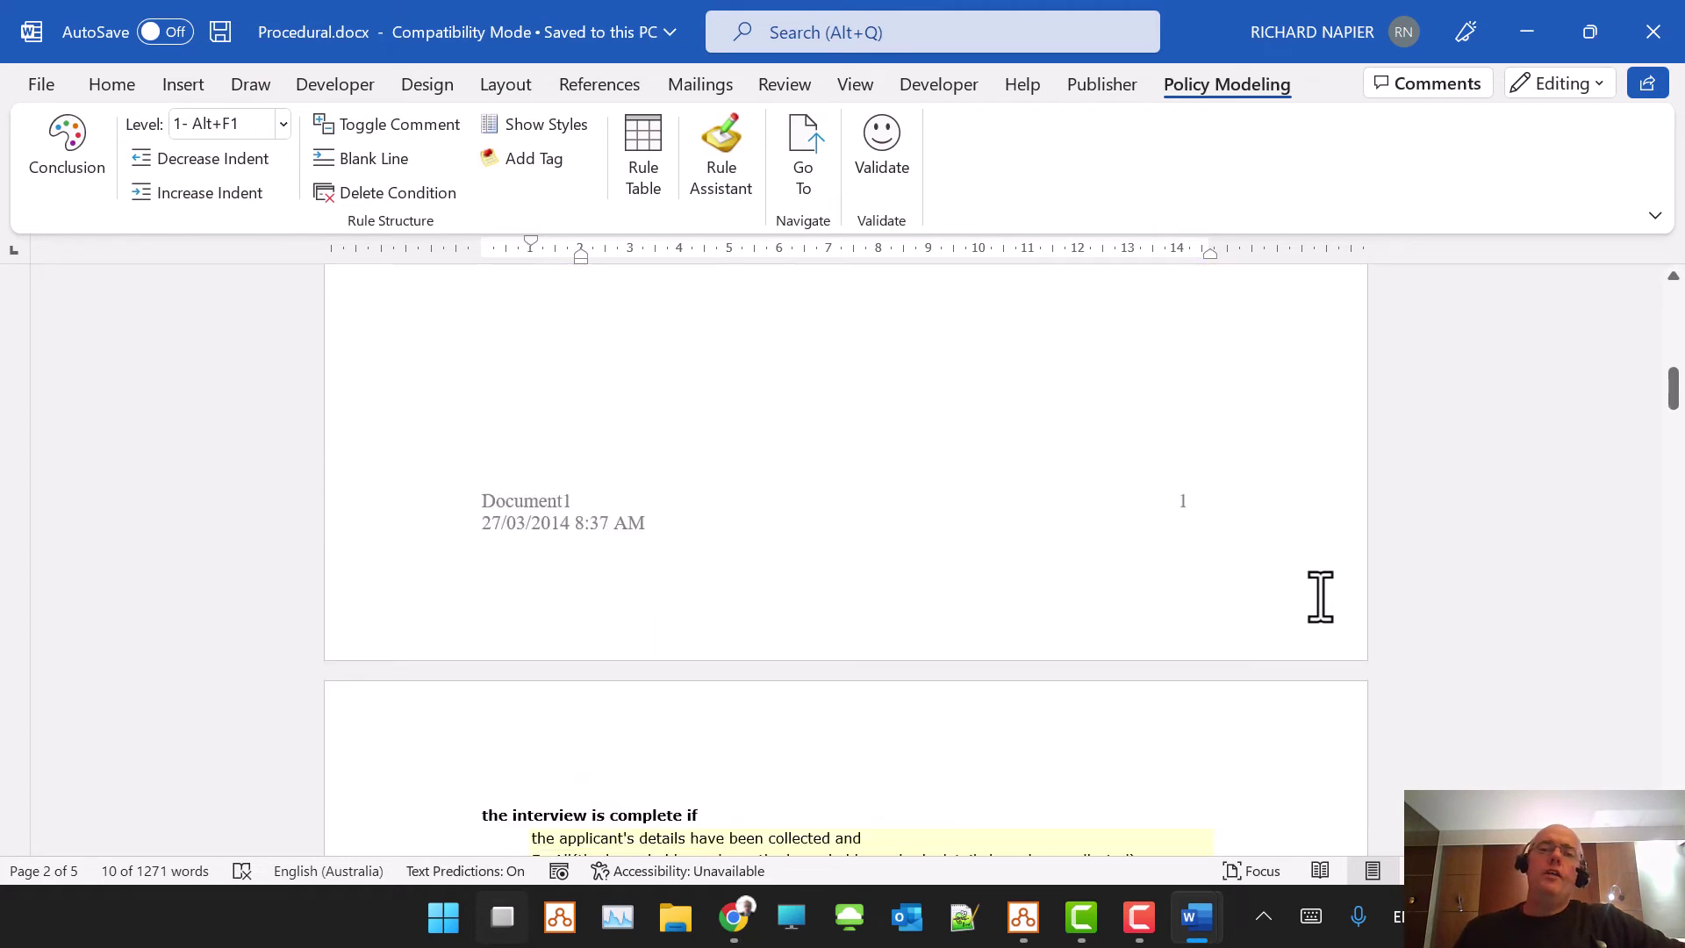
{"action": "scroll", "coordinate": [1320, 597], "scroll_direction": "up", "scroll_amount": 5}
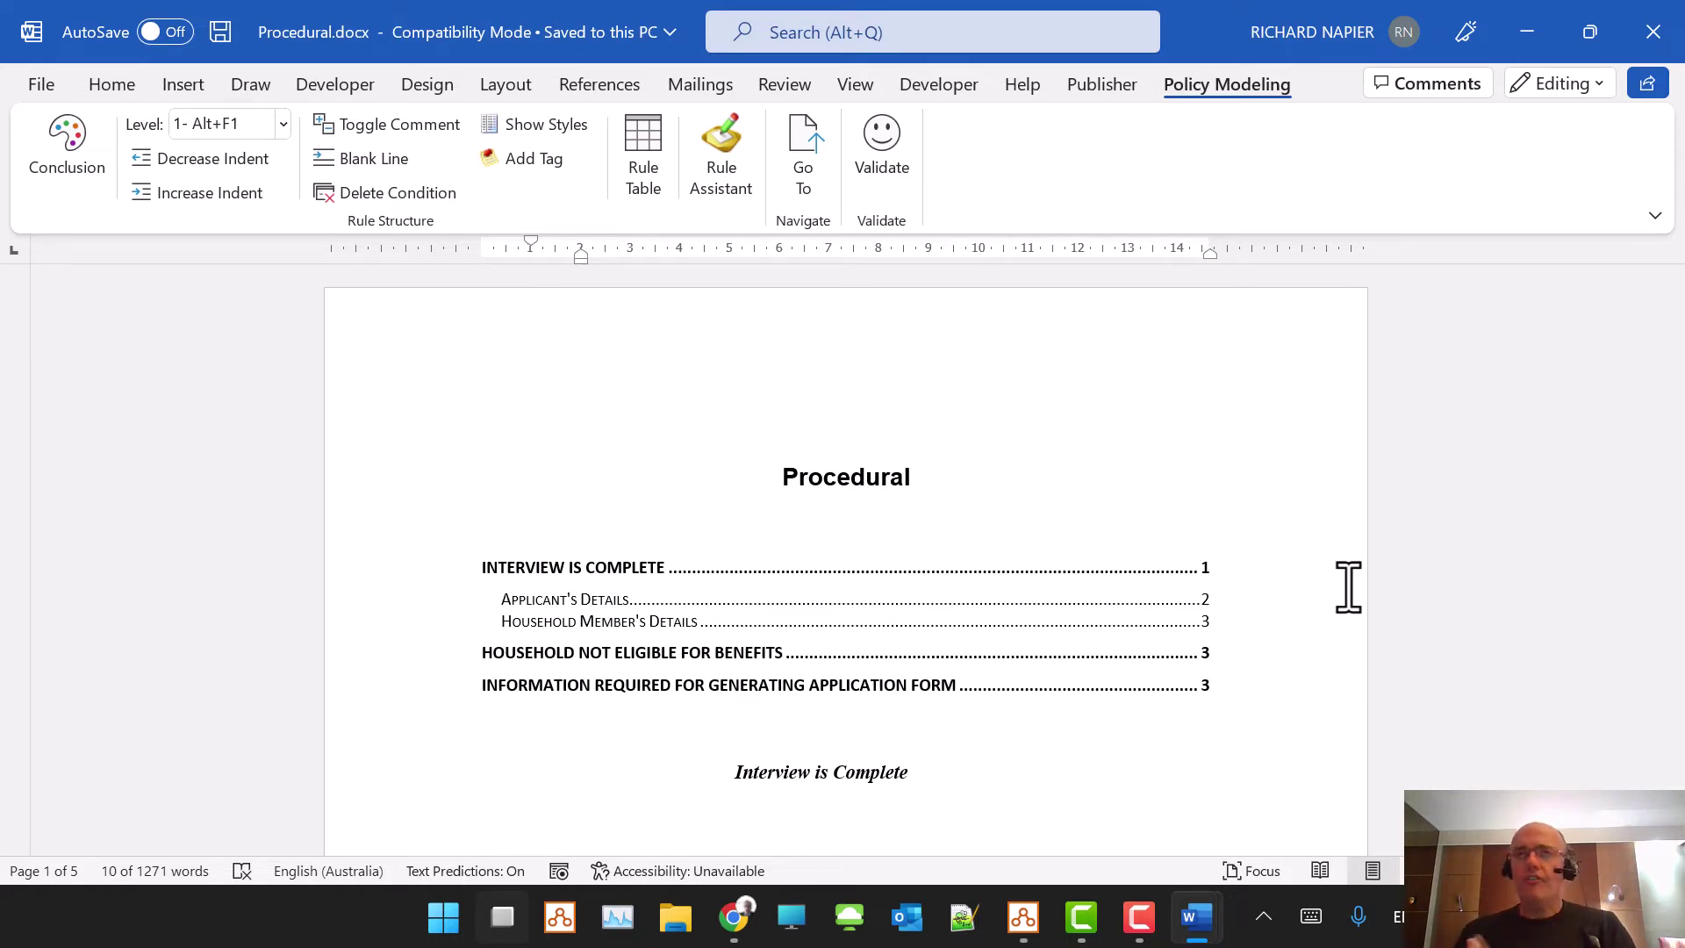
{"action": "scroll", "coordinate": [1317, 511], "scroll_direction": "down", "scroll_amount": 10}
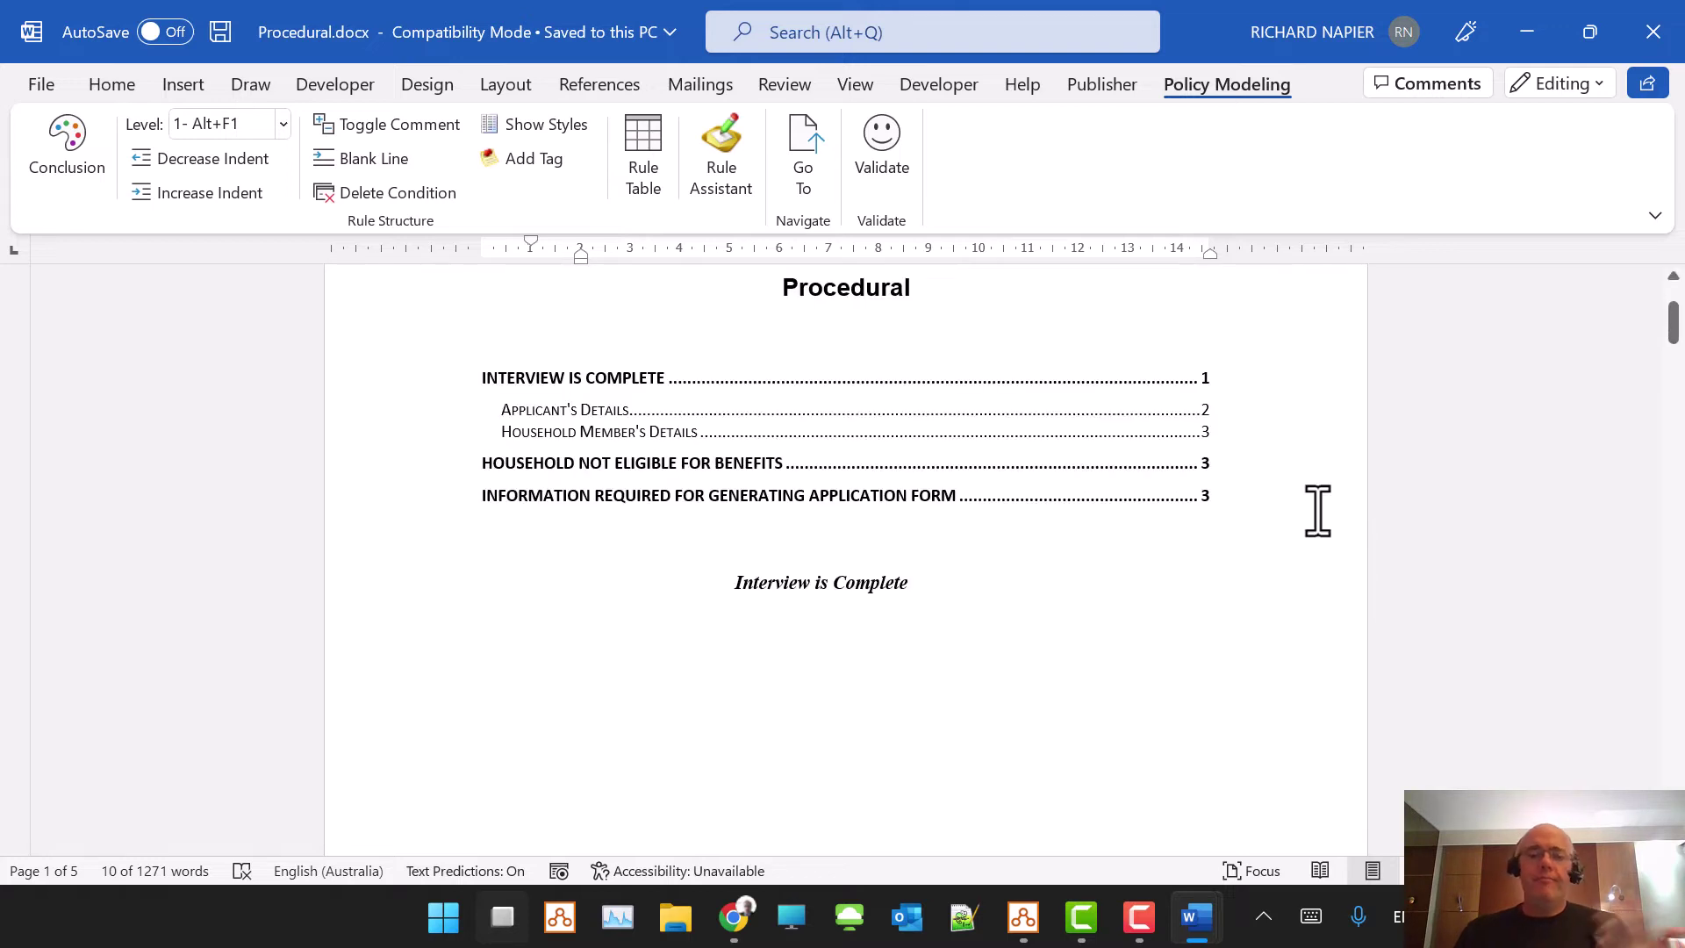
{"action": "scroll", "coordinate": [1317, 511], "scroll_direction": "down", "scroll_amount": 3}
{"action": "scroll", "coordinate": [1316, 509], "scroll_direction": "up", "scroll_amount": 1}
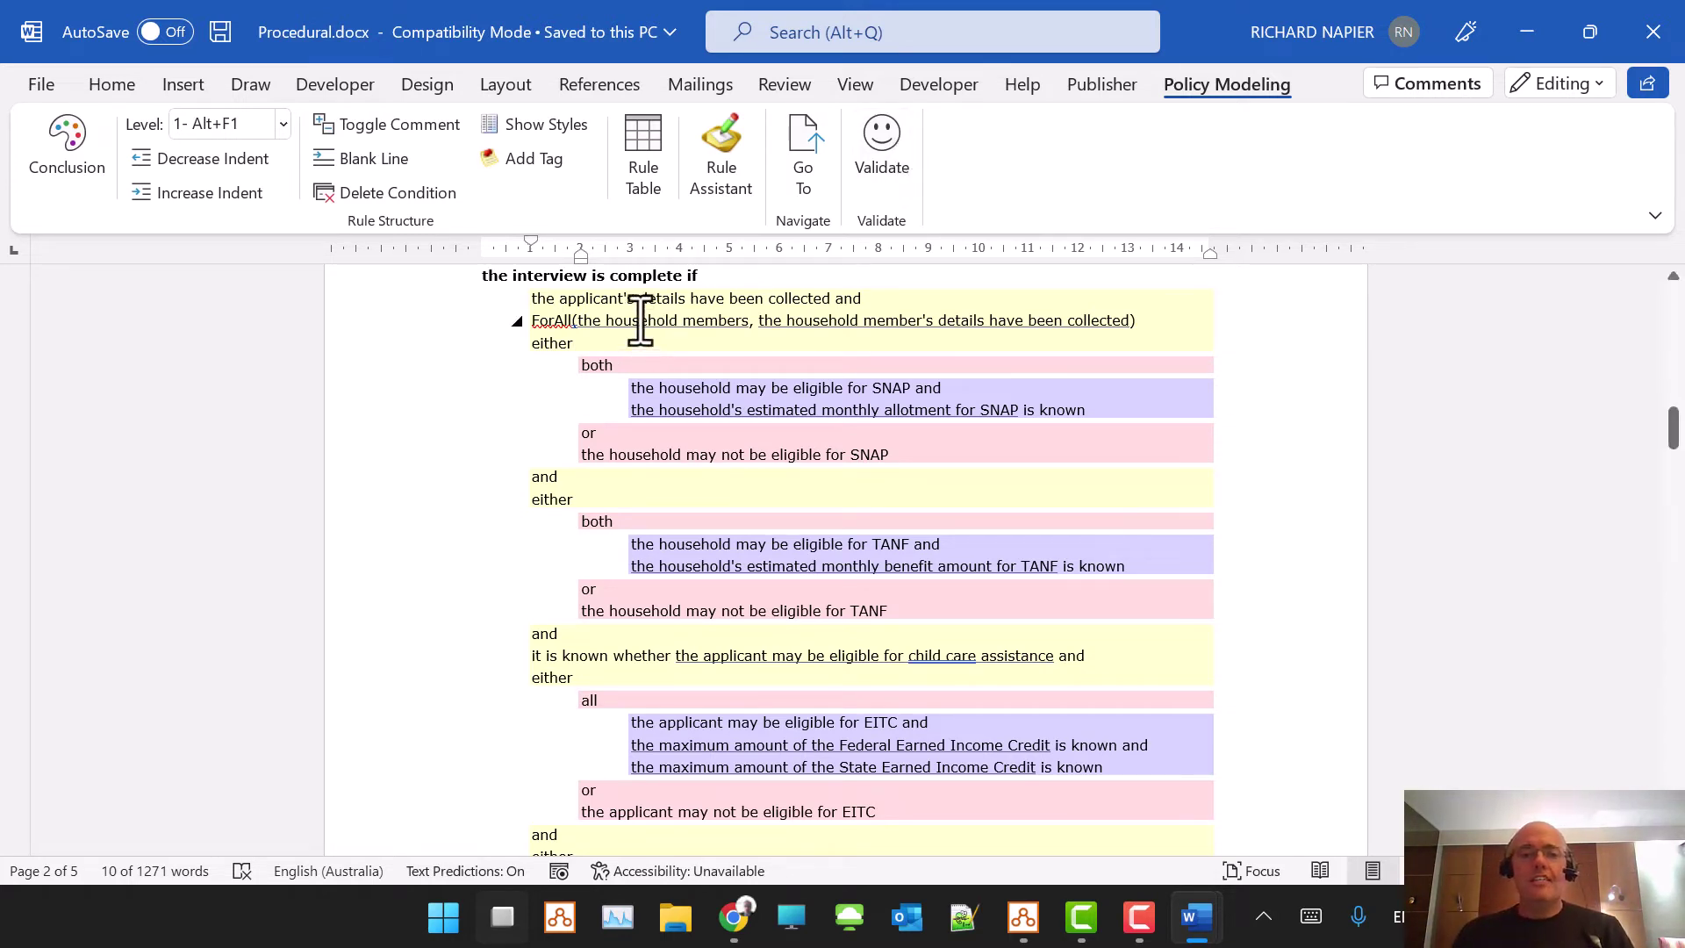
- Examine the nested either/both/or conditions for SNAP and TANF in the "the interview is complete" rule
{"action": "left_click", "coordinate": [634, 363]}
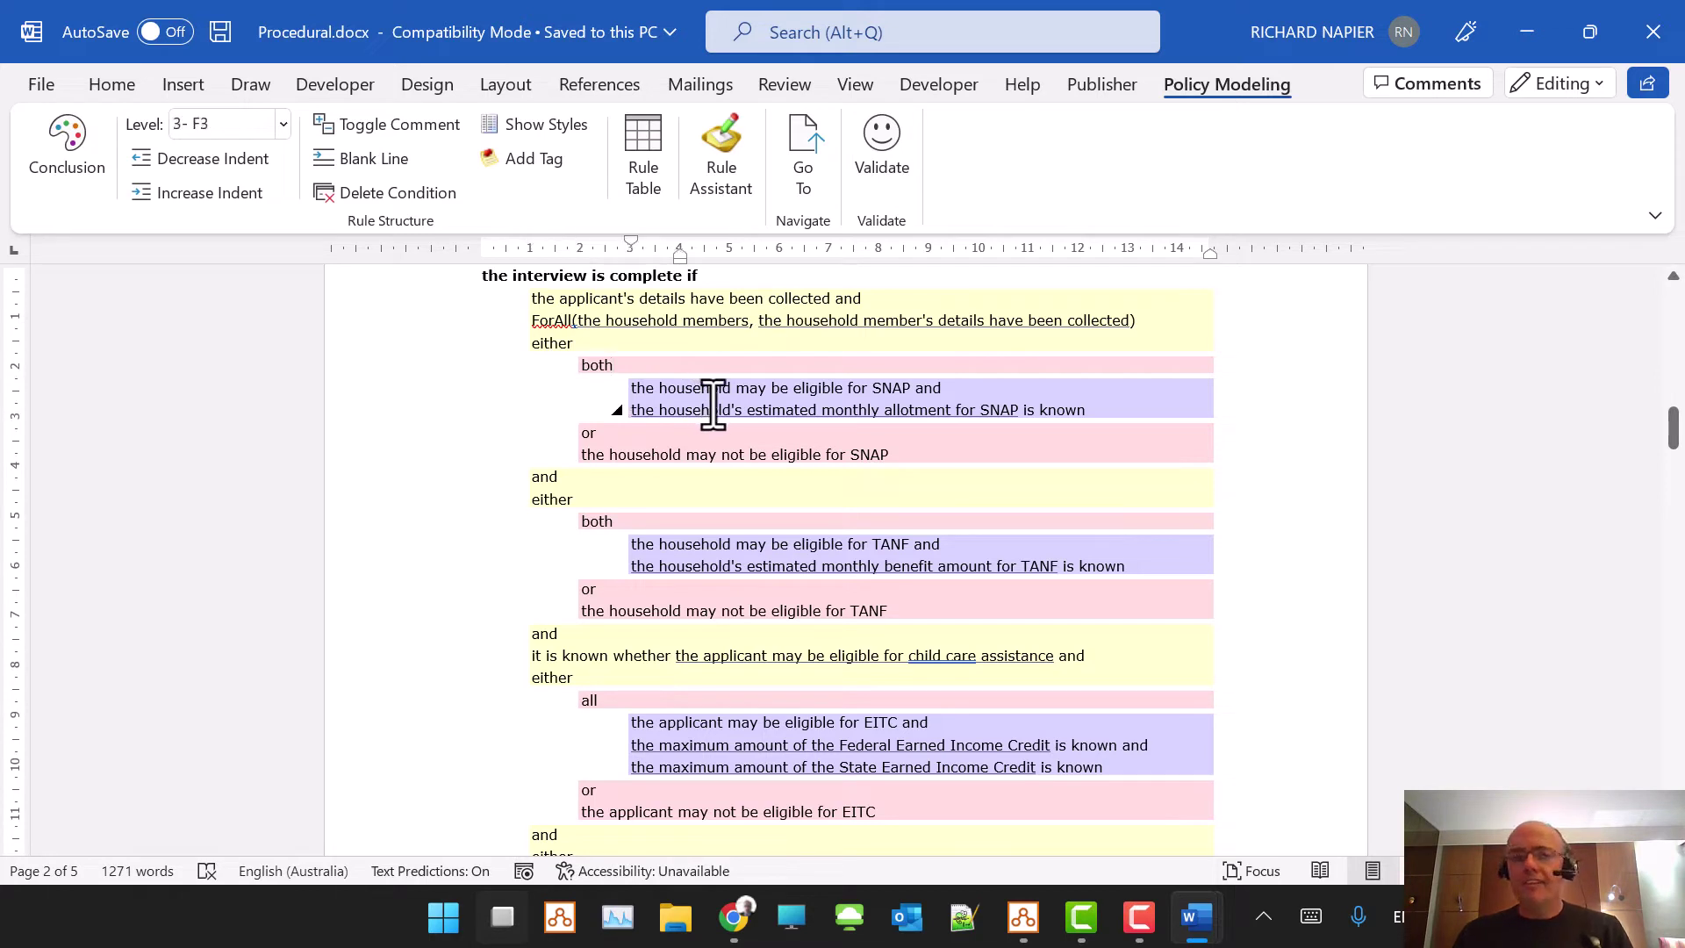
{"action": "left_click", "coordinate": [612, 433]}
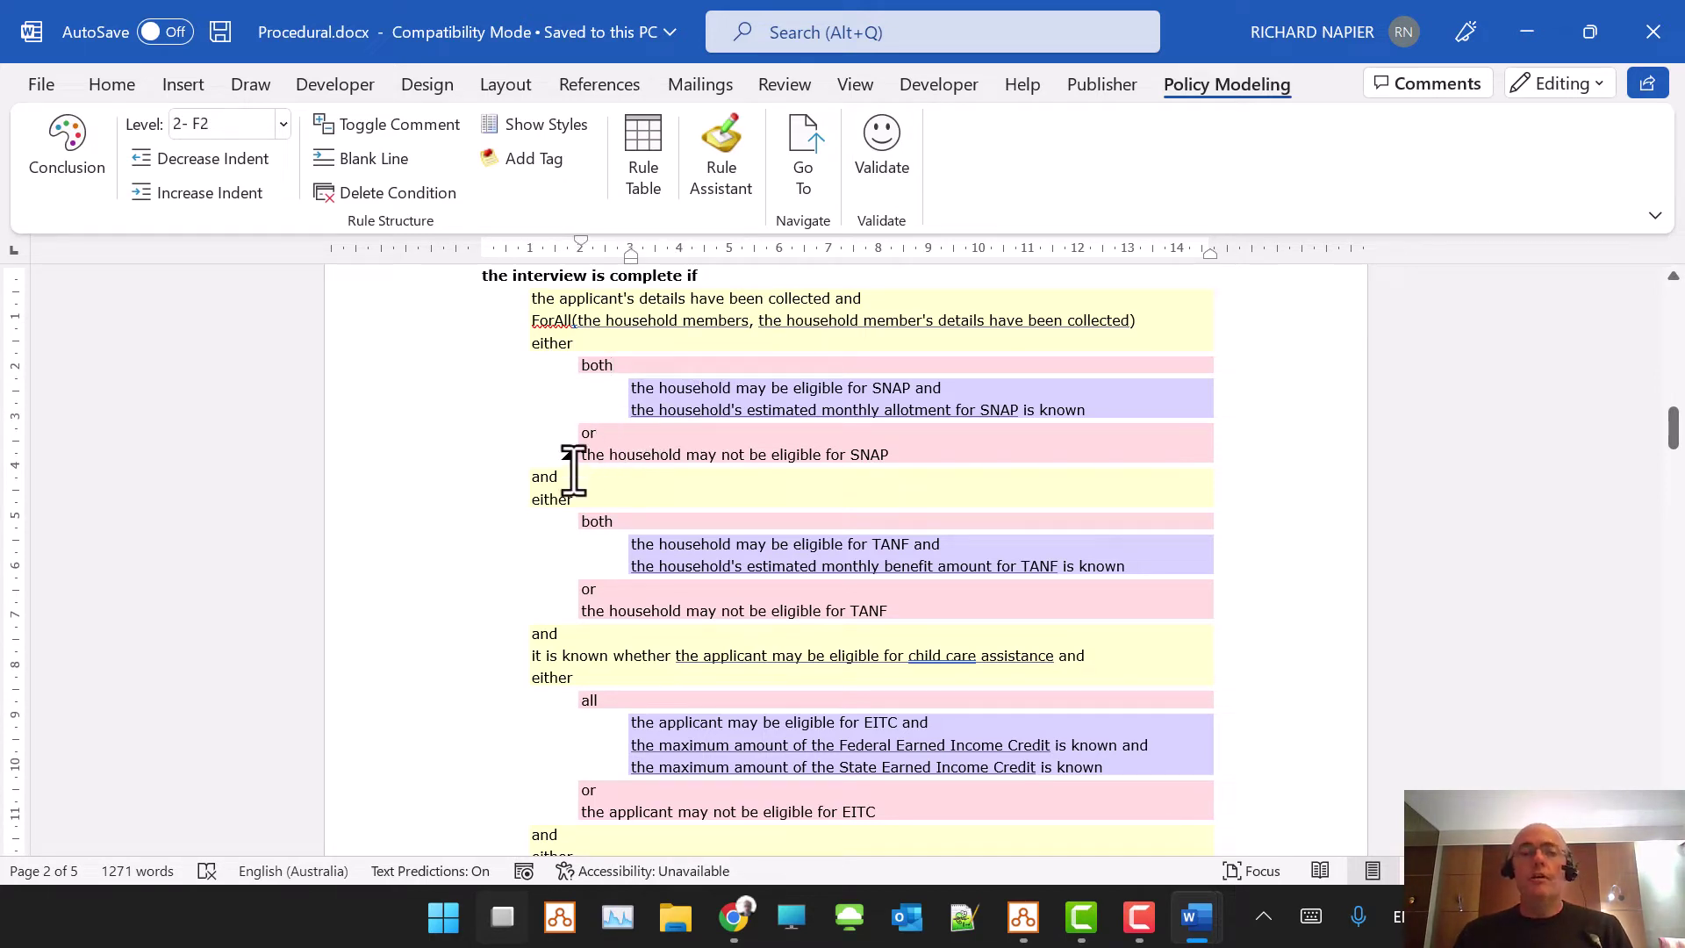
{"action": "left_click", "coordinate": [575, 477]}
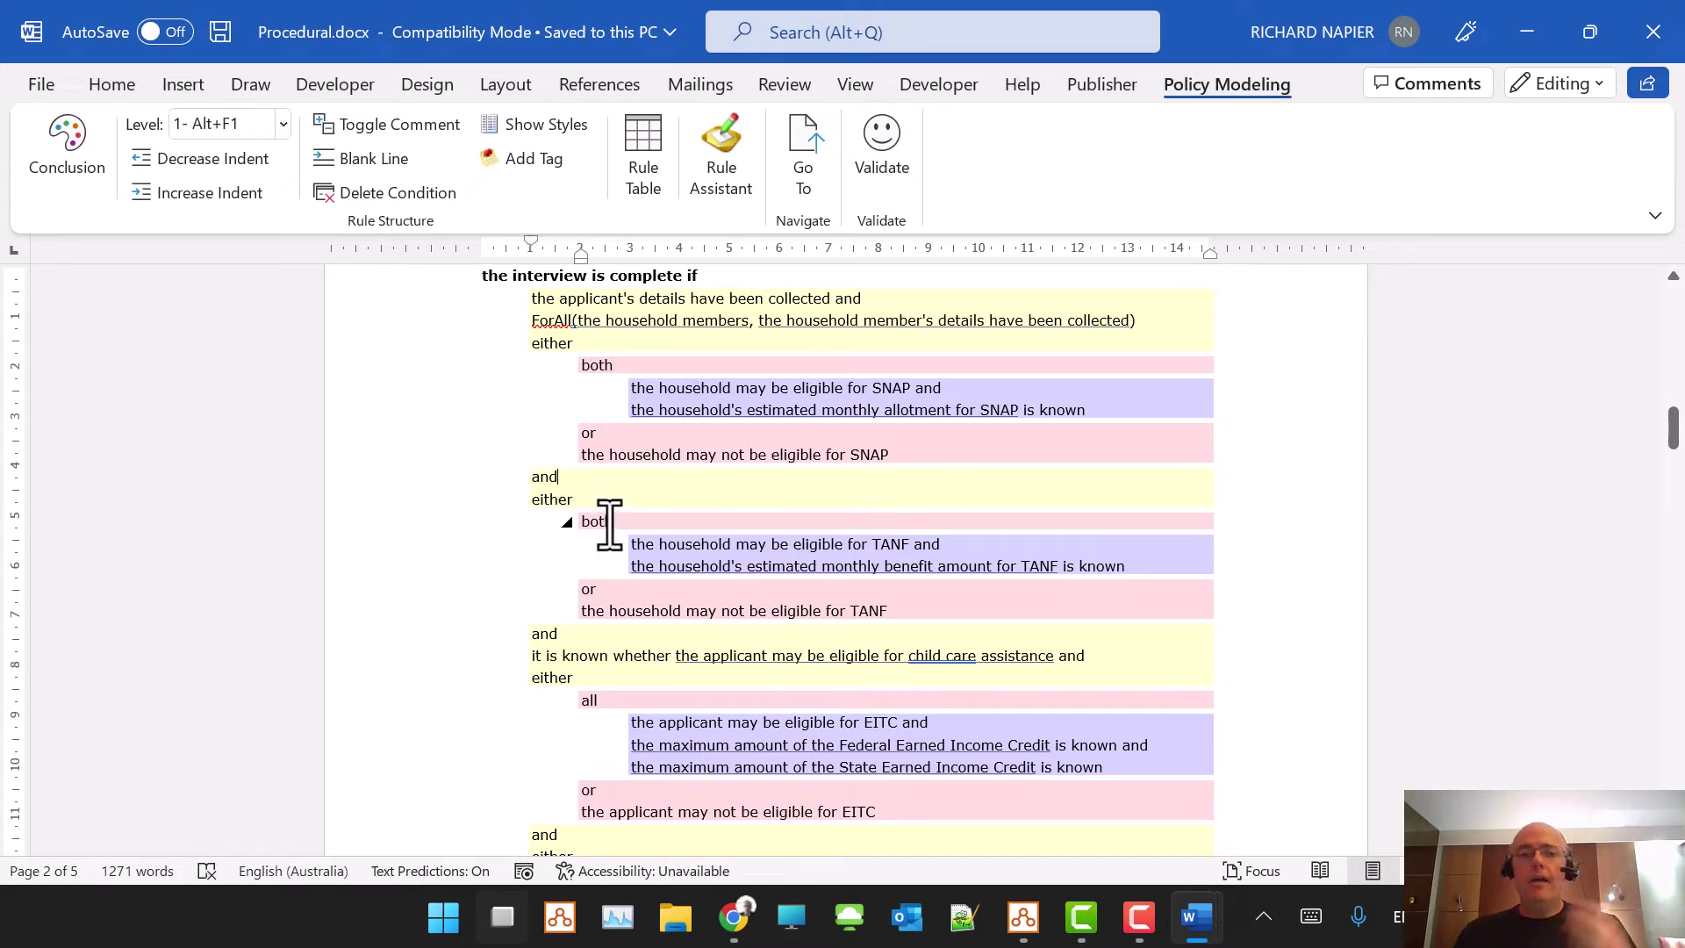
{"action": "left_click", "coordinate": [714, 566]}
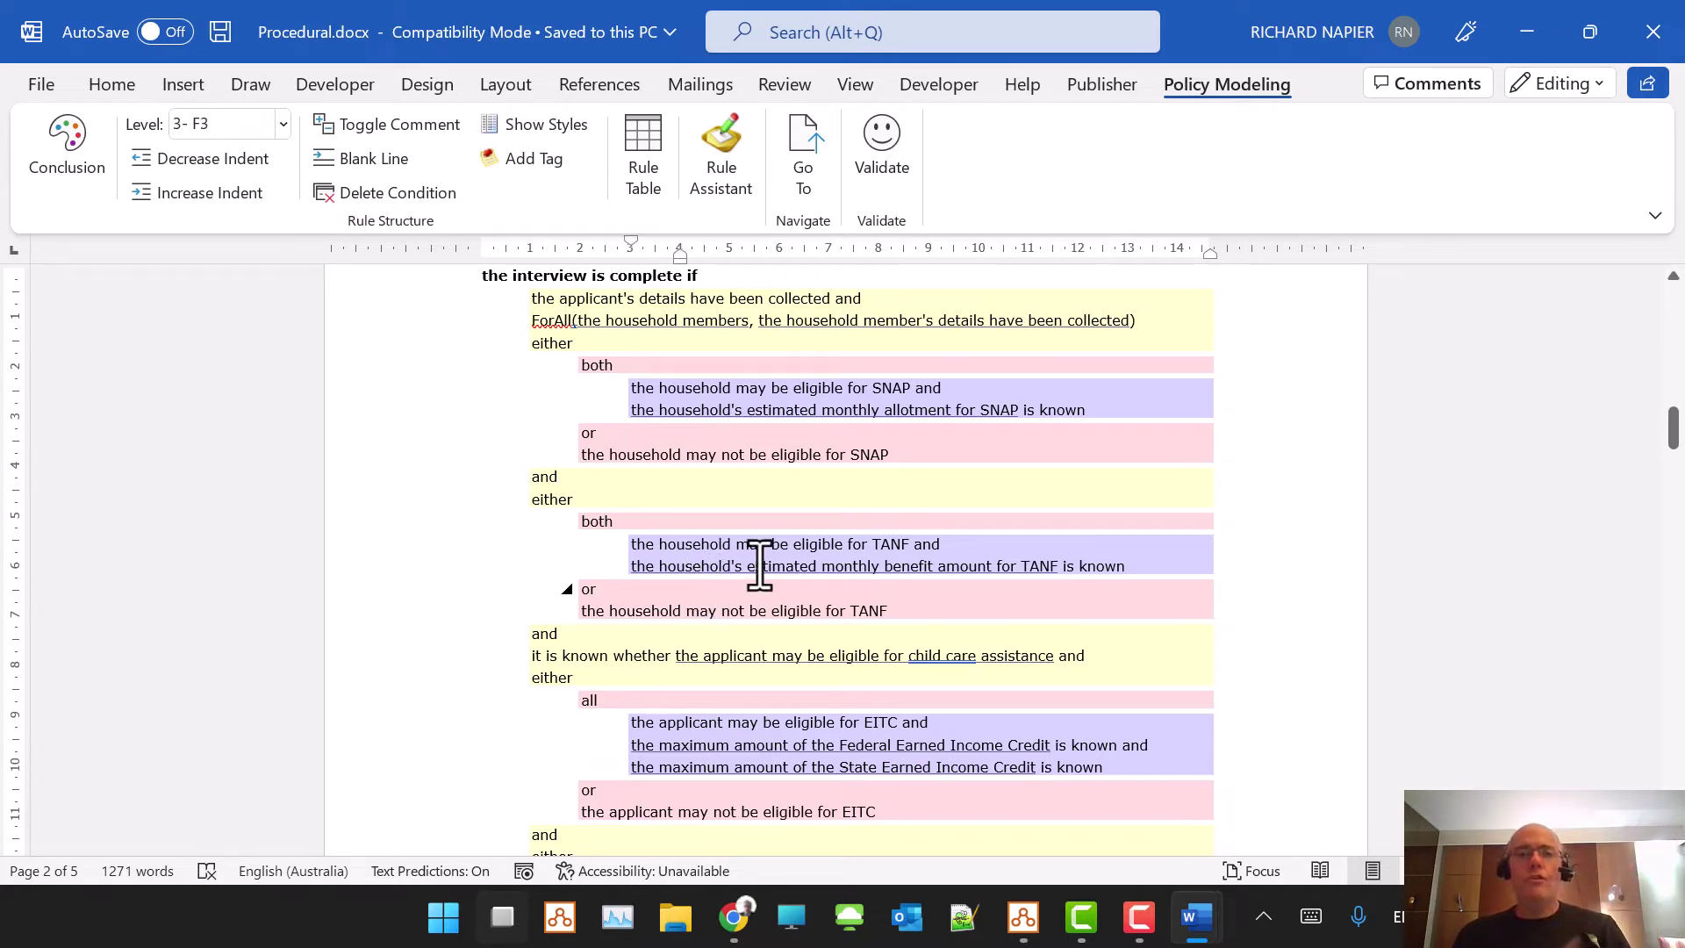
- Trace the "the interview is complete" conclusion to the debugger and expand the collected details of the applicant and the household member
{"action": "left_click", "coordinate": [667, 276]}
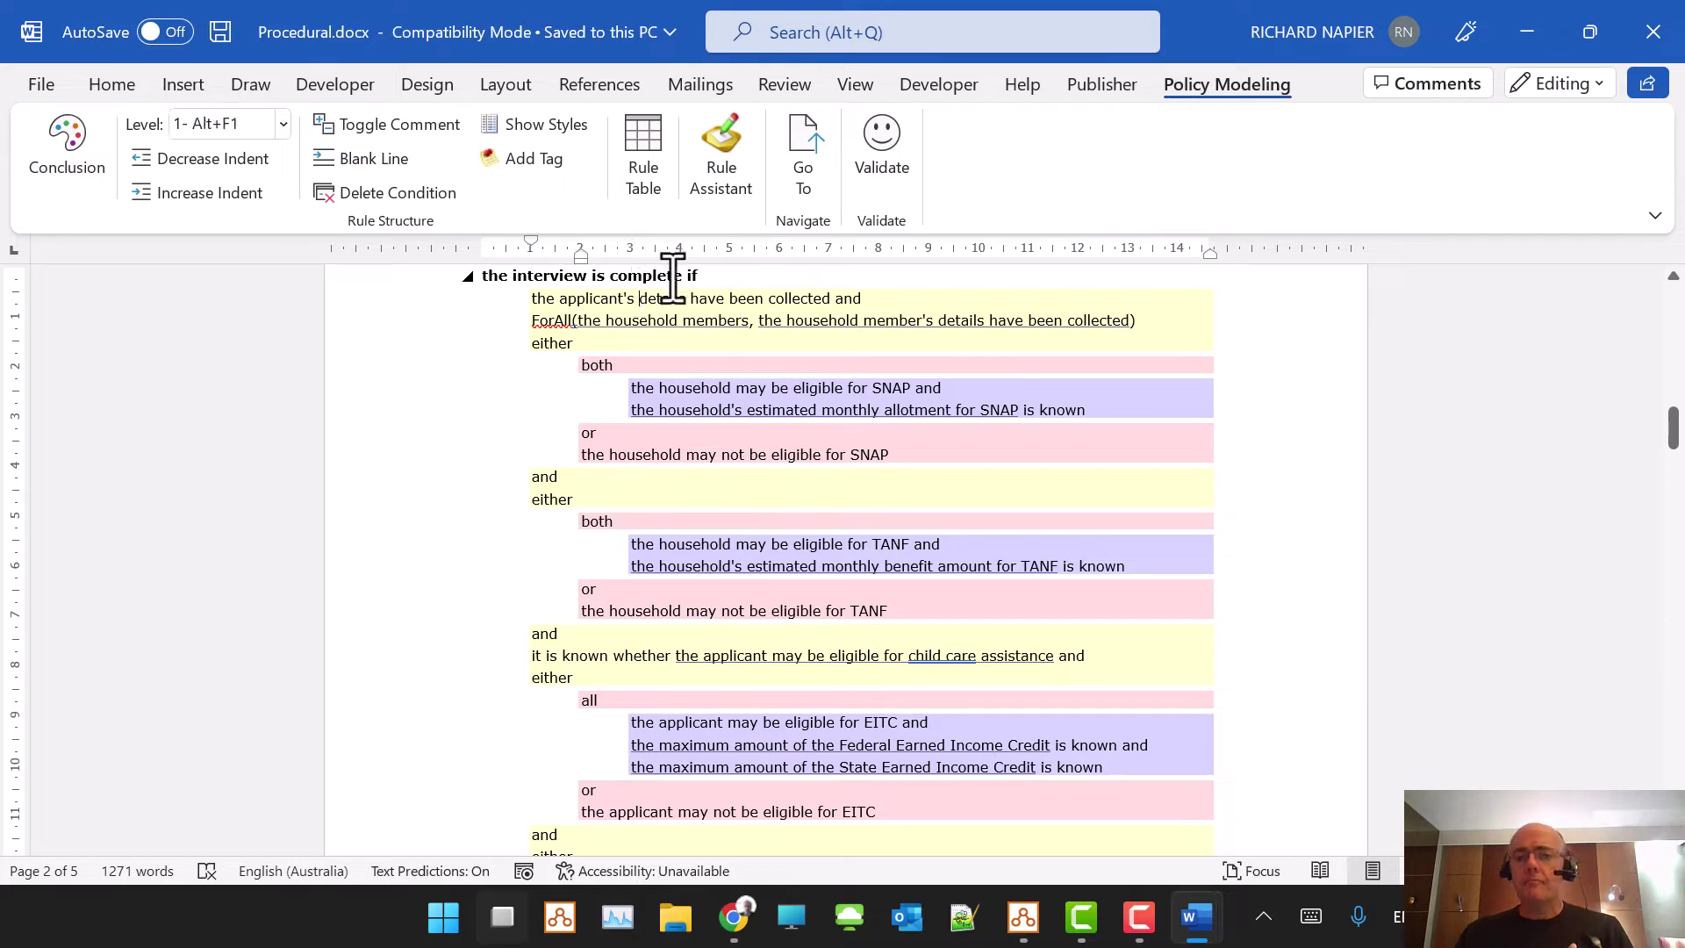
{"action": "left_click", "coordinate": [802, 147]}
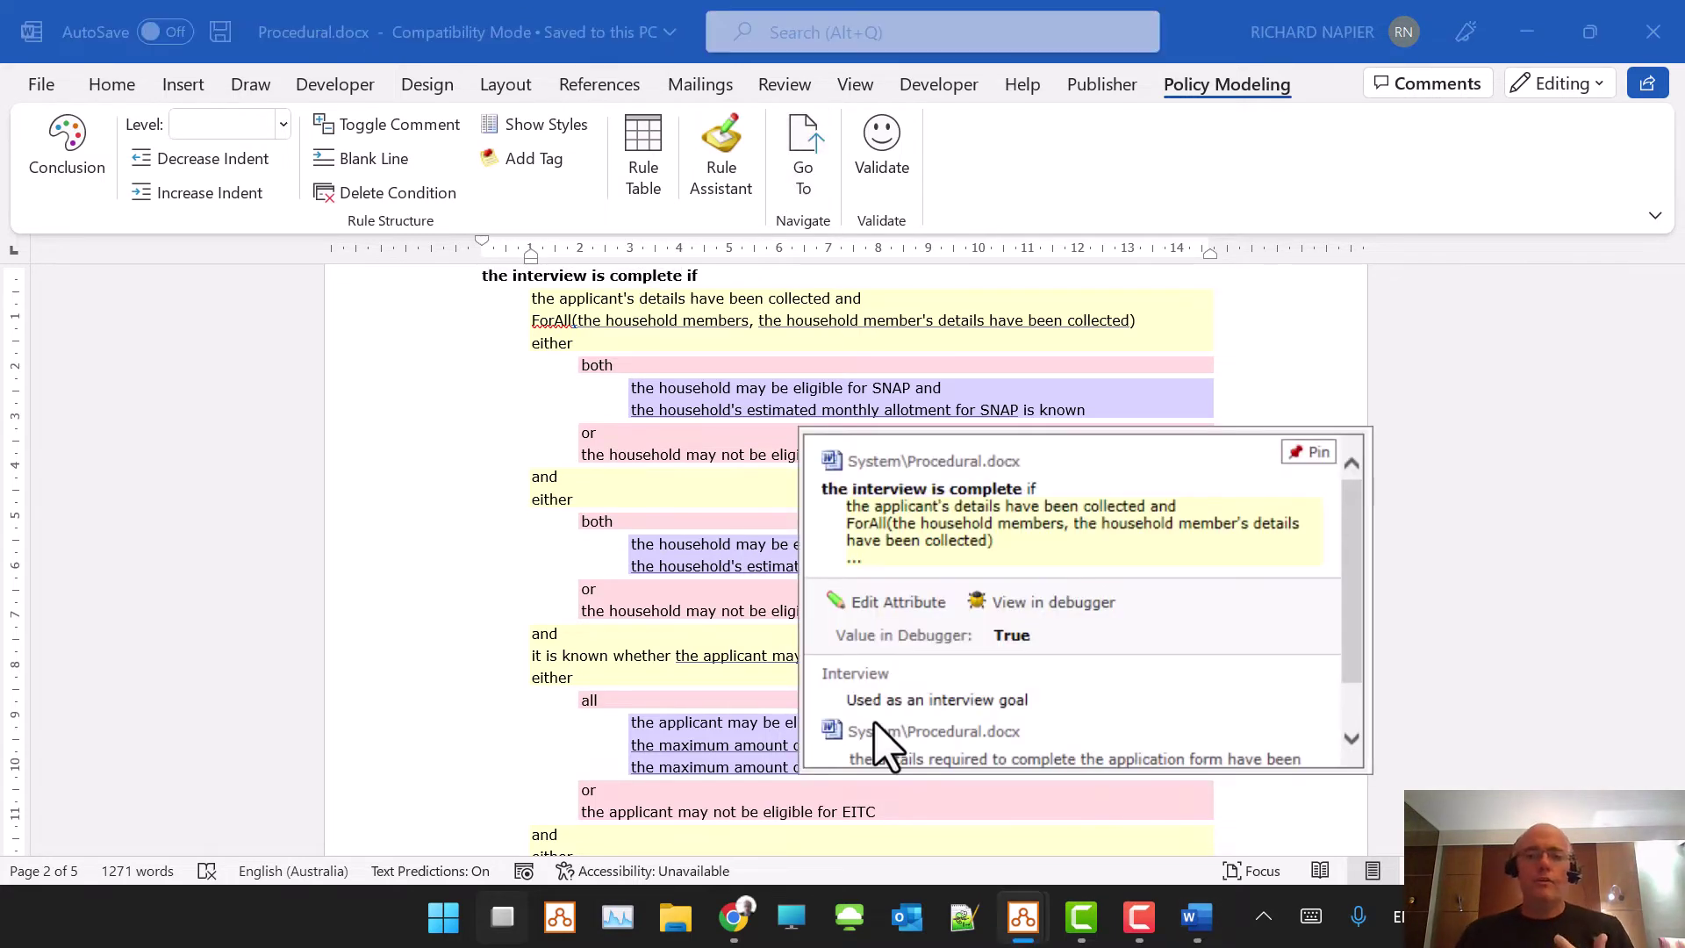
{"action": "left_click", "coordinate": [1053, 608]}
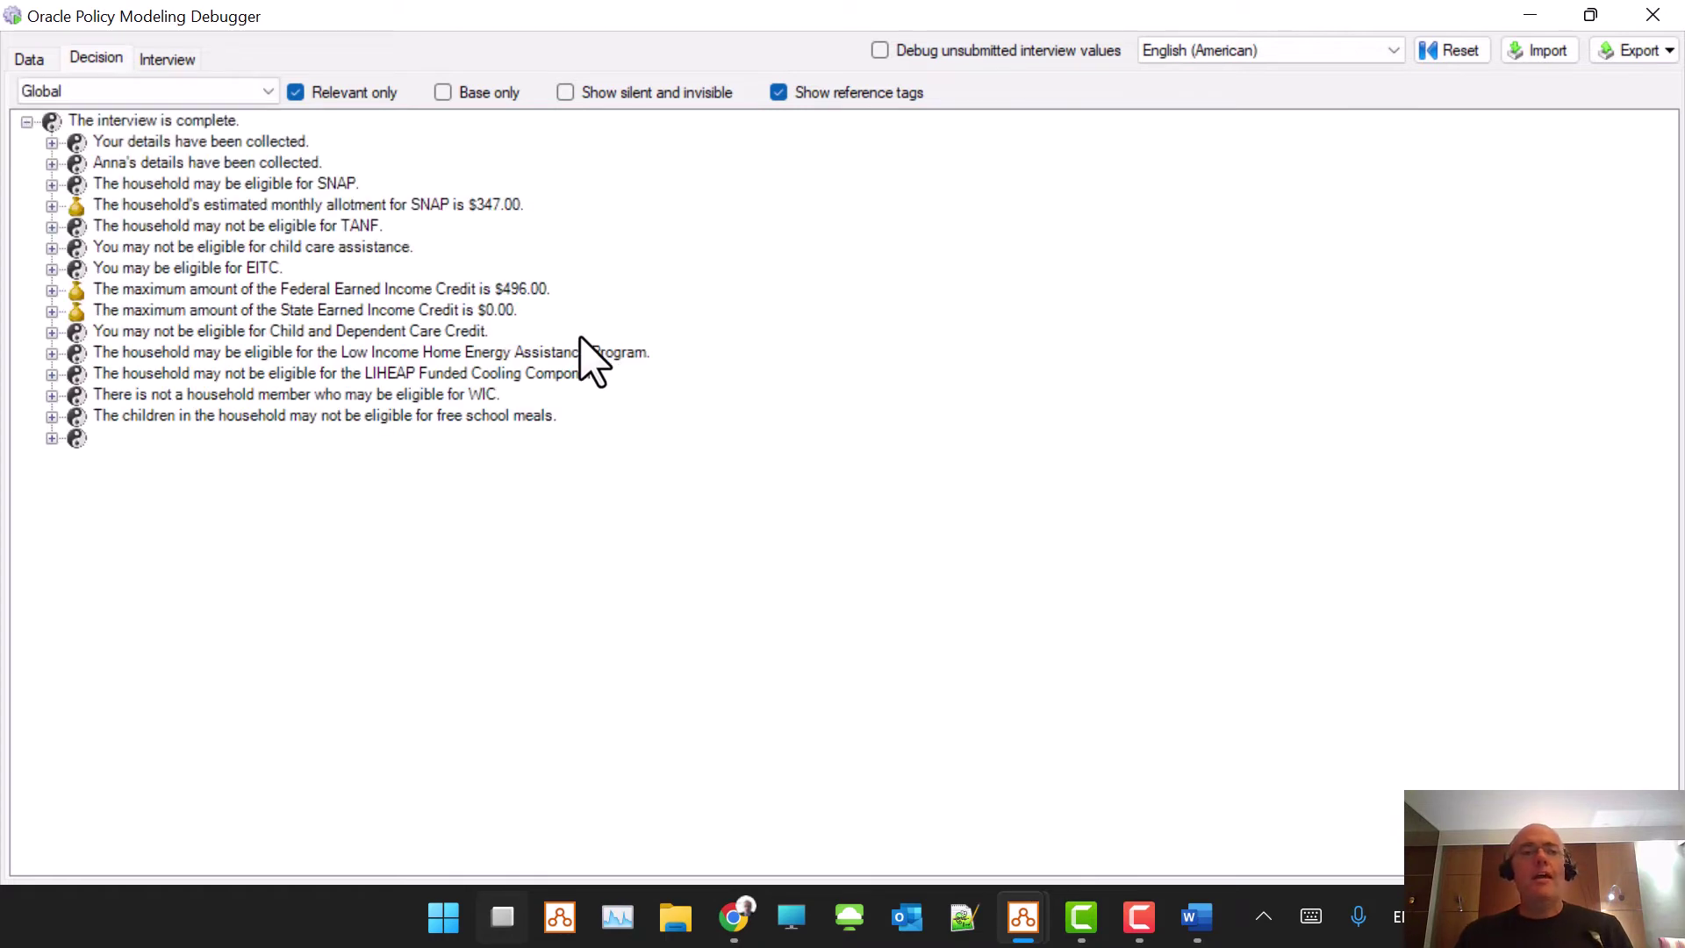
{"action": "left_click", "coordinate": [52, 143]}
{"action": "left_click", "coordinate": [51, 290]}
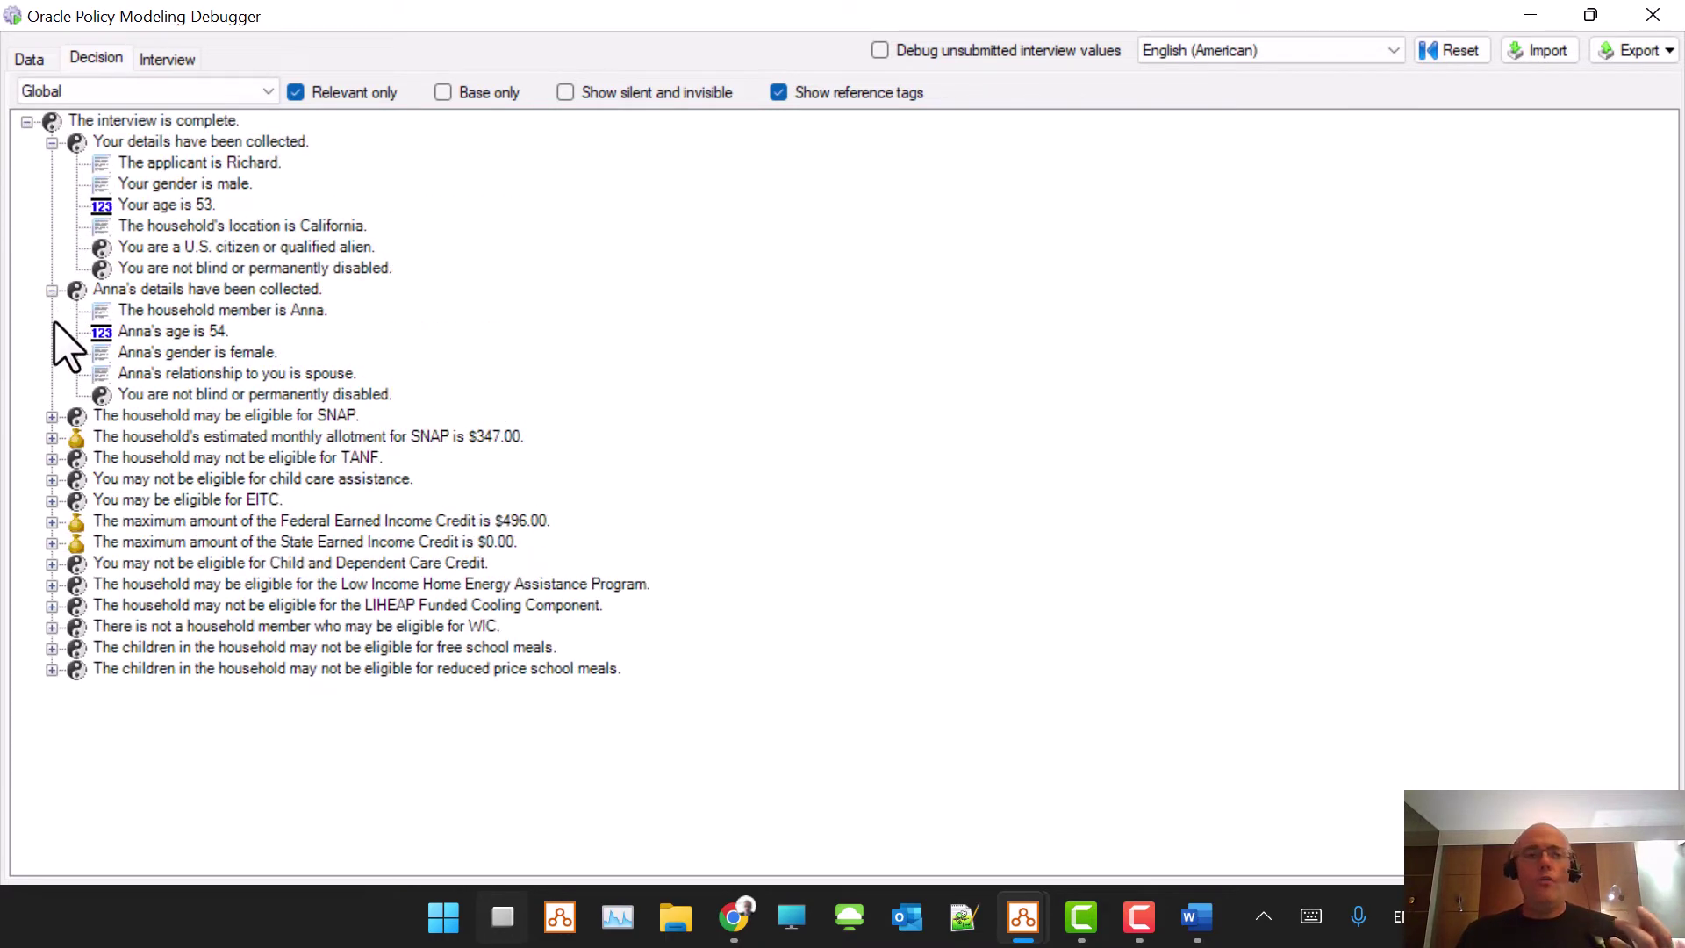
- Compare the applicant's details condition in Procedural.docx with the debugger's decision and expand the household's SNAP eligibility there
{"action": "key", "text": "alt+Tab"}
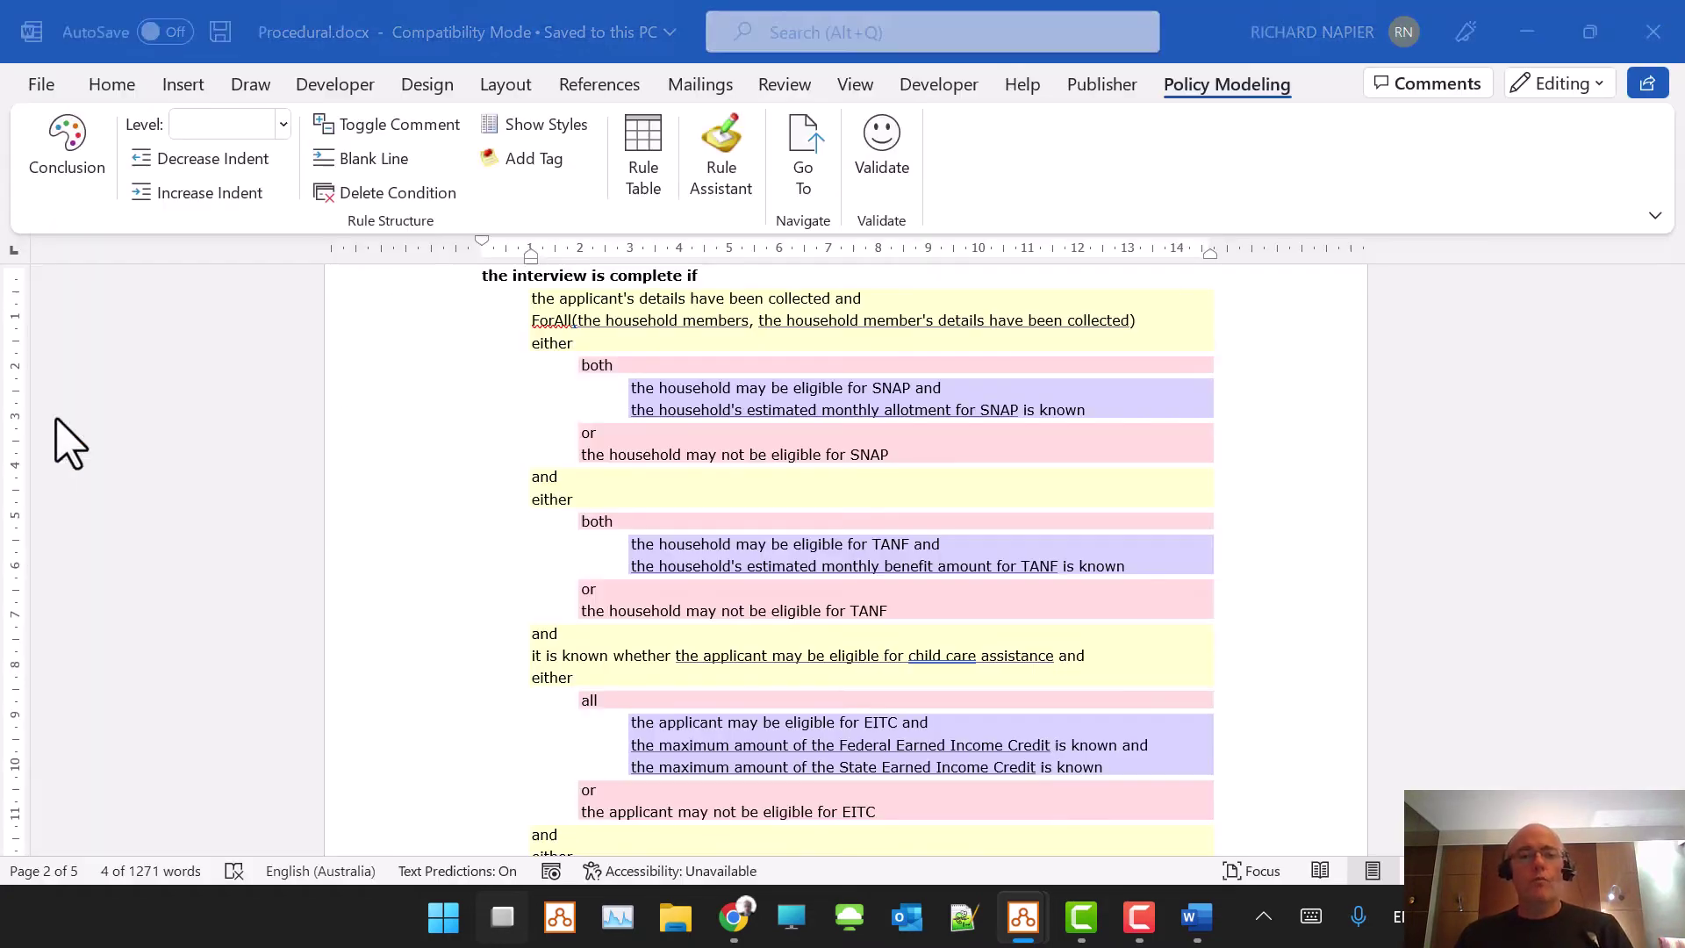
{"action": "left_click", "coordinate": [914, 314]}
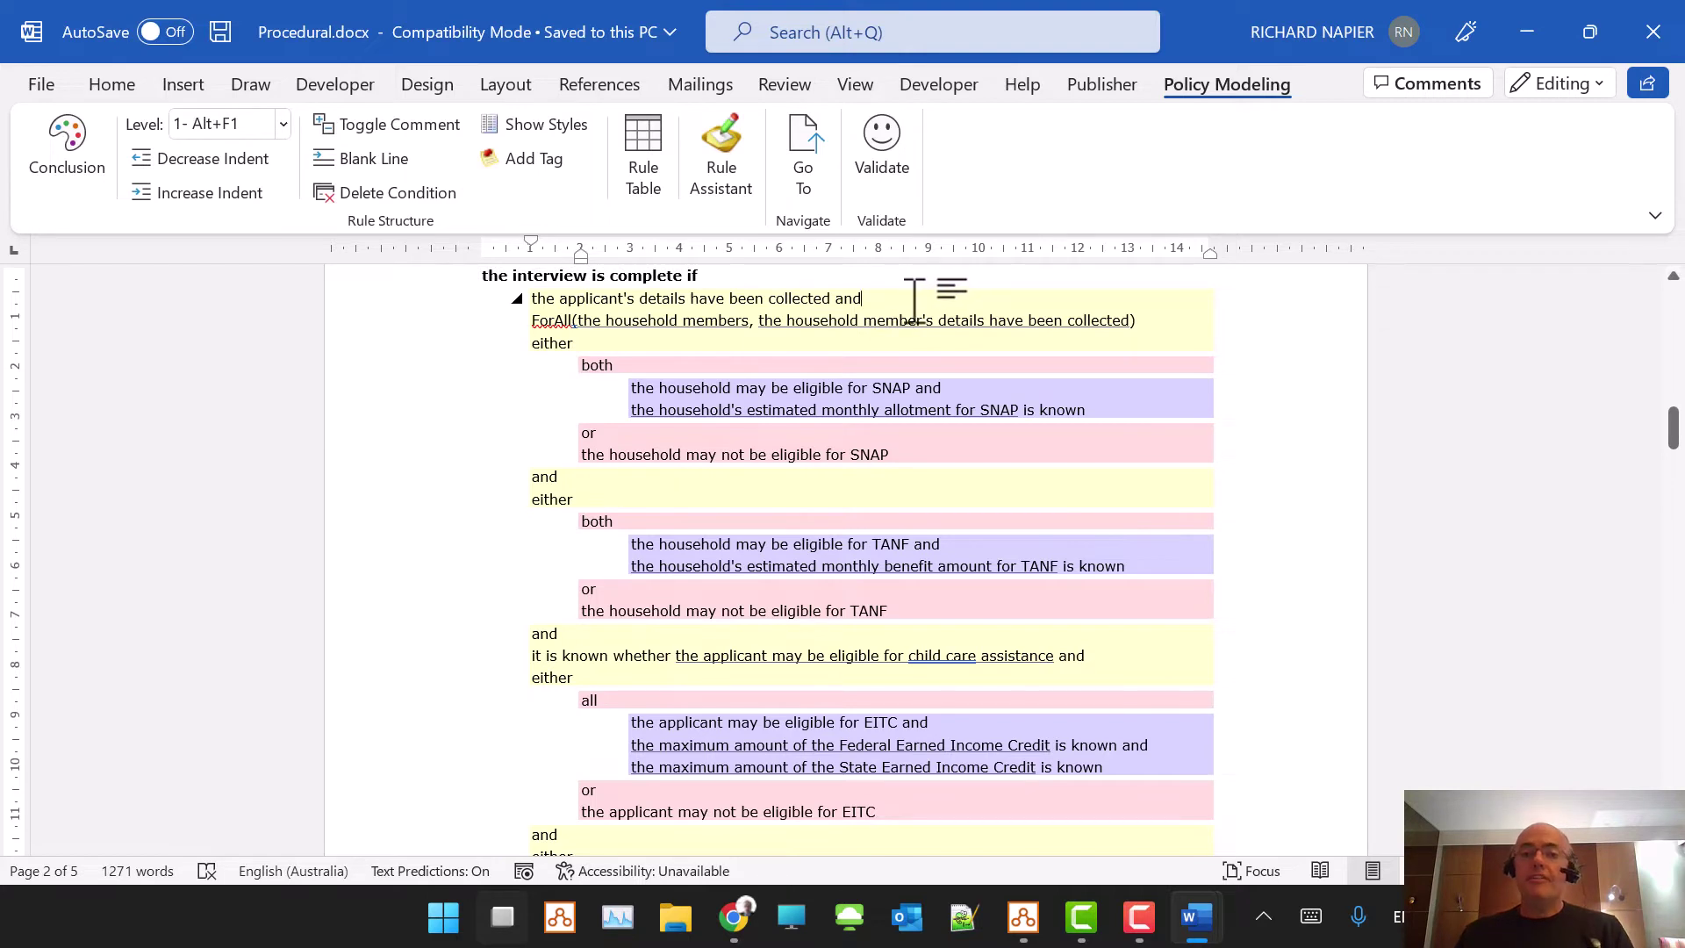
{"action": "left_click", "coordinate": [860, 303]}
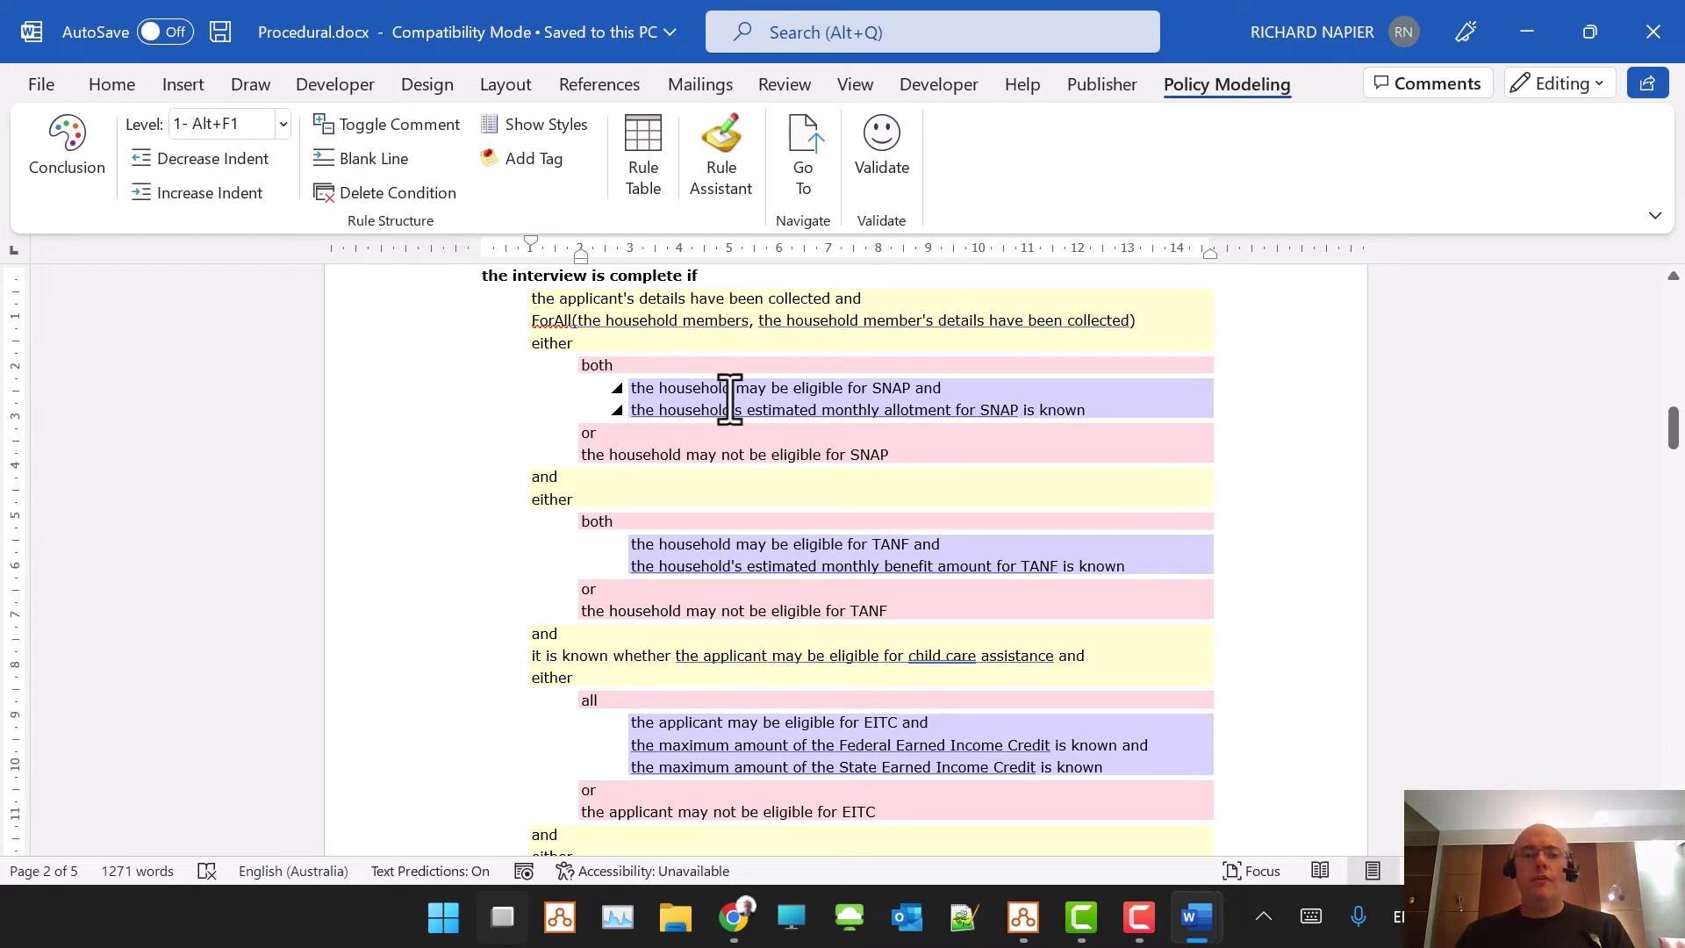
{"action": "key", "text": "alt+Tab"}
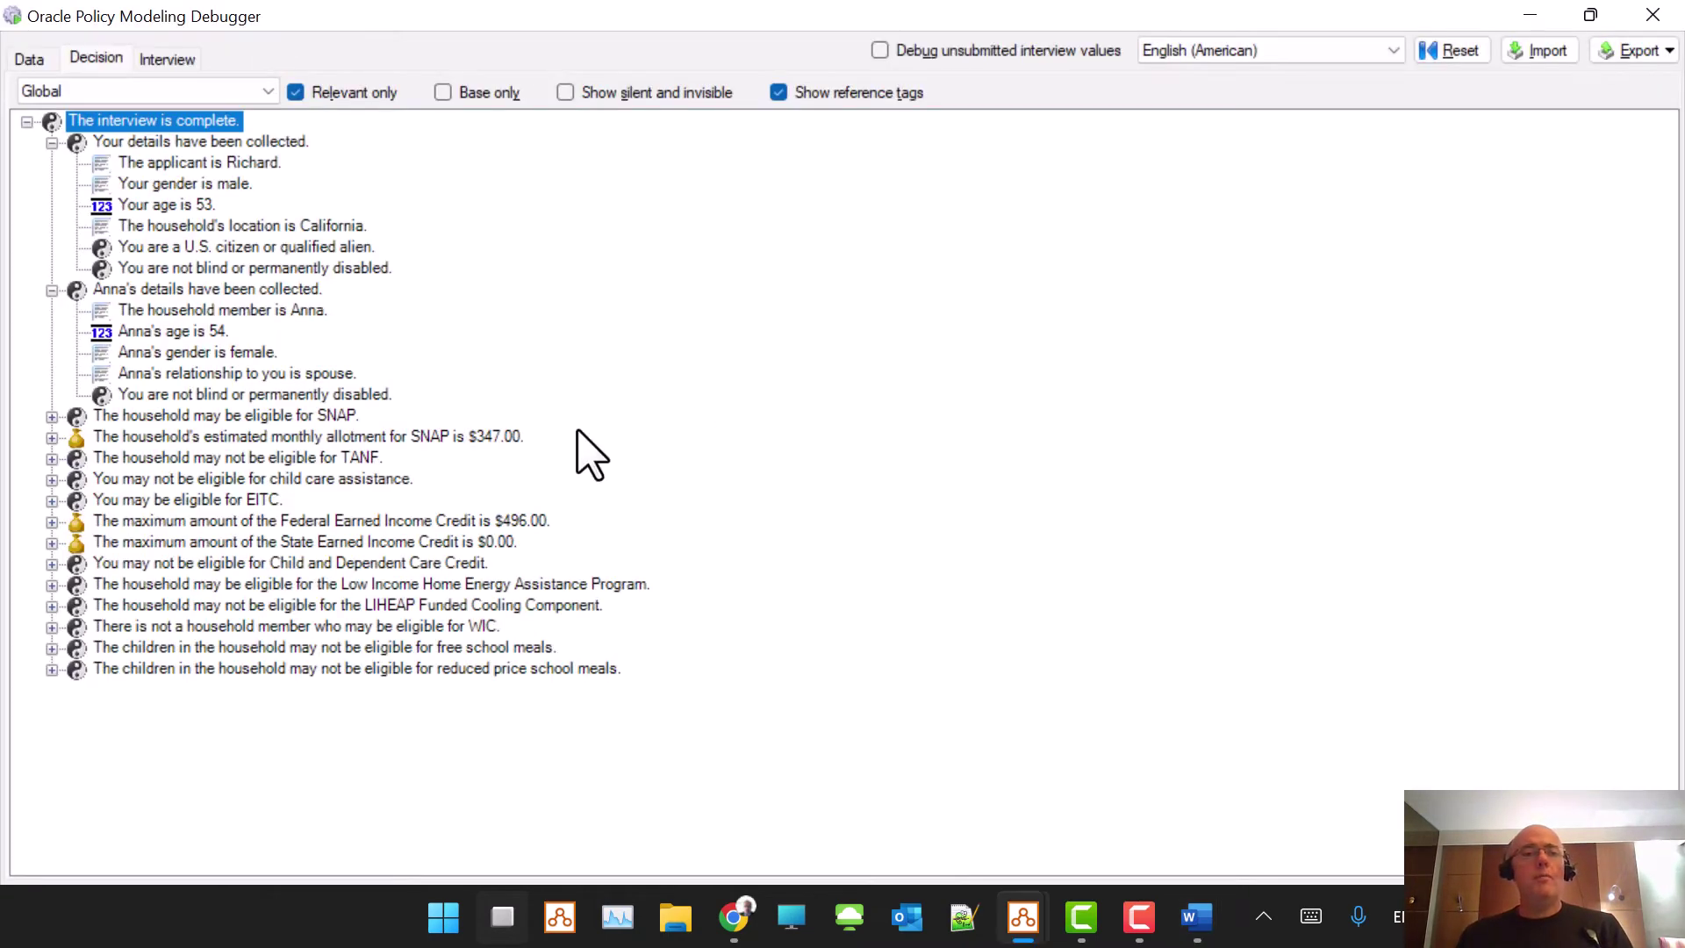
{"action": "left_click", "coordinate": [132, 417]}
{"action": "left_click", "coordinate": [52, 416]}
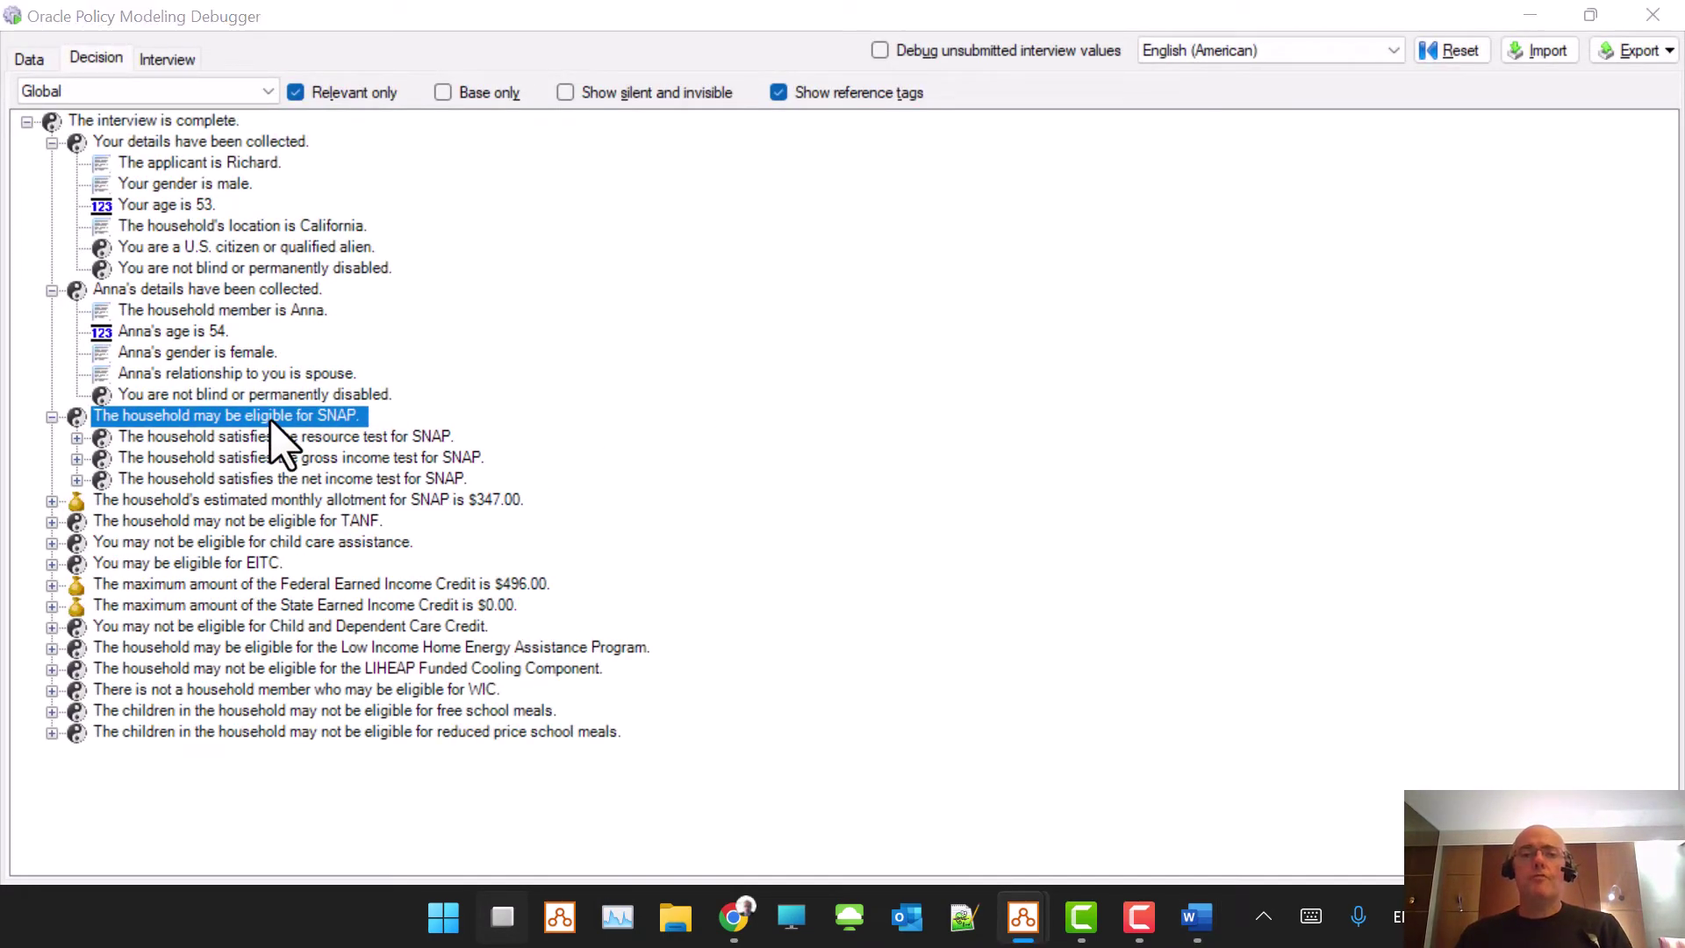
- Compare the SNAP monthly allotment and TANF eligibility conditions in Procedural.docx with the matching decision entries in the debugger
{"action": "key", "text": "alt+Tab"}
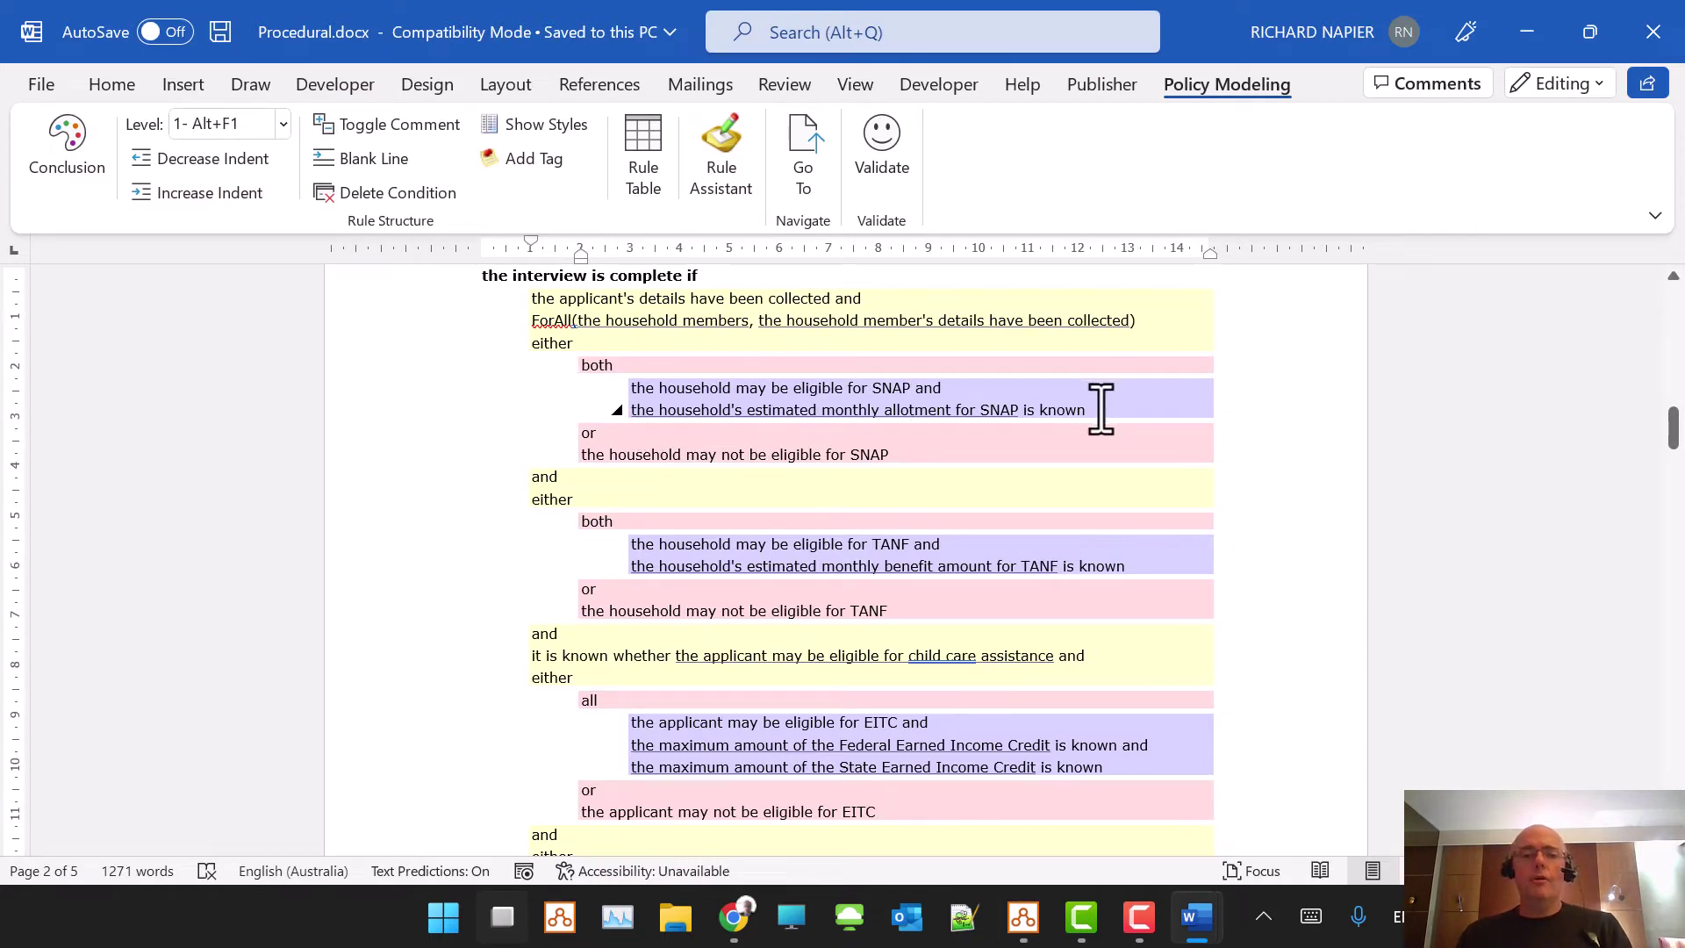
{"action": "key", "text": "alt+Tab"}
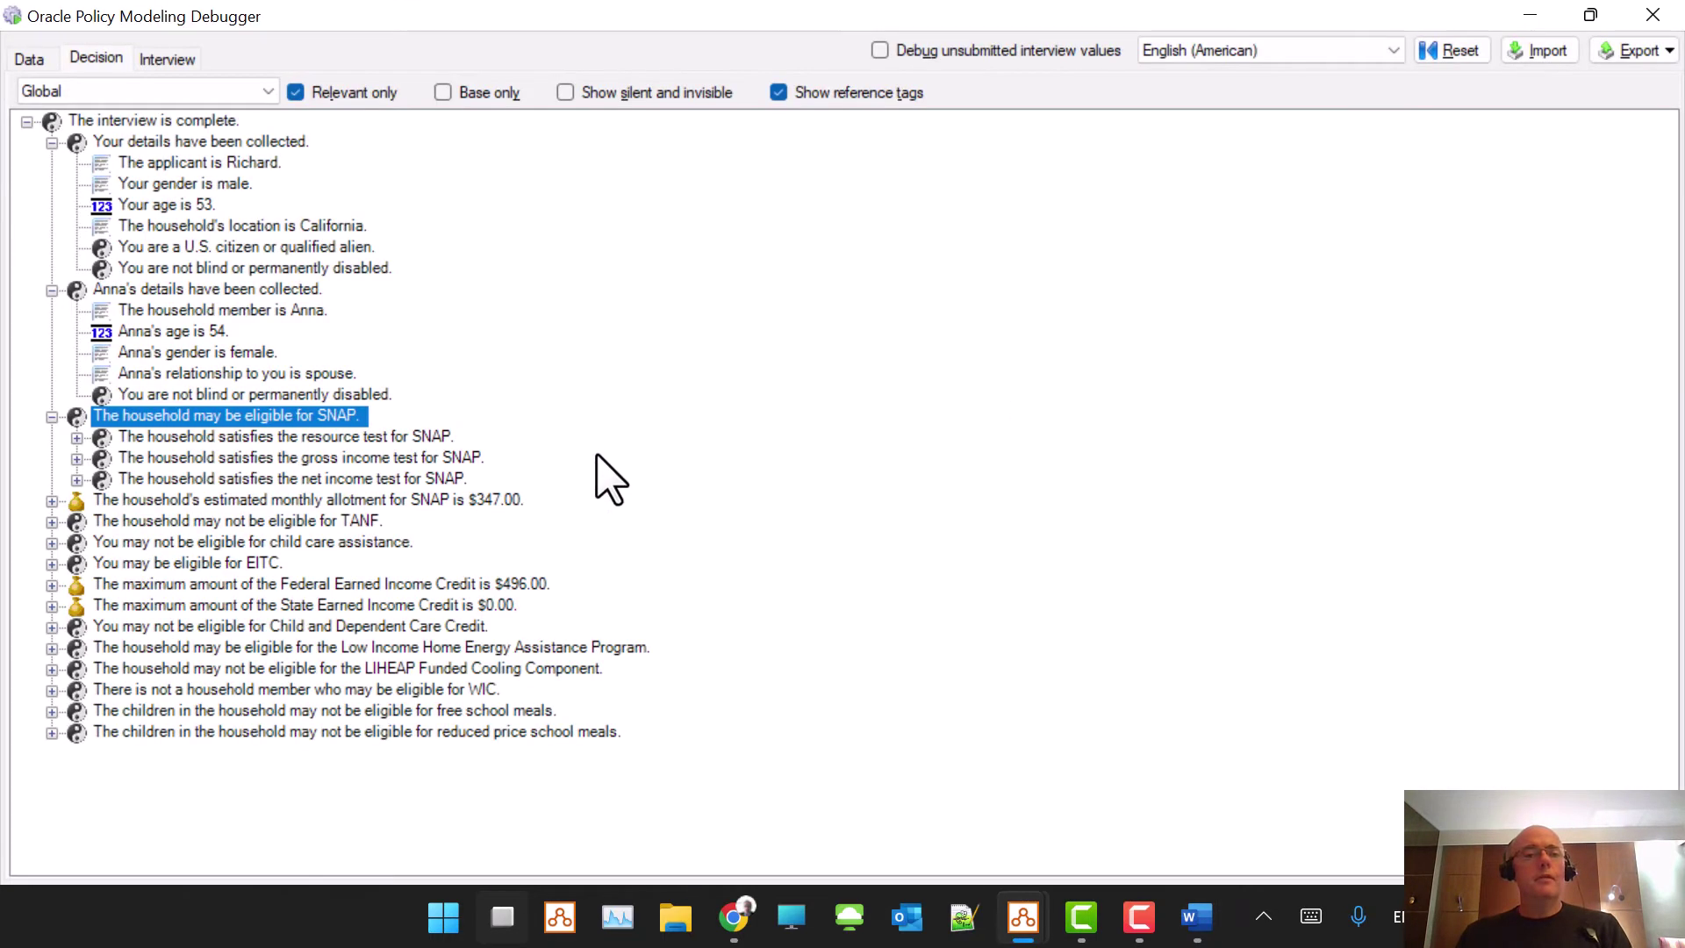
{"action": "left_click", "coordinate": [355, 502]}
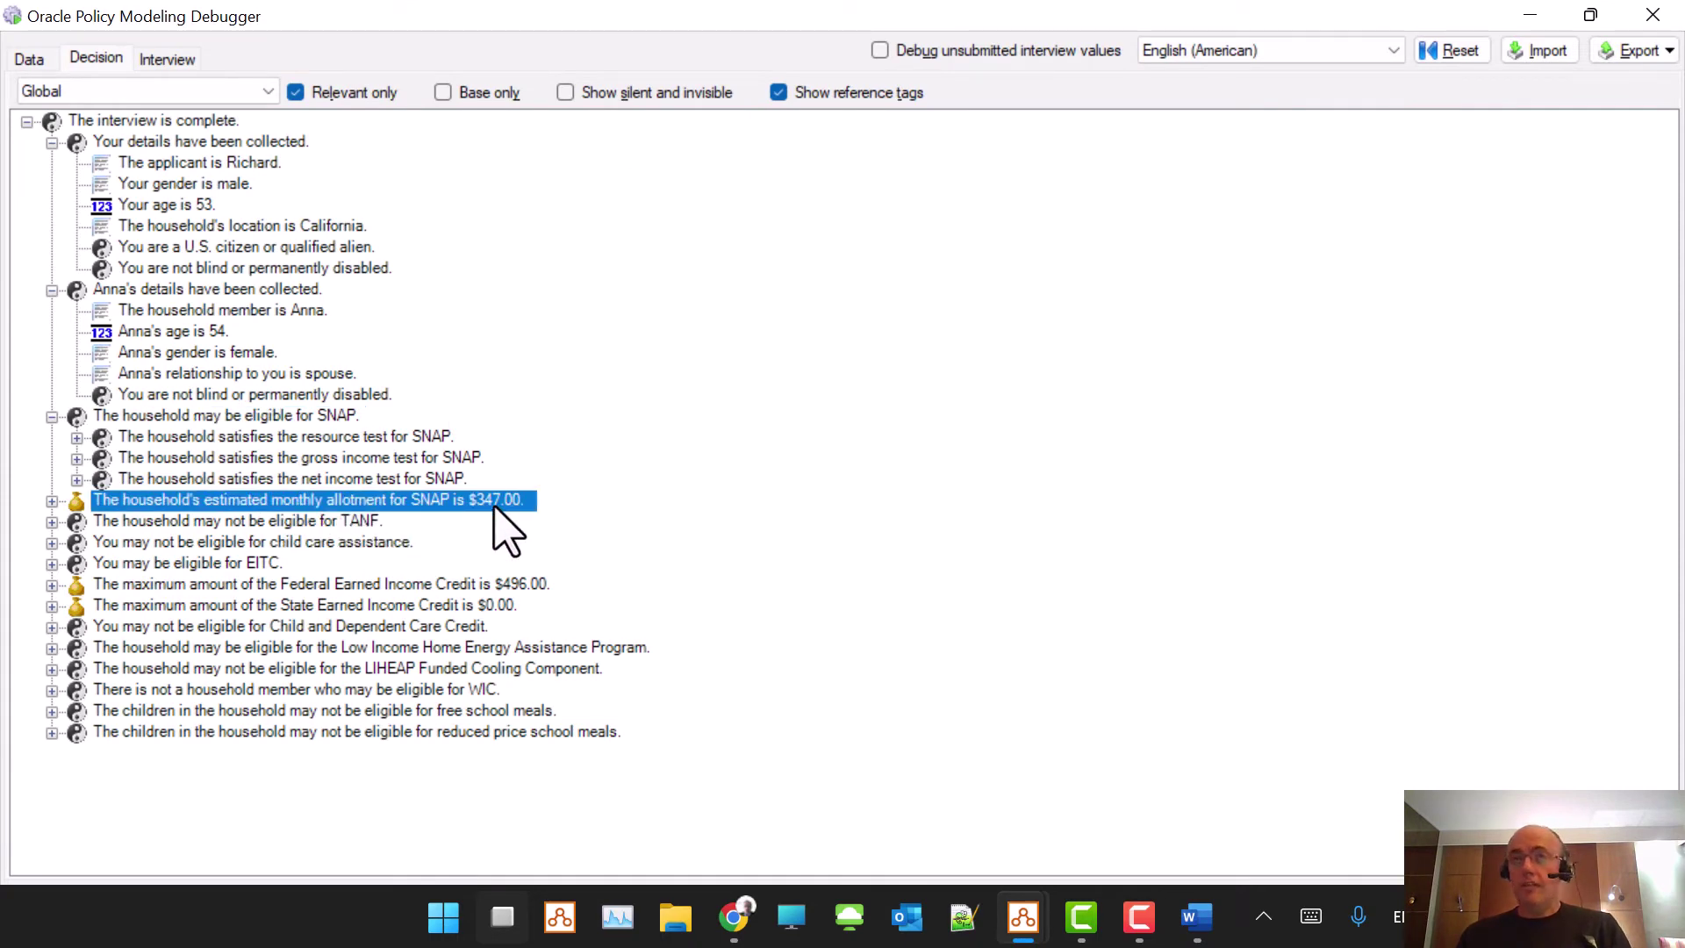
{"action": "key", "text": "alt+Tab"}
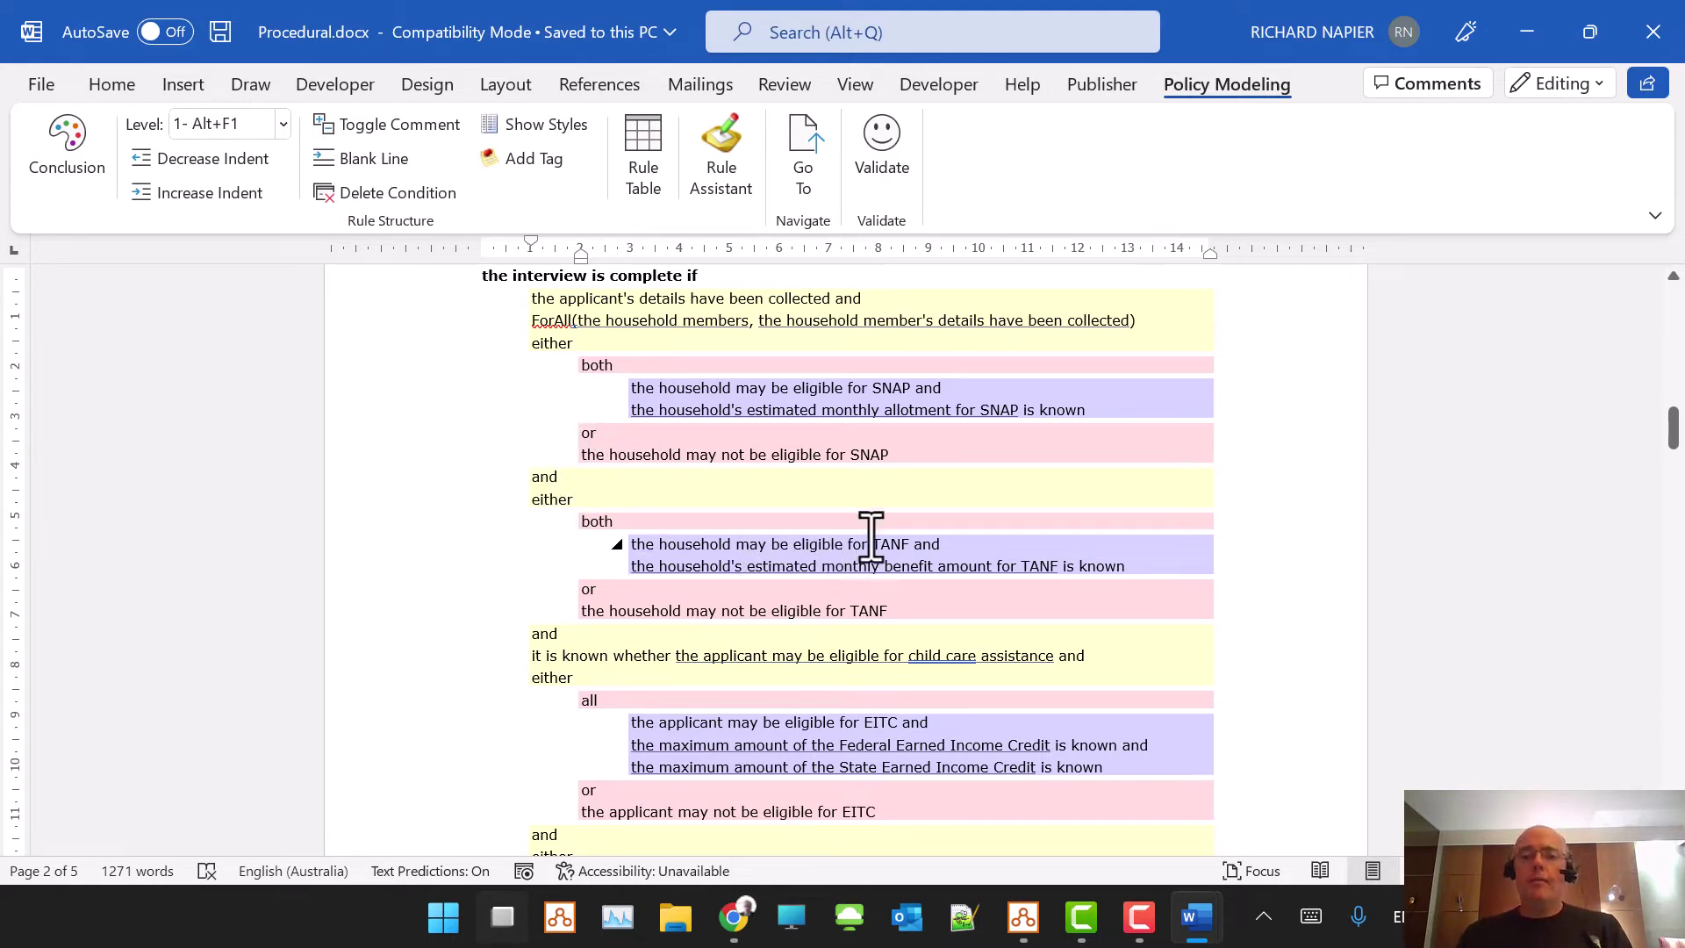
{"action": "key", "text": "alt+Tab"}
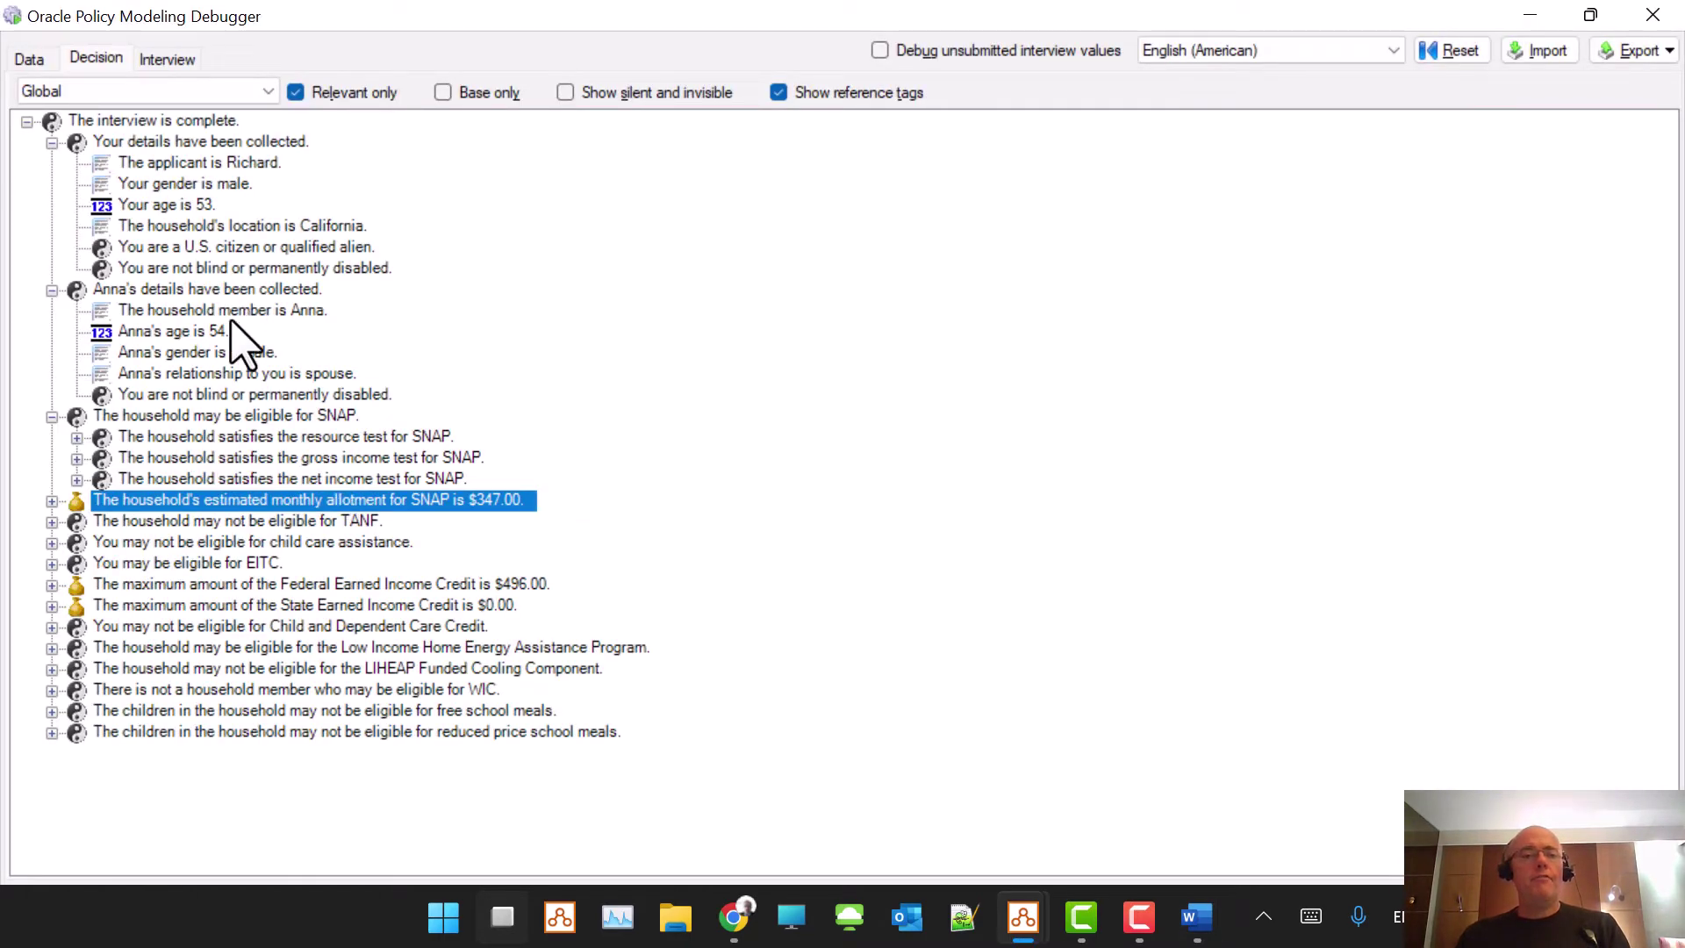
{"action": "left_click", "coordinate": [266, 523]}
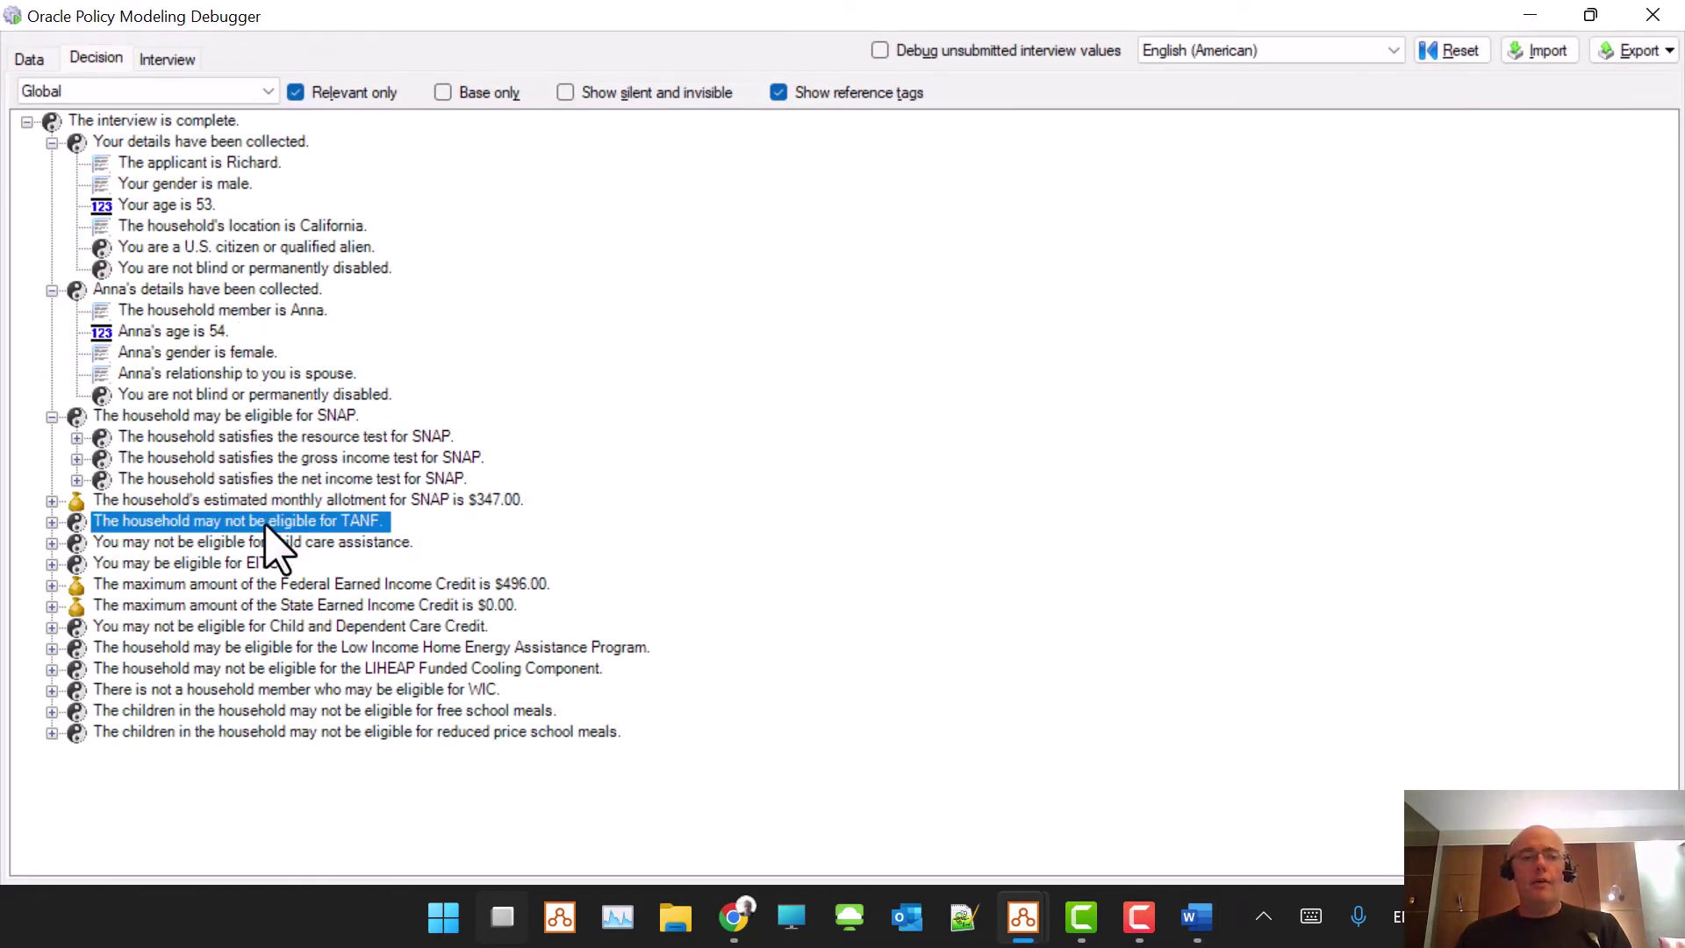
{"action": "key", "text": "alt+Tab"}
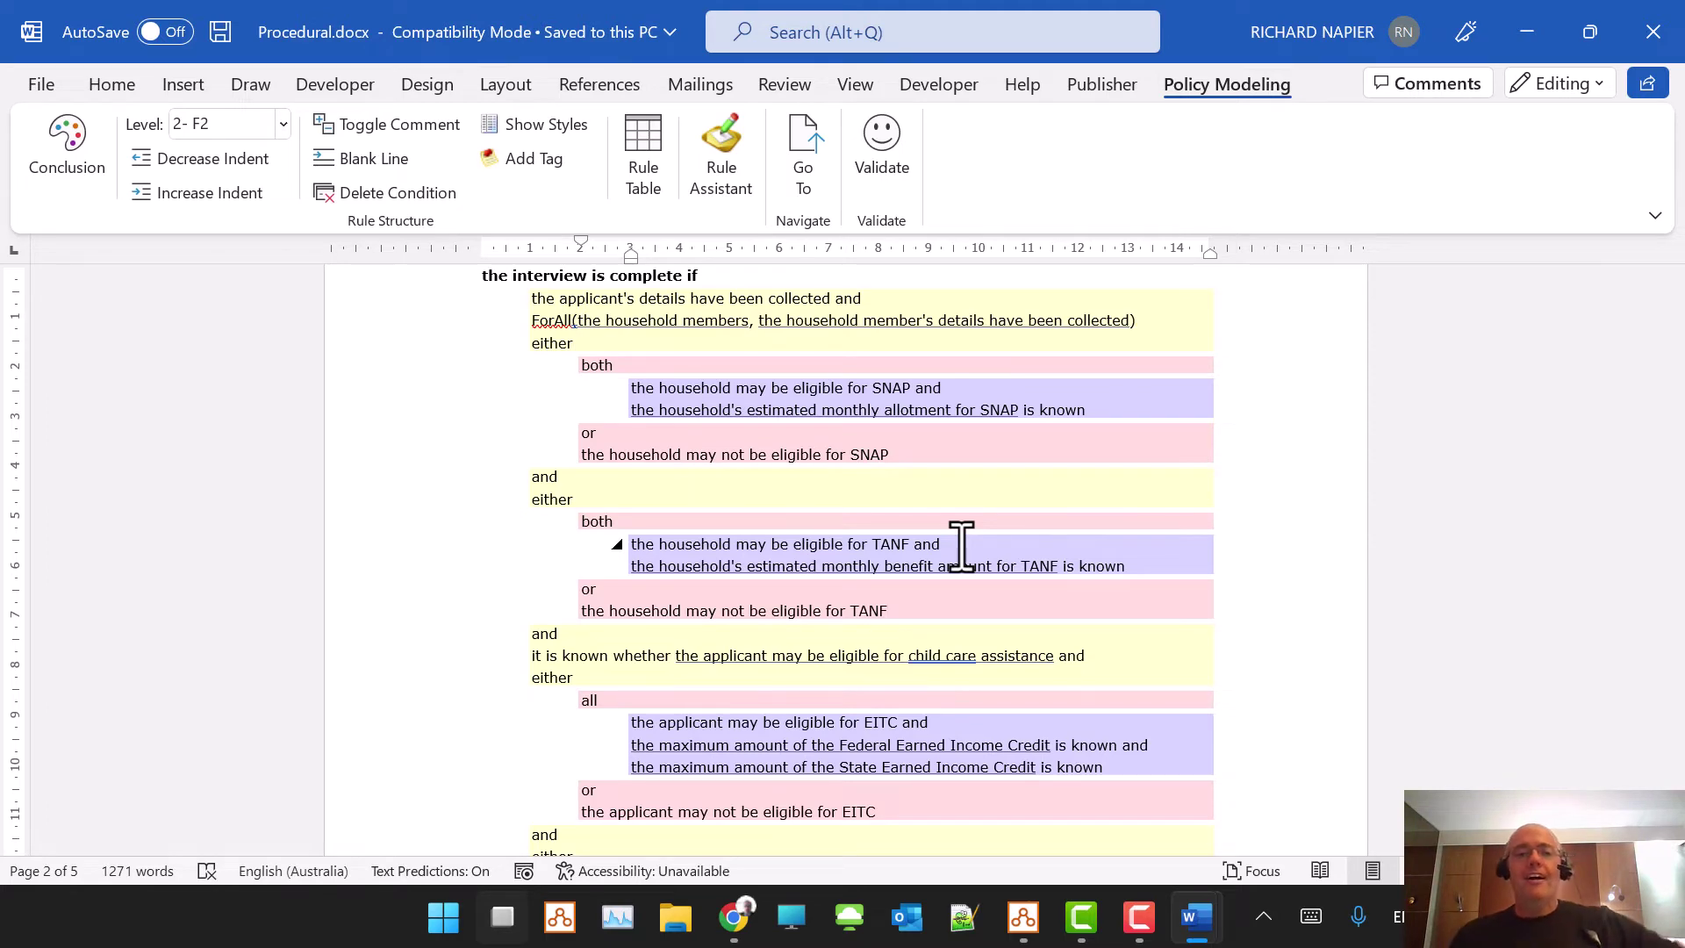
- Examine the myDetails conditions of the additional application form details rule, including the mailing address alternatives, and return to the interview completion rule
{"action": "scroll", "coordinate": [962, 546], "scroll_direction": "down", "scroll_amount": 15}
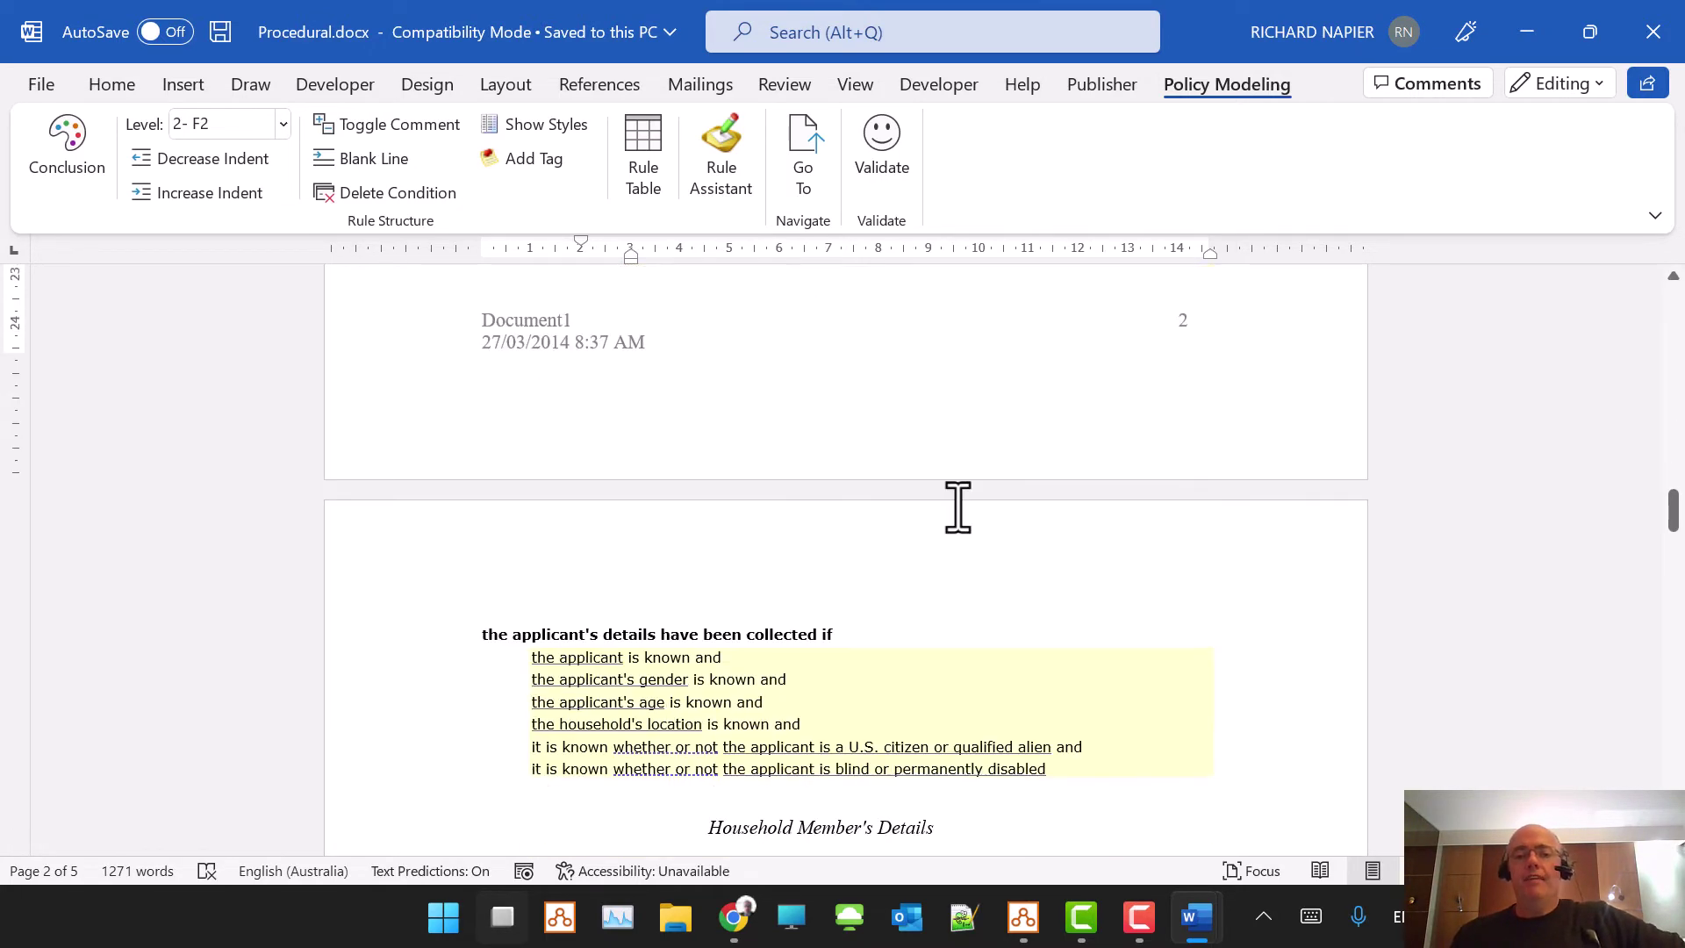
{"action": "scroll", "coordinate": [958, 507], "scroll_direction": "down", "scroll_amount": 15}
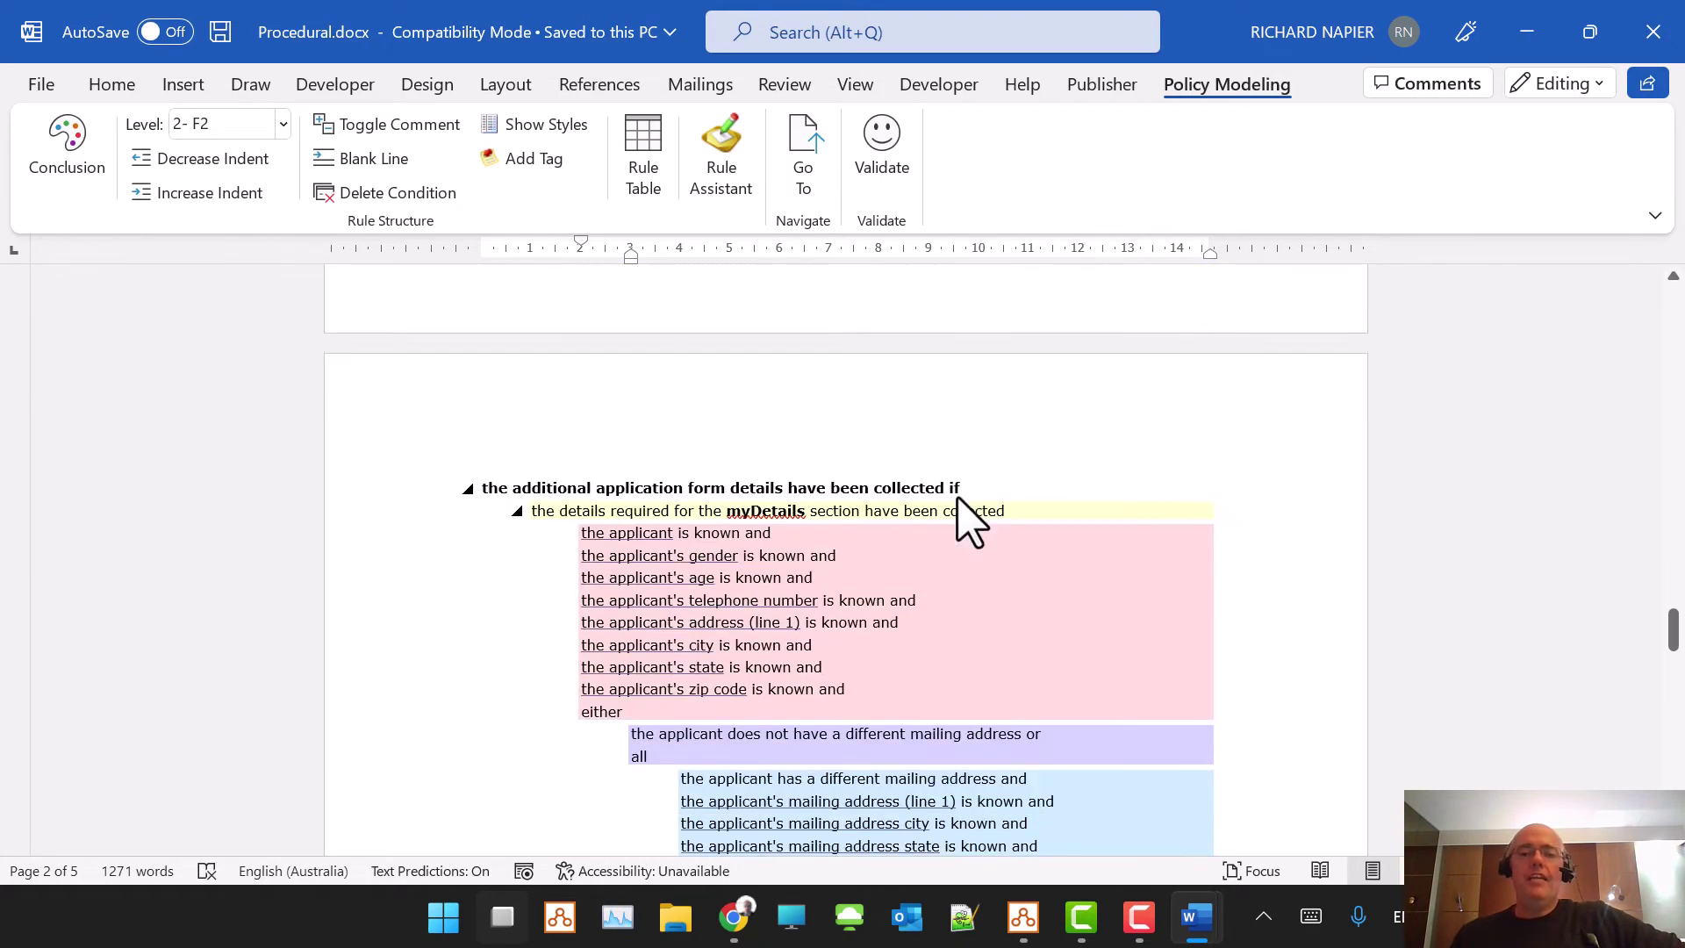
{"action": "scroll", "coordinate": [961, 518], "scroll_direction": "down", "scroll_amount": 3}
{"action": "scroll", "coordinate": [1050, 527], "scroll_direction": "up", "scroll_amount": 3}
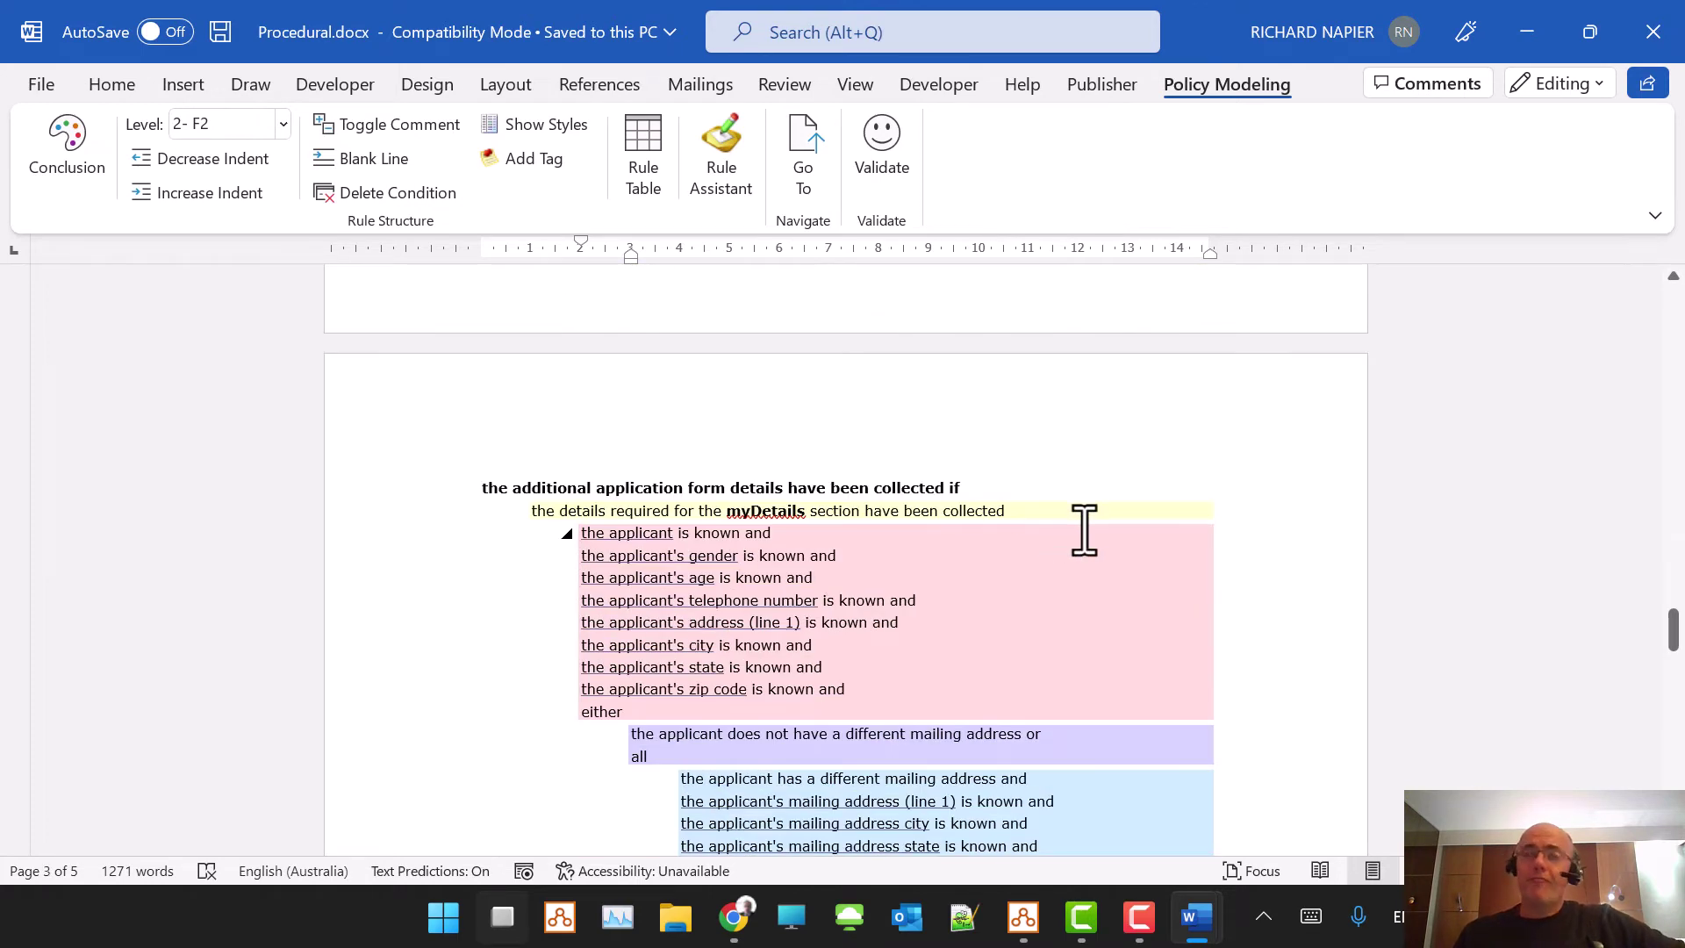
{"action": "scroll", "coordinate": [1009, 519], "scroll_direction": "down", "scroll_amount": 1}
{"action": "left_click", "coordinate": [1021, 377]}
{"action": "left_click", "coordinate": [1024, 473]}
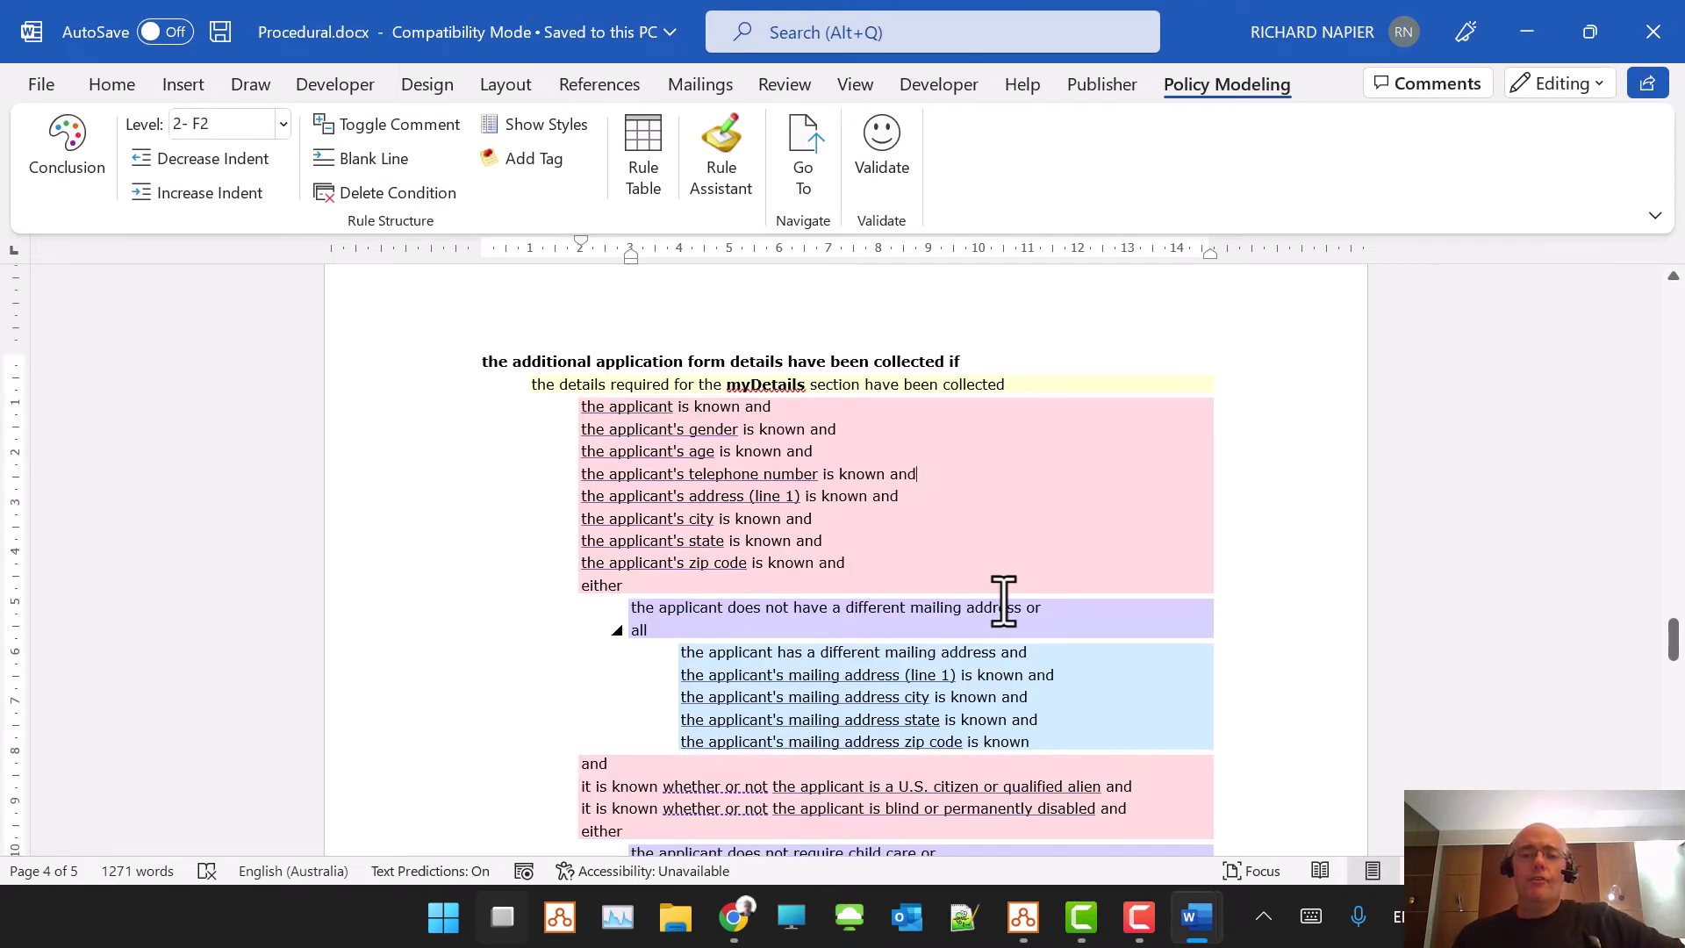
{"action": "left_click", "coordinate": [1021, 719]}
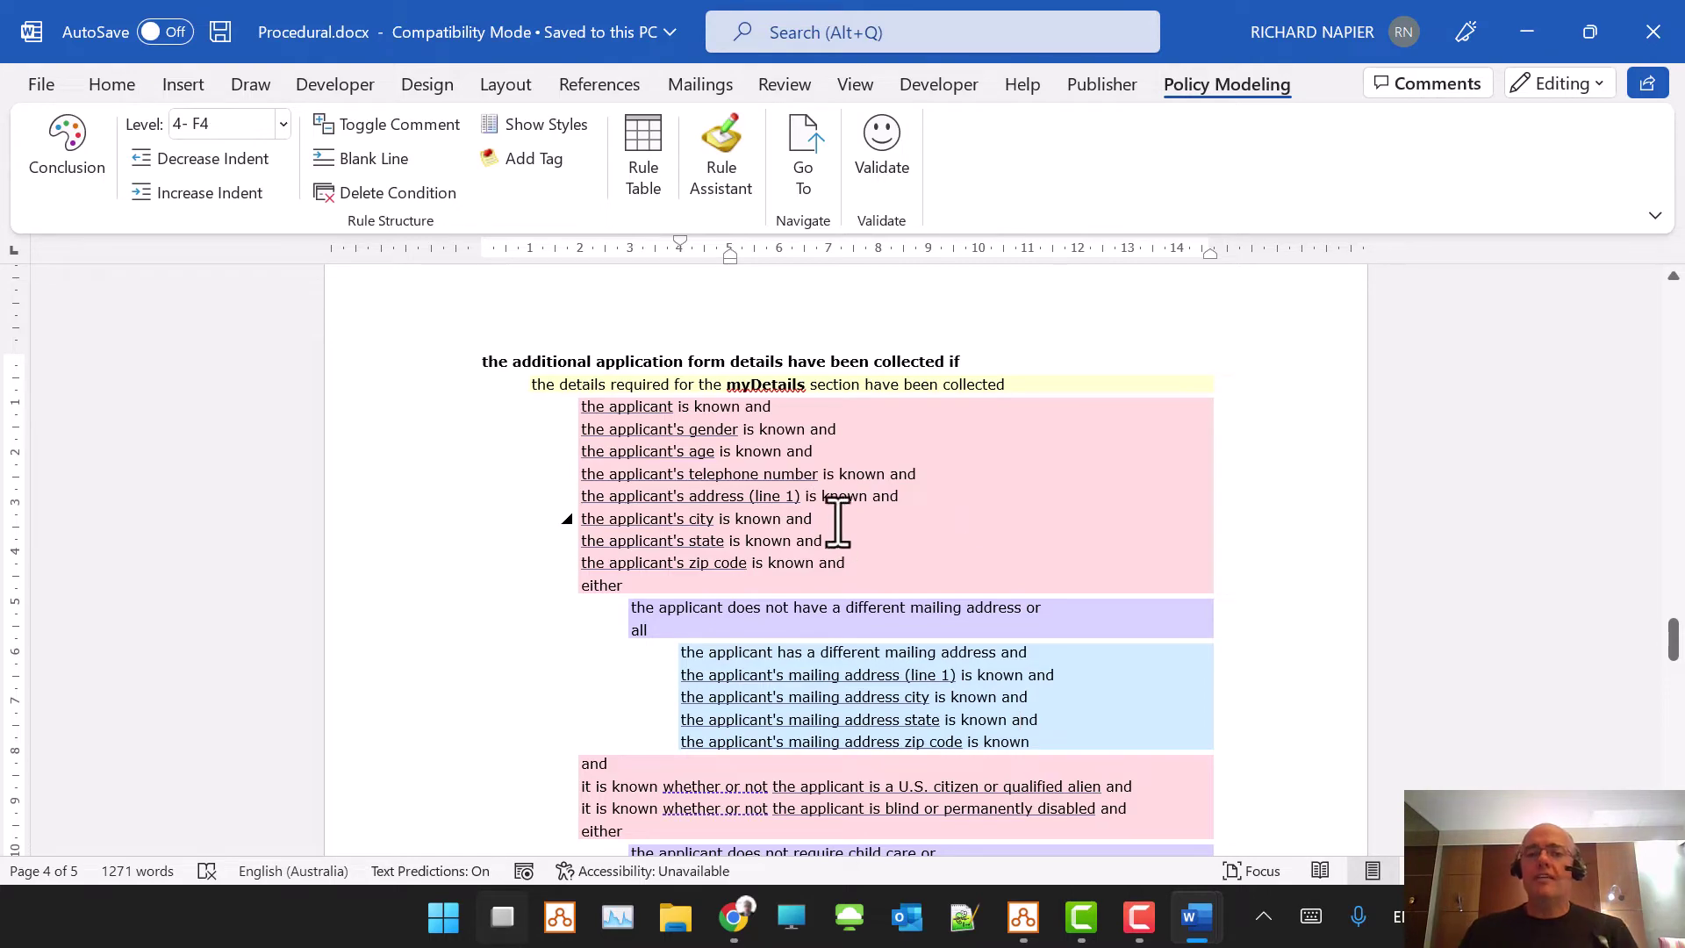
{"action": "scroll", "coordinate": [1122, 579], "scroll_direction": "up", "scroll_amount": 20}
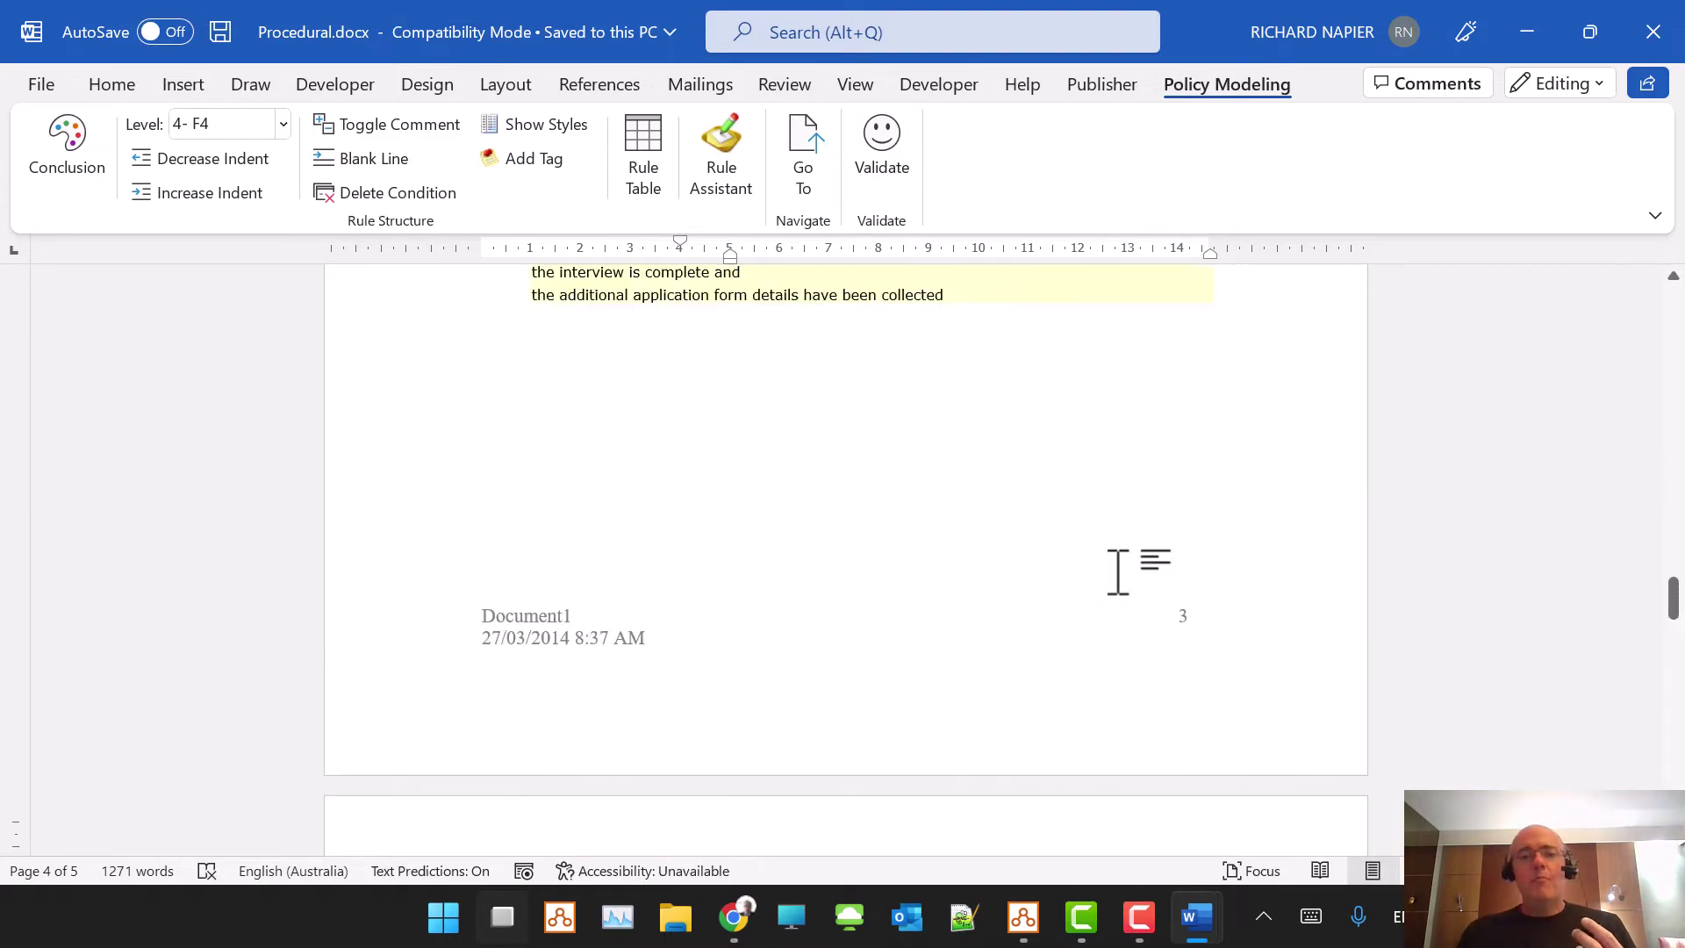
{"action": "scroll", "coordinate": [1122, 564], "scroll_direction": "up", "scroll_amount": 10}
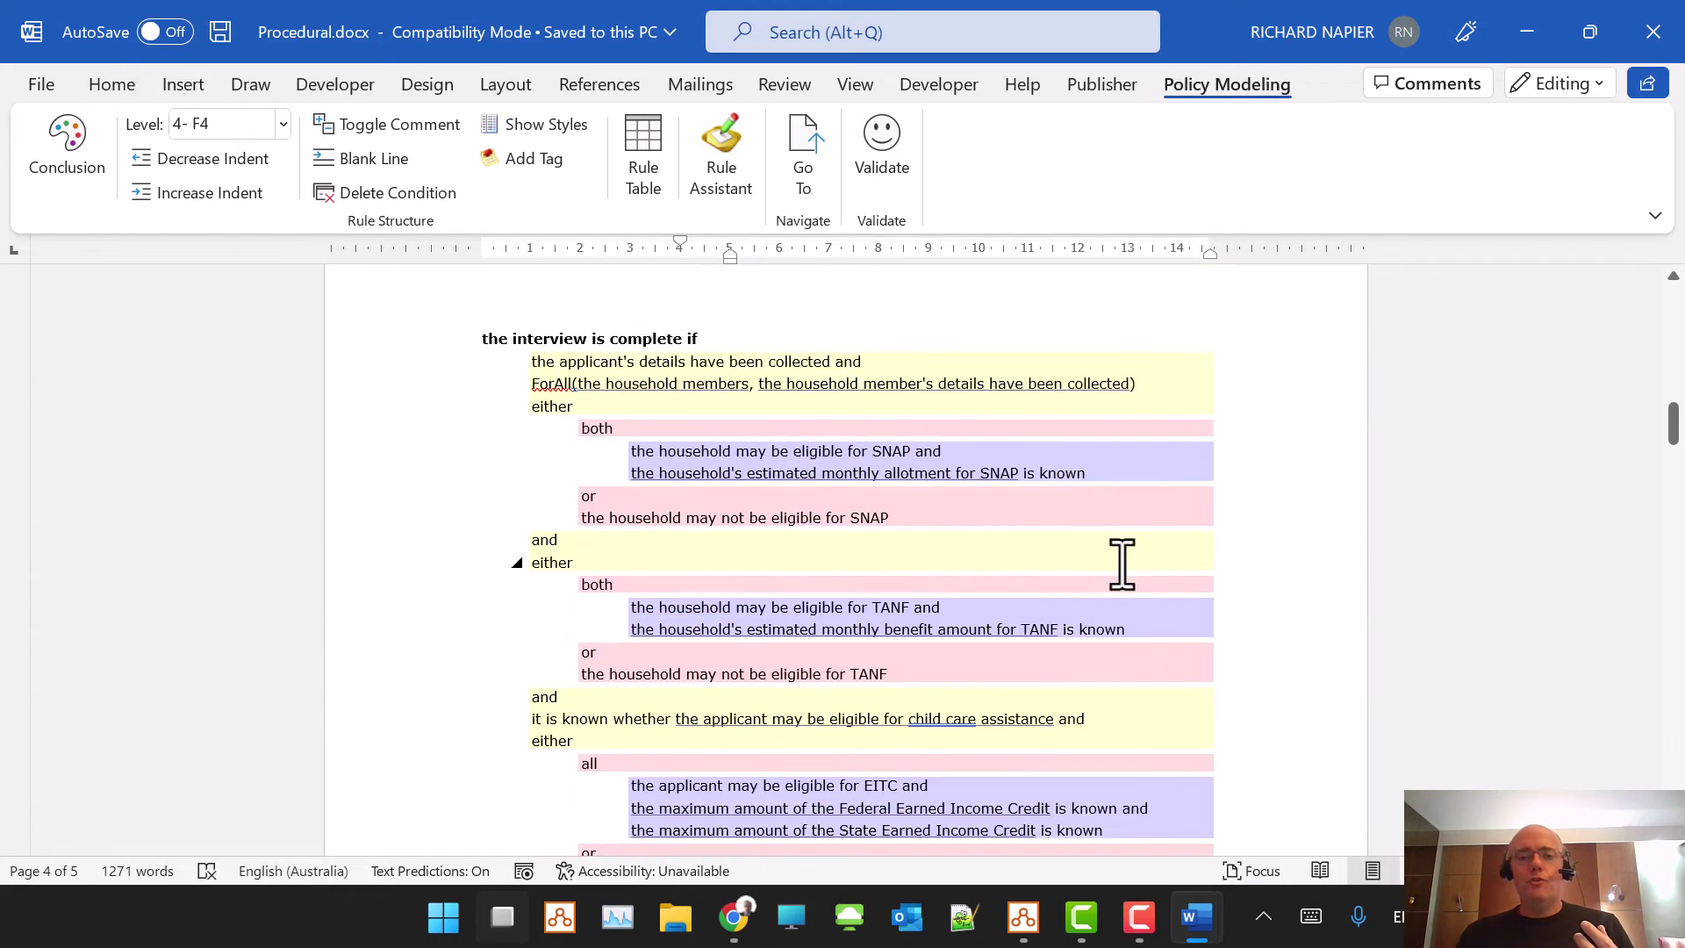
- Review the either/or alternatives of the interview completion rule and return to the additional application form details rule in Procedural.docx
{"action": "scroll", "coordinate": [1123, 563], "scroll_direction": "up", "scroll_amount": 3}
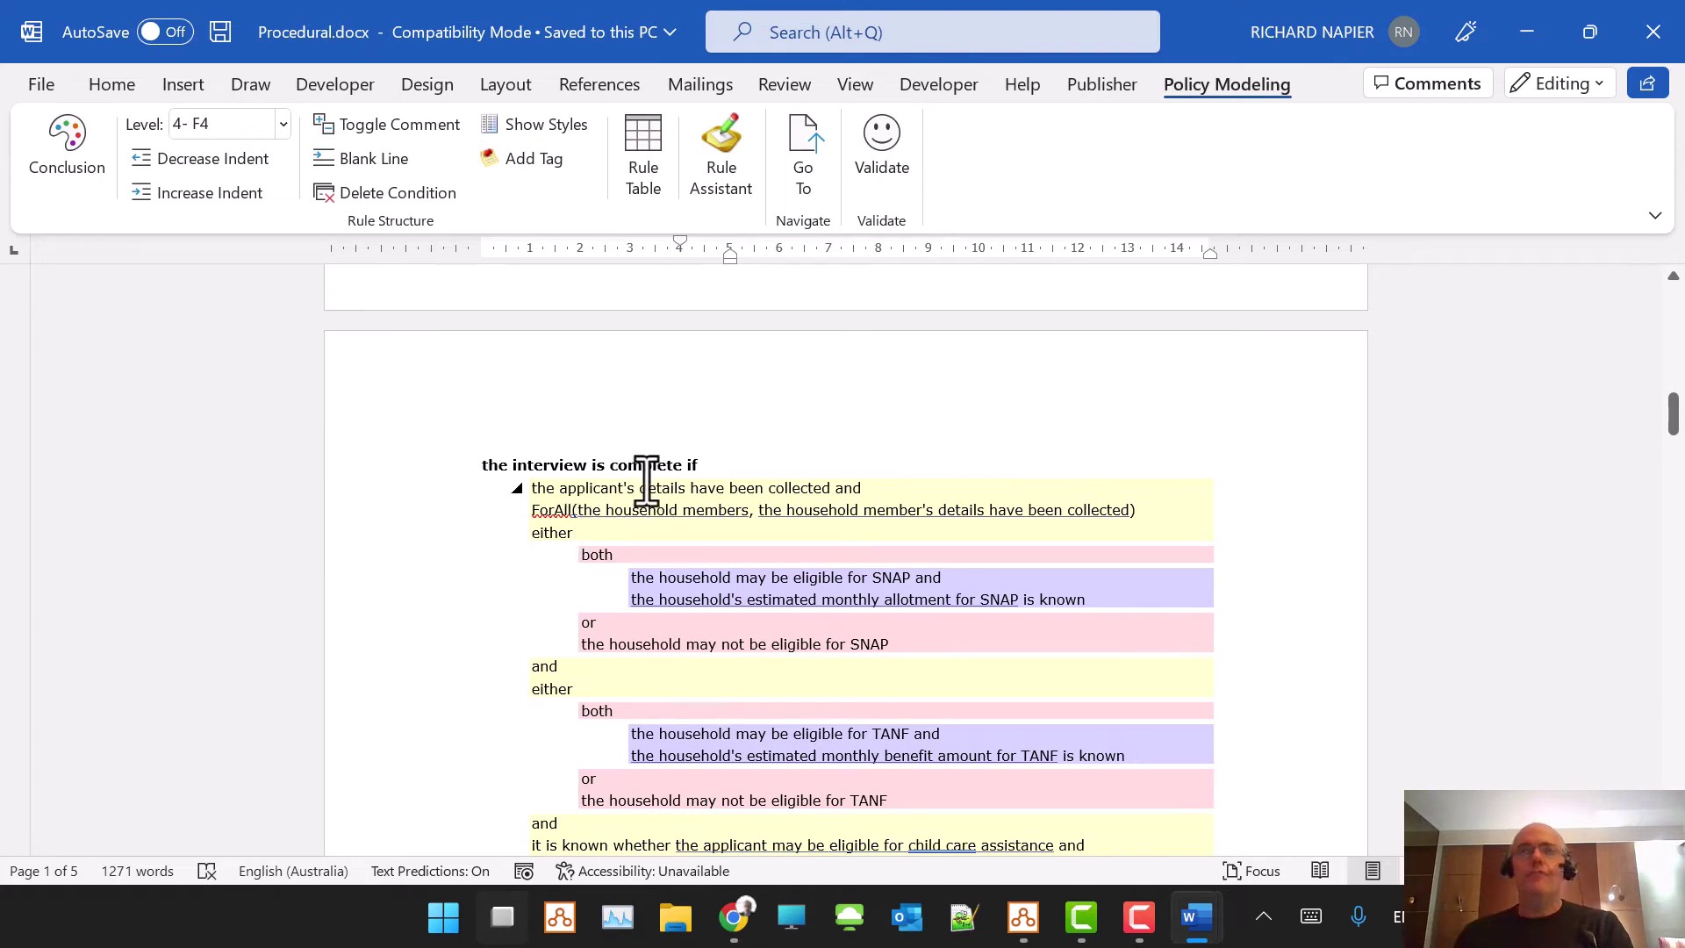
{"action": "left_click", "coordinate": [583, 533]}
{"action": "left_click", "coordinate": [615, 616]}
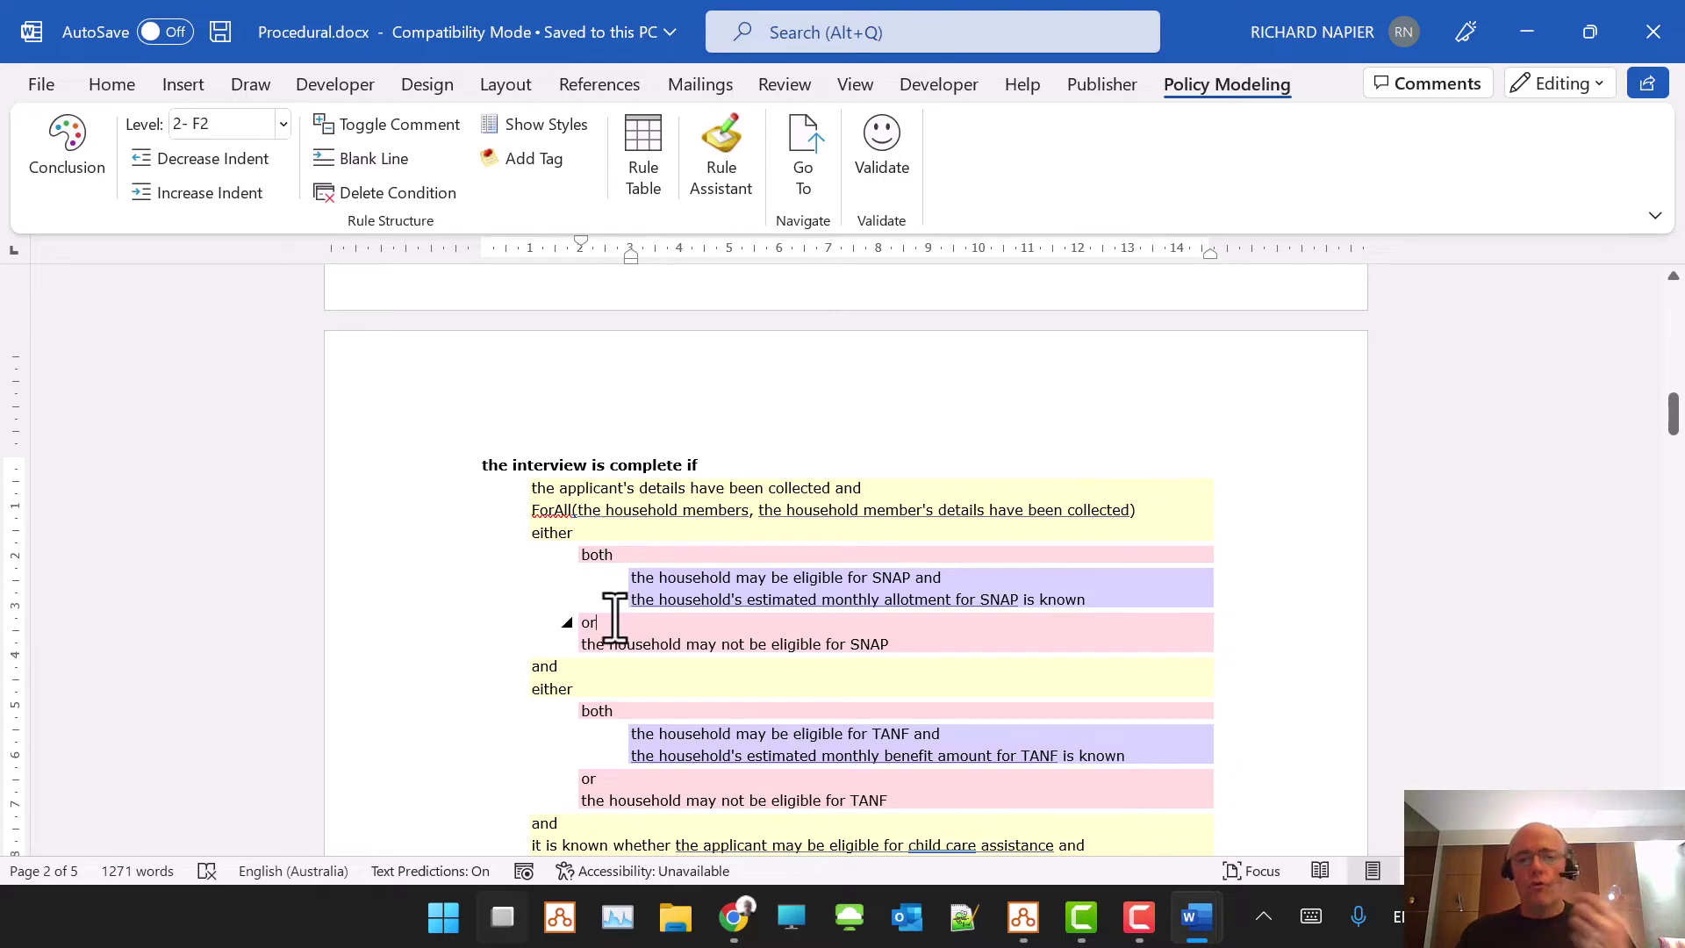
{"action": "scroll", "coordinate": [696, 576], "scroll_direction": "down", "scroll_amount": 15}
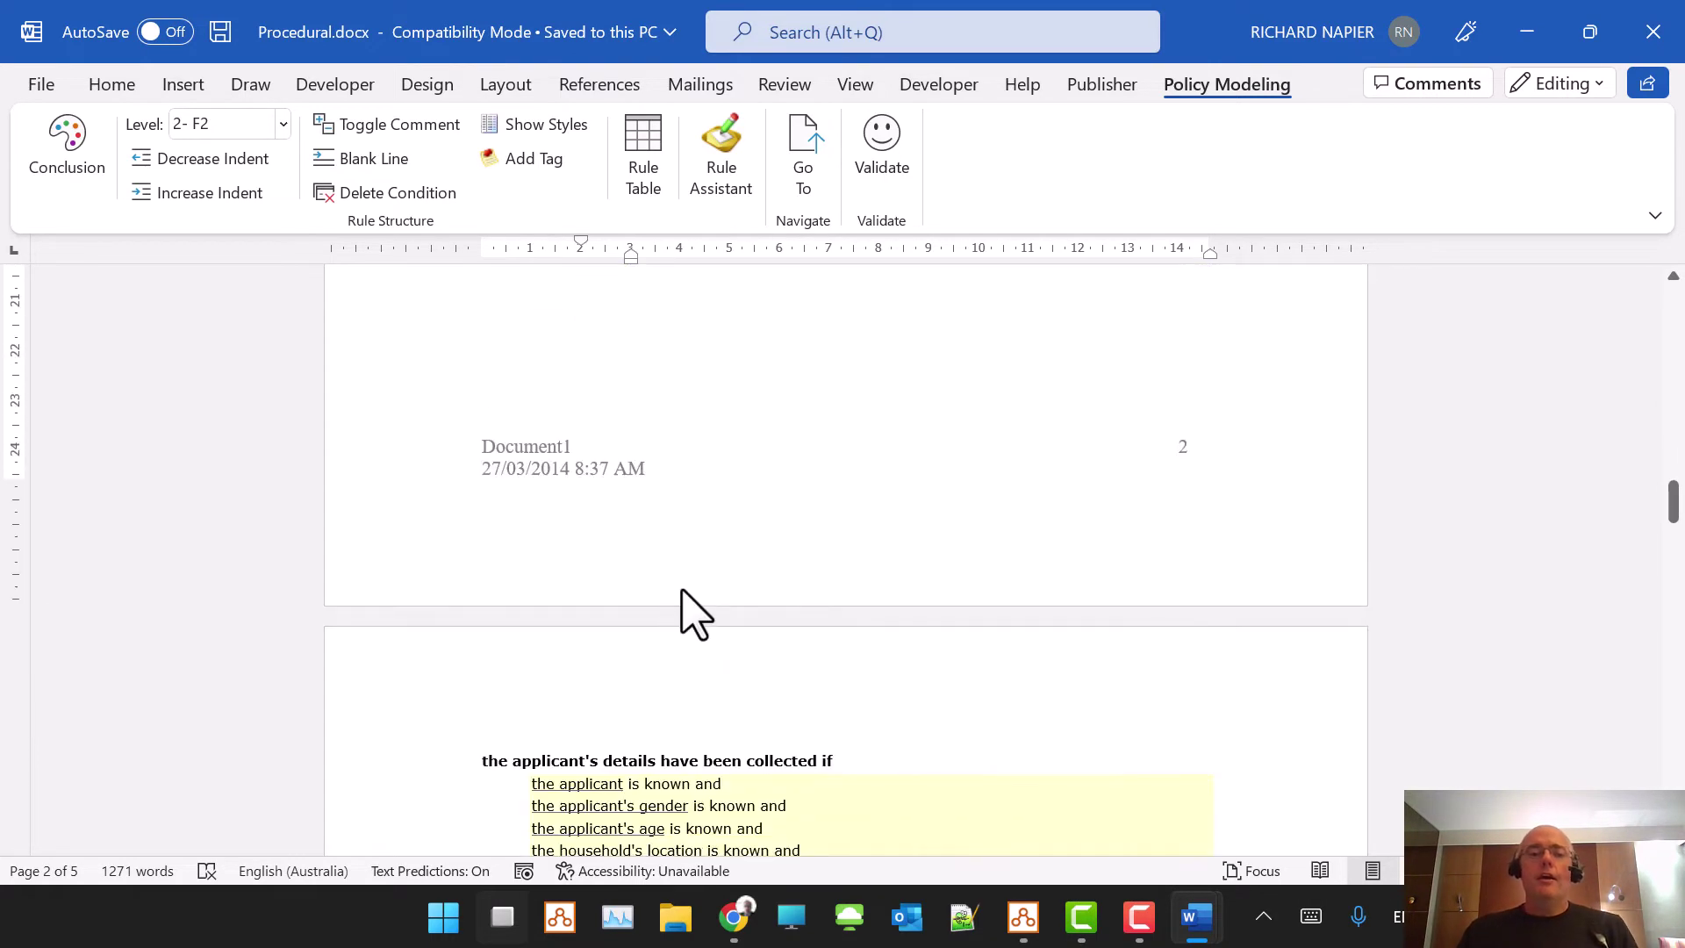
{"action": "scroll", "coordinate": [684, 575], "scroll_direction": "down", "scroll_amount": 6}
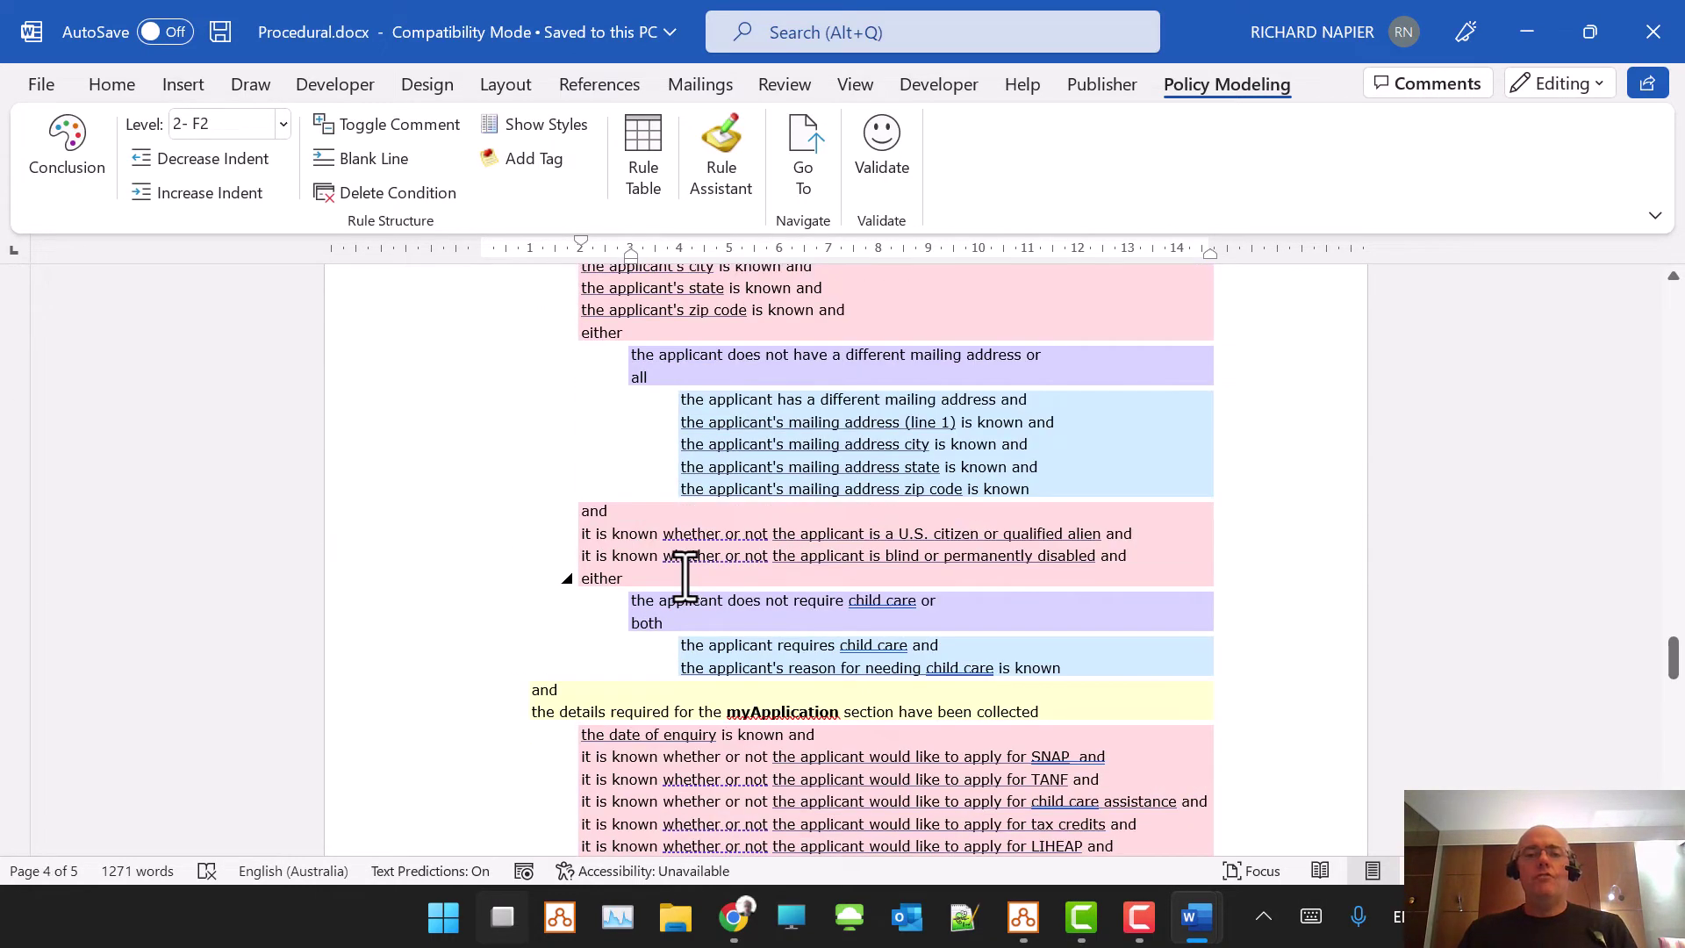
{"action": "scroll", "coordinate": [686, 576], "scroll_direction": "up", "scroll_amount": 5}
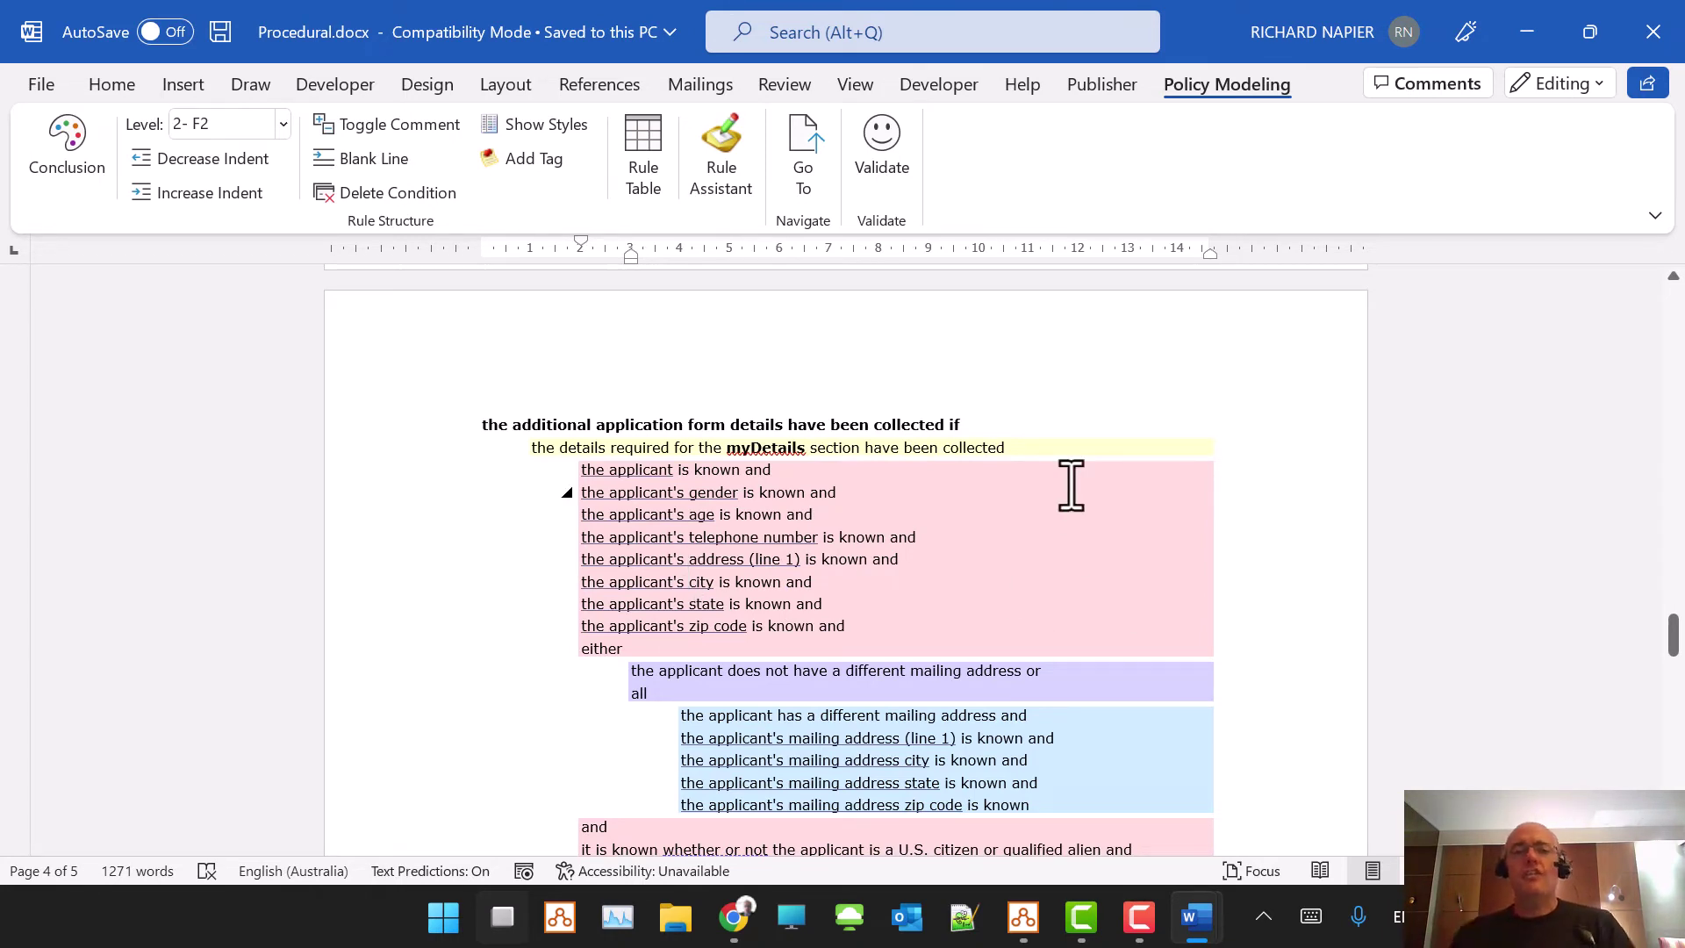
- Look up the "details required for the myDetails section" conclusion, inspect its attribute definition without changing it, and return to Procedural.docx
{"action": "left_click", "coordinate": [988, 447]}
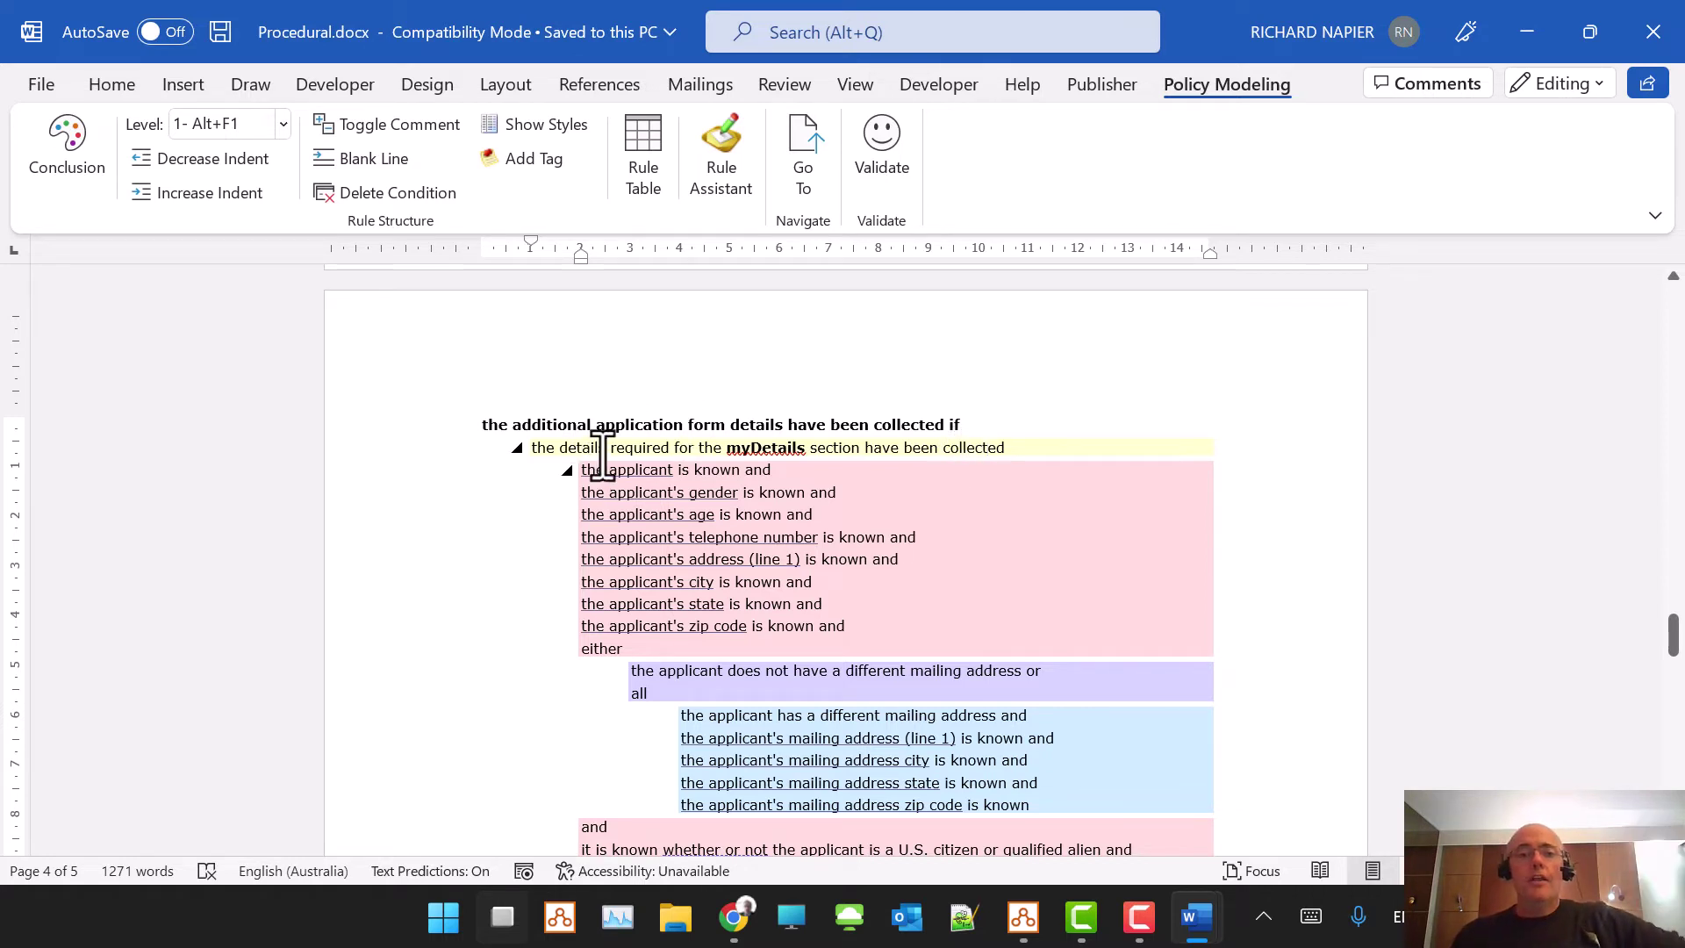
{"action": "left_click", "coordinate": [809, 176]}
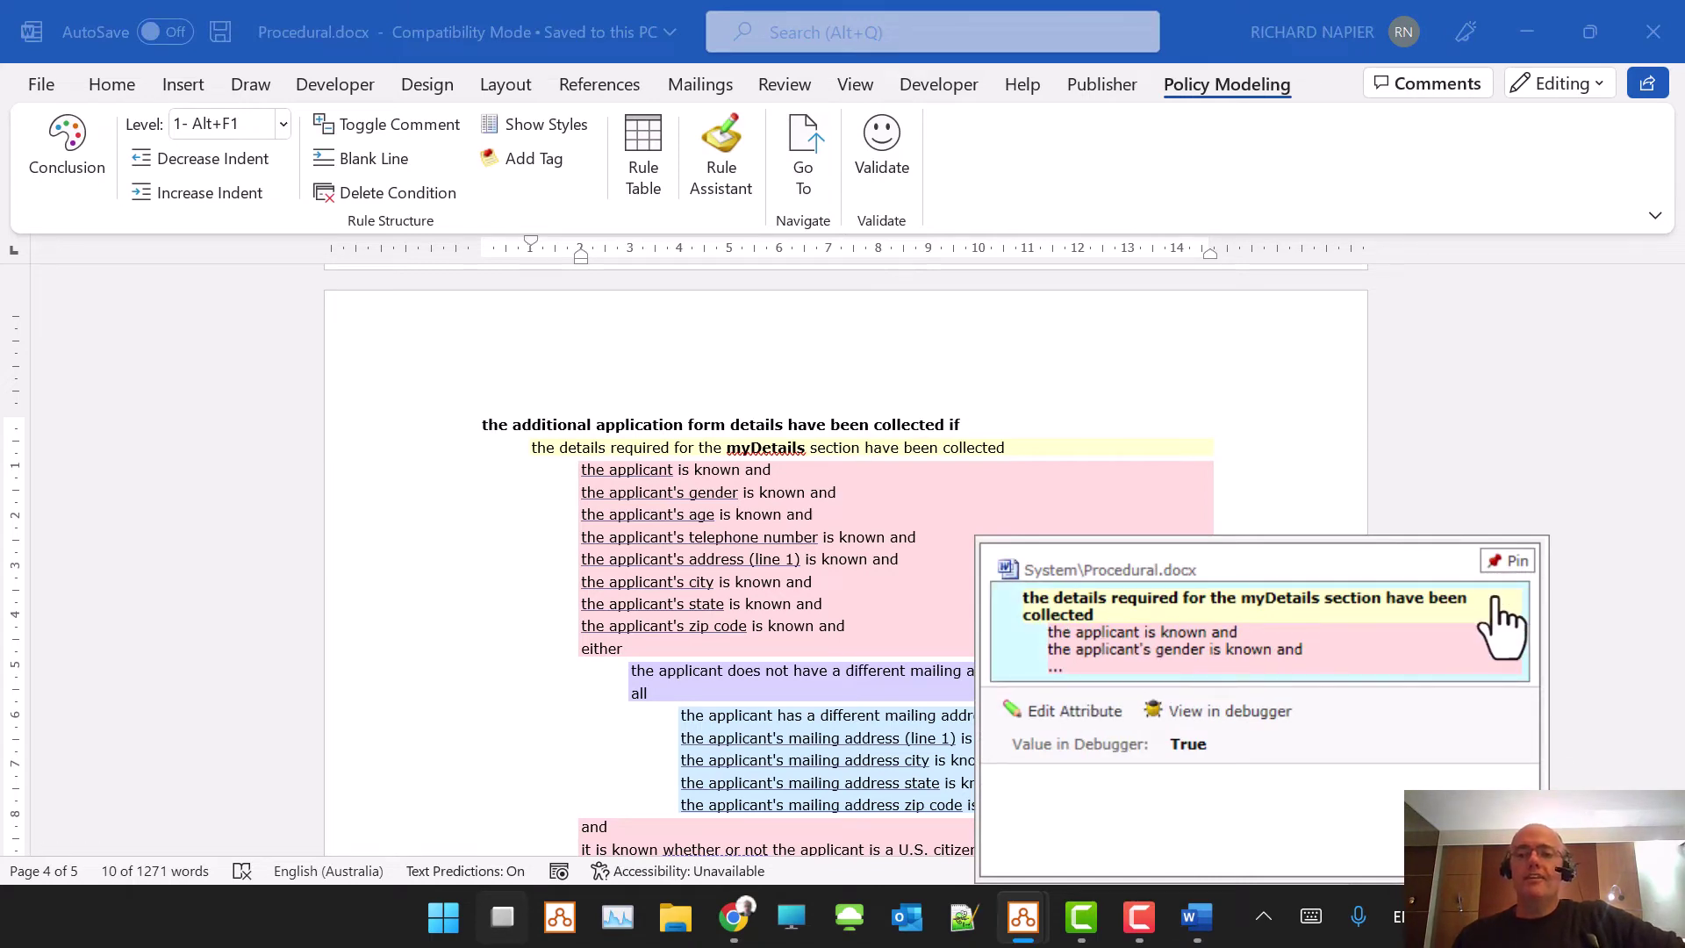
{"action": "left_click", "coordinate": [1085, 713]}
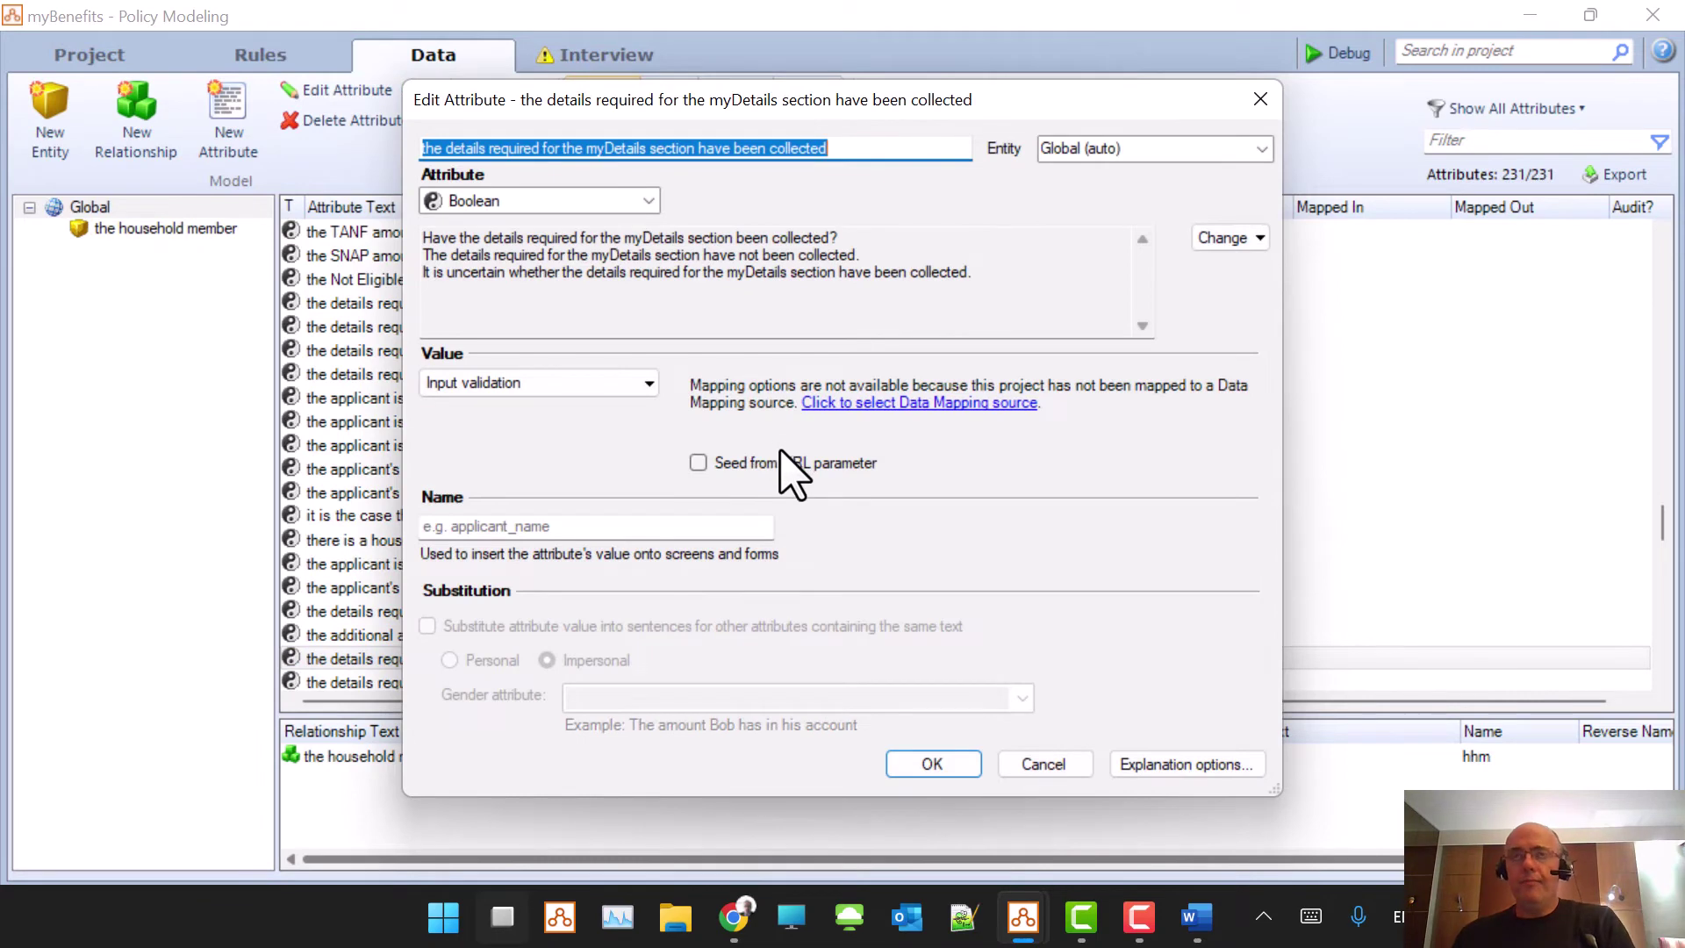
{"action": "key", "text": "Escape"}
{"action": "key", "text": "alt+Tab"}
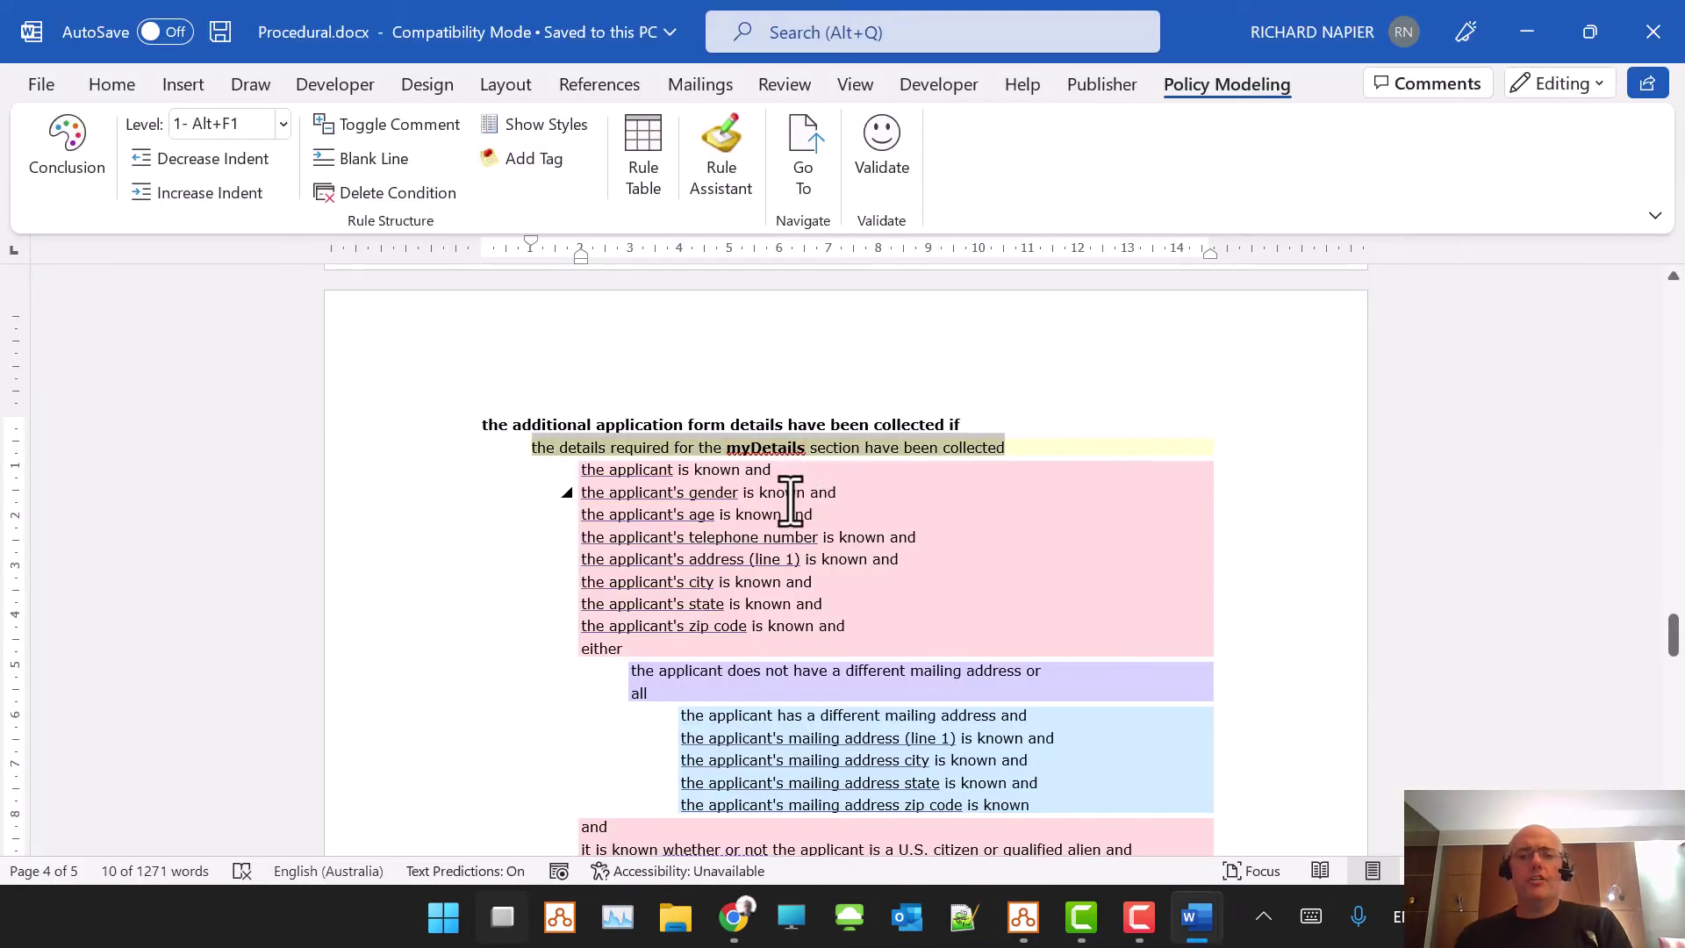
- Highlight the conditions under the myDetails conclusion, from the applicant through the mailing address alternatives, and review the sections that follow
{"action": "left_click", "coordinate": [904, 448]}
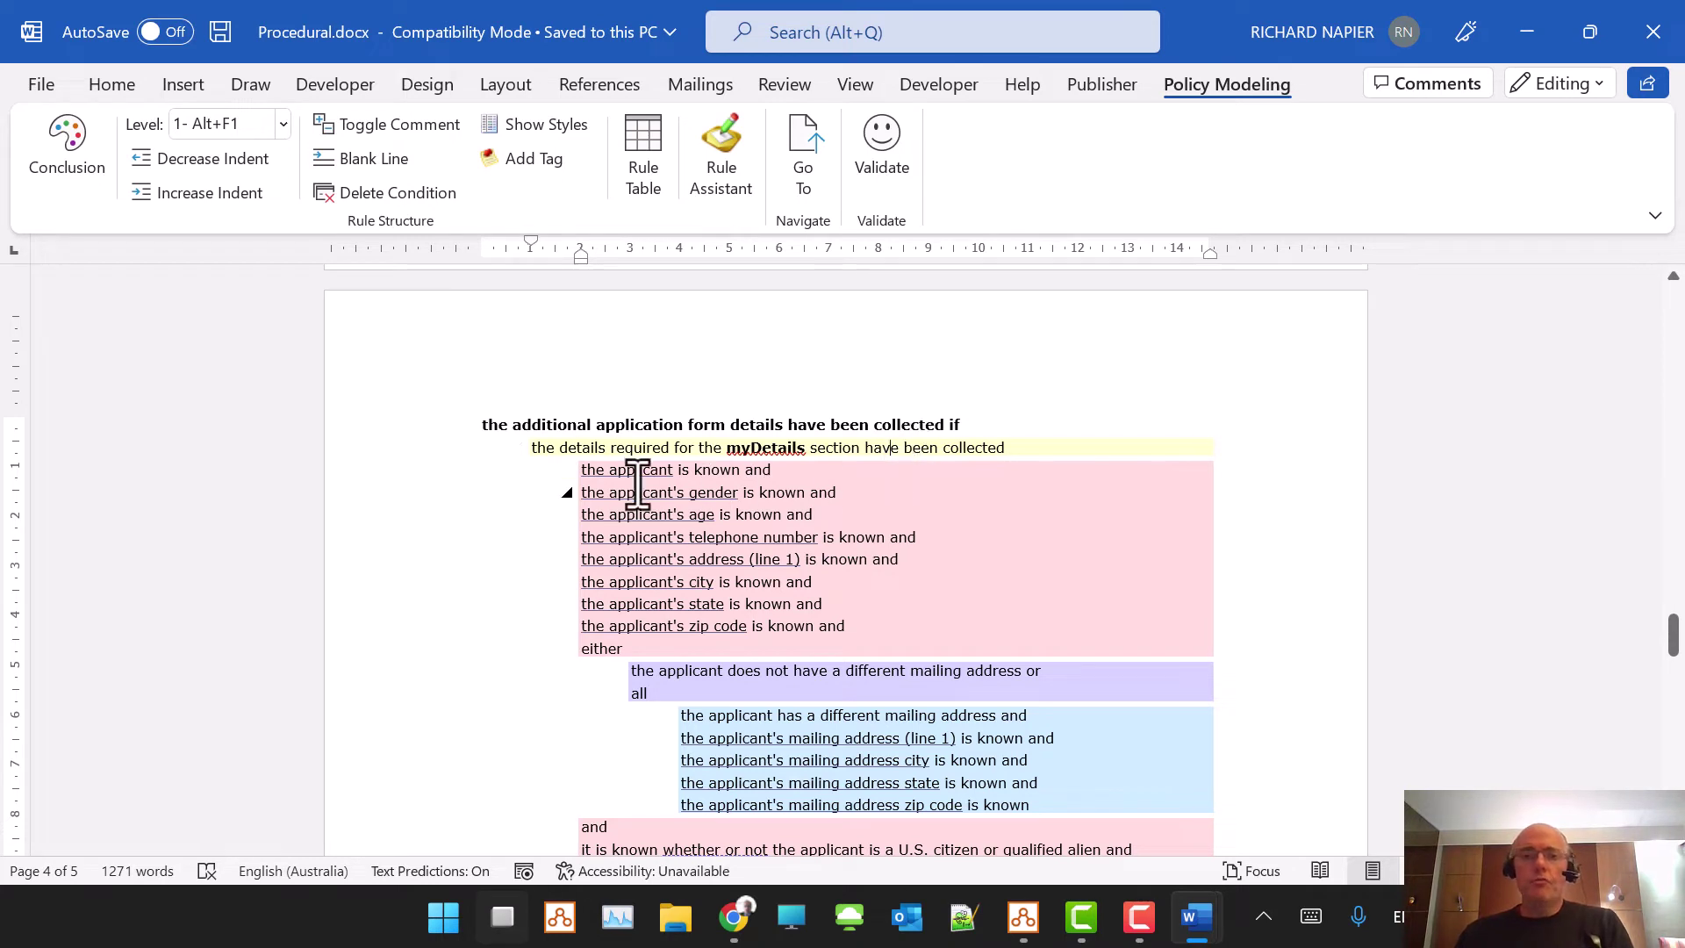
{"action": "left_click_drag", "start_coordinate": [579, 474], "coordinate": [709, 655]}
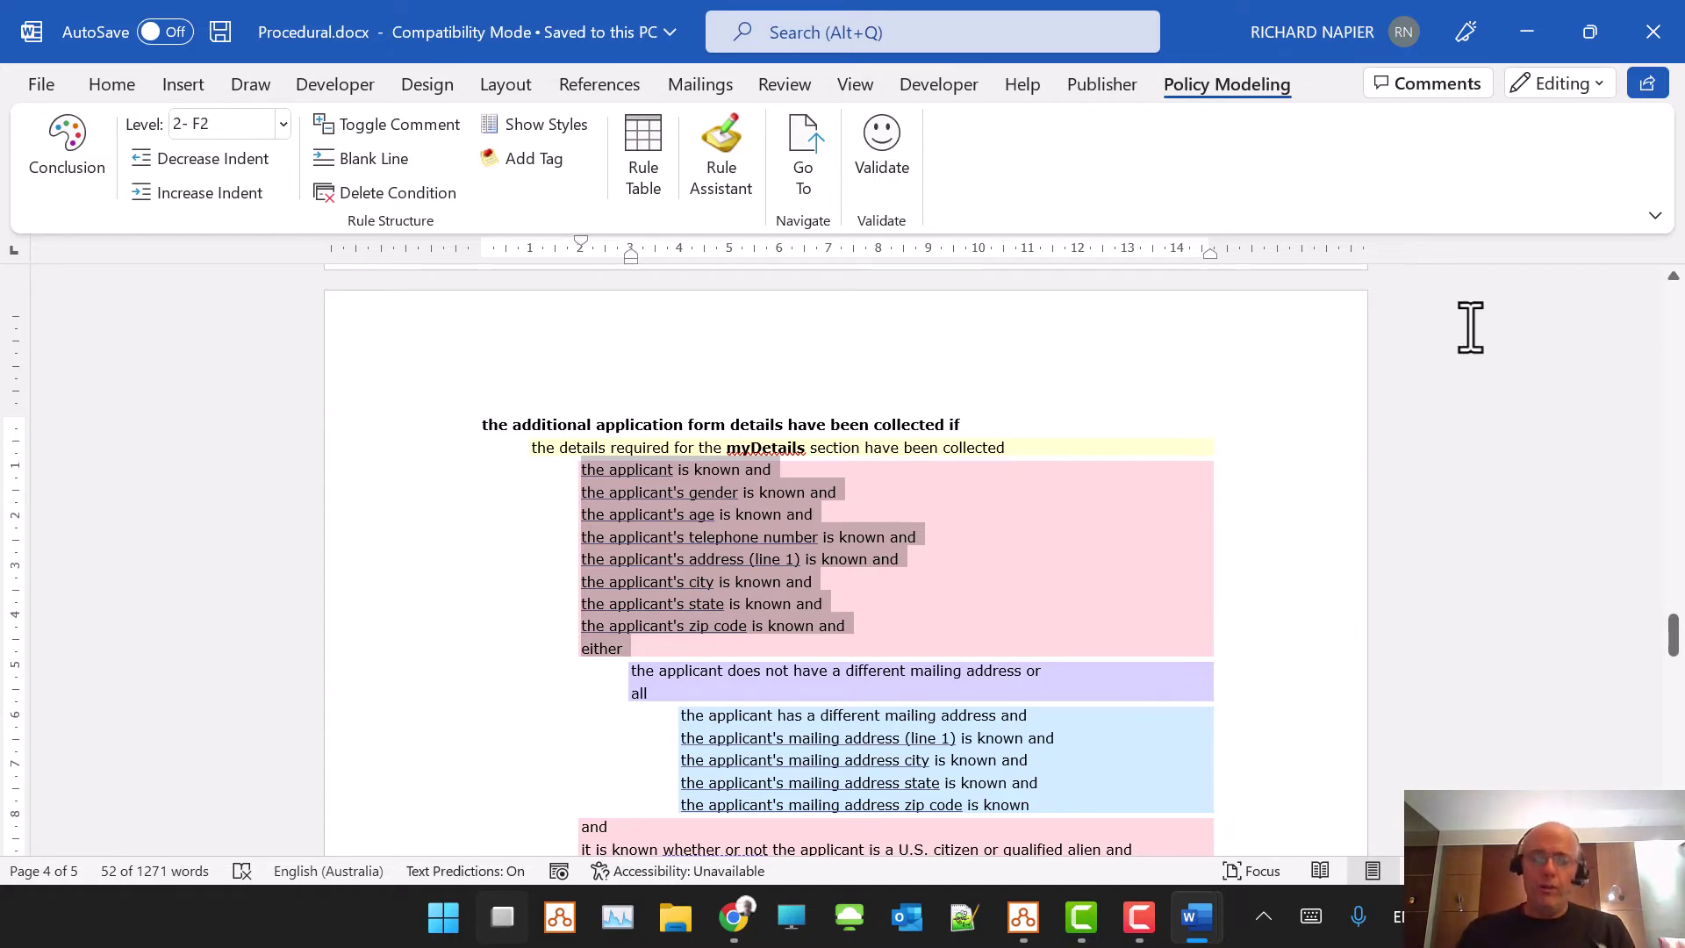
{"action": "scroll", "coordinate": [1393, 456], "scroll_direction": "down", "scroll_amount": 3}
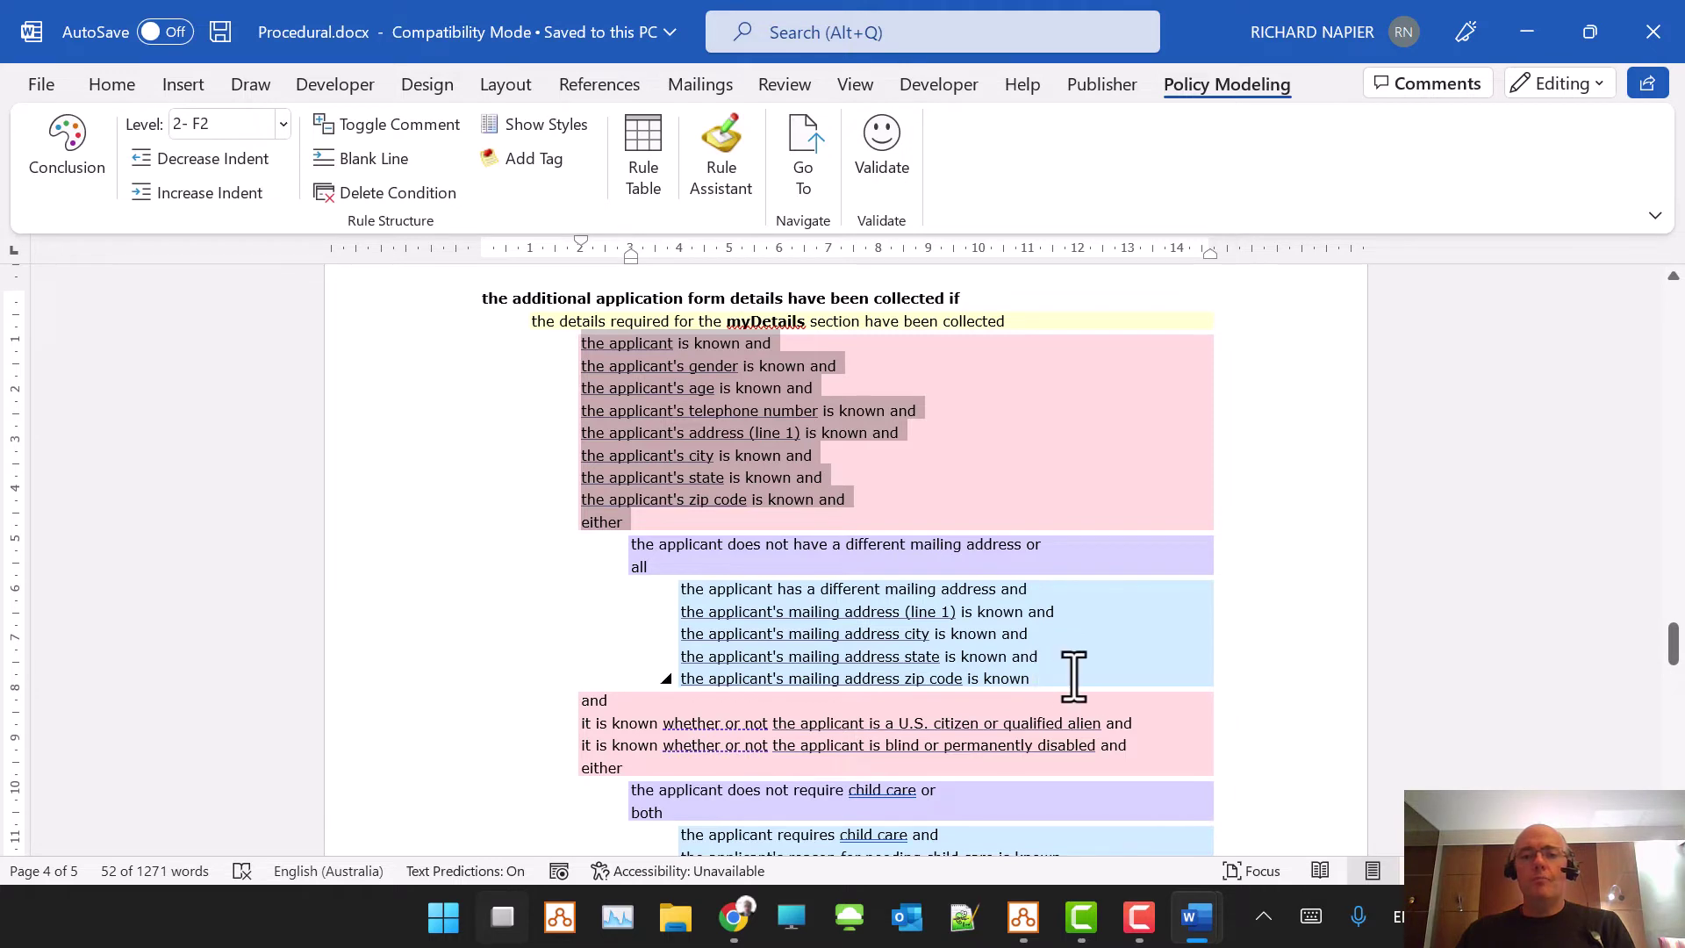
{"action": "left_click_drag", "start_coordinate": [1072, 677], "coordinate": [624, 331]}
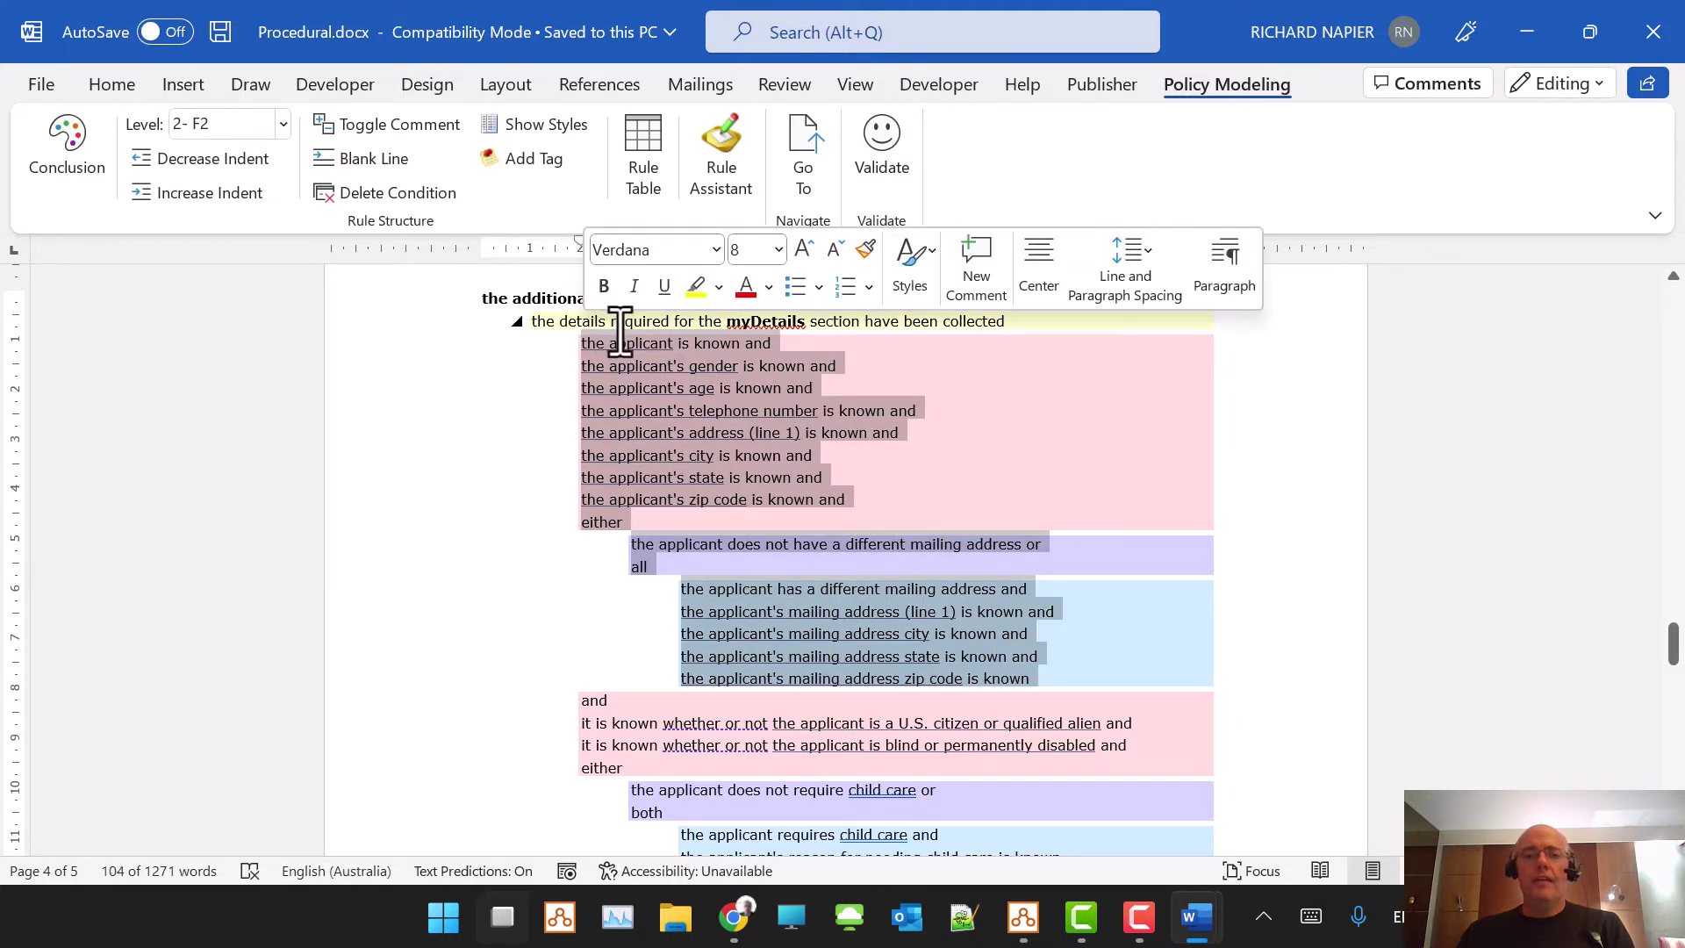
{"action": "left_click", "coordinate": [638, 342]}
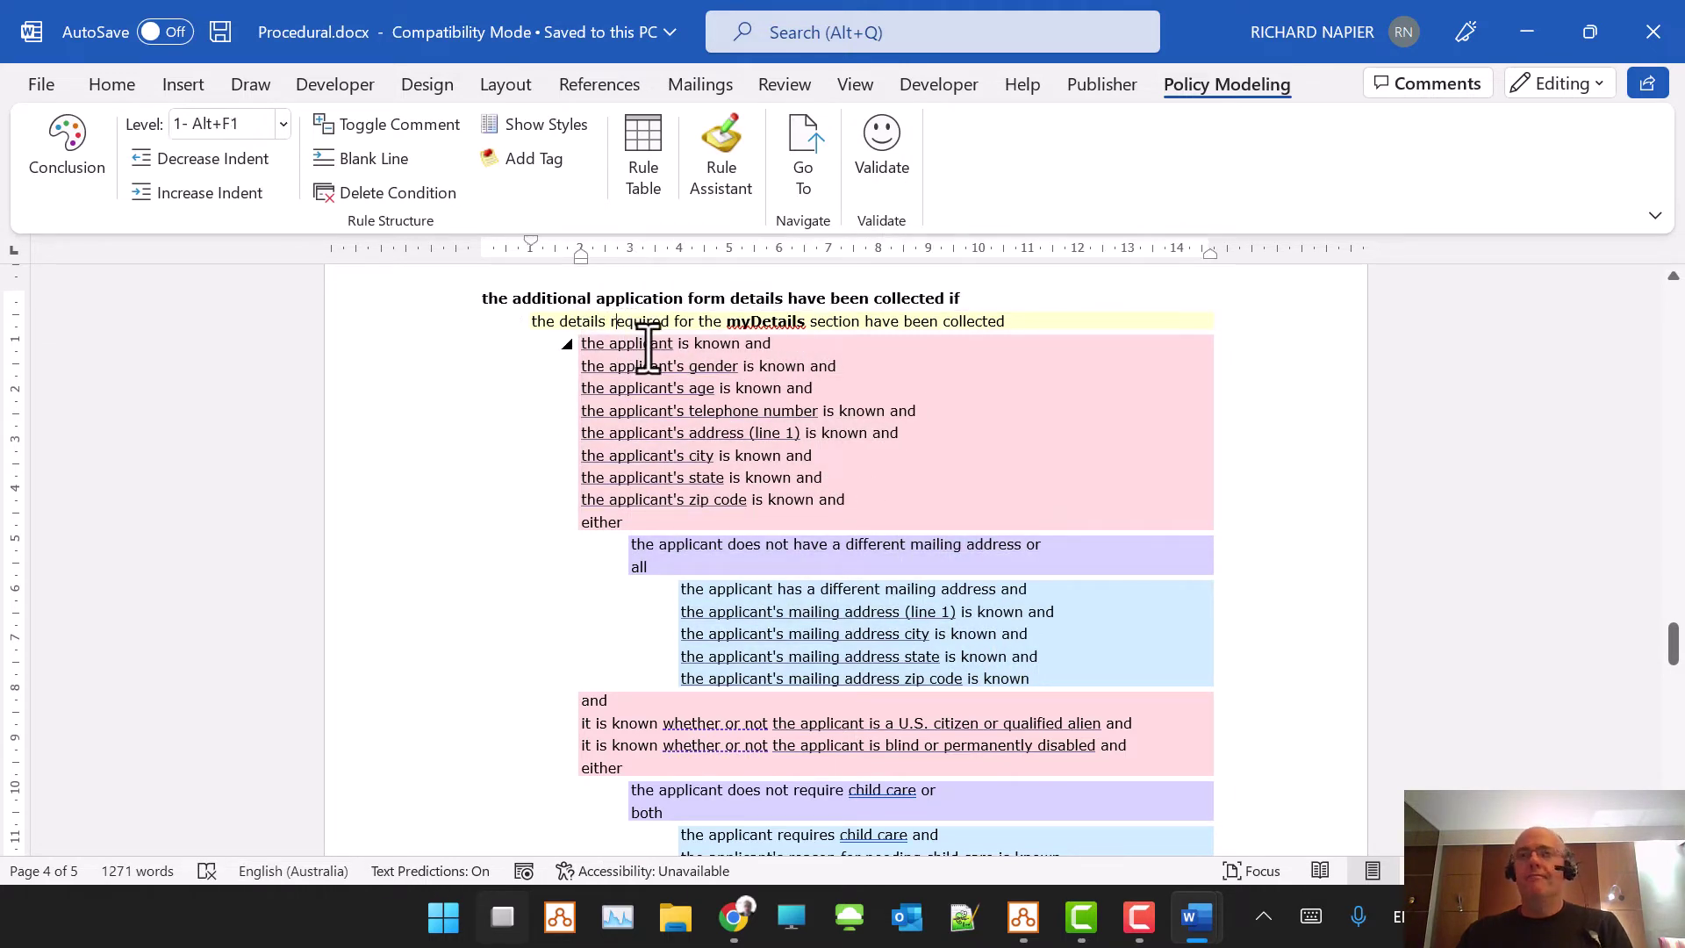
{"action": "scroll", "coordinate": [1064, 304], "scroll_direction": "down", "scroll_amount": 10}
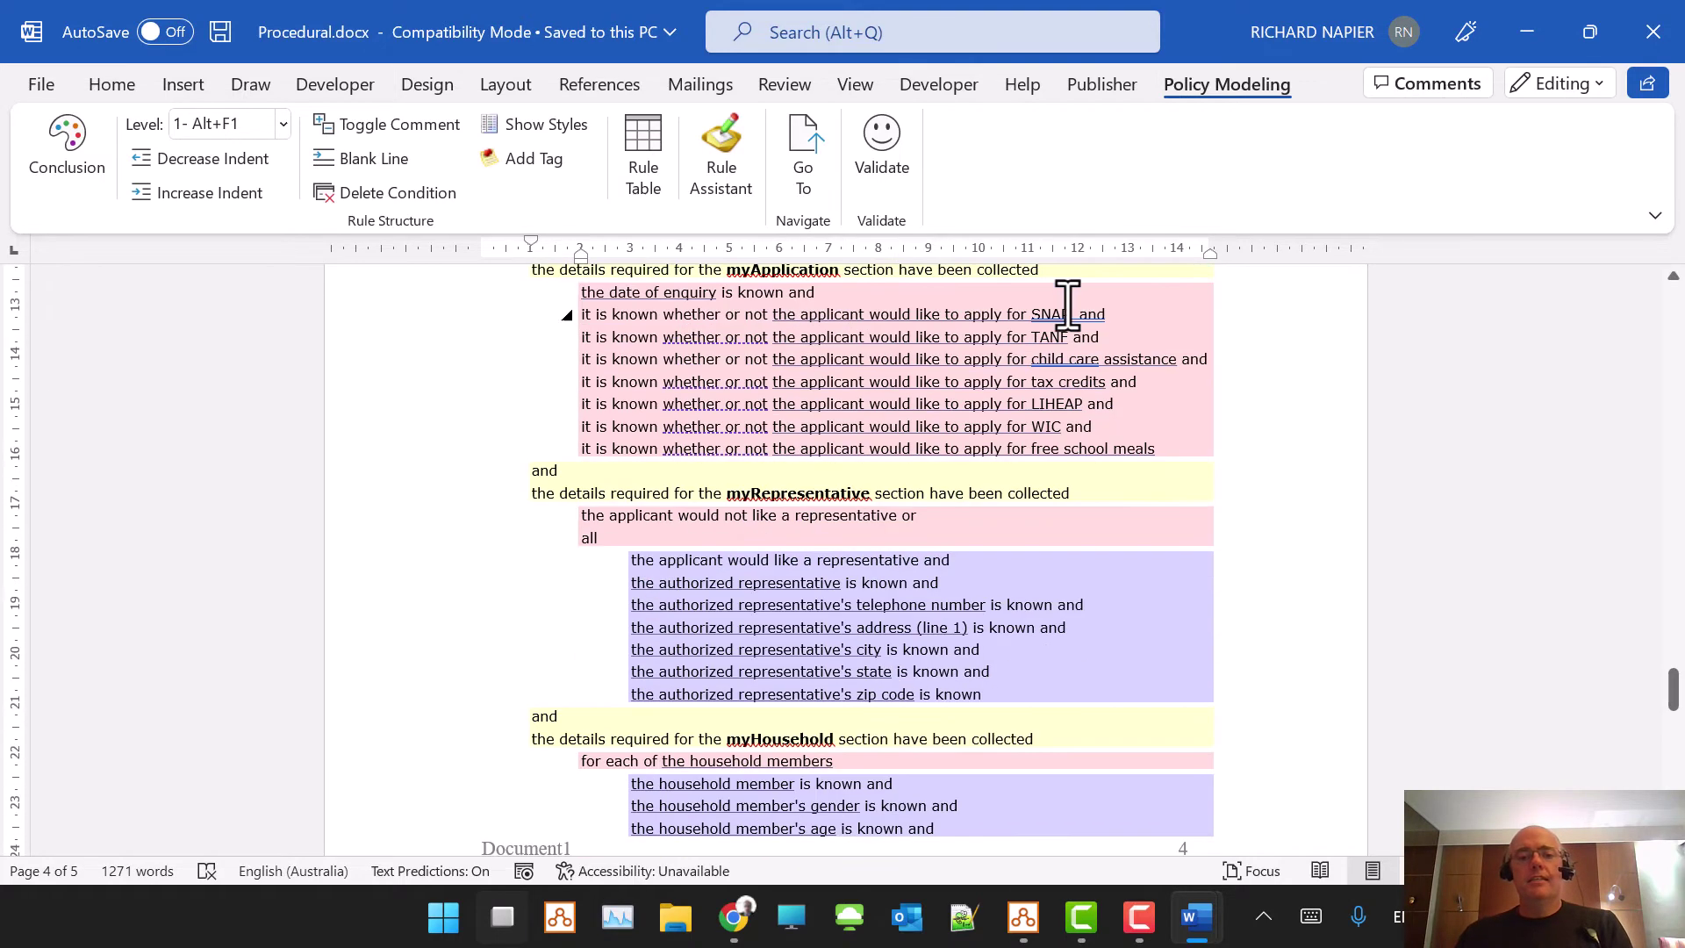
- Close Procedural.docx, review the WIC eligibility and income threshold rules in Women Infants Children.docx, and close that document too
{"action": "left_click", "coordinate": [1653, 31]}
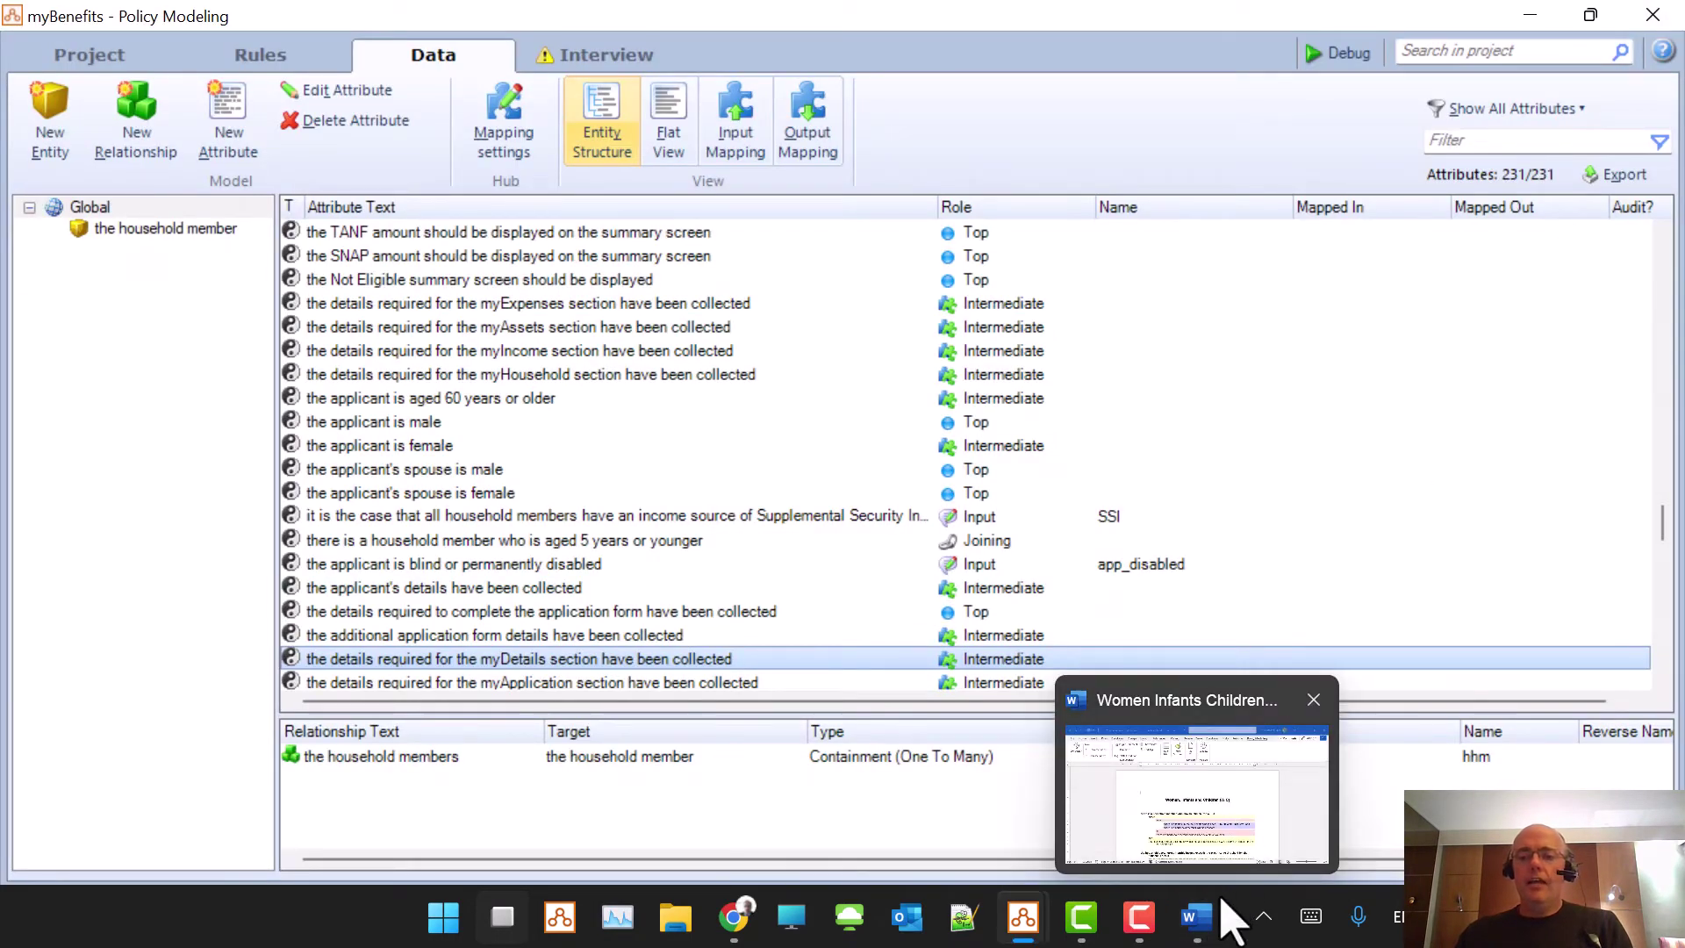
{"action": "left_click", "coordinate": [1220, 913]}
{"action": "scroll", "coordinate": [1159, 388], "scroll_direction": "down", "scroll_amount": 3}
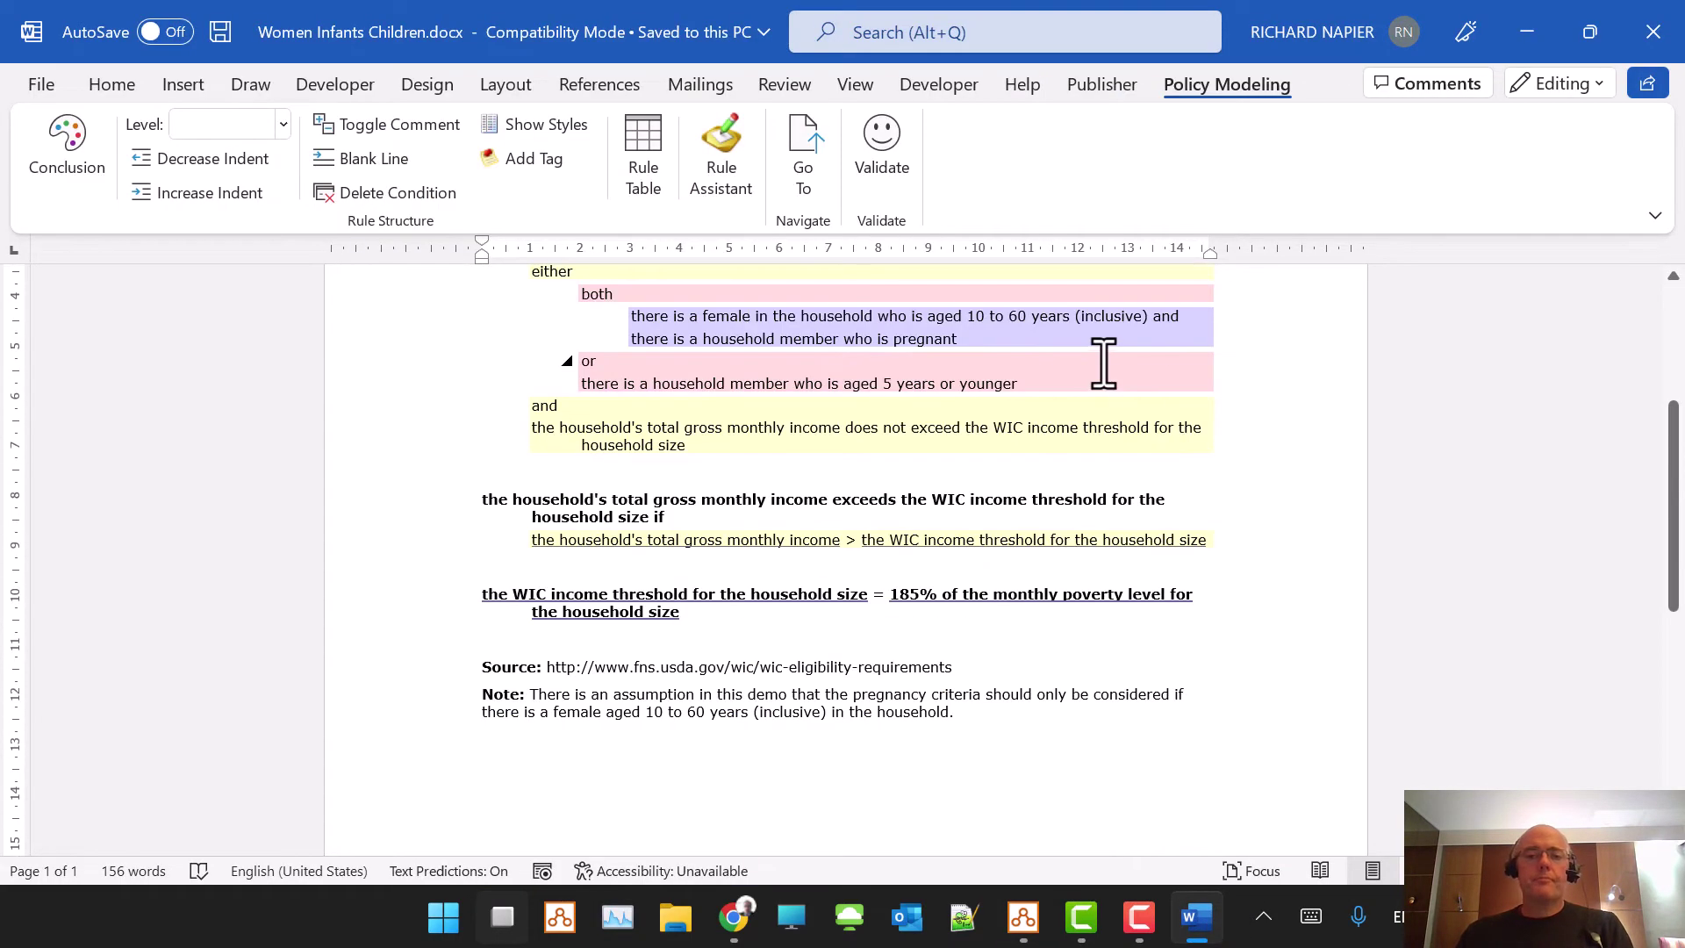
{"action": "scroll", "coordinate": [1104, 364], "scroll_direction": "down", "scroll_amount": 4}
{"action": "scroll", "coordinate": [1107, 421], "scroll_direction": "up", "scroll_amount": 3}
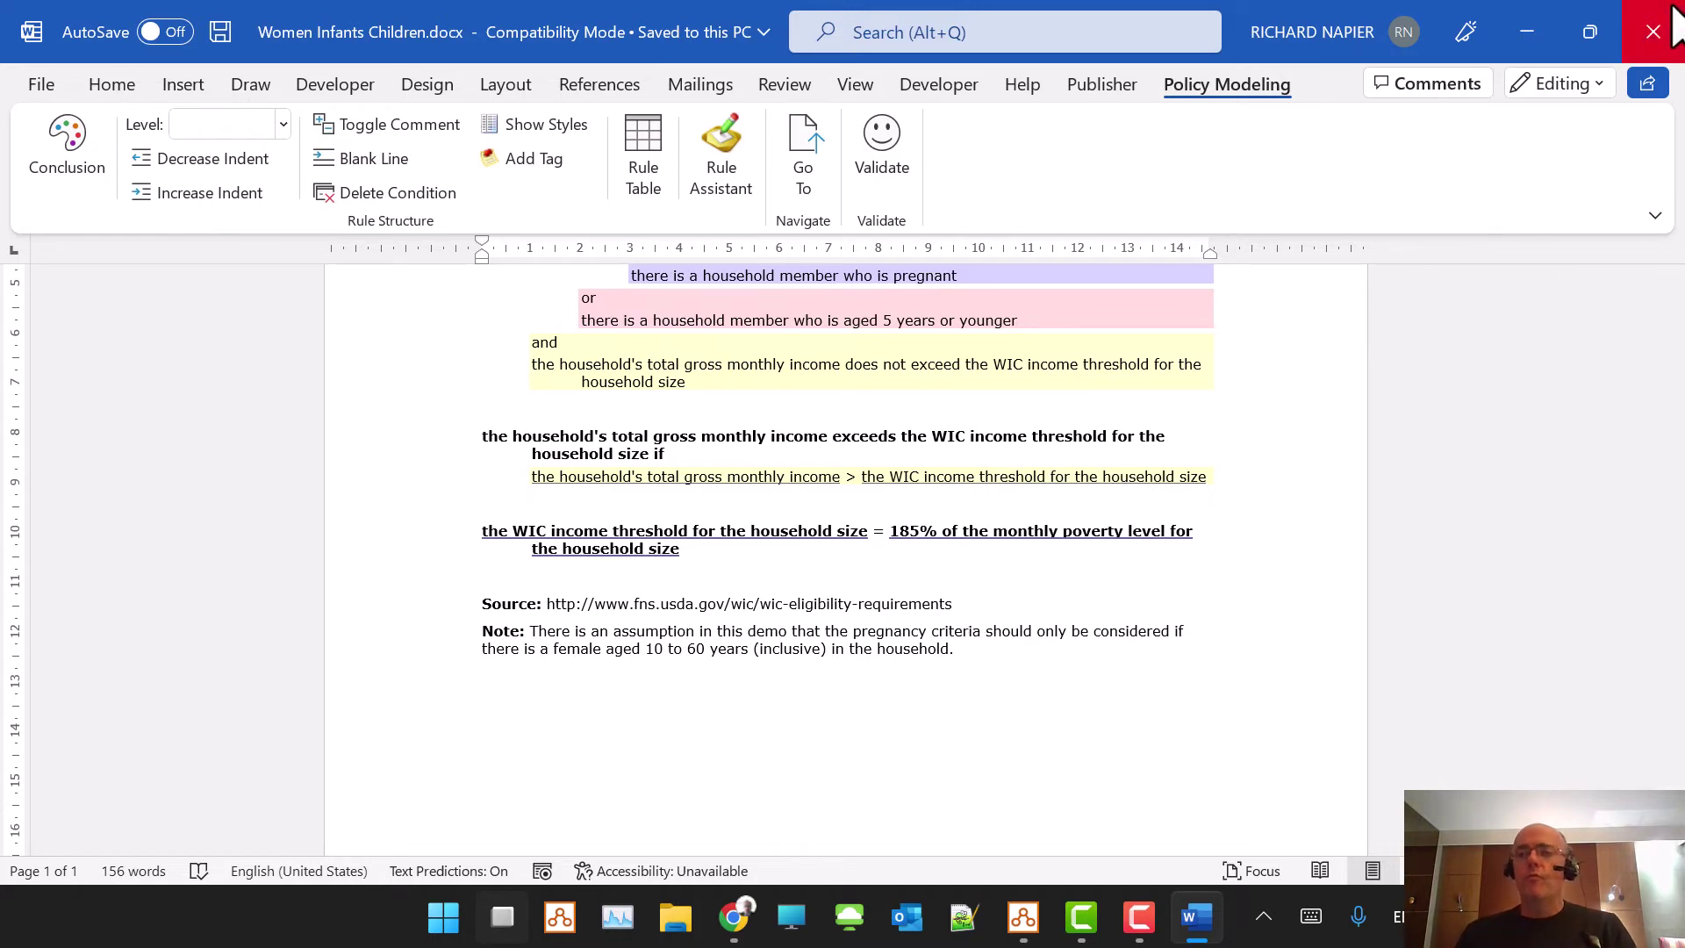
{"action": "left_click", "coordinate": [1668, 35]}
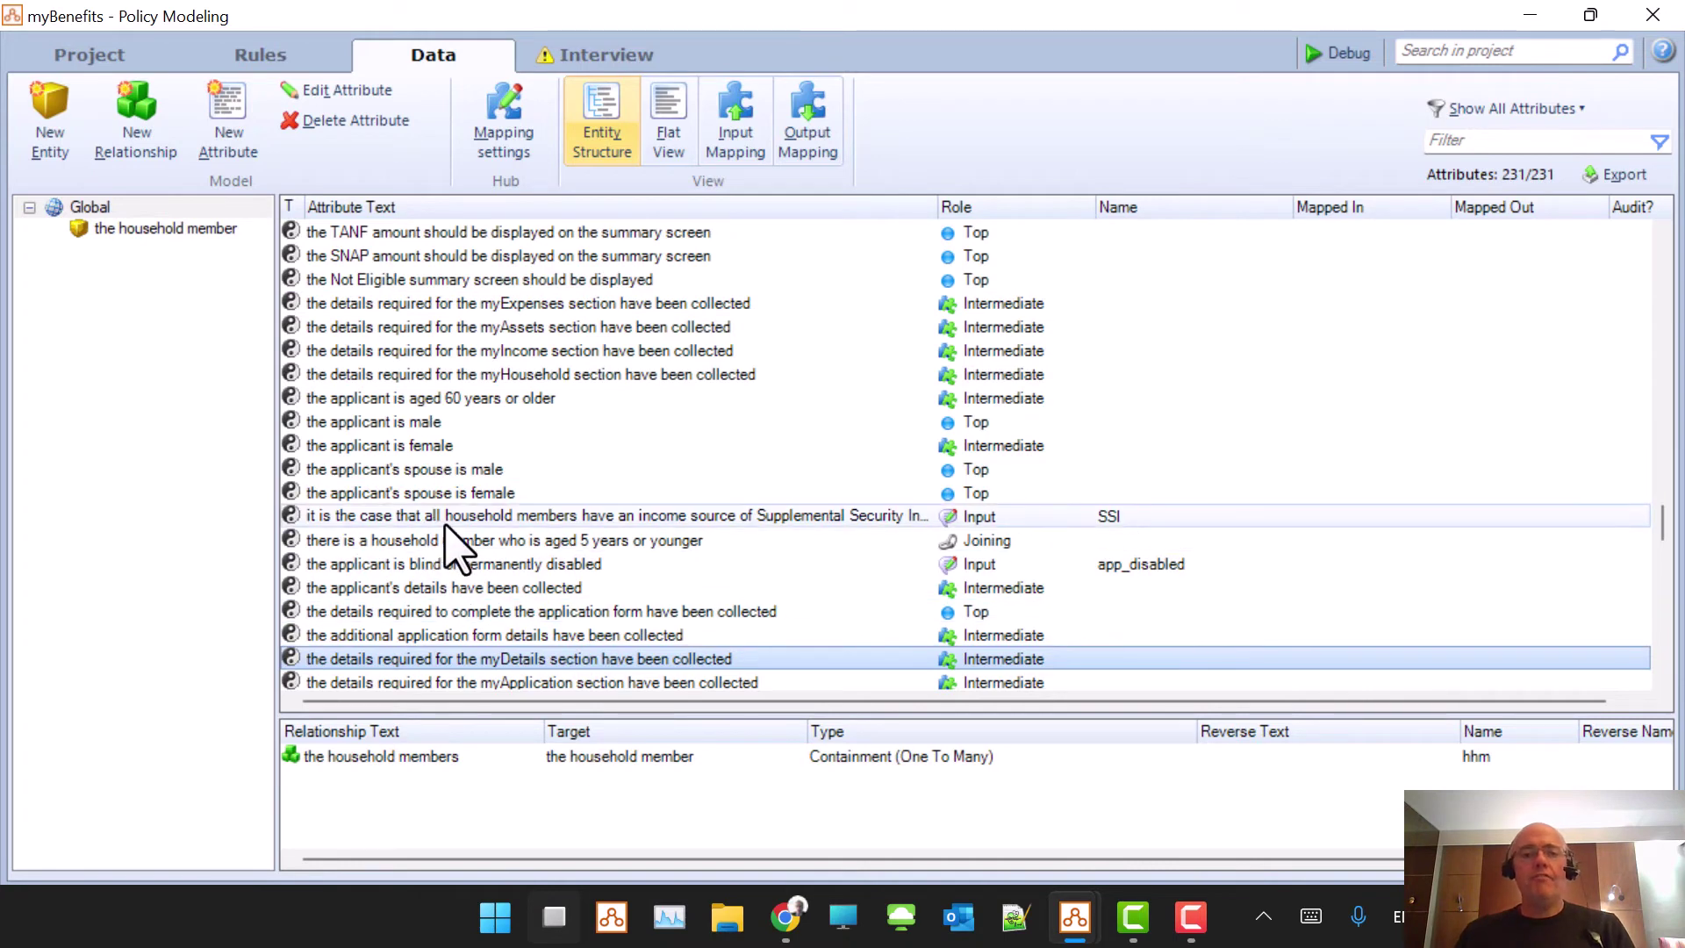
- Filter the data attributes by "pre" and open the Interpretative.docx rule behind "there is a household member who is pregnant"
{"action": "left_click", "coordinate": [638, 55]}
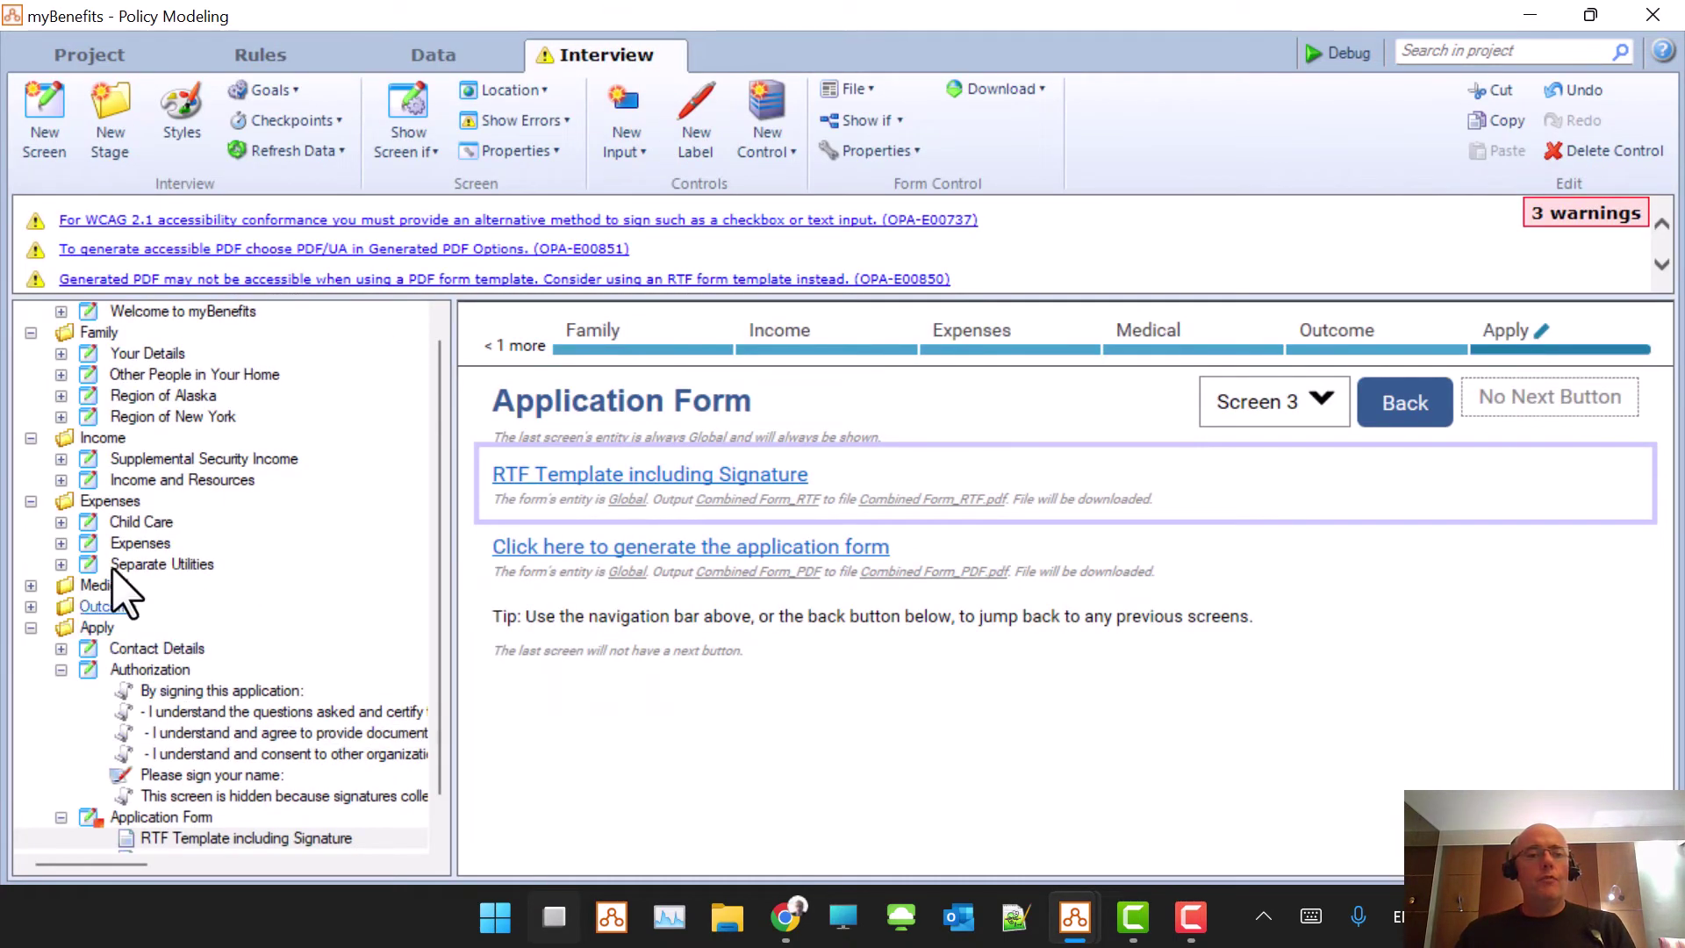
{"action": "left_click", "coordinate": [422, 56]}
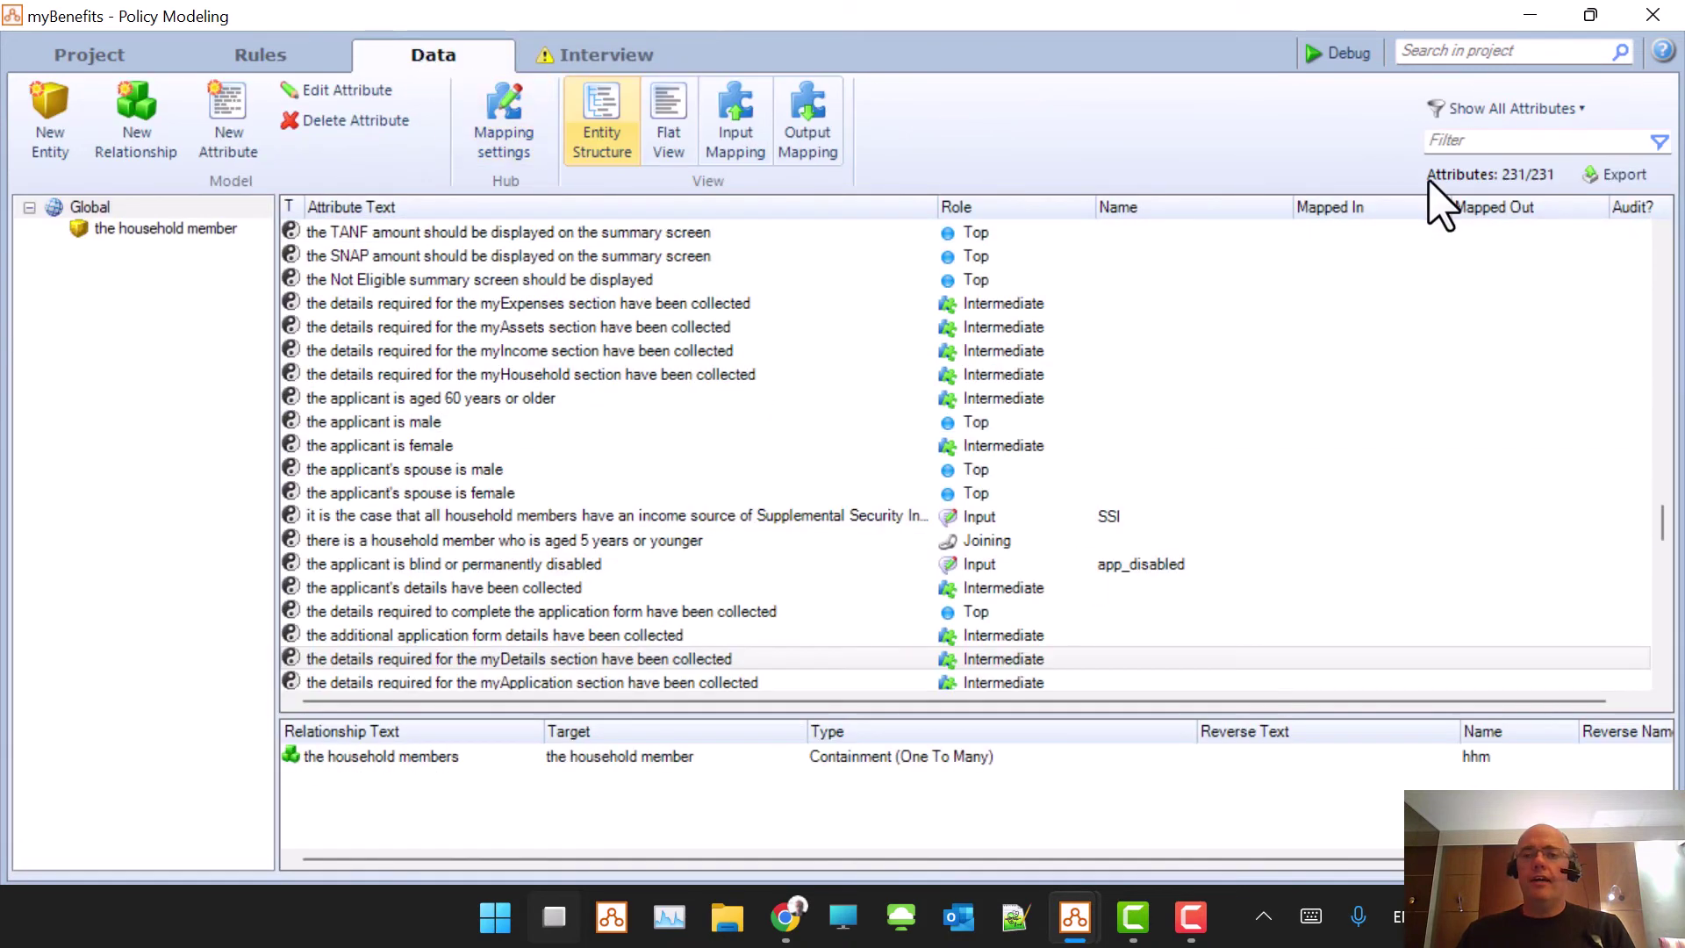
{"action": "type", "text": "pre"}
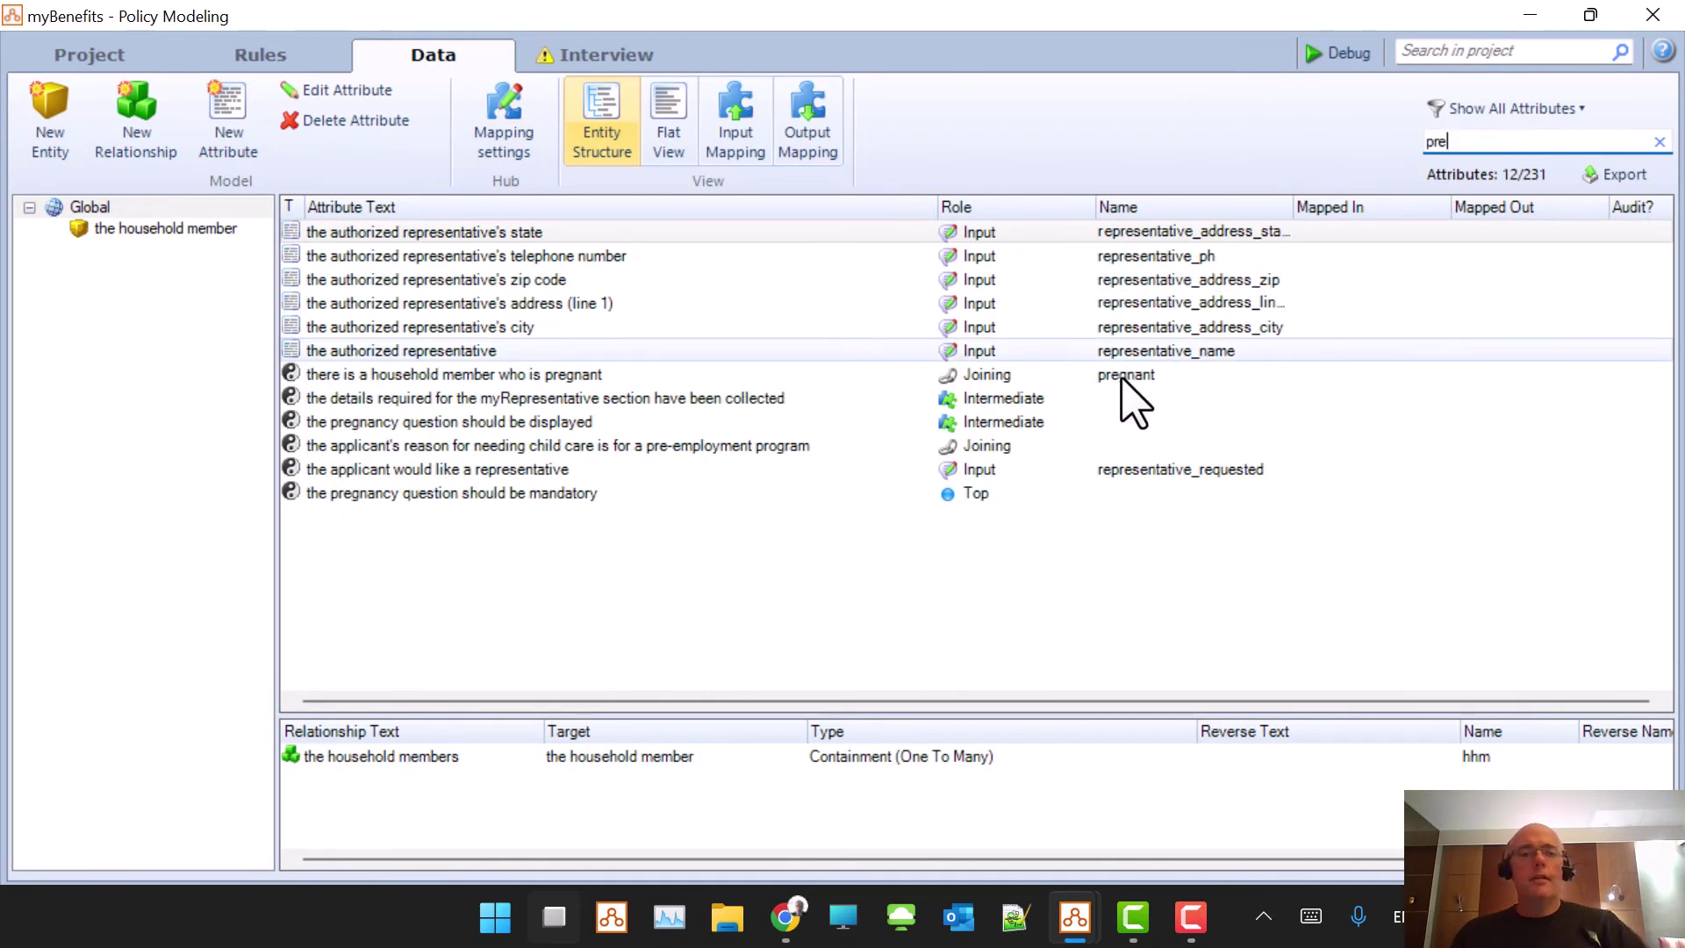
{"action": "left_click", "coordinate": [659, 376]}
{"action": "mouse_move", "coordinate": [657, 378]}
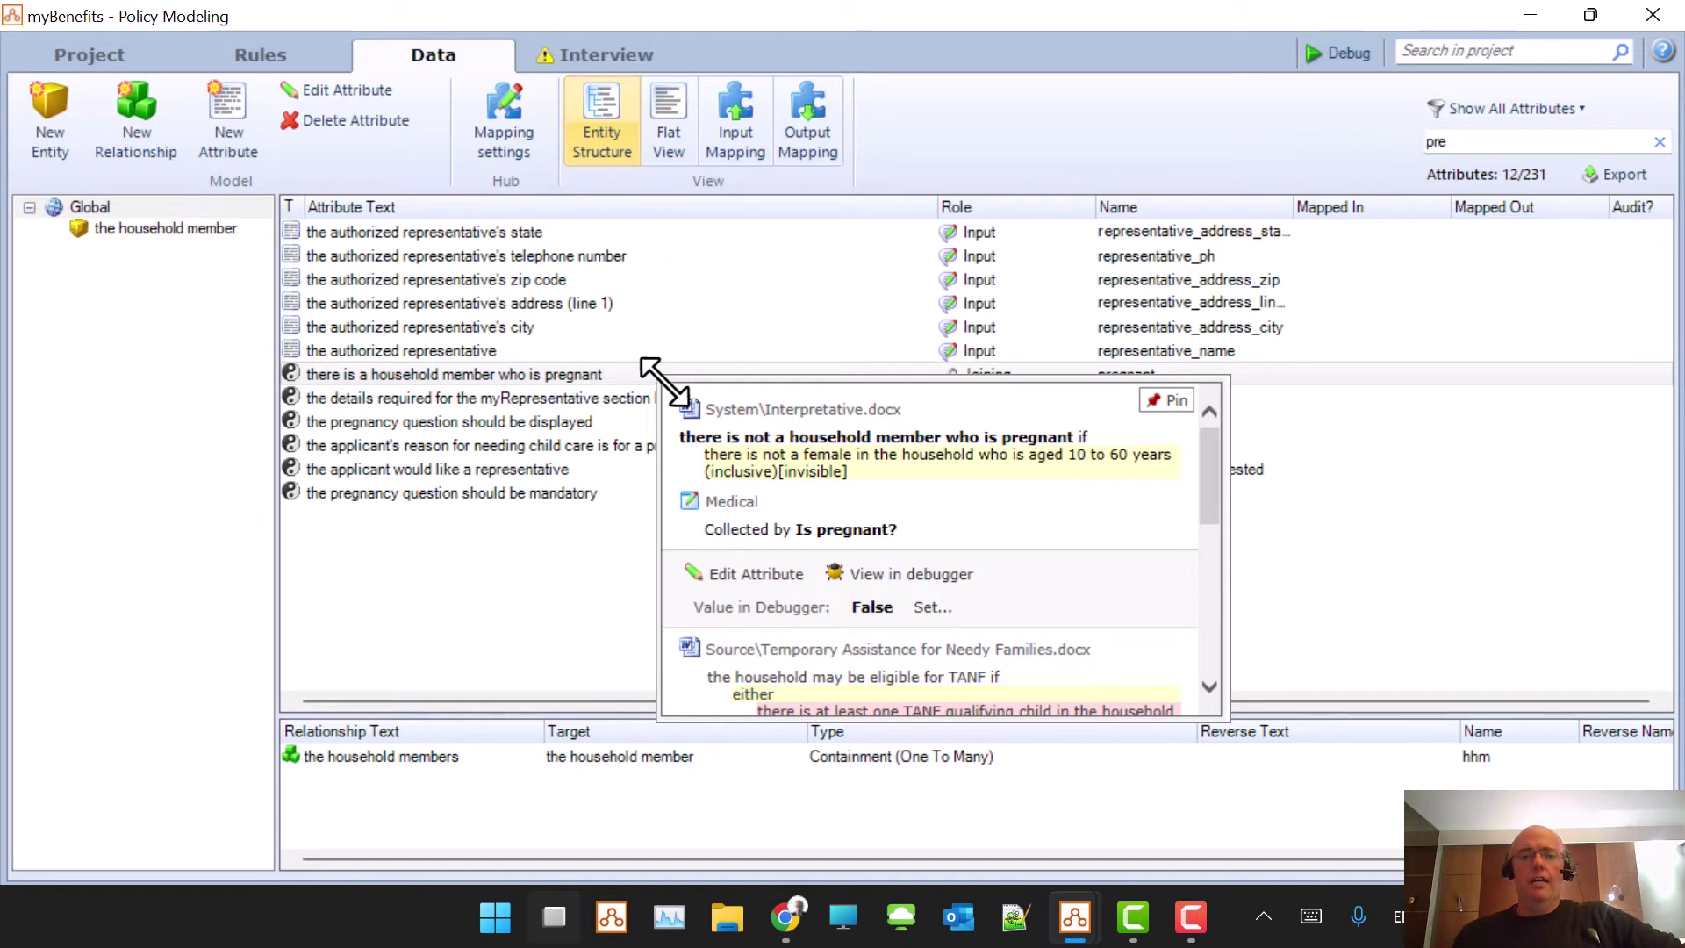
{"action": "left_click", "coordinate": [838, 456]}
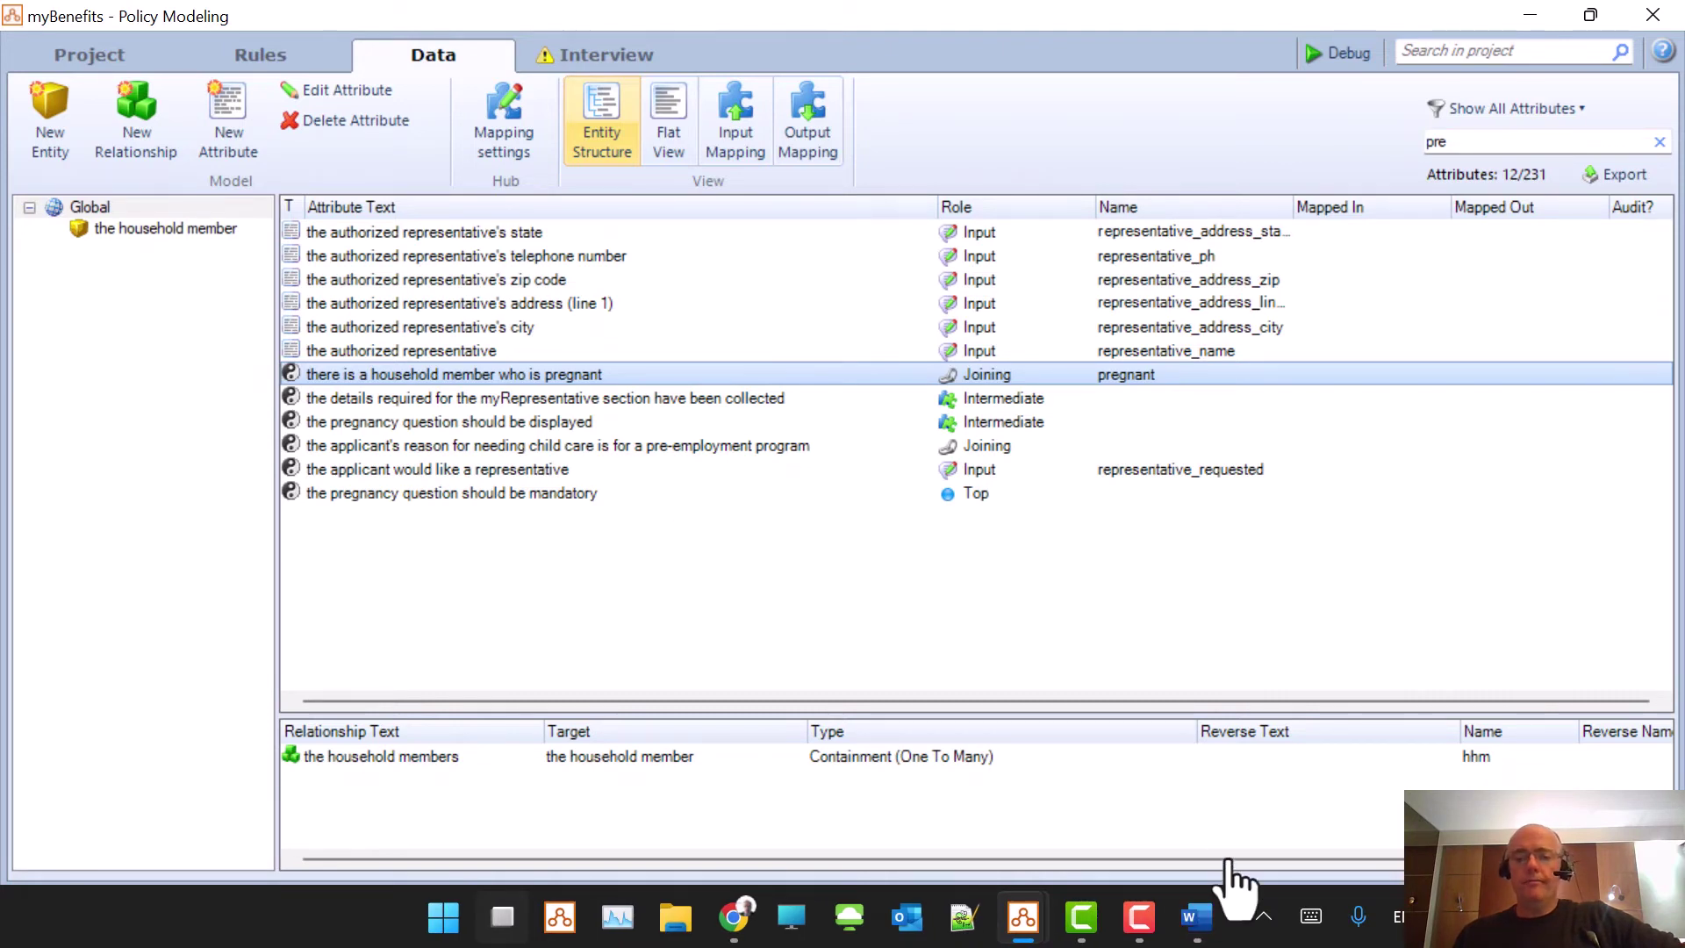
{"action": "left_click", "coordinate": [1196, 918]}
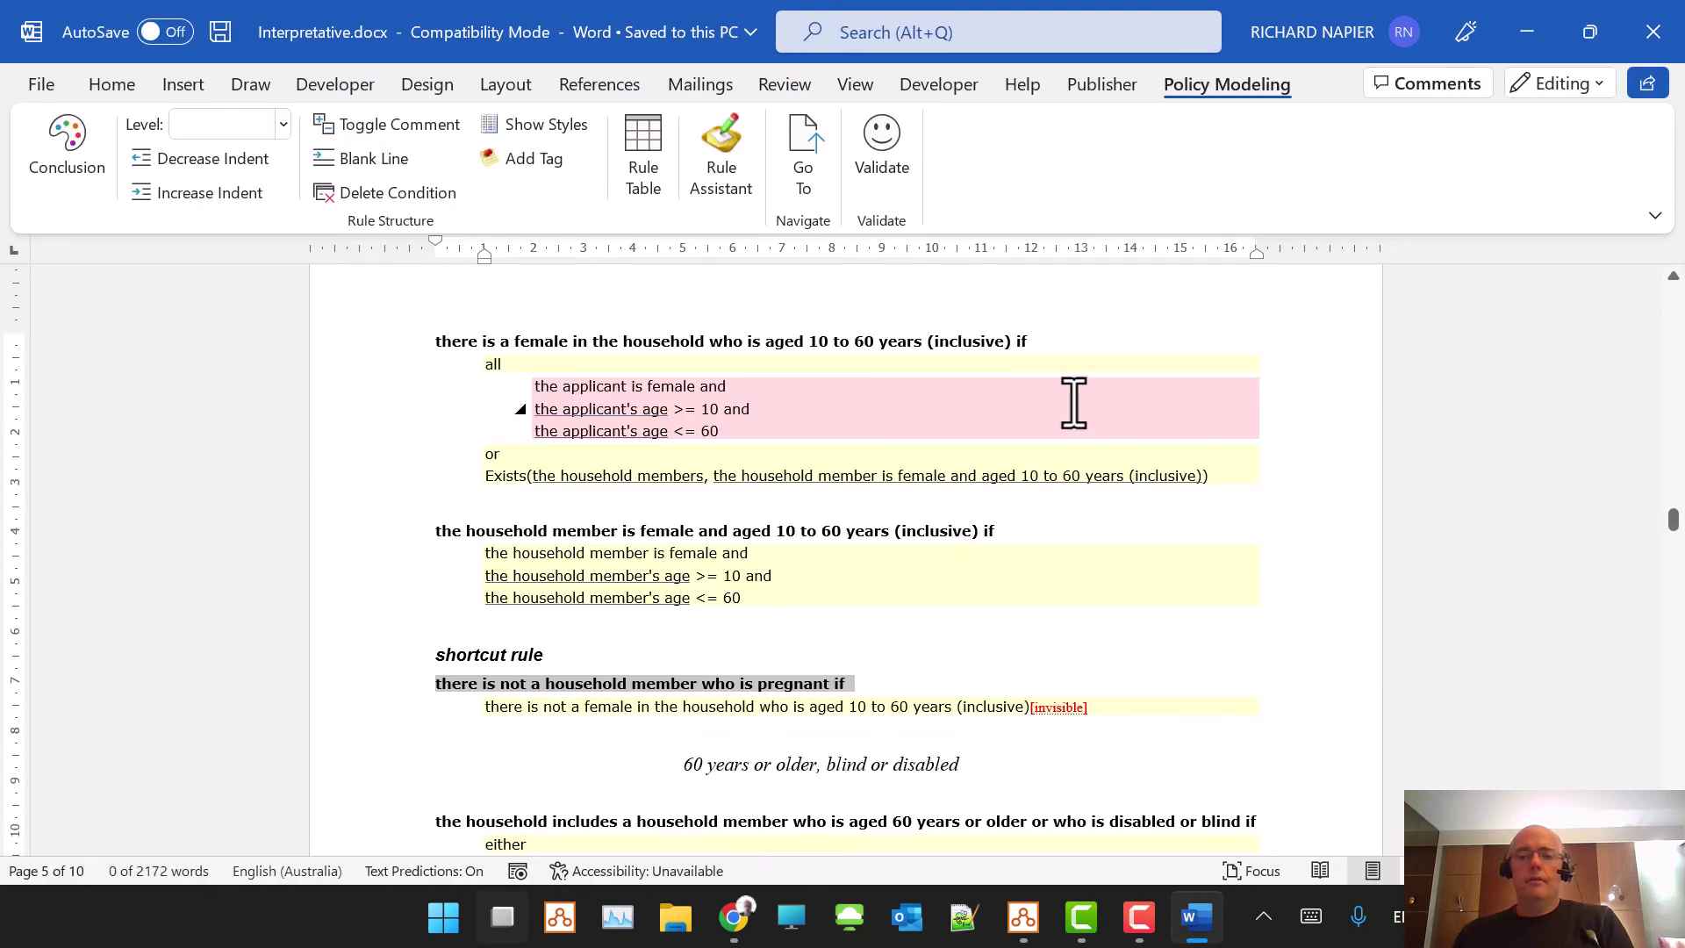
- Examine the pregnancy shortcut rule in Interpretative.docx, highlighting the word "not" in its conclusion and the shortcut rule heading
{"action": "scroll", "coordinate": [1070, 395], "scroll_direction": "down", "scroll_amount": 2}
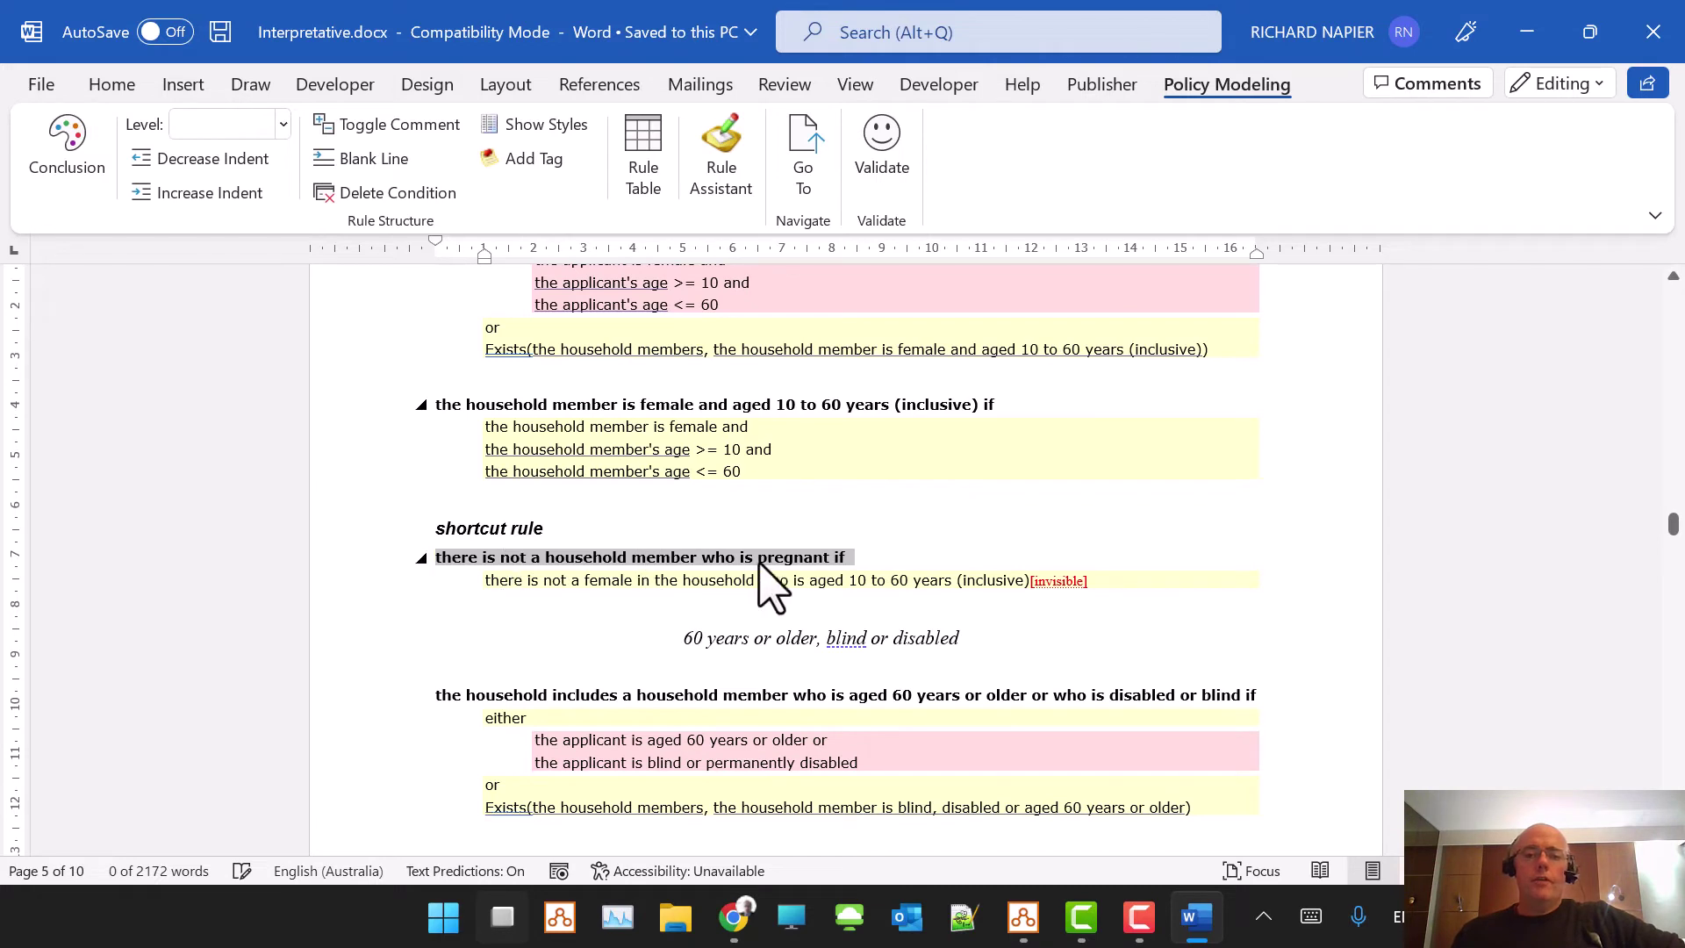
{"action": "double_click", "coordinate": [514, 557]}
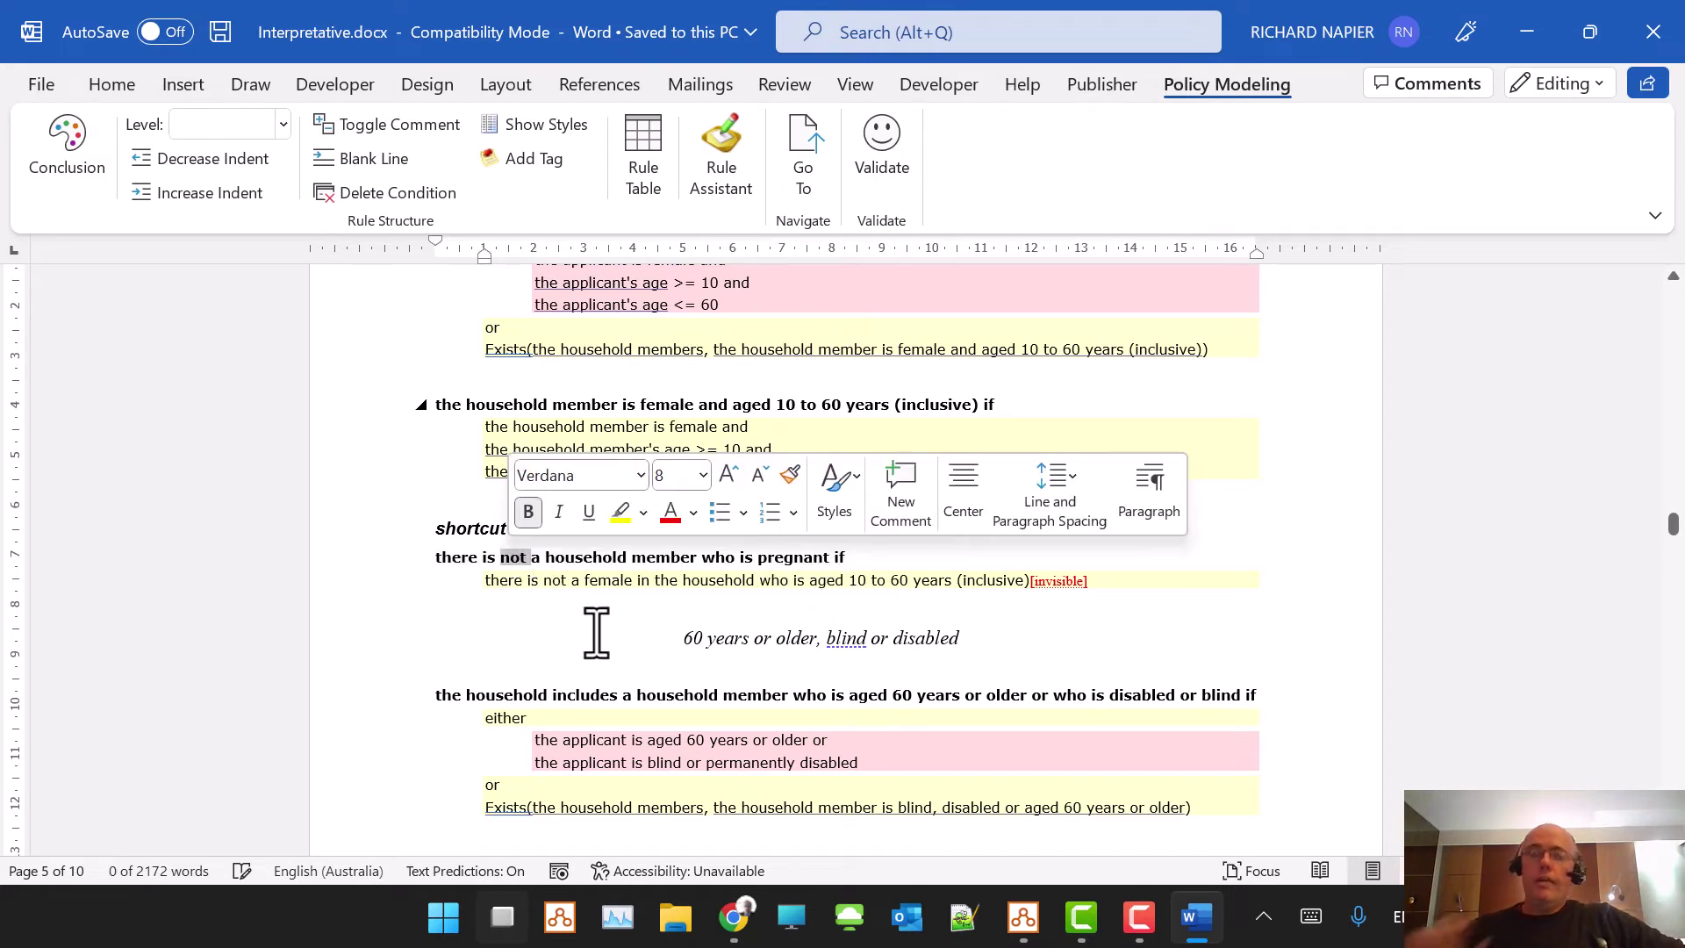
{"action": "left_click", "coordinate": [439, 531]}
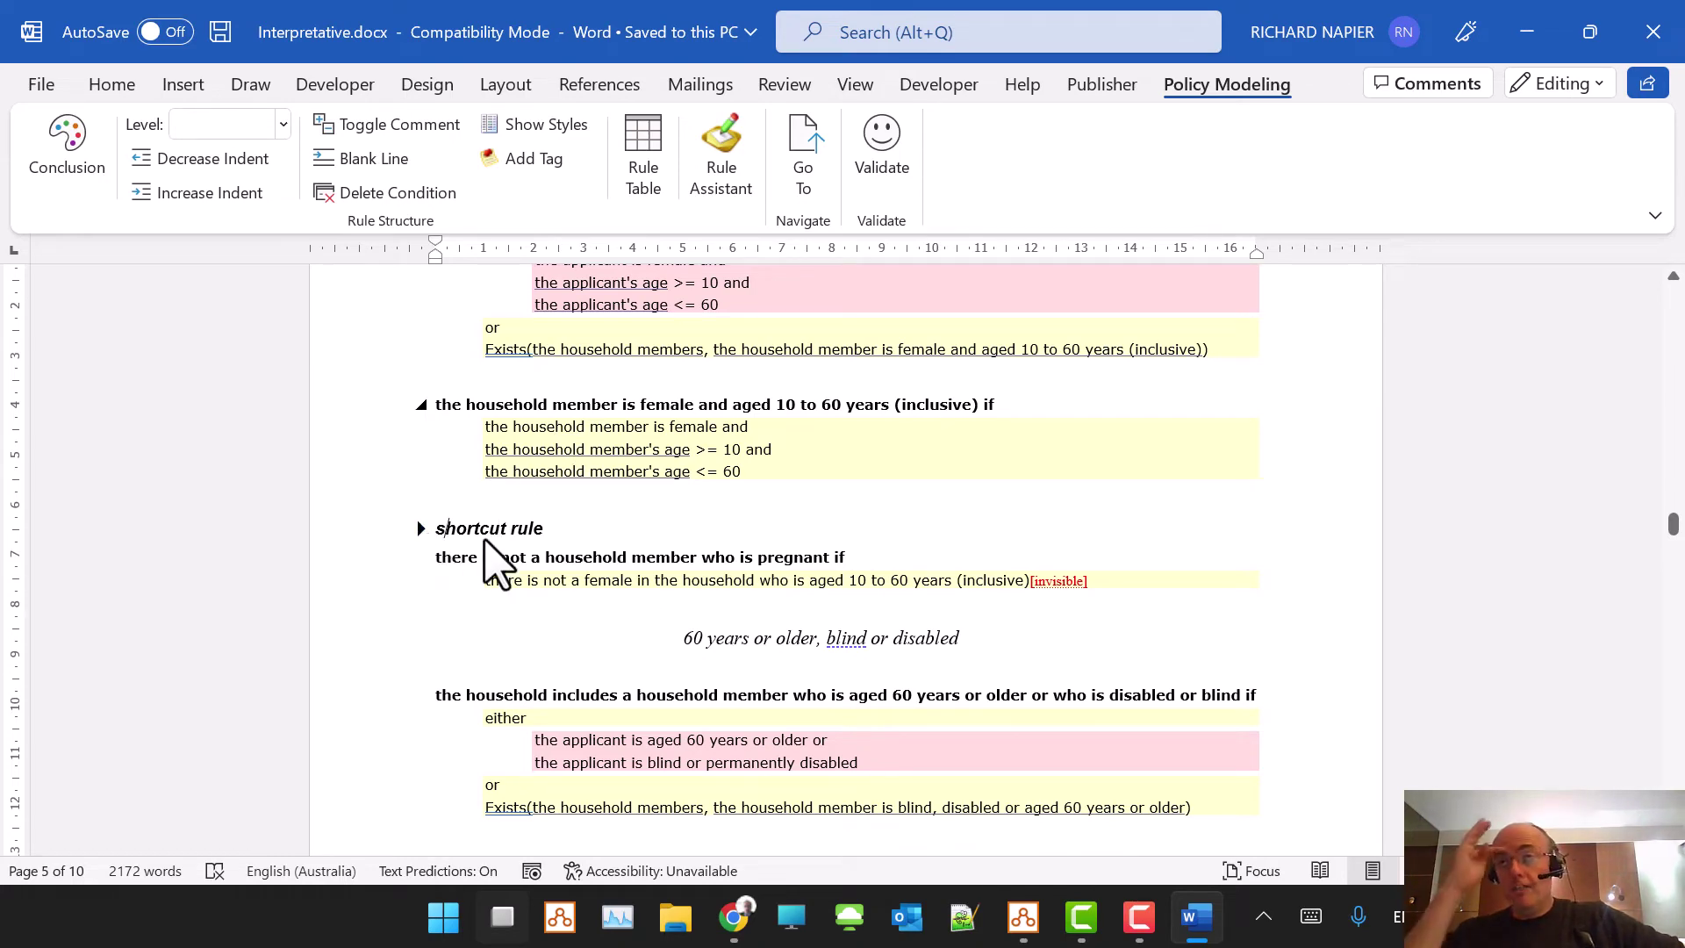
{"action": "scroll", "coordinate": [813, 440], "scroll_direction": "down", "scroll_amount": 3}
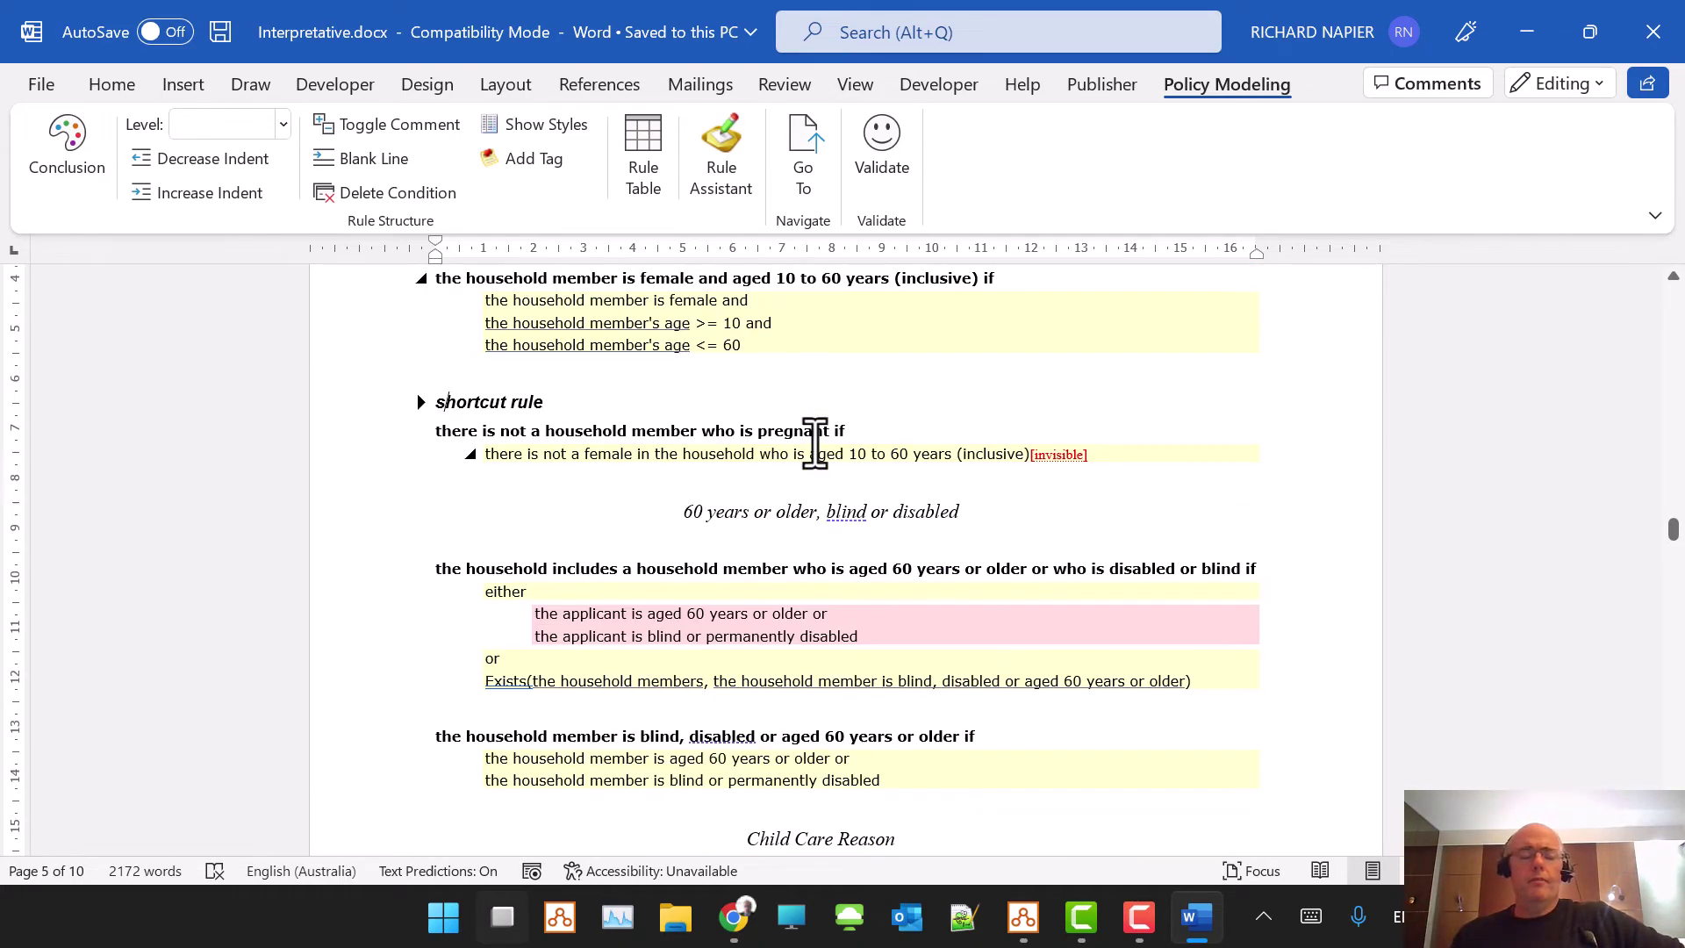
- Find the household's geographic area rule table in Interpretative.docx, select its conclusion text and look up that attribute
{"action": "scroll", "coordinate": [814, 443], "scroll_direction": "down", "scroll_amount": 3}
{"action": "scroll", "coordinate": [820, 509], "scroll_direction": "down", "scroll_amount": 5}
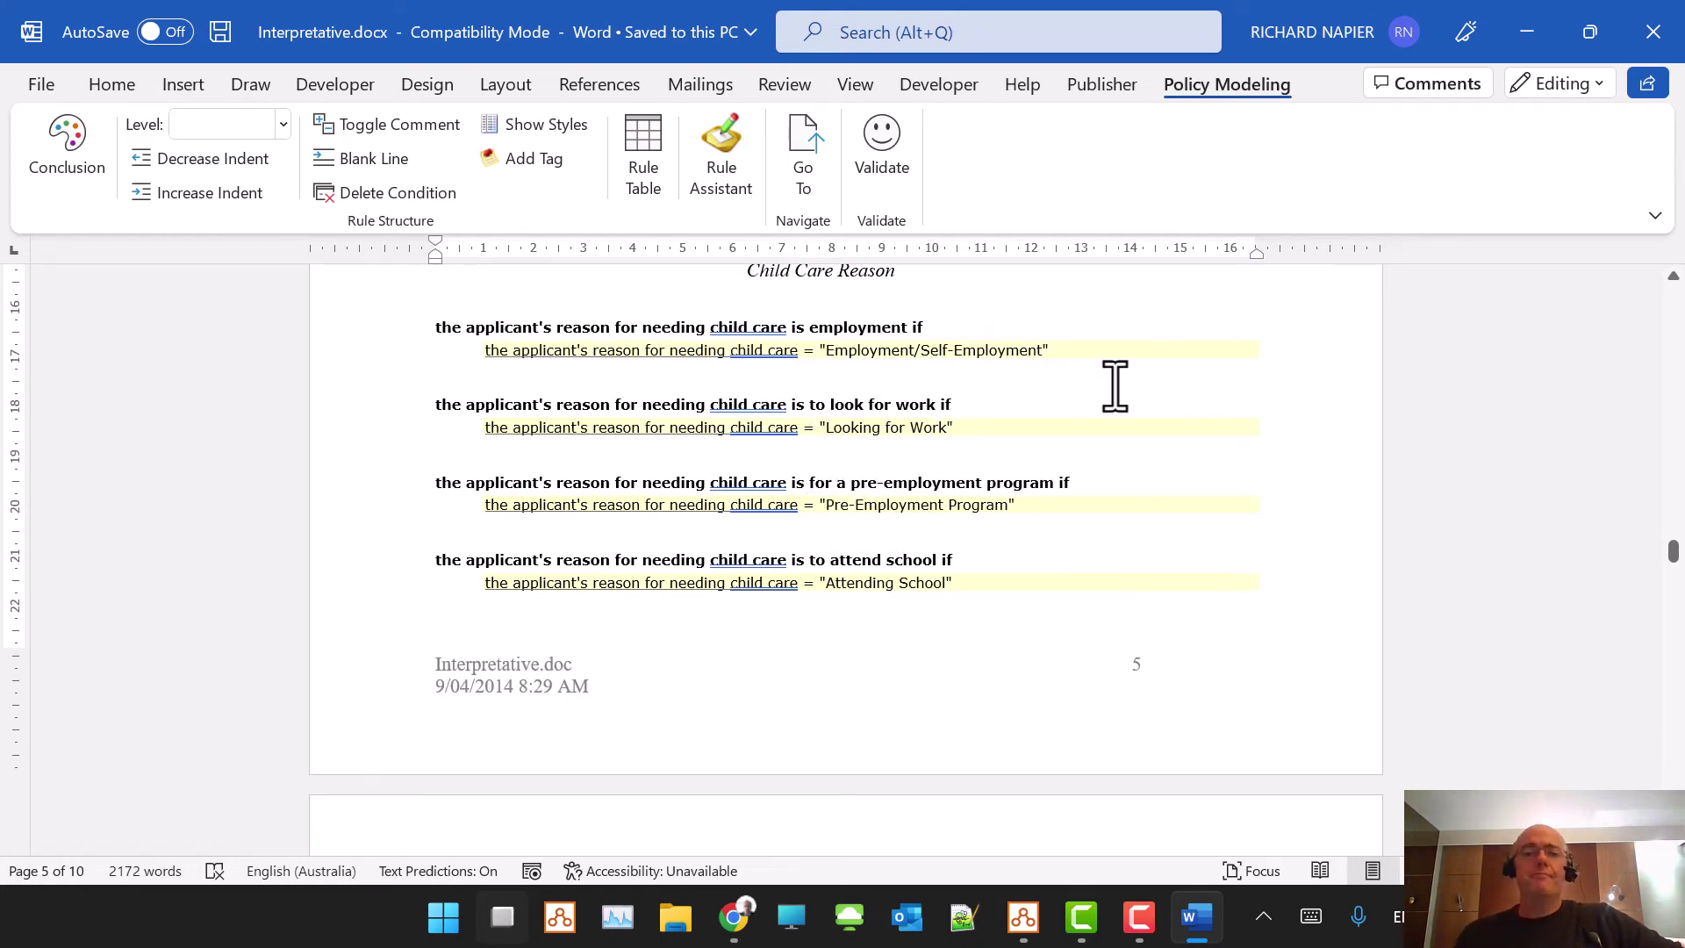
{"action": "scroll", "coordinate": [1088, 448], "scroll_direction": "down", "scroll_amount": 6}
{"action": "scroll", "coordinate": [1064, 518], "scroll_direction": "down", "scroll_amount": 3}
{"action": "scroll", "coordinate": [1076, 553], "scroll_direction": "up", "scroll_amount": 1}
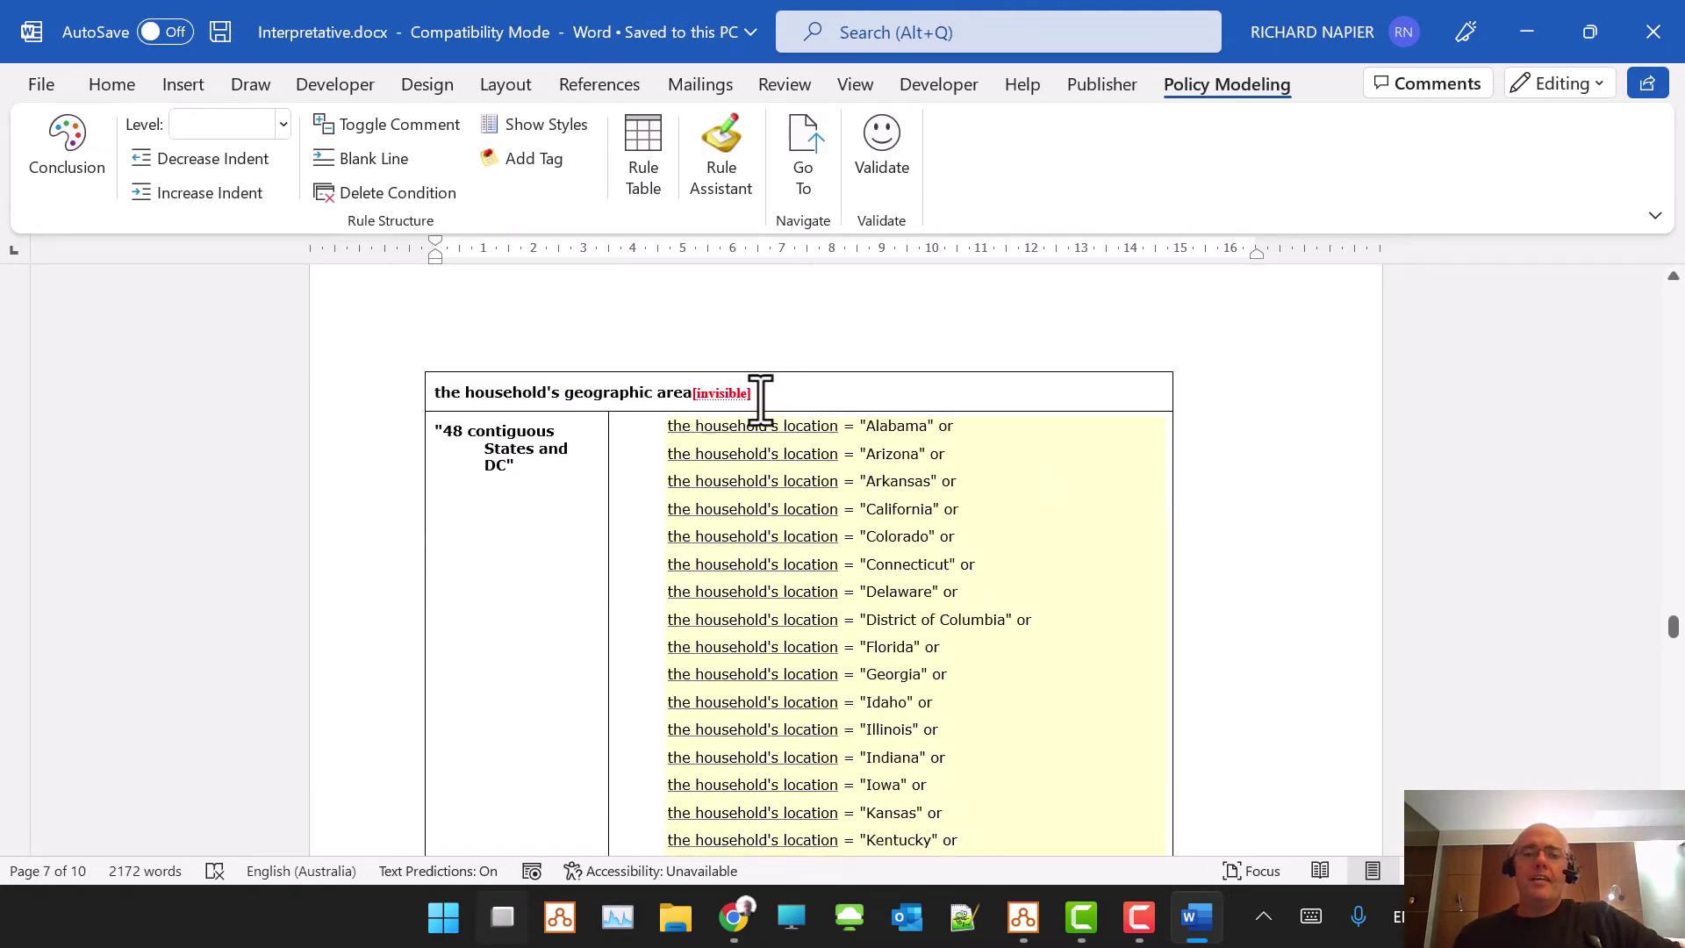
{"action": "left_click", "coordinate": [757, 392]}
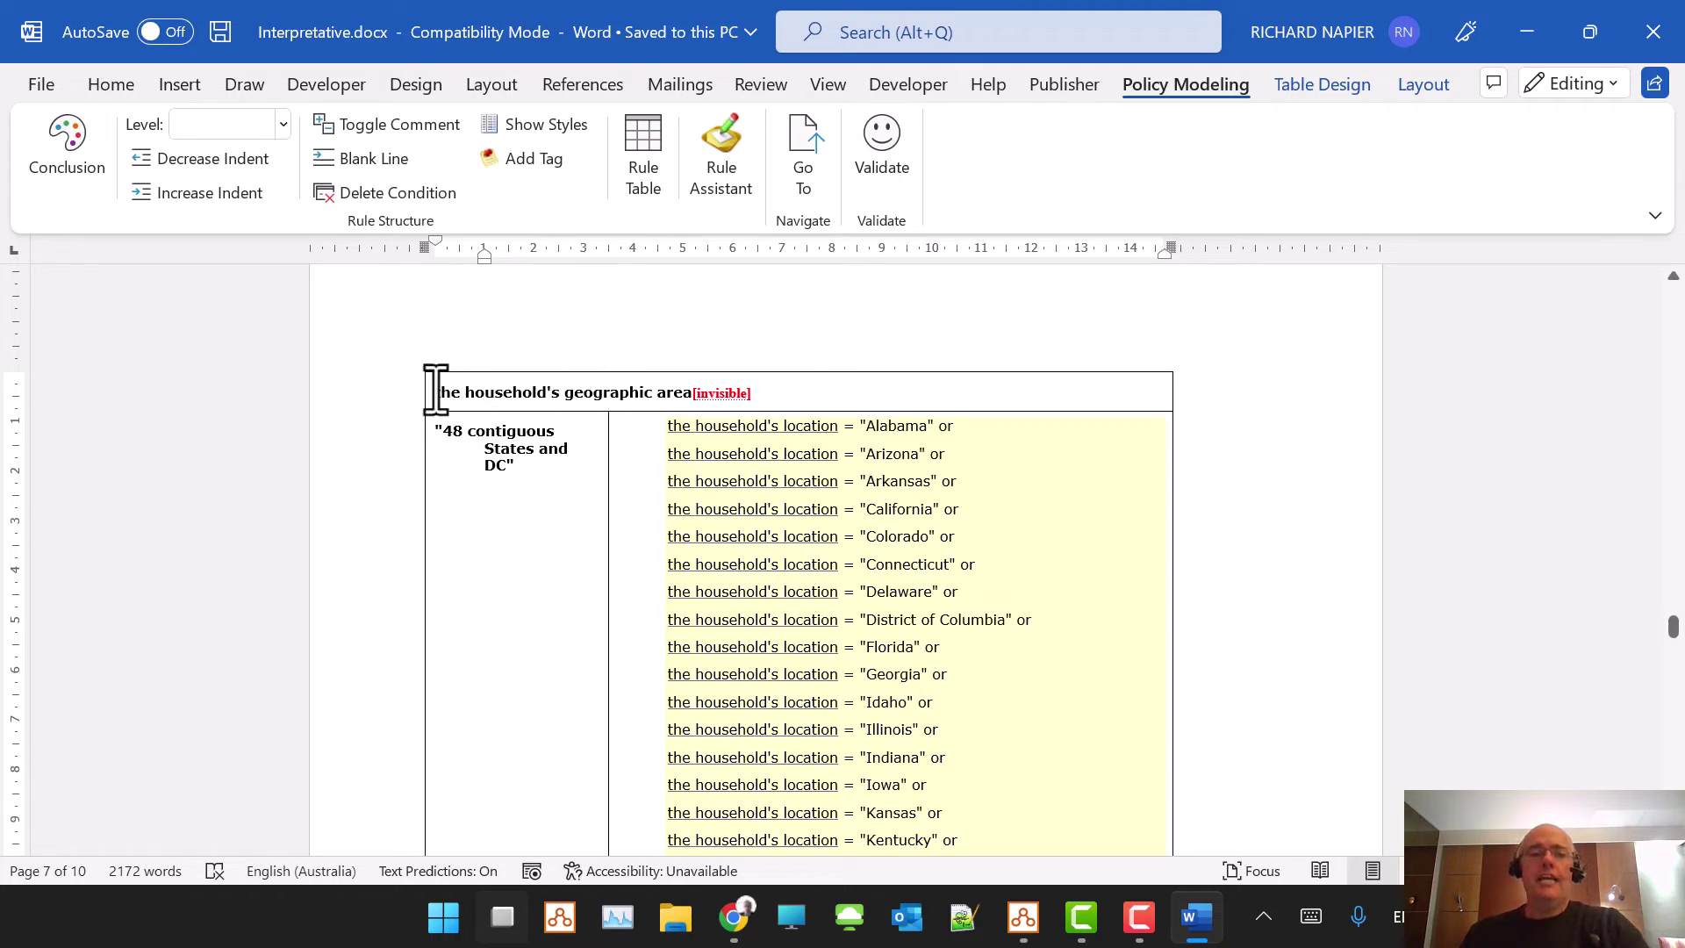
{"action": "left_click_drag", "start_coordinate": [440, 392], "coordinate": [692, 392]}
{"action": "left_click", "coordinate": [805, 140]}
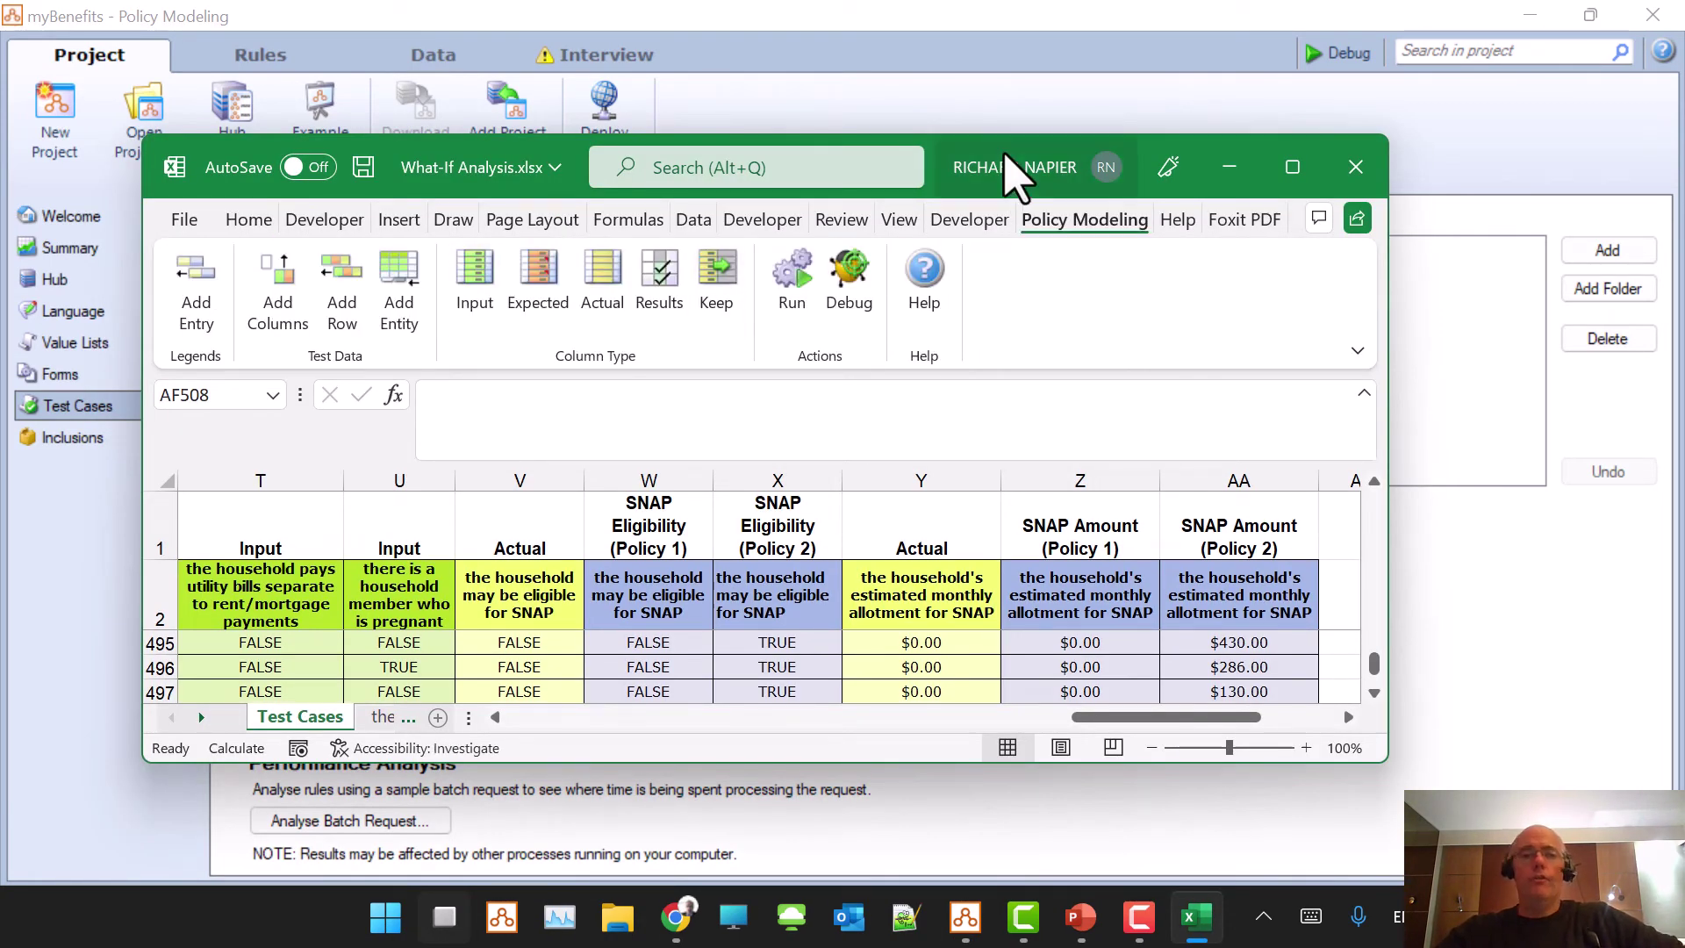
- Maximise What-If Analysis.xlsx and view the SNAP Eligibility and SNAP Amount charts comparing Policy 1 with Policy 2
{"action": "left_click", "coordinate": [1293, 166]}
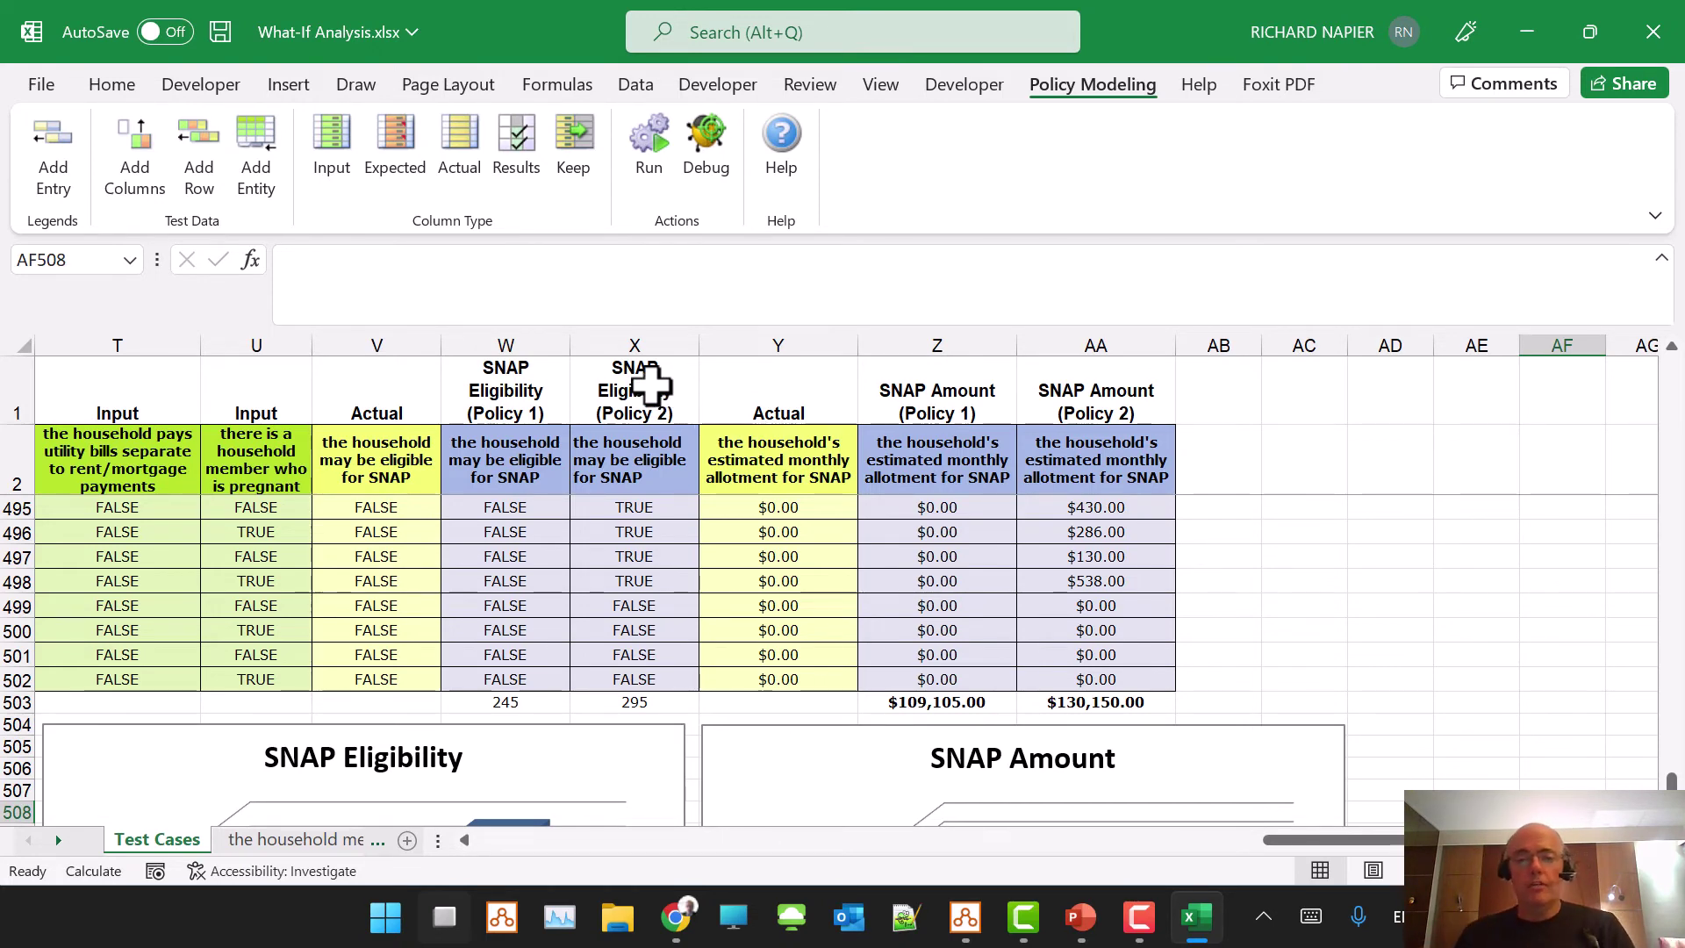
{"action": "scroll", "coordinate": [734, 561], "scroll_direction": "down", "scroll_amount": 5}
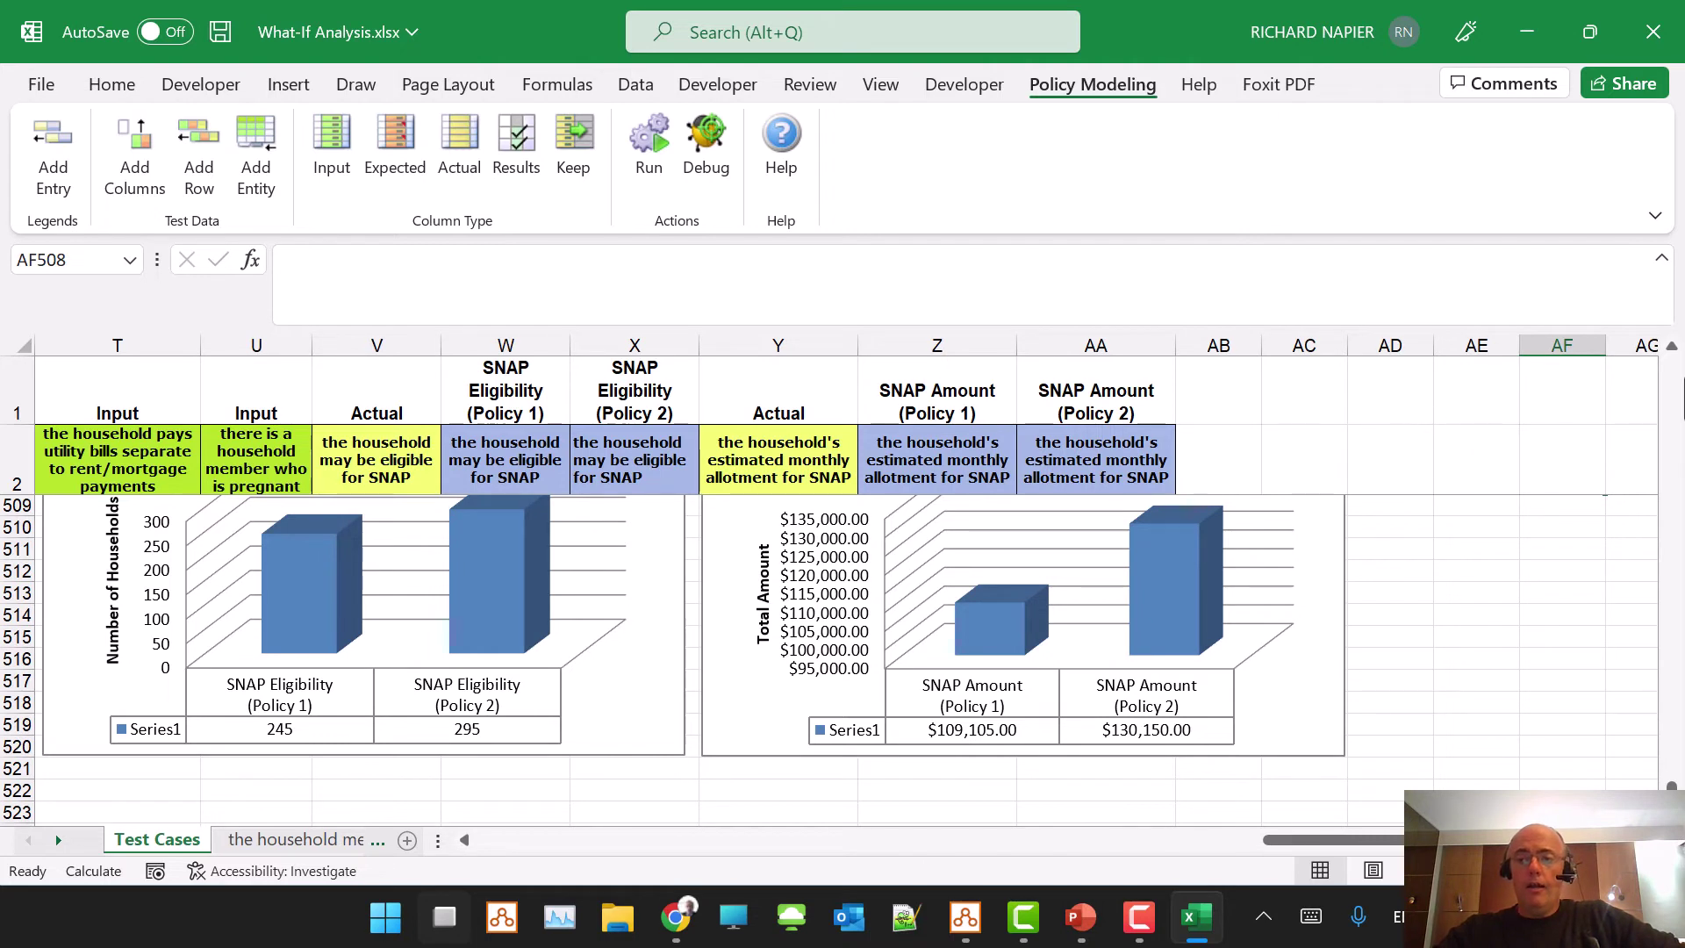
- Examine the test case input columns and the household member sheet in What-If Analysis.xlsx, and close the workbook
{"action": "scroll", "coordinate": [1672, 360], "scroll_direction": "up", "scroll_amount": 4}
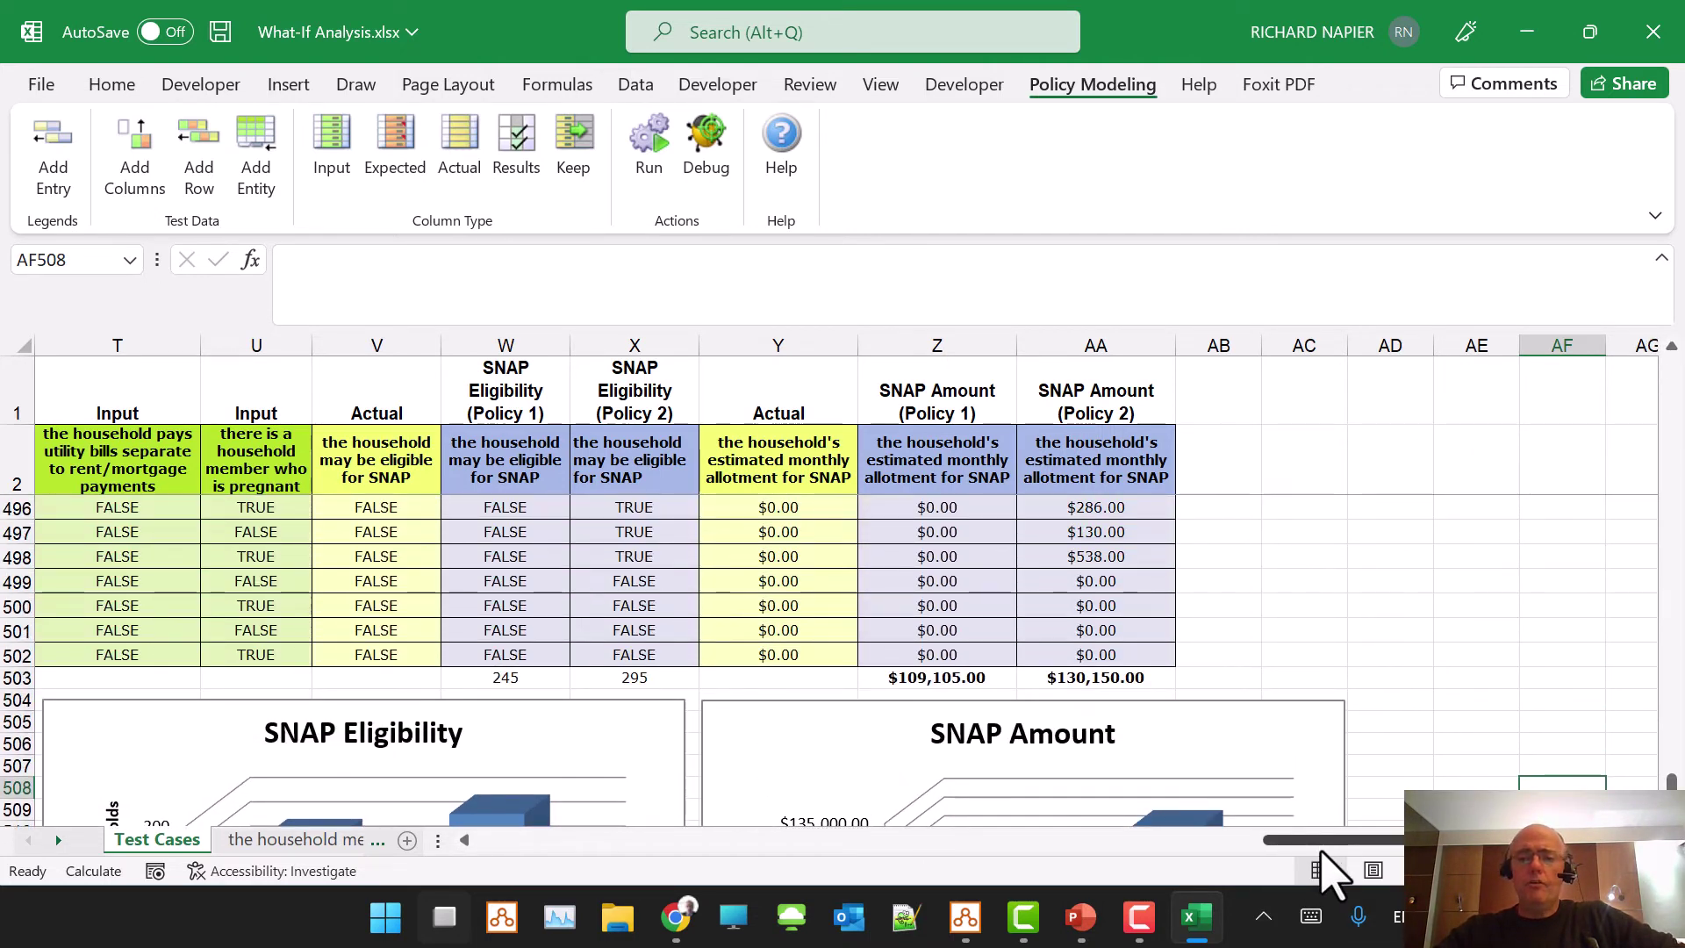
{"action": "left_click_drag", "start_coordinate": [1325, 841], "coordinate": [465, 842]}
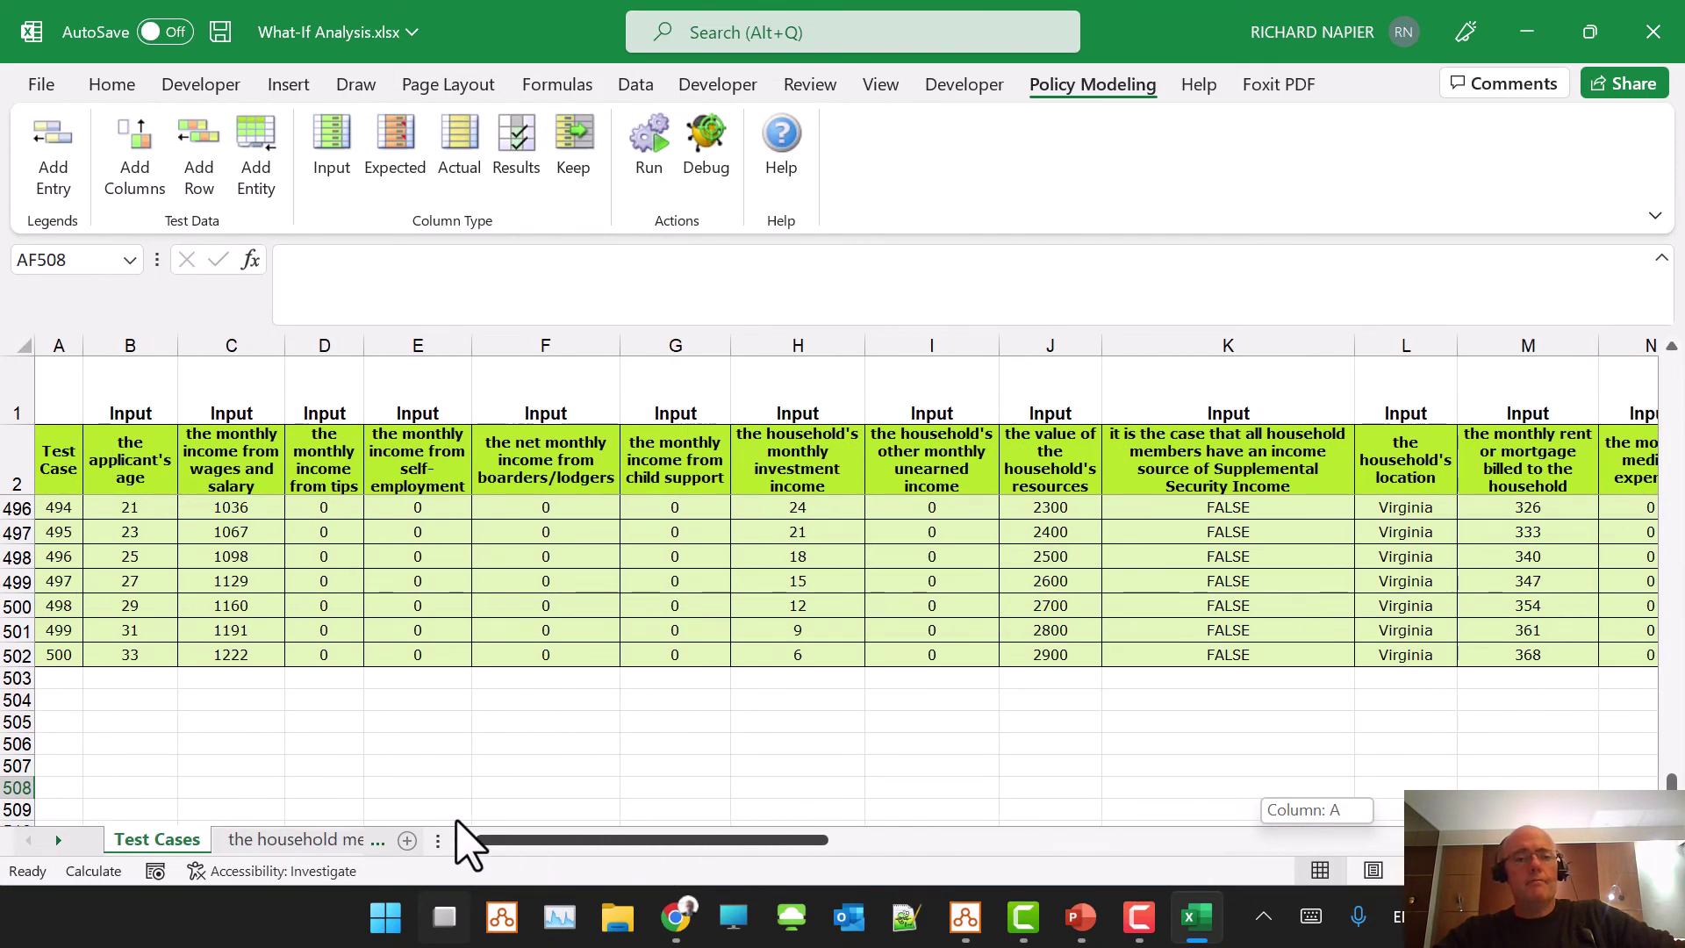
{"action": "left_click", "coordinate": [331, 844]}
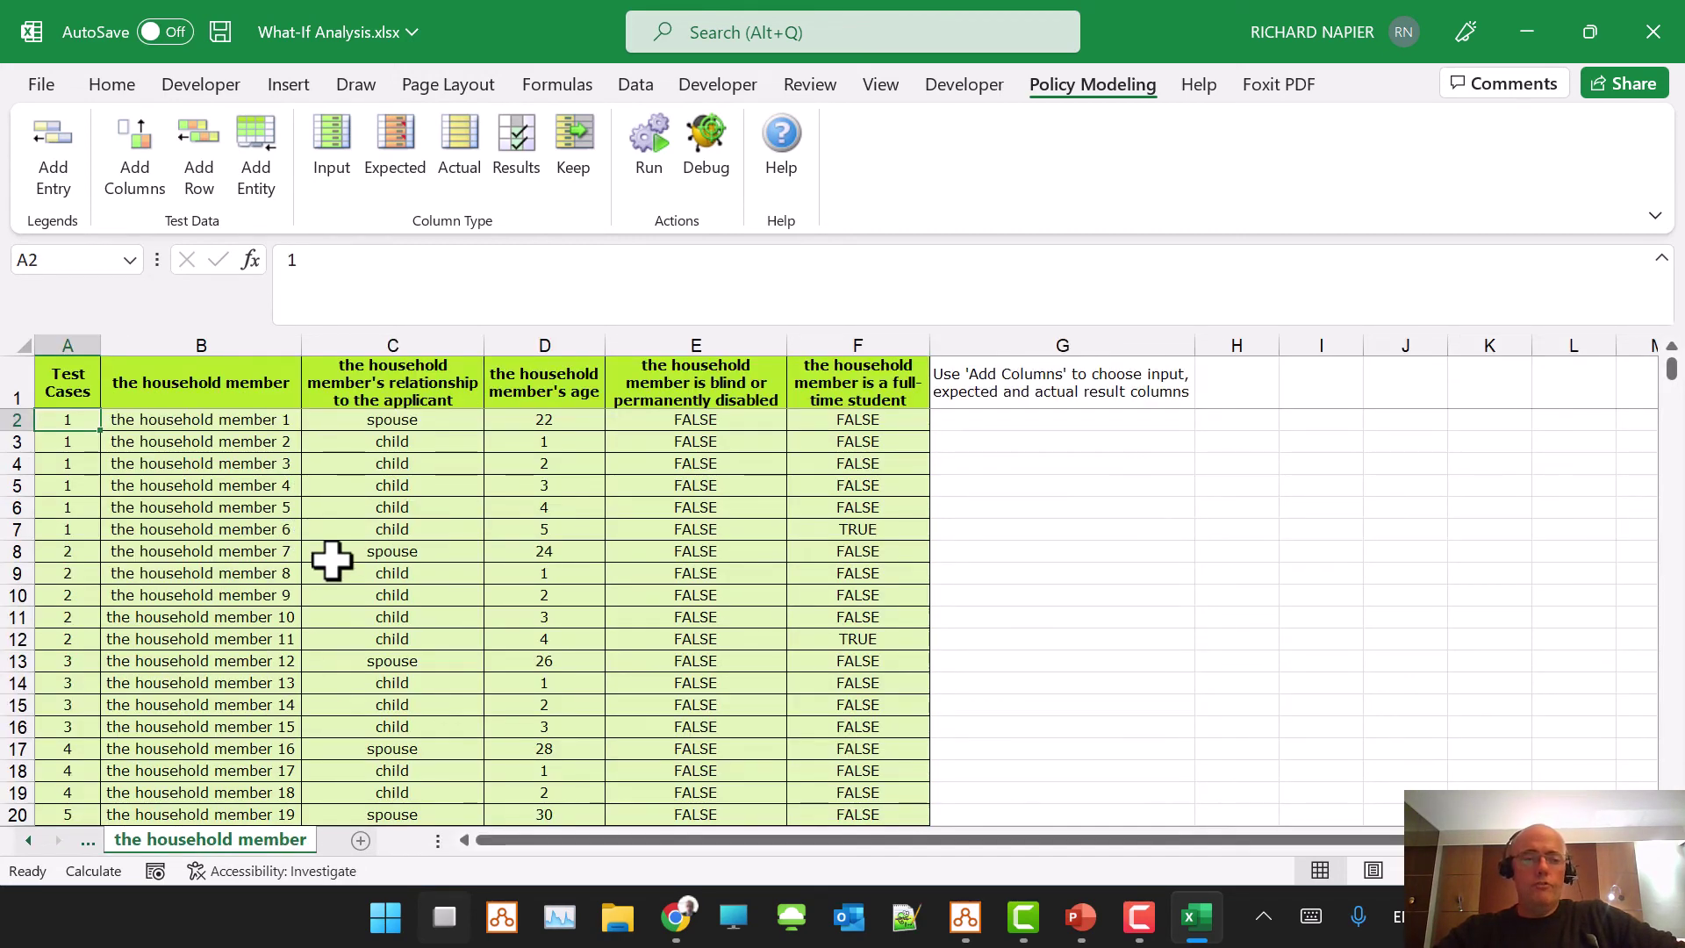
{"action": "scroll", "coordinate": [375, 576], "scroll_direction": "down", "scroll_amount": 7}
{"action": "scroll", "coordinate": [377, 580], "scroll_direction": "up", "scroll_amount": 7}
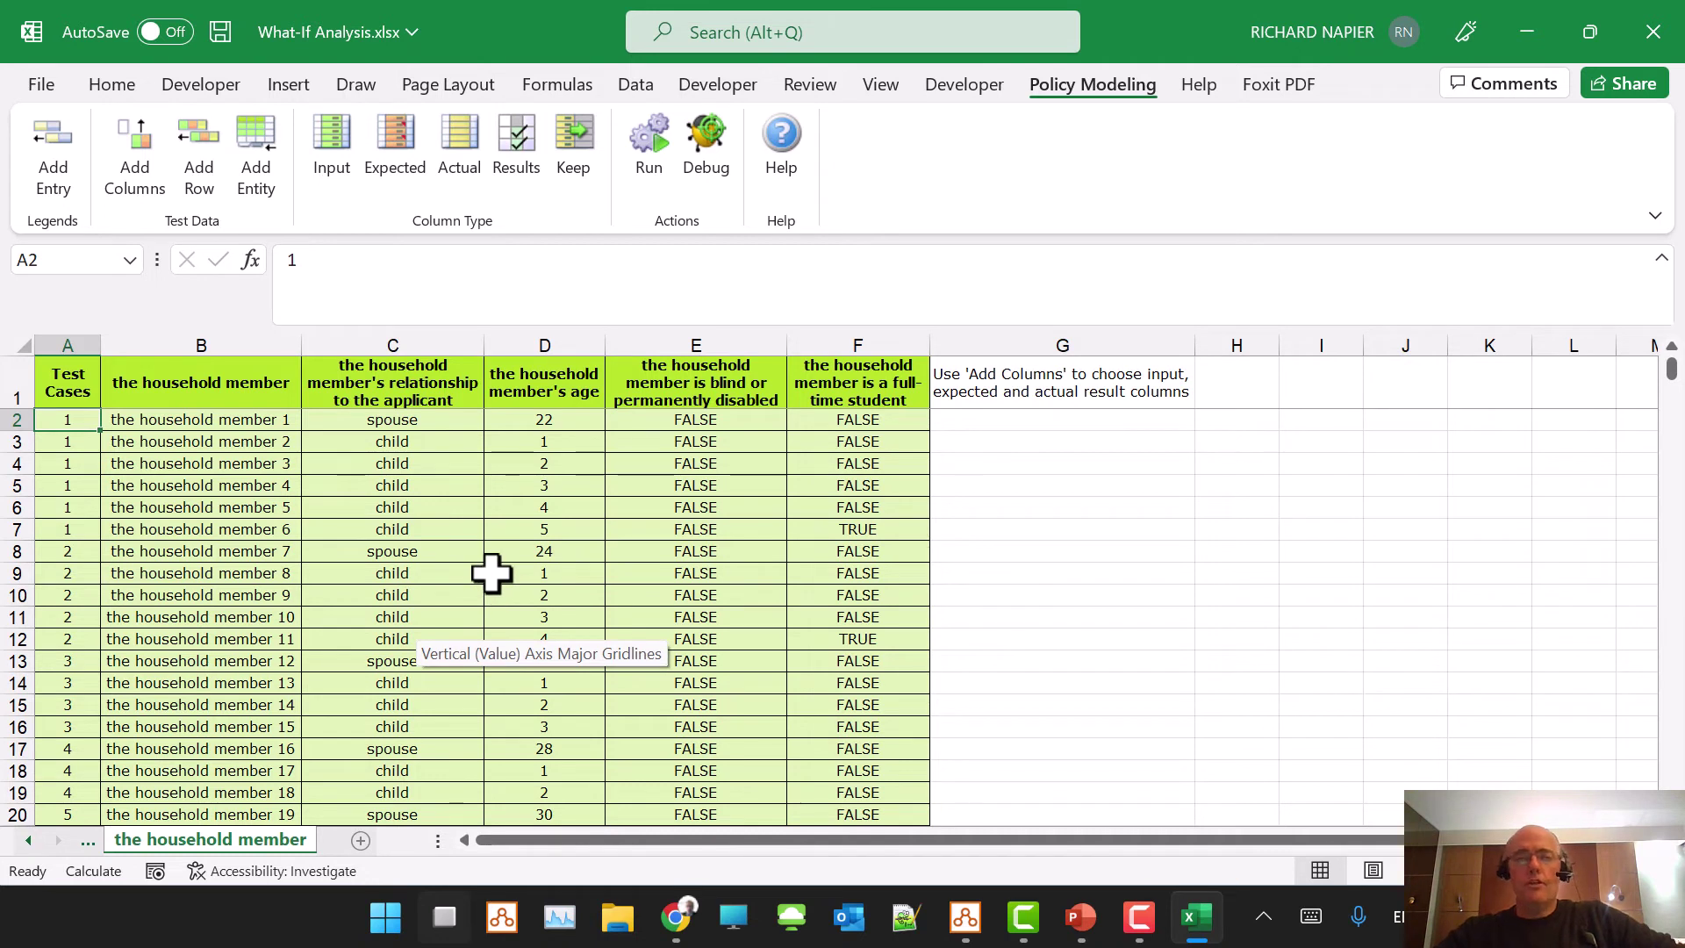
{"action": "left_click", "coordinate": [1654, 32]}
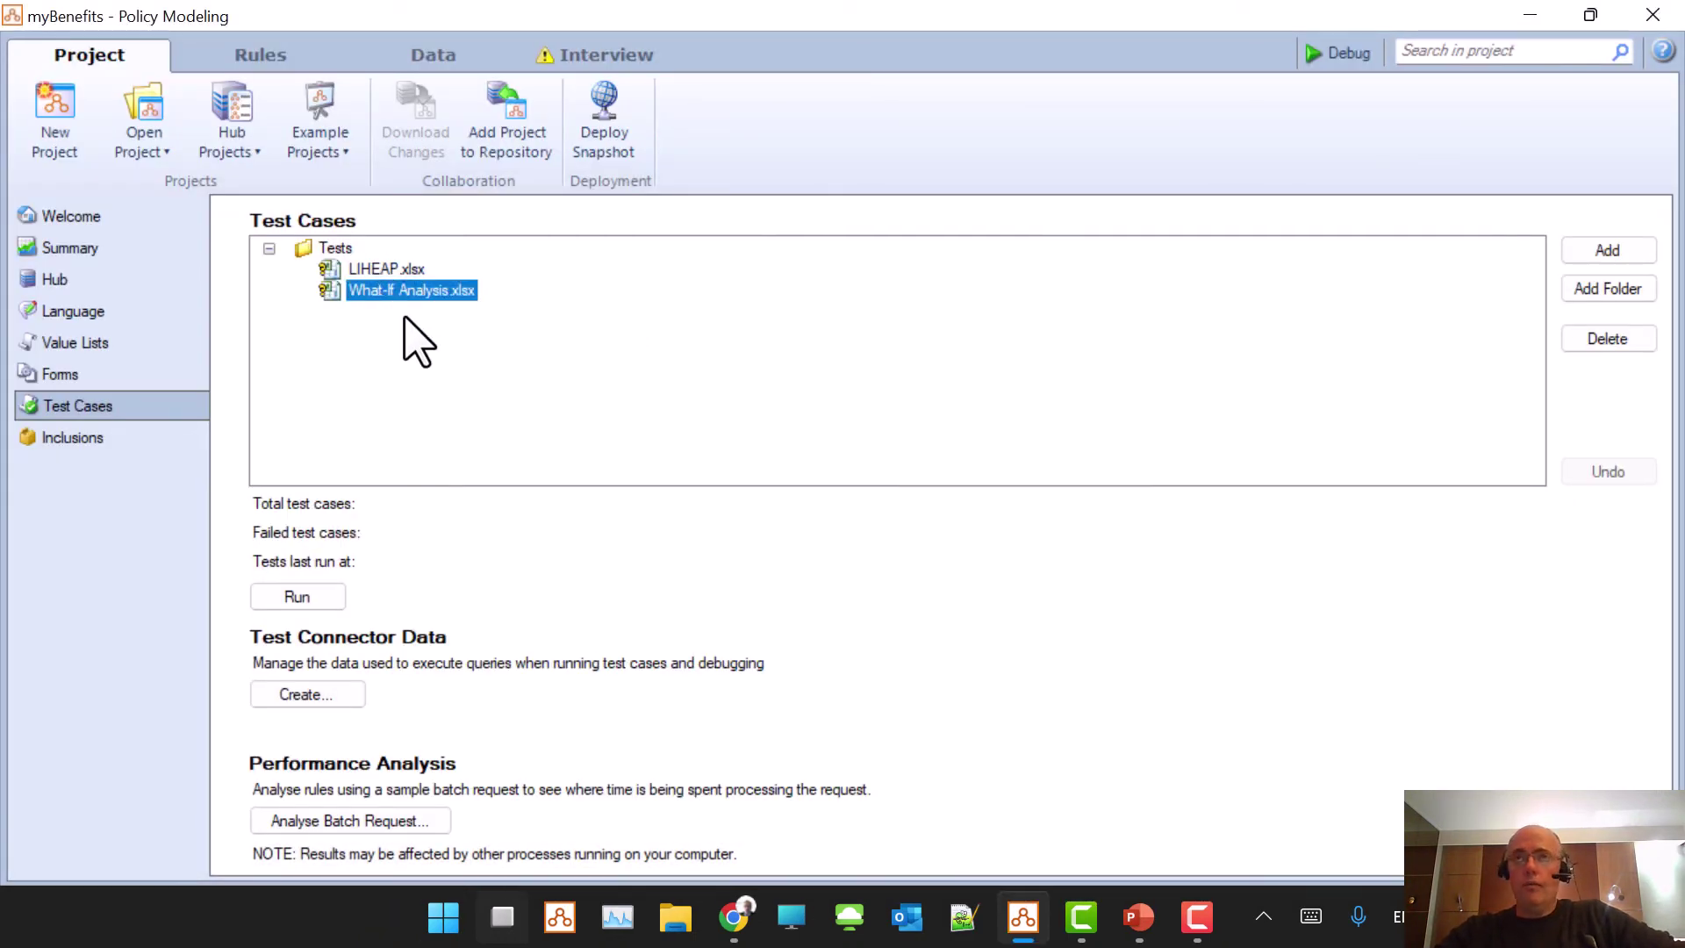
- Run the project's test cases and, starting from the log directory, locate testPerformance.csv in the parent myBenefits folder
{"action": "left_click", "coordinate": [312, 603]}
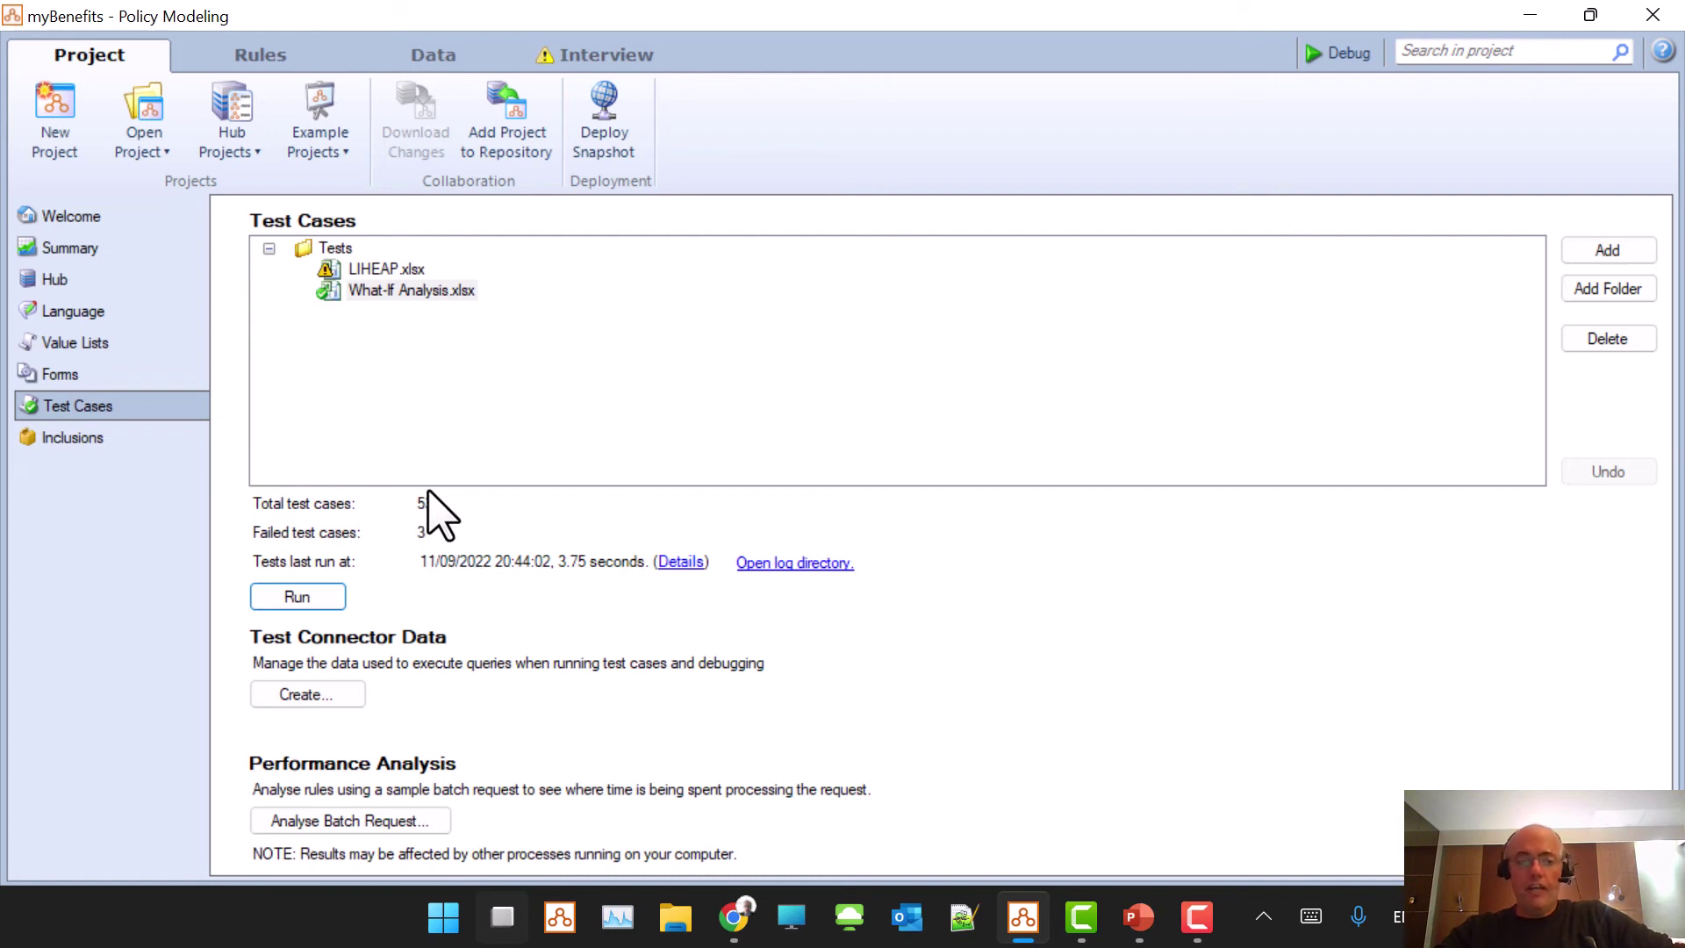
{"action": "left_click", "coordinate": [785, 564]}
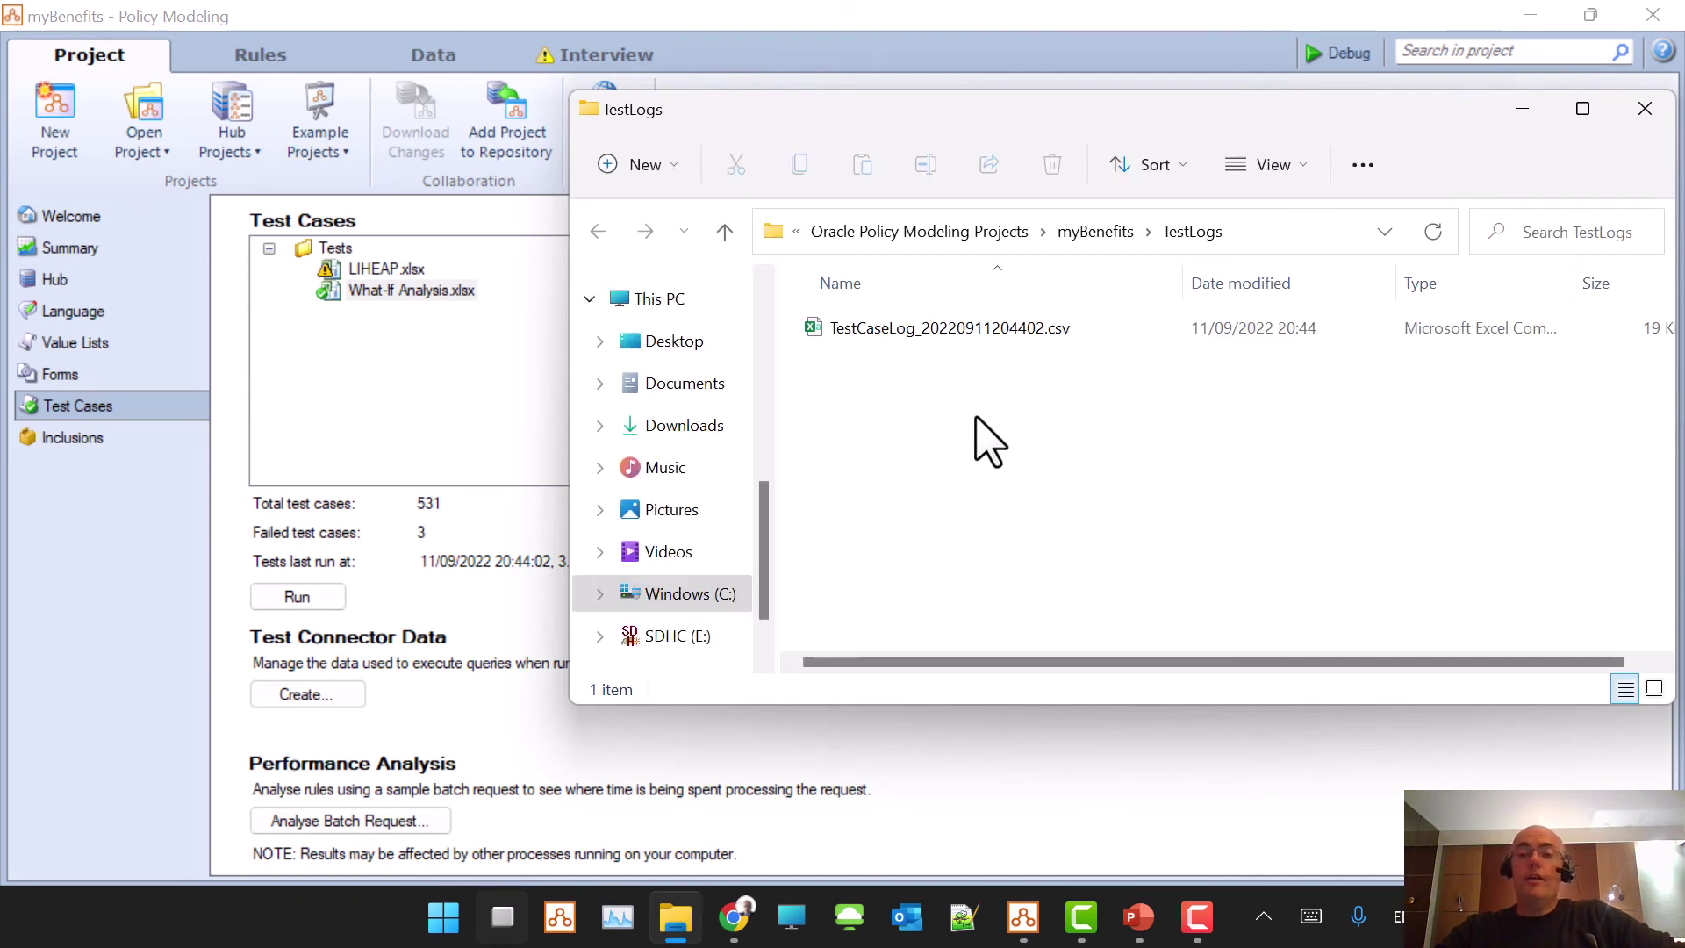
{"action": "left_click", "coordinate": [1104, 235]}
{"action": "scroll", "coordinate": [913, 537], "scroll_direction": "down", "scroll_amount": 3}
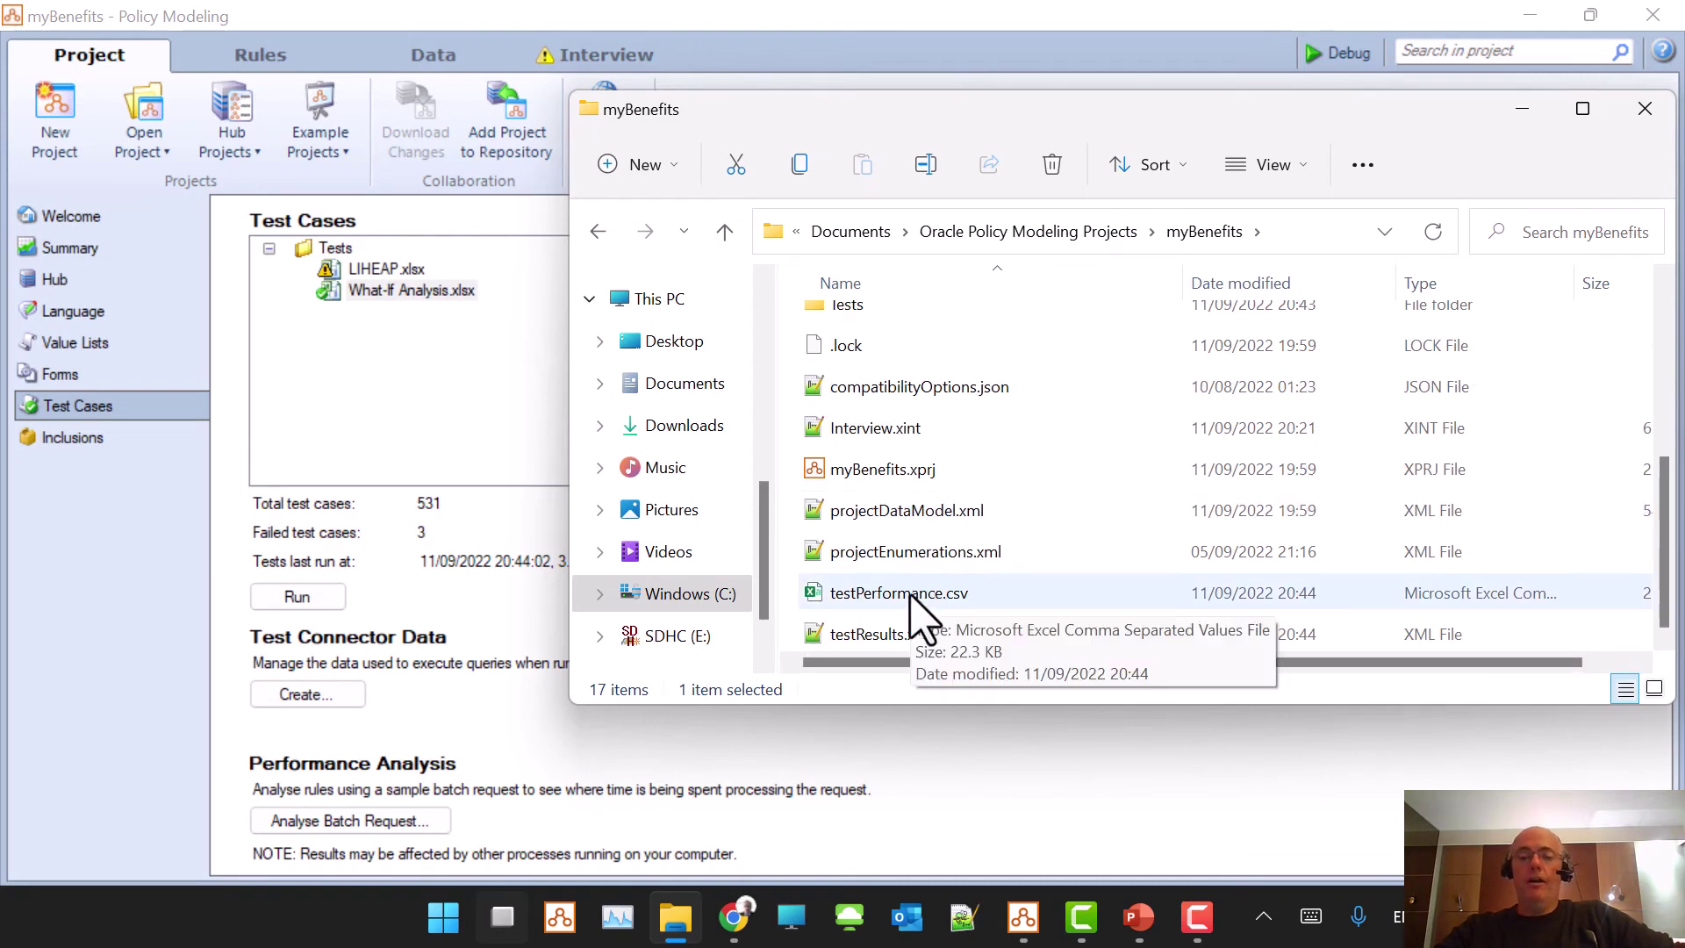
- Start Excel with a new blank workbook and maximise its window
{"action": "left_click", "coordinate": [446, 916]}
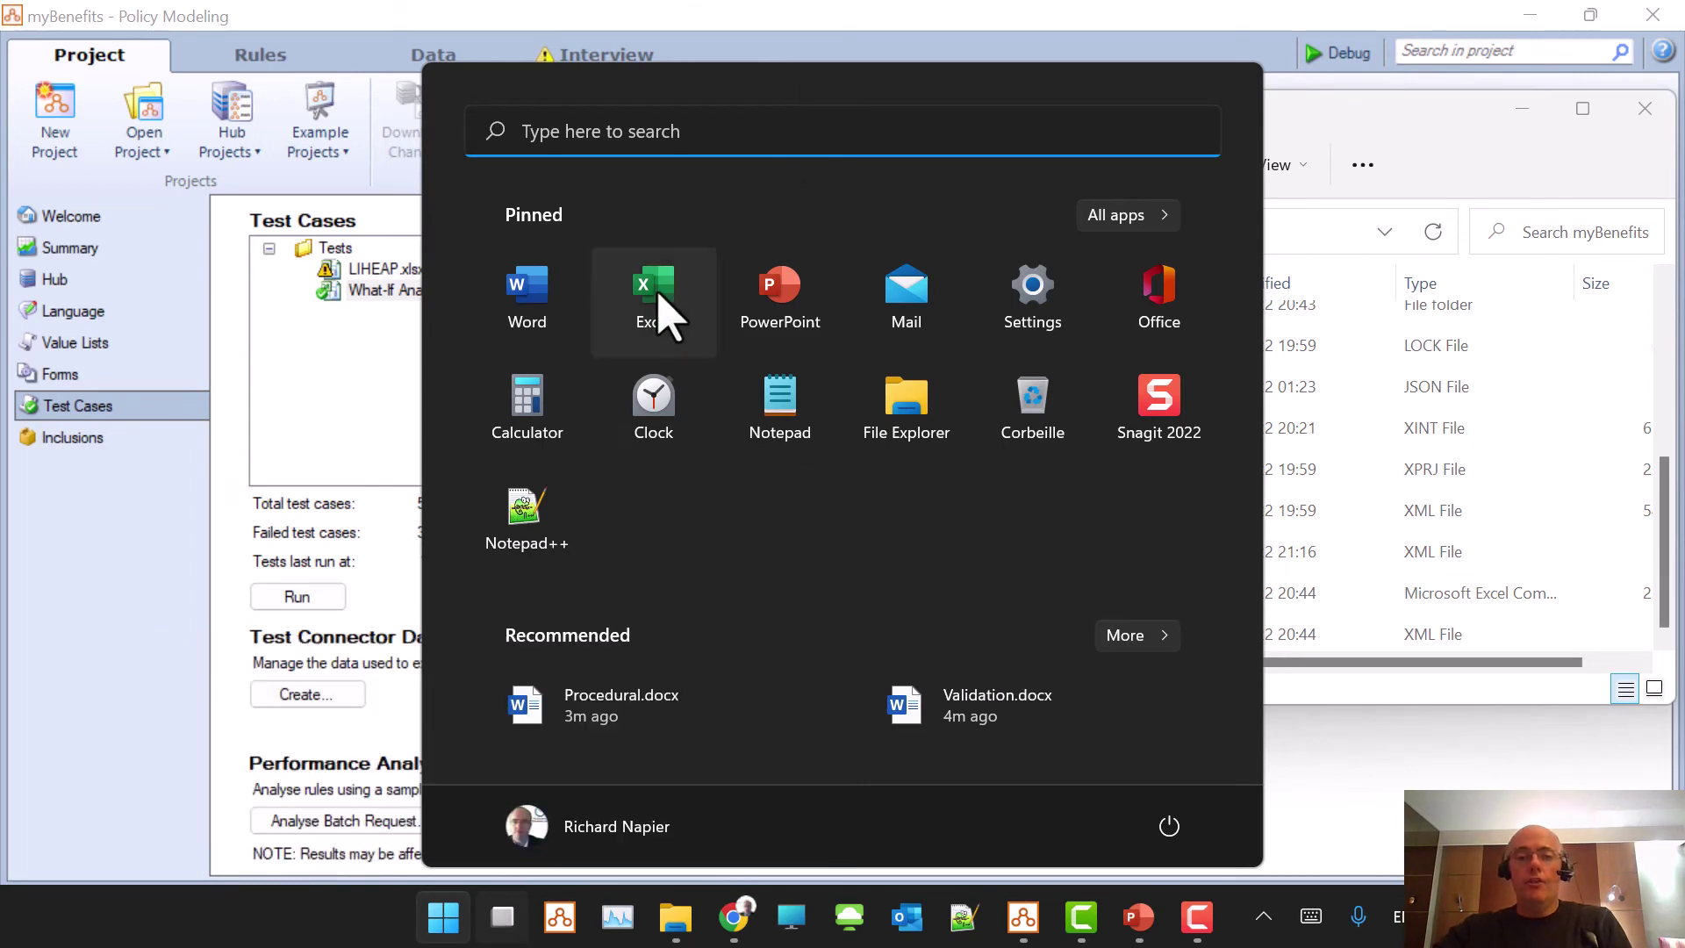
{"action": "left_click", "coordinate": [656, 299]}
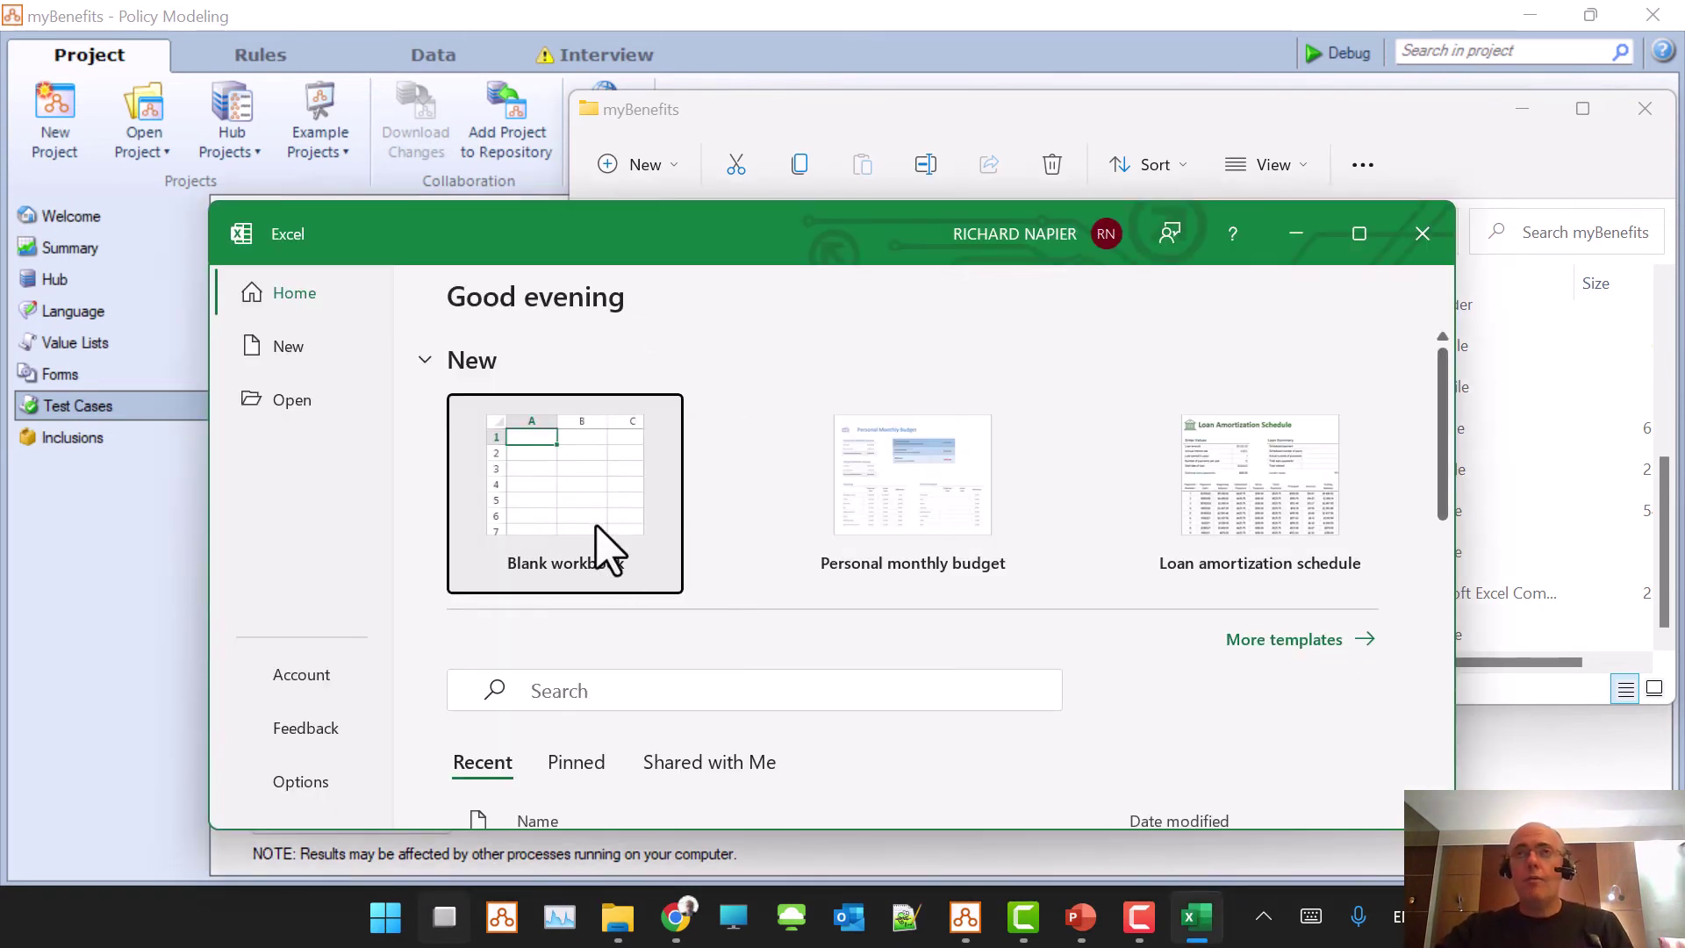
{"action": "left_click", "coordinate": [575, 481]}
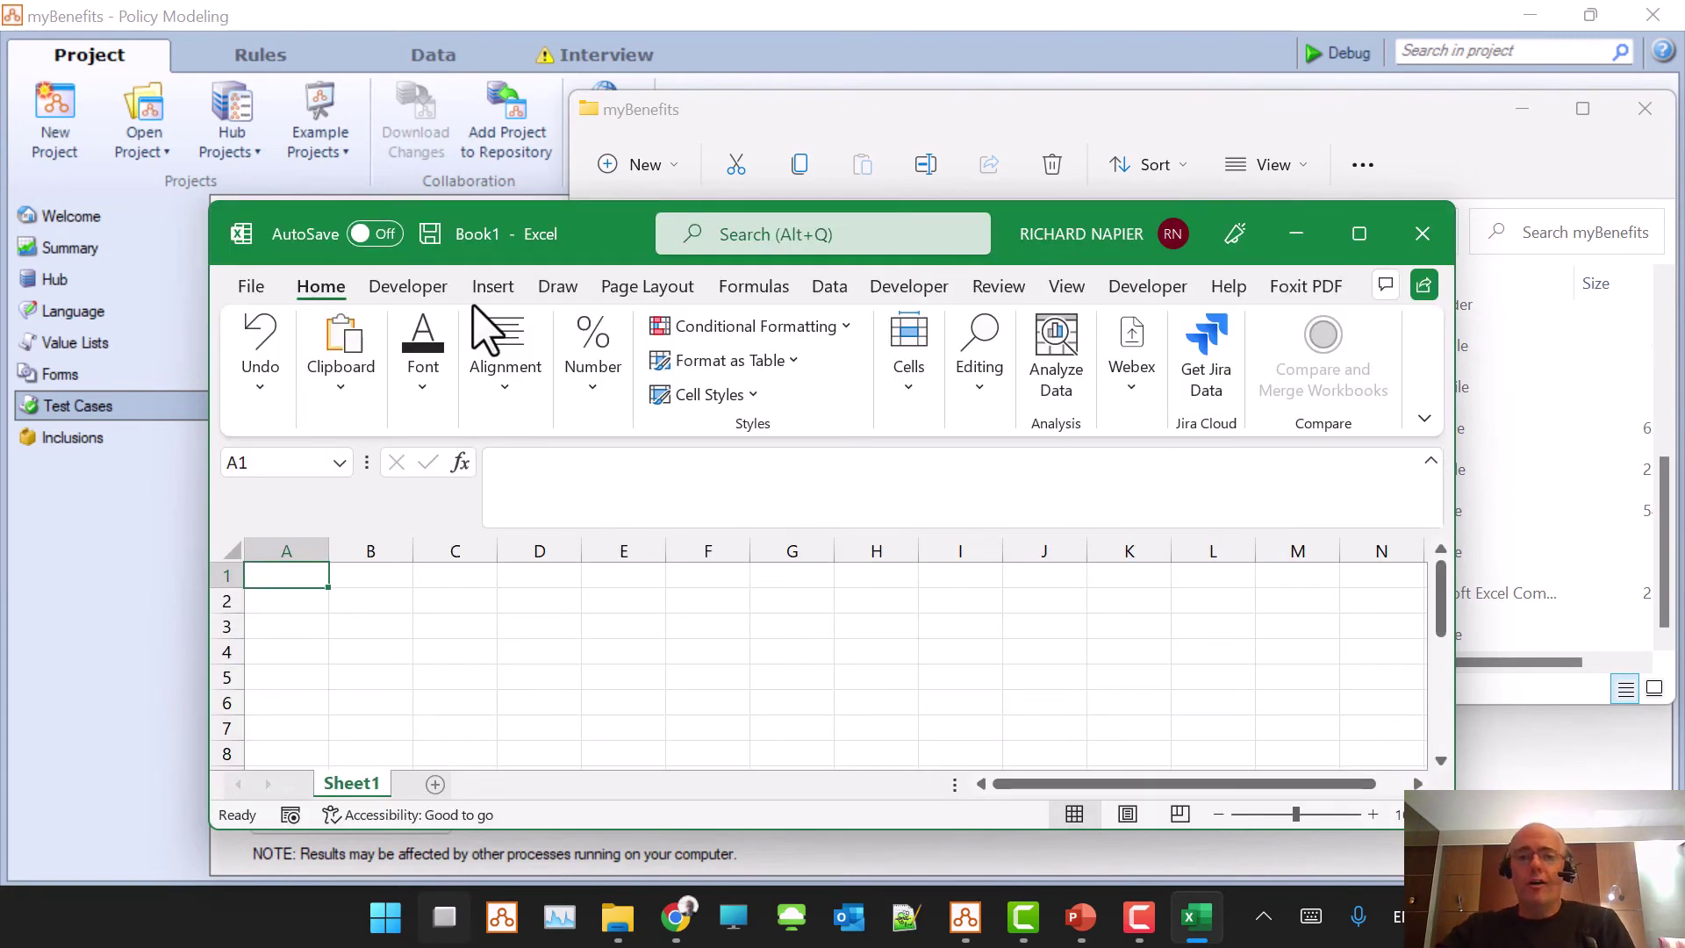
{"action": "left_click", "coordinate": [1360, 233]}
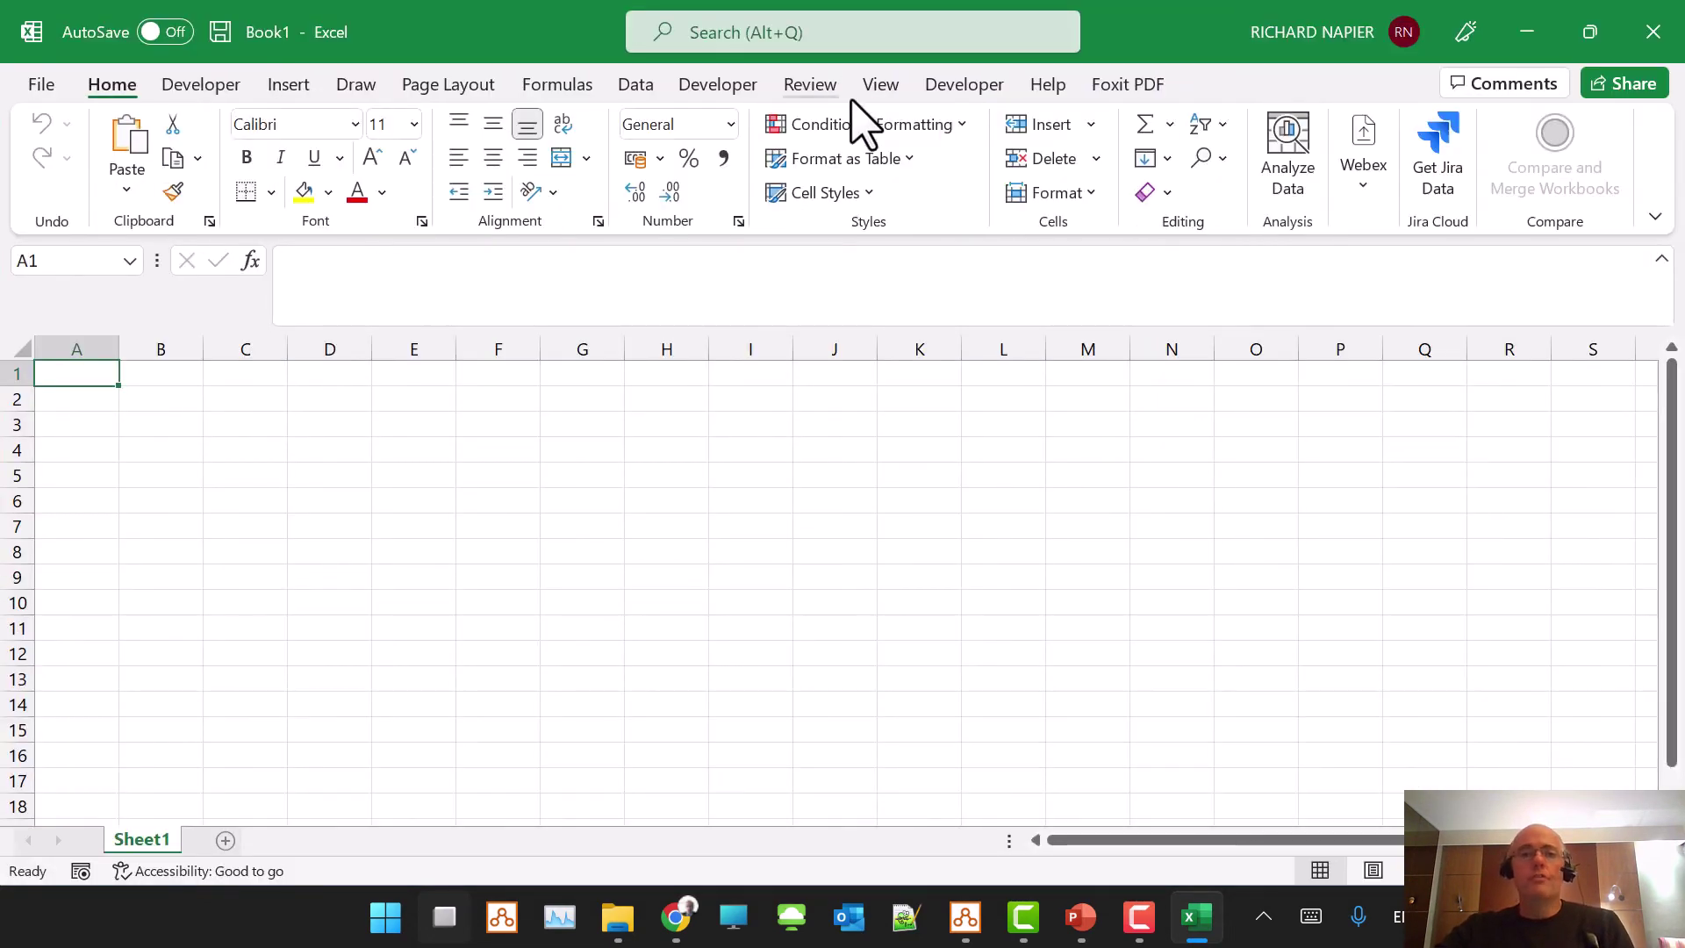
- Import testPerformance.csv from the myBenefits folder as text/CSV data and close the Queries & Connections pane
{"action": "left_click", "coordinate": [639, 86]}
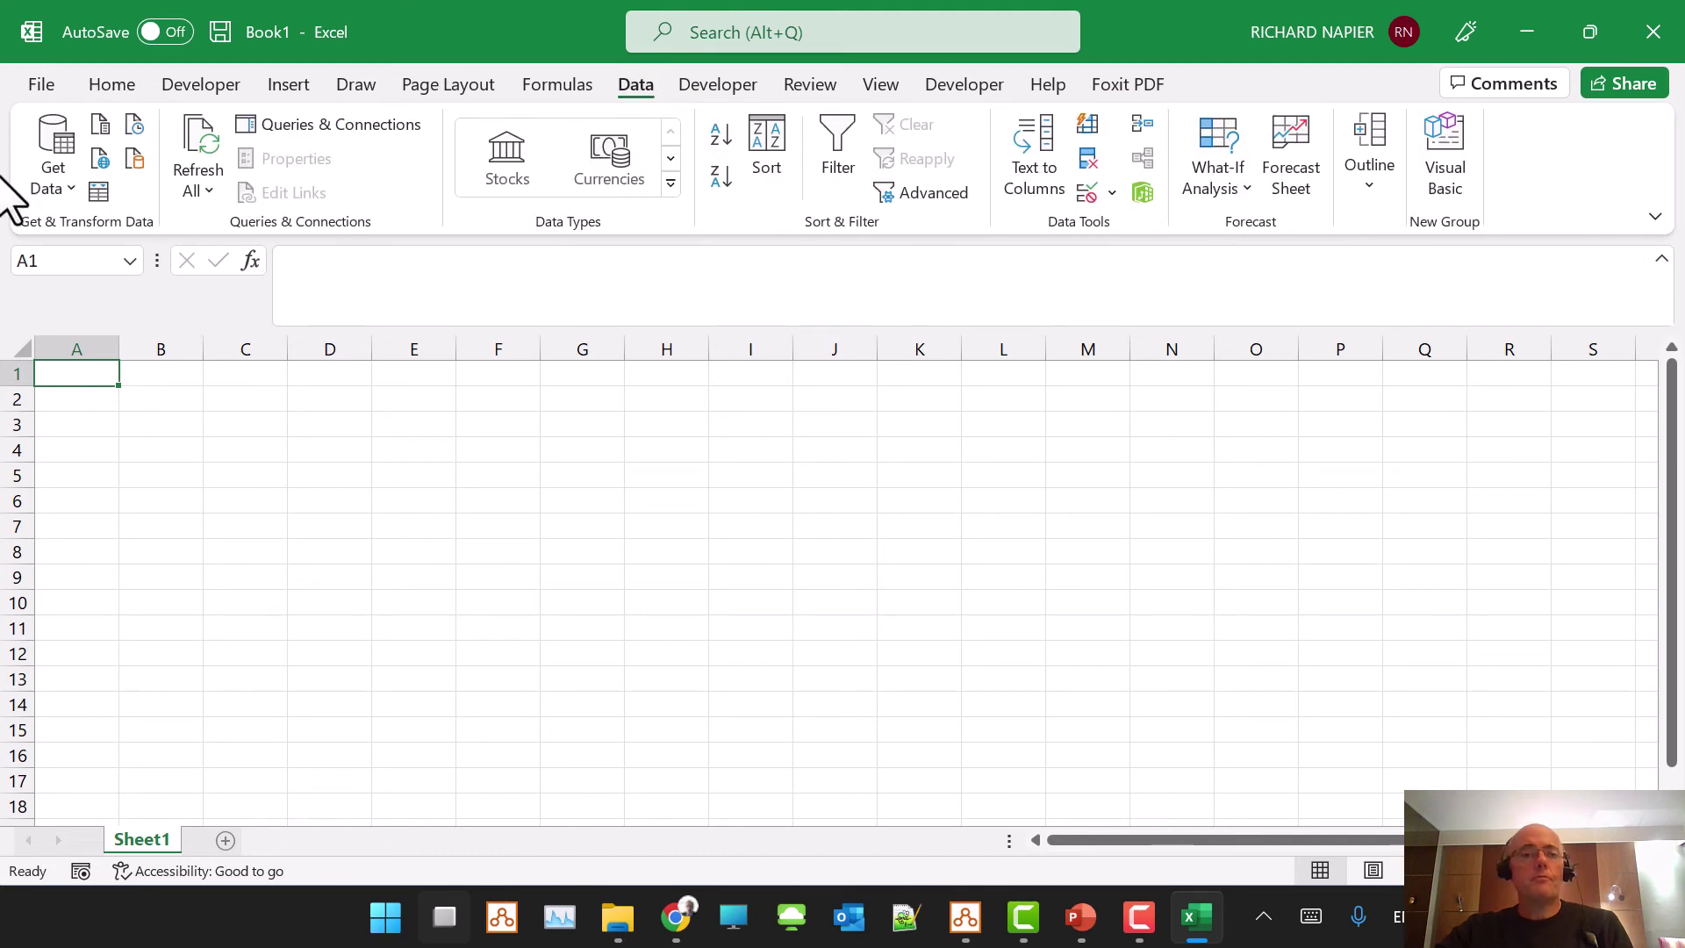
{"action": "left_click", "coordinate": [58, 171]}
{"action": "mouse_move", "coordinate": [187, 239]}
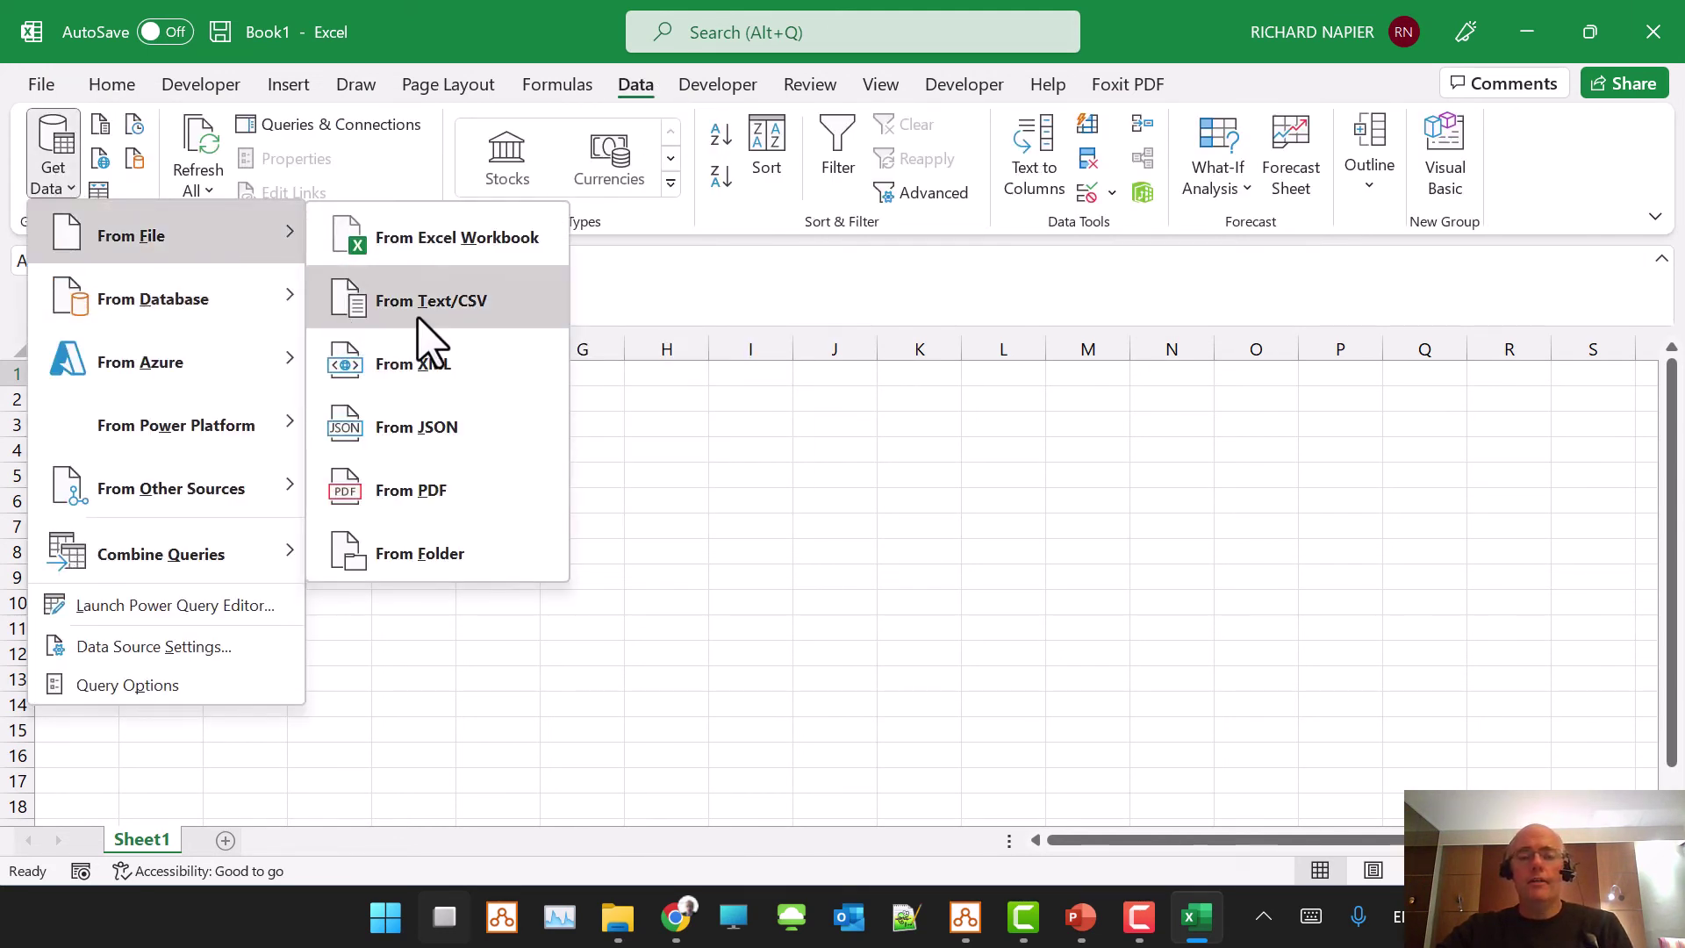
{"action": "left_click", "coordinate": [420, 321]}
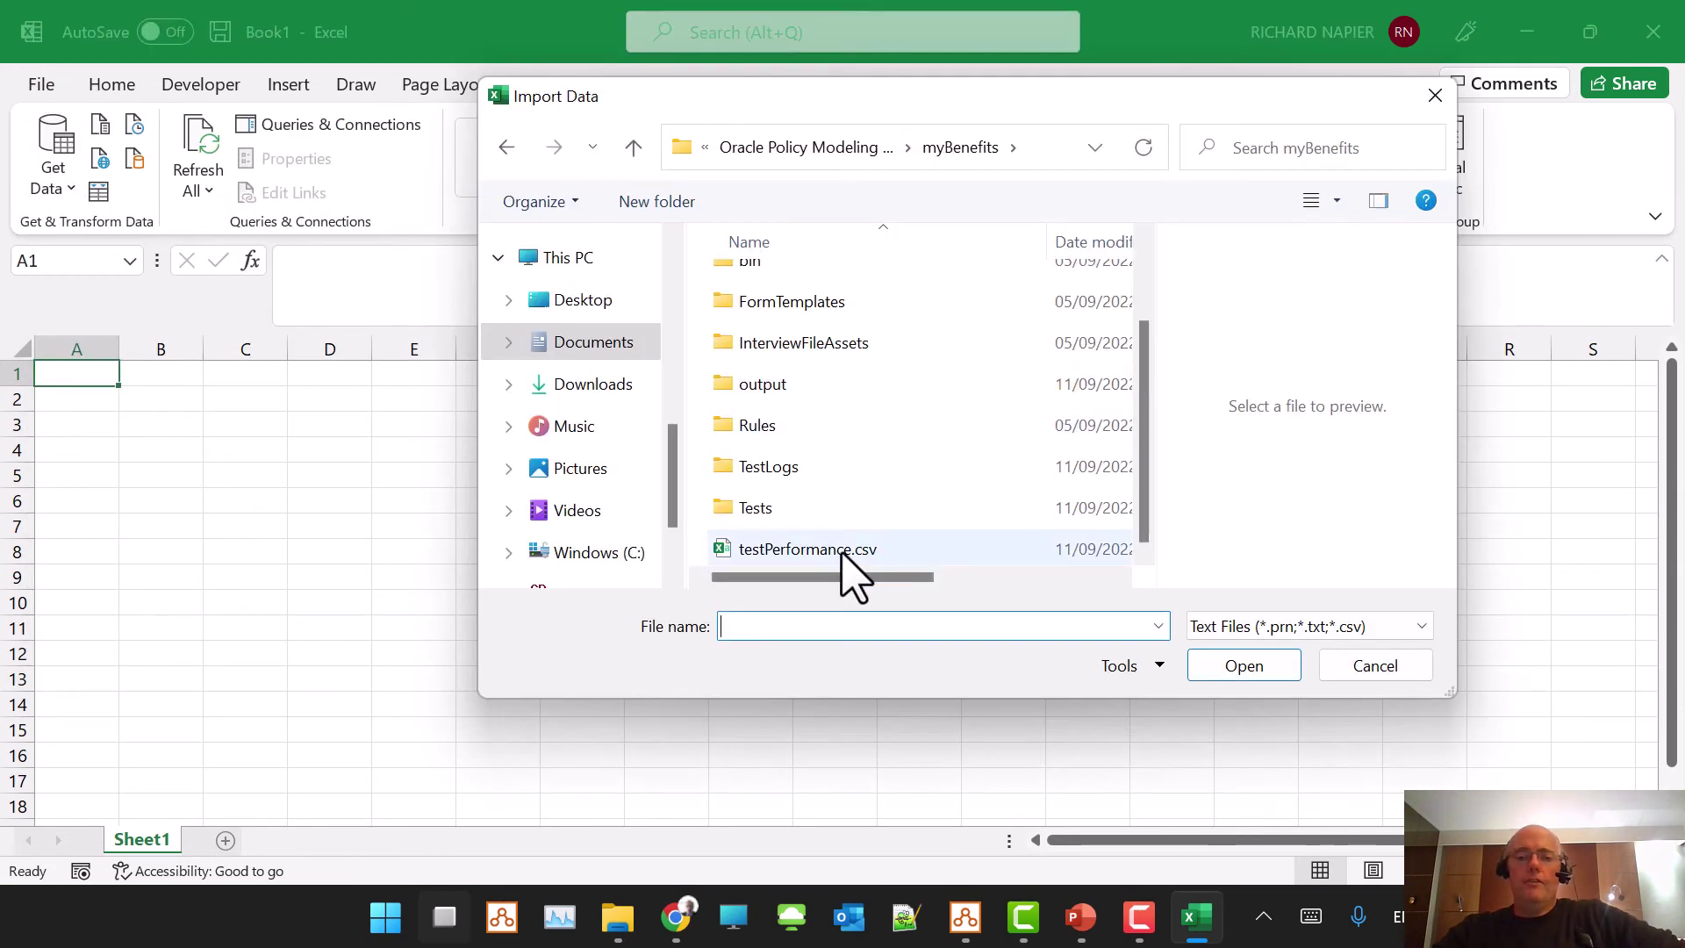
{"action": "double_click", "coordinate": [843, 551]}
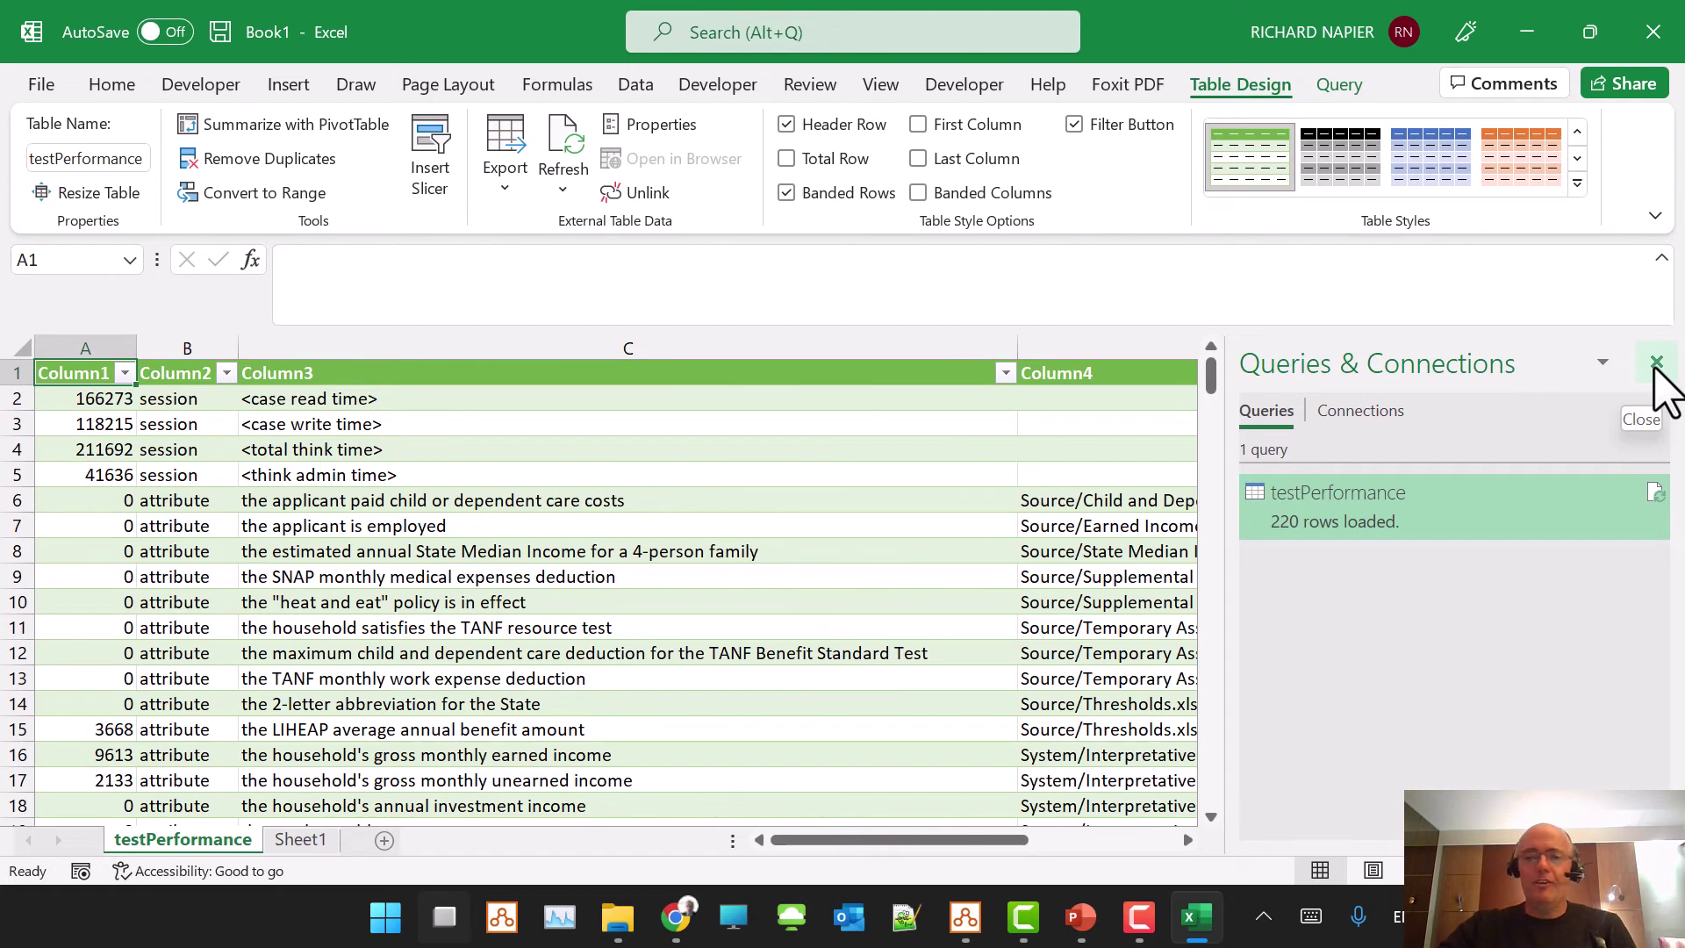
{"action": "left_click", "coordinate": [1656, 363]}
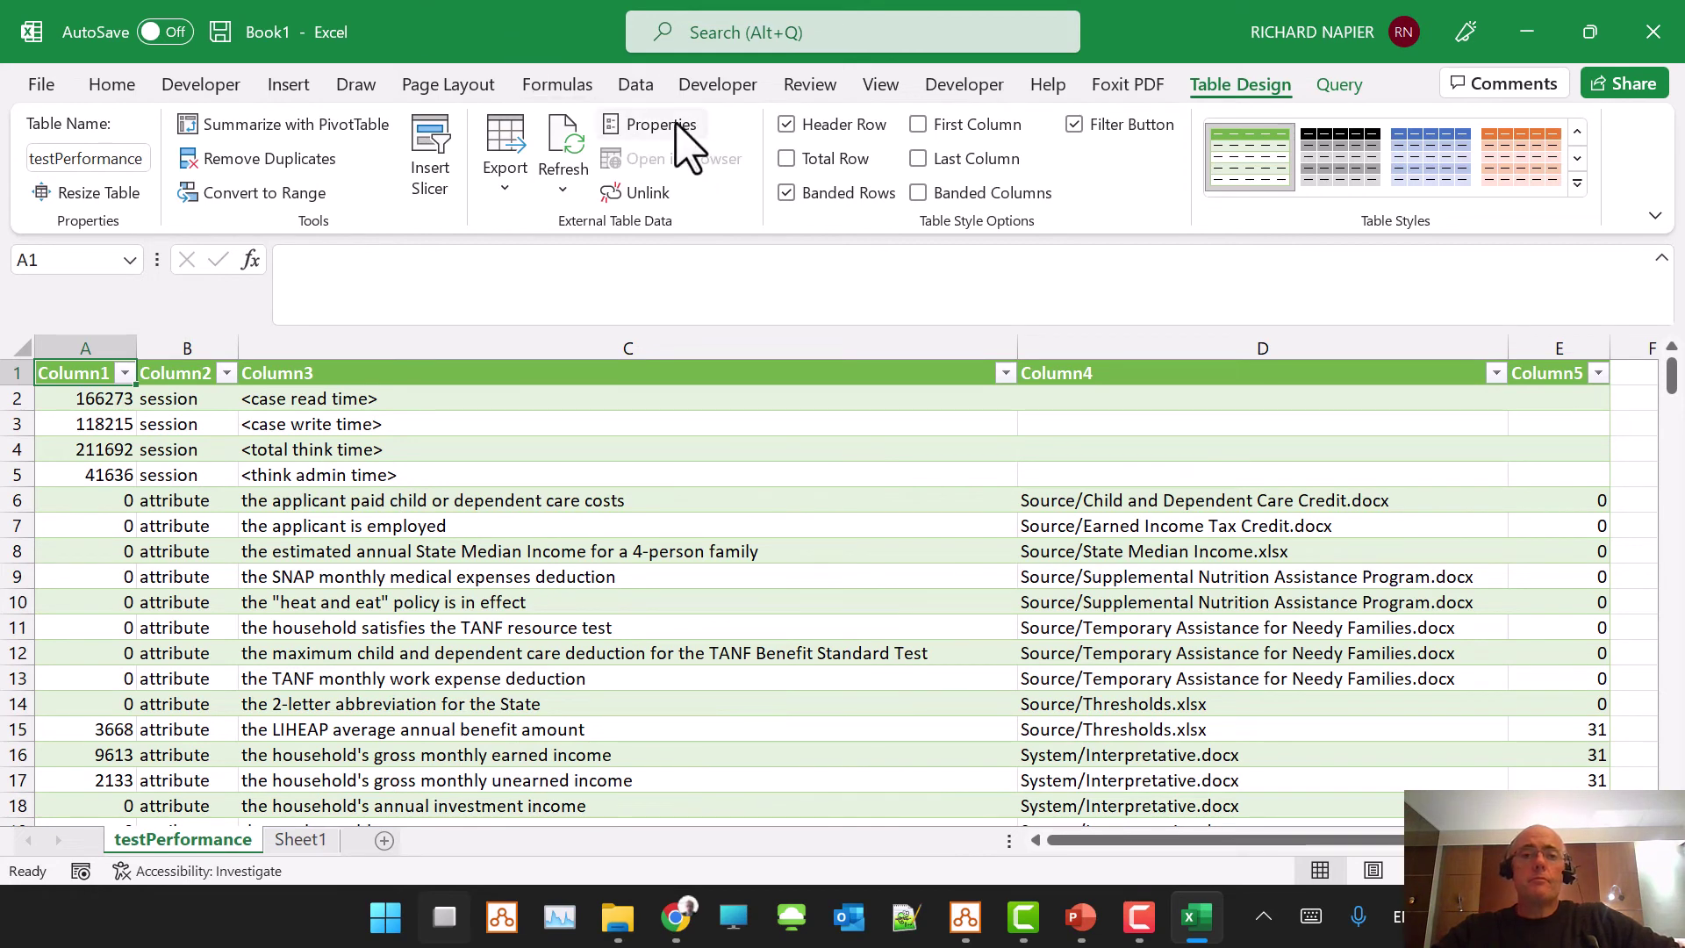
- Sort the testPerformance table by Column1 cell values from largest to smallest
{"action": "left_click", "coordinate": [635, 84]}
{"action": "left_click", "coordinate": [769, 149]}
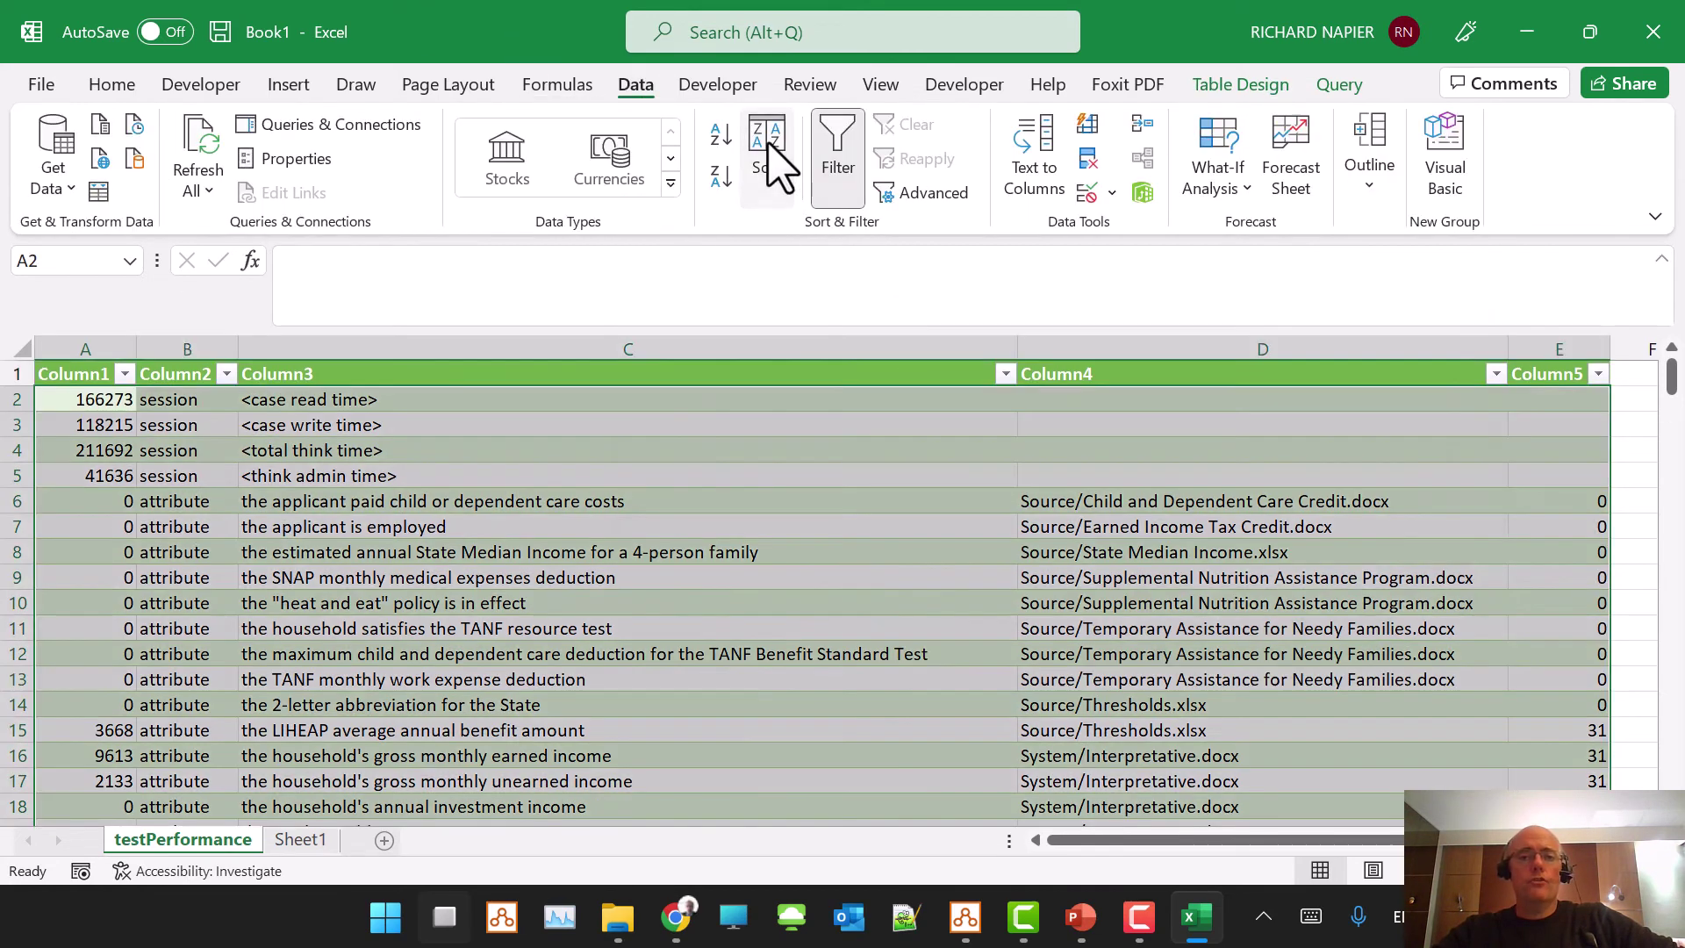
{"action": "left_click", "coordinate": [910, 362]}
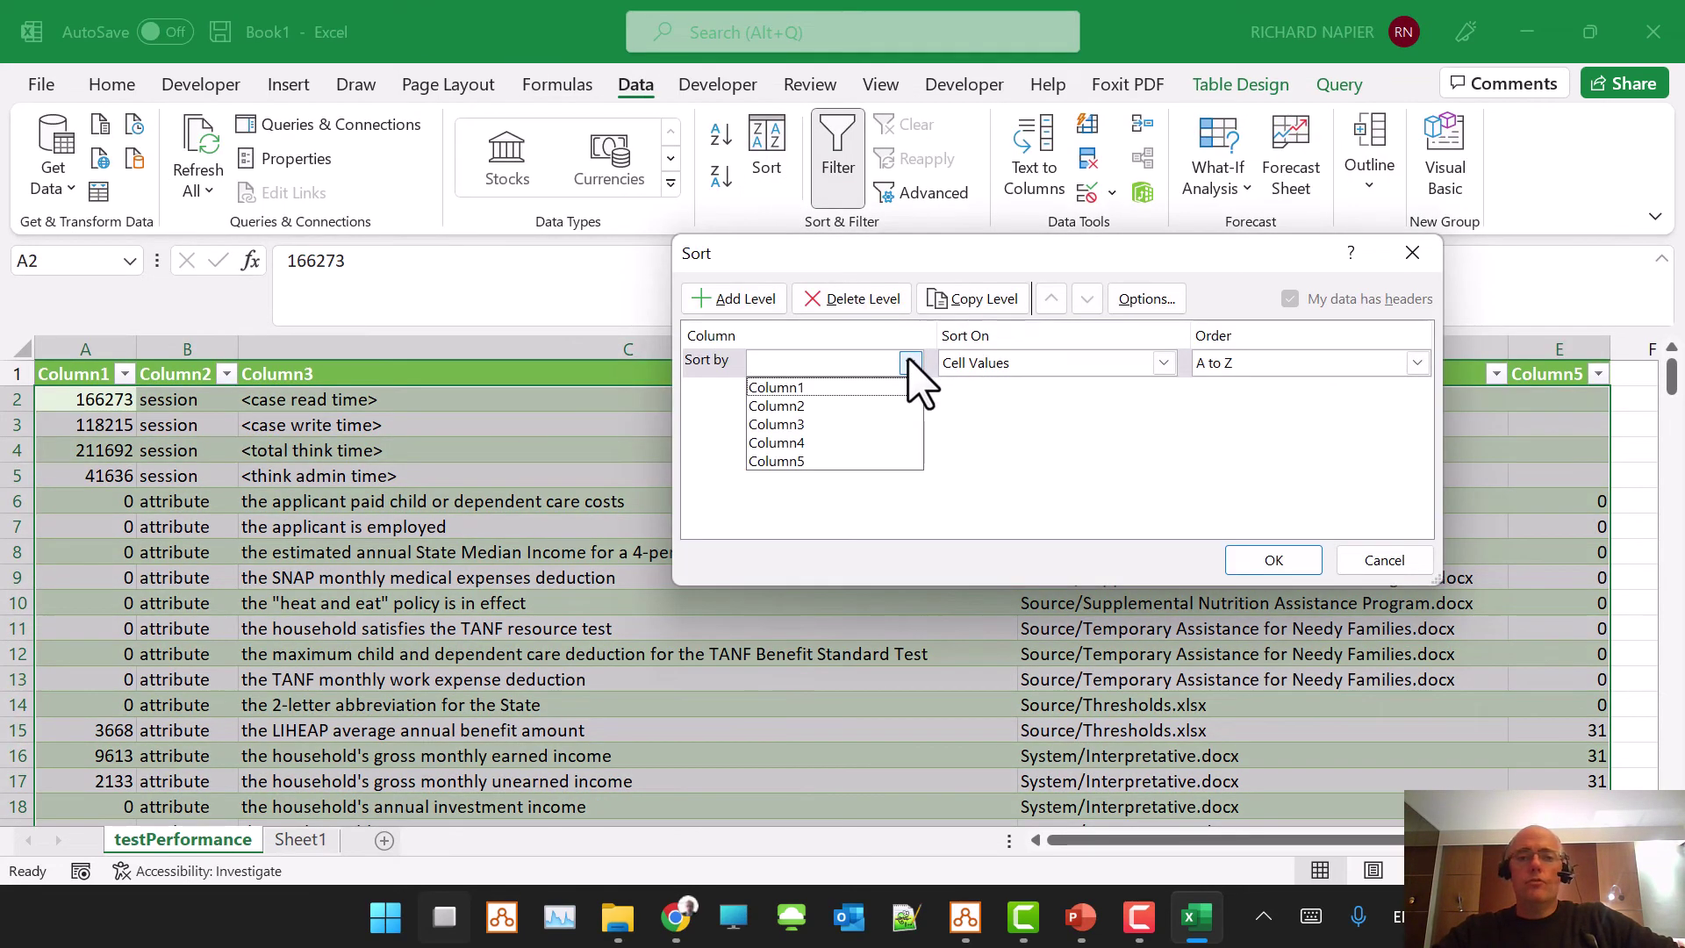
{"action": "left_click", "coordinate": [844, 387]}
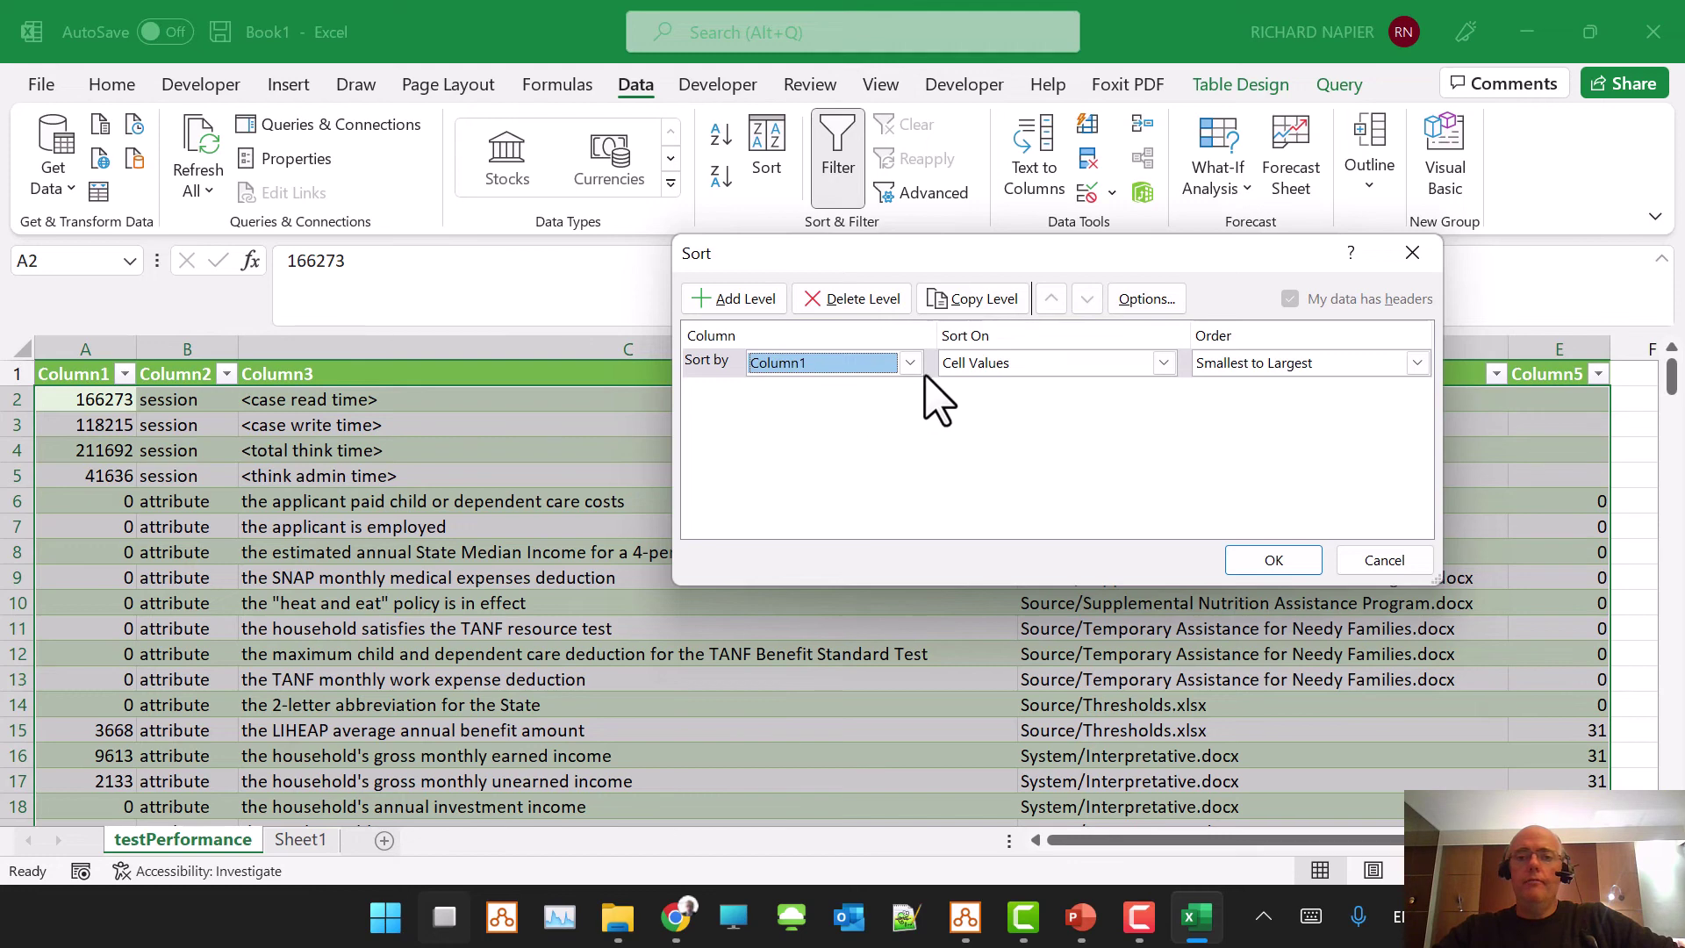
{"action": "left_click", "coordinate": [1418, 362]}
{"action": "left_click", "coordinate": [1283, 405]}
{"action": "left_click", "coordinate": [1274, 560]}
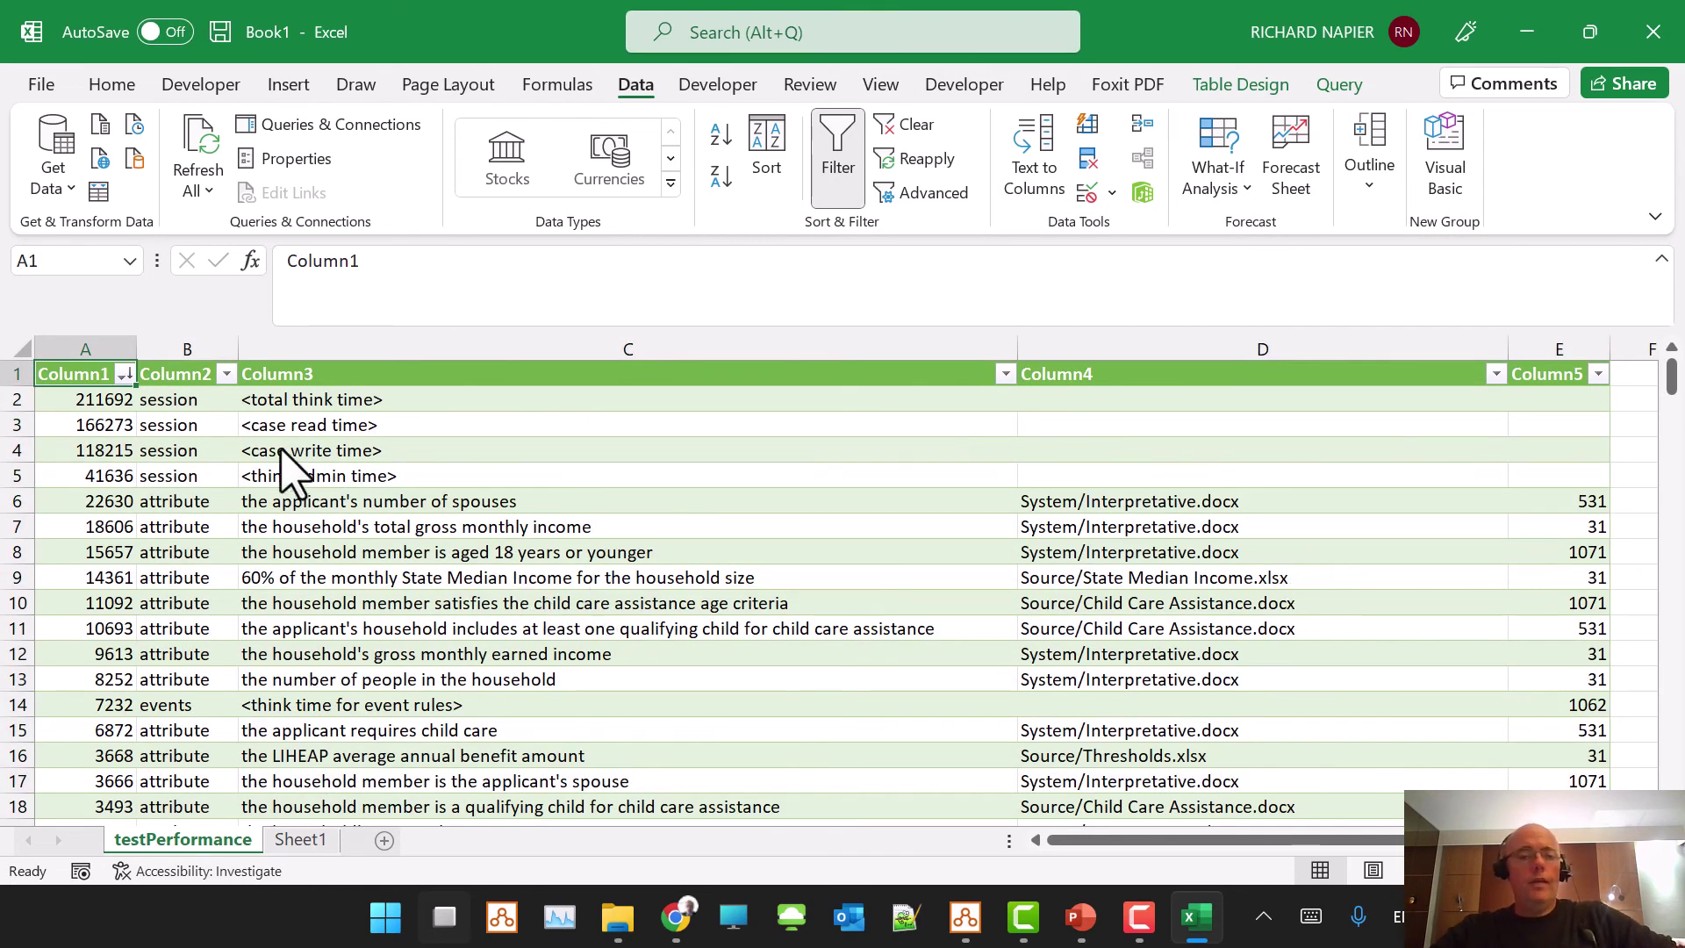
- Examine the total think, case read and case write time rows and the slowest attributes, such as the applicant's number of spouses
{"action": "left_click", "coordinate": [323, 404]}
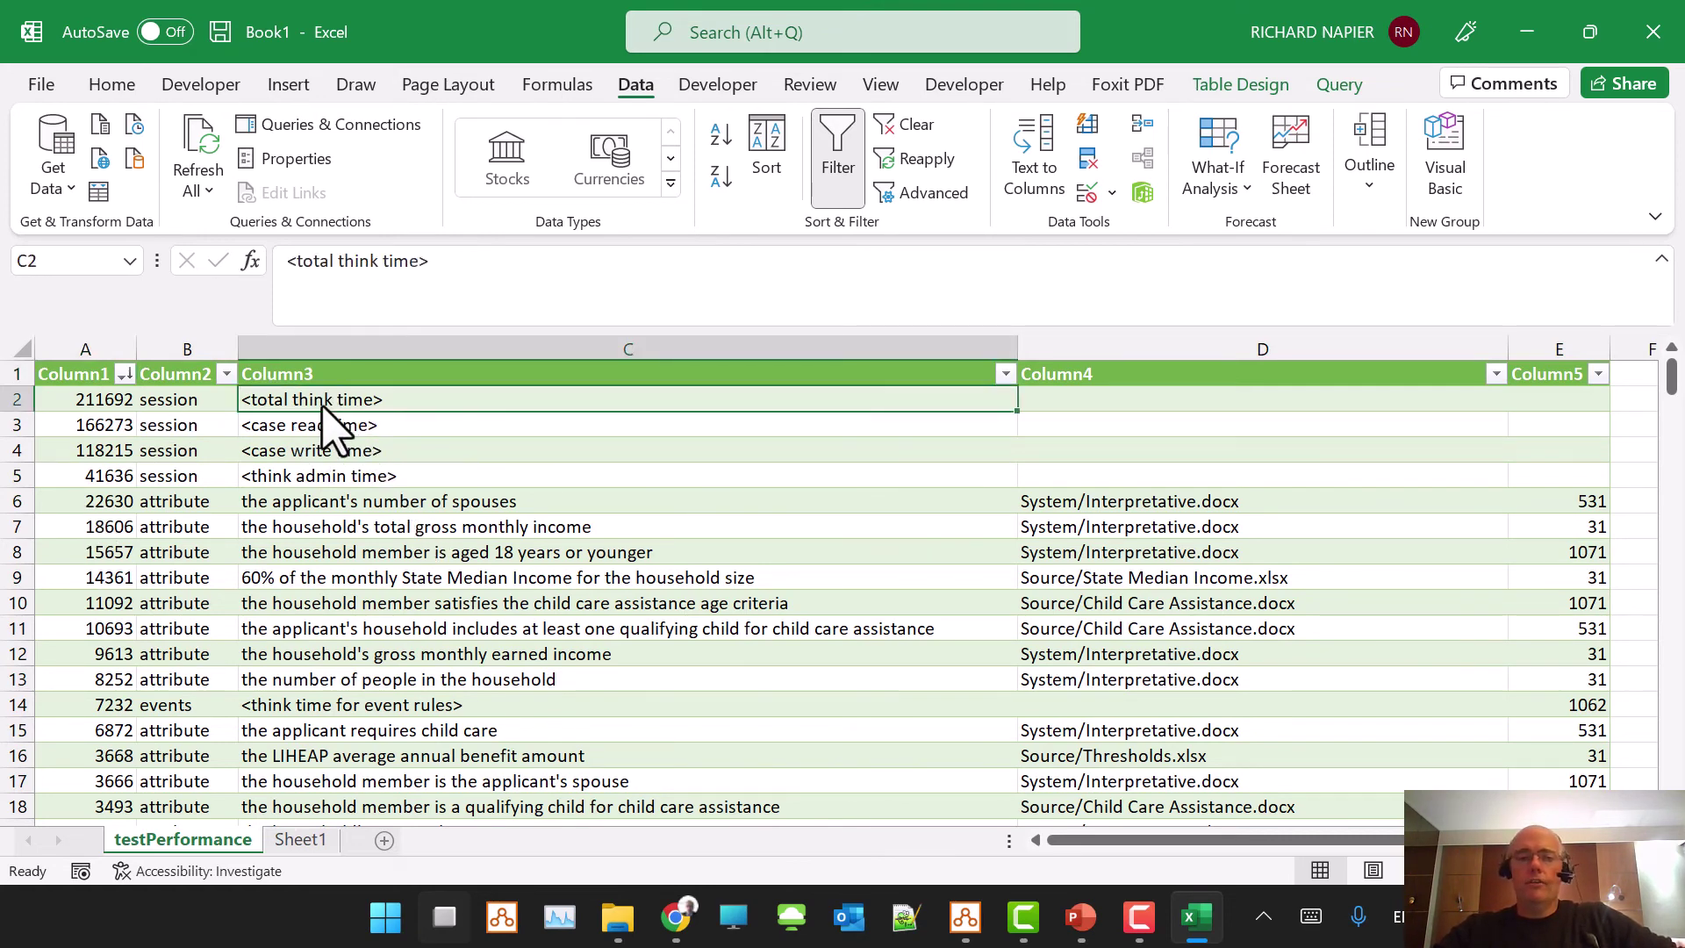
{"action": "left_click", "coordinate": [367, 430]}
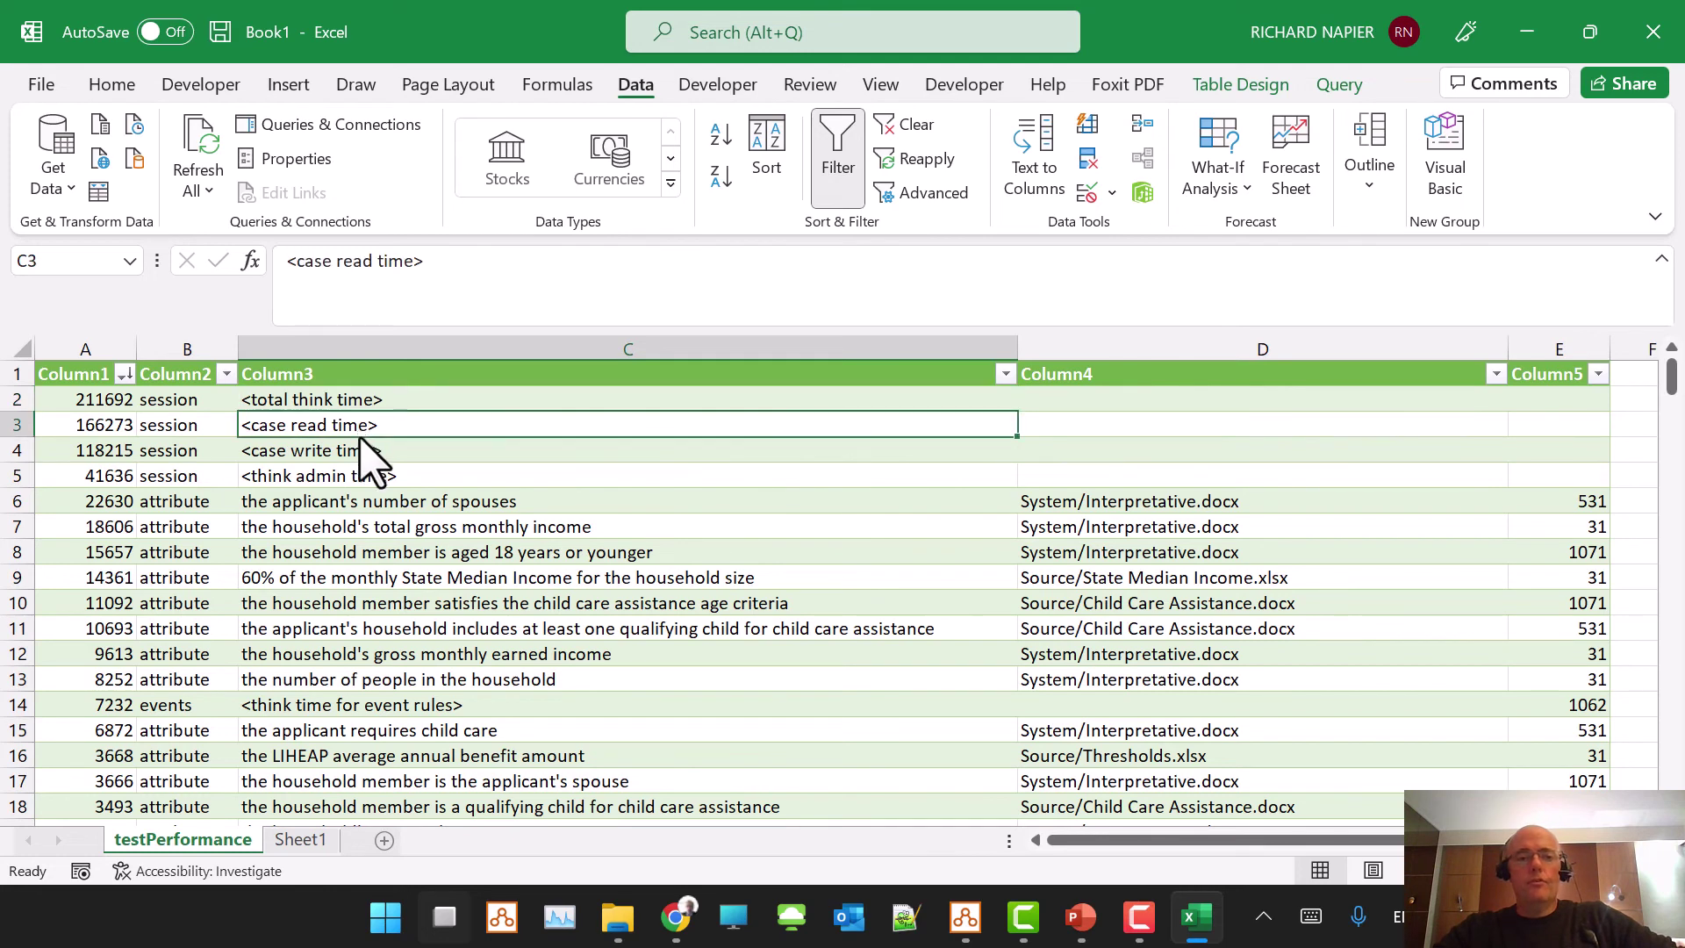
{"action": "left_click", "coordinate": [368, 452]}
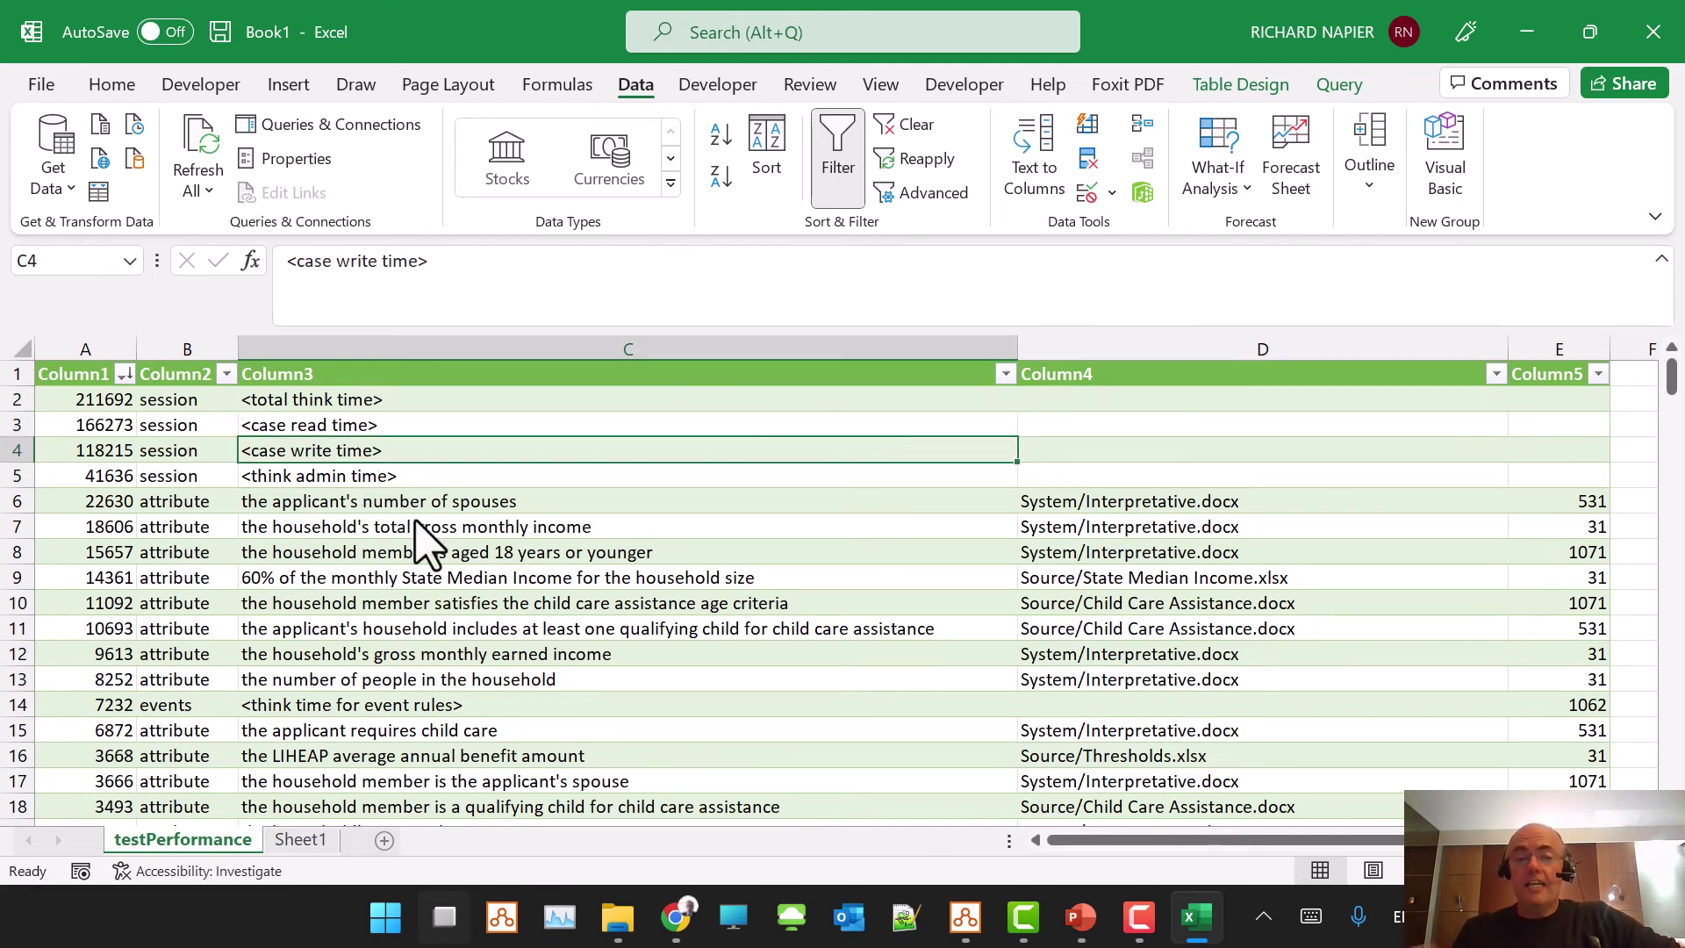
{"action": "left_click", "coordinate": [307, 507]}
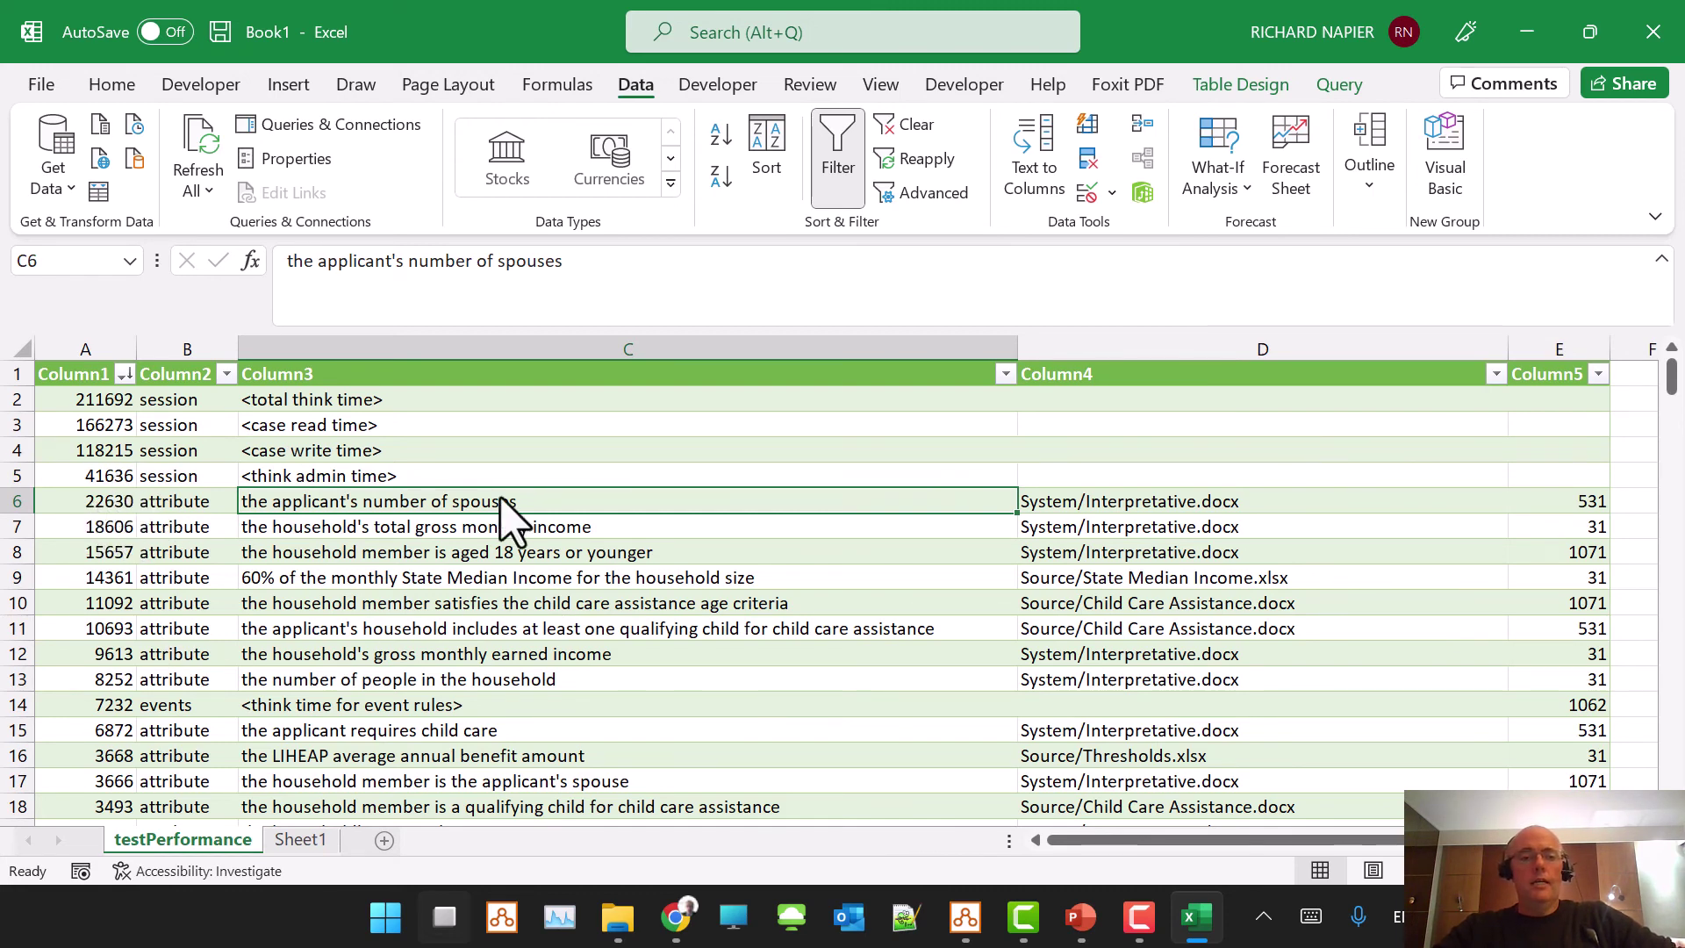
{"action": "scroll", "coordinate": [150, 527], "scroll_direction": "down", "scroll_amount": 1}
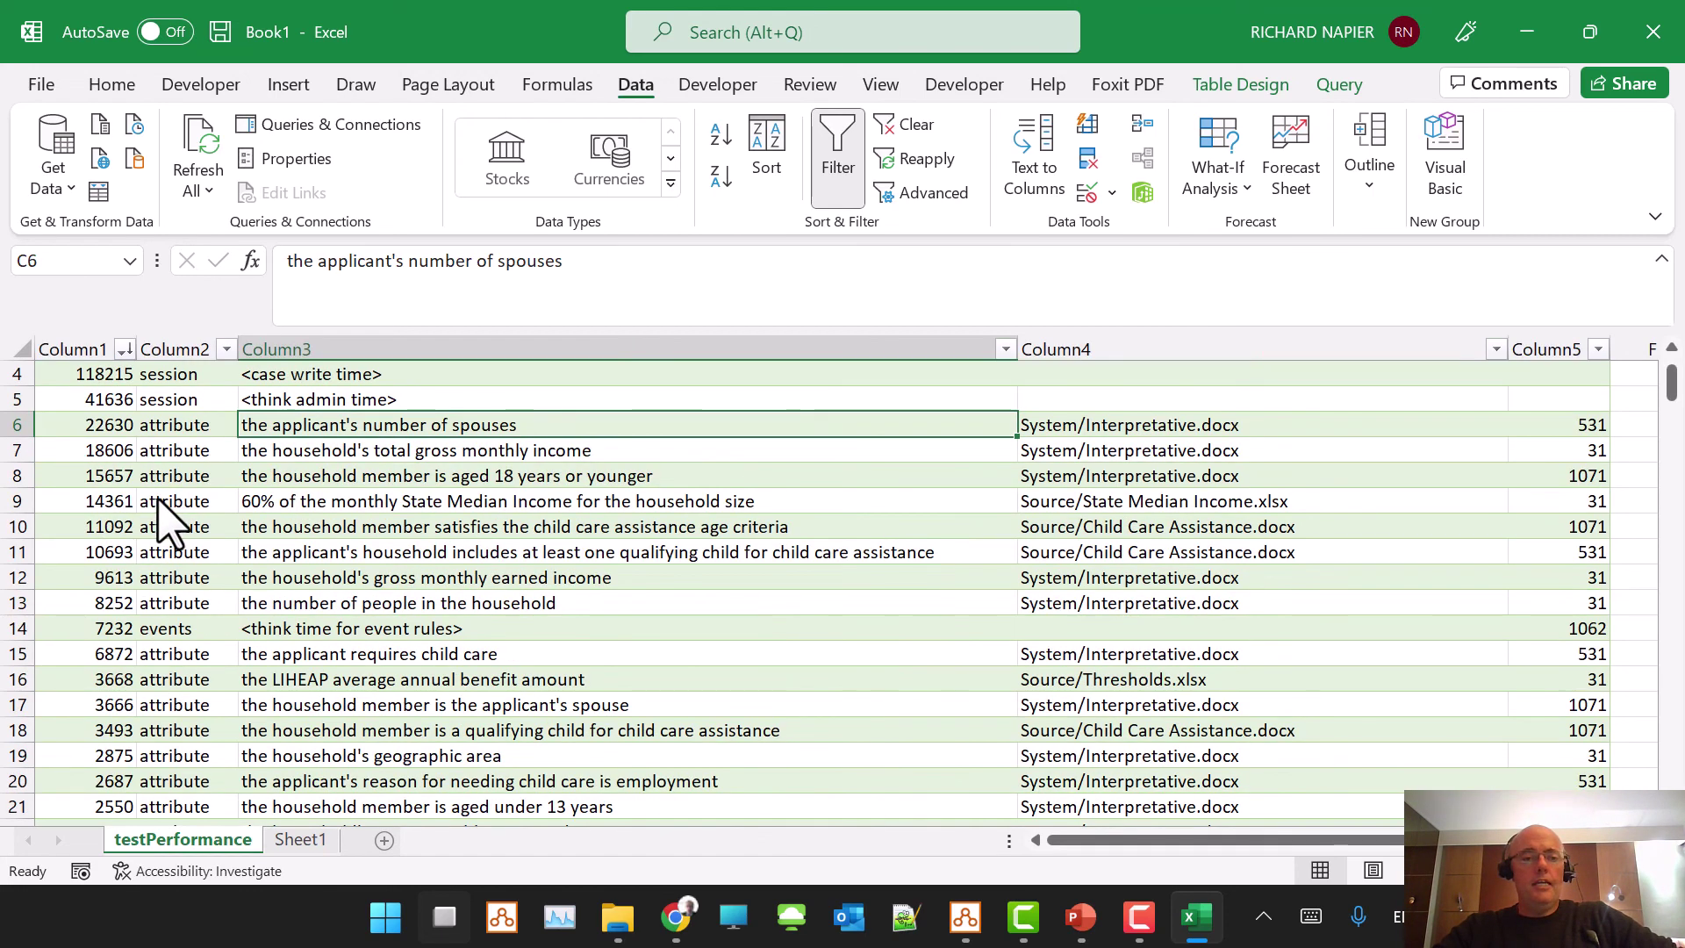
{"action": "scroll", "coordinate": [167, 527], "scroll_direction": "up", "scroll_amount": 1}
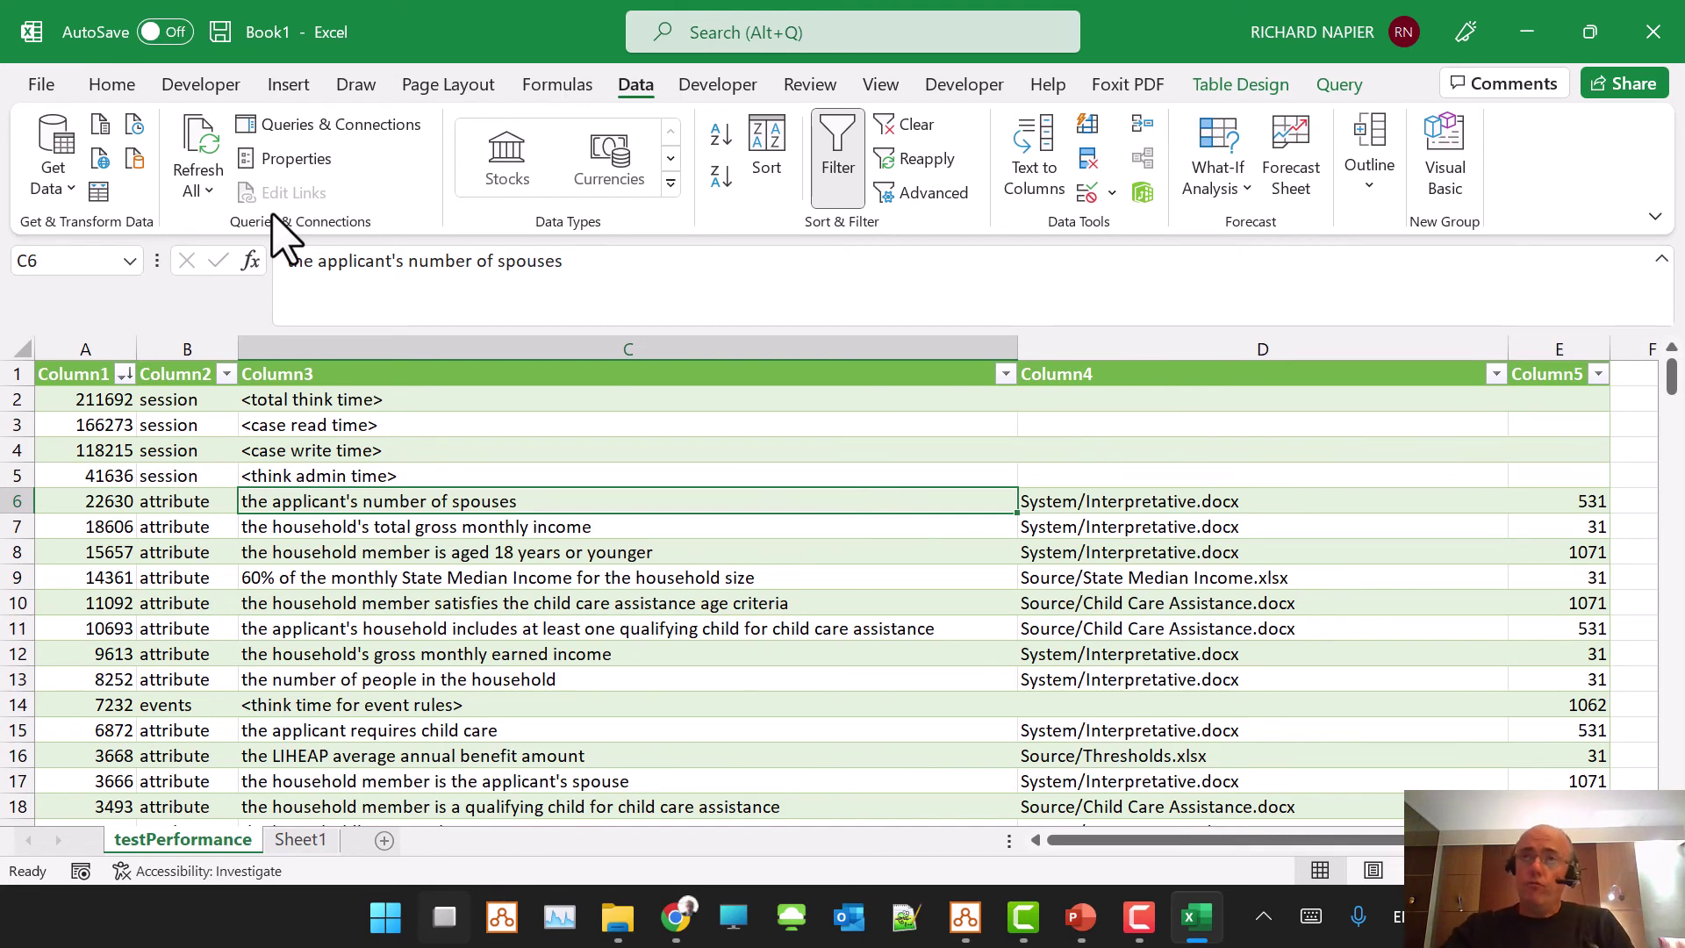
- Close the performance workbook without saving and close the myBenefits folder window
{"action": "left_click", "coordinate": [1653, 31]}
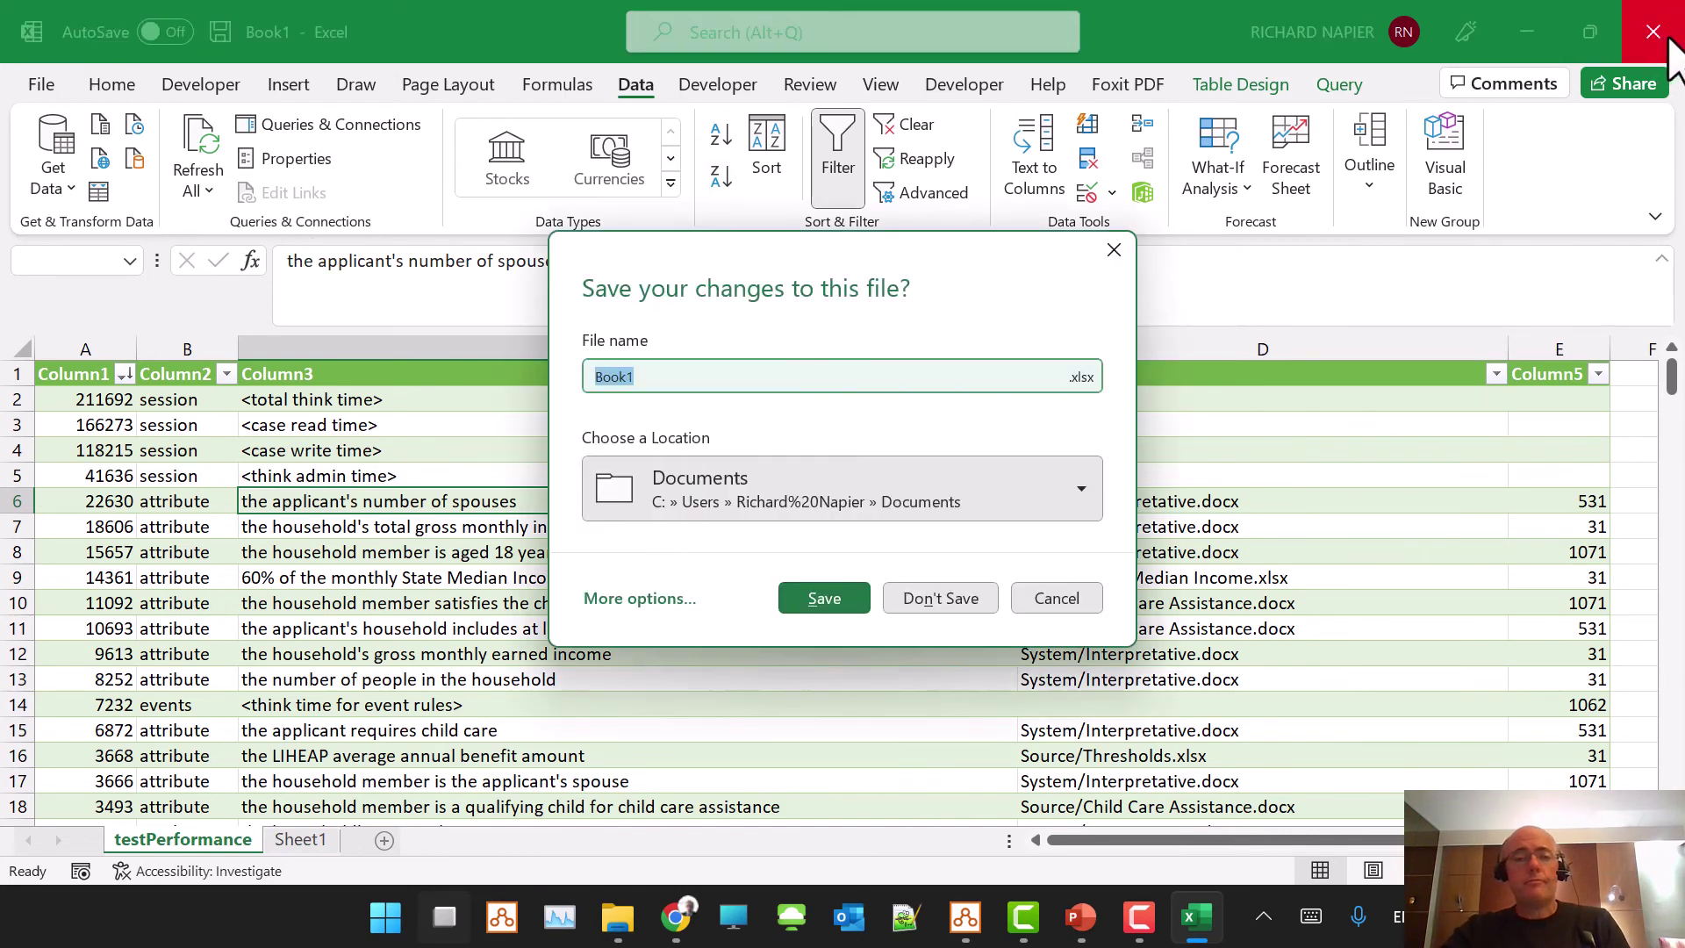
{"action": "left_click", "coordinate": [932, 600]}
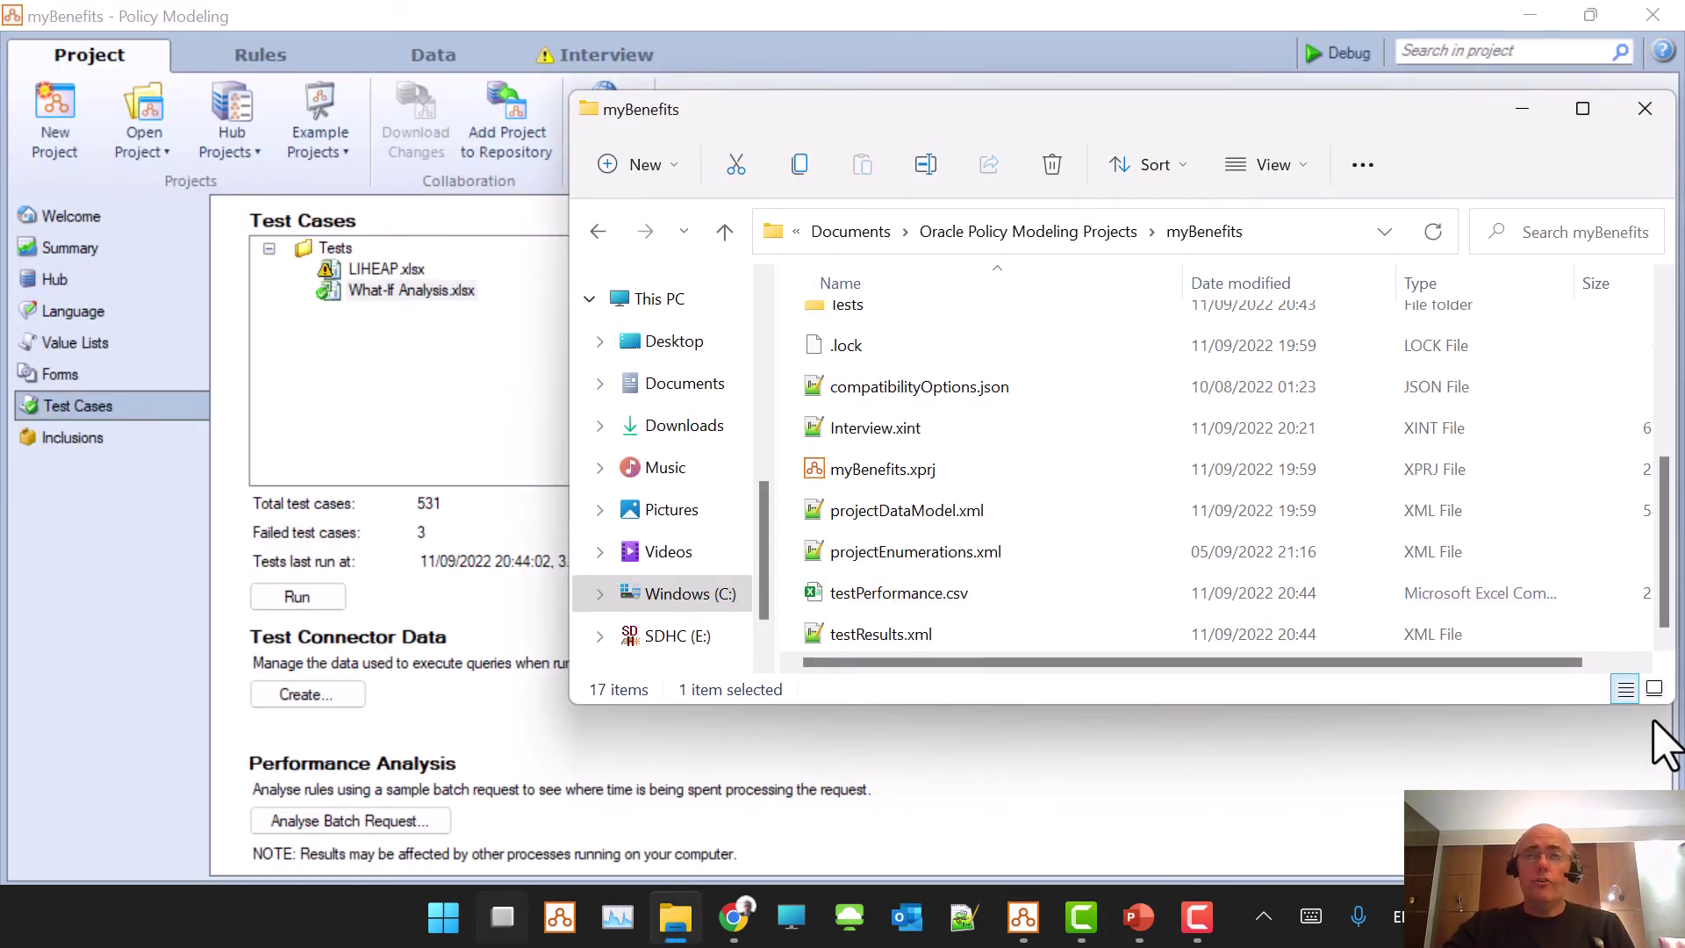
{"action": "left_click", "coordinate": [1650, 111]}
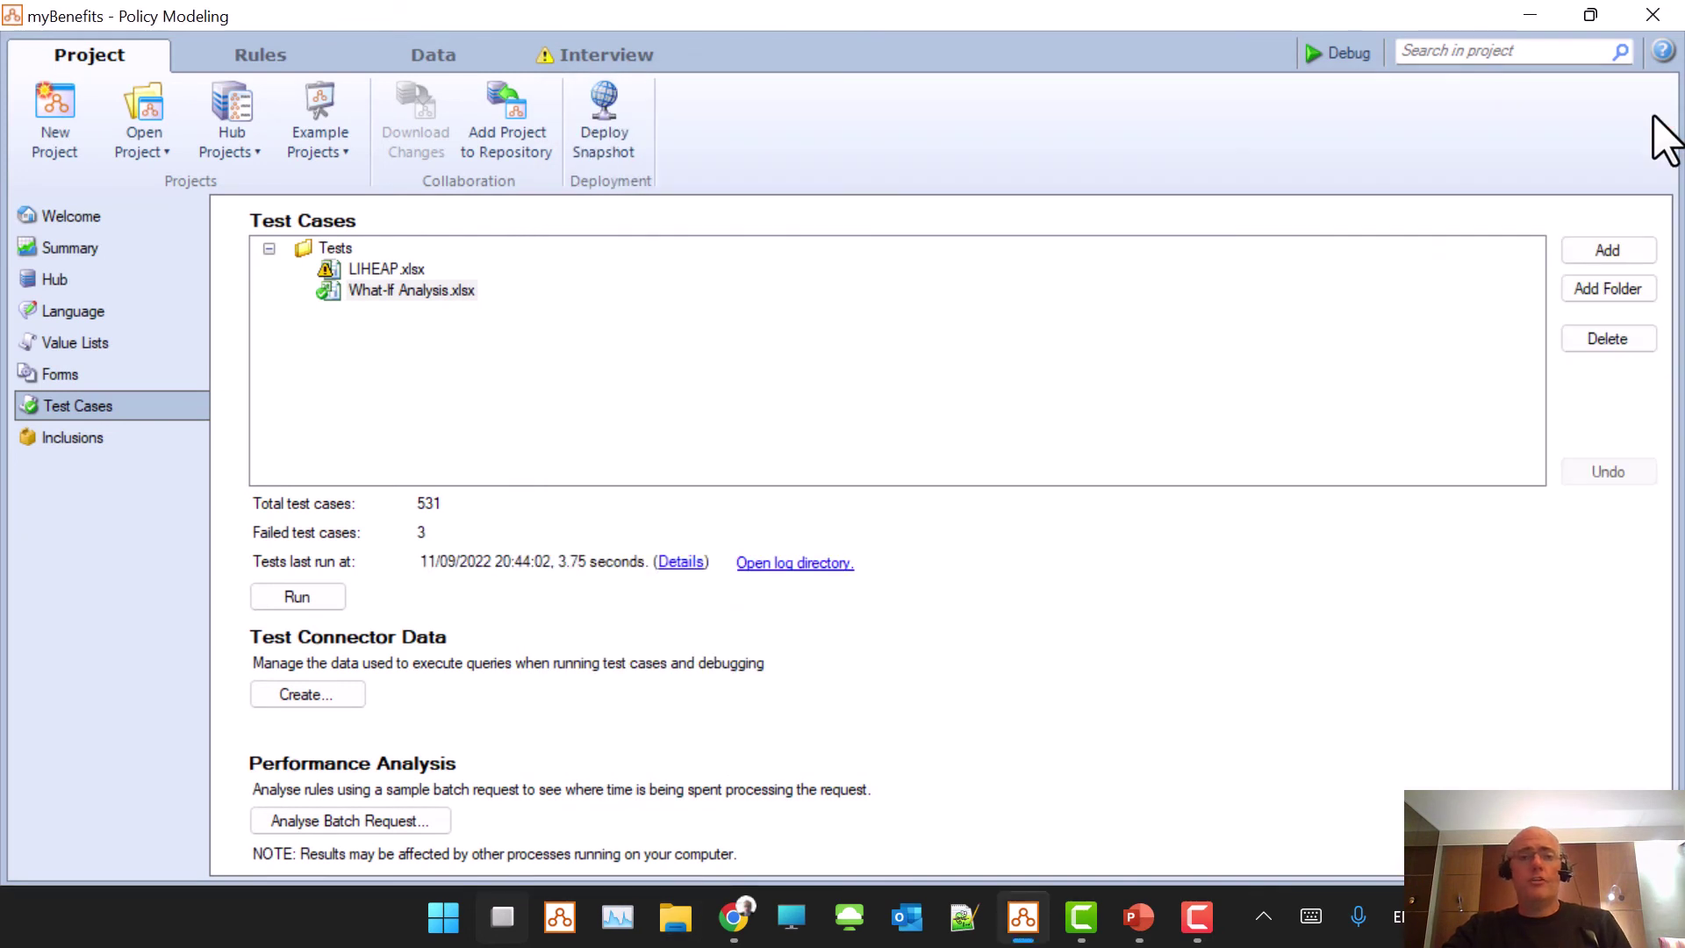